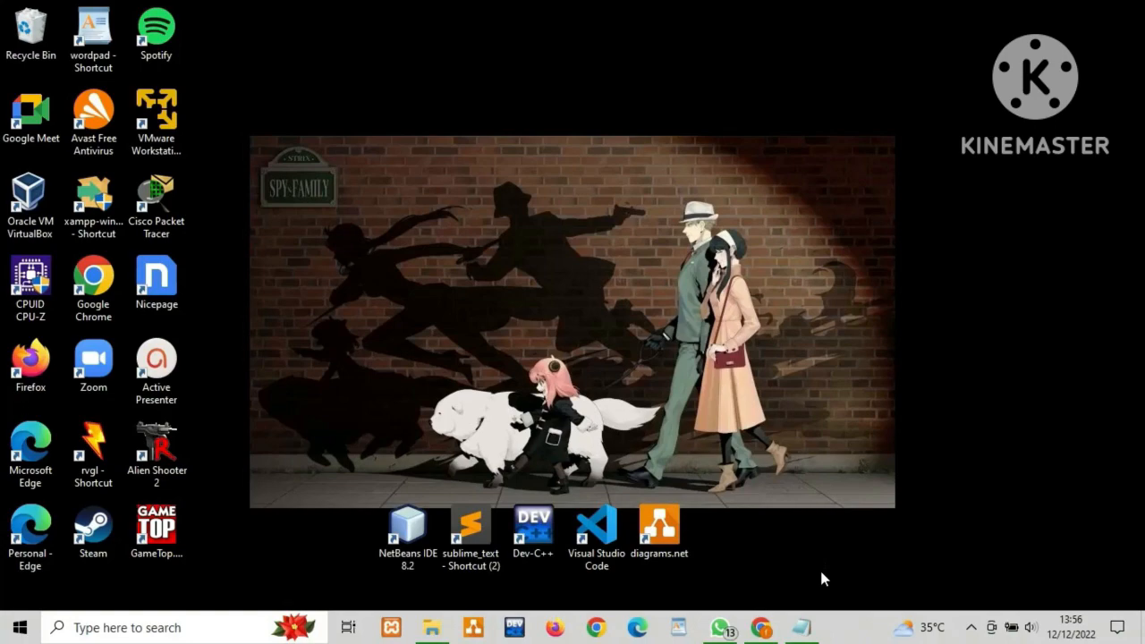
# Bring up the TAS_IN211 notes file and enter 120 host for LANTAI 1 in the VSLM section.
pyautogui.click(801, 627)
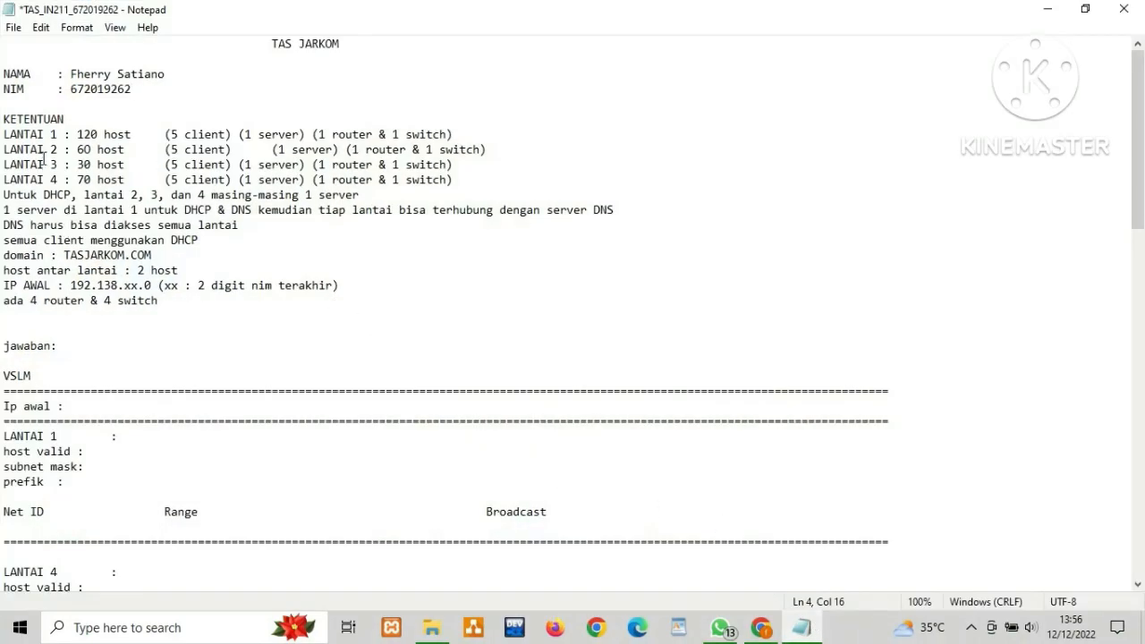
pyautogui.click(129, 463)
pyautogui.click(110, 455)
pyautogui.click(125, 440)
pyautogui.write('120 host')
# Fill in the starting address (Ip awal) as 192.138.62.0, following the IP AWAL requirement.
pyautogui.click(130, 409)
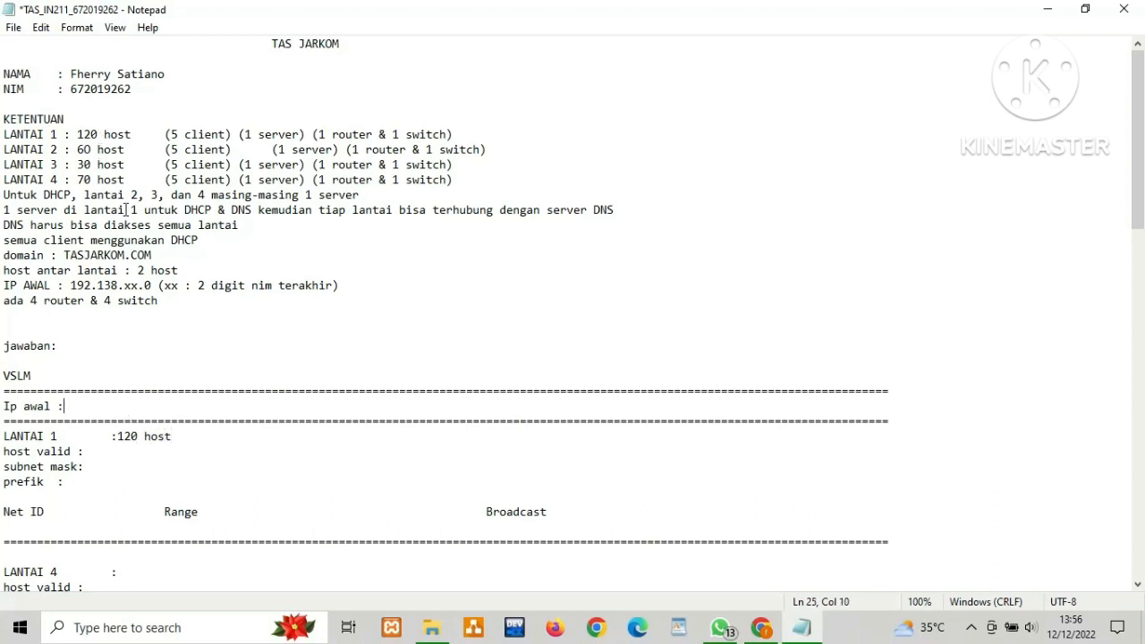
pyautogui.moveTo(77, 285); pyautogui.dragTo(147, 285)
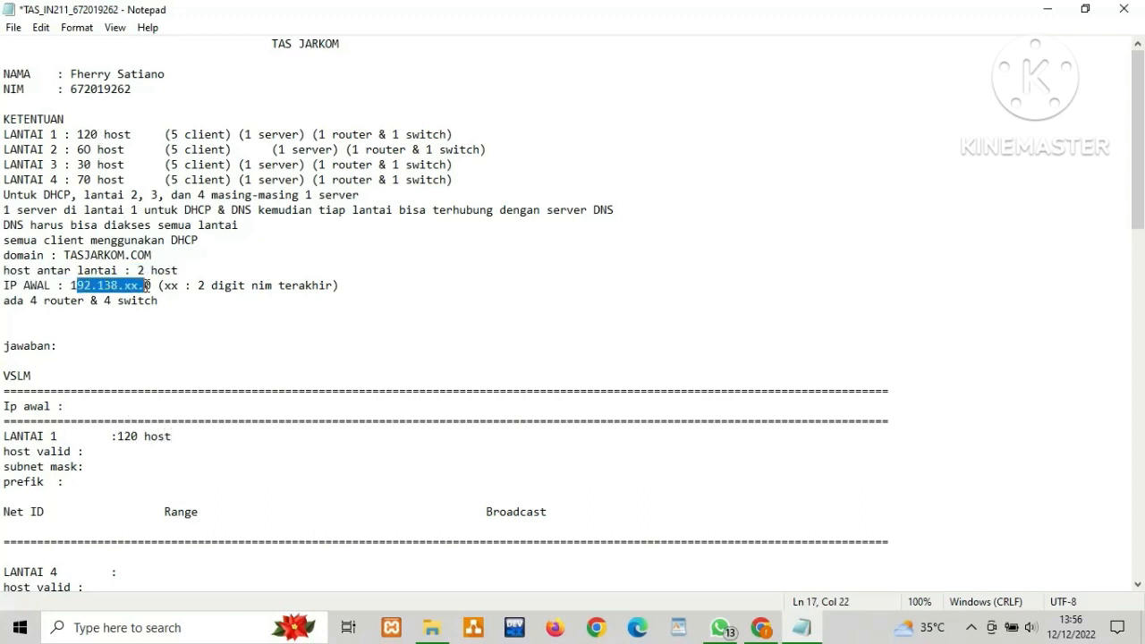
pyautogui.click(59, 376)
pyautogui.click(69, 404)
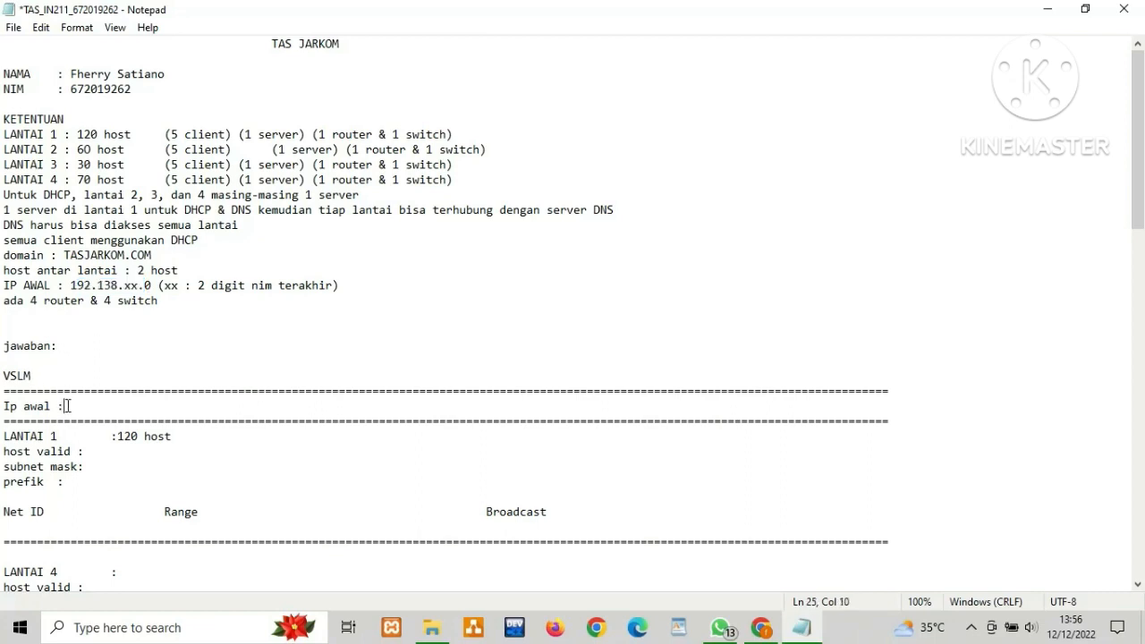
pyautogui.write('192.138.')
pyautogui.moveTo(137, 285); pyautogui.dragTo(124, 285)
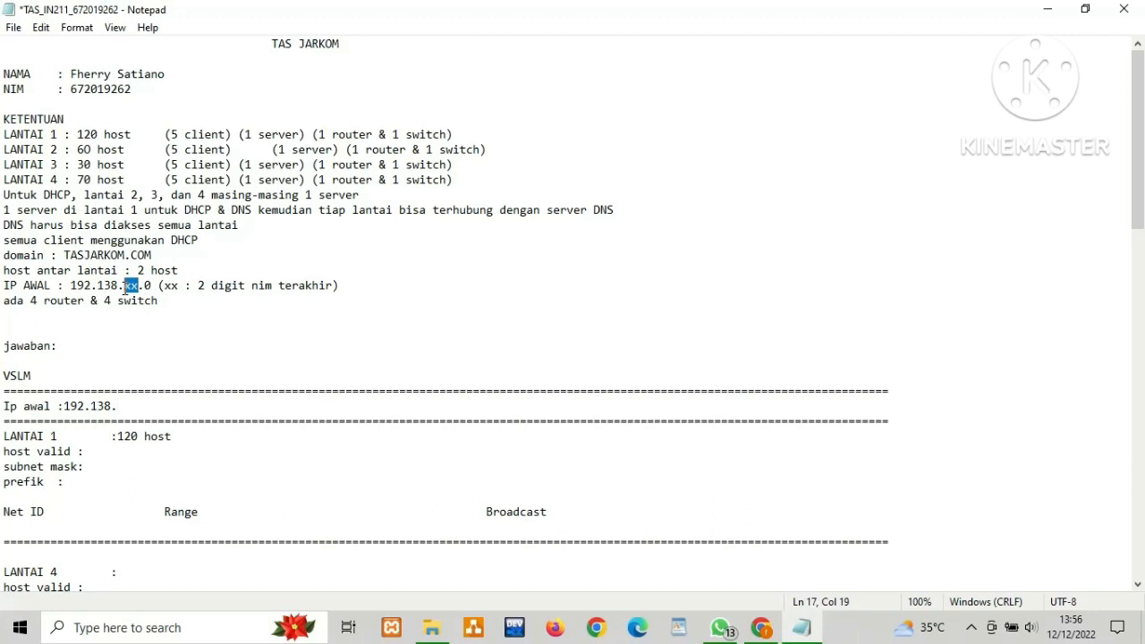
pyautogui.click(125, 421)
pyautogui.click(126, 405)
pyautogui.write('62.0')
# Fill in the LANTAI 1 valid-host calculation as 2^7-2 =128-2 =126 host.
pyautogui.click(155, 452)
pyautogui.write('2^7')
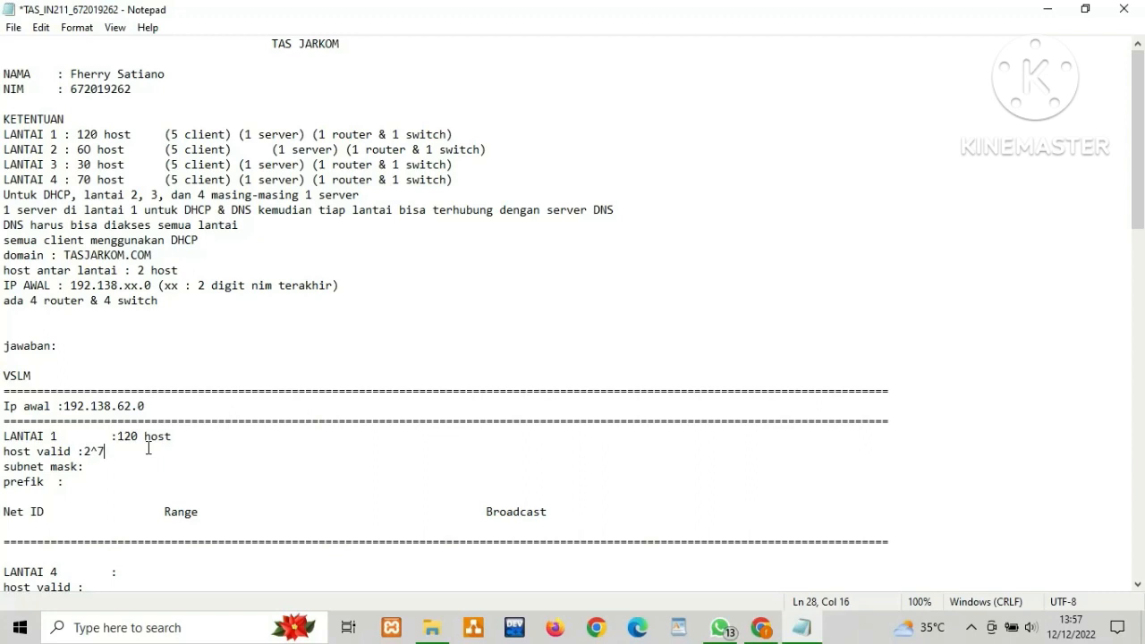
pyautogui.write('-2 =128-2 =126 host')
# Enter the LANTAI 1 subnet mask in binary as spaced groups 11111111. 1111111. 1111111. 10000000.
pyautogui.click(111, 467)
pyautogui.write('11111111.    ')
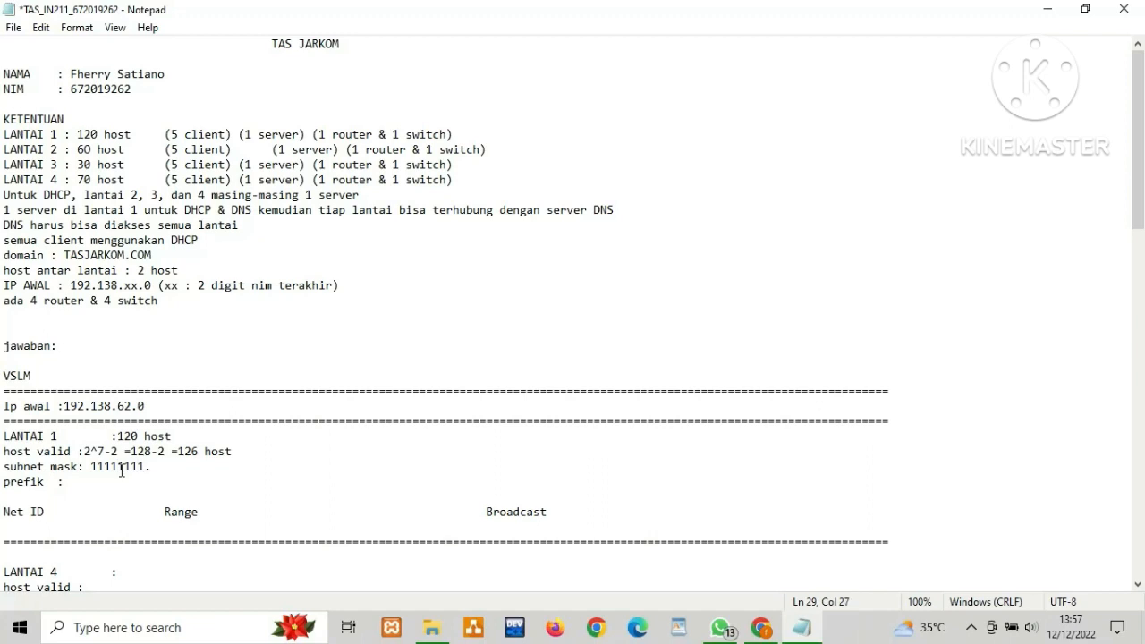
pyautogui.write('1111111.')
pyautogui.press('Tab')
pyautogui.write('1111111.')
pyautogui.press('Tab')
pyautogui.write('1')
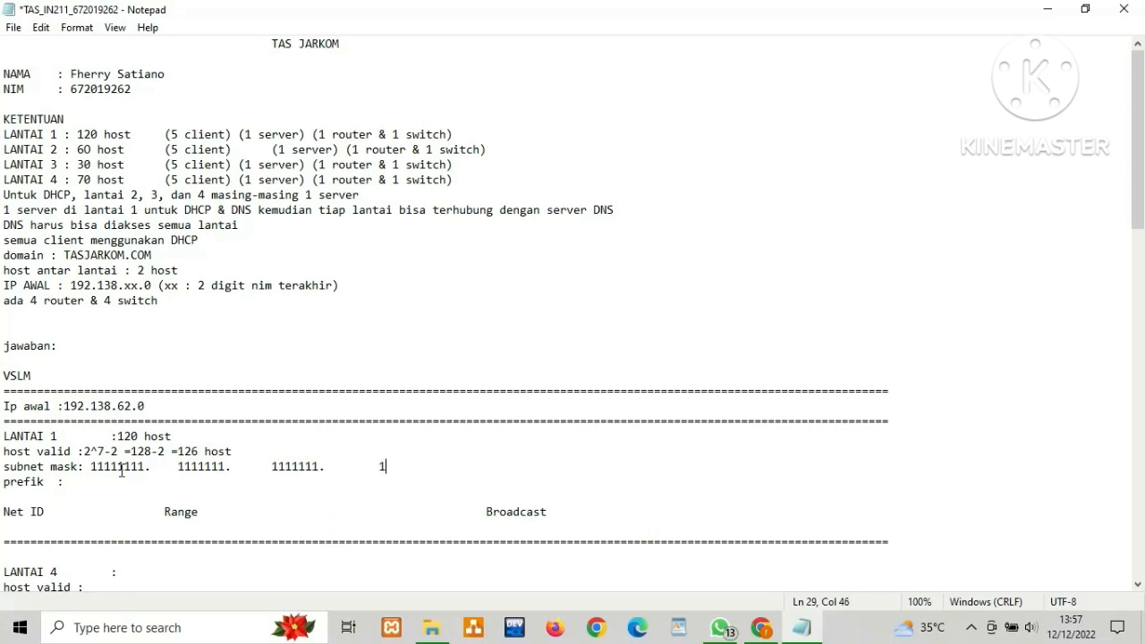
pyautogui.write('00000000')
pyautogui.press('BackSpace')
pyautogui.write('.')
pyautogui.click(100, 481)
pyautogui.press('BackSpace')
# Add a line under the binary subnet mask with the aligned decimal octets 255. 255. 255. 128.
pyautogui.click(469, 464)
pyautogui.press('Return')
pyautogui.press('Tab')
pyautogui.press('Tab')
pyautogui.write('255')
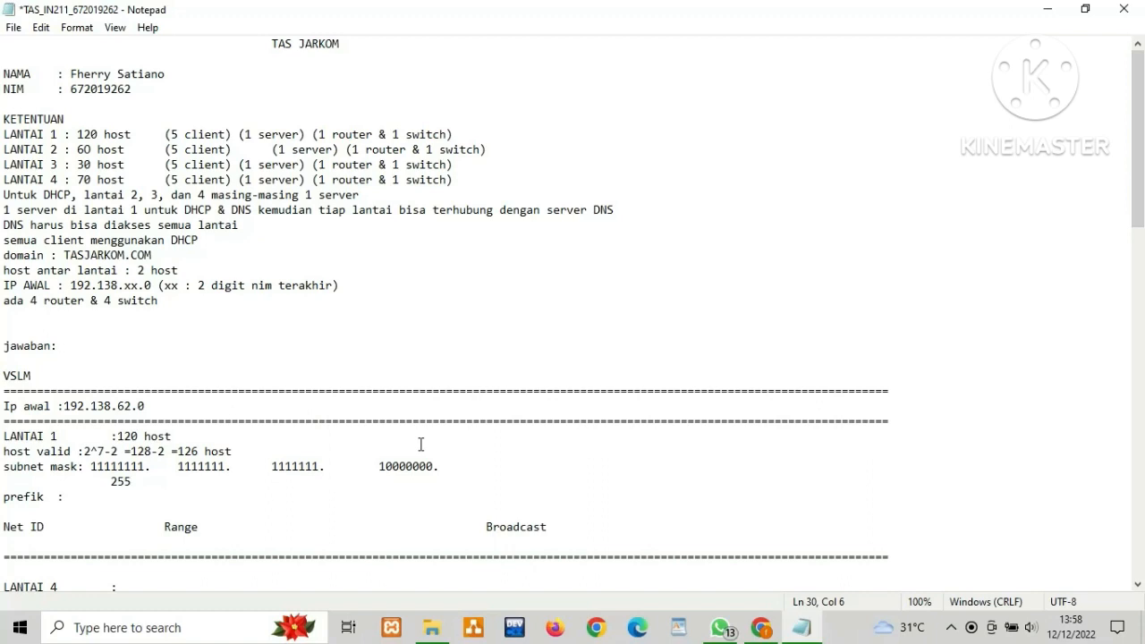
pyautogui.write('.')
pyautogui.press('Tab')
pyautogui.write('255.')
pyautogui.press('Tab')
pyautogui.press('Tab')
pyautogui.write('255.')
pyautogui.press('Tab')
pyautogui.press('Tab')
pyautogui.write('128')
# Fill in the LANTAI 1 prefix as /25.
pyautogui.click(161, 484)
pyautogui.click(82, 502)
pyautogui.write('/')
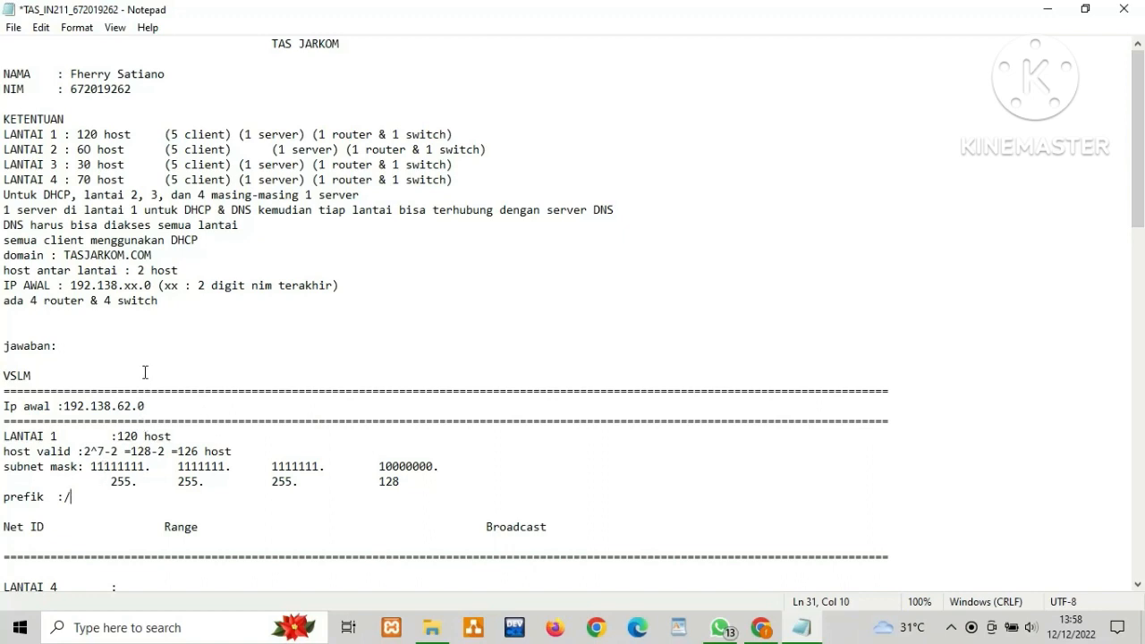
pyautogui.write('25')
# Enter 192.138.62.0 under Net ID for LANTAI 1.
pyautogui.scroll(-1, 153, 457)
pyautogui.click(25, 499)
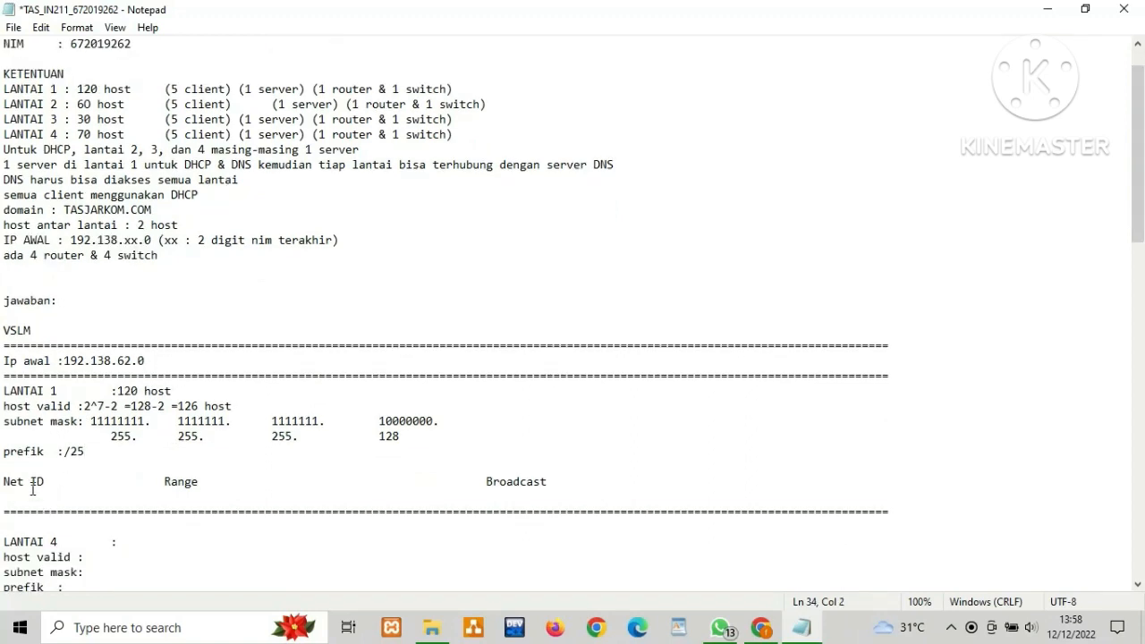
pyautogui.press('BackSpace')
pyautogui.moveTo(158, 360); pyautogui.dragTo(65, 363)
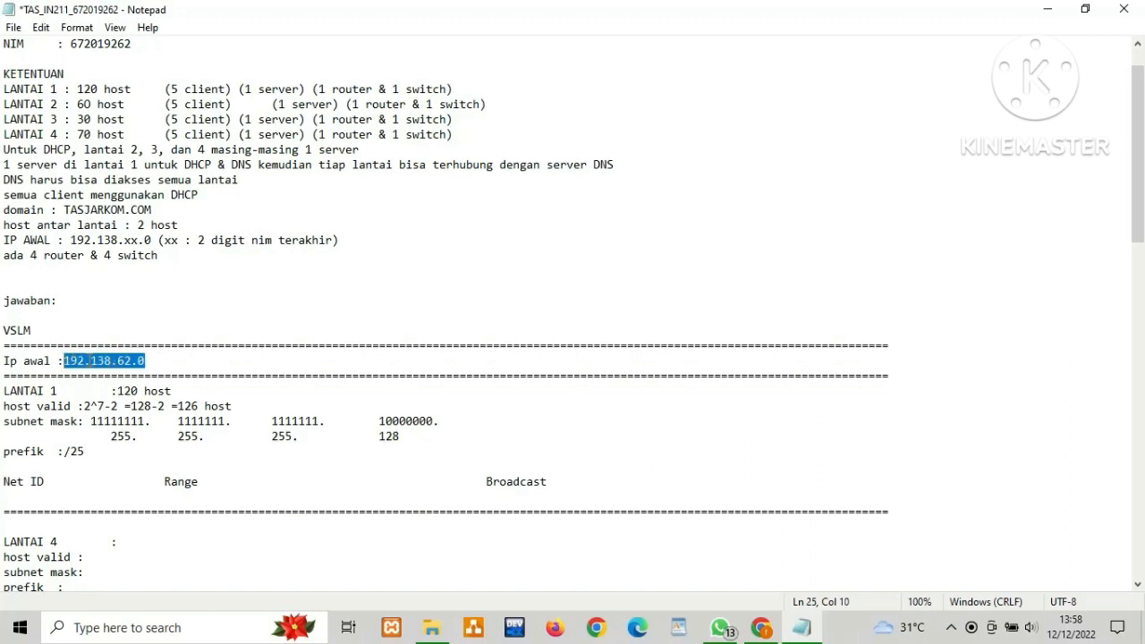
pyautogui.click(21, 499)
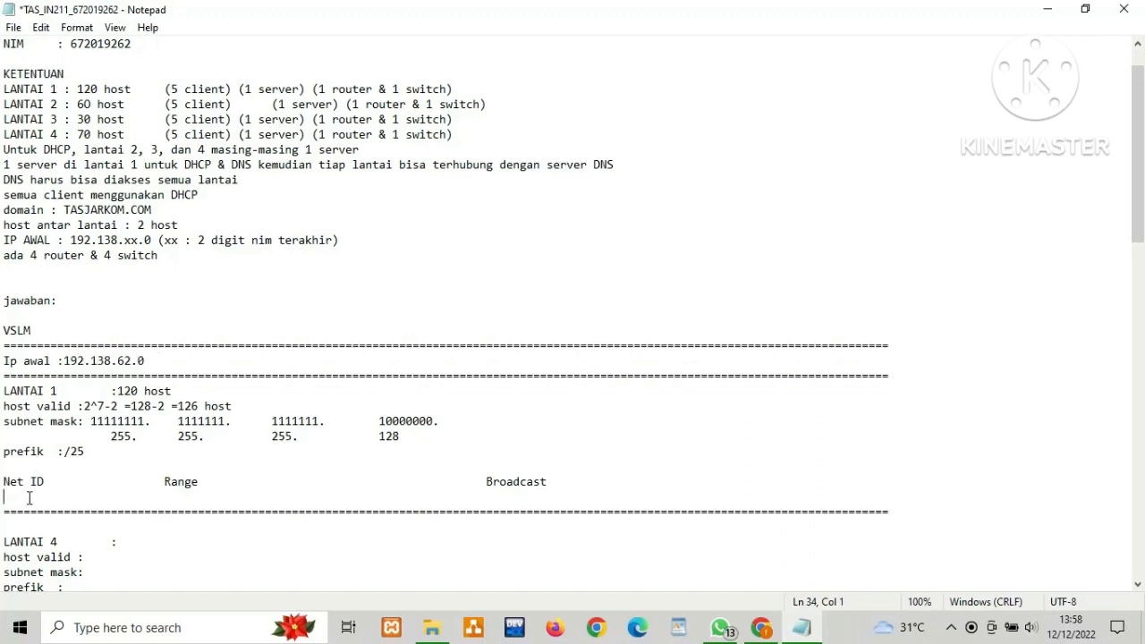
pyautogui.write('192.138.62.255')
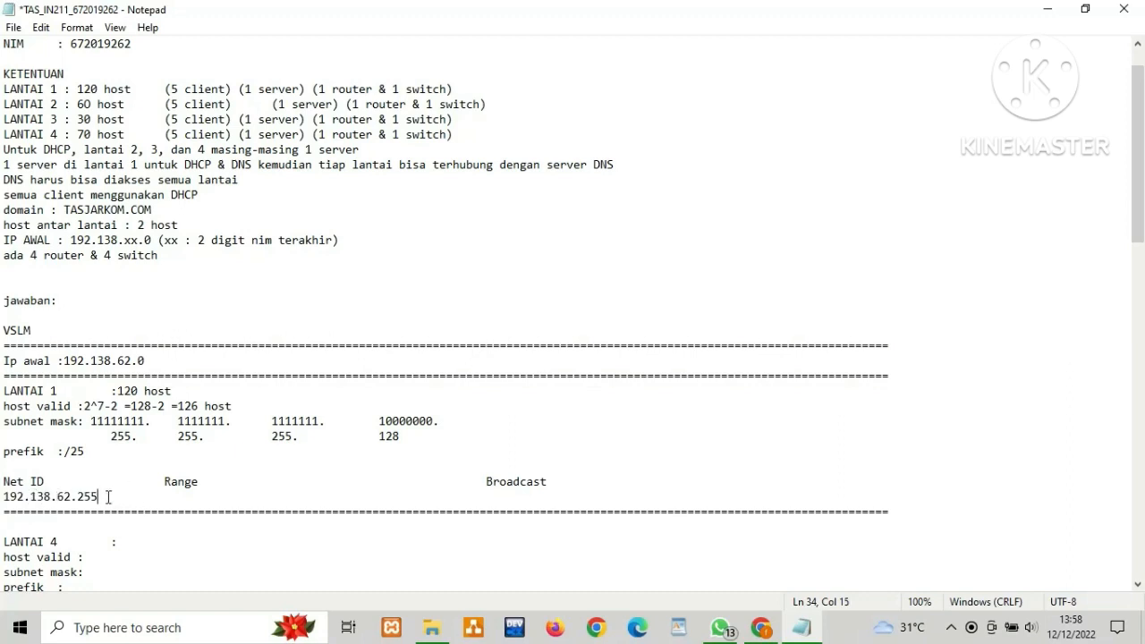
pyautogui.press('BackSpace')
pyautogui.press('BackSpace')
pyautogui.press('BackSpace')
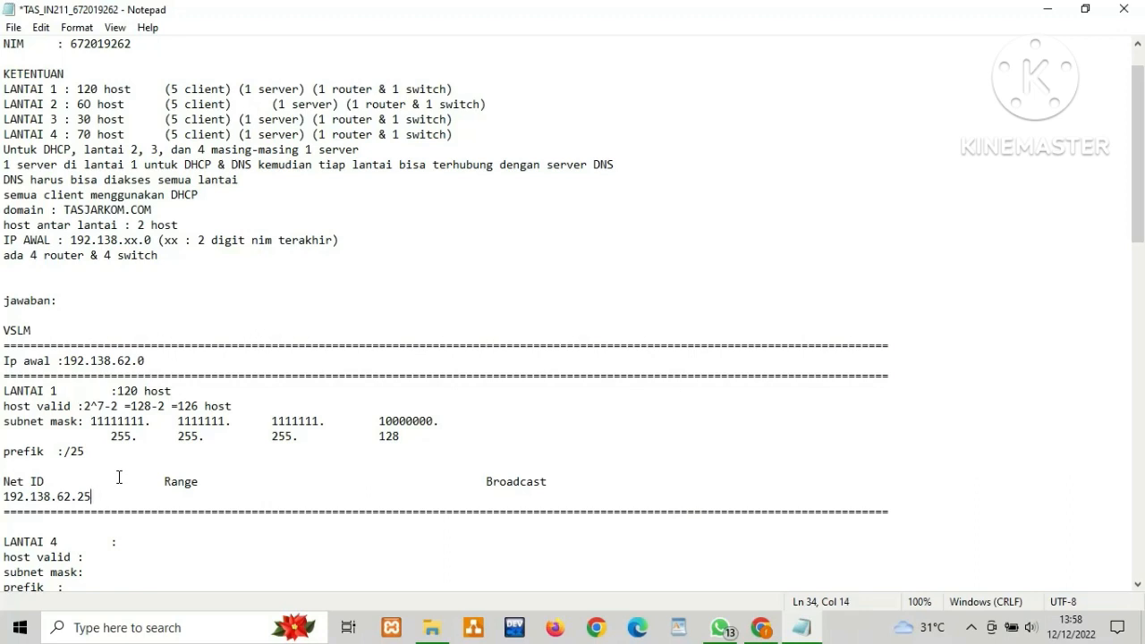
pyautogui.write('0')
# Enter the LANTAI 1 range as 192.138.62.1 - 192.138.62.128 and the broadcast address as 192.138.62.126.
pyautogui.press('Tab')
pyautogui.press('Tab')
pyautogui.write('192.138.62.255')
pyautogui.press('BackSpace')
pyautogui.press('BackSpace')
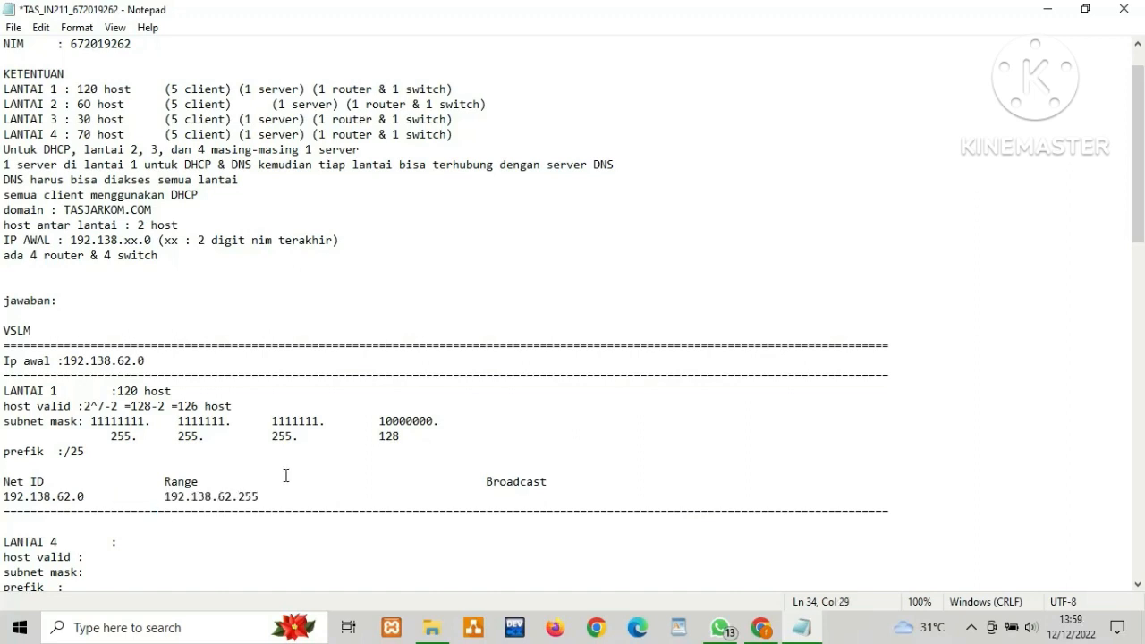
pyautogui.press('BackSpace')
pyautogui.write('1 -')
pyautogui.write('192.138.62.255')
pyautogui.press('BackSpace')
pyautogui.press('BackSpace')
pyautogui.press('BackSpace')
pyautogui.write('128')
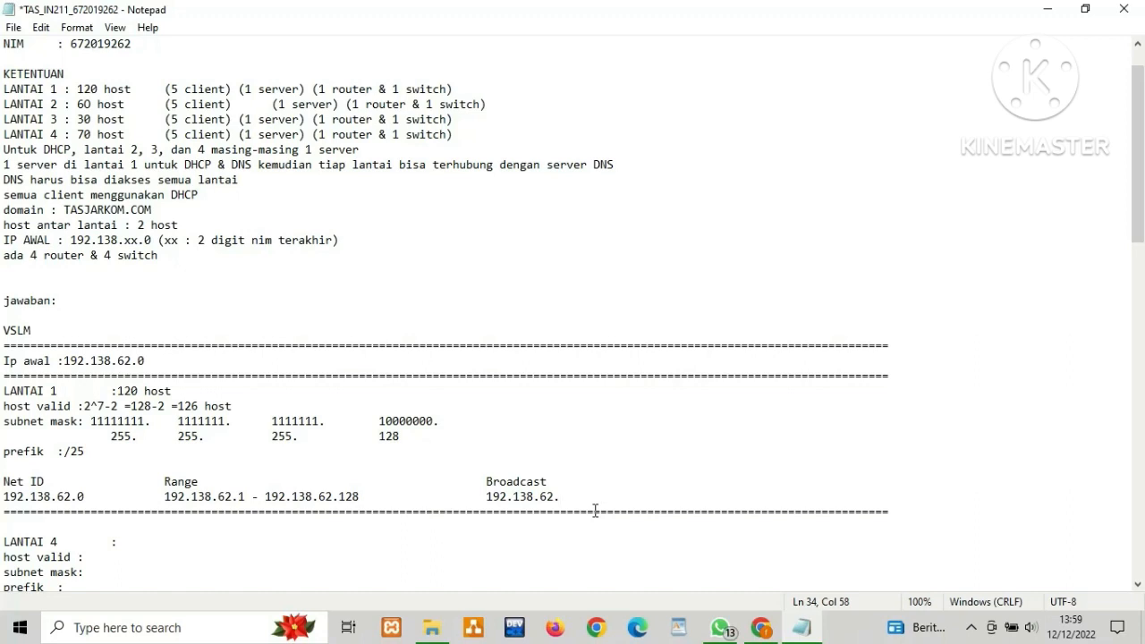
pyautogui.write('126')
# Correct the end of the LANTAI 1 range to 192.138.62.126 and the broadcast address to 192.138.62.127.
pyautogui.click(400, 436)
pyautogui.press('BackSpace')
pyautogui.write('8')
pyautogui.click(367, 491)
pyautogui.press('BackSpace')
pyautogui.write('6')
pyautogui.scroll(-3, 585, 537)
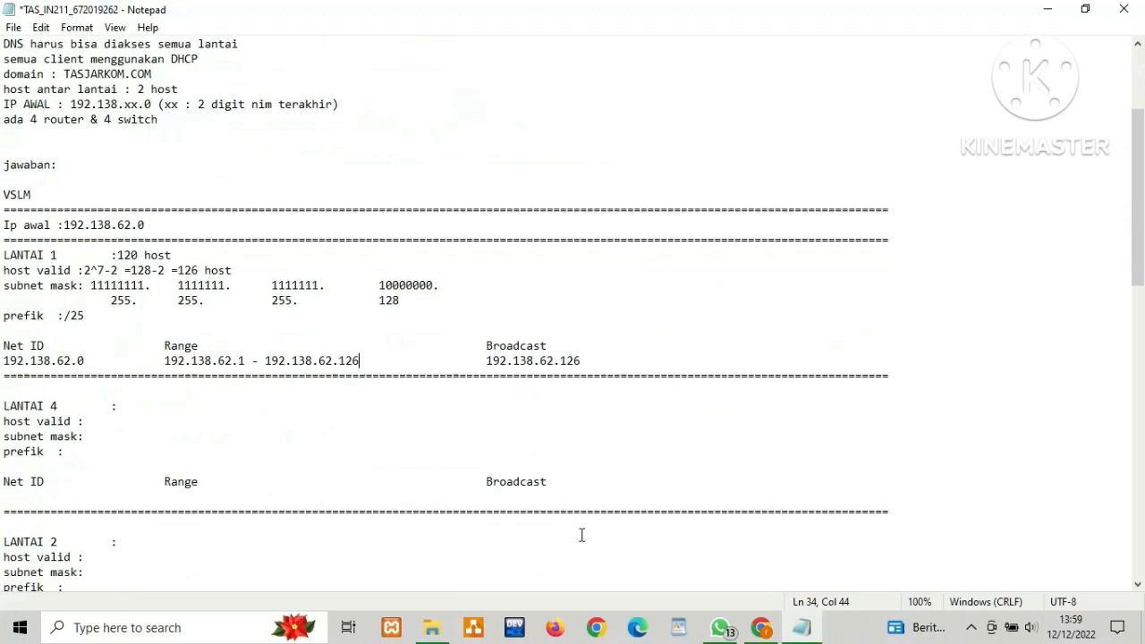
pyautogui.click(600, 358)
pyautogui.press('BackSpace')
pyautogui.write('7')
# Fill in LANTAI 4 with 70 host and the valid-host calculation 2^7-2 =128-2 =126 host.
pyautogui.scroll(-1, 122, 420)
pyautogui.click(140, 364)
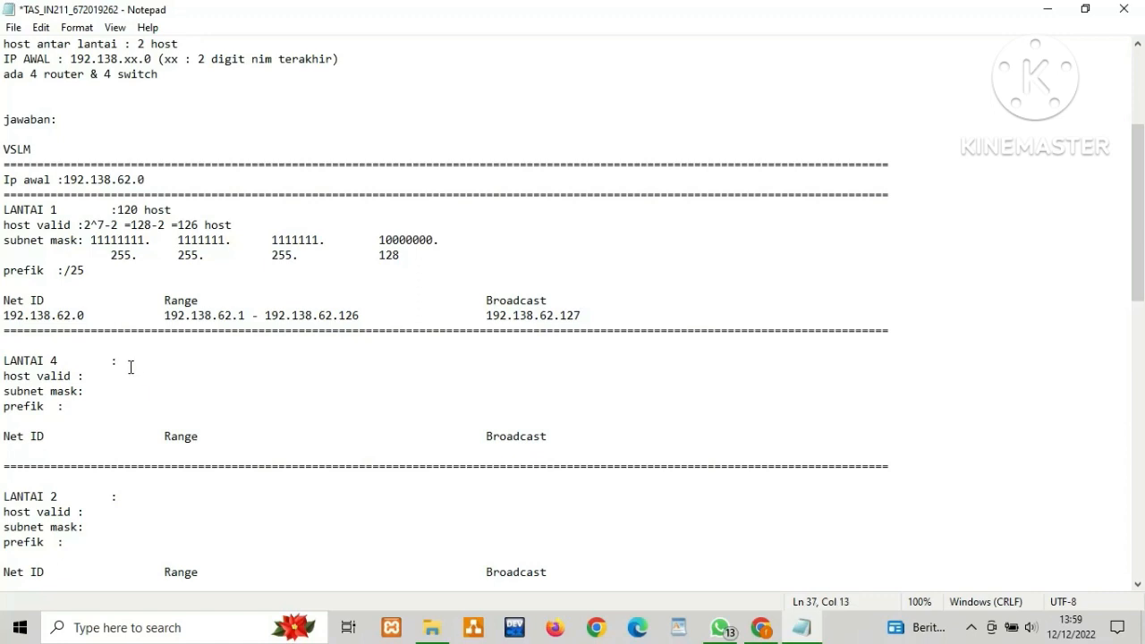
pyautogui.write('70 host')
pyautogui.scroll(1, 486, 358)
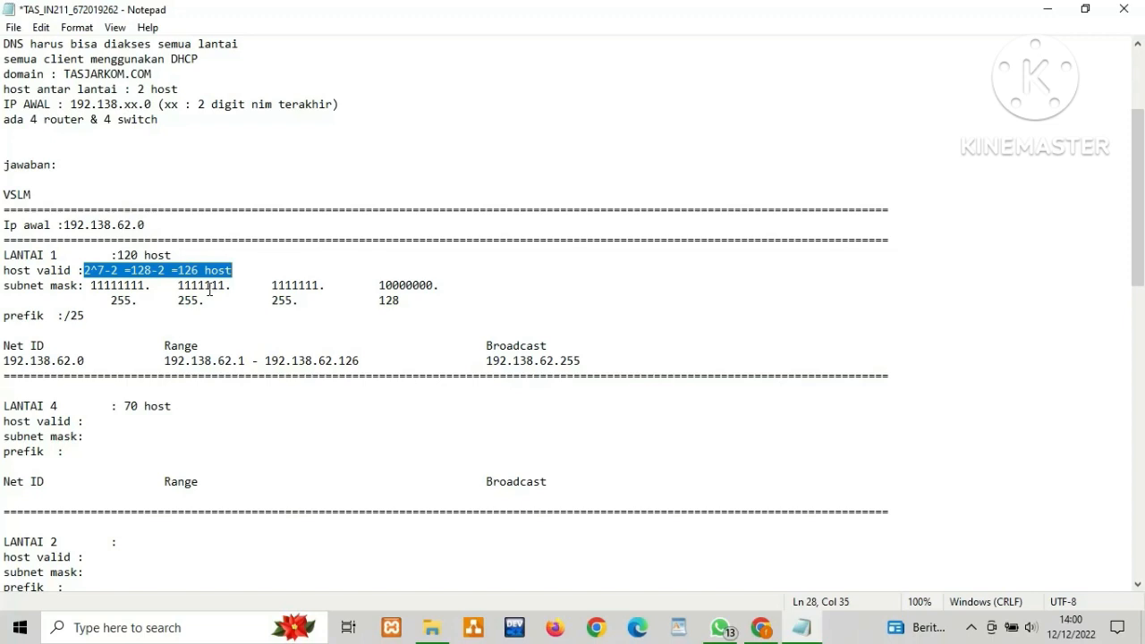
pyautogui.click(108, 424)
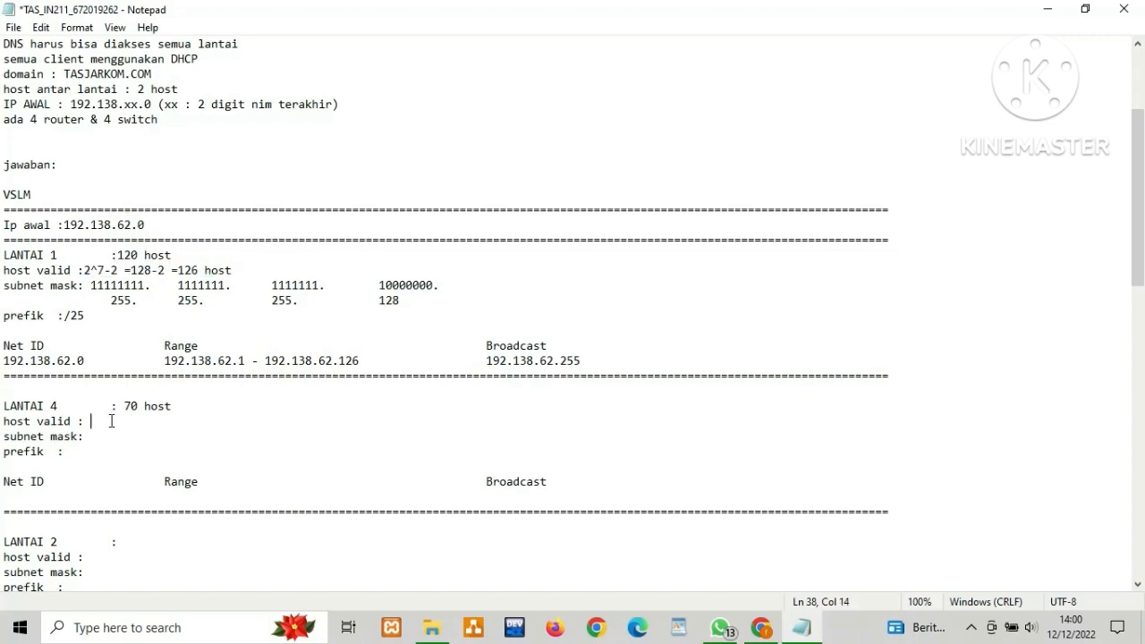
pyautogui.write('2^7-2 =128-2 =126 host')
# Copy the binary and decimal subnet mask lines from LANTAI 1 into the LANTAI 4 subnet mask field.
pyautogui.click(102, 439)
pyautogui.moveTo(91, 285); pyautogui.dragTo(412, 306)
pyautogui.hotkey('ctrl', 'c')
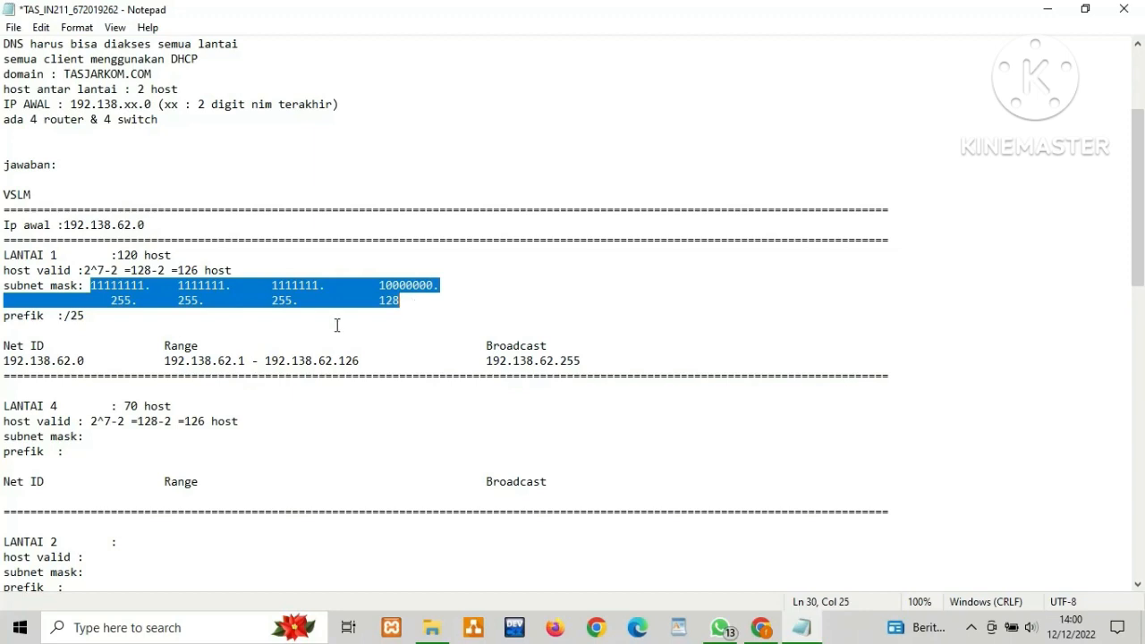
pyautogui.click(105, 439)
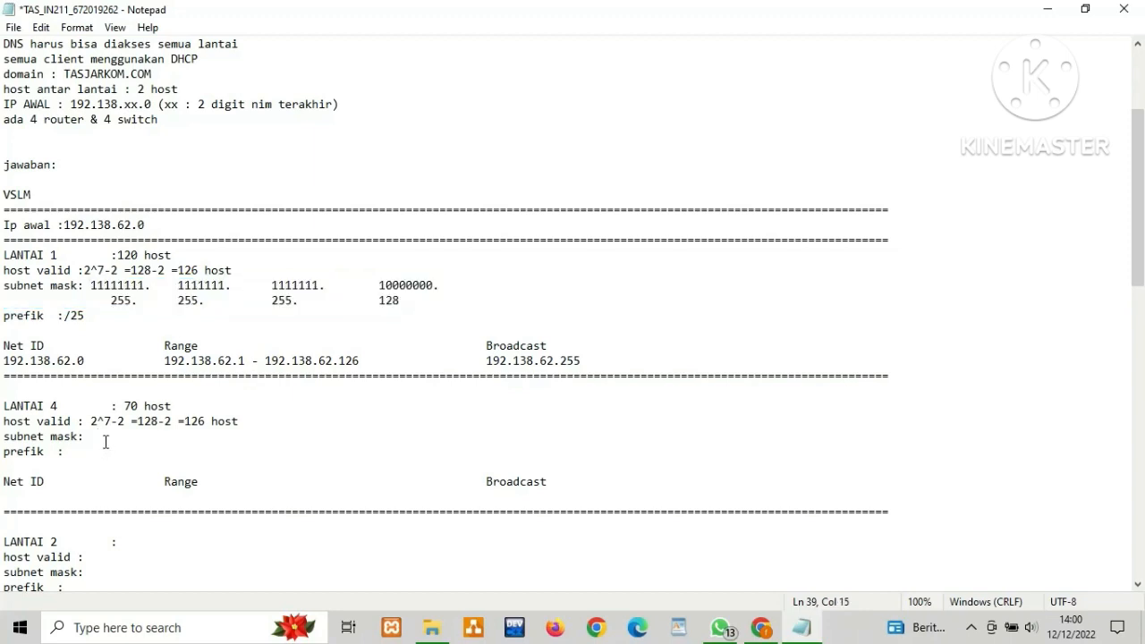
pyautogui.hotkey('ctrl', 'v')
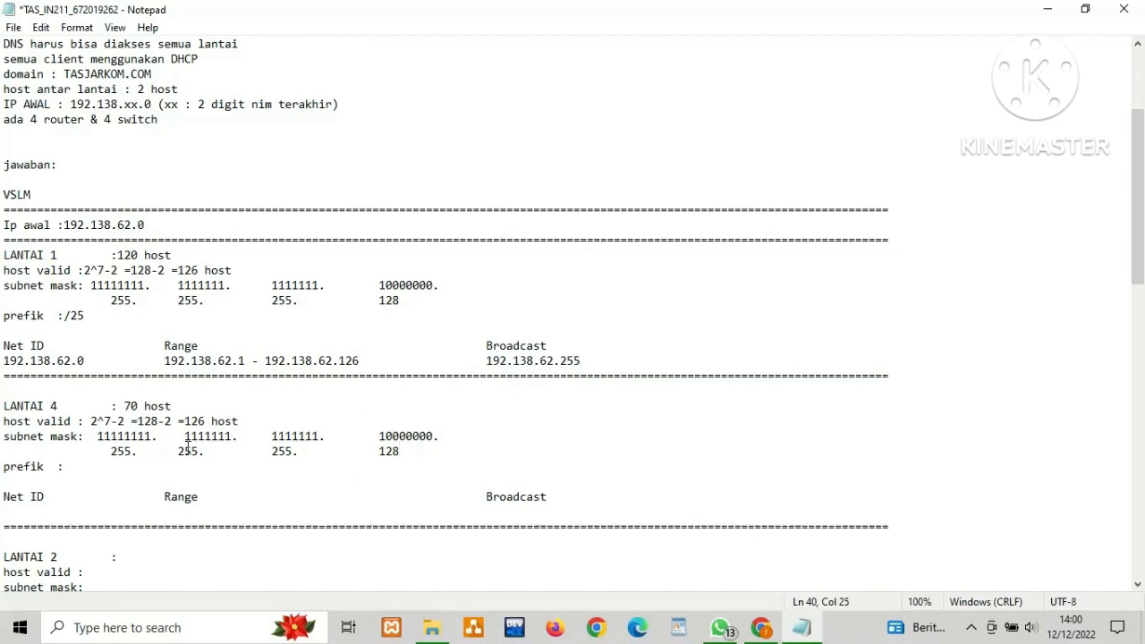
# Fill in the LANTAI 4 prefix as /25.
pyautogui.scroll(-2, 179, 411)
pyautogui.click(75, 379)
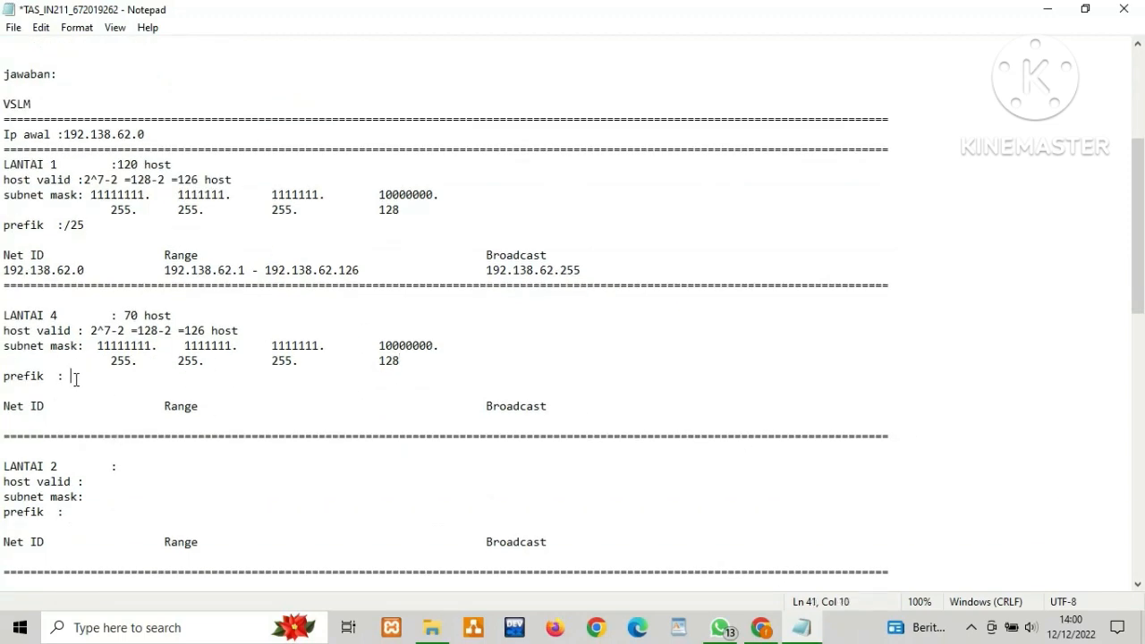
pyautogui.write('/25')
# Set the last octet of the LANTAI 1 broadcast address to 127.
pyautogui.click(593, 269)
pyautogui.press('BackSpace')
pyautogui.press('BackSpace')
pyautogui.press('BackSpace')
pyautogui.write('127')
# Copy the LANTAI 1 broadcast address into the LANTAI 4 Net ID and change it to 192.138.62.128.
pyautogui.moveTo(583, 271); pyautogui.dragTo(486, 277)
pyautogui.hotkey('ctrl', 'c')
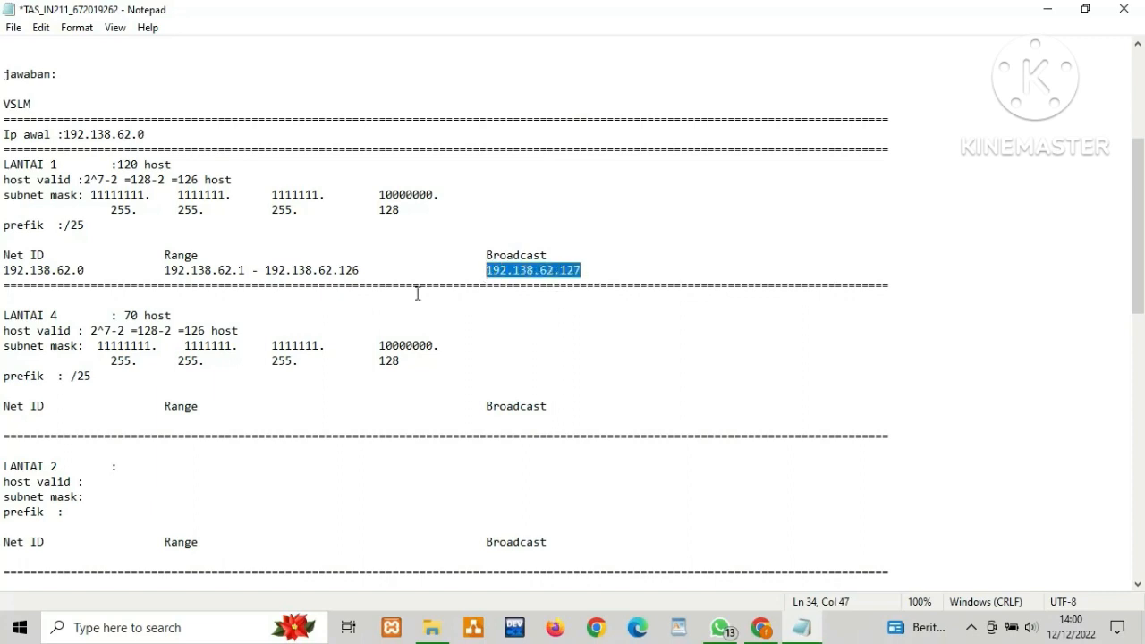
pyautogui.click(39, 423)
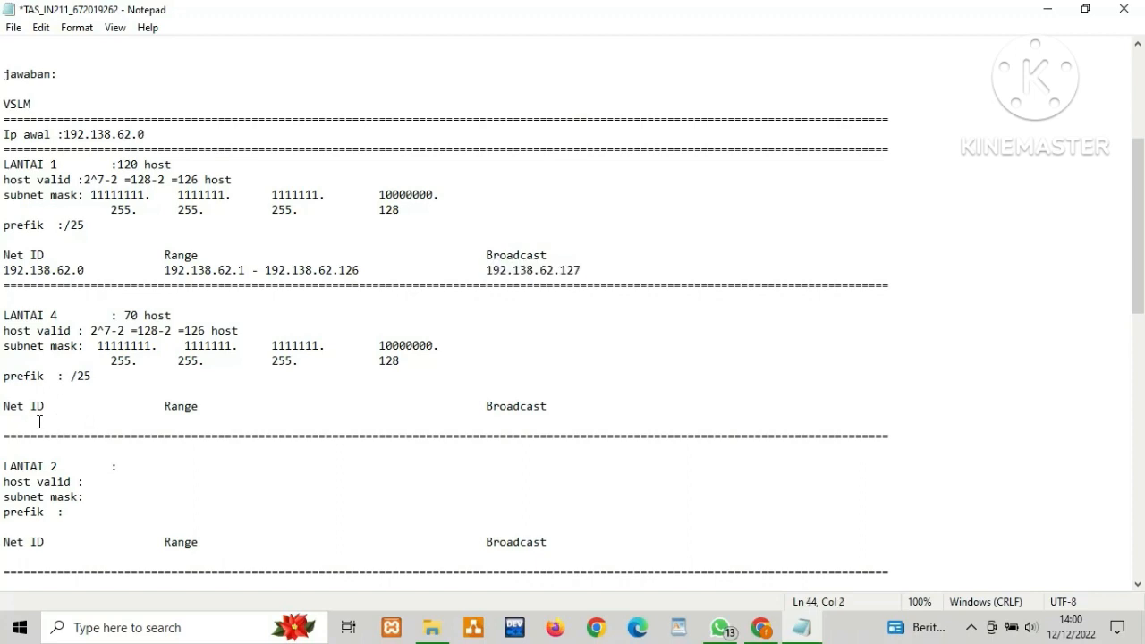
pyautogui.hotkey('ctrl', 'v')
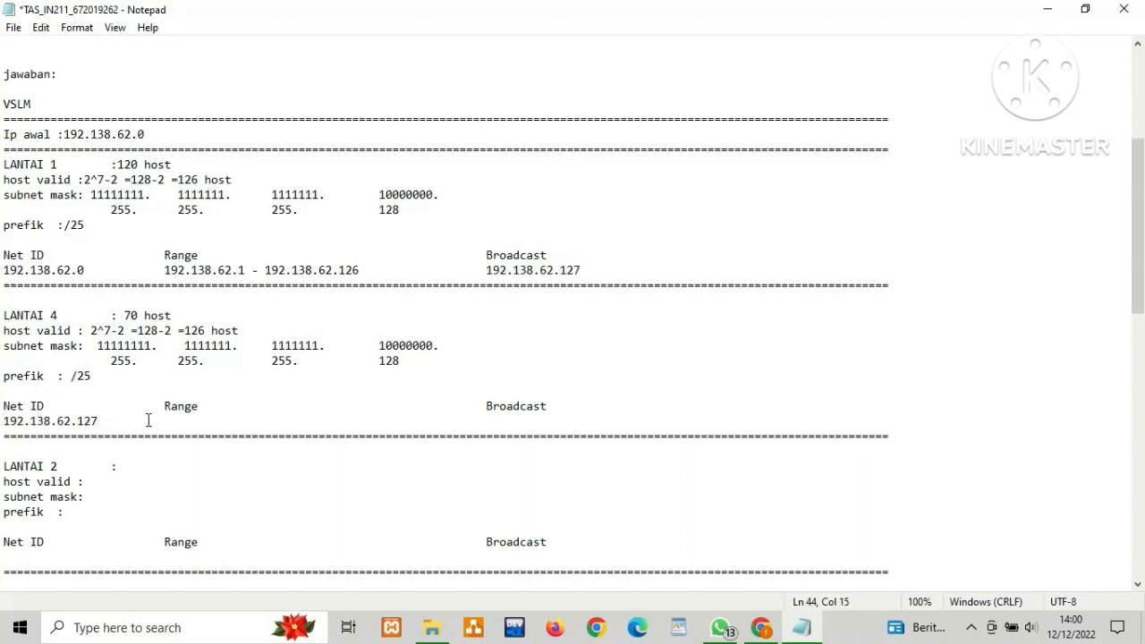
pyautogui.press('BackSpace')
pyautogui.write('8')
# Enter the LANTAI 4 range as 192.138.62.129 - 192.138.62.154, reusing the copied address.
pyautogui.press('Tab')
pyautogui.hotkey('ctrl', 'v')
pyautogui.press('BackSpace')
pyautogui.write('9 -')
pyautogui.hotkey('ctrl', 'v')
pyautogui.press('BackSpace')
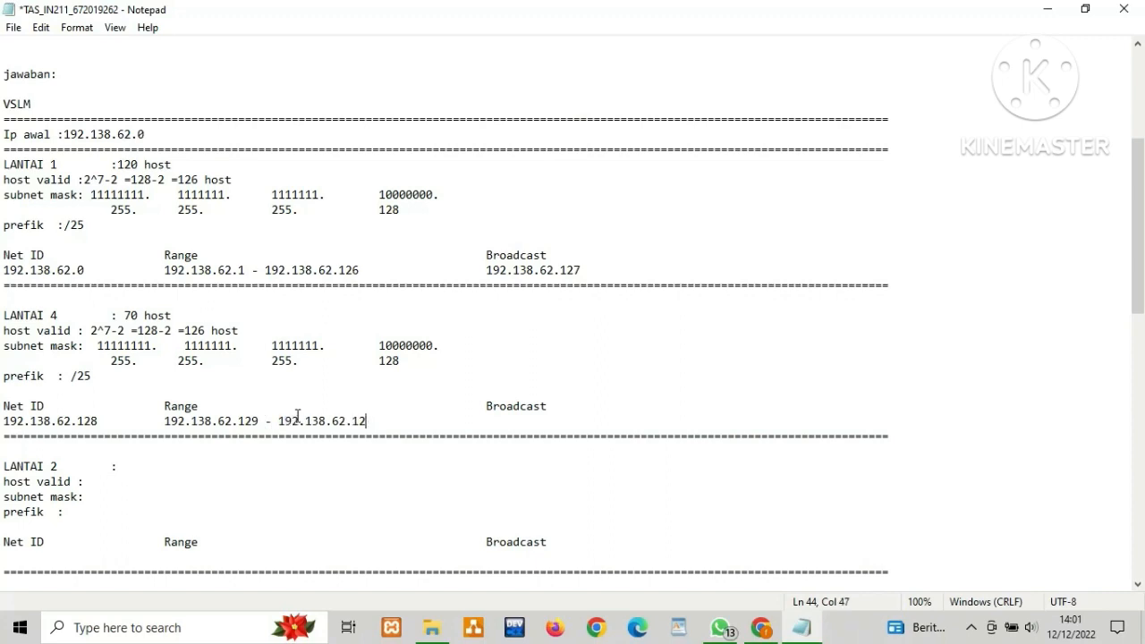
pyautogui.press('BackSpace')
pyautogui.write('54')
# Enter the LANTAI 4 broadcast address as 192.138.62.155, reusing the copied address.
pyautogui.press('Tab')
pyautogui.press('Tab')
pyautogui.hotkey('ctrl', 'v')
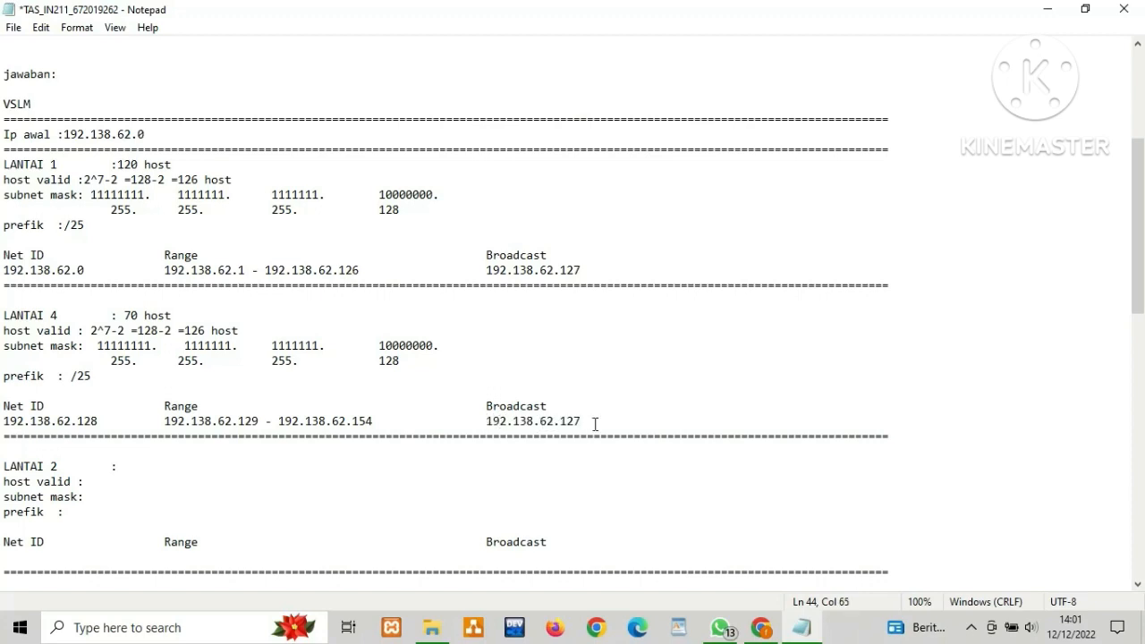
pyautogui.press('BackSpace')
pyautogui.press('BackSpace')
pyautogui.write('55')
# Check the host requirements at the start of the file and enter 60 host for LANTAI 2.
pyautogui.click(140, 465)
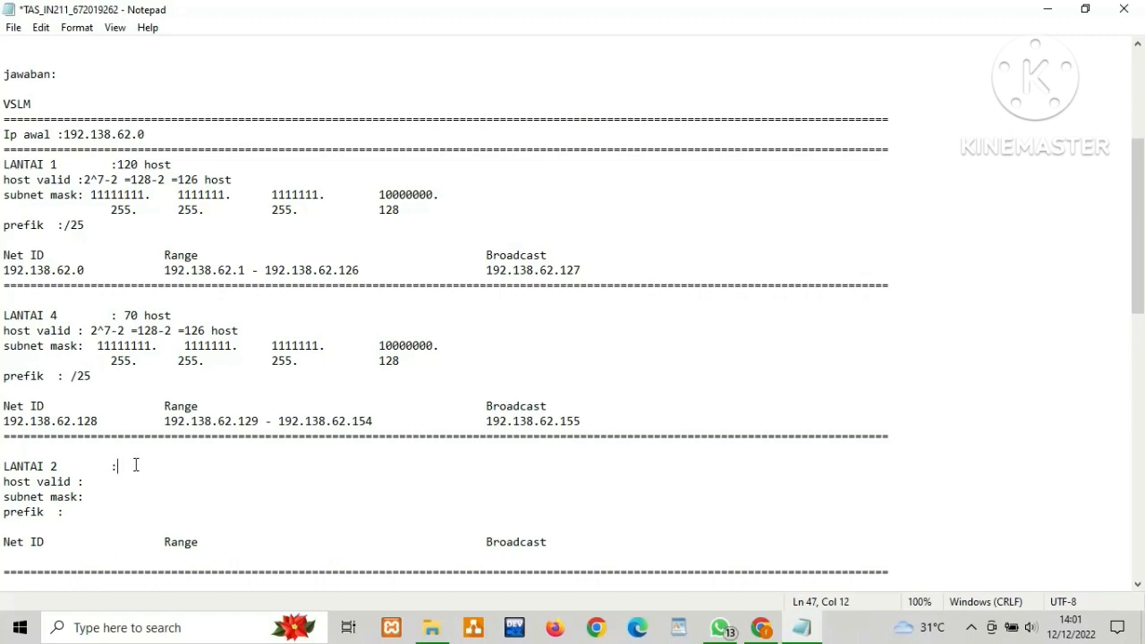
pyautogui.scroll(6, 134, 452)
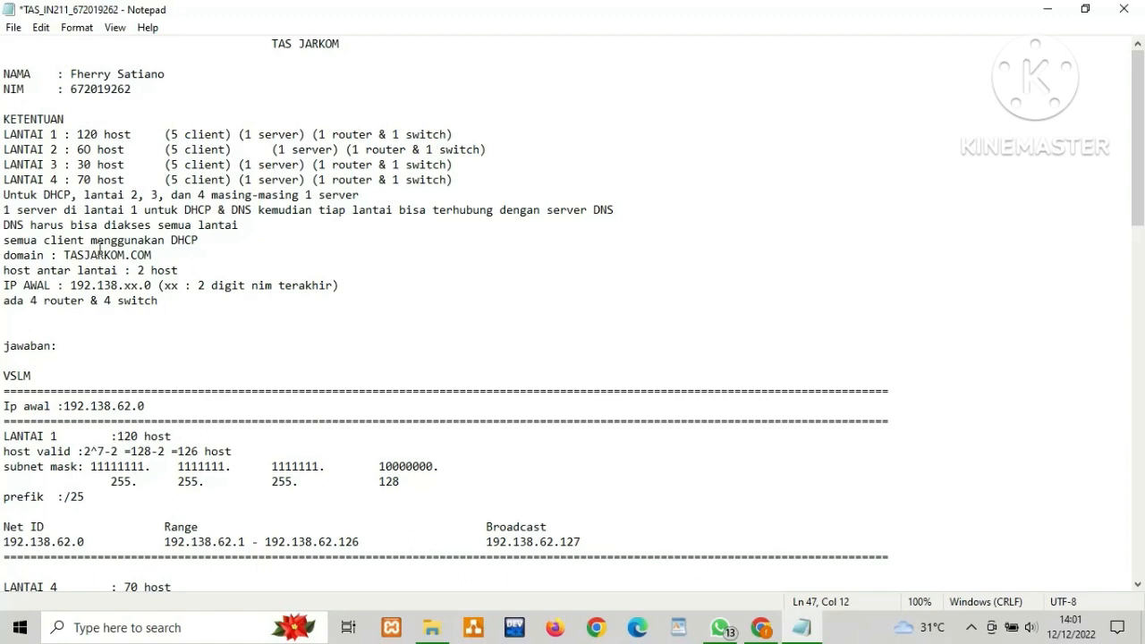
pyautogui.scroll(-8, 100, 247)
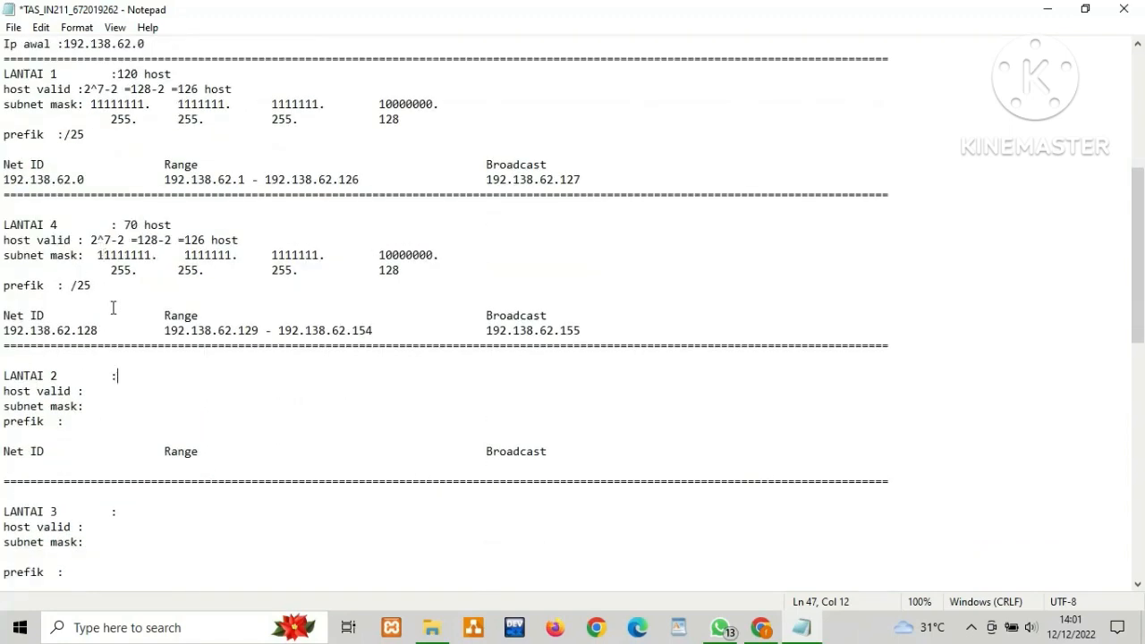
pyautogui.write('60 host')
# Check the host requirements at the start of the file and enter the LANTAI 2 host valid calculation as 2^6 -2 = 64-2 = 62 host.
pyautogui.click(96, 391)
pyautogui.scroll(4, 96, 391)
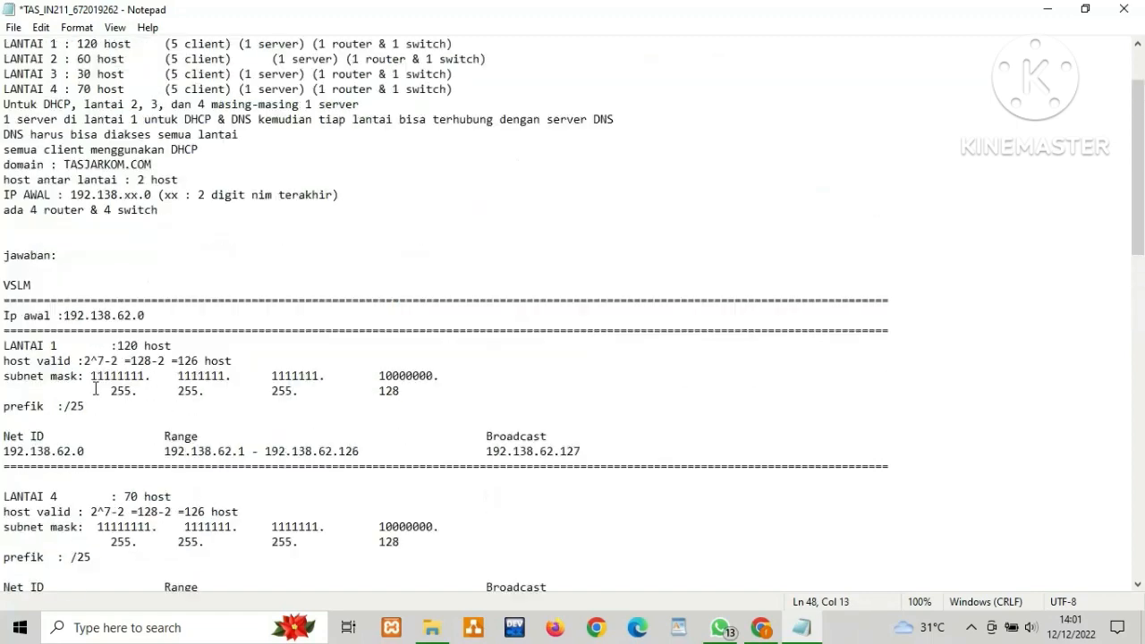
pyautogui.scroll(-4, 93, 388)
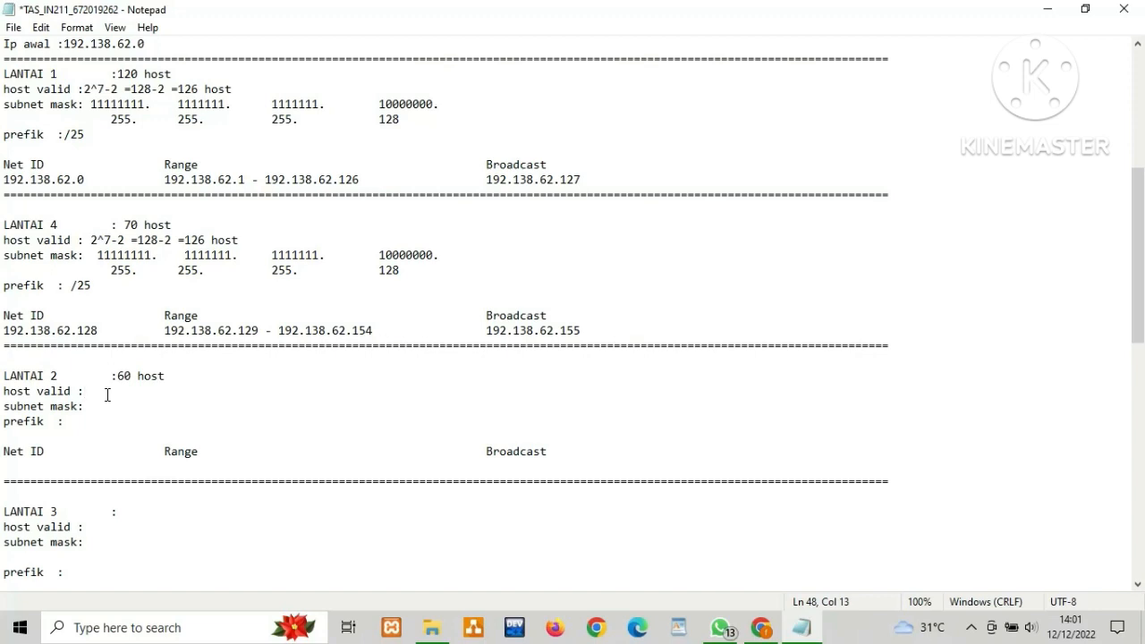
pyautogui.write('2^6 -2 = 64-2 = 62 host')
# Copy the LANTAI 4 binary subnet mask into LANTAI 2 and change its last octet to 11000000.
pyautogui.click(90, 407)
pyautogui.press('BackSpace')
pyautogui.write('1')
pyautogui.press('BackSpace')
pyautogui.click(446, 255)
pyautogui.moveTo(446, 255); pyautogui.dragTo(96, 256)
pyautogui.hotkey('ctrl', 'c')
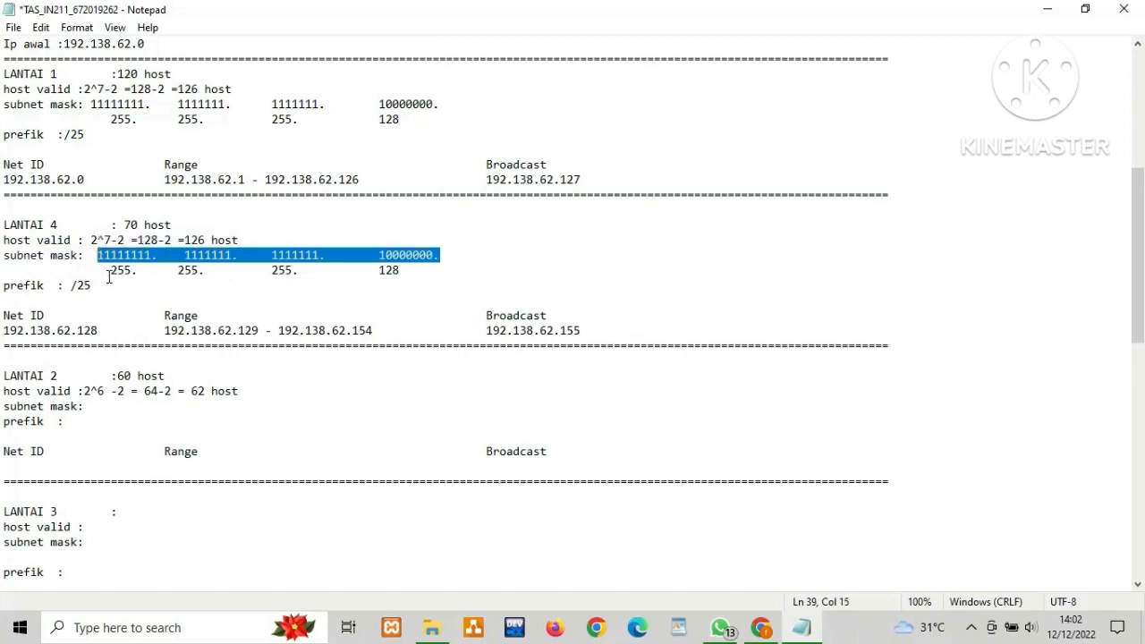
pyautogui.click(108, 410)
pyautogui.hotkey('ctrl', 'v')
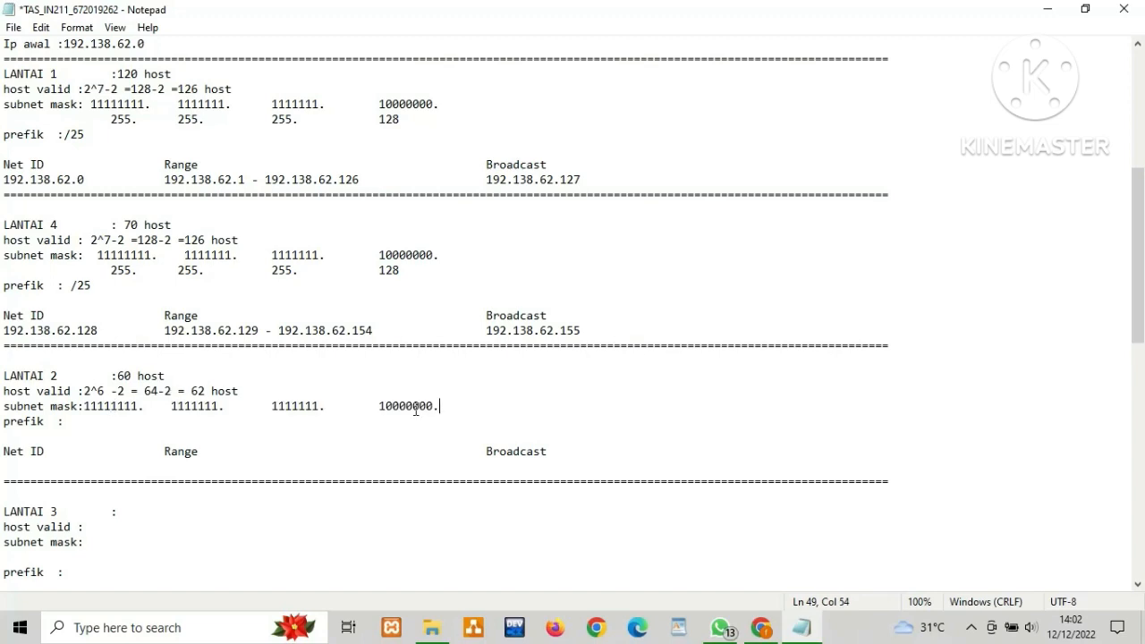
pyautogui.moveTo(390, 409); pyautogui.dragTo(400, 408)
pyautogui.press('BackSpace')
pyautogui.write('1')
pyautogui.click(447, 405)
pyautogui.press('Return')
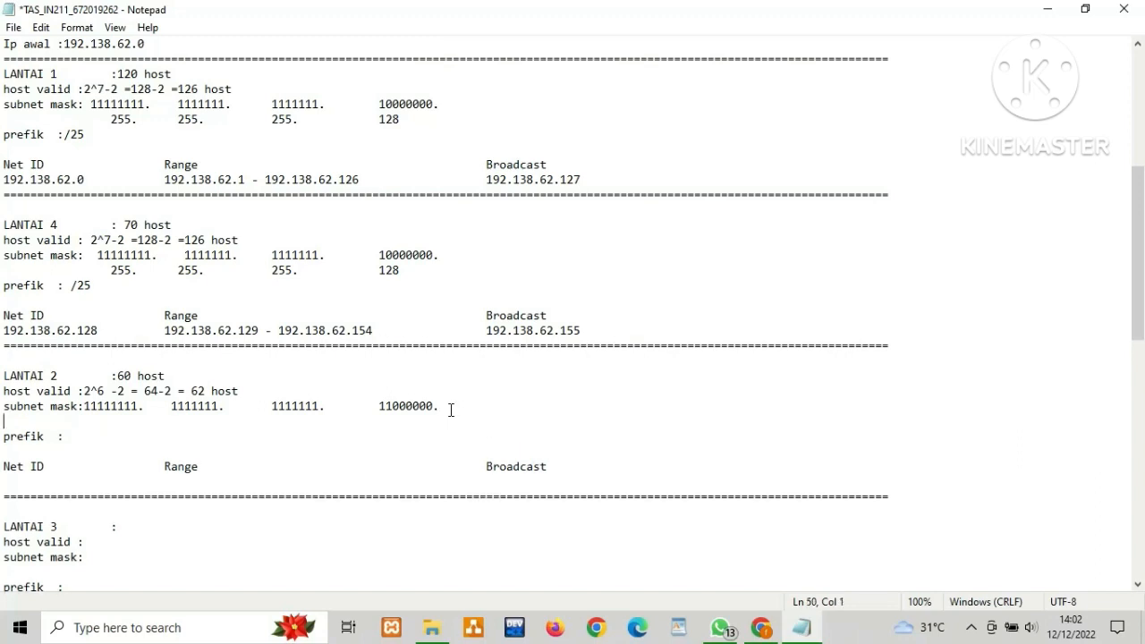
pyautogui.press('Tab')
pyautogui.press('BackSpace')
pyautogui.write('255')
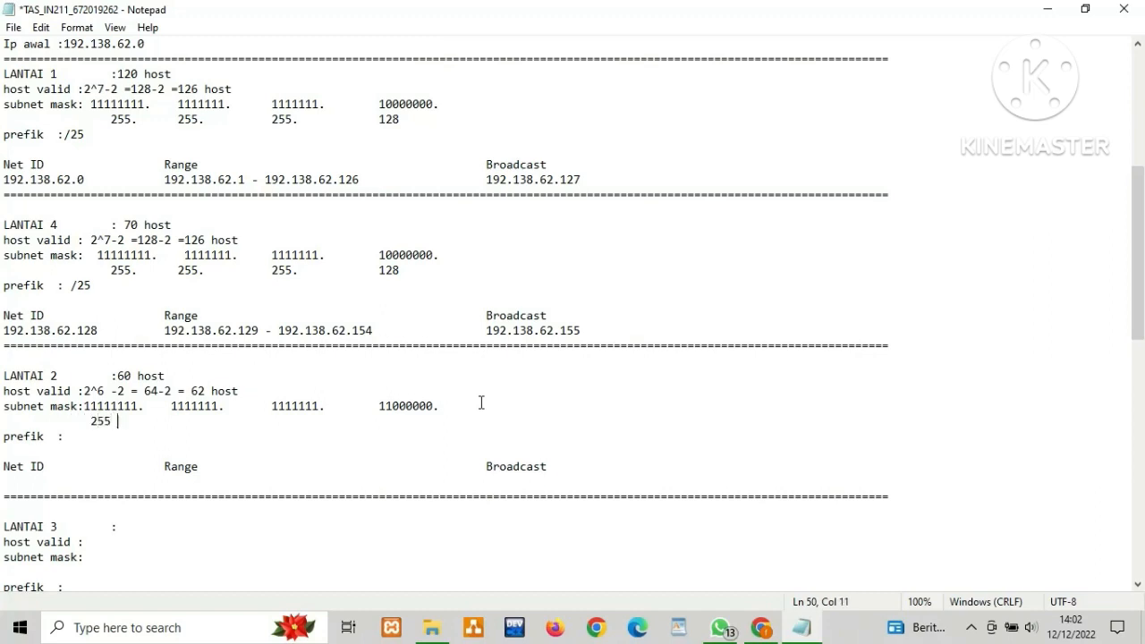
pyautogui.press('Tab')
pyautogui.write('255255             255')
pyautogui.press('Tab')
pyautogui.press('Tab')
pyautogui.write('192')
pyautogui.click(95, 435)
pyautogui.write('/26')
# Copy the LANTAI 4 broadcast address into the LANTAI 2 Net ID and change it to 192.138.62.156.
pyautogui.click(55, 489)
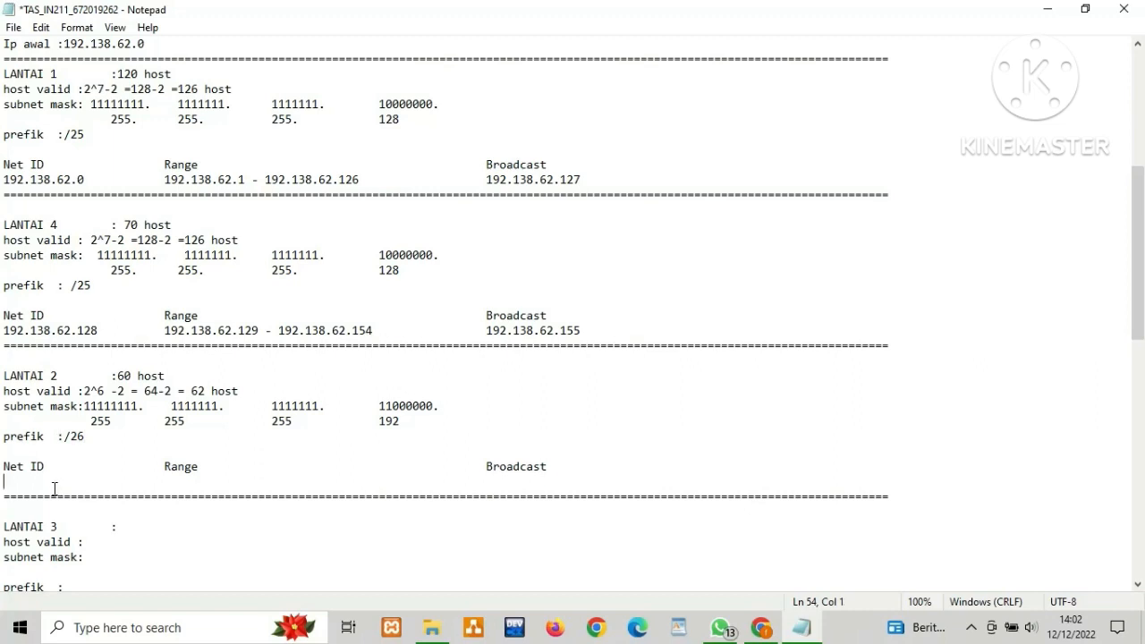
pyautogui.moveTo(583, 331); pyautogui.dragTo(486, 332)
pyautogui.hotkey('ctrl', 'c')
pyautogui.click(21, 482)
pyautogui.hotkey('ctrl', 'v')
pyautogui.press('BackSpace')
pyautogui.write('1')
pyautogui.press('Tab')
pyautogui.press('Tab')
pyautogui.click(102, 483)
pyautogui.press('BackSpace')
pyautogui.write('6')
# Start the LANTAI 2 range with 192.138.62.157 followed by a hyphen.
pyautogui.press('Tab')
pyautogui.press('Tab')
pyautogui.write('192.138.62.15')
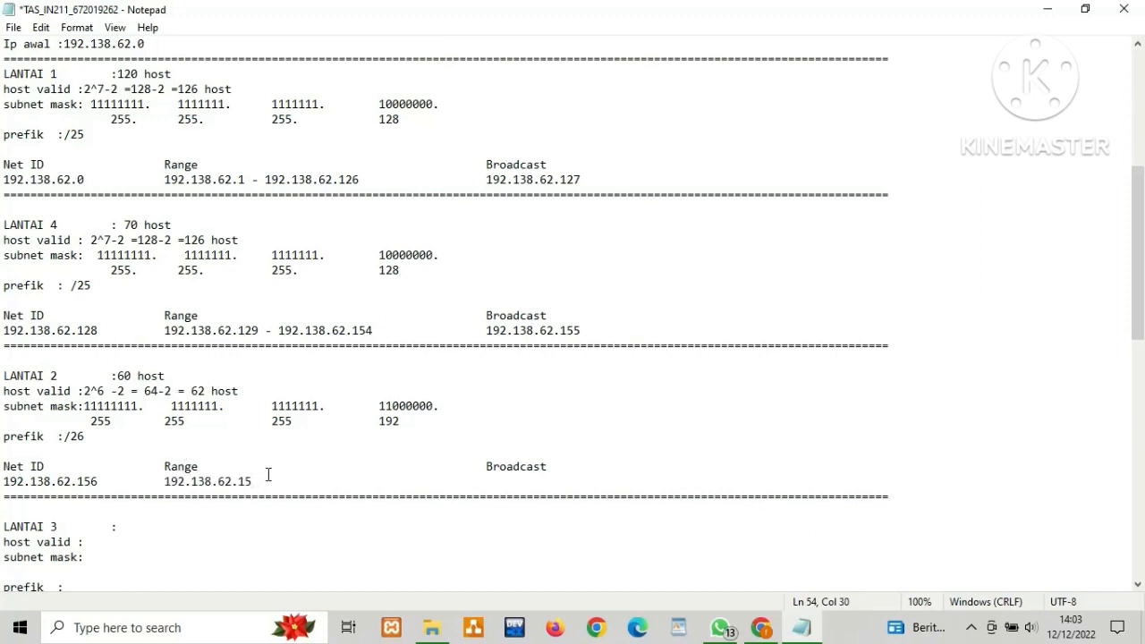
pyautogui.write('7 -')
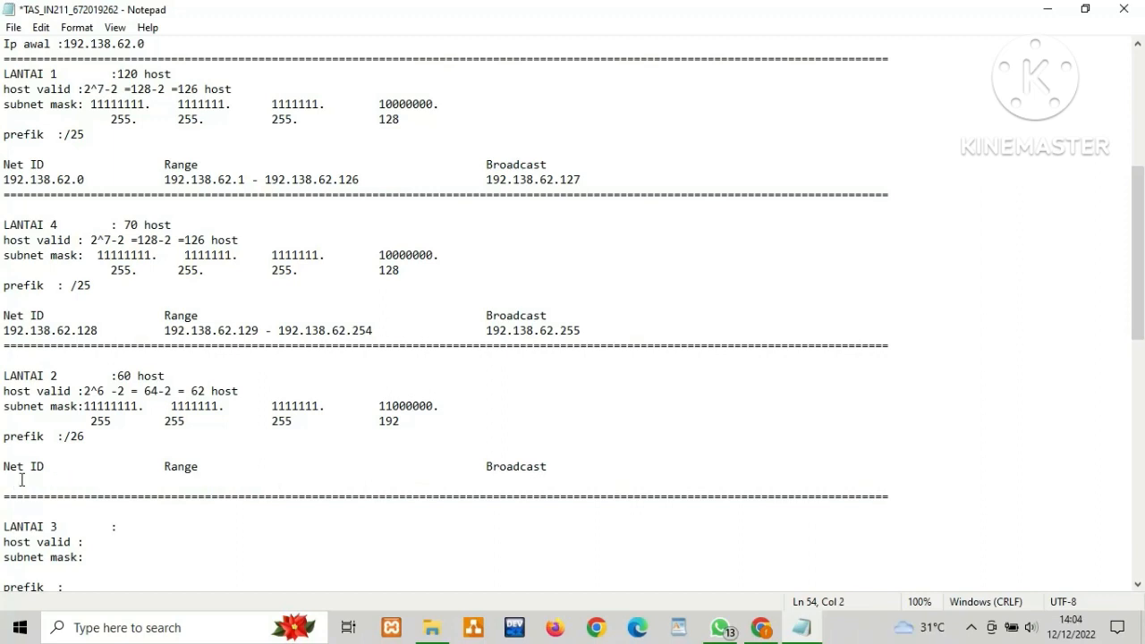
# Enter the LANTAI 2 Net ID as 192.138.63.0, reusing the LANTAI 4 broadcast address.
pyautogui.write('192.138.62.255')
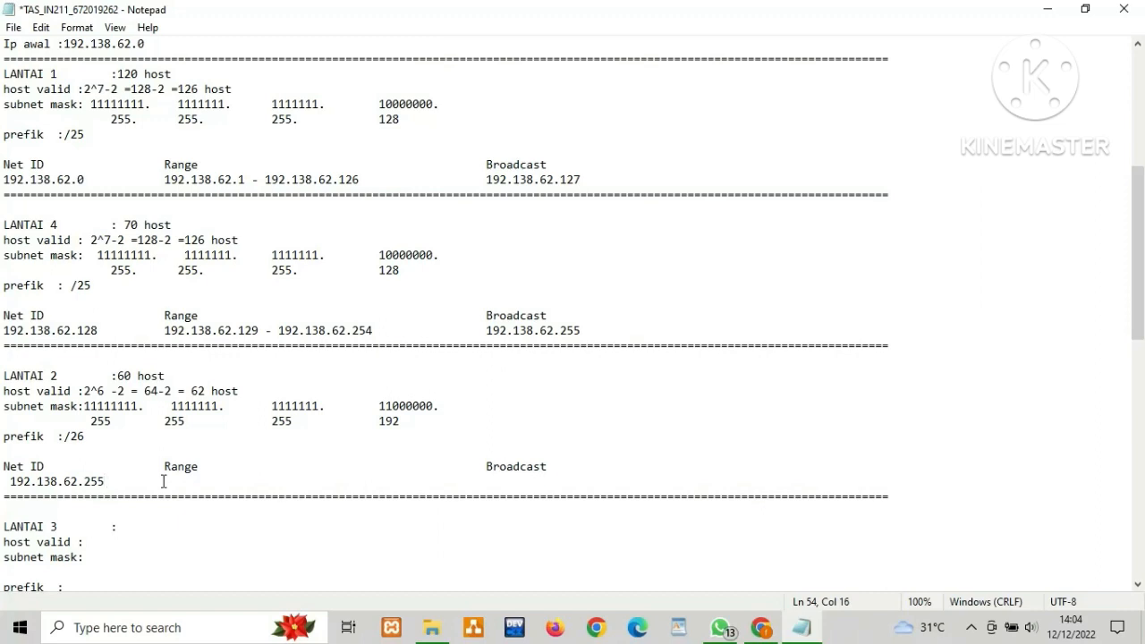
pyautogui.press('BackSpace')
pyautogui.press('BackSpace')
pyautogui.press('BackSpace')
pyautogui.press('BackSpace')
pyautogui.press('BackSpace')
pyautogui.write('3.0')
# Enter the LANTAI 2 range as 192.138.63.1-192.138.63.62, reusing the copied Net ID.
pyautogui.press('Tab')
pyautogui.press('Tab')
pyautogui.moveTo(100, 481); pyautogui.dragTo(8, 479)
pyautogui.hotkey('ctrl', 'c')
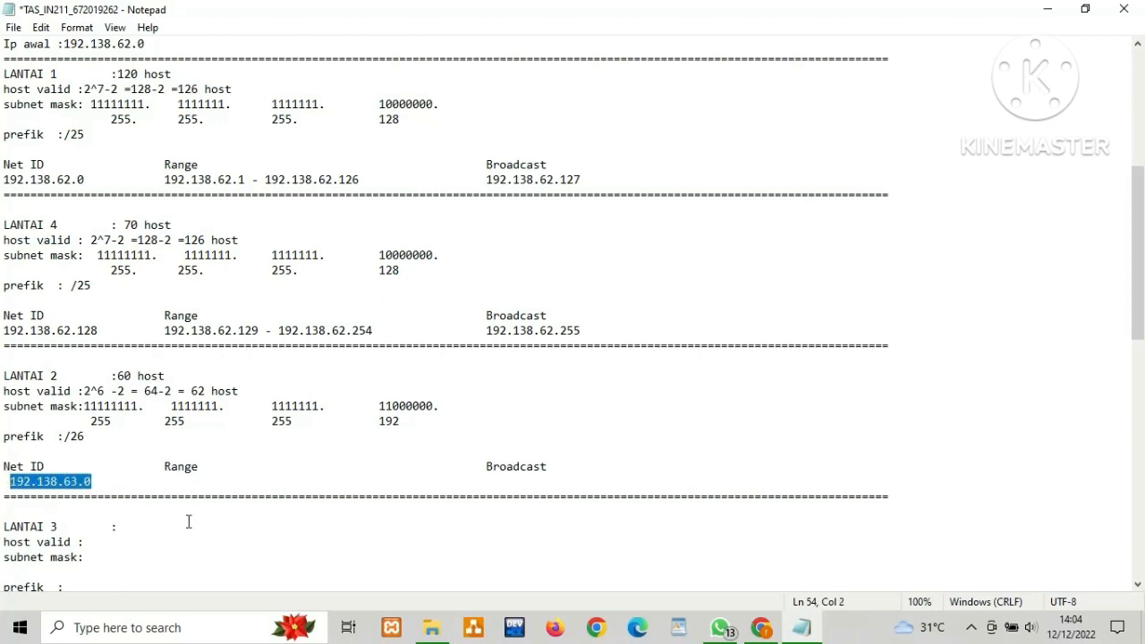
pyautogui.click(181, 481)
pyautogui.hotkey('ctrl', 'v')
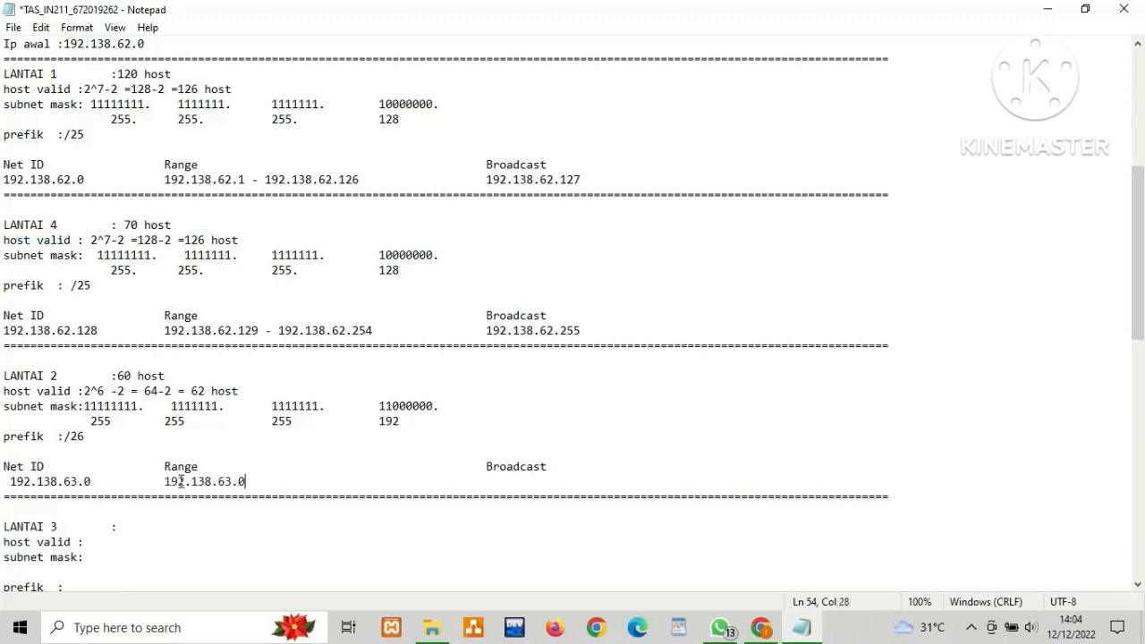
pyautogui.press('BackSpace')
pyautogui.write('1-')
pyautogui.hotkey('ctrl', 'v')
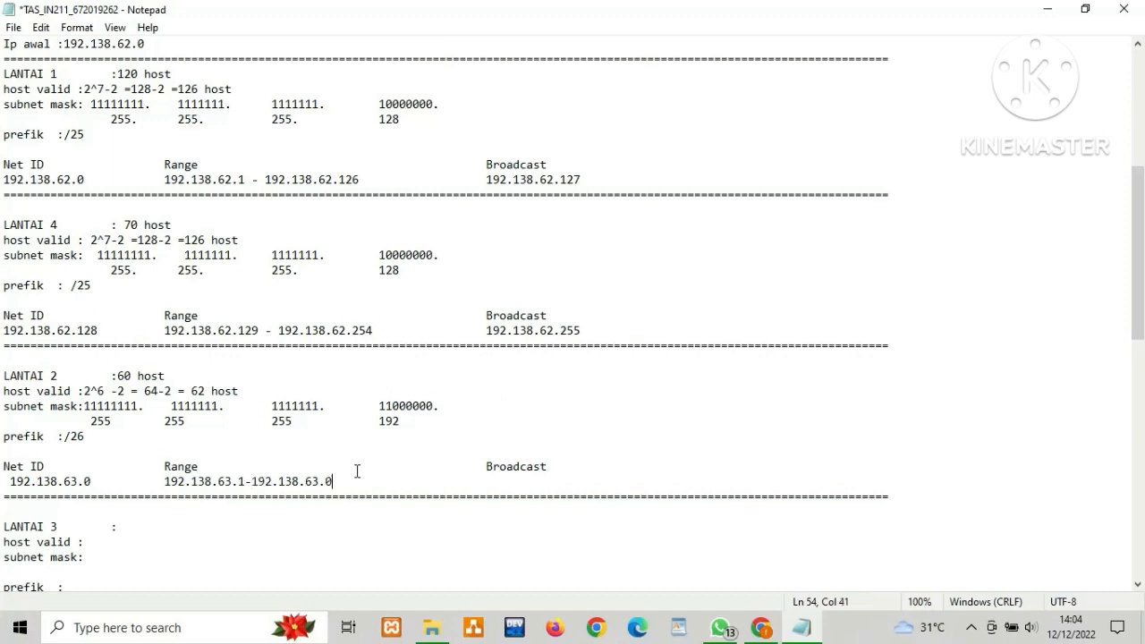
pyautogui.press('BackSpace')
pyautogui.write('62')
# Copy the last address of the LANTAI 2 range into its Broadcast column and change it to 192.138.63.63.
pyautogui.moveTo(353, 483); pyautogui.dragTo(266, 481)
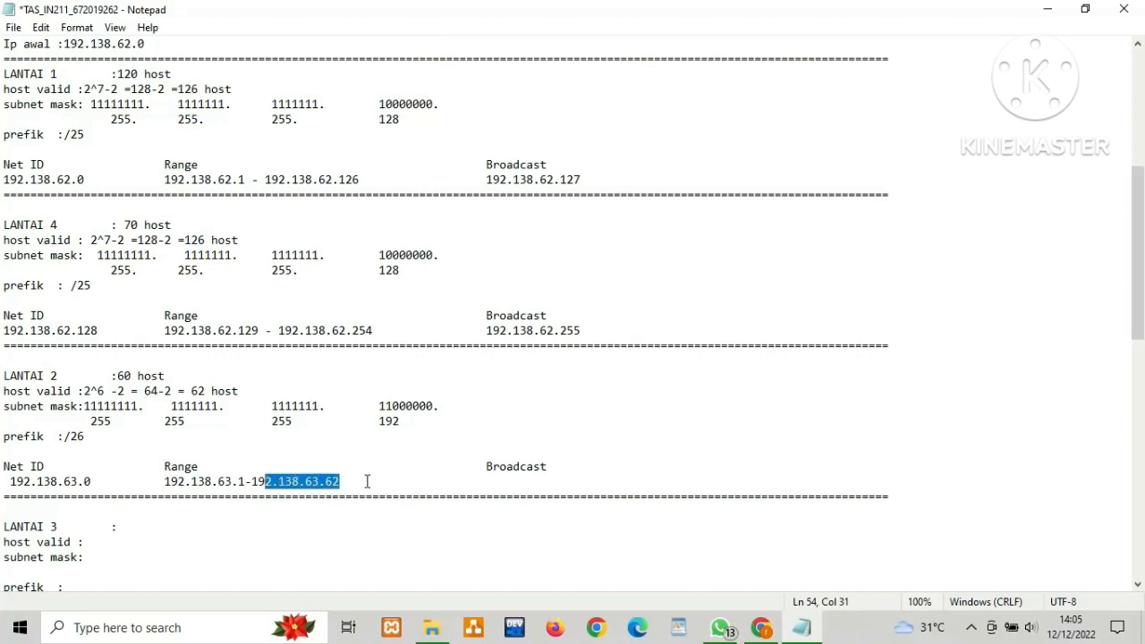
pyautogui.moveTo(366, 482); pyautogui.dragTo(253, 480)
pyautogui.hotkey('ctrl', 'c')
pyautogui.click(480, 484)
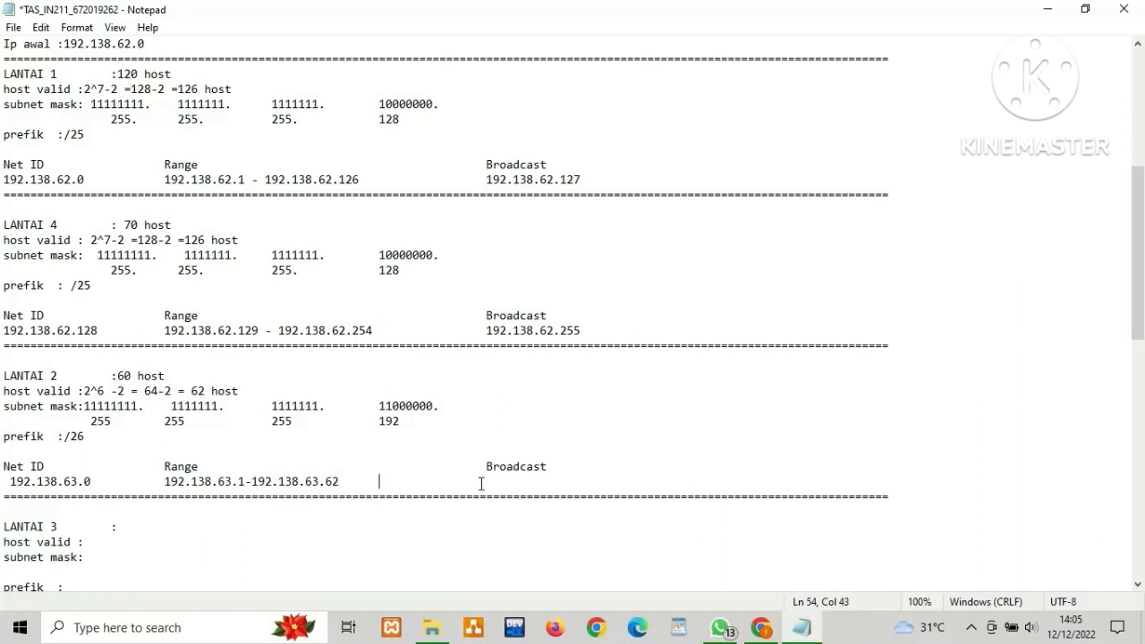
pyautogui.press('Tab')
pyautogui.press('Tab')
pyautogui.hotkey('ctrl', 'v')
pyautogui.press('BackSpace')
pyautogui.write('3')
# Enter 30 host for LANTAI 3 and its host valid calculation as 2^5-2=32-2=30.
pyautogui.scroll(-3, 452, 534)
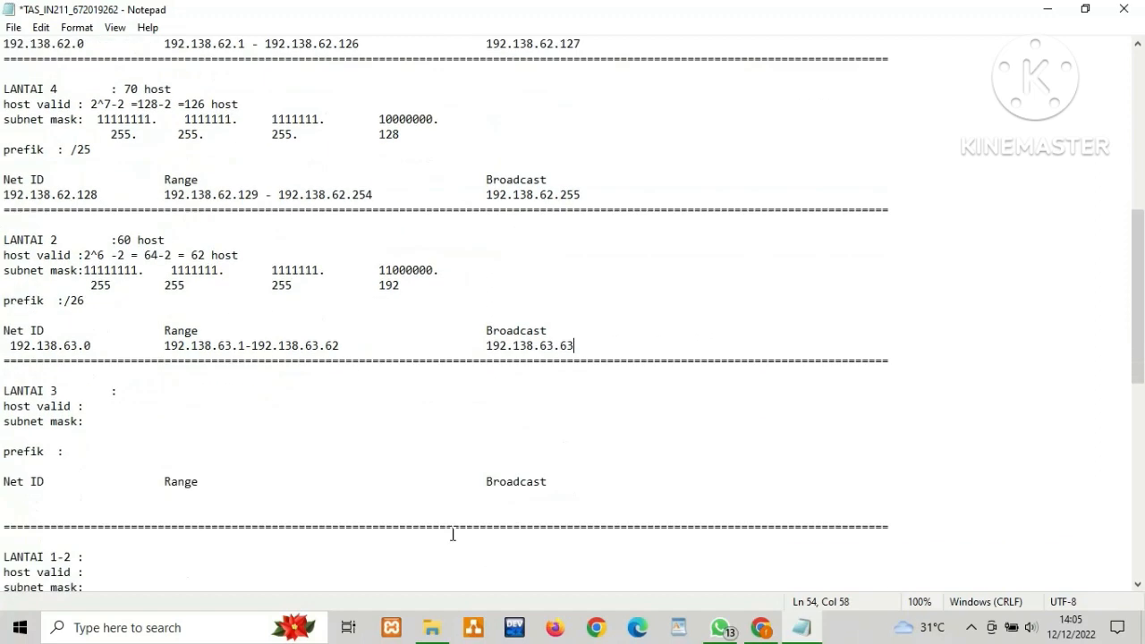
pyautogui.click(145, 394)
pyautogui.click(129, 394)
pyautogui.write('30 host')
pyautogui.scroll(11, 145, 401)
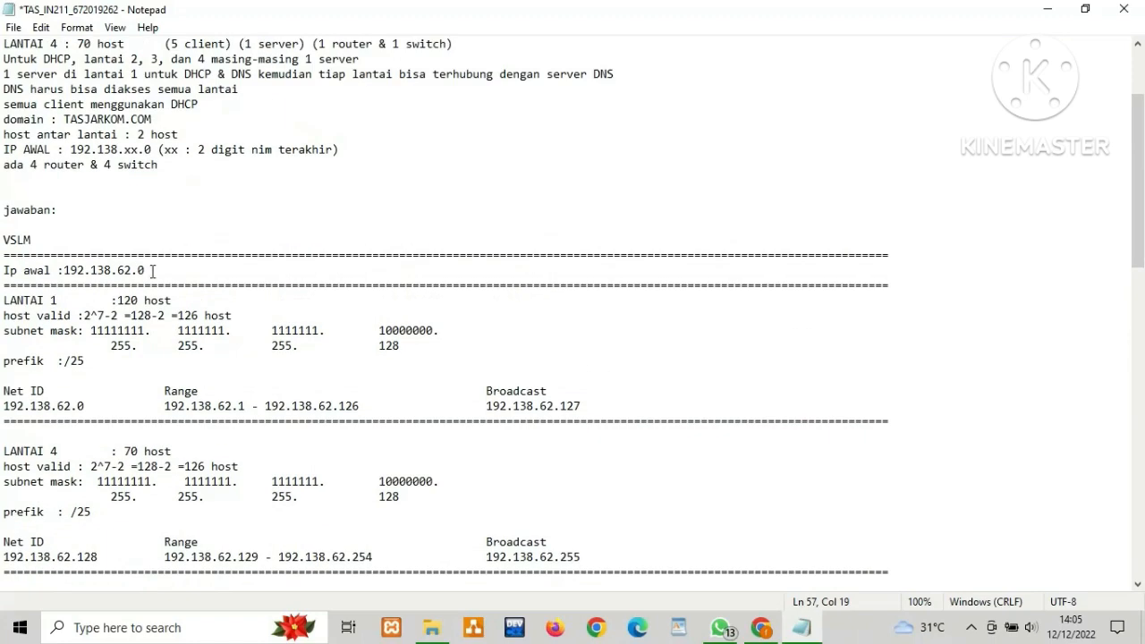
pyautogui.scroll(-10, 112, 353)
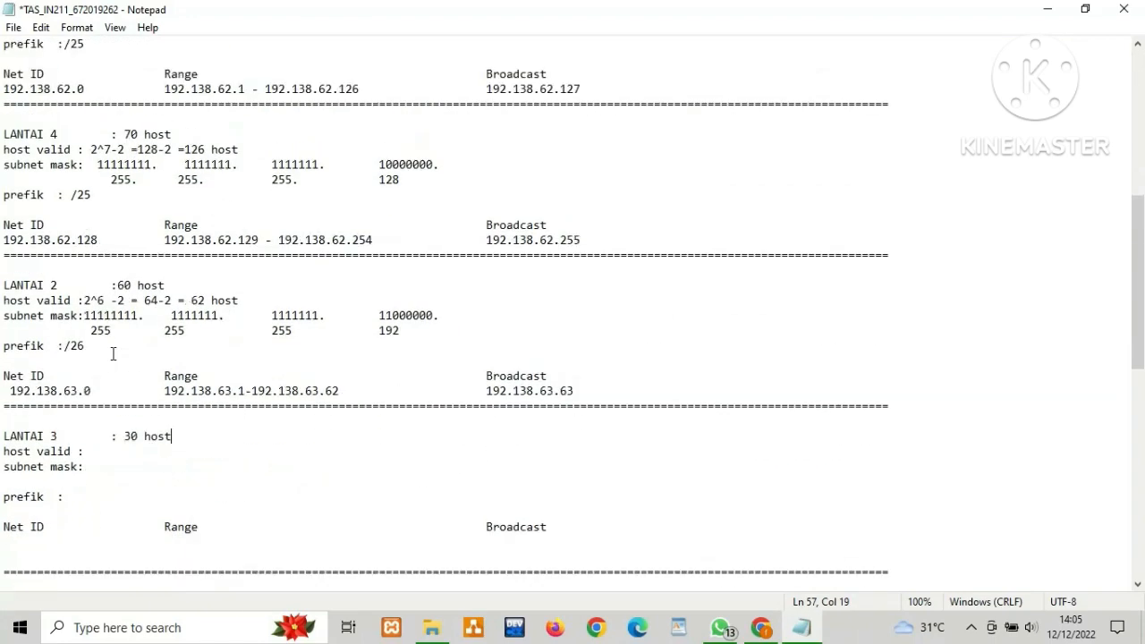
pyautogui.click(121, 447)
pyautogui.write('2^5-2=32-2=30')
# Copy the LANTAI 2 binary and decimal subnet mask into LANTAI 3 and change the last binary octet to 11100000.
pyautogui.click(83, 470)
pyautogui.moveTo(443, 316); pyautogui.dragTo(419, 333)
pyautogui.click(84, 316)
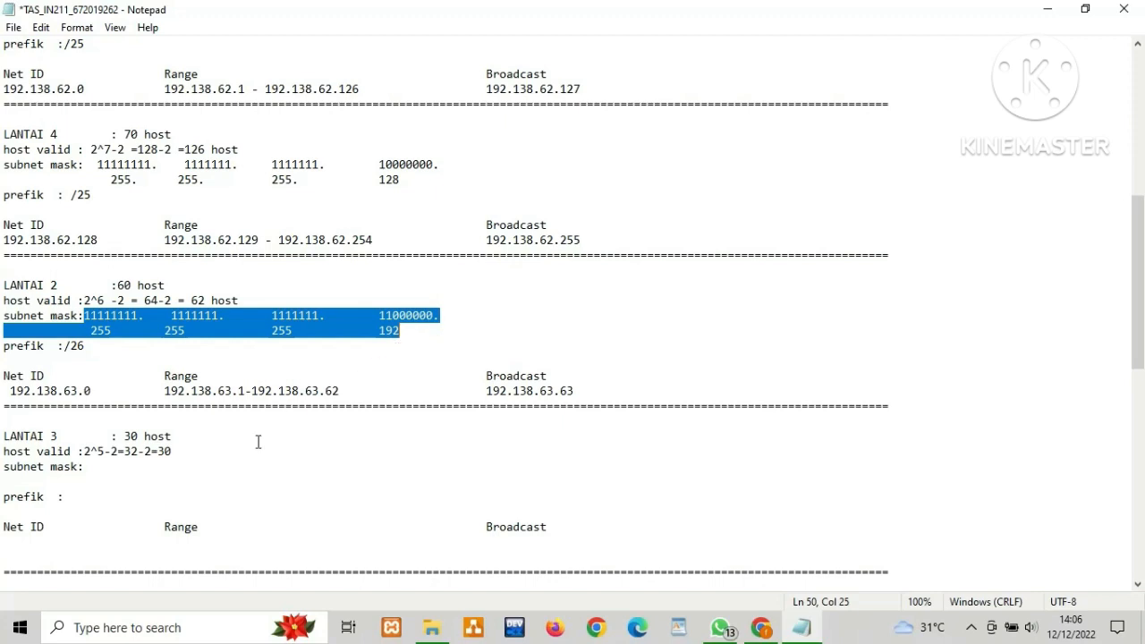
pyautogui.click(179, 481)
pyautogui.click(106, 470)
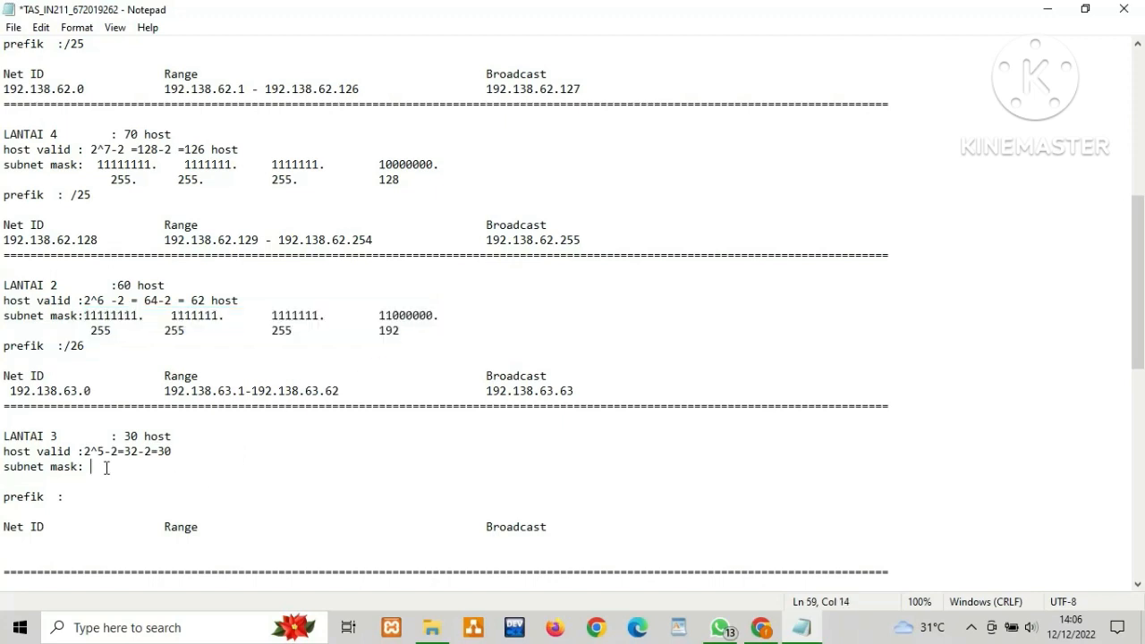
pyautogui.hotkey('ctrl', 'v')
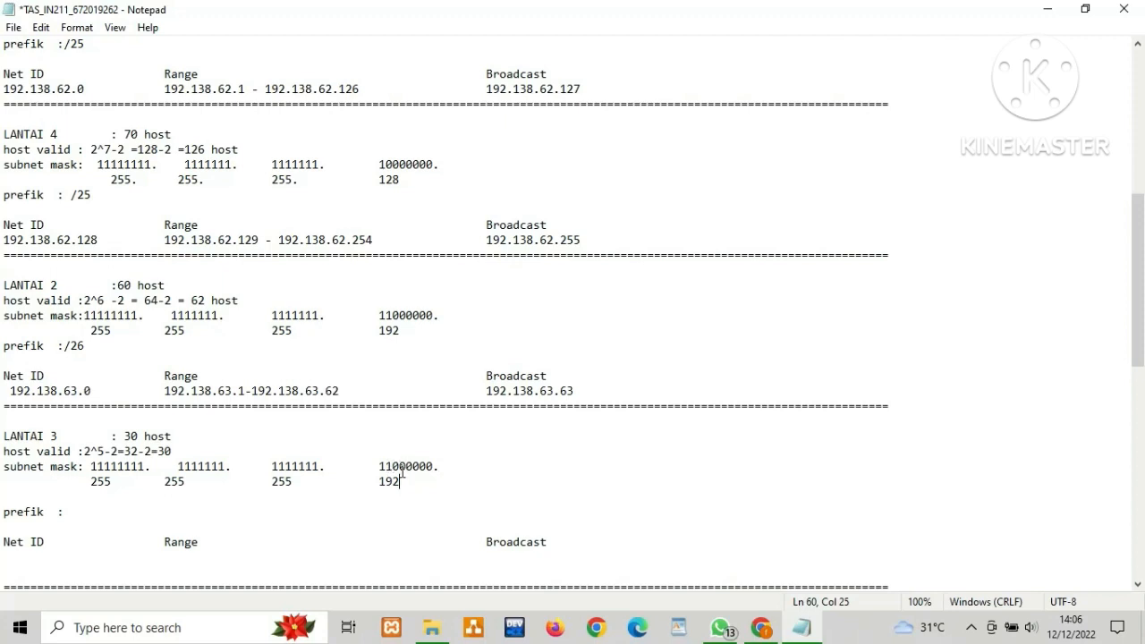
pyautogui.click(400, 467)
pyautogui.press('BackSpace')
pyautogui.write('1')
# Change the last decimal octet of the LANTAI 3 mask to 224 and enter the prefix /27.
pyautogui.click(420, 492)
pyautogui.click(410, 481)
pyautogui.press('BackSpace')
pyautogui.press('BackSpace')
pyautogui.press('BackSpace')
pyautogui.write('224')
pyautogui.click(100, 518)
pyautogui.write('/27')
# Copy the LANTAI 2 broadcast address into the LANTAI 3 Net ID and change it to 192.138.63.64.
pyautogui.scroll(-3, 95, 513)
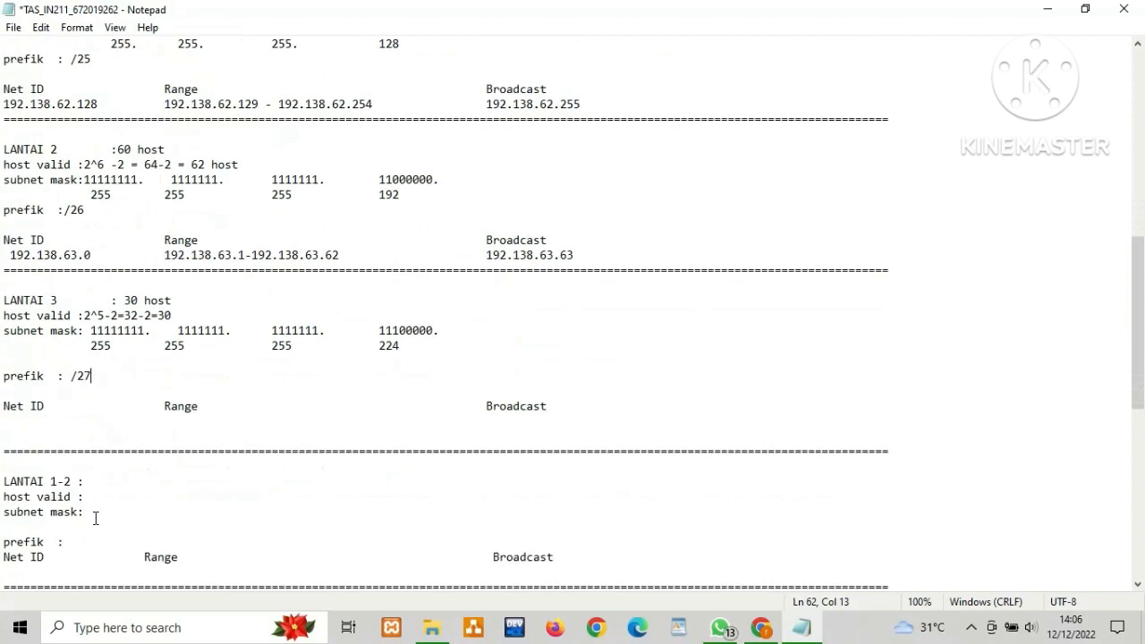
pyautogui.click(28, 426)
pyautogui.moveTo(616, 255); pyautogui.dragTo(486, 255)
pyautogui.hotkey('ctrl', 'c')
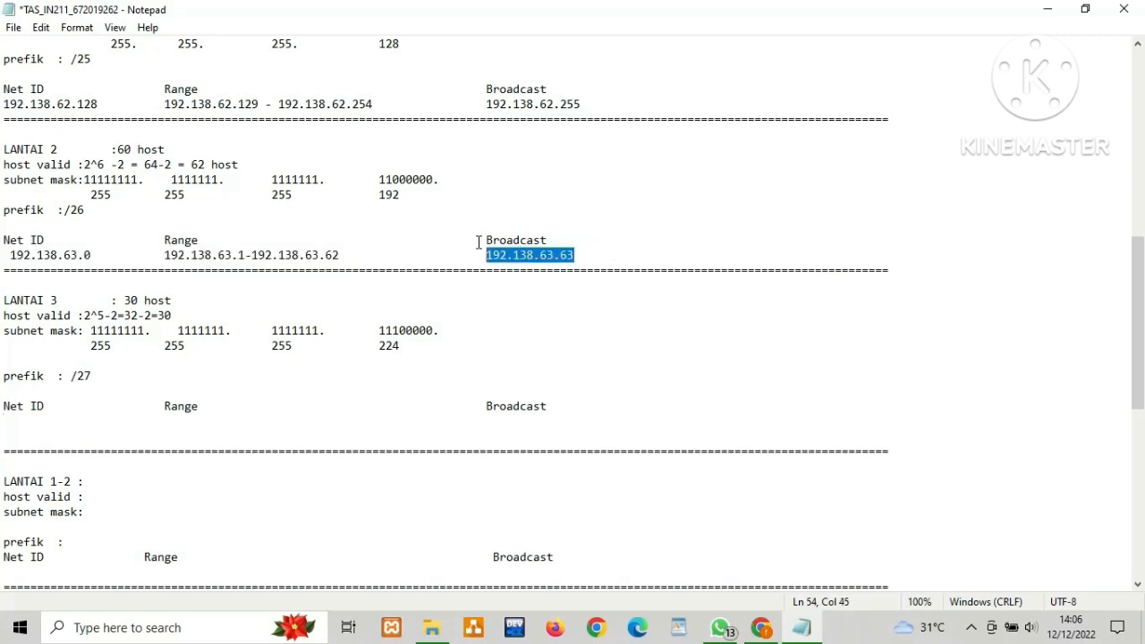
pyautogui.click(38, 425)
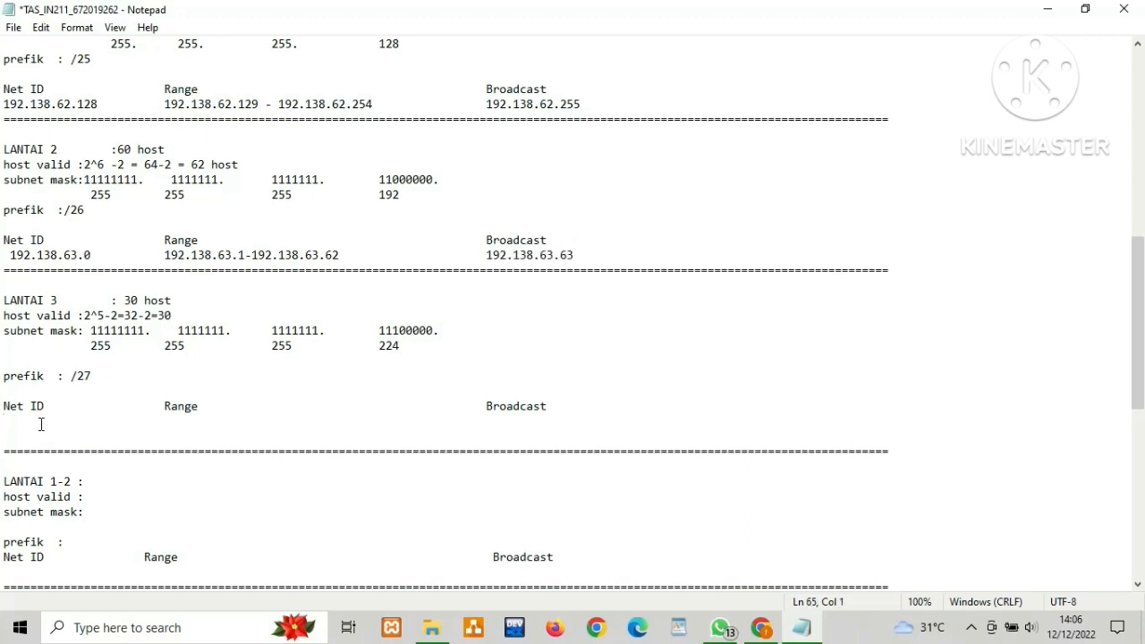
pyautogui.hotkey('ctrl', 'v')
pyautogui.press('BackSpace')
pyautogui.write('4')
# Enter the LANTAI 3 range as 192.138.63.65-192.138.63.94, reusing the copied address.
pyautogui.press('Tab')
pyautogui.write('192.138.63.63')
pyautogui.press('BackSpace')
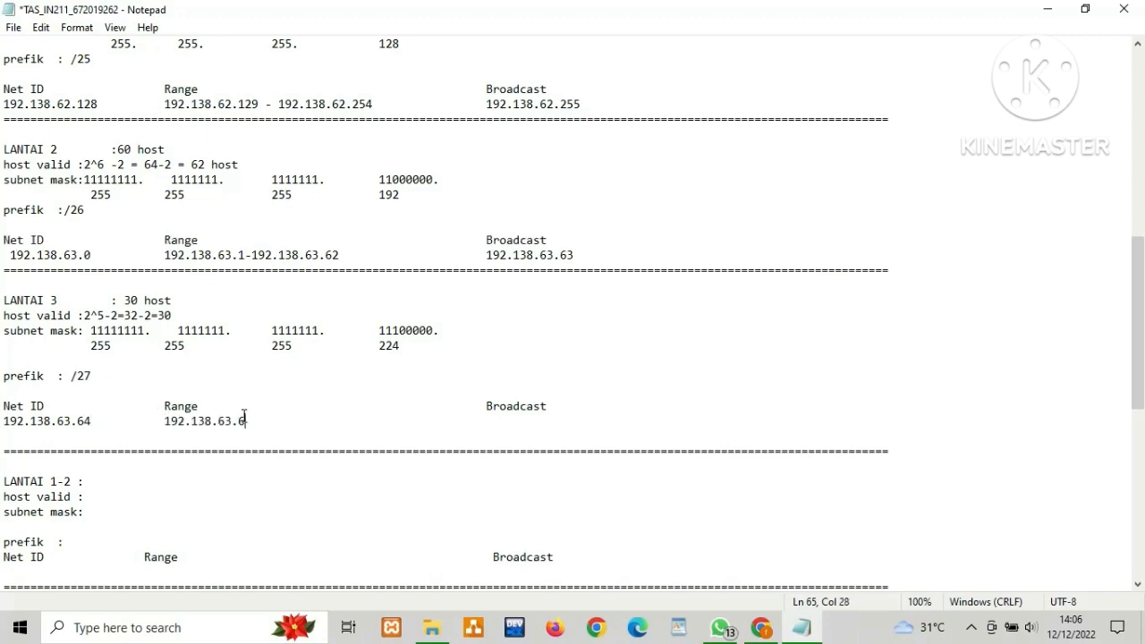
pyautogui.write('5-192.138.63.63')
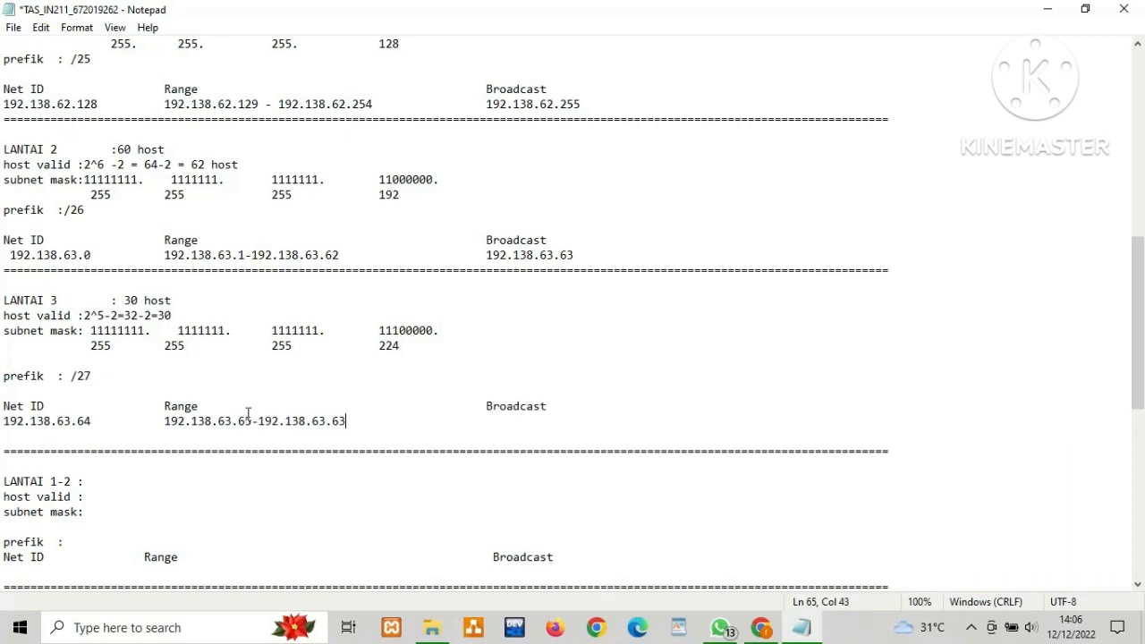
pyautogui.press('BackSpace')
pyautogui.press('BackSpace')
pyautogui.write('94')
# Enter the LANTAI 3 broadcast address as 192.138.63.95, reusing the copied address.
pyautogui.press('Tab')
pyautogui.press('Tab')
pyautogui.press('Tab')
pyautogui.hotkey('ctrl', 'v')
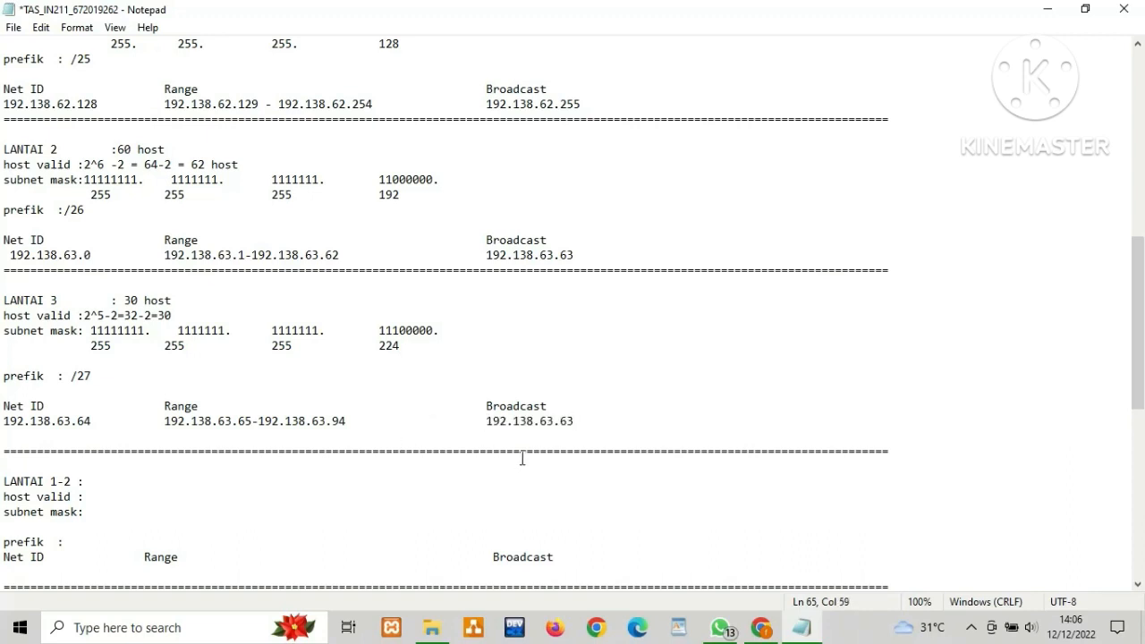
pyautogui.press('BackSpace')
pyautogui.press('BackSpace')
pyautogui.write('95')
pyautogui.click(568, 428)
pyautogui.press('BackSpace')
# Enter 2 host for LANTAI 1-2 and its host valid calculation as 2^2-2=4-2=2.
pyautogui.scroll(-2, 385, 474)
pyautogui.click(107, 387)
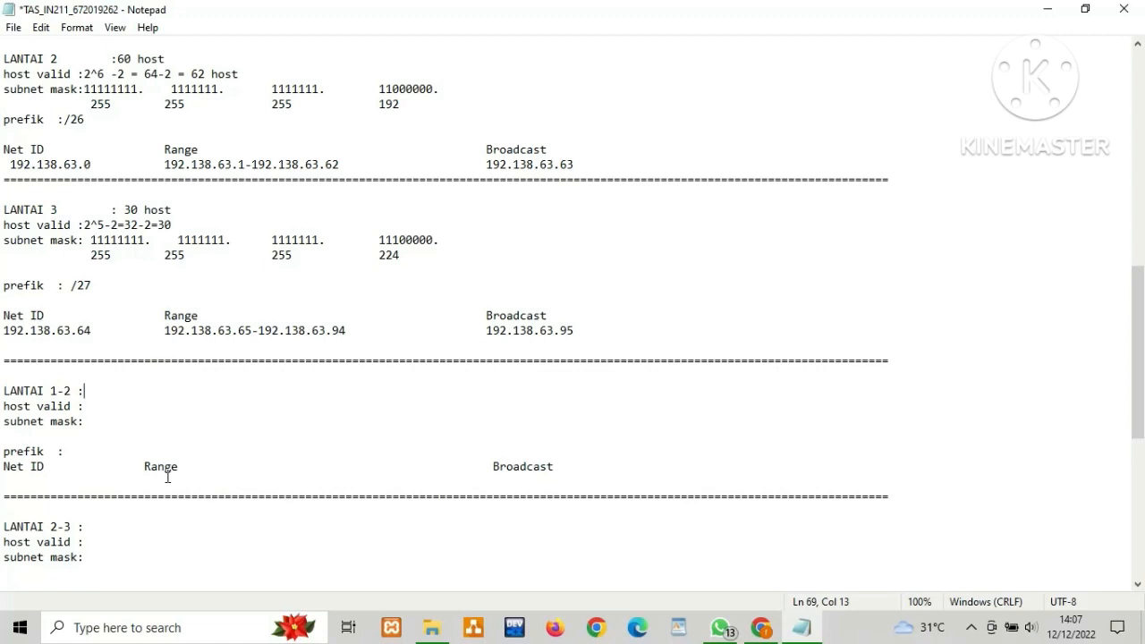
pyautogui.write('2 host')
pyautogui.click(85, 394)
pyautogui.click(93, 407)
pyautogui.write('2^2-2=4-2=2')
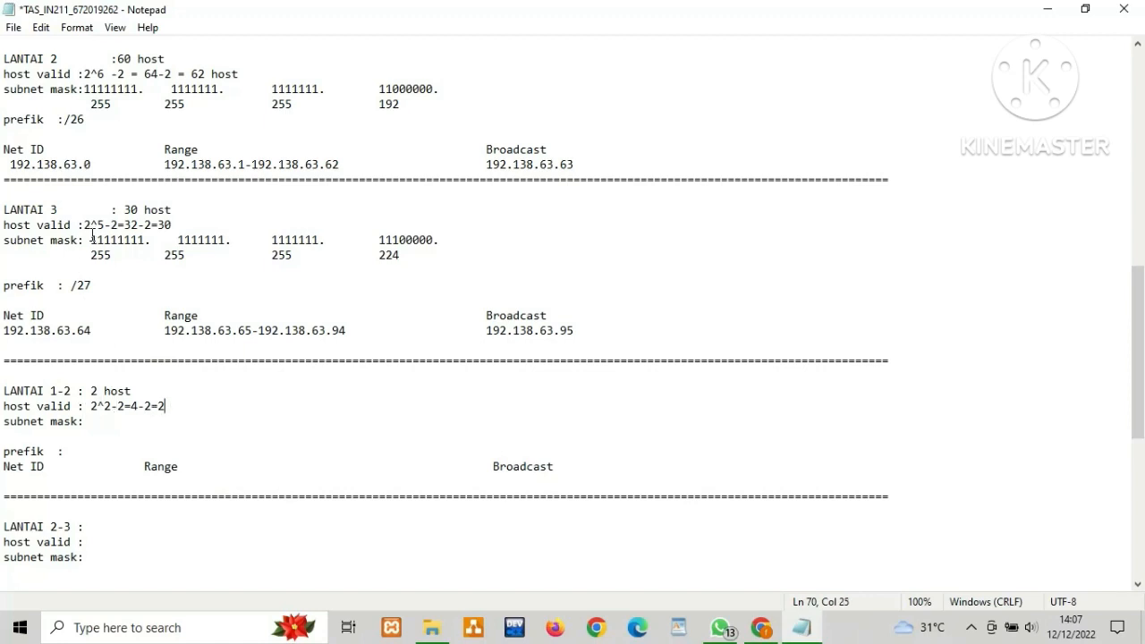
# Copy the LANTAI 3 binary and decimal subnet mask into LANTAI 1-2 and change the last binary octet to 11111100.
pyautogui.moveTo(90, 240); pyautogui.dragTo(411, 257)
pyautogui.hotkey('ctrl', 'c')
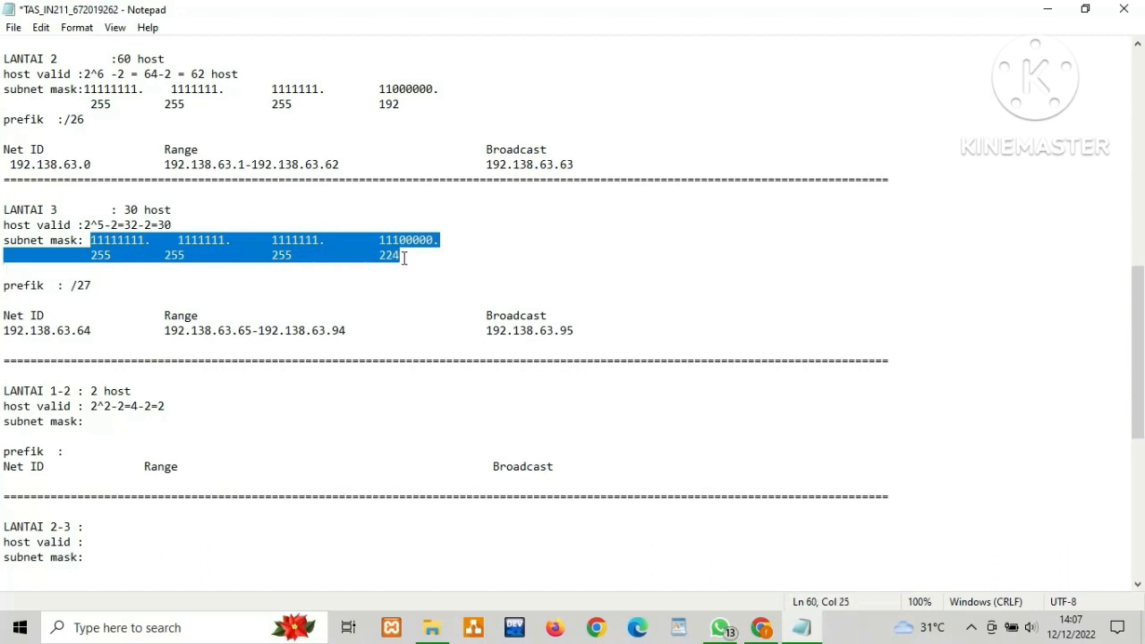
pyautogui.click(124, 427)
pyautogui.hotkey('ctrl', 'v')
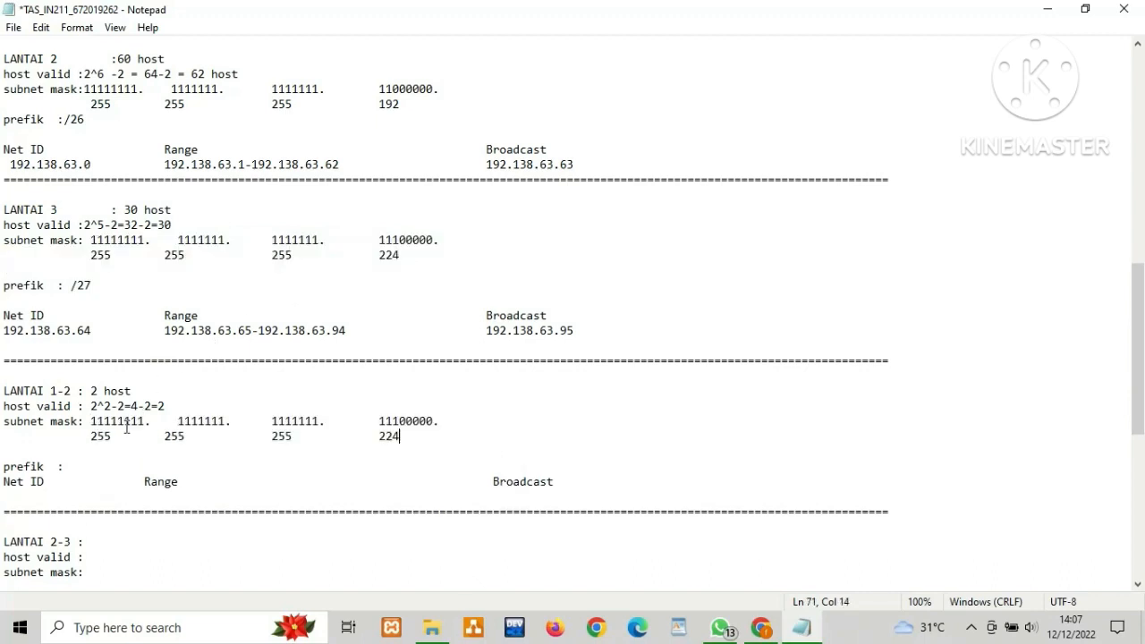
pyautogui.moveTo(399, 421); pyautogui.dragTo(404, 421)
pyautogui.click(413, 420)
pyautogui.click(420, 421)
pyautogui.press('BackSpace')
pyautogui.press('BackSpace')
pyautogui.write('111')
# Change the last decimal octet of the LANTAI 1-2 mask to 252 and enter the prefix /30.
pyautogui.click(409, 439)
pyautogui.press('BackSpace')
pyautogui.press('BackSpace')
pyautogui.write('252')
pyautogui.click(90, 467)
pyautogui.write('30')
pyautogui.press('Left')
pyautogui.press('Left')
pyautogui.write('/')
# Copy the host valid calculation 2^2-2=4-2=2 and the 2 host entry from LANTAI 1-2 into LANTAI 2-3.
pyautogui.scroll(-4, 215, 424)
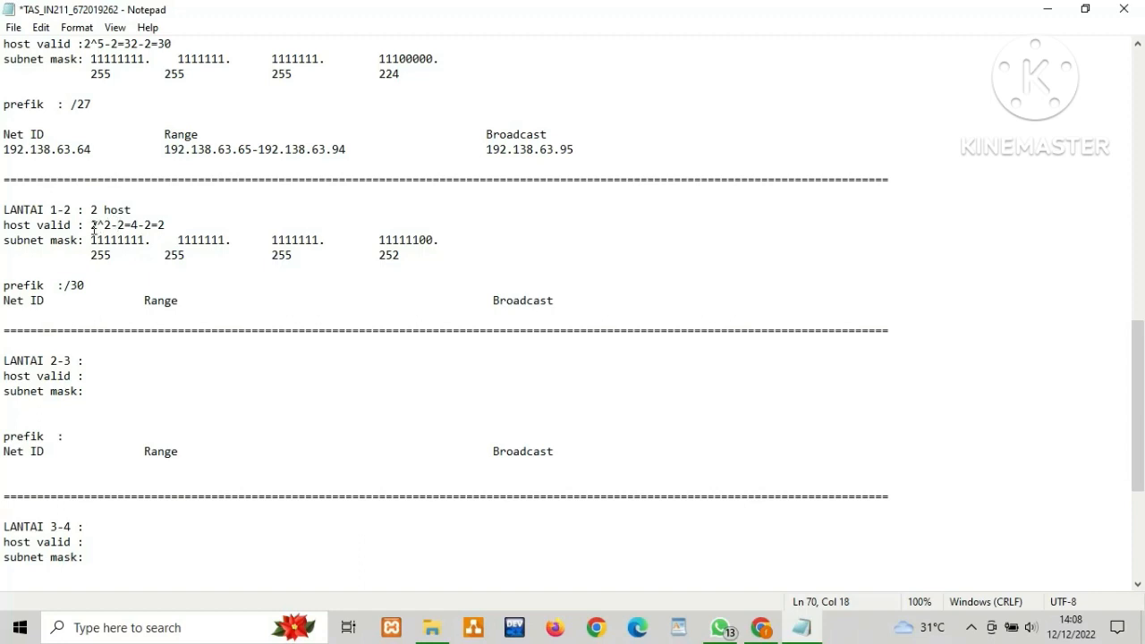
pyautogui.moveTo(91, 225); pyautogui.dragTo(170, 225)
pyautogui.hotkey('ctrl', 'c')
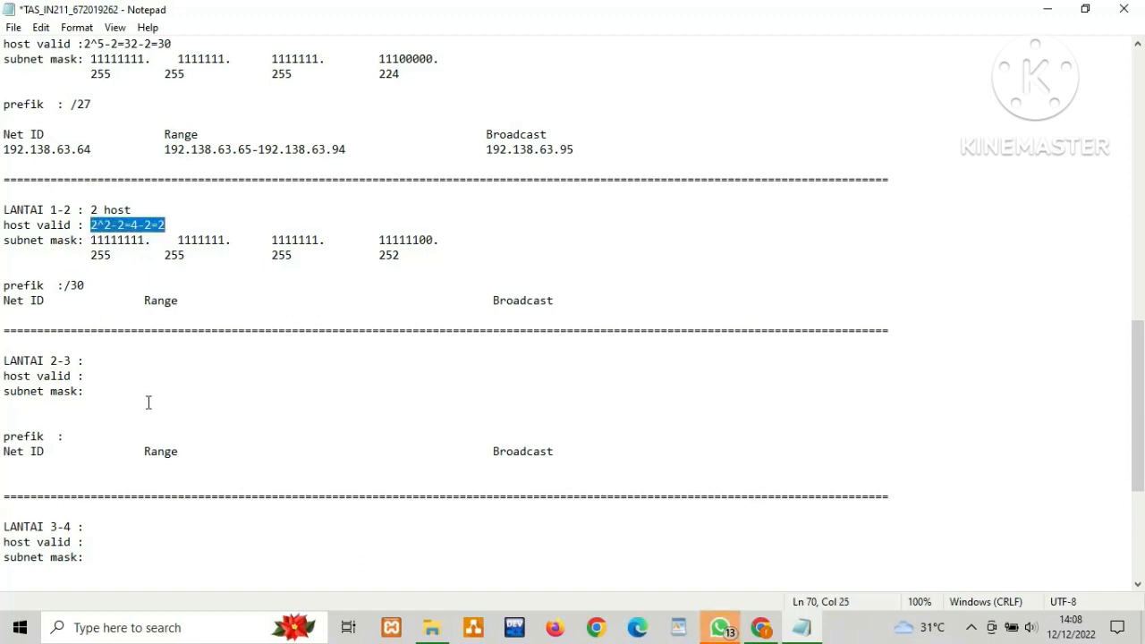
pyautogui.click(100, 379)
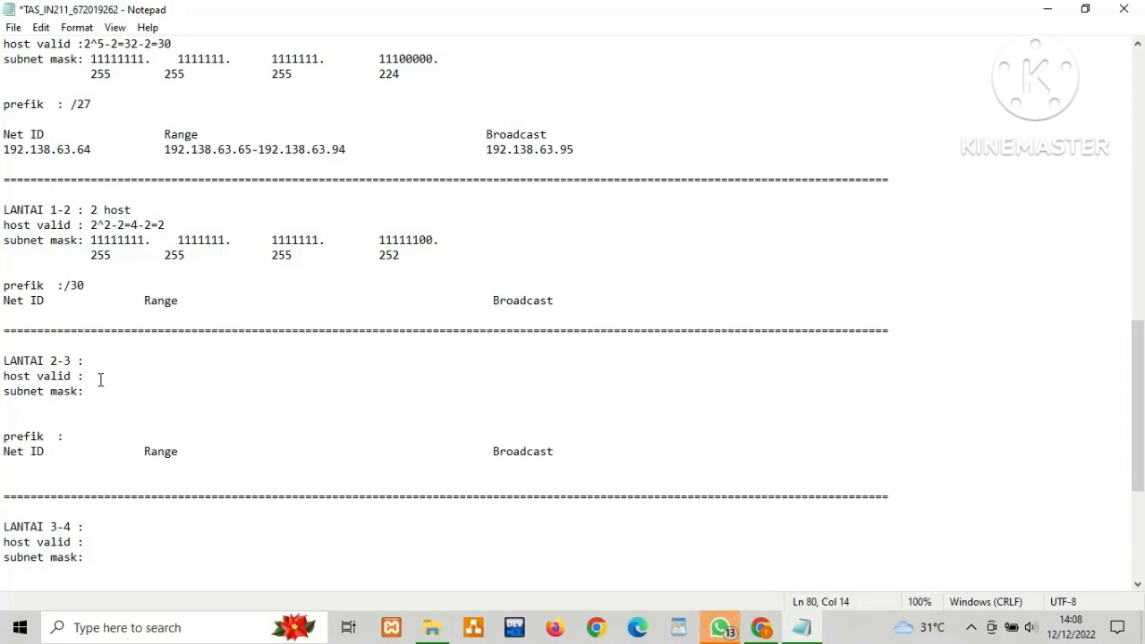
pyautogui.press('BackSpace')
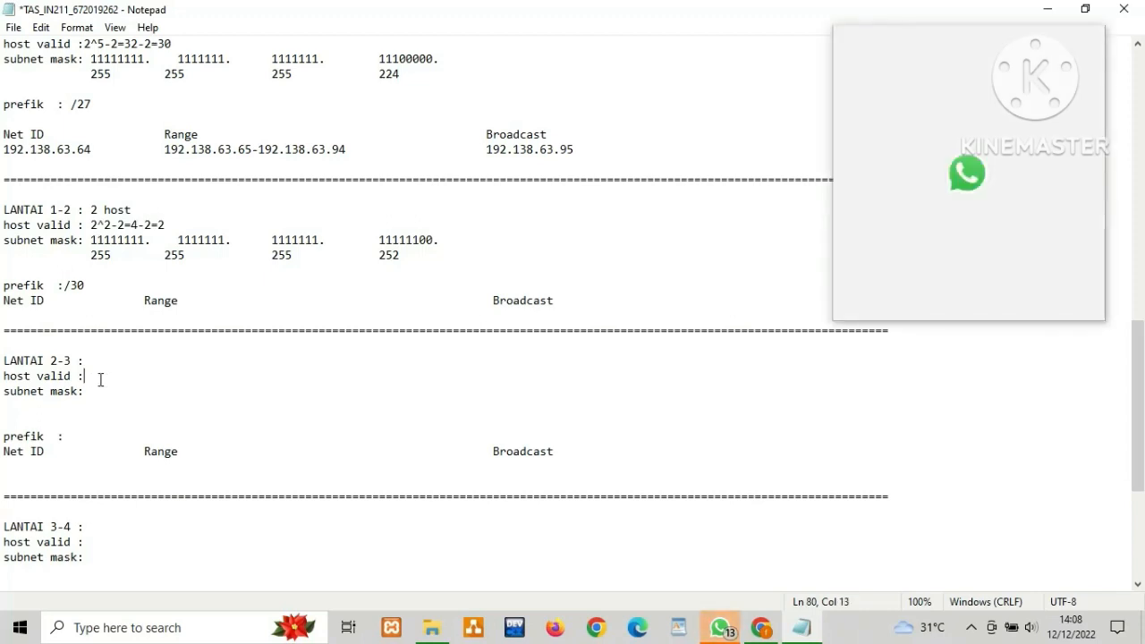
pyautogui.hotkey('ctrl', 'v')
pyautogui.scroll(-3, 105, 398)
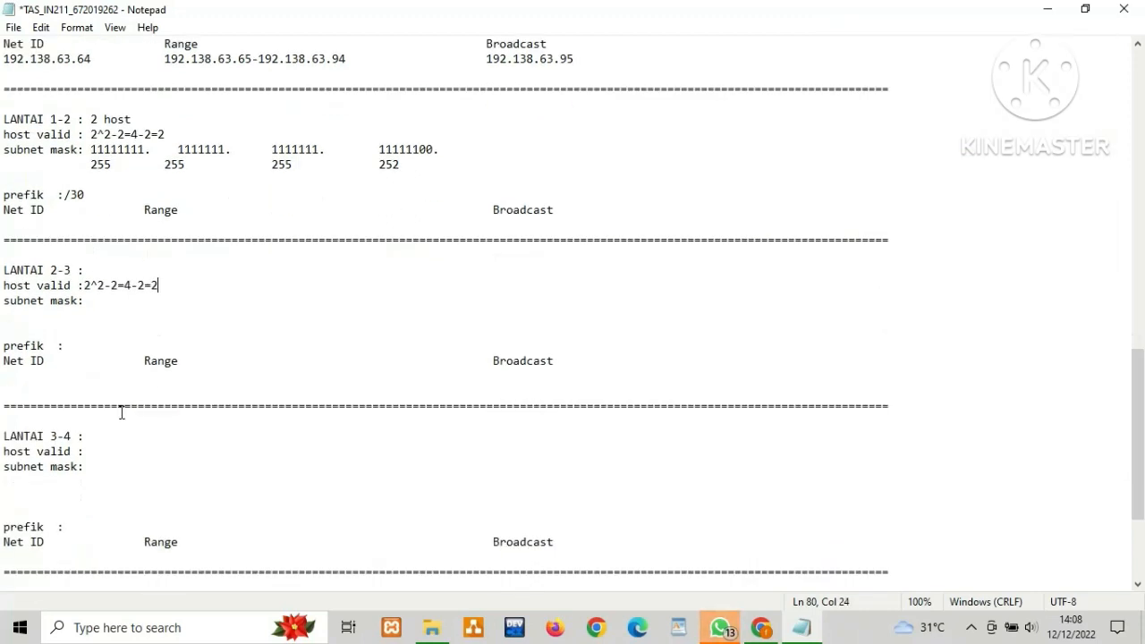
pyautogui.scroll(3, 110, 366)
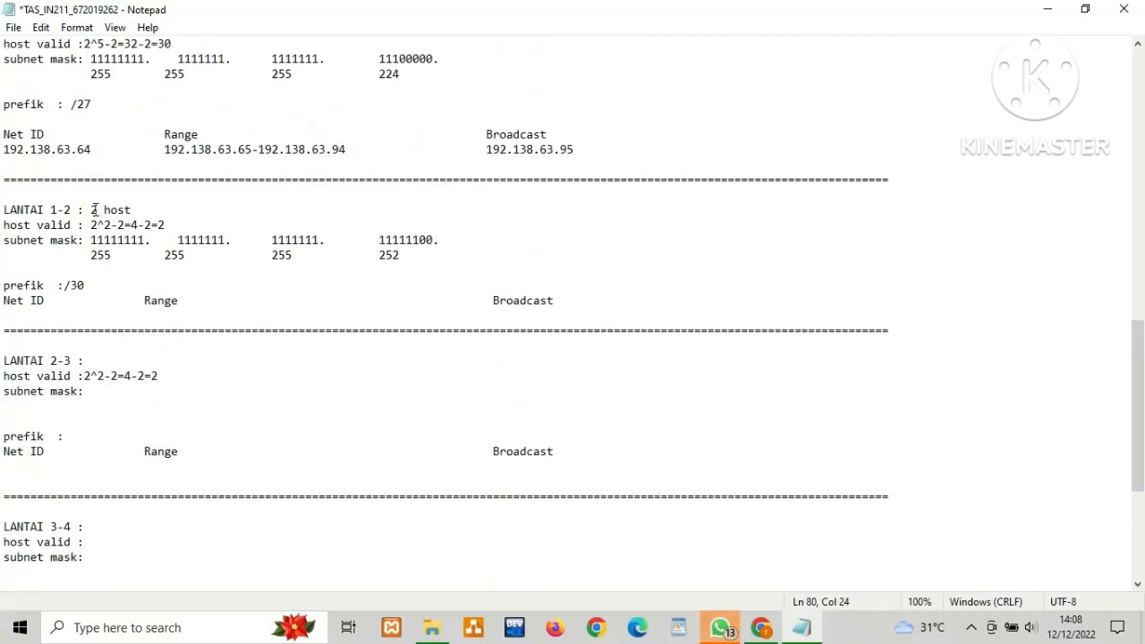
pyautogui.moveTo(90, 209); pyautogui.dragTo(134, 210)
pyautogui.hotkey('ctrl', 'c')
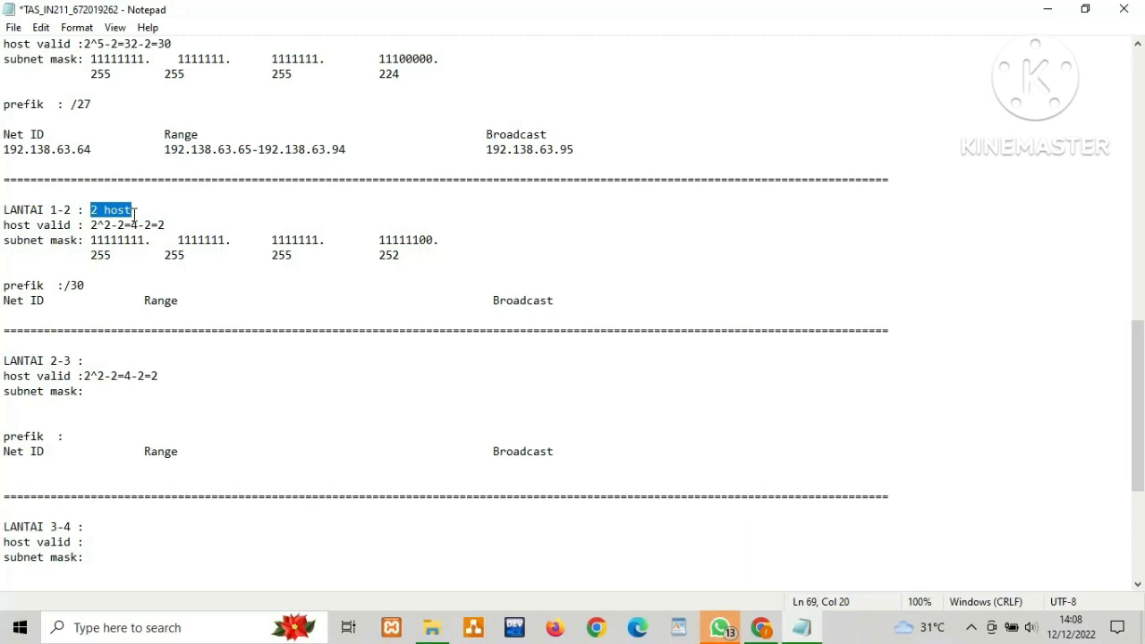
pyautogui.click(101, 357)
pyautogui.hotkey('ctrl', 'v')
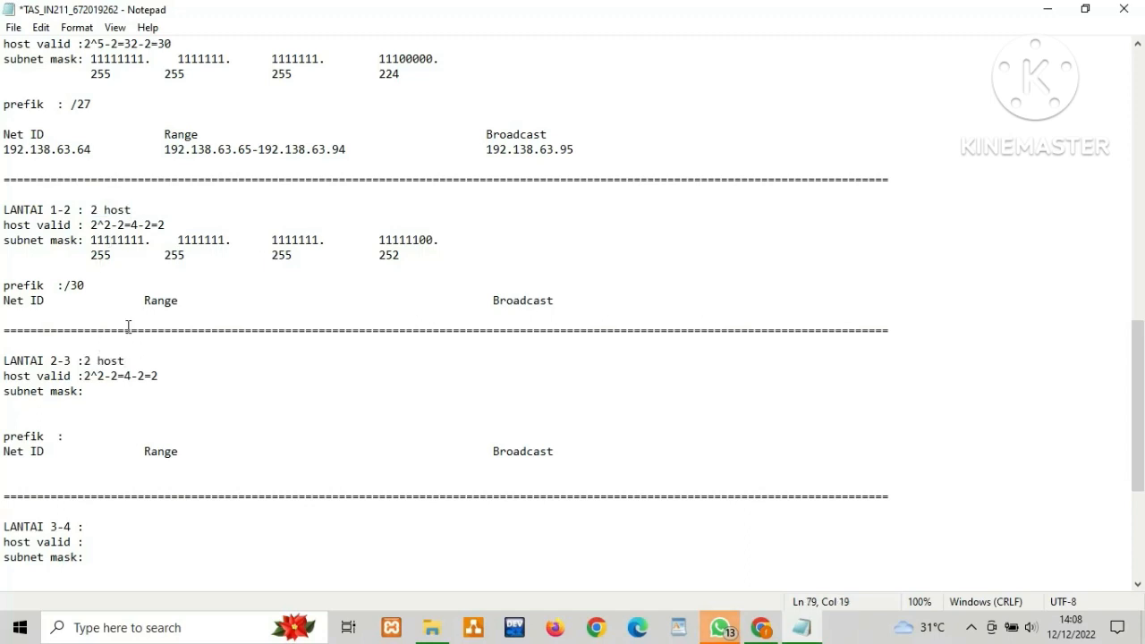
# Copy the LANTAI 1-2 binary and decimal subnet mask into LANTAI 2-3 and enter the prefix /30.
pyautogui.scroll(1, 128, 326)
pyautogui.moveTo(91, 285); pyautogui.dragTo(411, 319)
pyautogui.hotkey('ctrl', 'c')
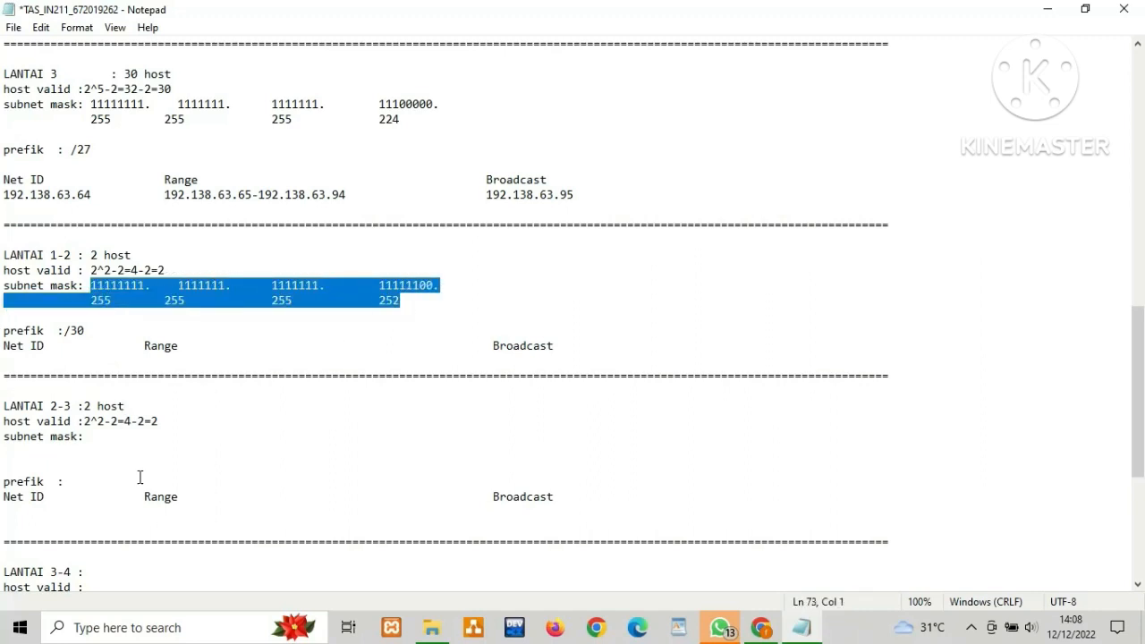
pyautogui.click(100, 437)
pyautogui.hotkey('ctrl', 'v')
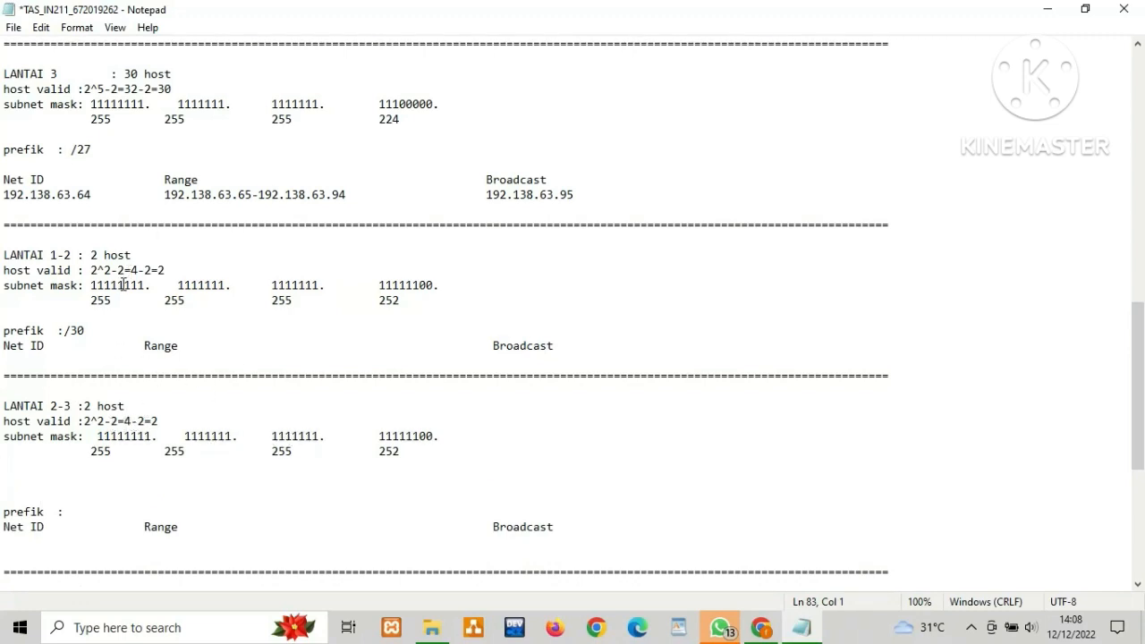
pyautogui.click(85, 513)
pyautogui.write('/30')
# Copy the 2 host entry from LANTAI 2-3 into LANTAI 3-4.
pyautogui.scroll(-3, 152, 487)
pyautogui.scroll(-4, 152, 486)
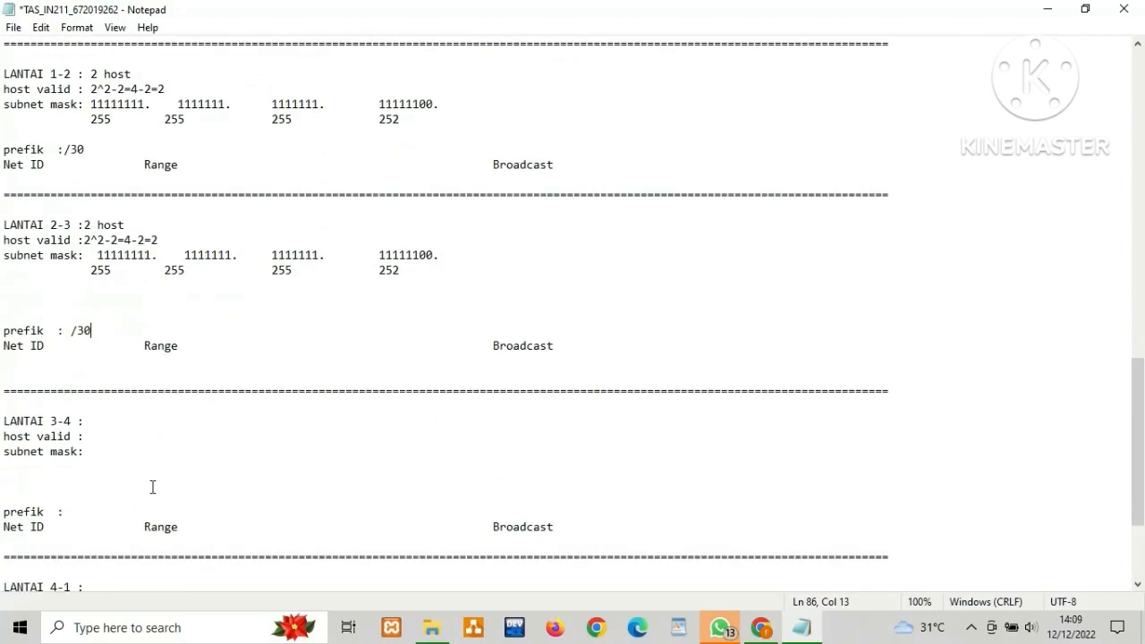
pyautogui.scroll(-1, 147, 485)
pyautogui.scroll(9, 146, 483)
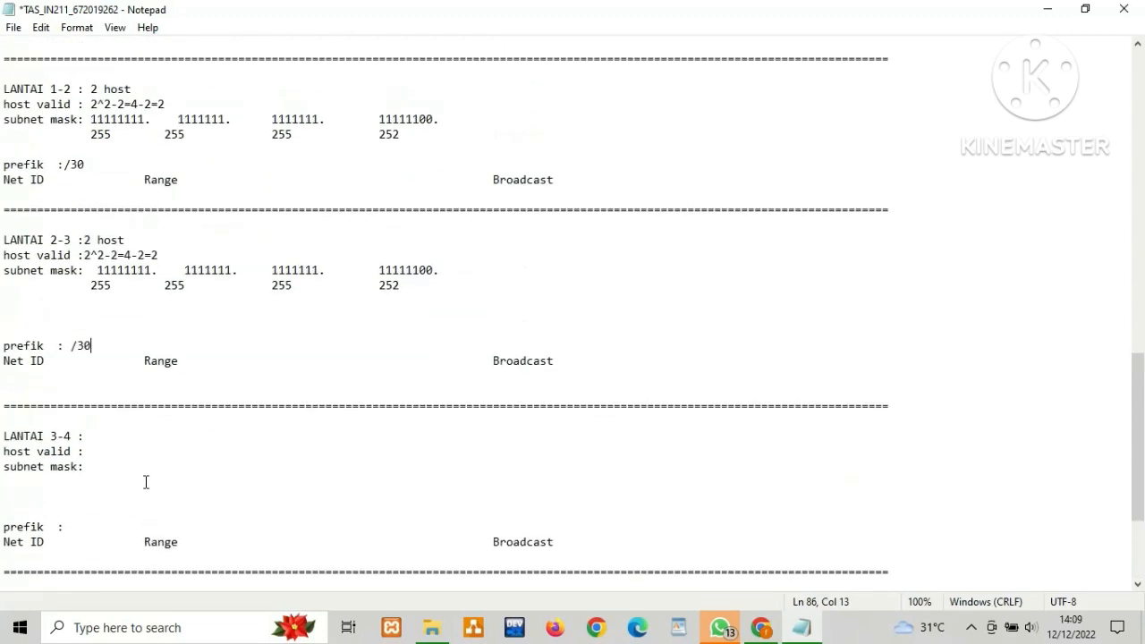
pyautogui.click(5, 421)
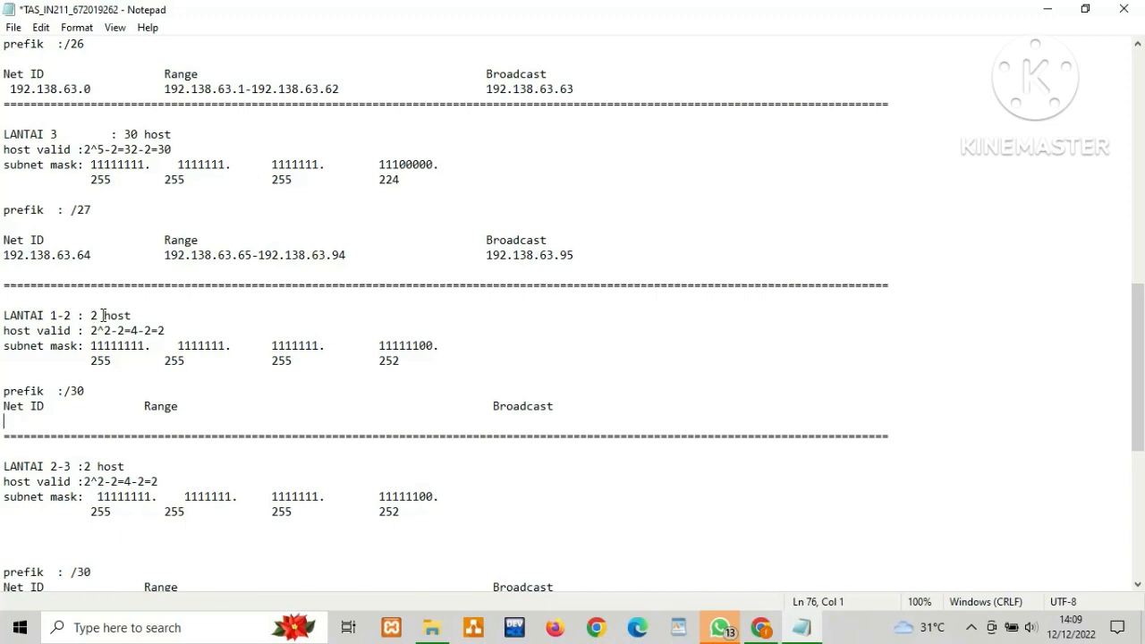
pyautogui.moveTo(102, 315); pyautogui.dragTo(137, 315)
pyautogui.scroll(-6, 110, 465)
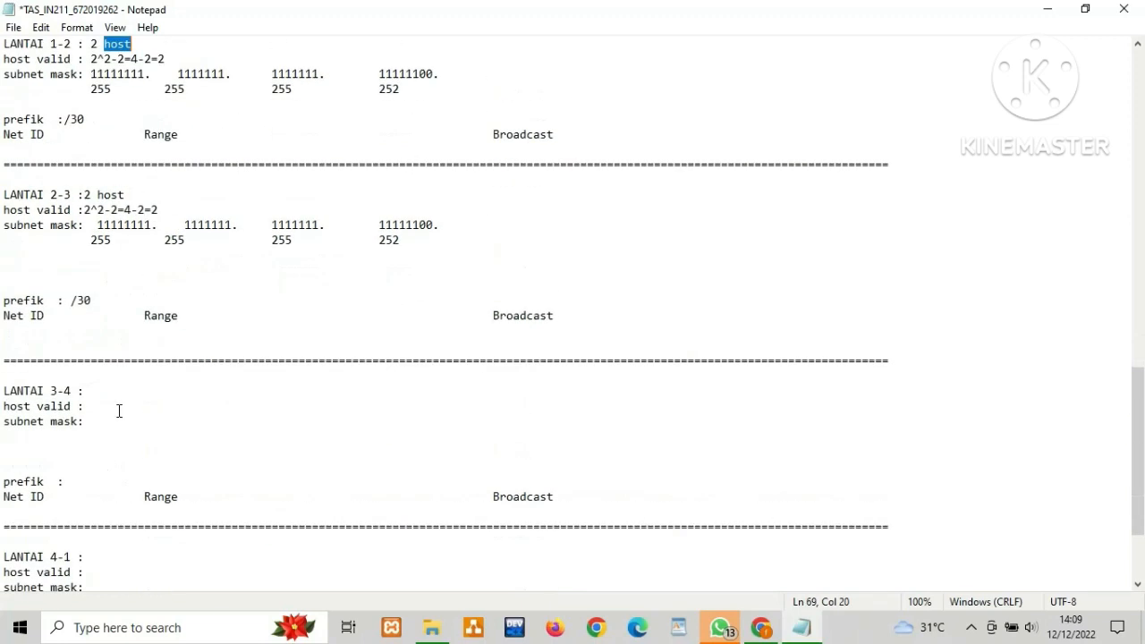
pyautogui.moveTo(85, 195); pyautogui.dragTo(127, 194)
pyautogui.hotkey('ctrl', 'c')
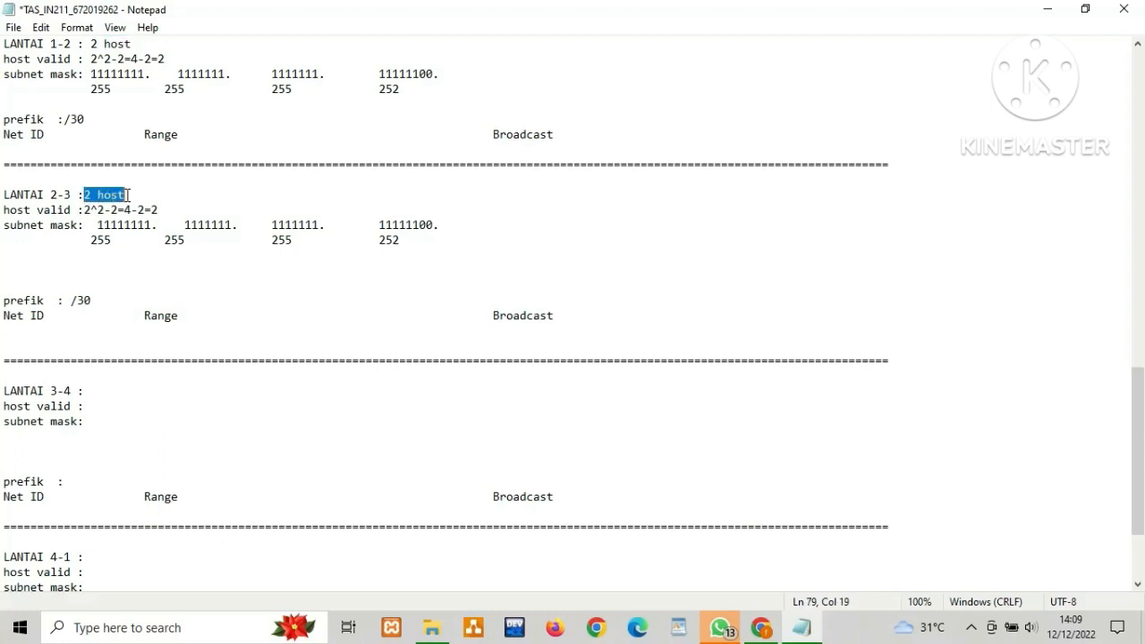
pyautogui.click(96, 392)
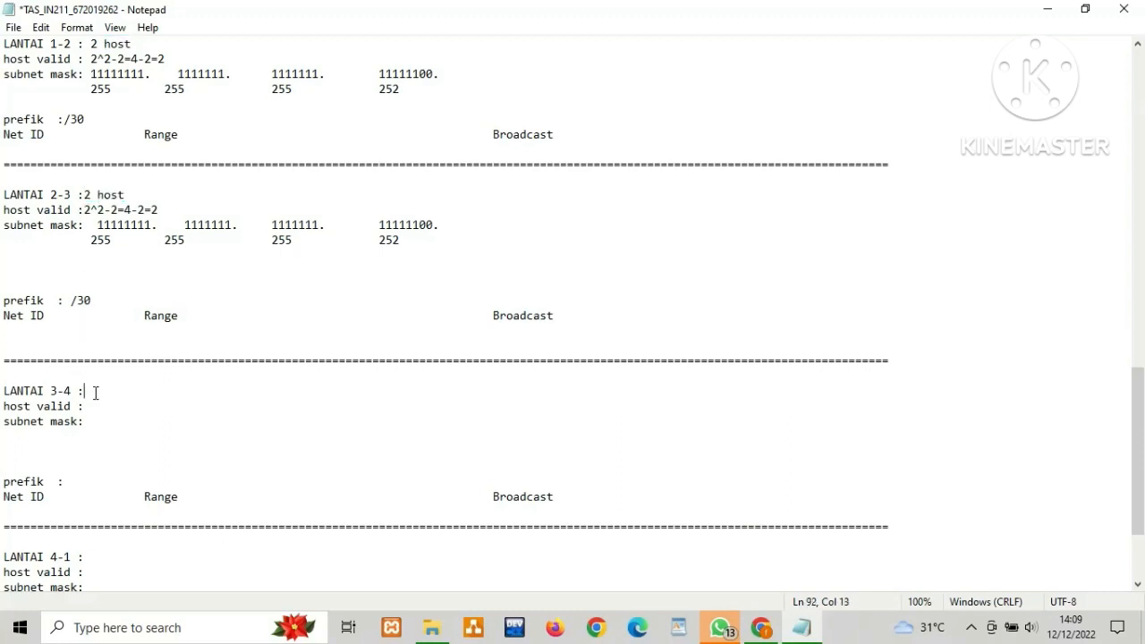
pyautogui.hotkey('ctrl', 'v')
# Copy the host valid calculation 2^2-2=4-2=2 from LANTAI 2-3 into LANTAI 3-4 and remove the duplicate colon.
pyautogui.moveTo(78, 209); pyautogui.dragTo(164, 207)
pyautogui.hotkey('ctrl', 'c')
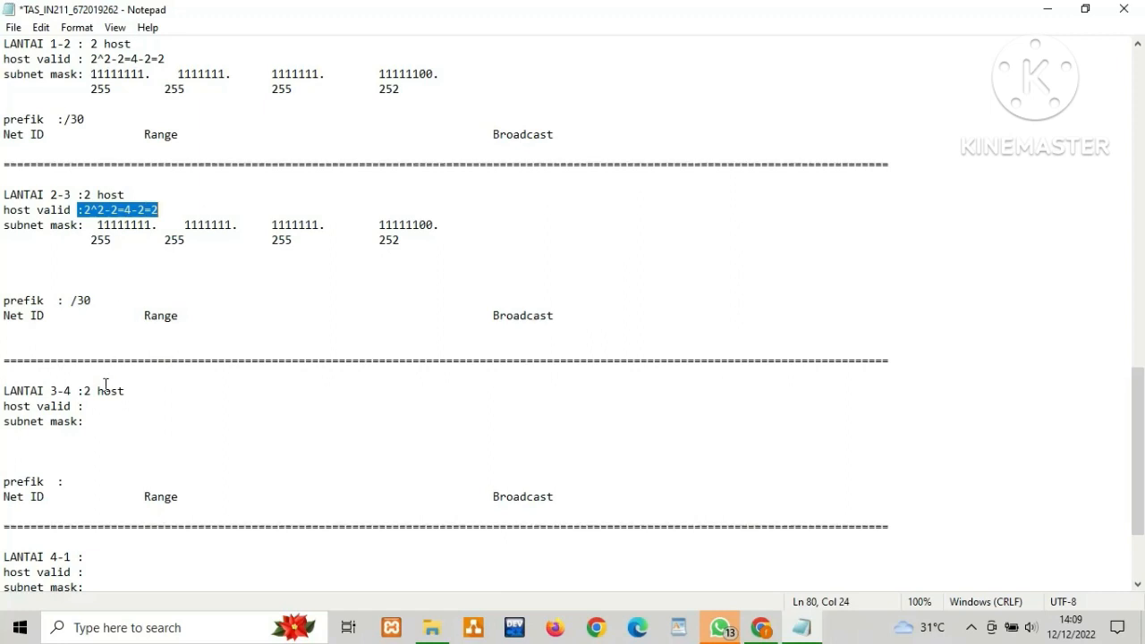
pyautogui.click(97, 410)
pyautogui.hotkey('ctrl', 'v')
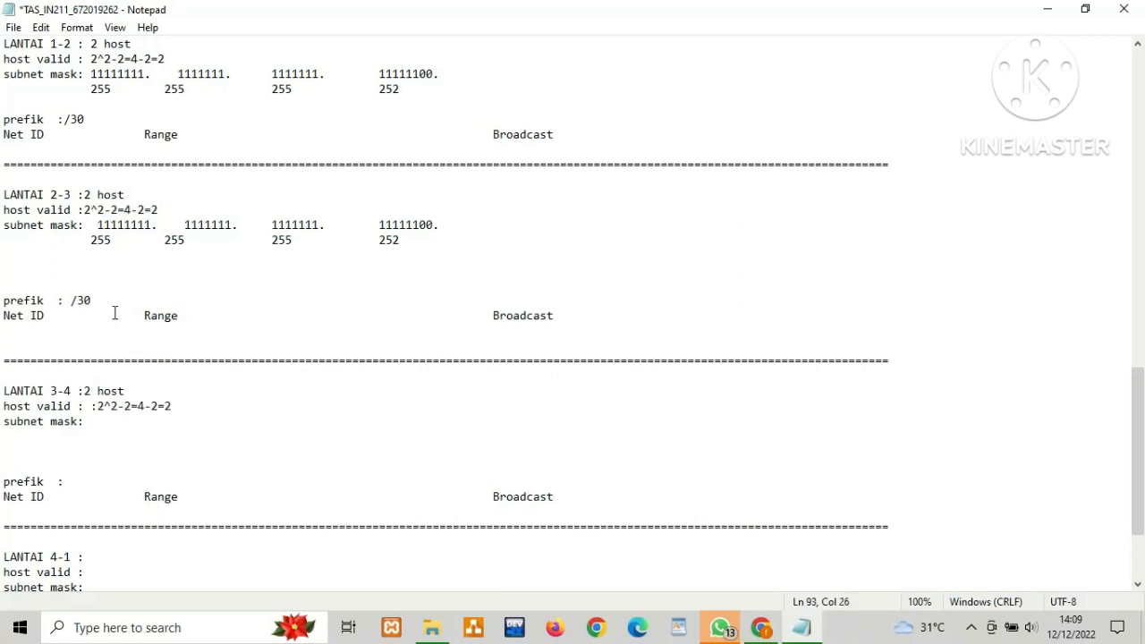
pyautogui.click(96, 407)
pyautogui.press('BackSpace')
# Copy the binary and decimal subnet mask from LANTAI 2-3 into LANTAI 3-4.
pyautogui.moveTo(102, 225); pyautogui.dragTo(383, 269)
pyautogui.moveTo(102, 224); pyautogui.dragTo(408, 241)
pyautogui.hotkey('ctrl', 'c')
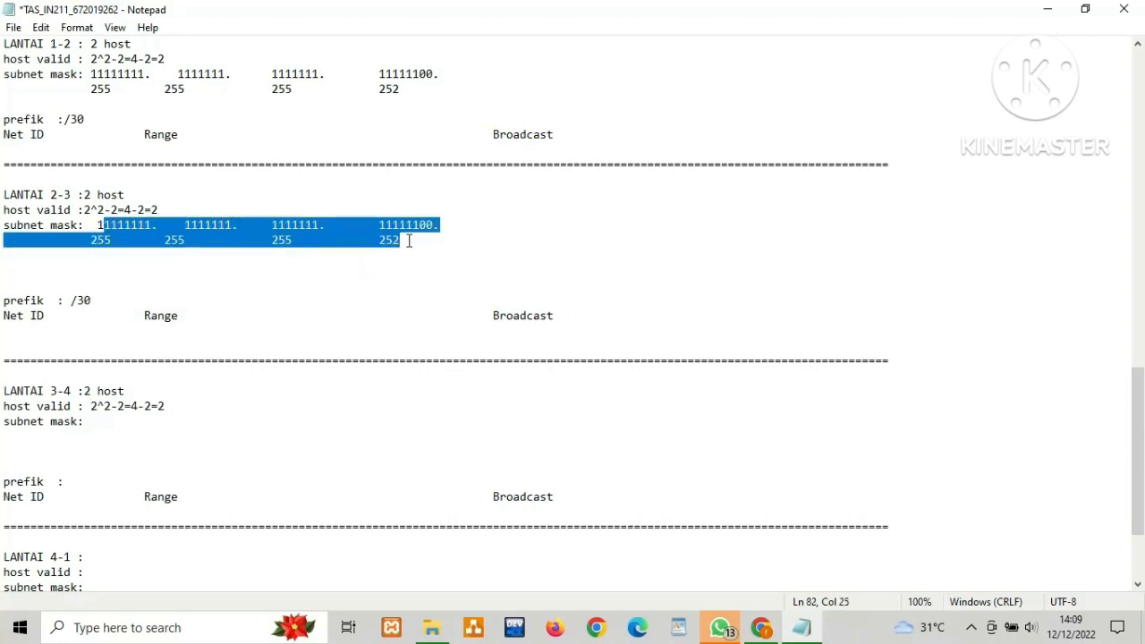
pyautogui.click(131, 436)
pyautogui.click(98, 412)
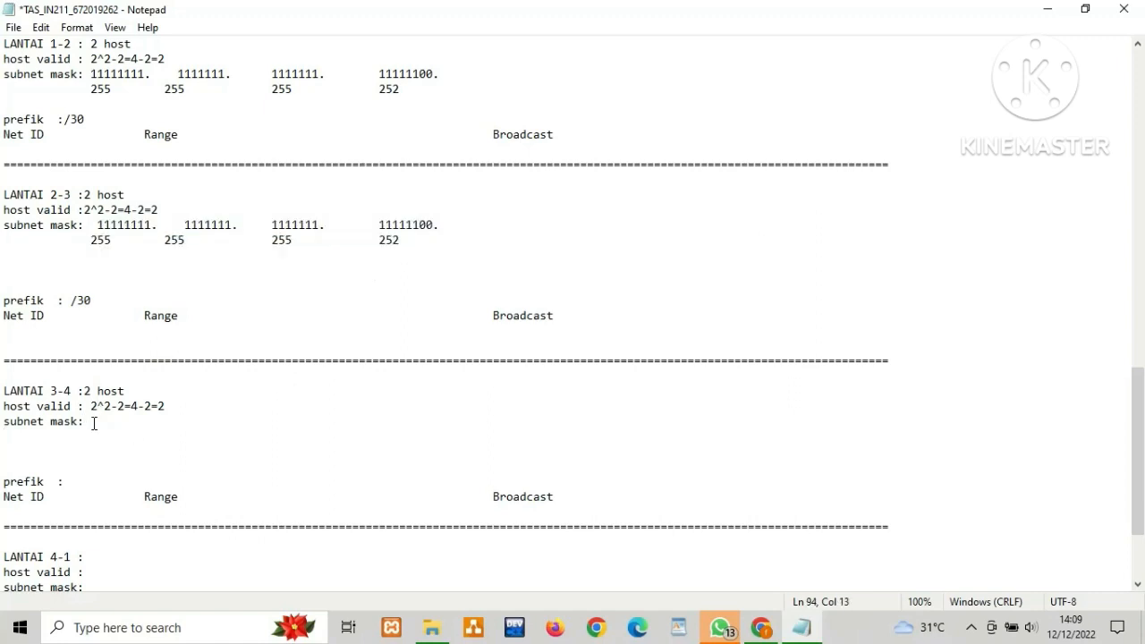
pyautogui.hotkey('ctrl', 'v')
# Paste the same copied subnet mask into LANTAI 4-1.
pyautogui.scroll(-2, 89, 438)
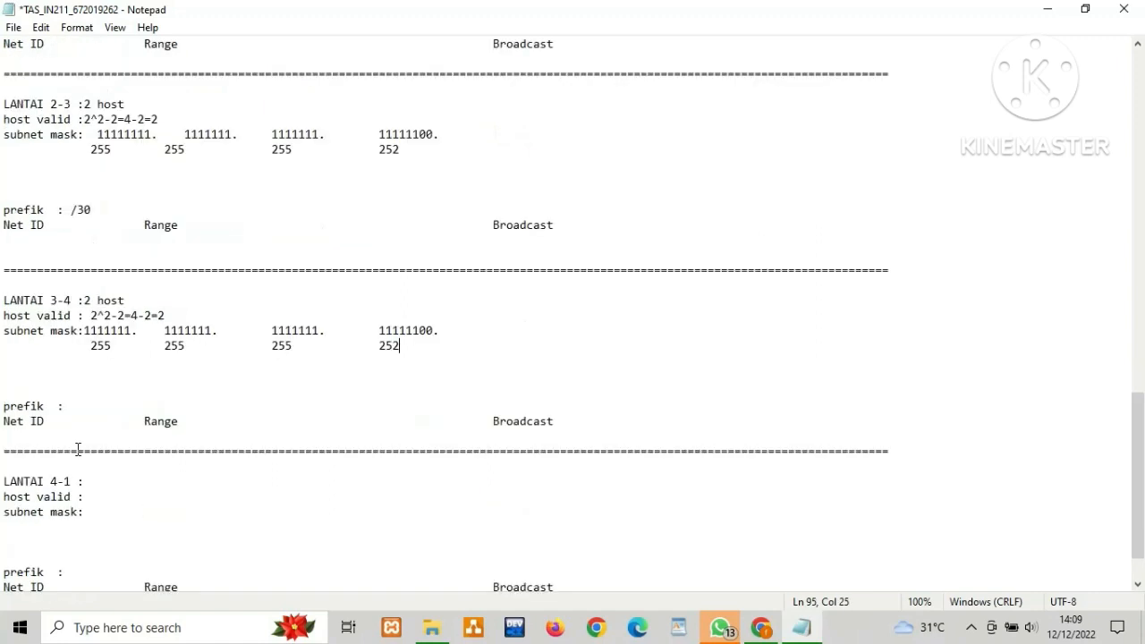
pyautogui.scroll(-1, 81, 430)
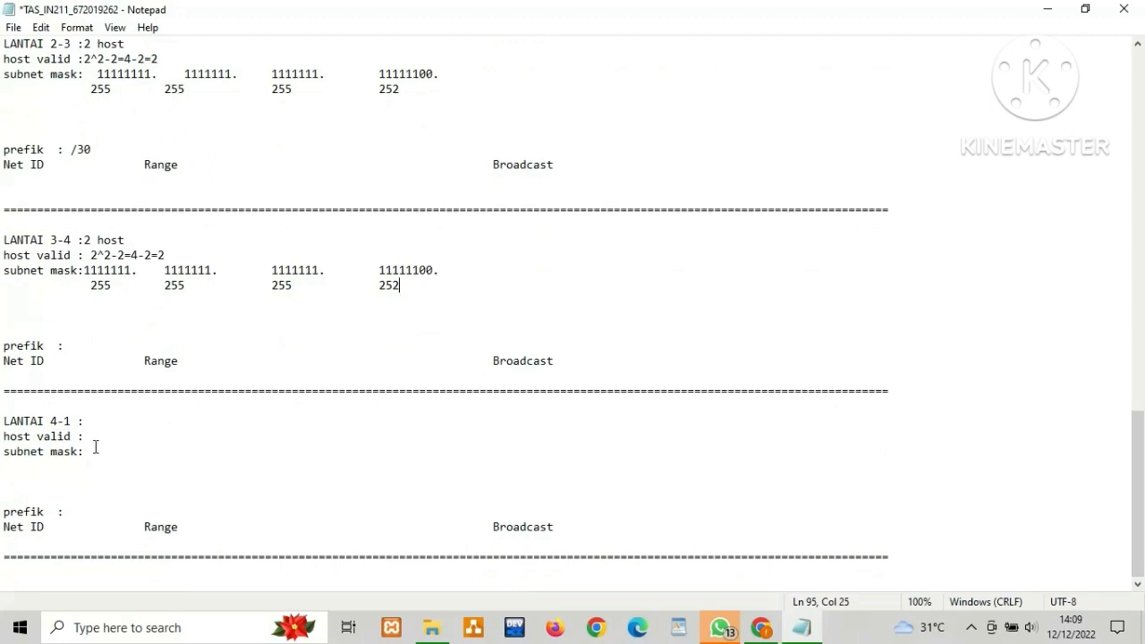
pyautogui.click(90, 453)
pyautogui.hotkey('ctrl', 'v')
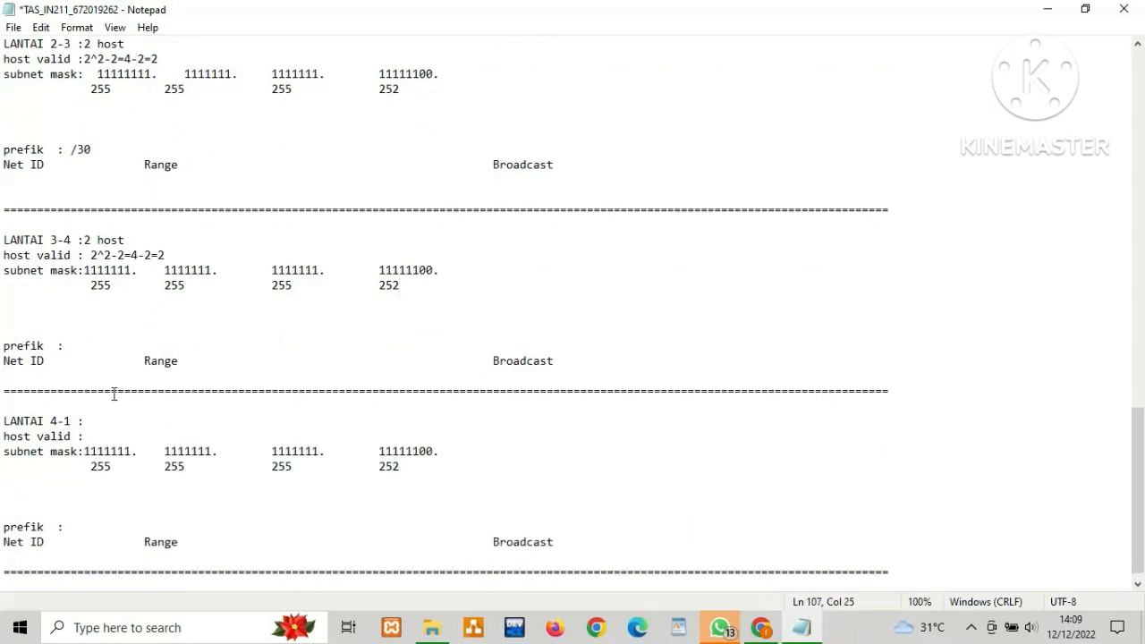
# Copy the 2 host entry from LANTAI 3-4 into LANTAI 4-1.
pyautogui.moveTo(83, 239); pyautogui.dragTo(132, 234)
pyautogui.hotkey('ctrl', 'c')
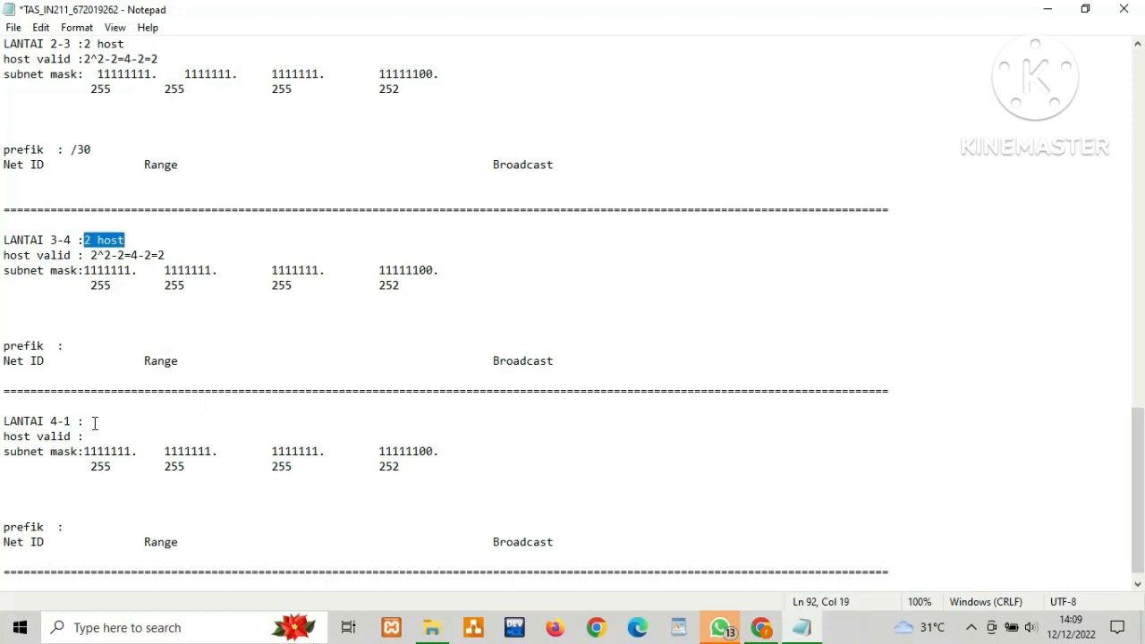
pyautogui.click(94, 421)
pyautogui.hotkey('ctrl', 'v')
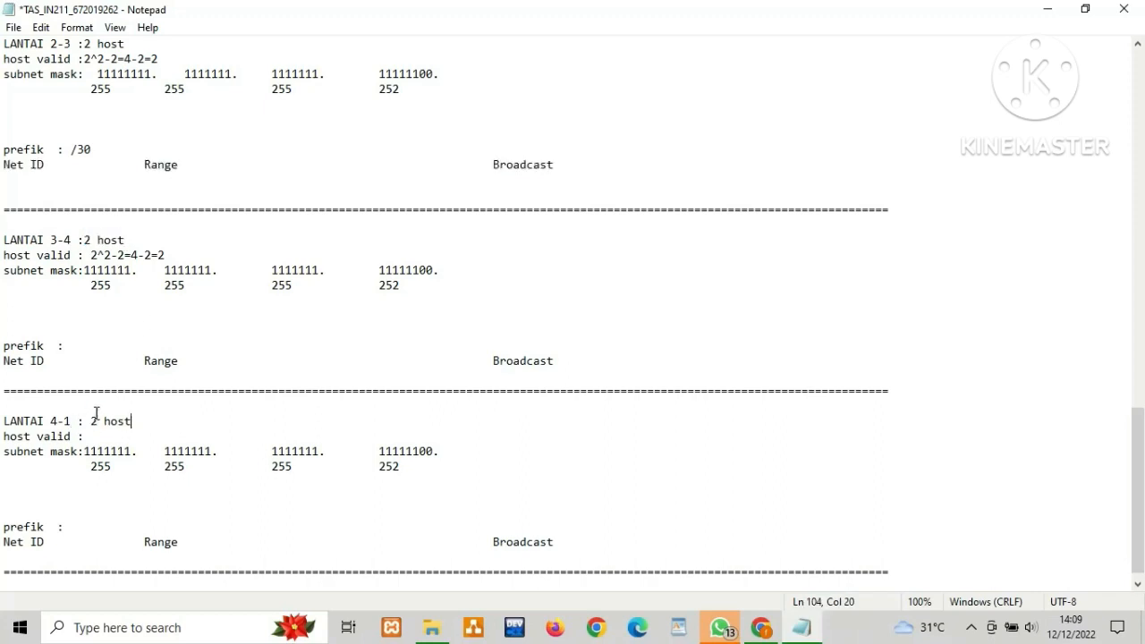
pyautogui.click(90, 259)
pyautogui.moveTo(91, 257); pyautogui.dragTo(172, 253)
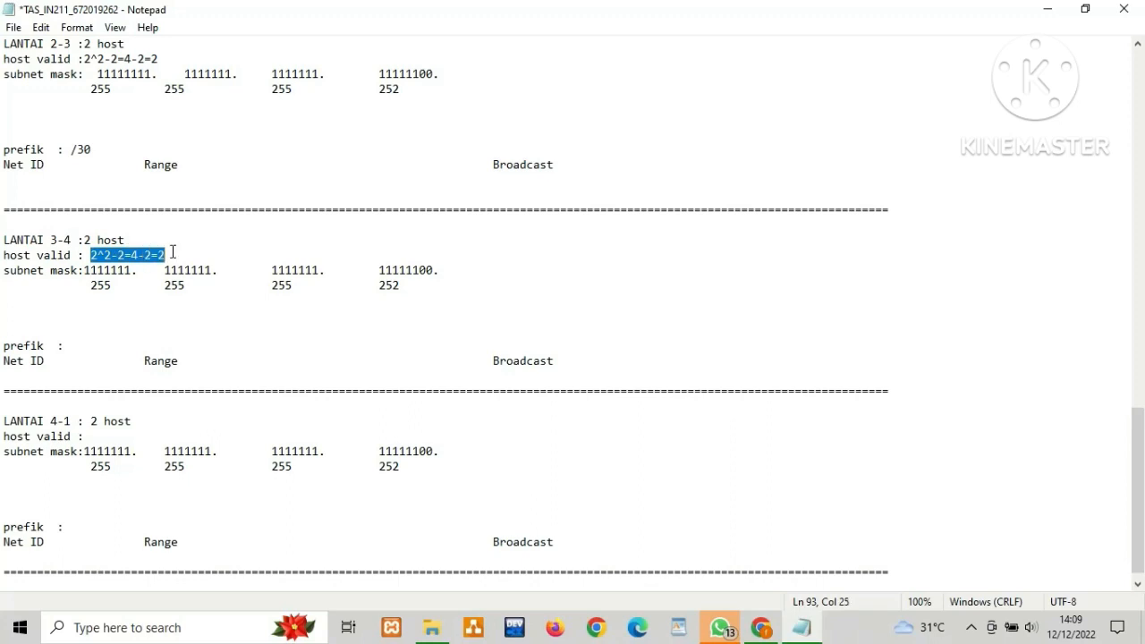
pyautogui.press('BackSpace')
pyautogui.hotkey('ctrl', 'v')
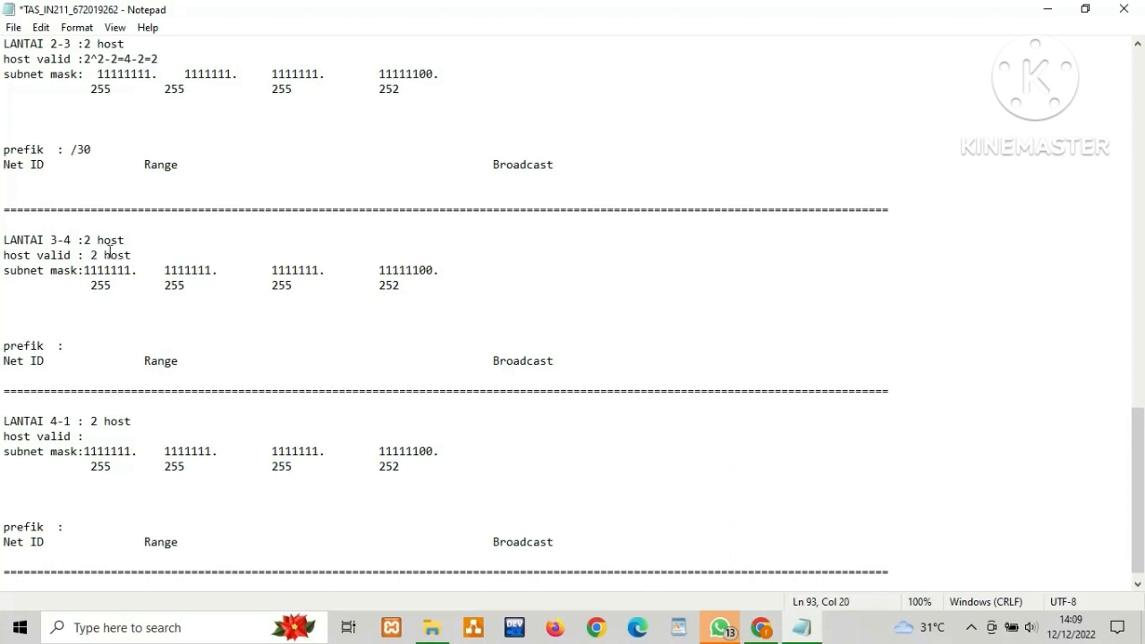
pyautogui.hotkey('ctrl', 'z')
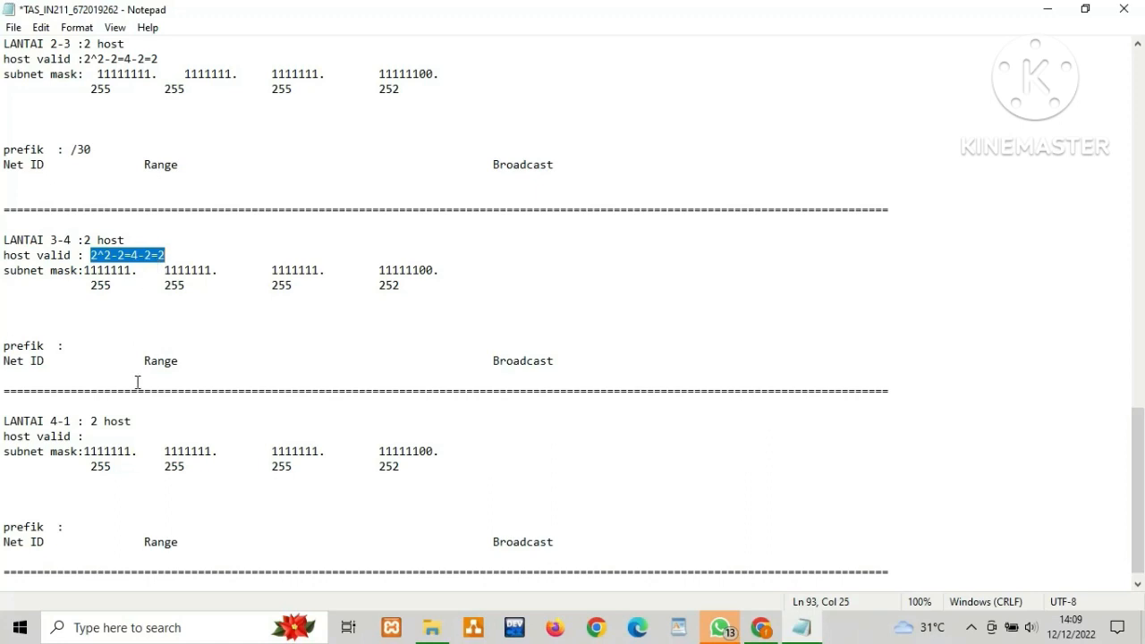
# Fill in the LANTAI 4-1 host valid calculation as 2^2-2=4-2=2, reusing the one from LANTAI 3-4.
pyautogui.click(120, 437)
pyautogui.hotkey('ctrl', 'v')
pyautogui.scroll(-1, 130, 420)
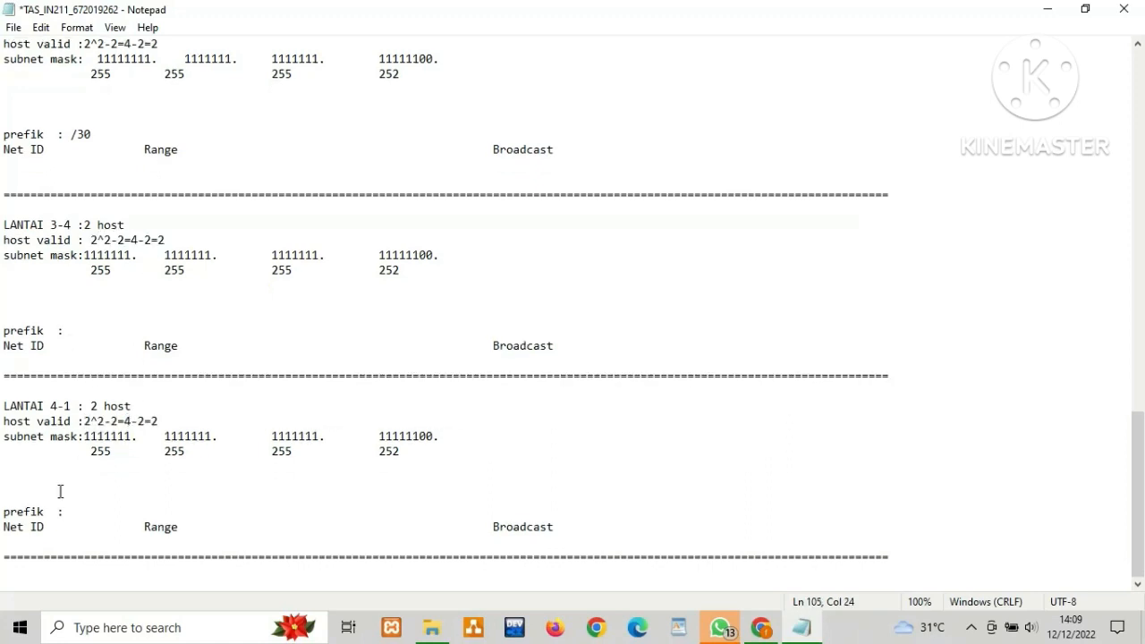
# Copy the /30 prefix from LANTAI 2-3 into the LANTAI 4-1 prefix line.
pyautogui.scroll(6, 72, 478)
pyautogui.scroll(-5, 94, 395)
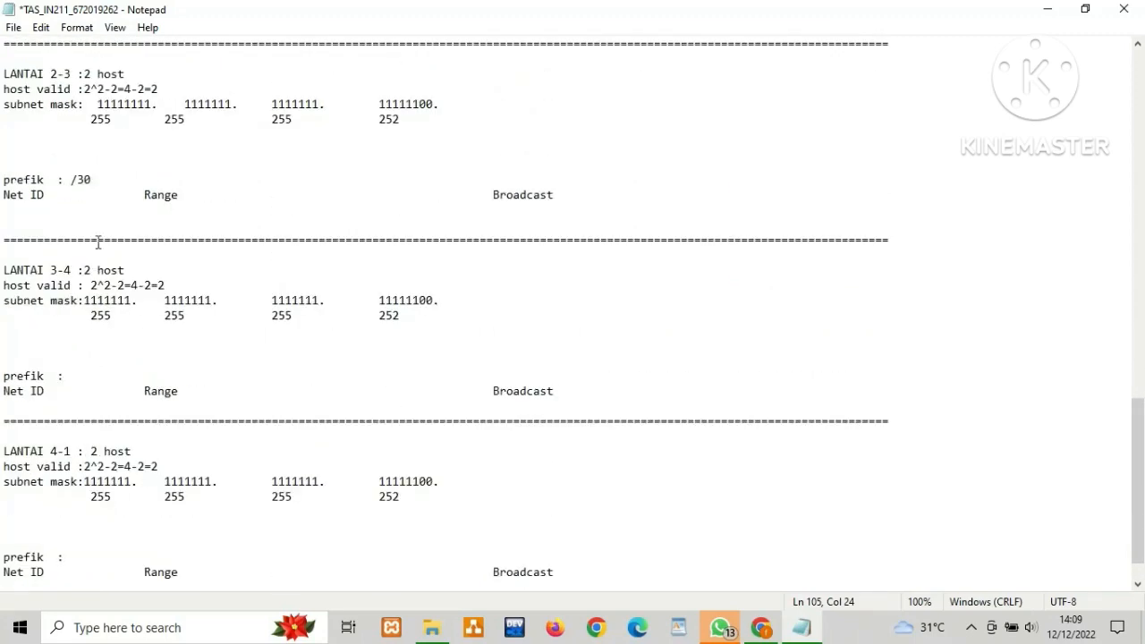
pyautogui.moveTo(75, 175); pyautogui.dragTo(94, 178)
pyautogui.hotkey('ctrl', 'c')
pyautogui.click(92, 555)
pyautogui.hotkey('ctrl', 'v')
# Copy the LANTAI 3 broadcast address 192.138.63.95 under both Net ID and Range of LANTAI 1-2.
pyautogui.scroll(9, 99, 530)
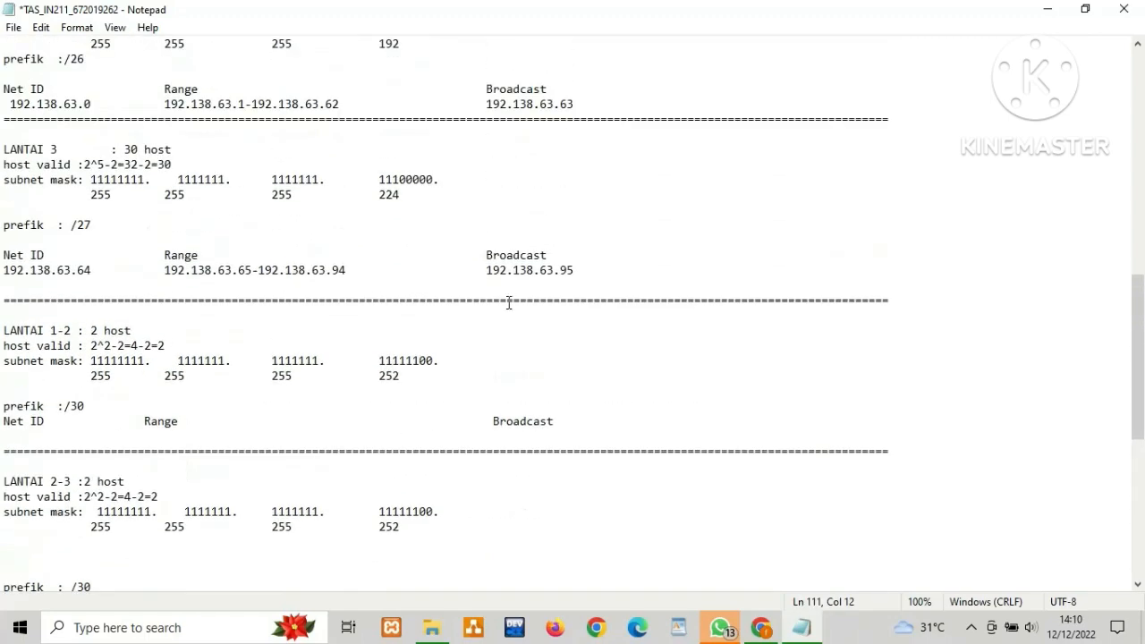
pyautogui.moveTo(486, 270); pyautogui.dragTo(584, 275)
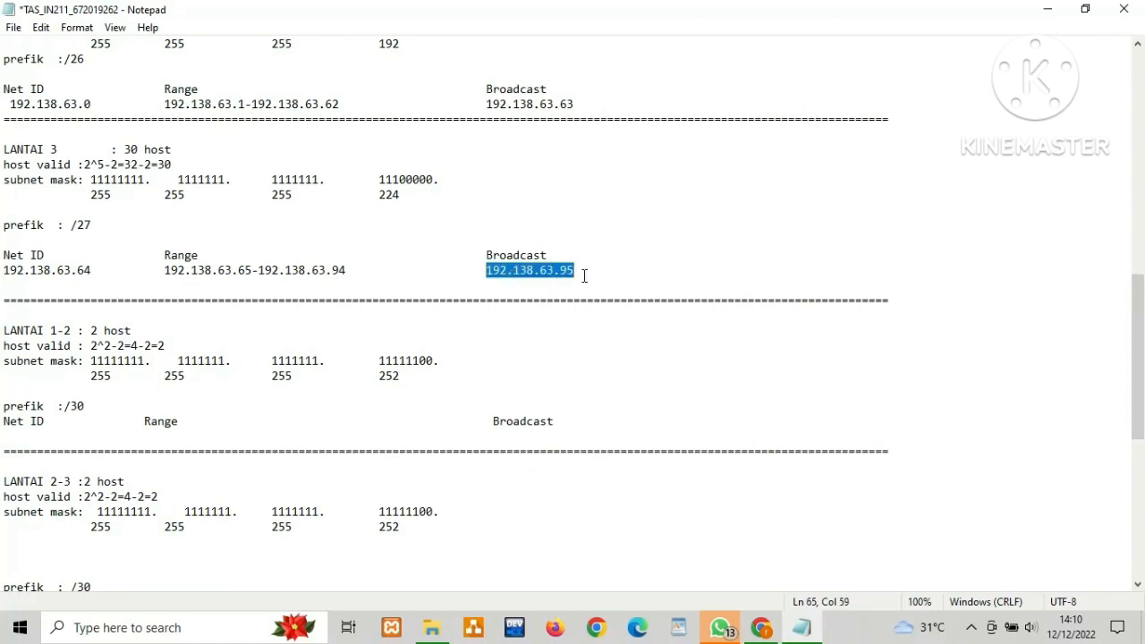
pyautogui.click(29, 435)
pyautogui.hotkey('ctrl', 'v')
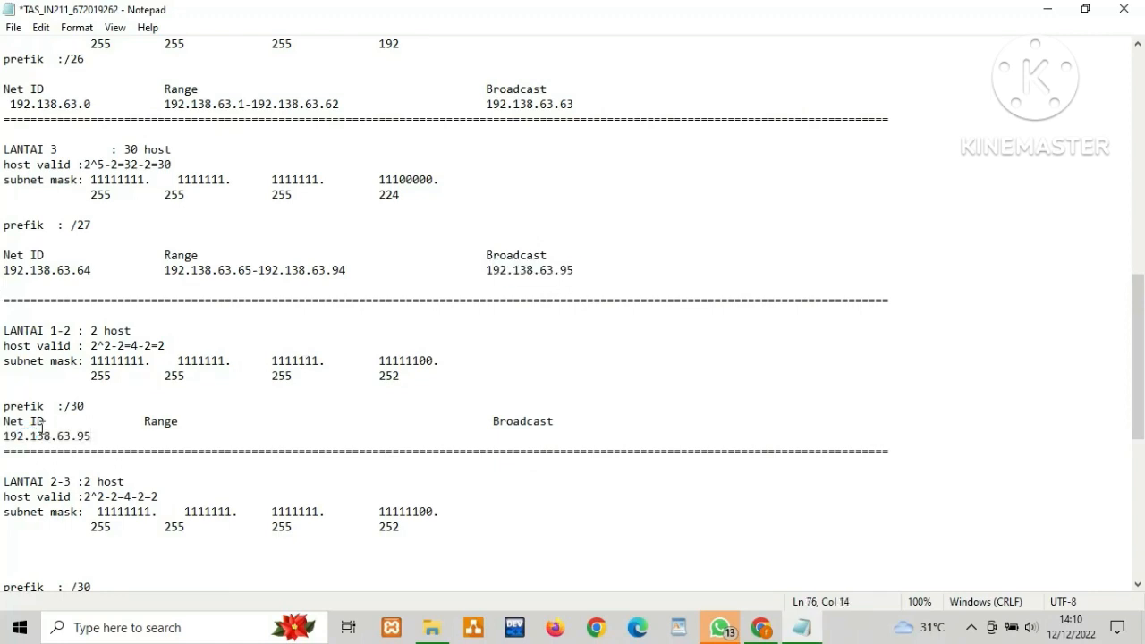
pyautogui.press('Tab')
pyautogui.hotkey('ctrl', 'v')
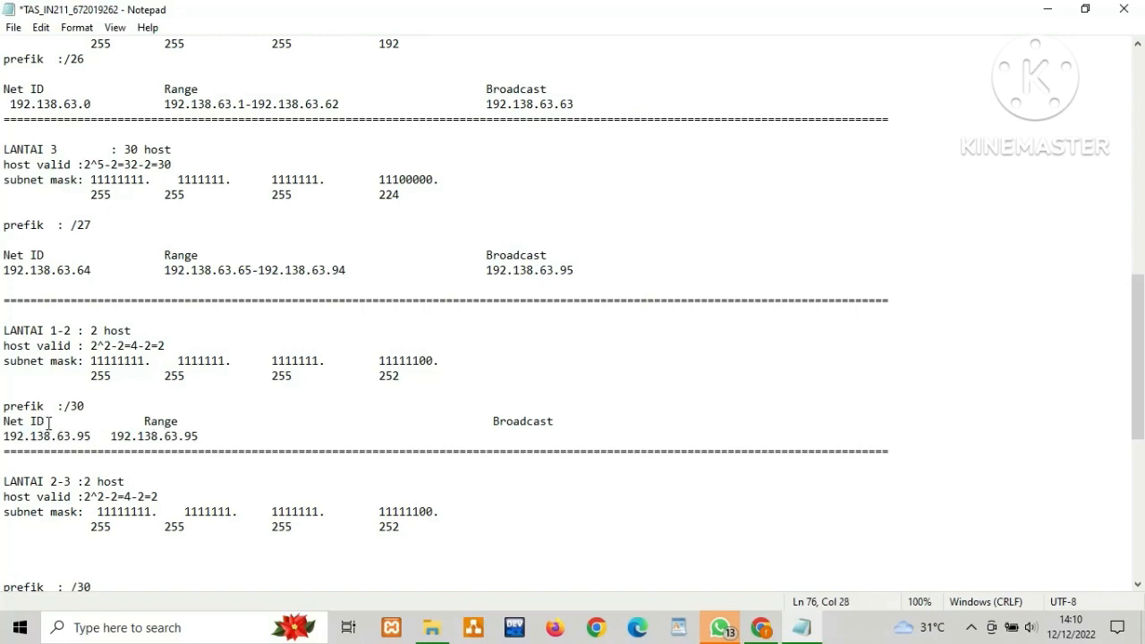
# Change the LANTAI 1-2 Net ID to 192.138.63.96.
pyautogui.press('BackSpace')
pyautogui.write('6-')
pyautogui.click(92, 437)
pyautogui.press('BackSpace')
pyautogui.write('6')
# Complete the LANTAI 1-2 range as 192.138.63.97-192.138.63.98.
pyautogui.click(199, 437)
pyautogui.press('BackSpace')
pyautogui.write('7-')
pyautogui.hotkey('ctrl', 'v')
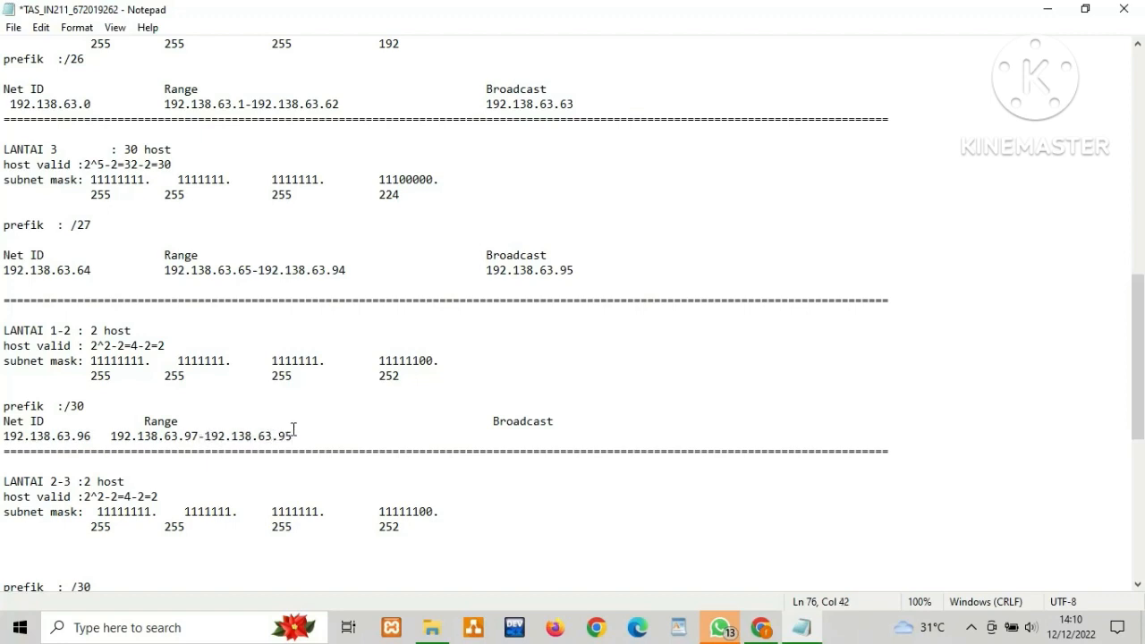
pyautogui.press('BackSpace')
pyautogui.write('8')
# Fill in the LANTAI 1-2 broadcast address as 192.138.63.99, aligned under the Broadcast heading.
pyautogui.press('Tab')
pyautogui.press('Tab')
pyautogui.press('Tab')
pyautogui.press('Tab')
pyautogui.hotkey('ctrl', 'v')
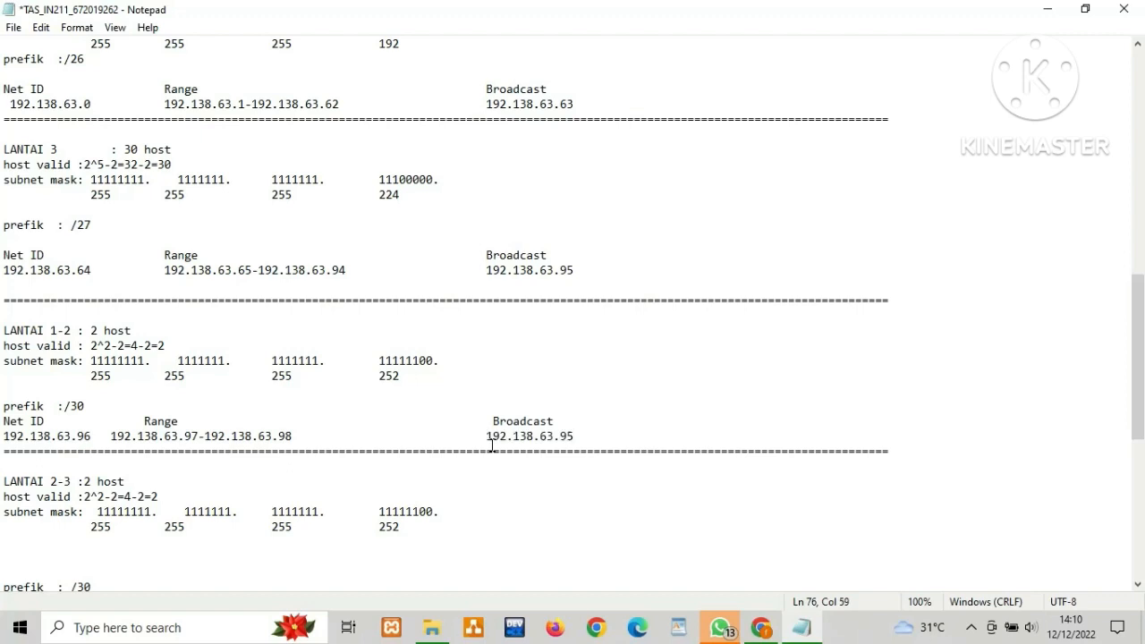
pyautogui.press('BackSpace')
pyautogui.write('9')
# Copy the LANTAI 1-2 broadcast address under the LANTAI 2-3 Net ID and change it to 192.138.63.100.
pyautogui.scroll(-3, 50, 437)
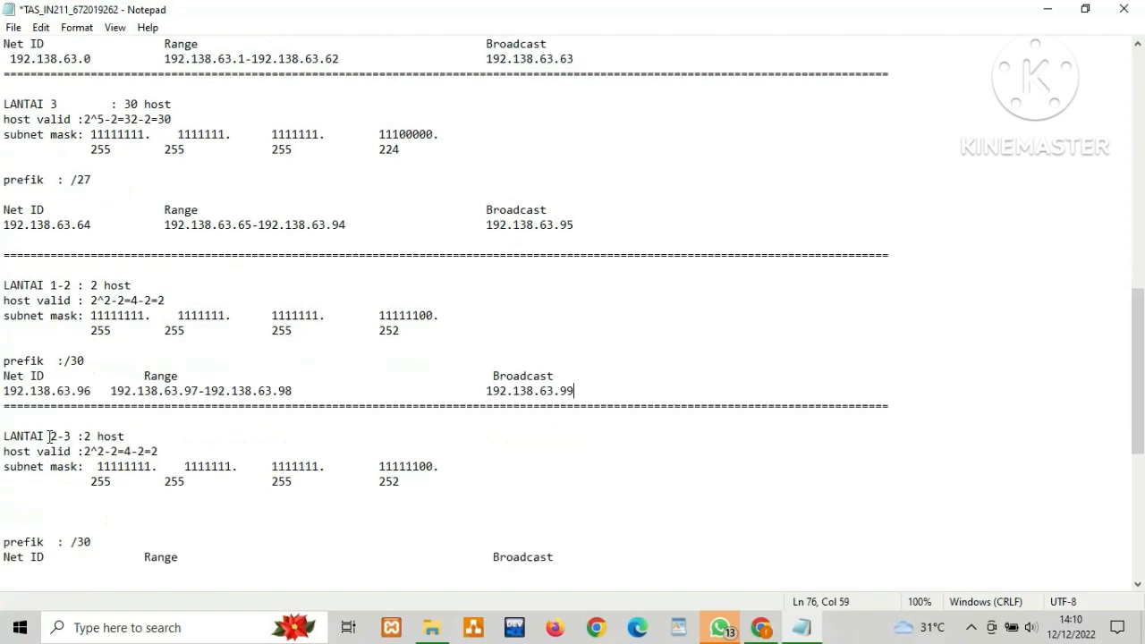
pyautogui.moveTo(3, 300); pyautogui.dragTo(93, 302)
pyautogui.moveTo(489, 286); pyautogui.dragTo(577, 307)
pyautogui.click(439, 305)
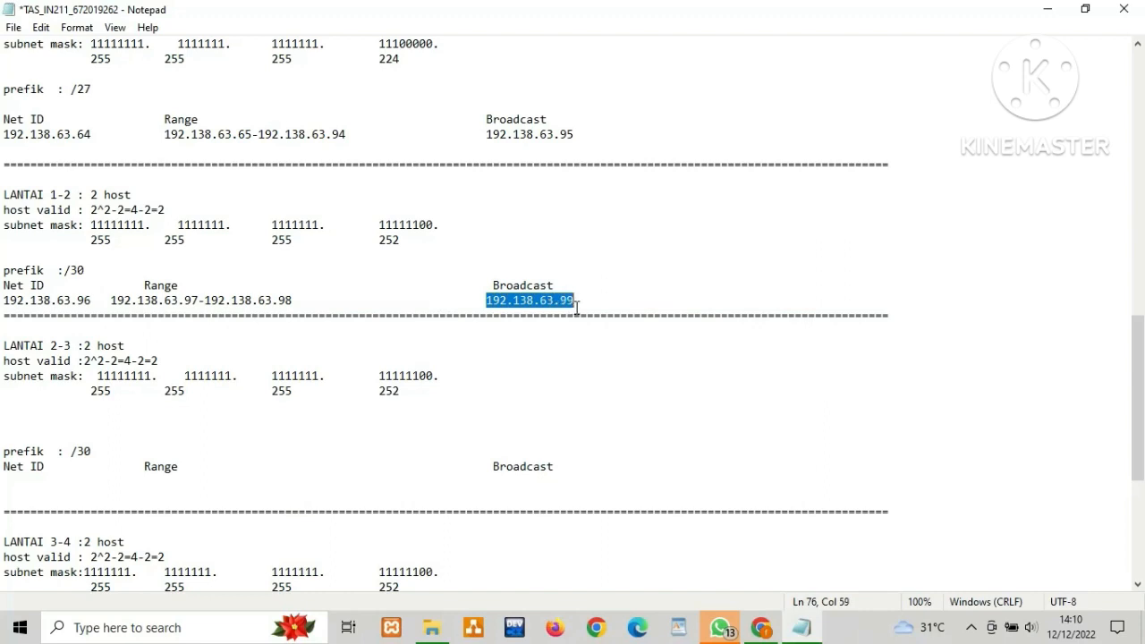
pyautogui.click(12, 484)
pyautogui.hotkey('ctrl', 'v')
pyautogui.press('BackSpace')
pyautogui.press('BackSpace')
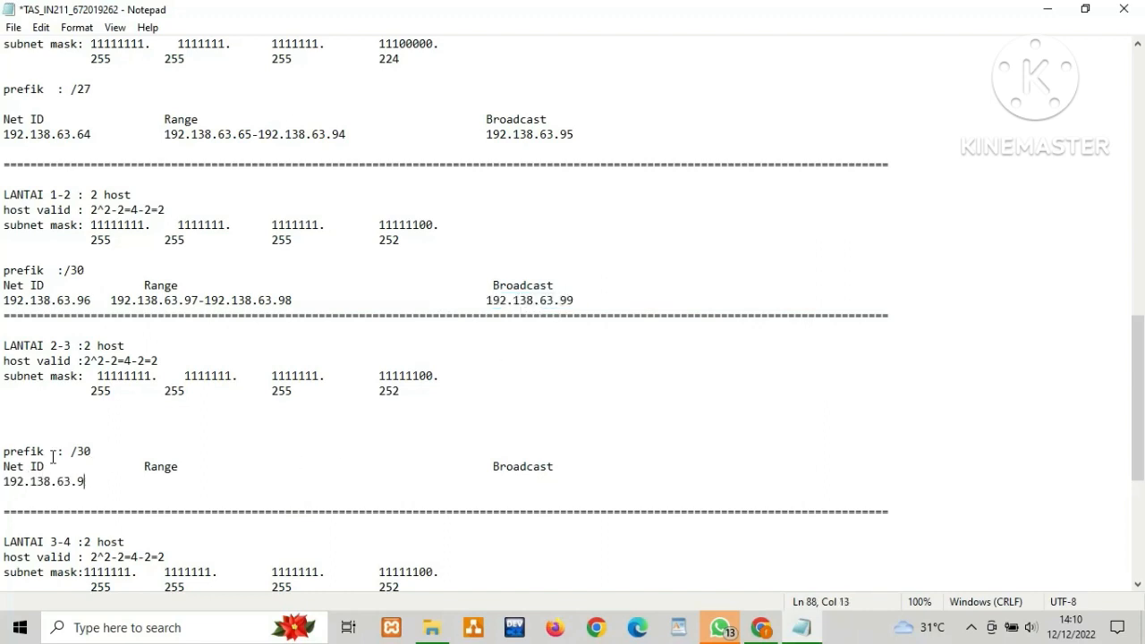
pyautogui.write('100')
# Enter 192.138.63.101 as the start of the LANTAI 2-3 range.
pyautogui.press('Tab')
pyautogui.hotkey('ctrl', 'v')
pyautogui.press('BackSpace')
pyautogui.press('BackSpace')
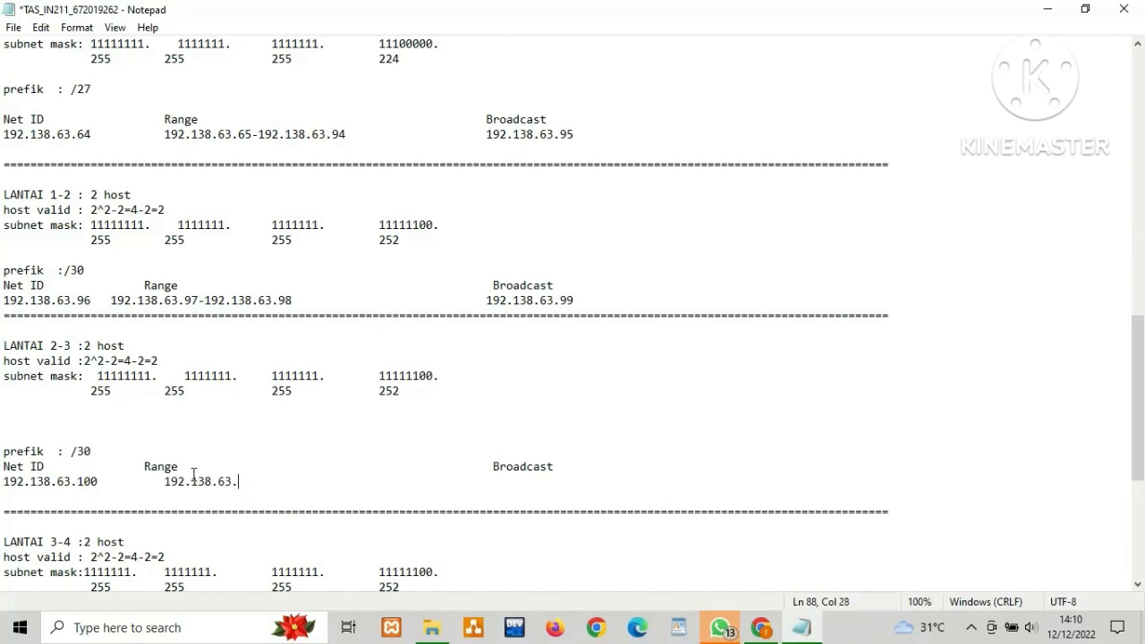
pyautogui.write('101')
# Copy the LANTAI 2-3 range start and reuse it to complete the range with the end address 192.138.63.102.
pyautogui.press('Left')
pyautogui.press('capslock')
pyautogui.press('Right')
pyautogui.hotkey('shift', 'Left')
pyautogui.hotkey('shift', 'Left')
pyautogui.hotkey('shift', 'Left')
pyautogui.hotkey('shift', 'Left')
pyautogui.hotkey('shift', 'Left')
pyautogui.hotkey('shift', 'Left')
pyautogui.hotkey('shift', 'Left')
pyautogui.hotkey('shift', 'Left')
pyautogui.hotkey('shift', 'Left')
pyautogui.hotkey('shift', 'Left')
pyautogui.hotkey('shift', 'Left')
pyautogui.hotkey('shift', 'Left')
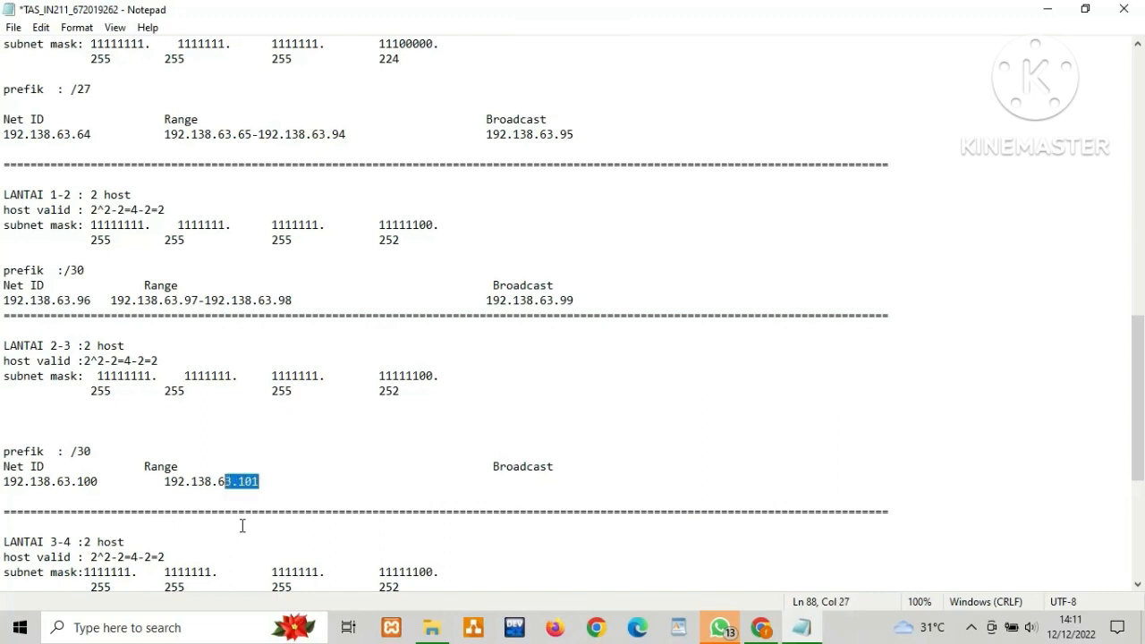
pyautogui.hotkey('shift', 'Left')
pyautogui.hotkey('shift', 'Left')
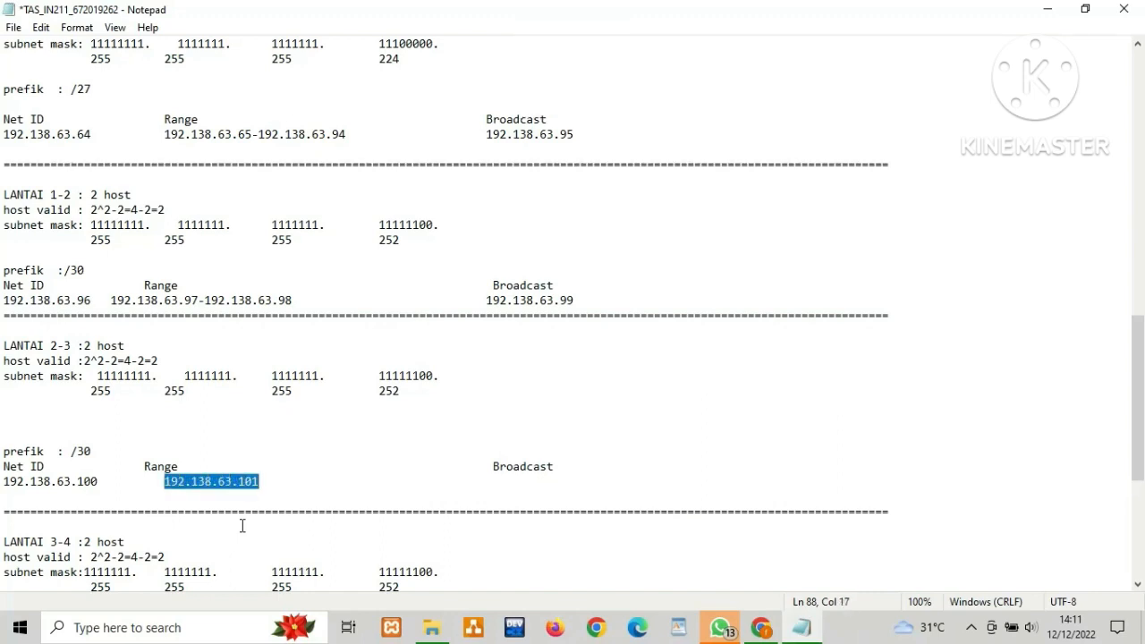
pyautogui.press('Right')
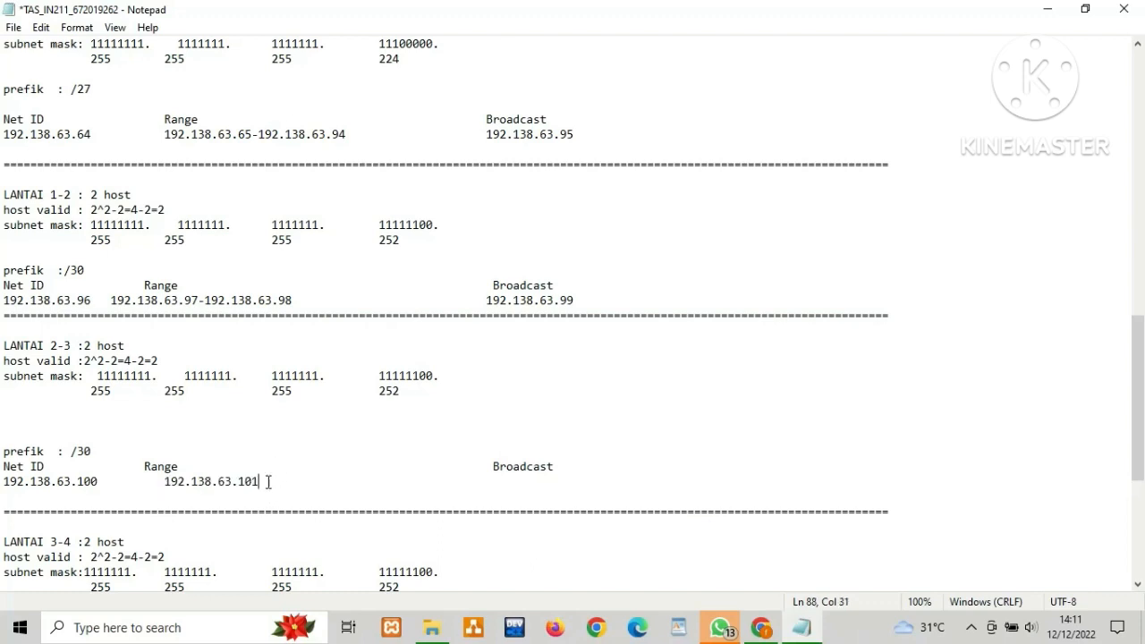
pyautogui.write('-')
pyautogui.hotkey('ctrl', 'v')
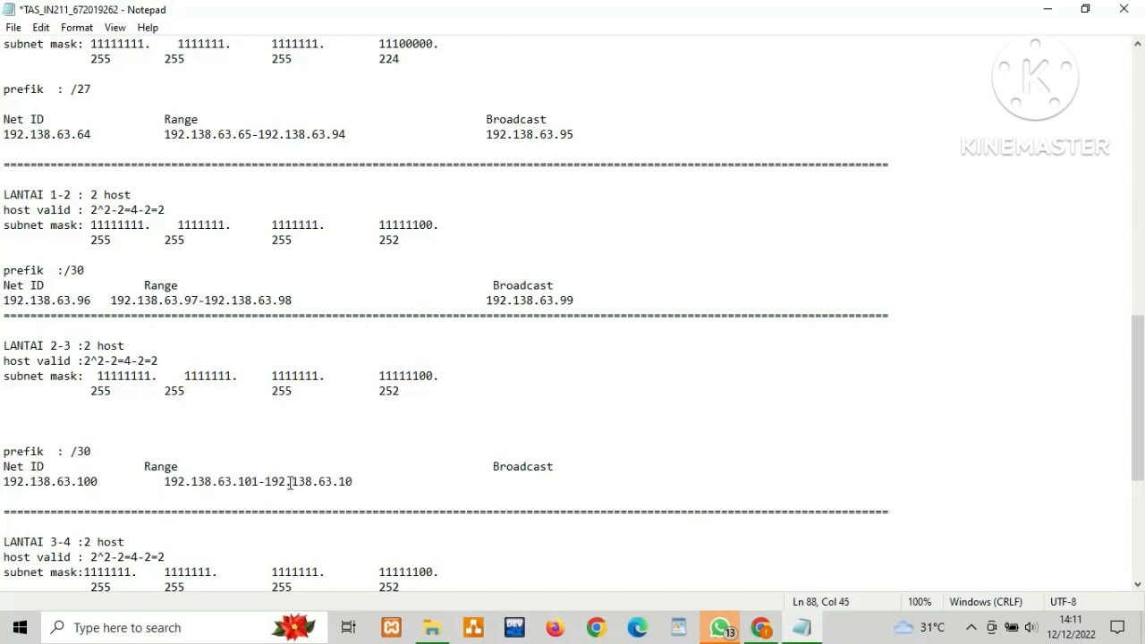
pyautogui.write('2')
# Fill in the LANTAI 2-3 broadcast address as 192.138.63.103 under the Broadcast heading.
pyautogui.press('Tab')
pyautogui.press('Tab')
pyautogui.press('Tab')
pyautogui.press('Tab')
pyautogui.press('BackSpace')
pyautogui.hotkey('ctrl', 'v')
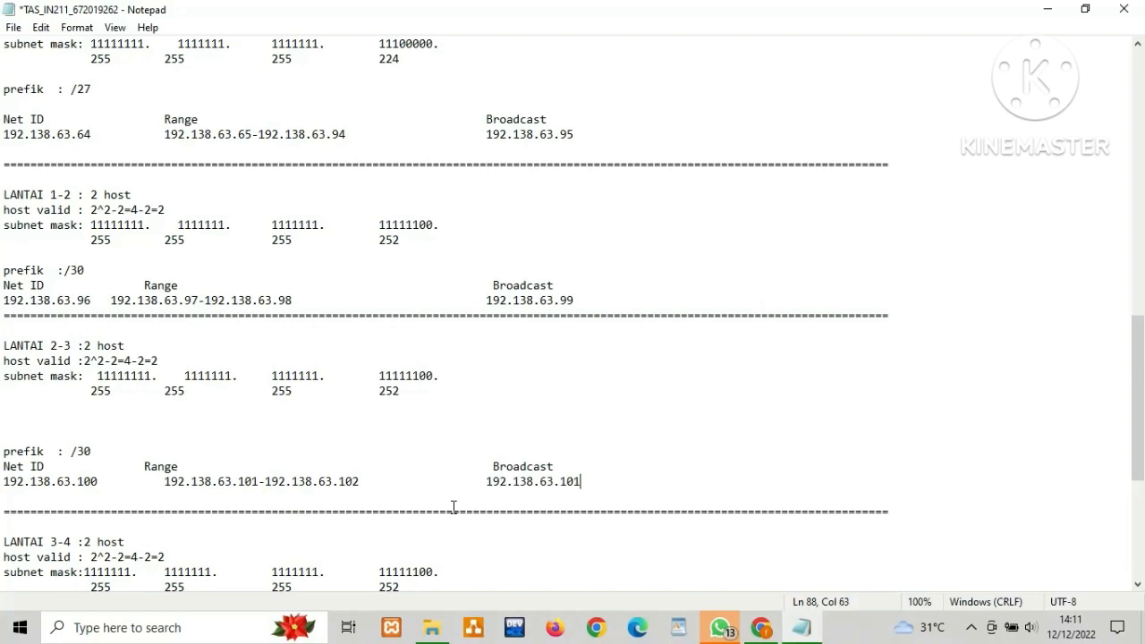
# Copy the LANTAI 2-3 broadcast address under the LANTAI 3-4 Net ID and change it to 192.138.63.104.
pyautogui.scroll(-6, 502, 507)
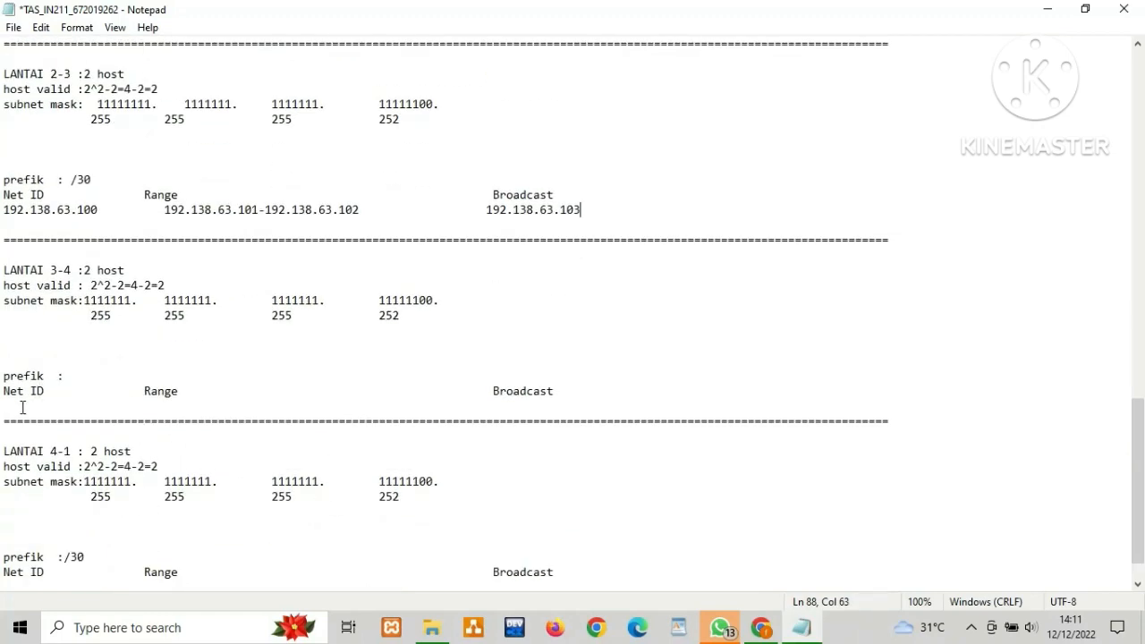
pyautogui.click(22, 407)
pyautogui.moveTo(580, 209); pyautogui.dragTo(487, 209)
pyautogui.hotkey('ctrl', 'c')
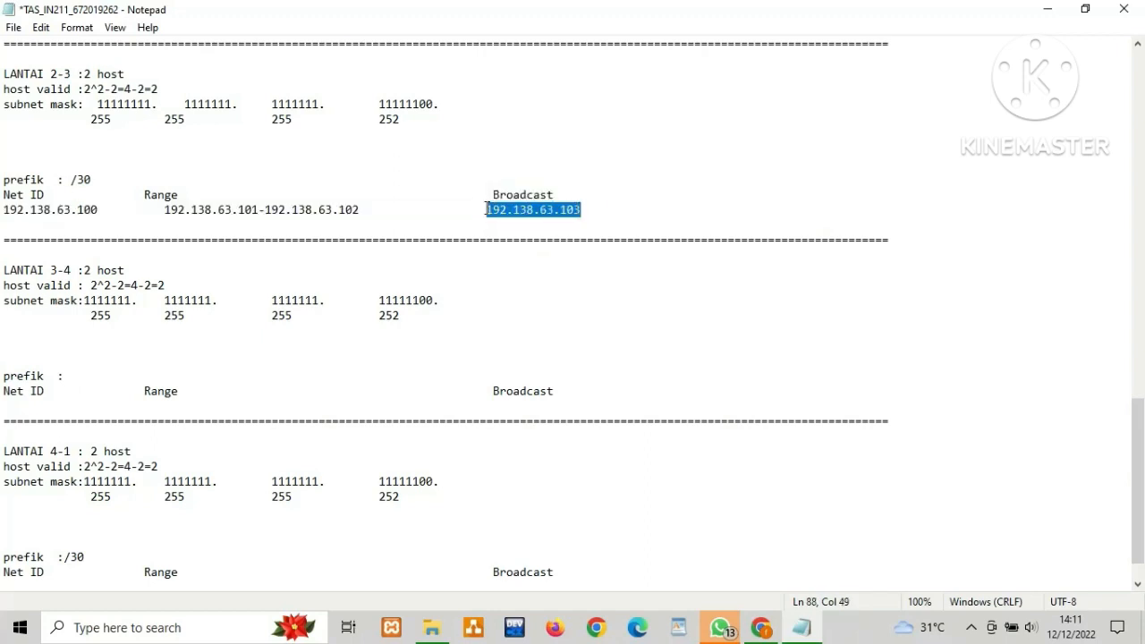
pyautogui.click(16, 409)
pyautogui.hotkey('ctrl', 'v')
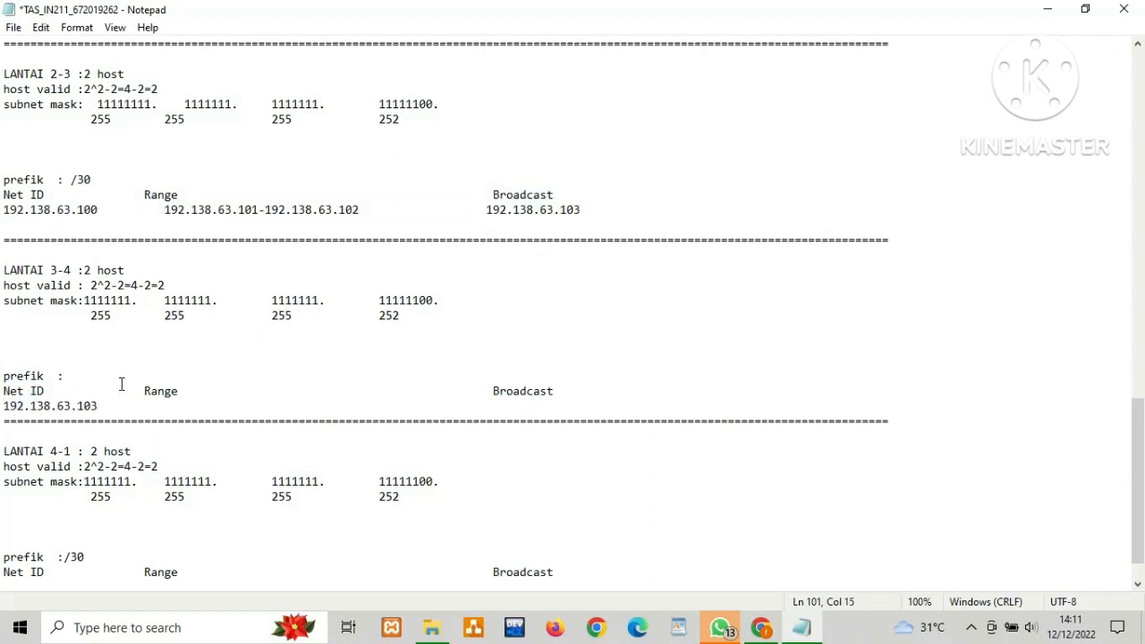
pyautogui.write('4')
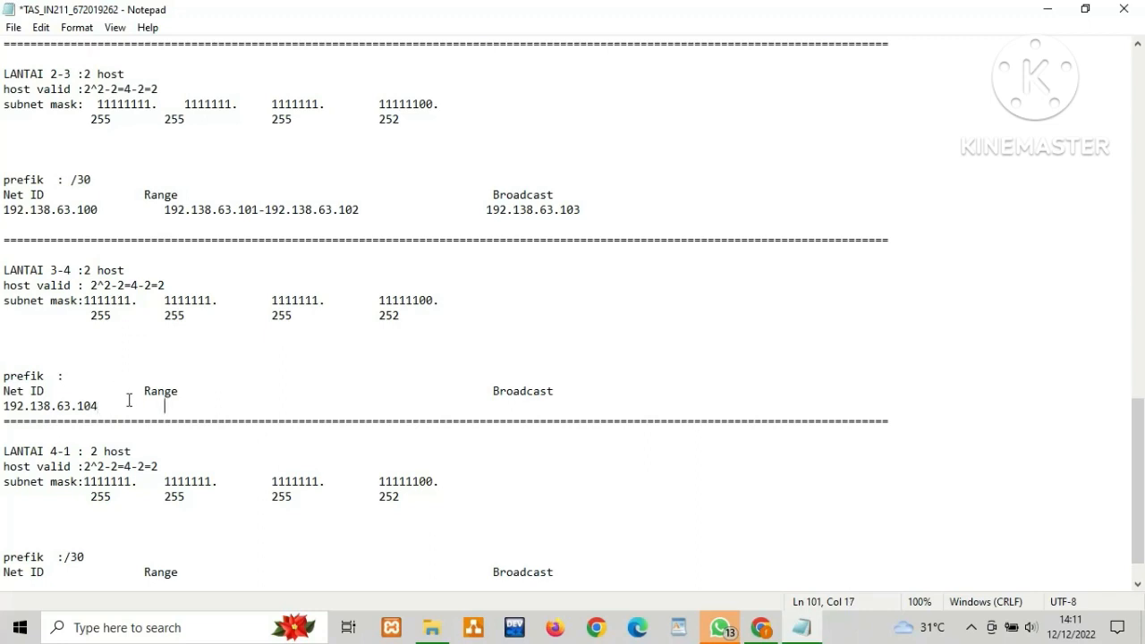
# Fill in the LANTAI 3-4 range as 192.138.63.105-192.138.63.106 and its broadcast address as 192.138.63.107.
pyautogui.hotkey('ctrl', 'v')
pyautogui.press('BackSpace')
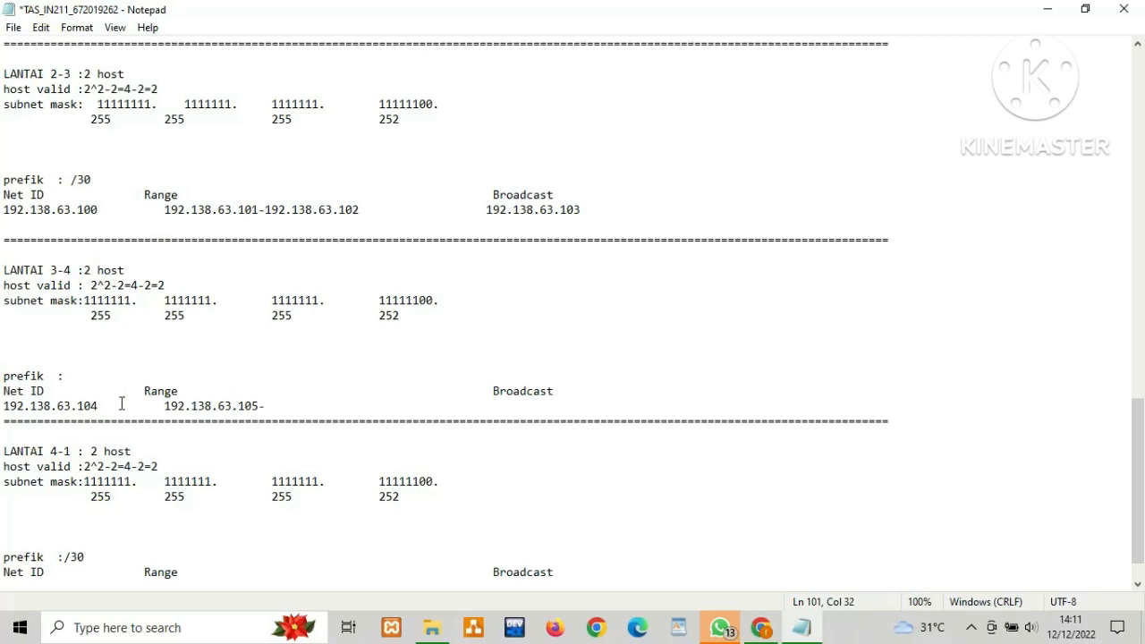
pyautogui.hotkey('ctrl', 'v')
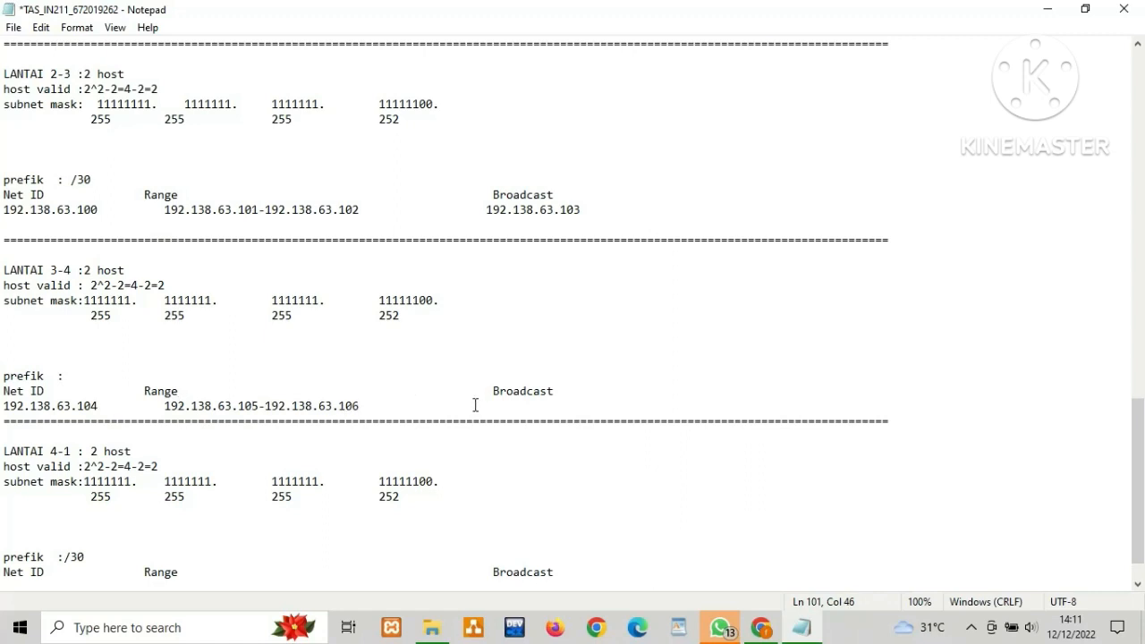
pyautogui.press('Tab')
pyautogui.hotkey('ctrl', 'v')
# Fill in the LANTAI 4-1 Net ID as 192.138.63.108.
pyautogui.scroll(-1, 111, 488)
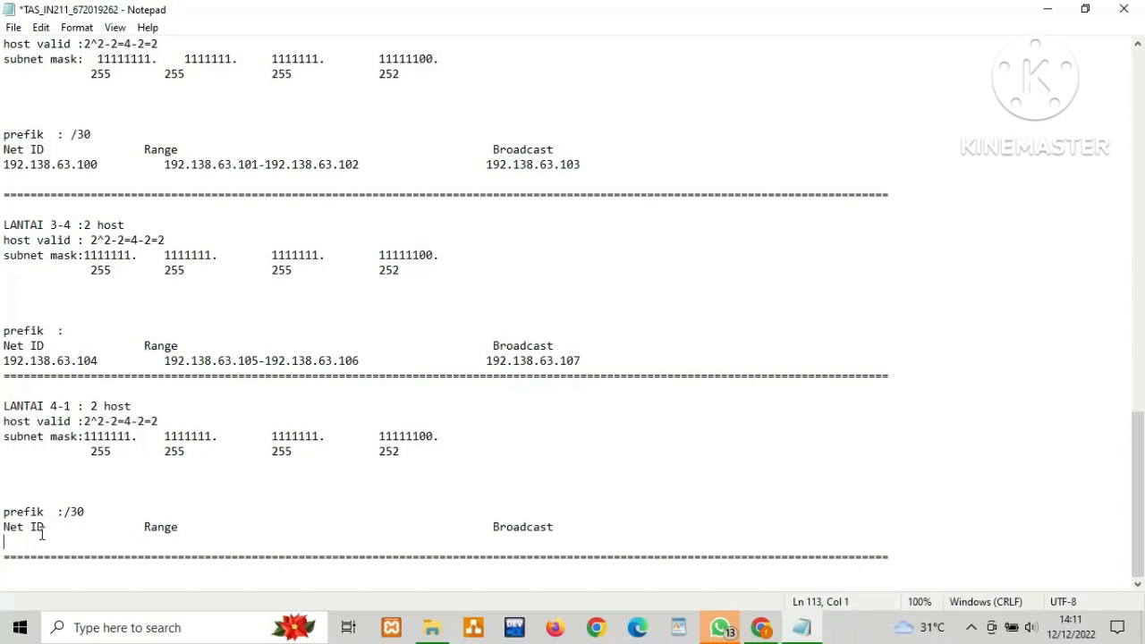
pyautogui.hotkey('ctrl', 'v')
pyautogui.write('8')
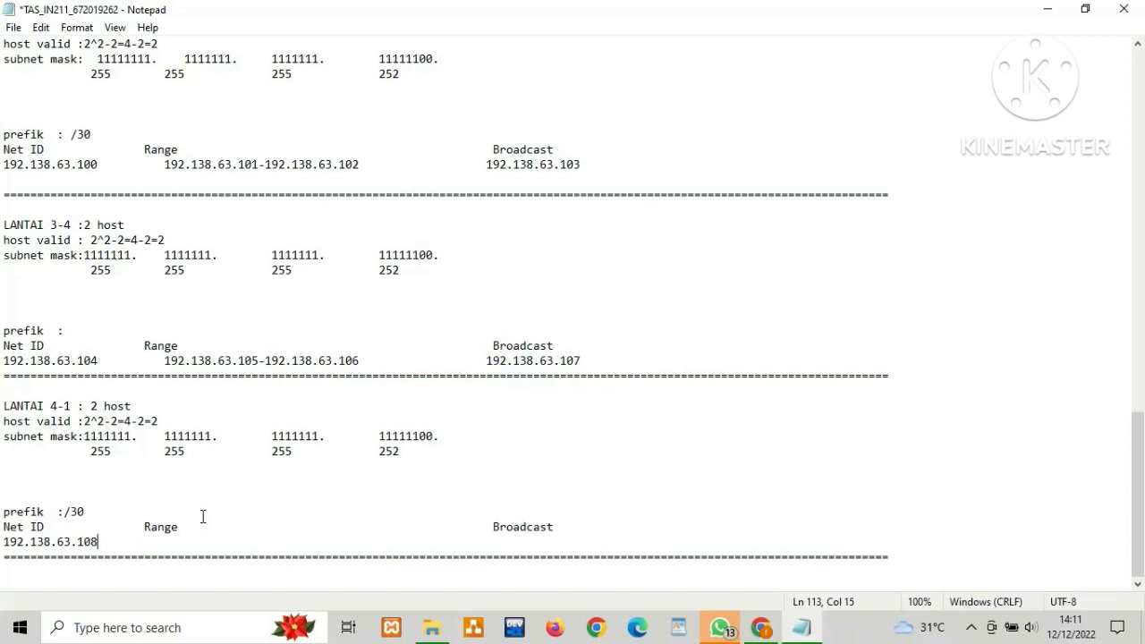
# Fill in the LANTAI 4-1 range as 192.138.63.109-192.138.63.110 and its broadcast address as 192.138.63.111.
pyautogui.hotkey('ctrl', 'v')
pyautogui.hotkey('ctrl', 'v')
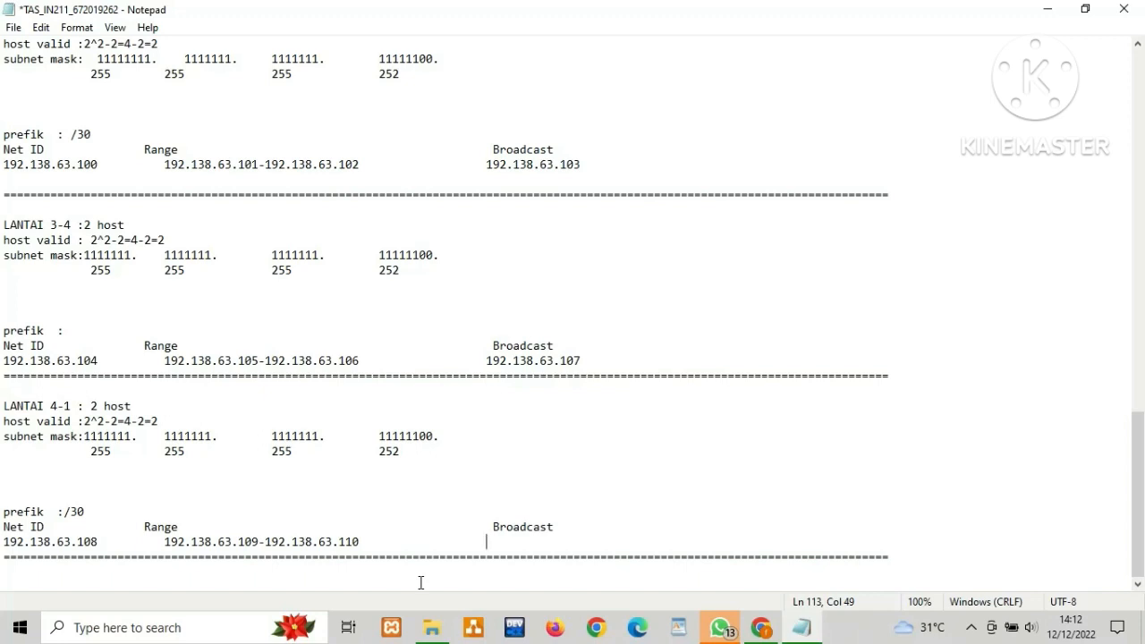
pyautogui.hotkey('ctrl', 'v')
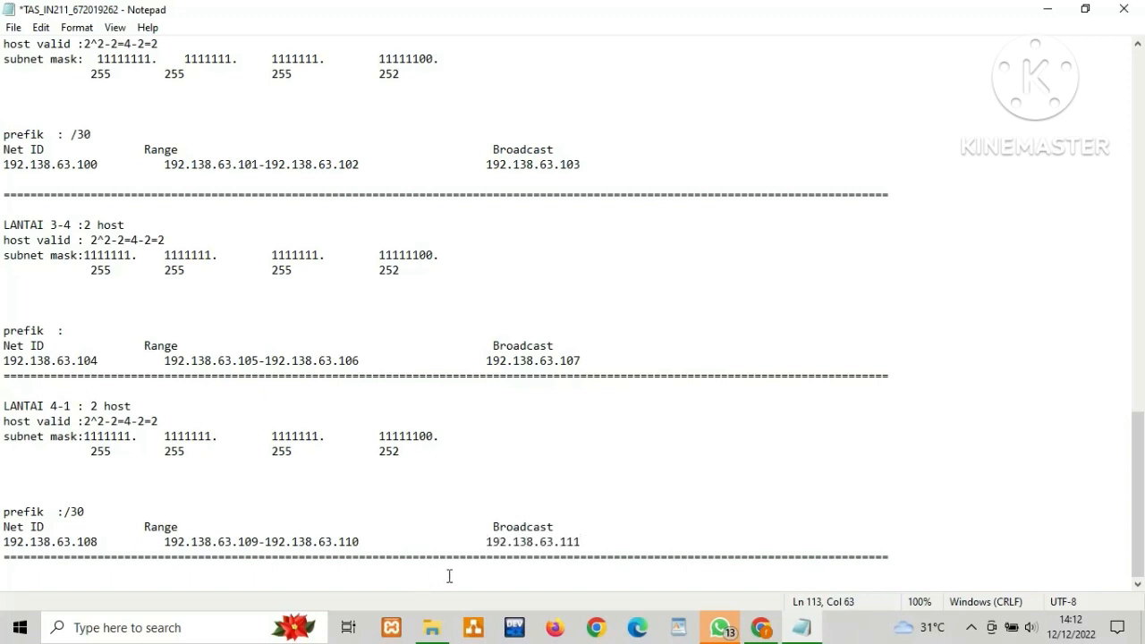
# Review the assignment requirements and the completed VLSM calculations of the floors and inter-floor links.
pyautogui.scroll(15, 442, 571)
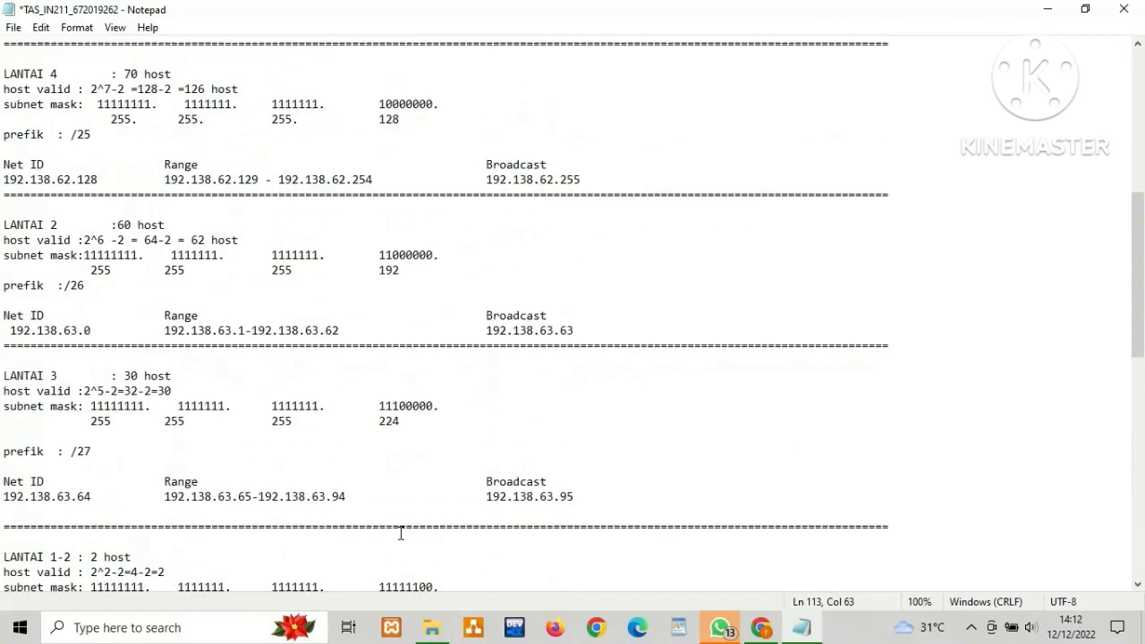
pyautogui.scroll(3, 397, 520)
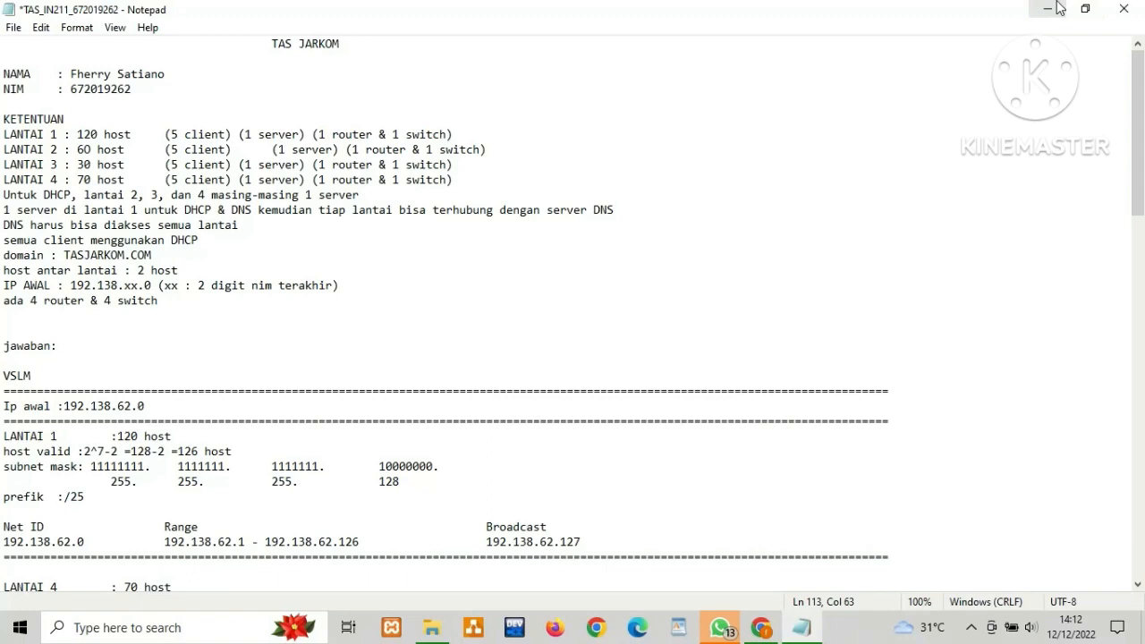
pyautogui.scroll(-1, 806, 242)
pyautogui.scroll(1, 588, 199)
pyautogui.scroll(-11, 582, 194)
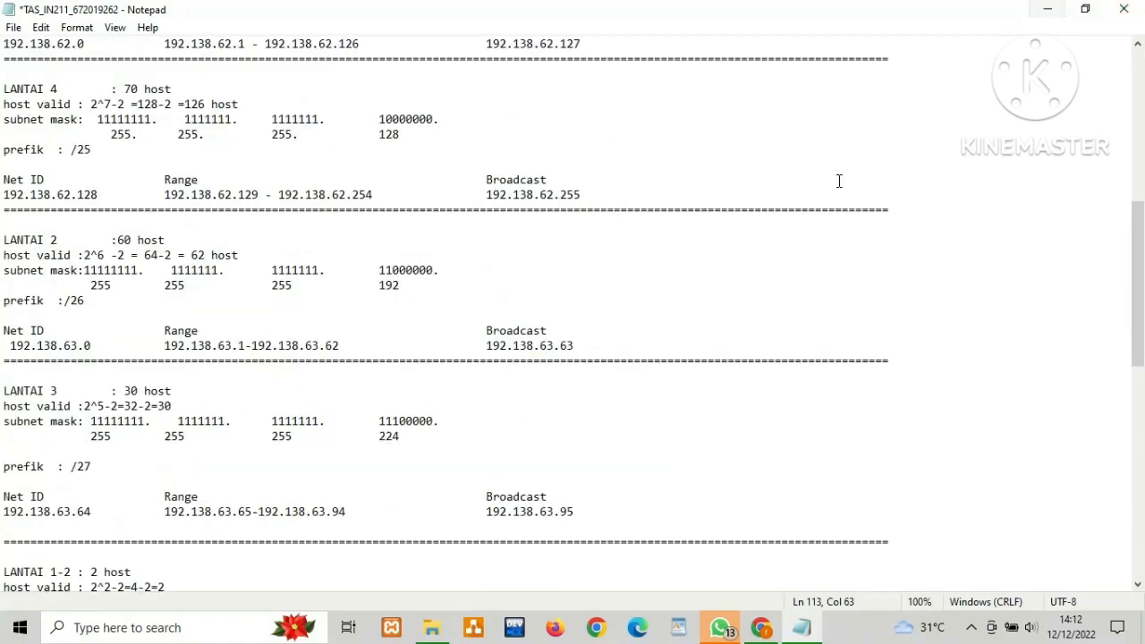
pyautogui.scroll(-4, 839, 181)
# Switch to Cisco Packet Tracer and draw a large rectangle filled with brown #aa5500 in the empty logical workspace.
pyautogui.click(1045, 9)
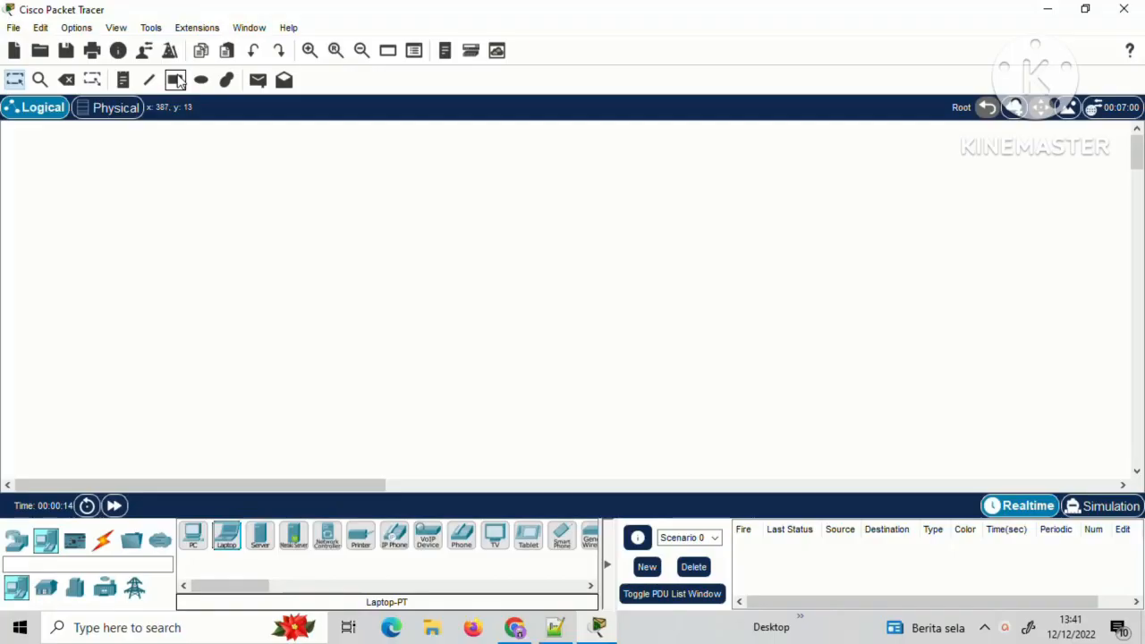
pyautogui.click(175, 80)
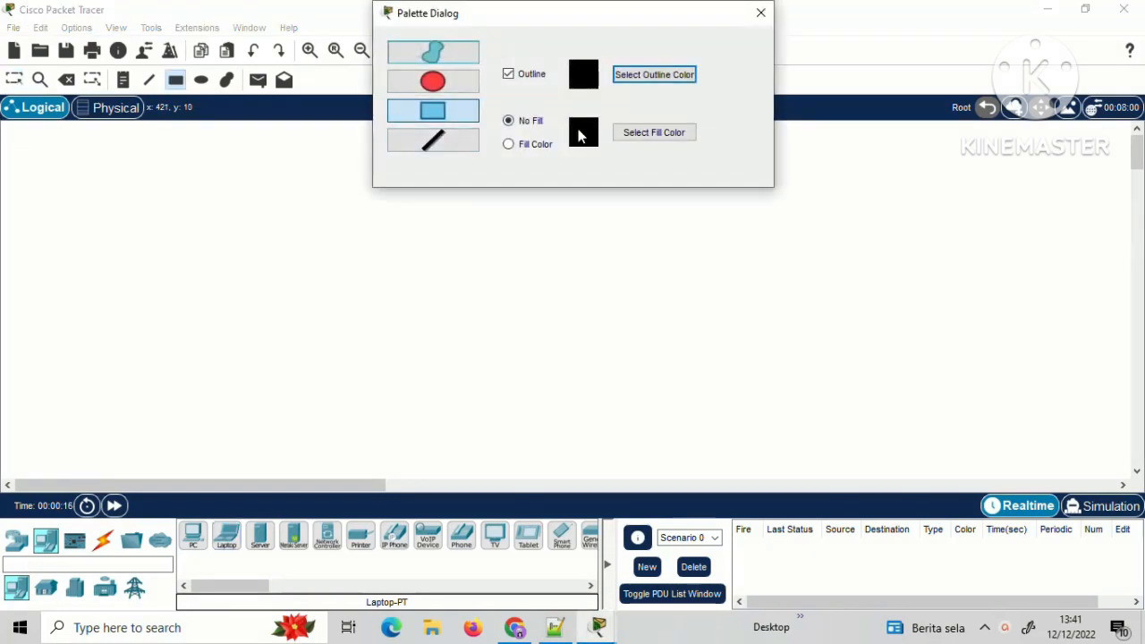
pyautogui.click(627, 138)
pyautogui.click(627, 138)
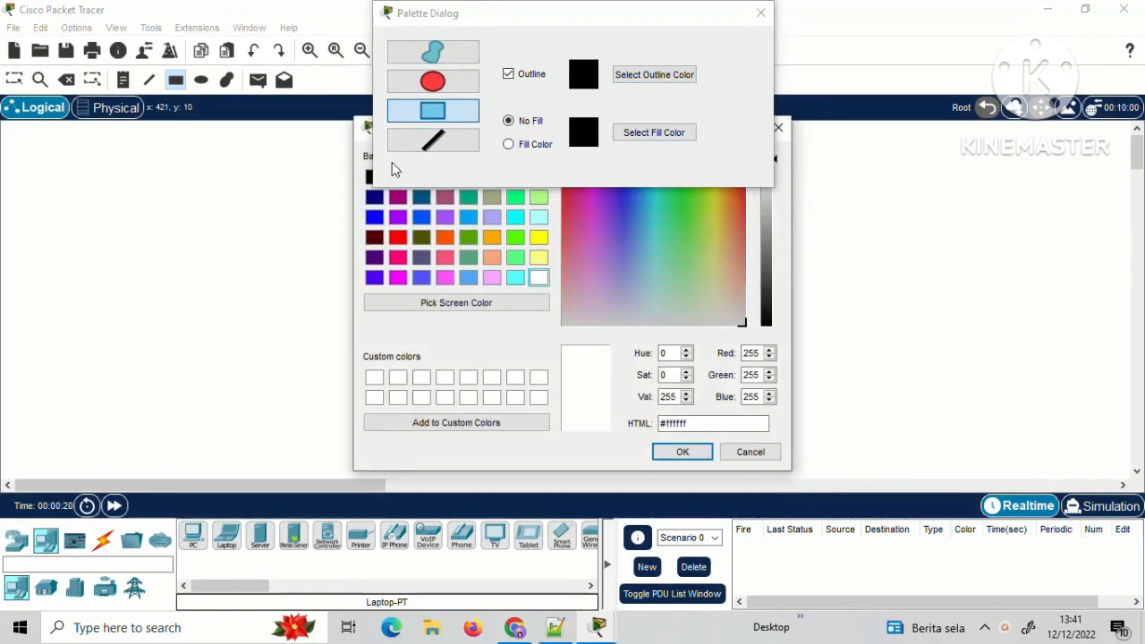
pyautogui.moveTo(359, 134); pyautogui.dragTo(116, 88)
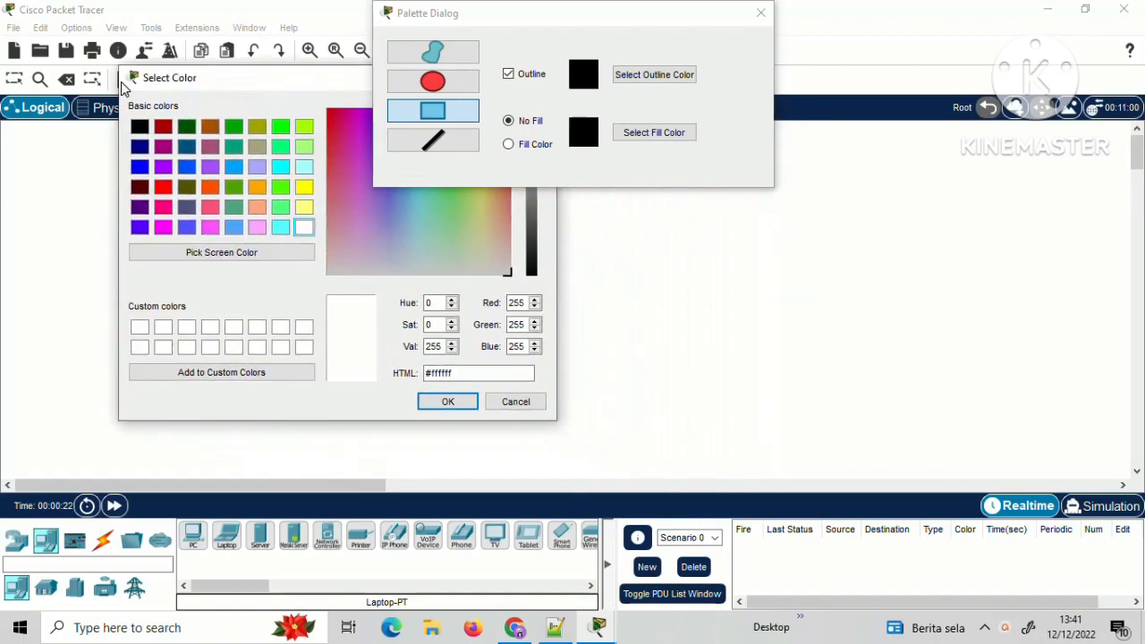
pyautogui.click(210, 128)
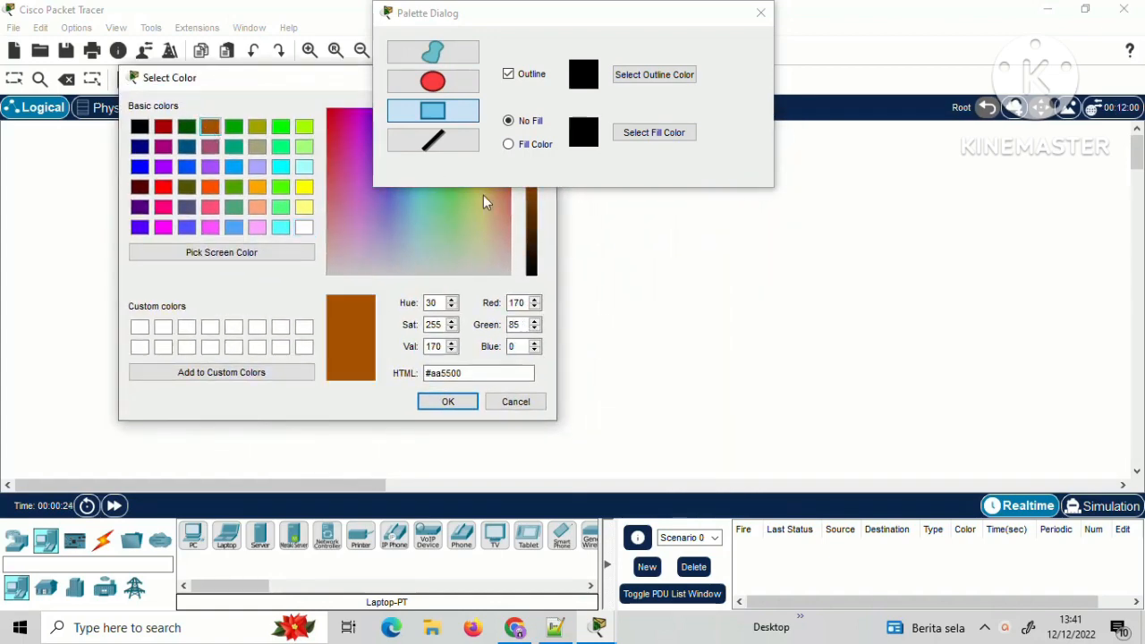
pyautogui.click(448, 402)
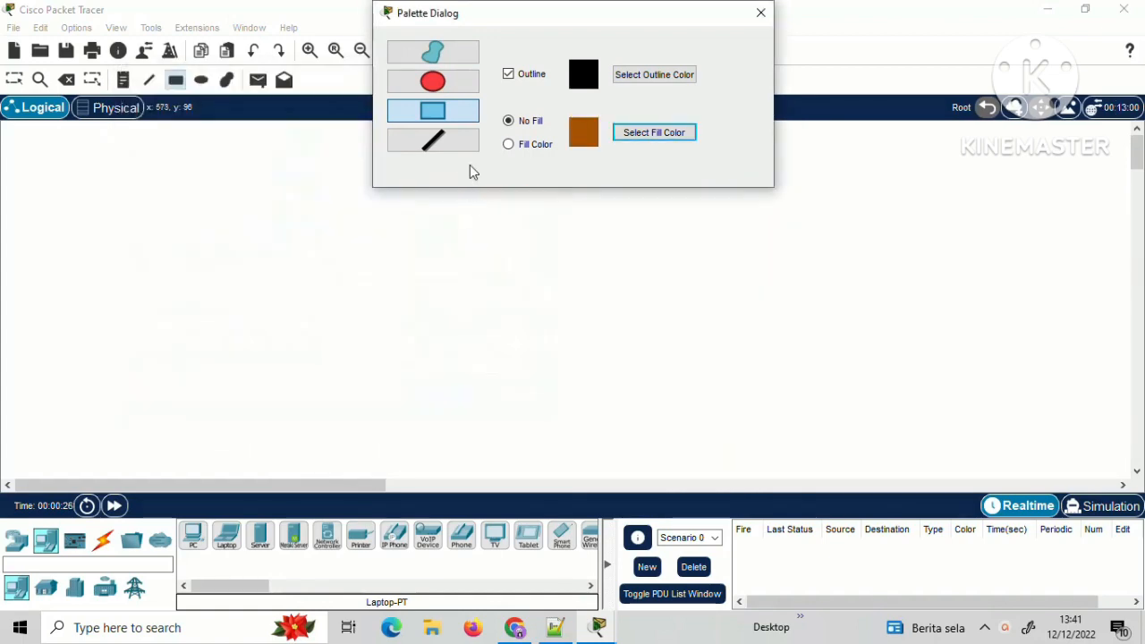
pyautogui.click(539, 148)
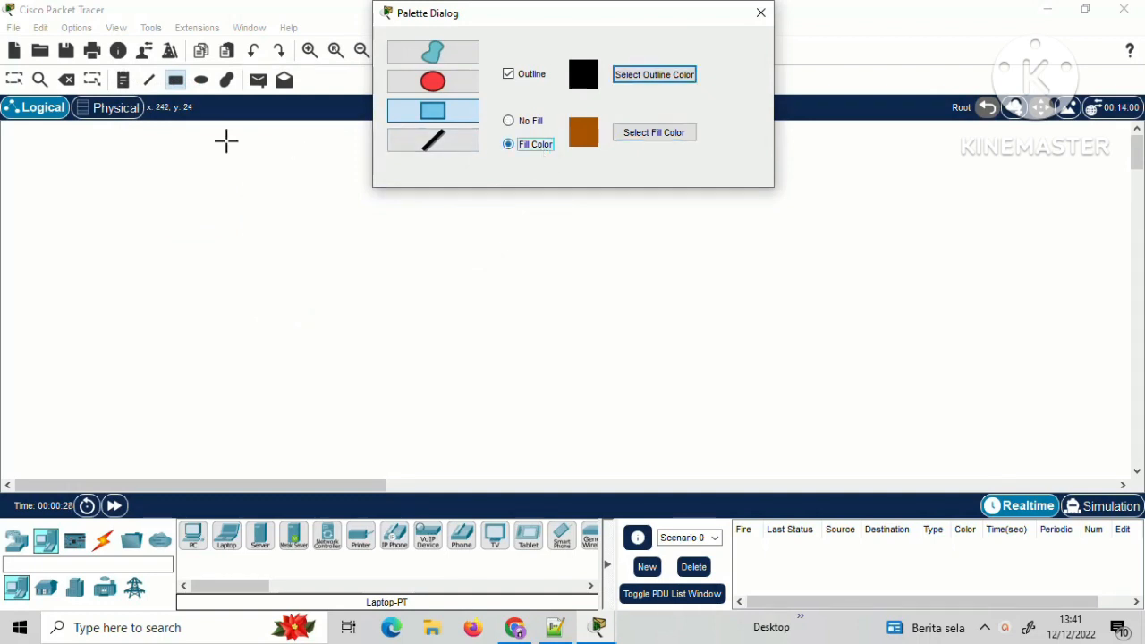
pyautogui.moveTo(156, 140); pyautogui.dragTo(498, 306)
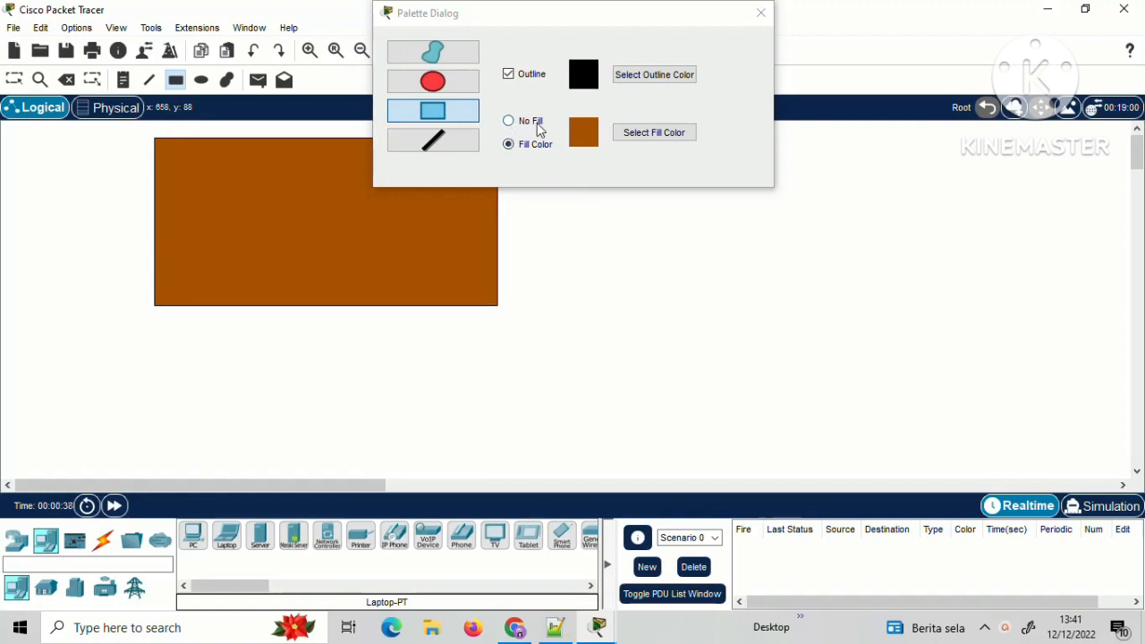
# Draw a rectangle filled with purple #aa55ff directly below the brown one, matching its width.
pyautogui.click(638, 134)
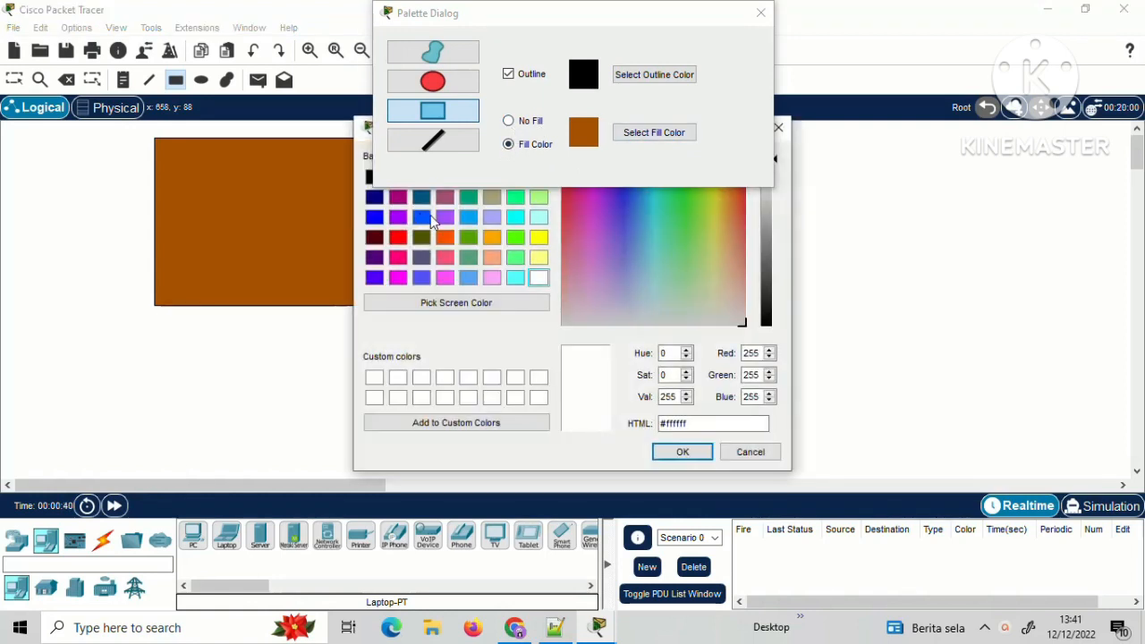
pyautogui.click(443, 219)
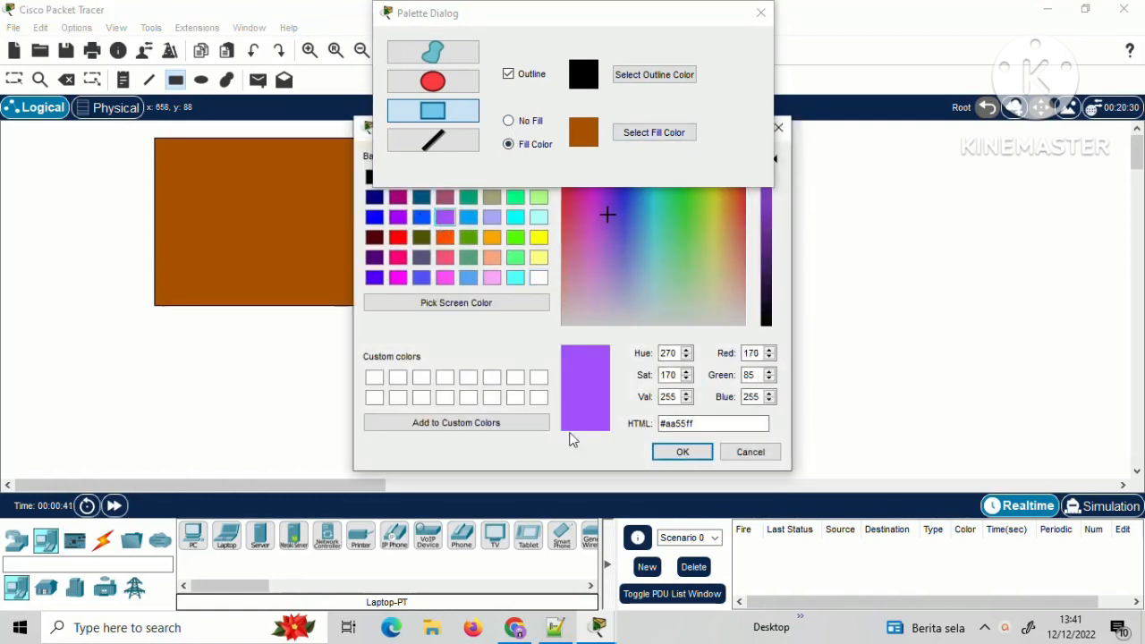
pyautogui.click(661, 455)
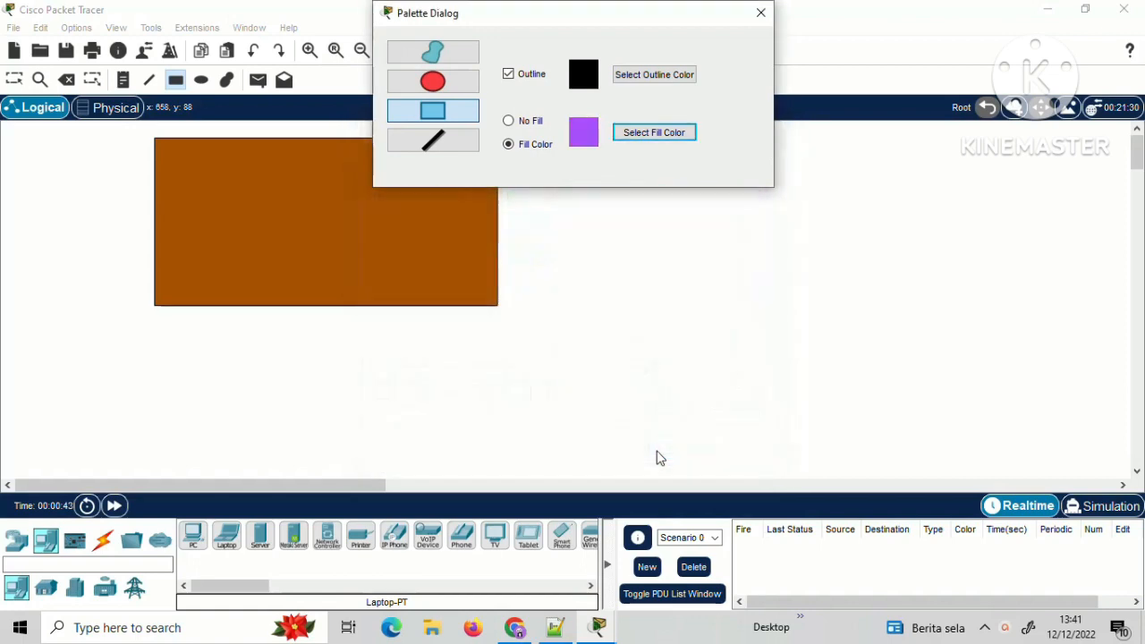
pyautogui.click(156, 317)
pyautogui.moveTo(170, 317); pyautogui.dragTo(497, 467)
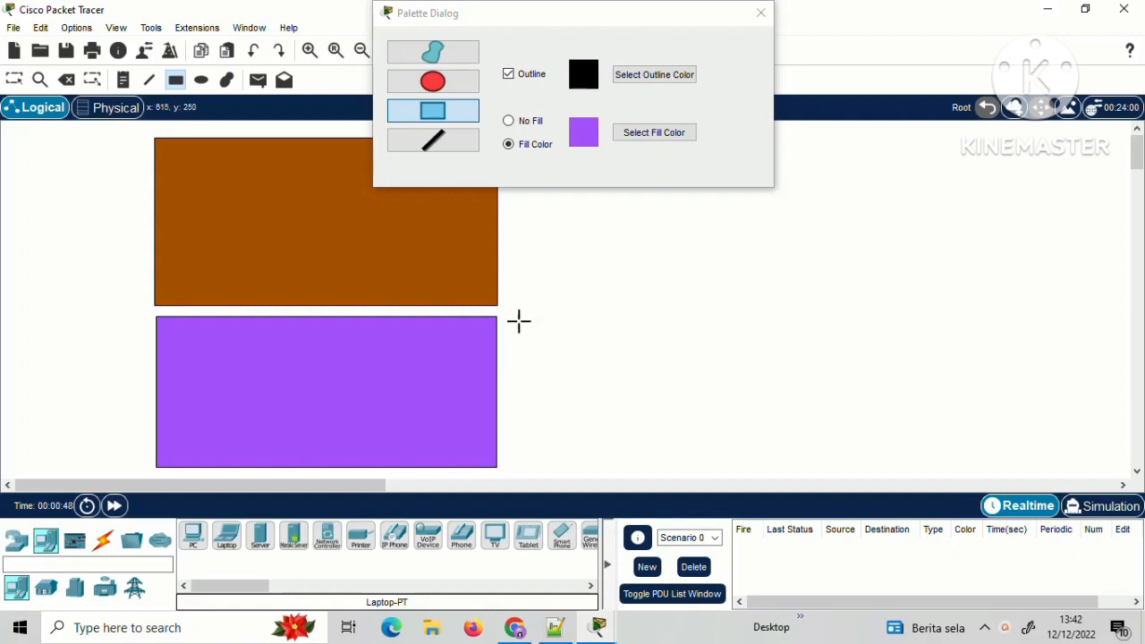
# Draw a rectangle filled with green #55ff00 beside the purple one, about the same size.
pyautogui.click(645, 132)
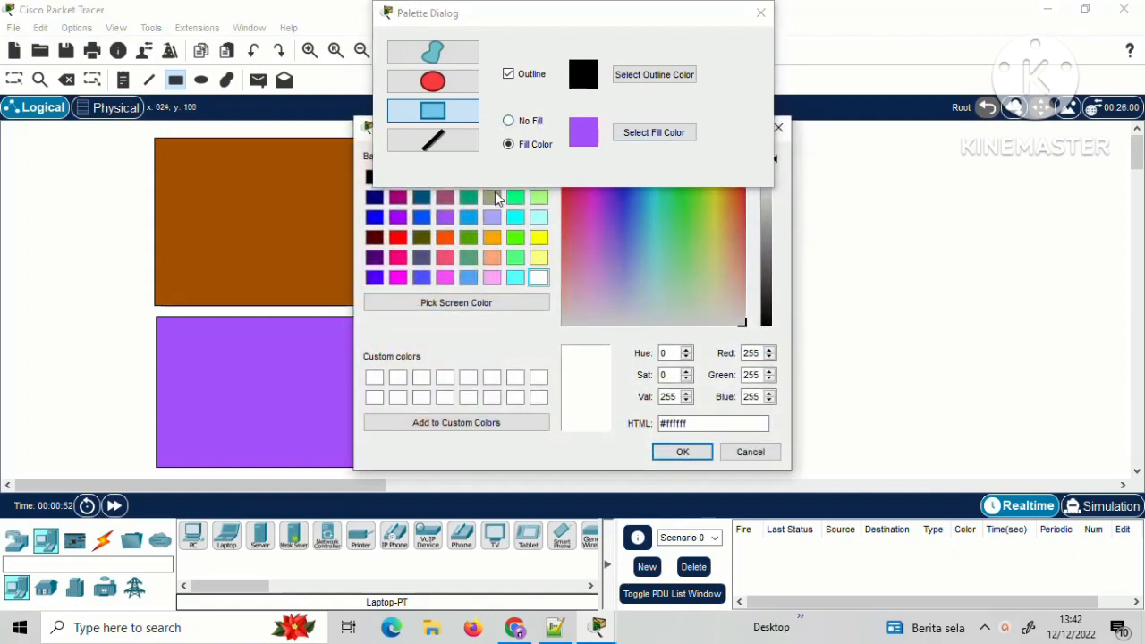
pyautogui.click(517, 239)
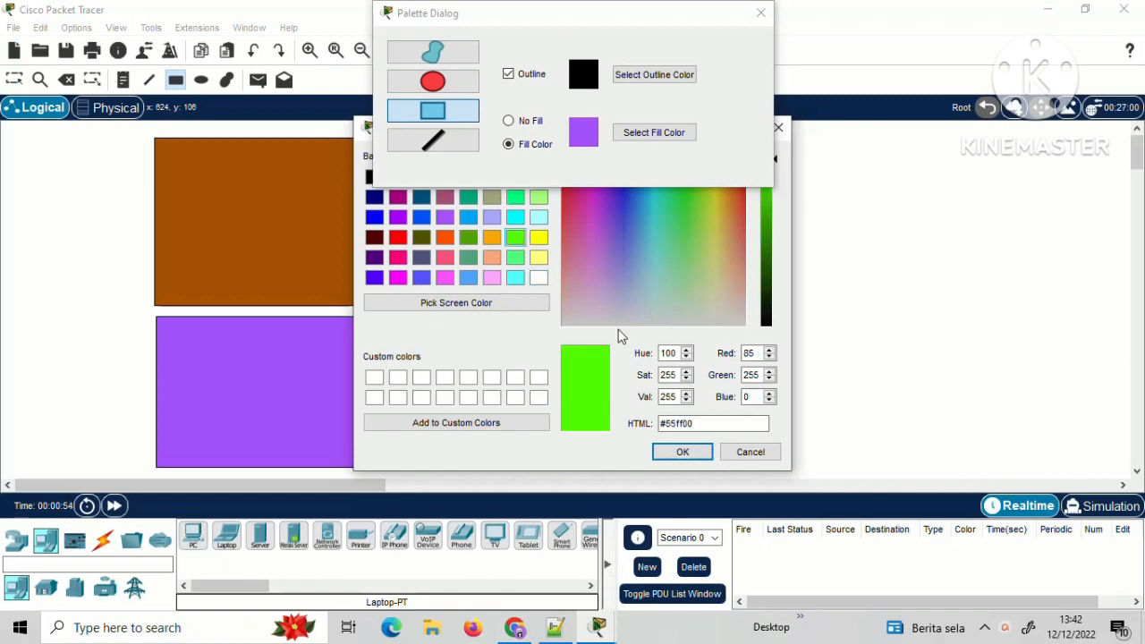
pyautogui.click(680, 451)
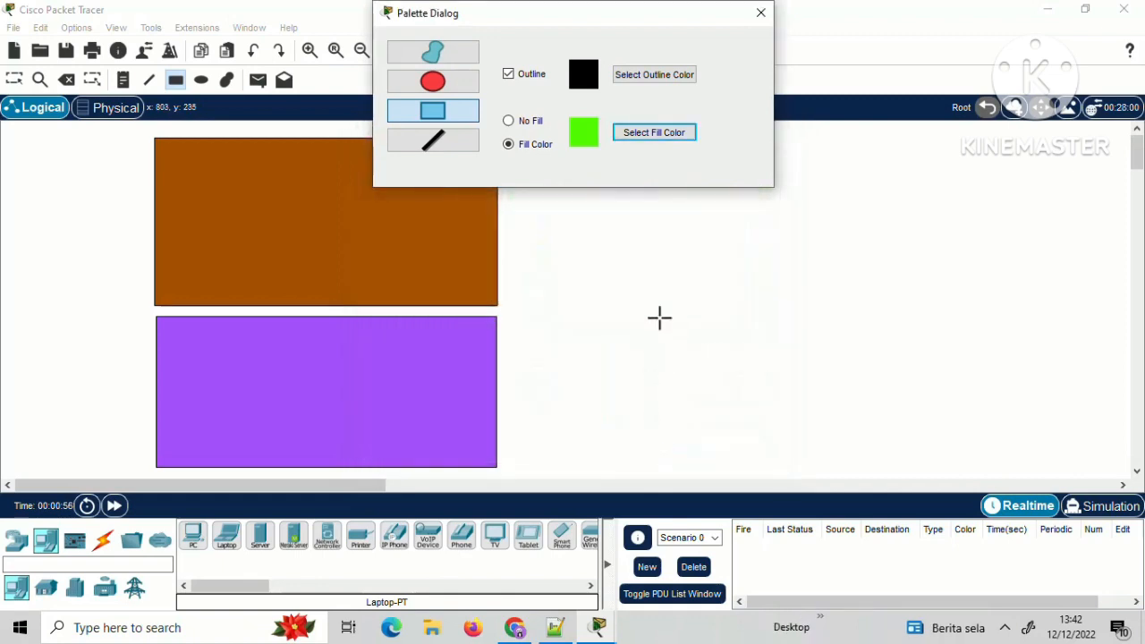
pyautogui.moveTo(548, 318); pyautogui.dragTo(869, 463)
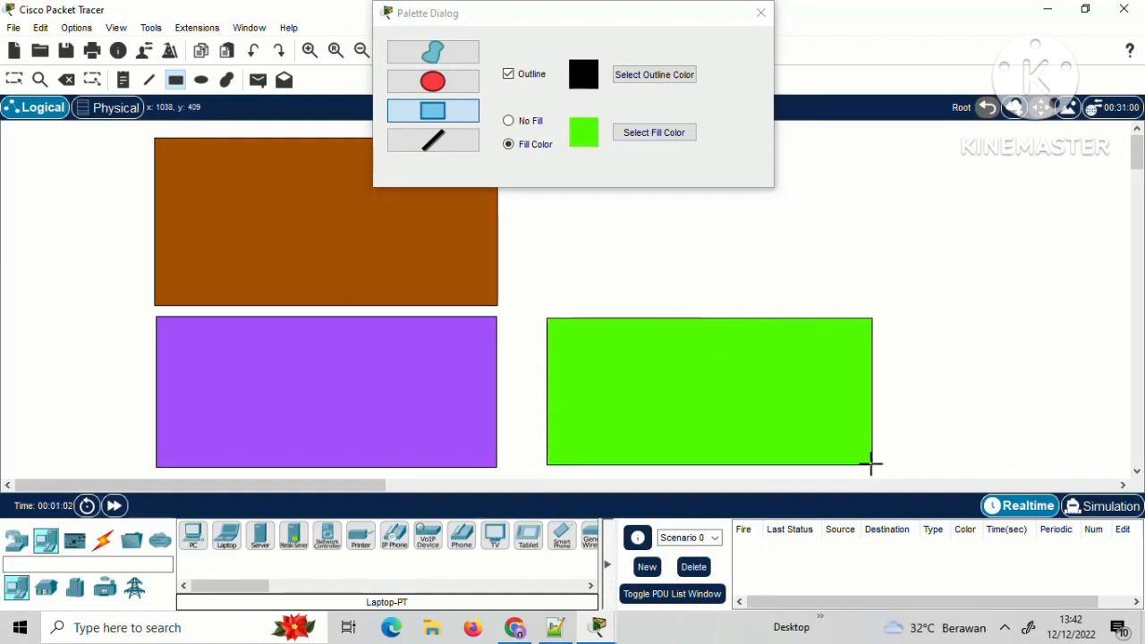
# Draw a rectangle filled with pink #ffaaff above the green one, beside the brown area.
pyautogui.click(630, 132)
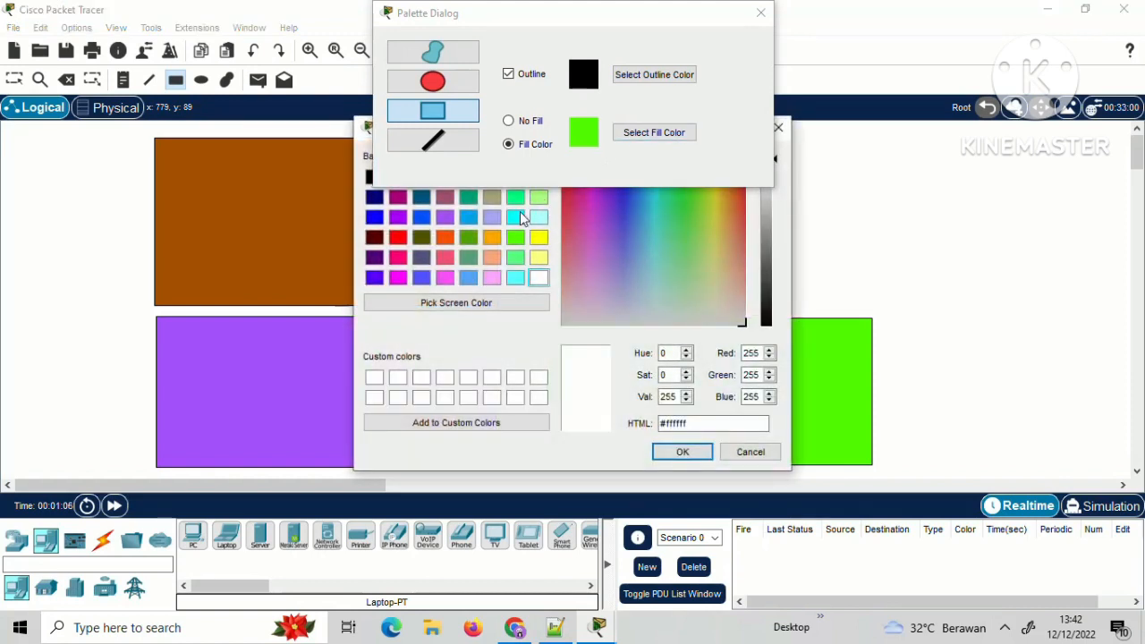
pyautogui.click(494, 279)
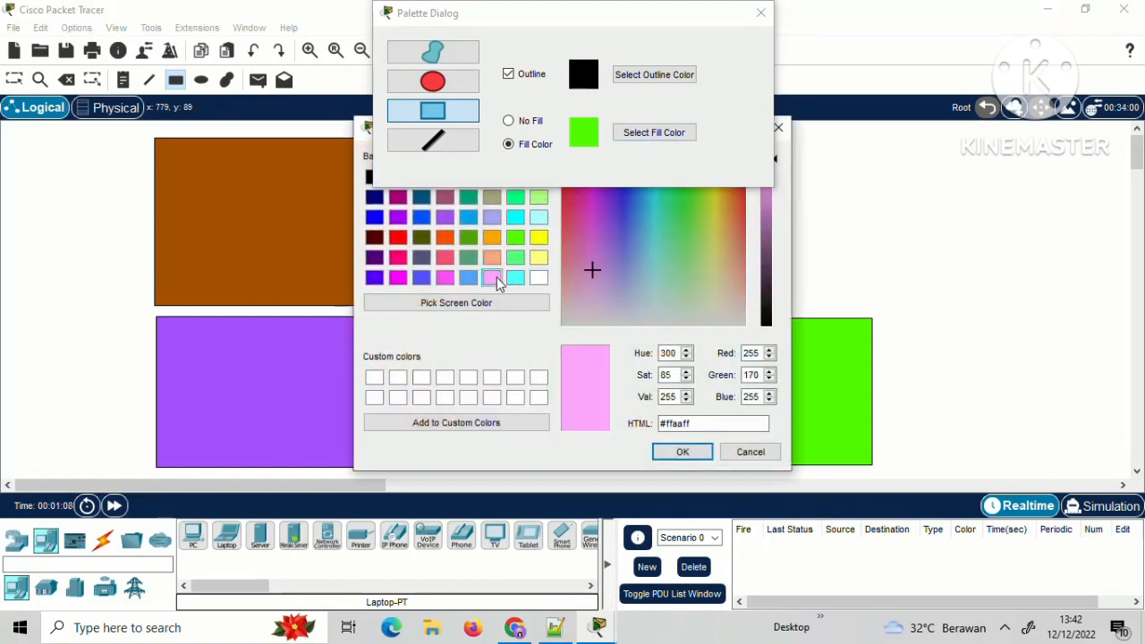
pyautogui.click(680, 451)
pyautogui.click(761, 14)
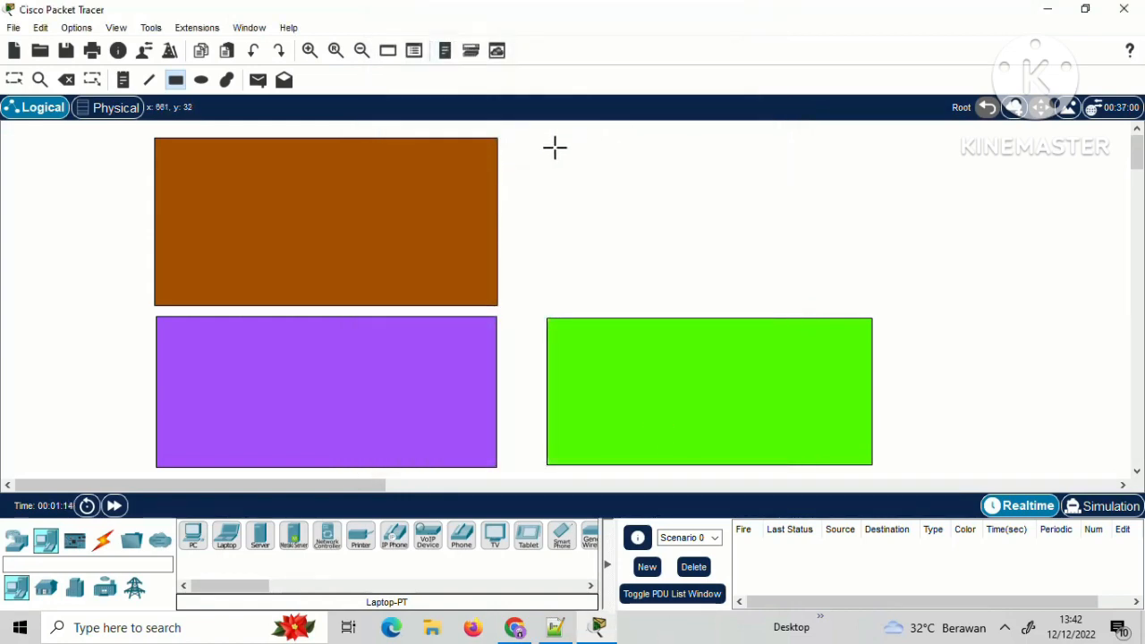
pyautogui.moveTo(551, 145); pyautogui.dragTo(875, 301)
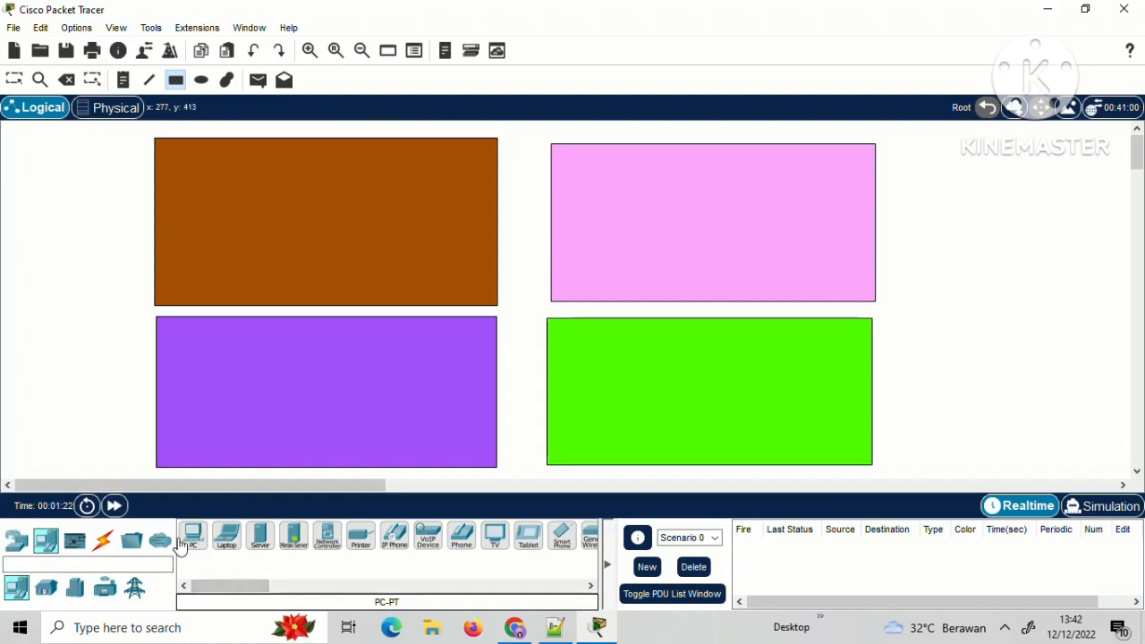
# Place one 1941 router in each of the brown, pink, green and purple areas, near their facing inner edges.
pyautogui.click(16, 540)
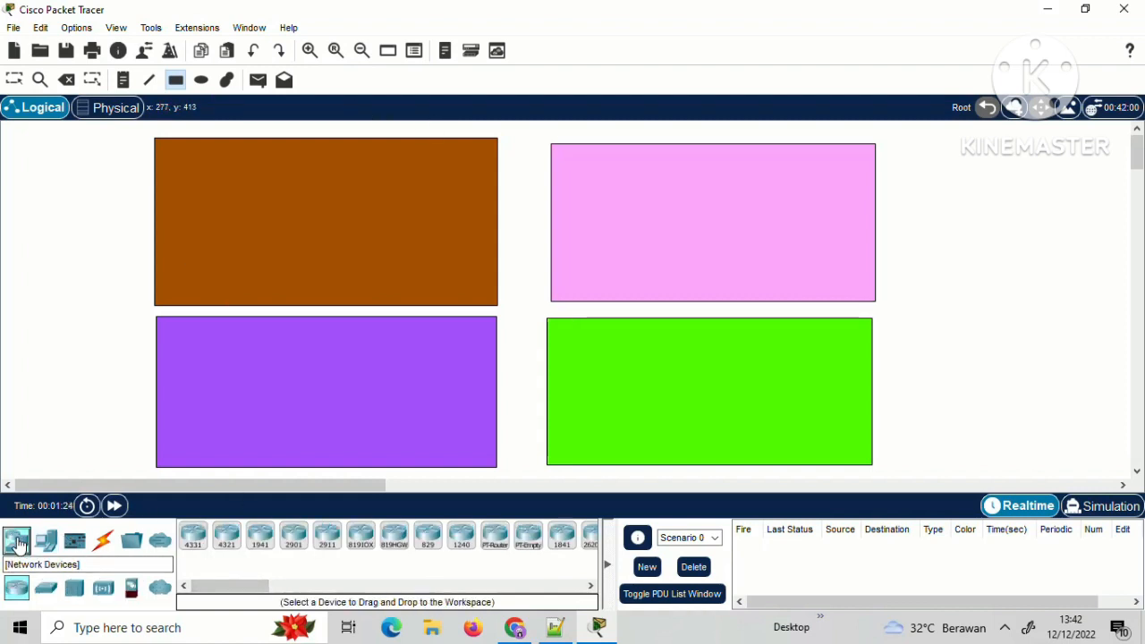
pyautogui.click(257, 538)
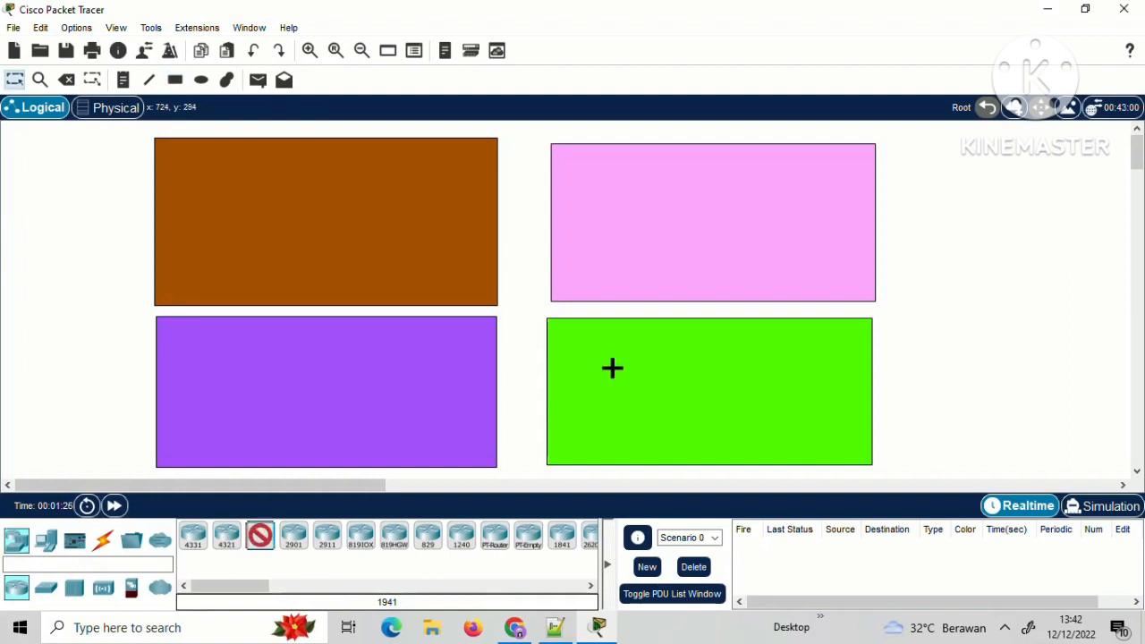
pyautogui.click(452, 227)
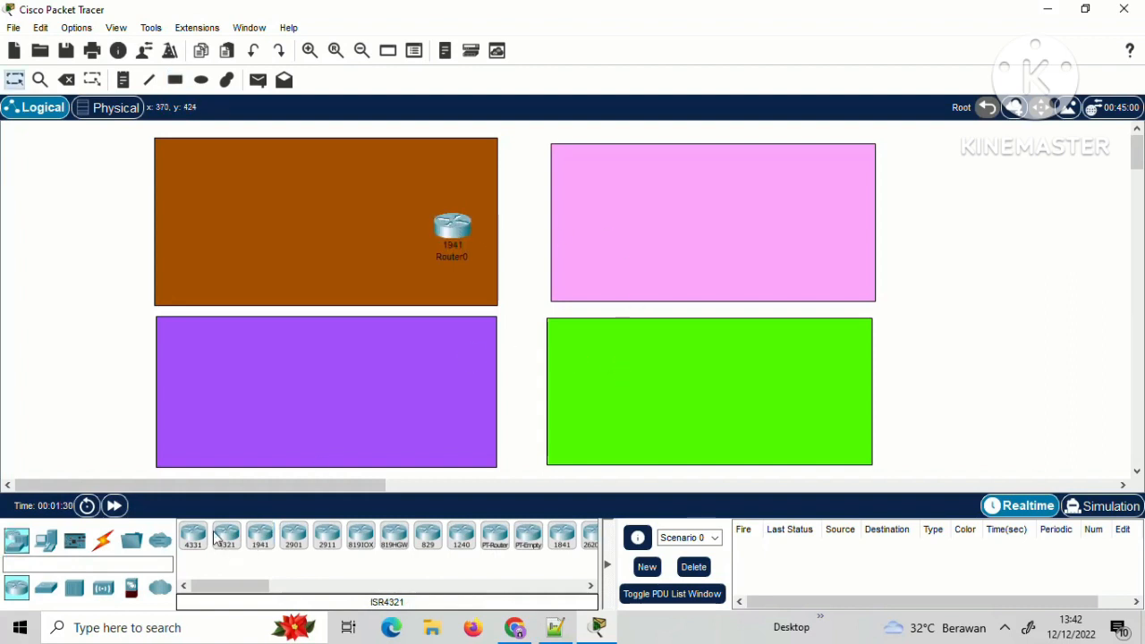
pyautogui.click(258, 536)
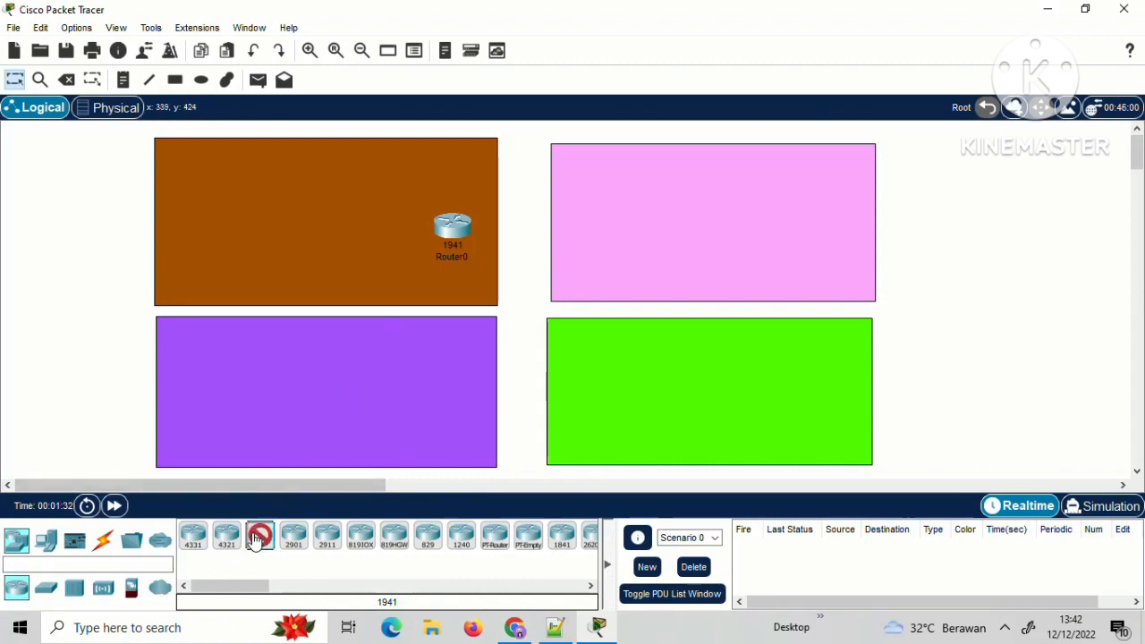
pyautogui.click(582, 232)
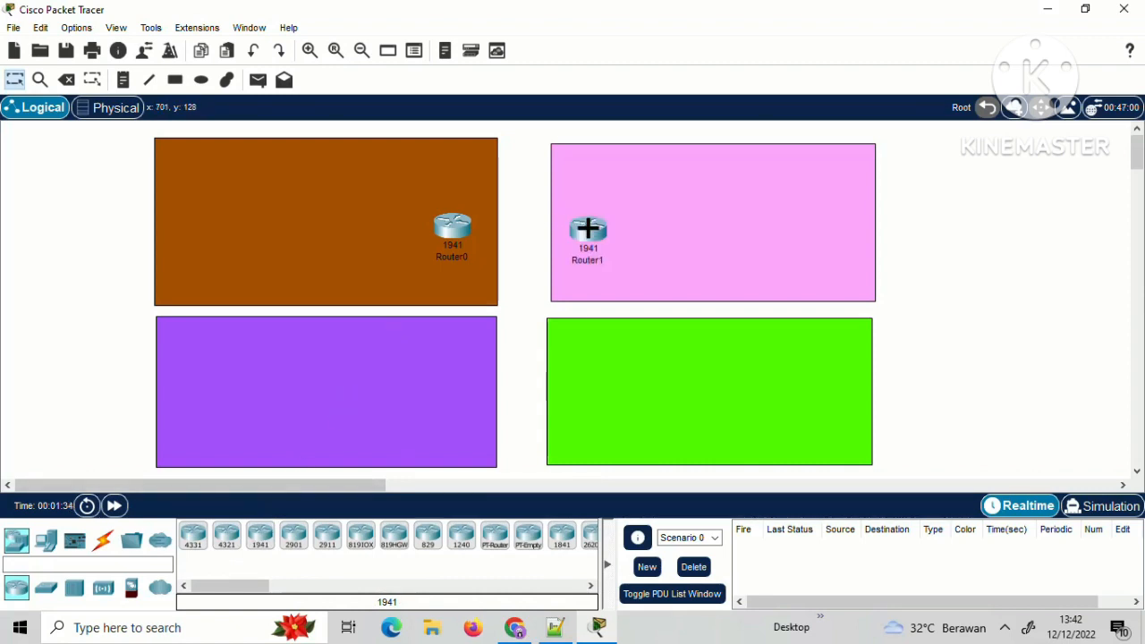
pyautogui.click(261, 545)
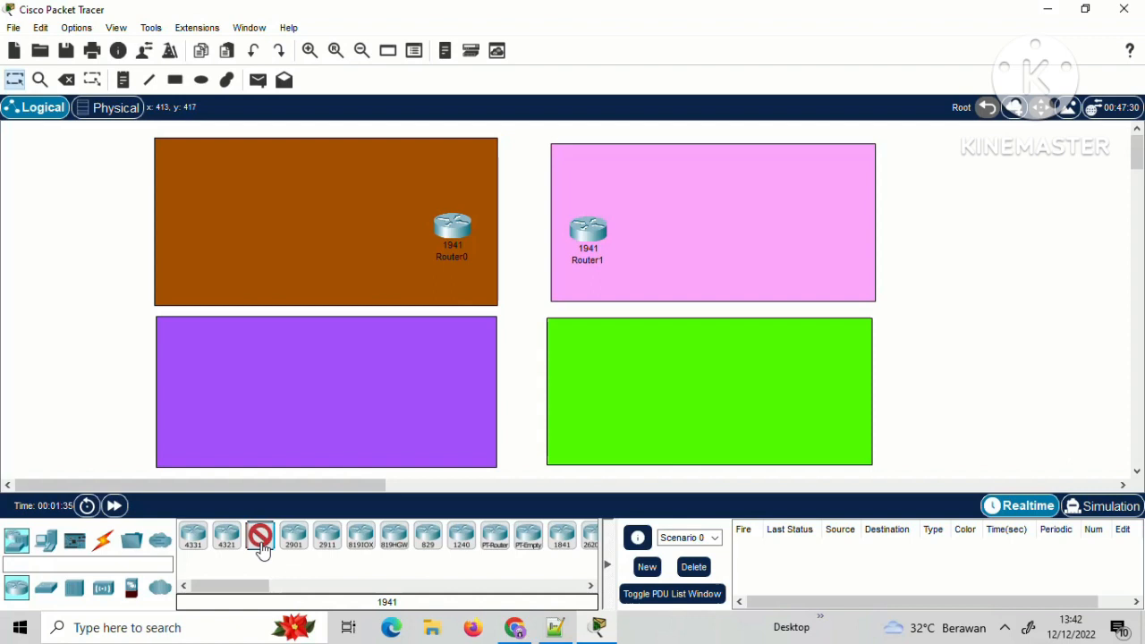
pyautogui.click(586, 394)
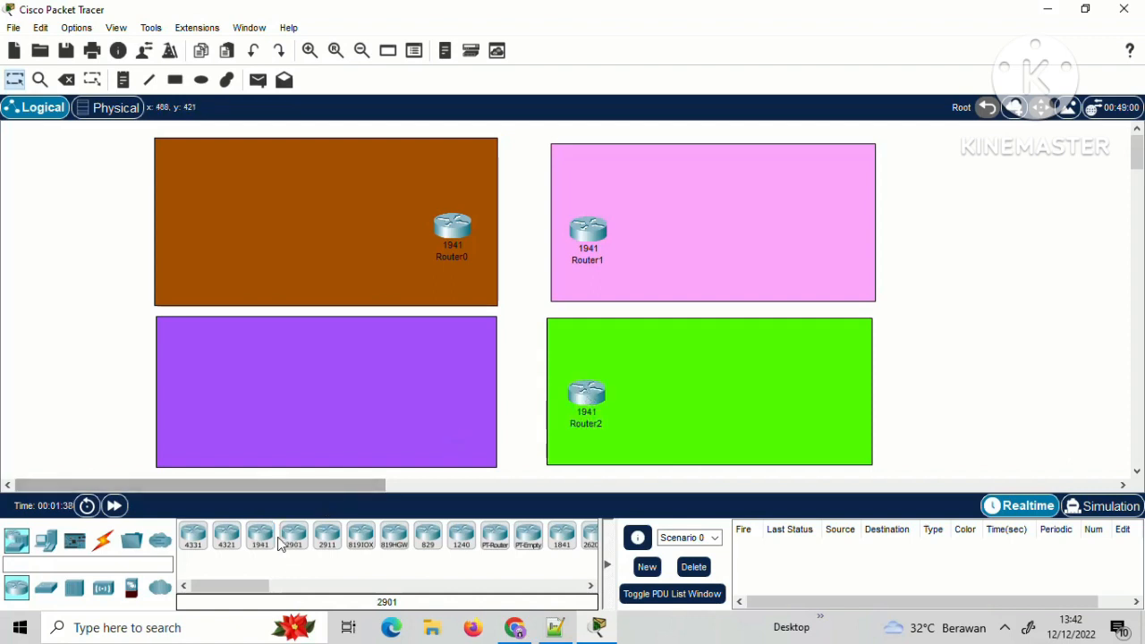
pyautogui.click(260, 536)
pyautogui.click(454, 395)
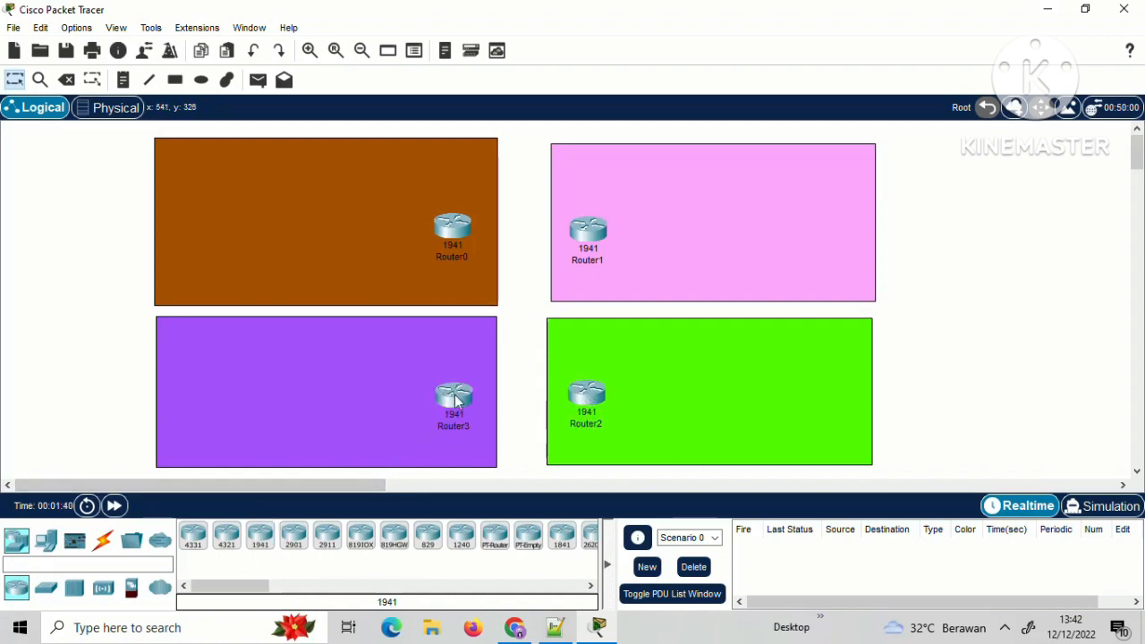
# Place one 2960 switch next to the router in each of the brown, pink, green and purple areas.
pyautogui.click(49, 586)
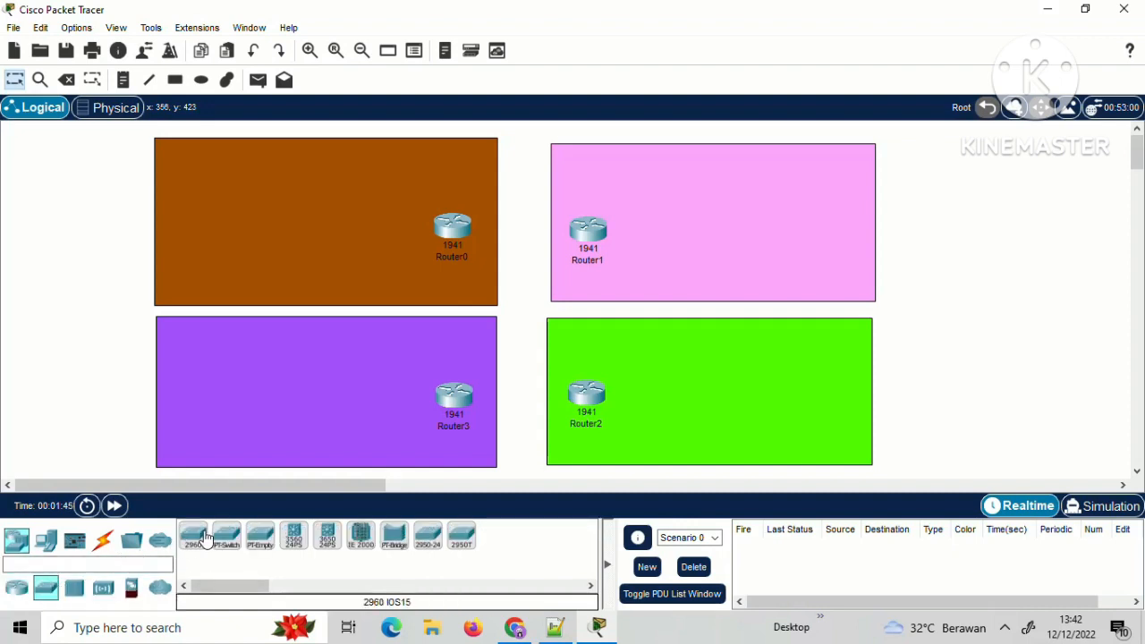
pyautogui.click(205, 535)
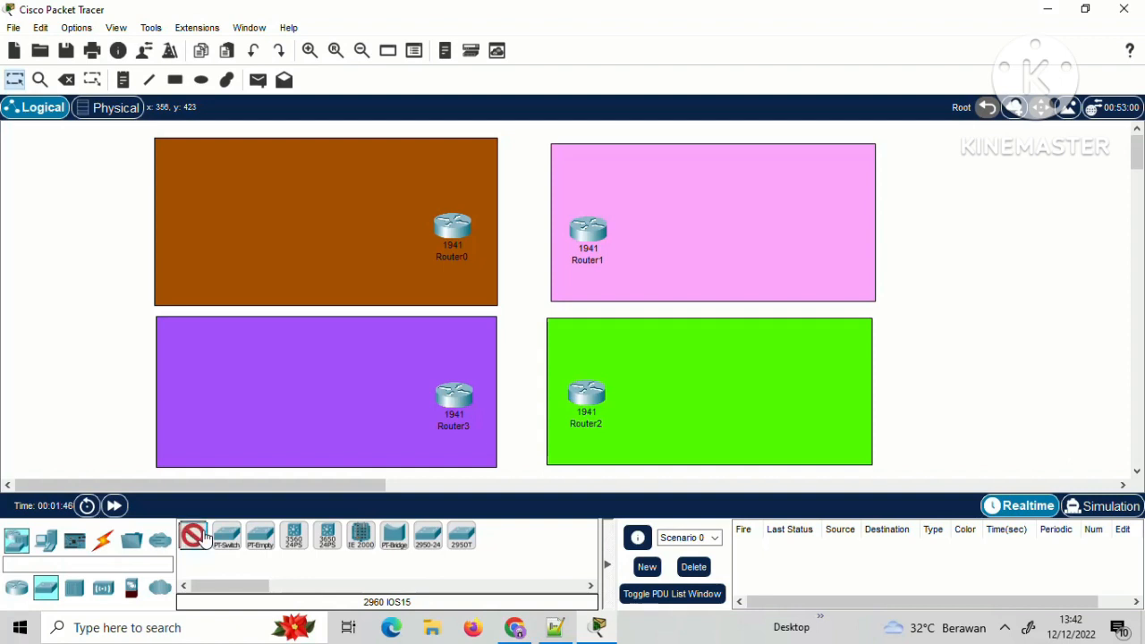
pyautogui.click(369, 227)
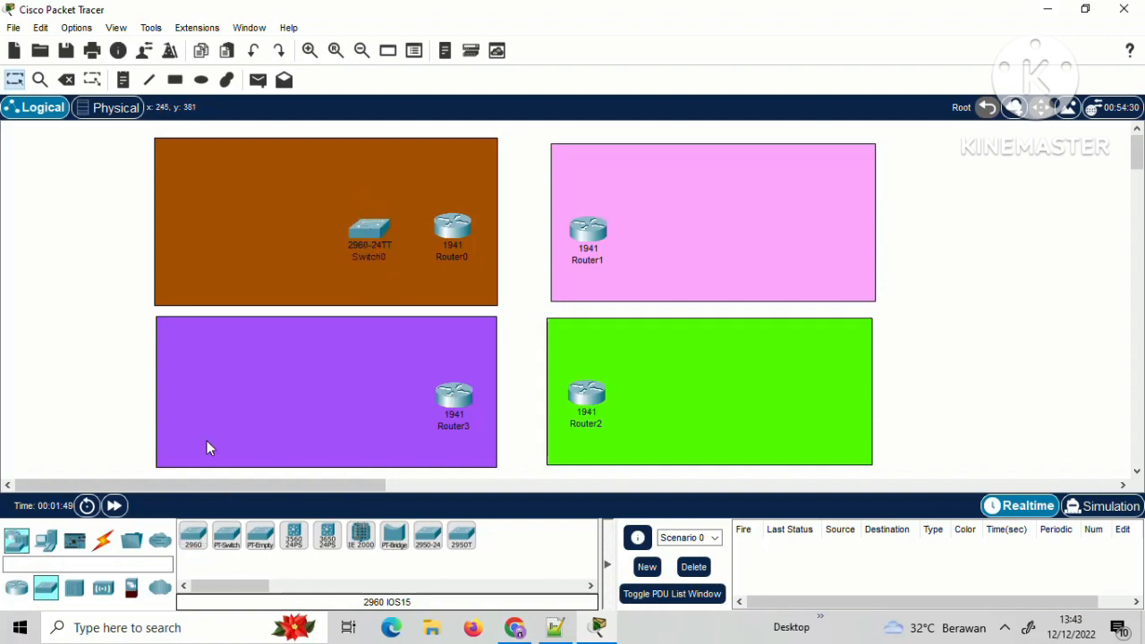
pyautogui.click(193, 535)
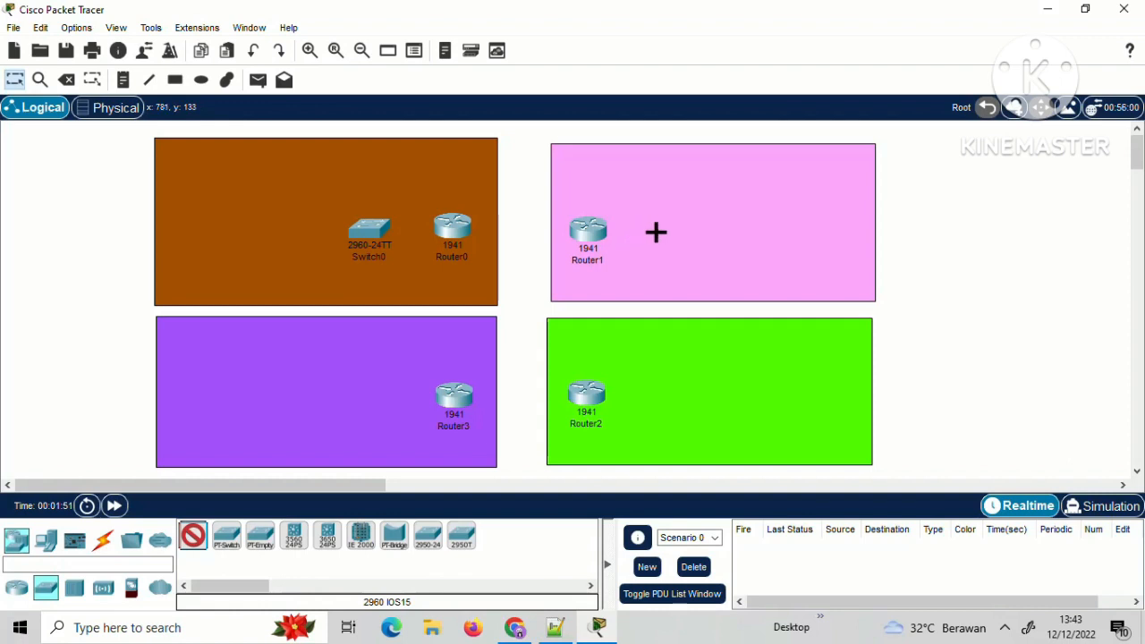
pyautogui.click(659, 230)
pyautogui.click(193, 535)
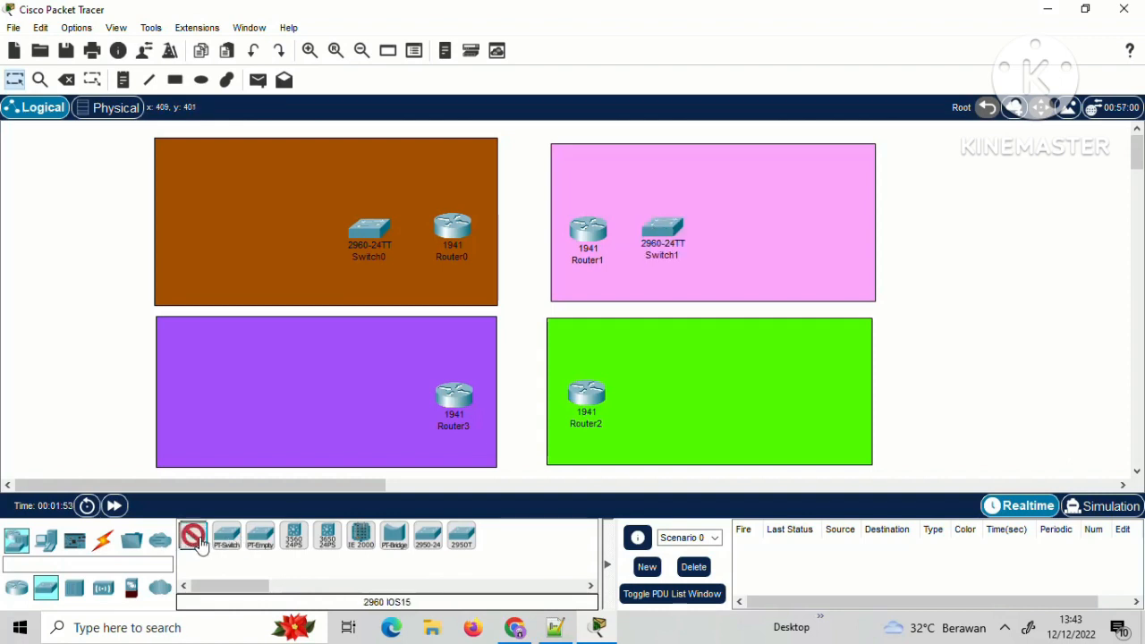
pyautogui.click(653, 390)
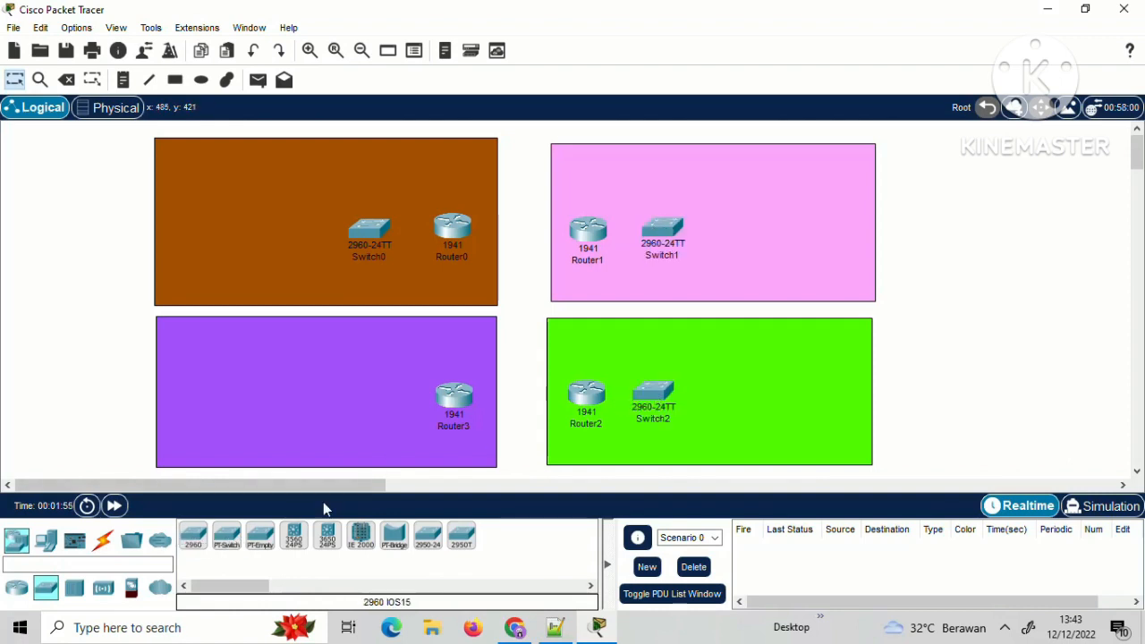
pyautogui.click(195, 537)
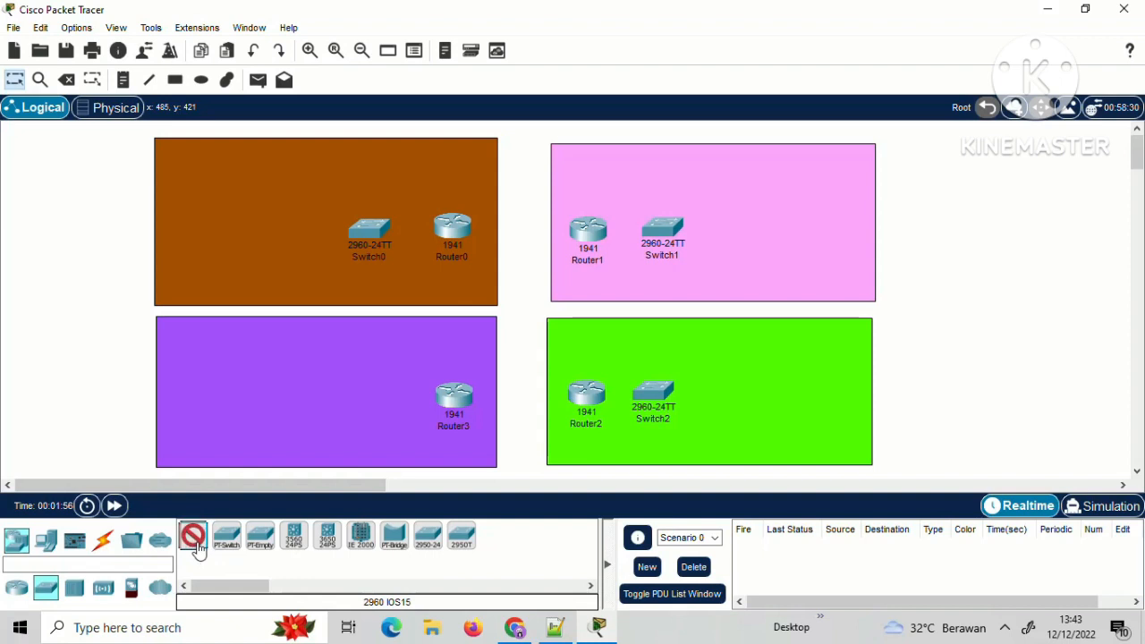
pyautogui.click(378, 391)
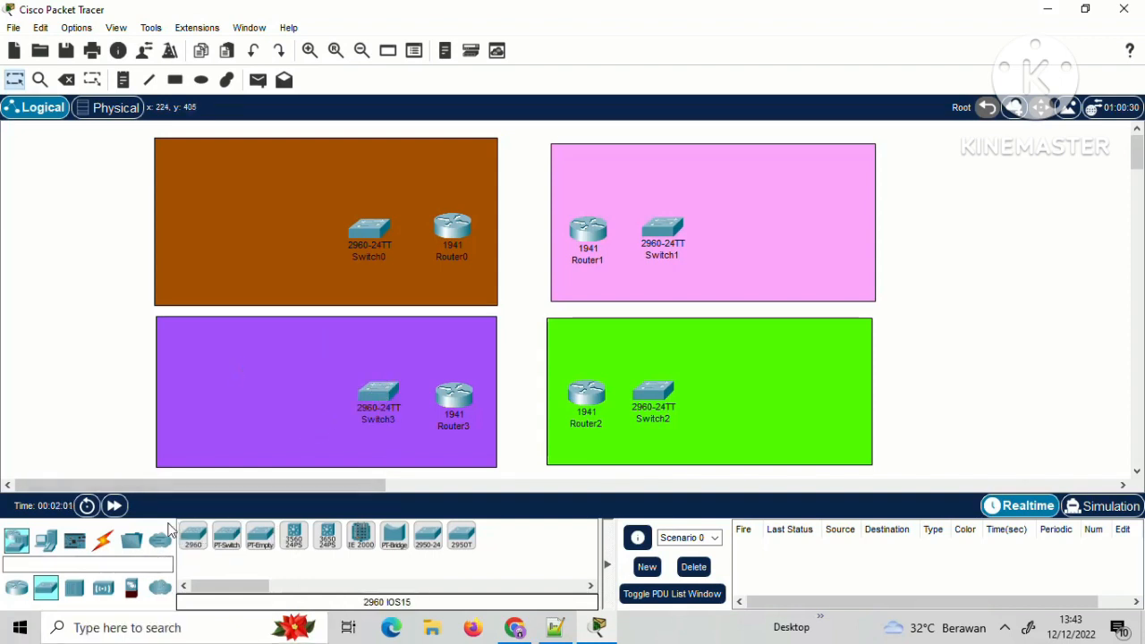
# Place four PCs in the brown area, arranged in an arc on the far side of its switch from the router.
pyautogui.click(50, 542)
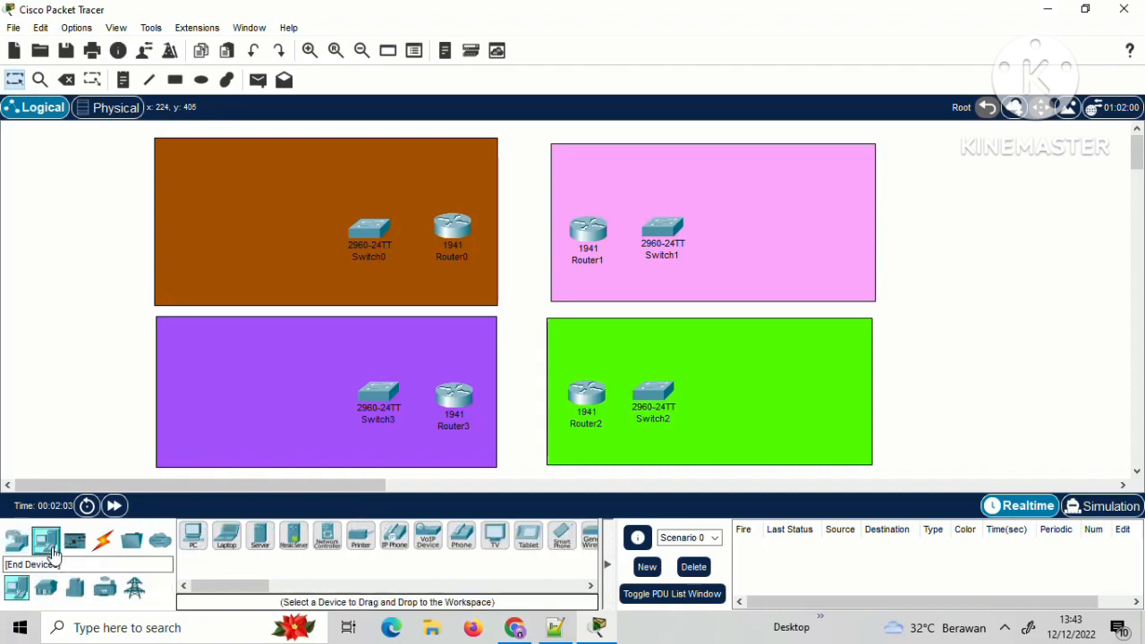
pyautogui.click(193, 535)
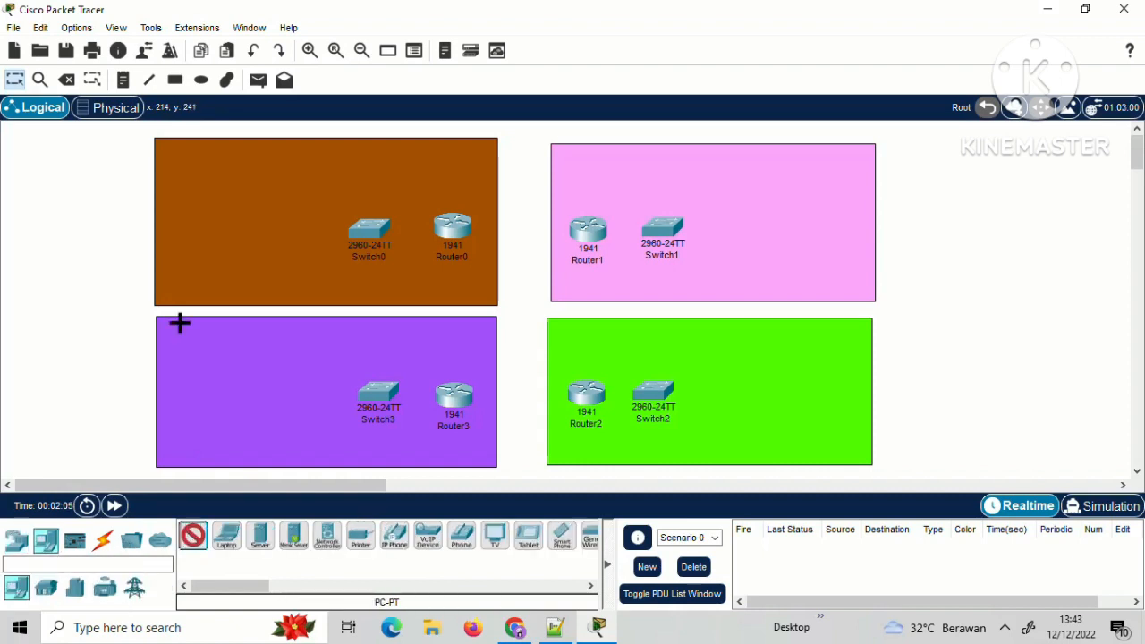
pyautogui.click(247, 152)
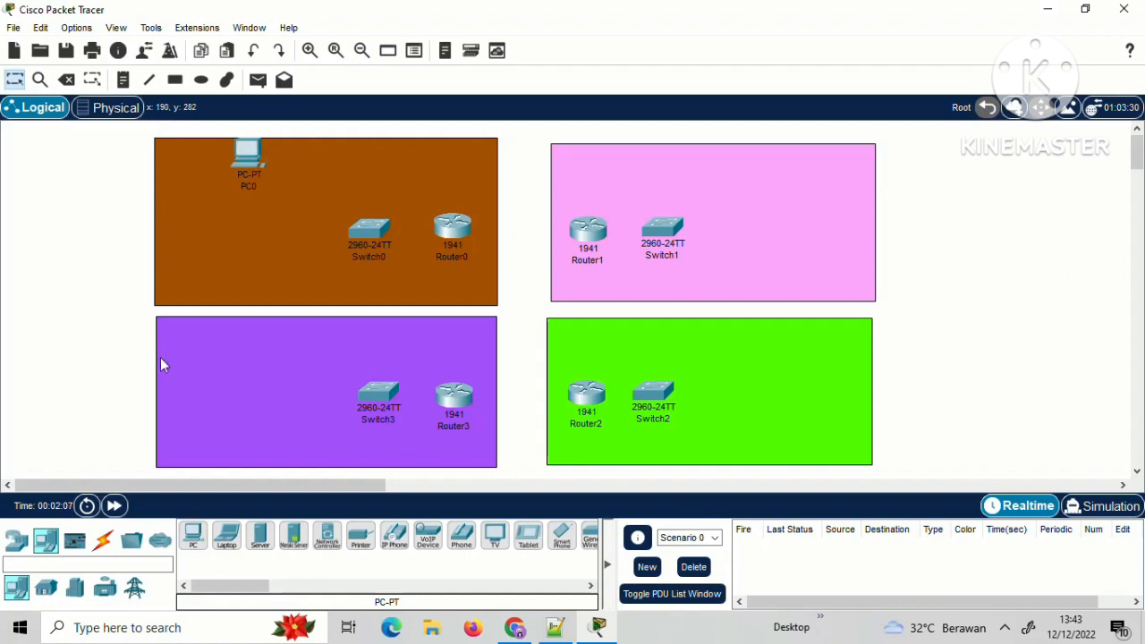
pyautogui.click(193, 535)
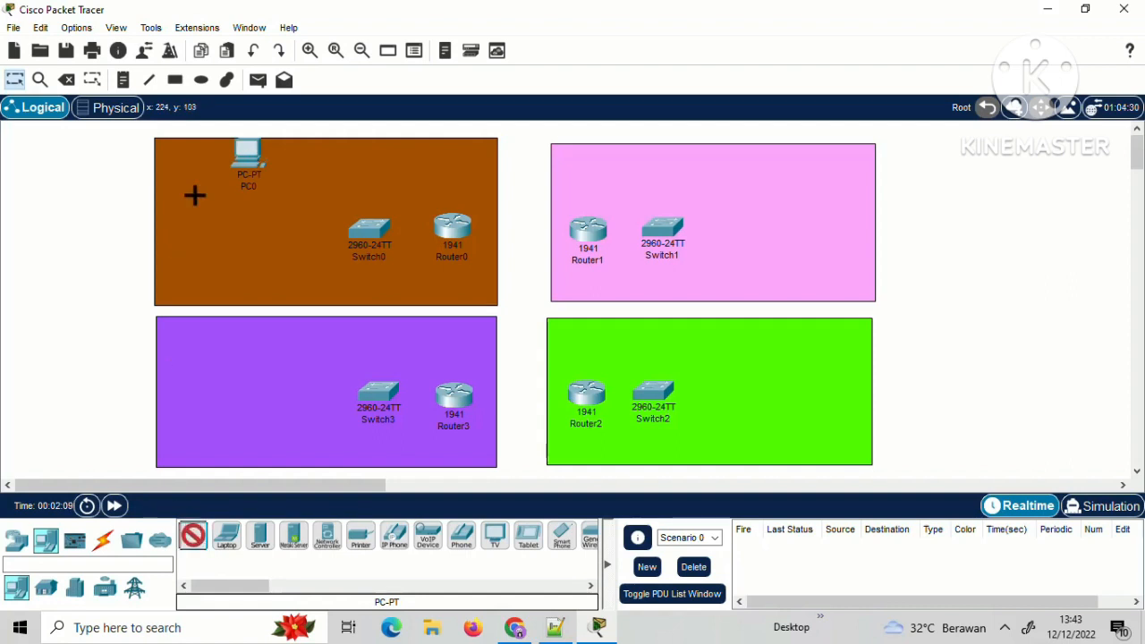
pyautogui.click(197, 168)
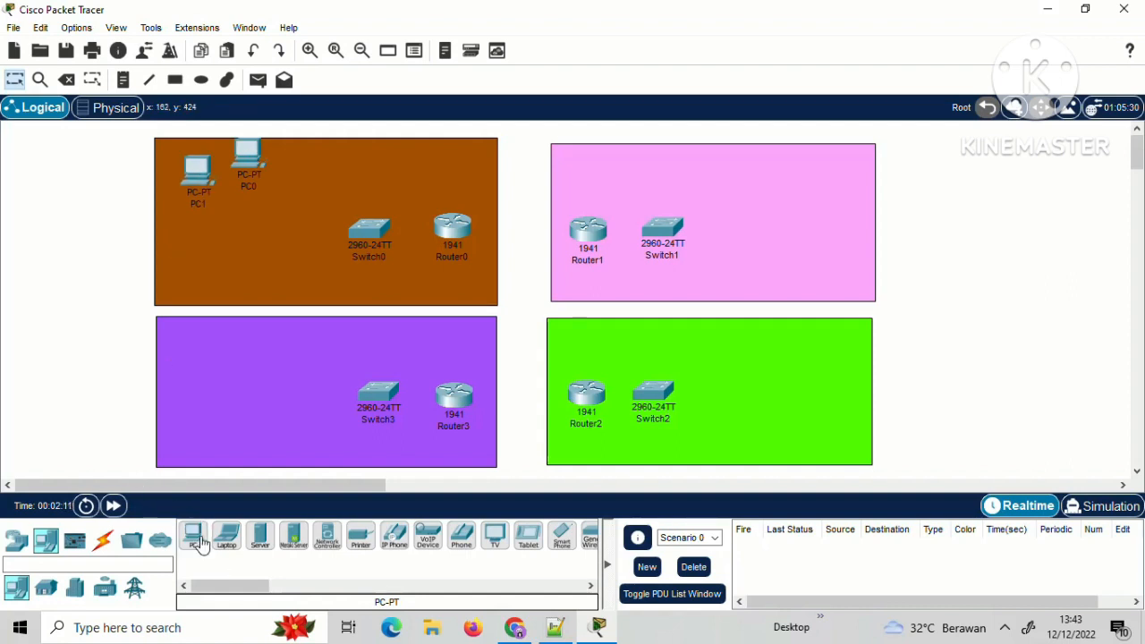
pyautogui.click(193, 536)
pyautogui.click(180, 225)
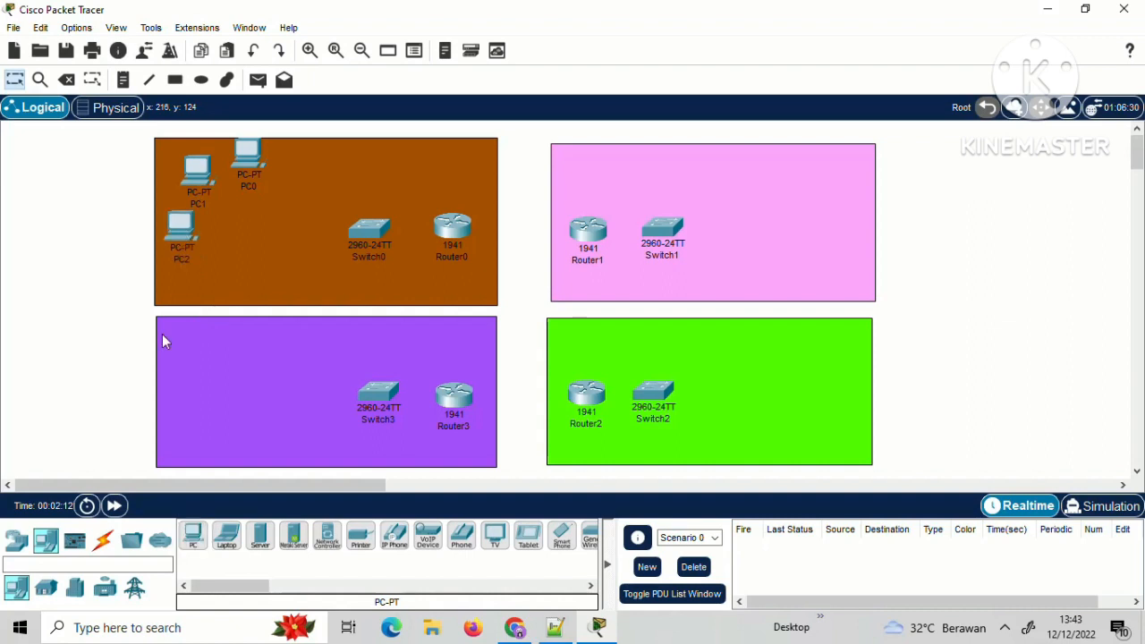
pyautogui.click(191, 534)
pyautogui.click(199, 268)
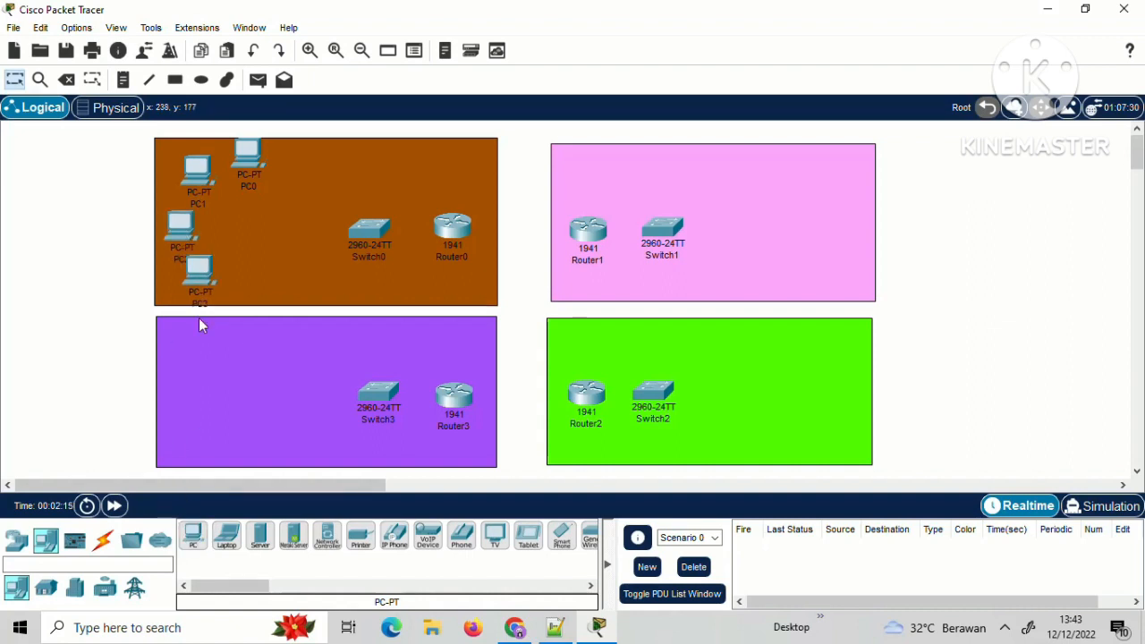
# Add a fifth PC at the lower end of the brown area's PC arc and nudge the neighbouring PC slightly.
pyautogui.click(240, 269)
pyautogui.moveTo(211, 284); pyautogui.dragTo(213, 280)
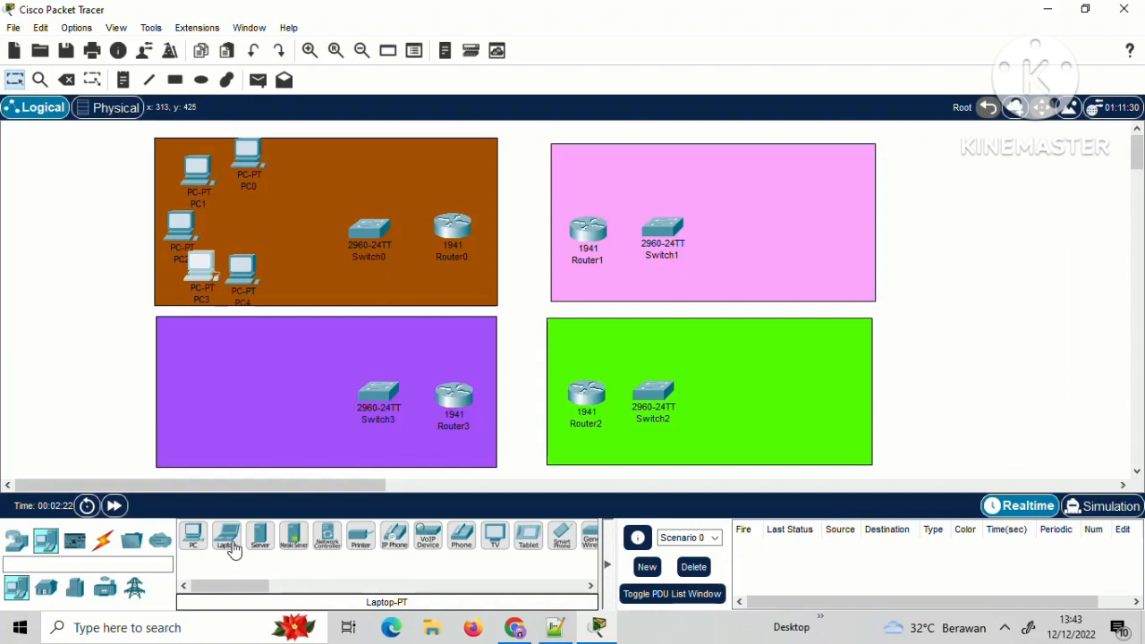
# Place a server in the brown area above the router and move the area's switch closer to the PCs.
pyautogui.moveTo(256, 543); pyautogui.dragTo(397, 163)
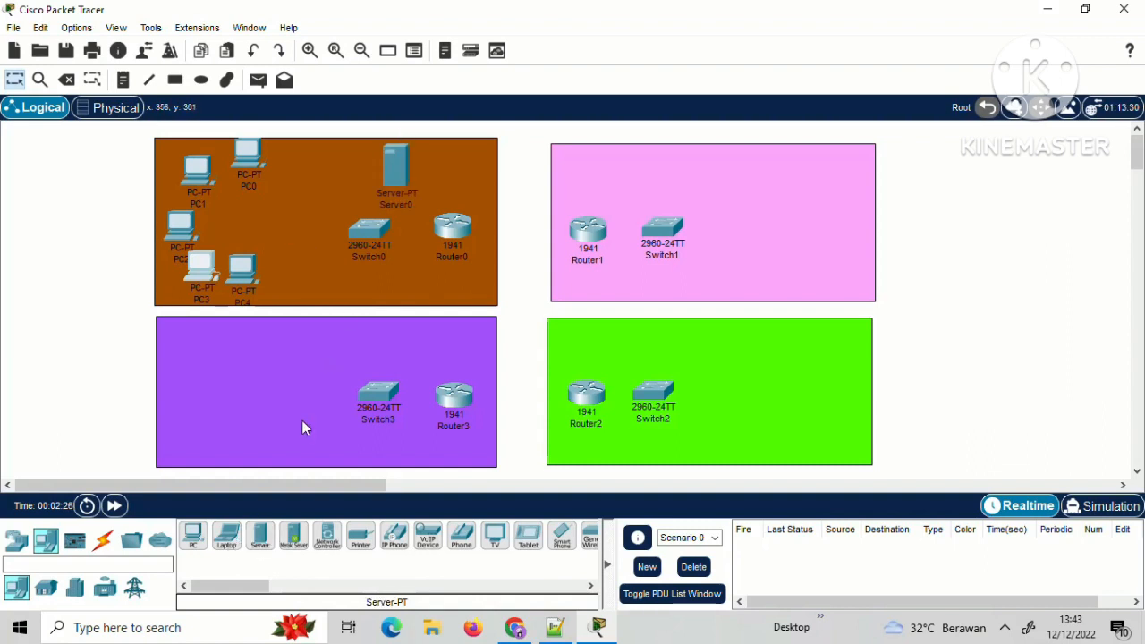
pyautogui.moveTo(369, 234); pyautogui.dragTo(313, 216)
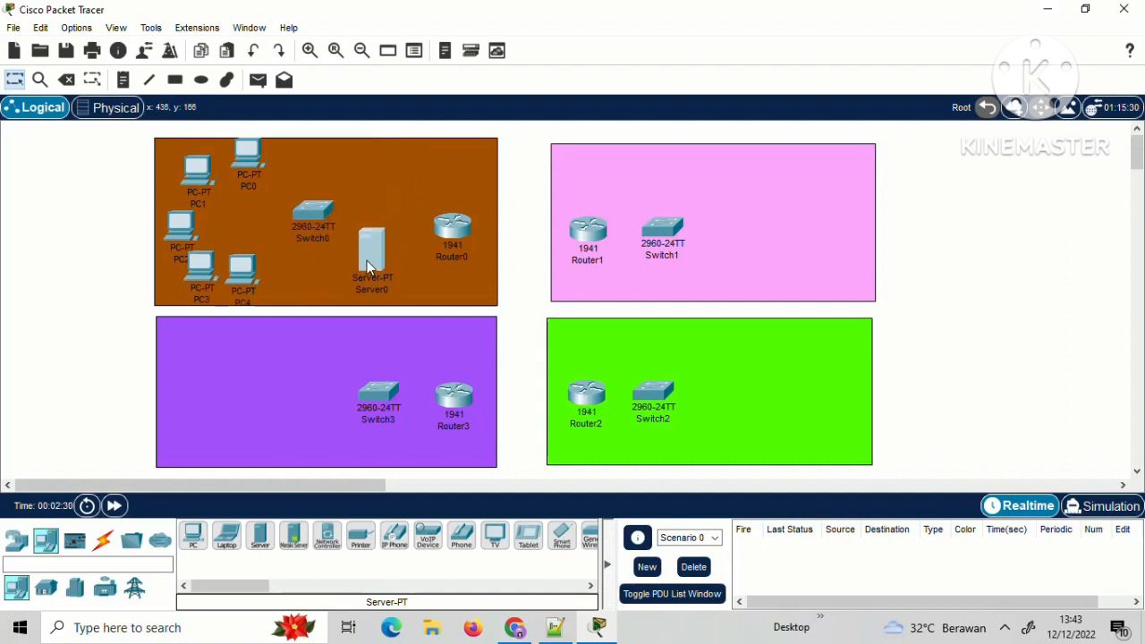
pyautogui.moveTo(367, 267); pyautogui.dragTo(394, 188)
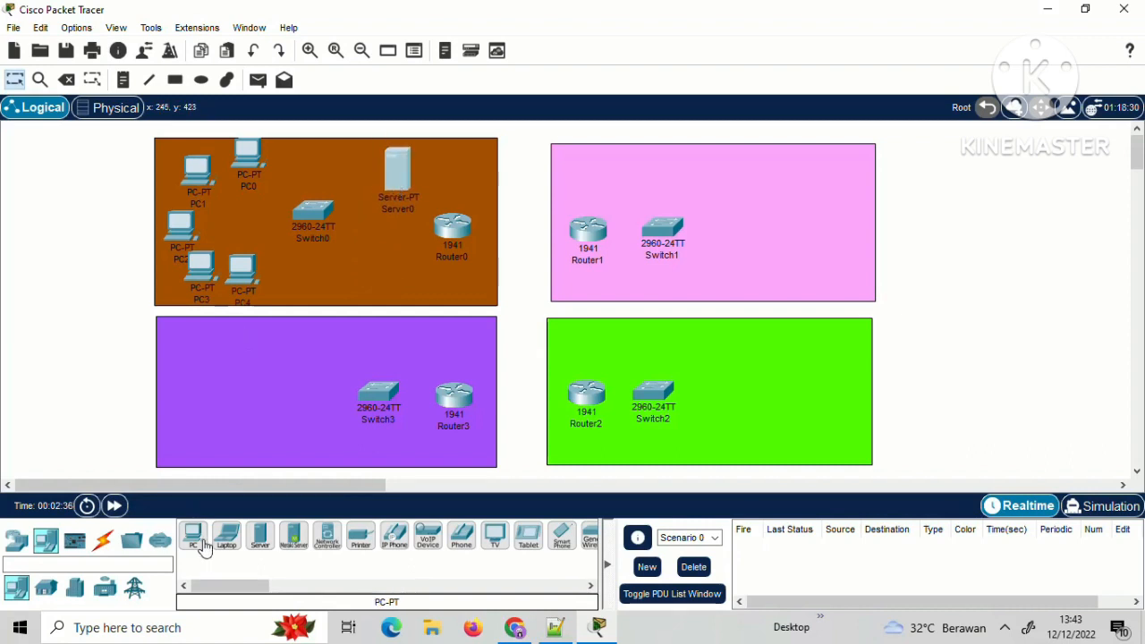
# Place five PCs in the pink area, arranged in an arc on the far side of its switch from the router.
pyautogui.click(194, 535)
pyautogui.click(745, 162)
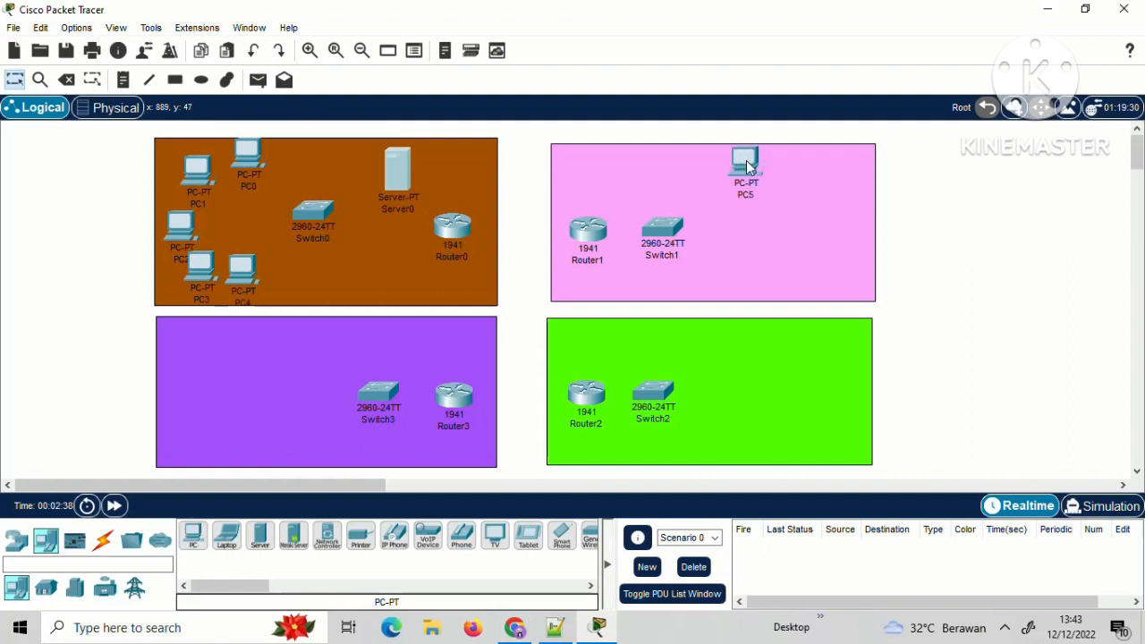
pyautogui.keyDown('ctrl'); pyautogui.click(194, 535); pyautogui.keyUp('ctrl')
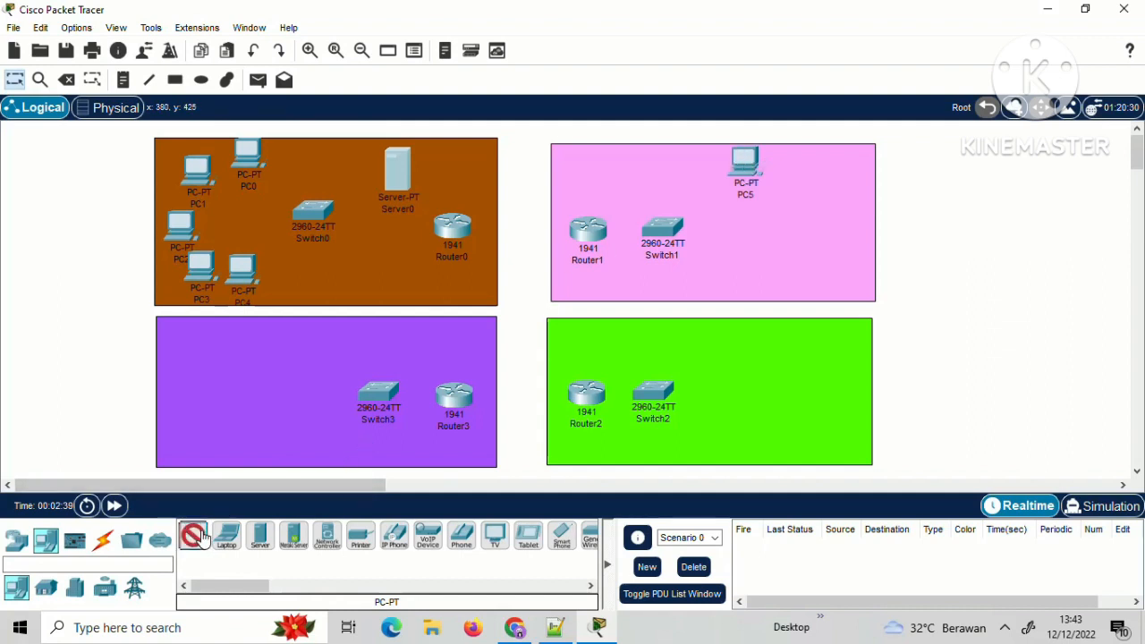
pyautogui.click(806, 170)
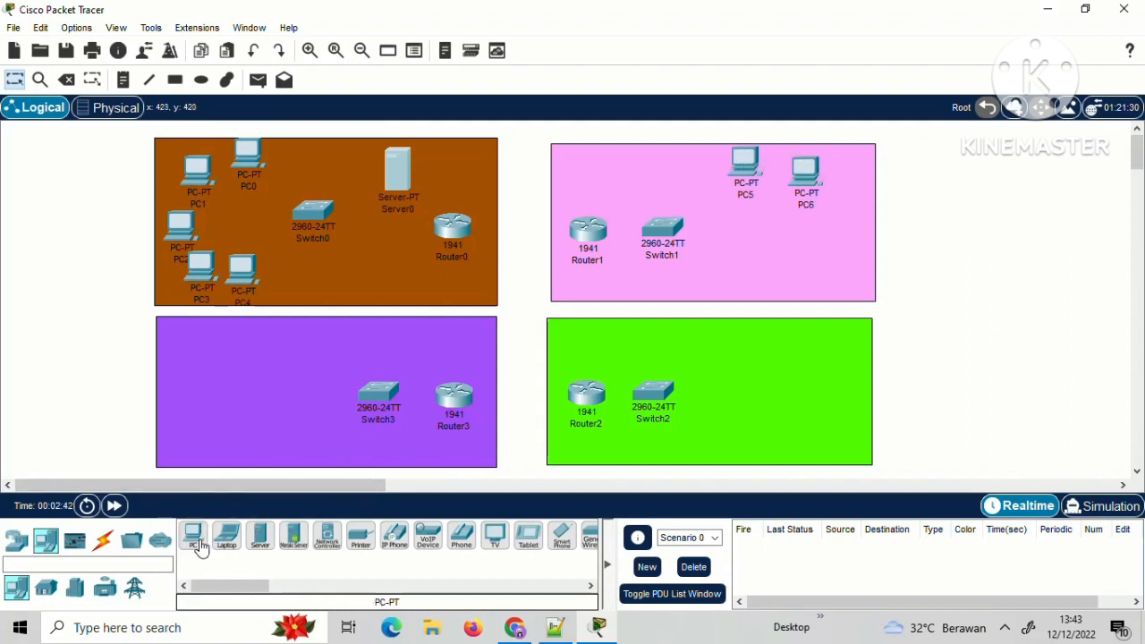
pyautogui.click(194, 537)
pyautogui.click(823, 231)
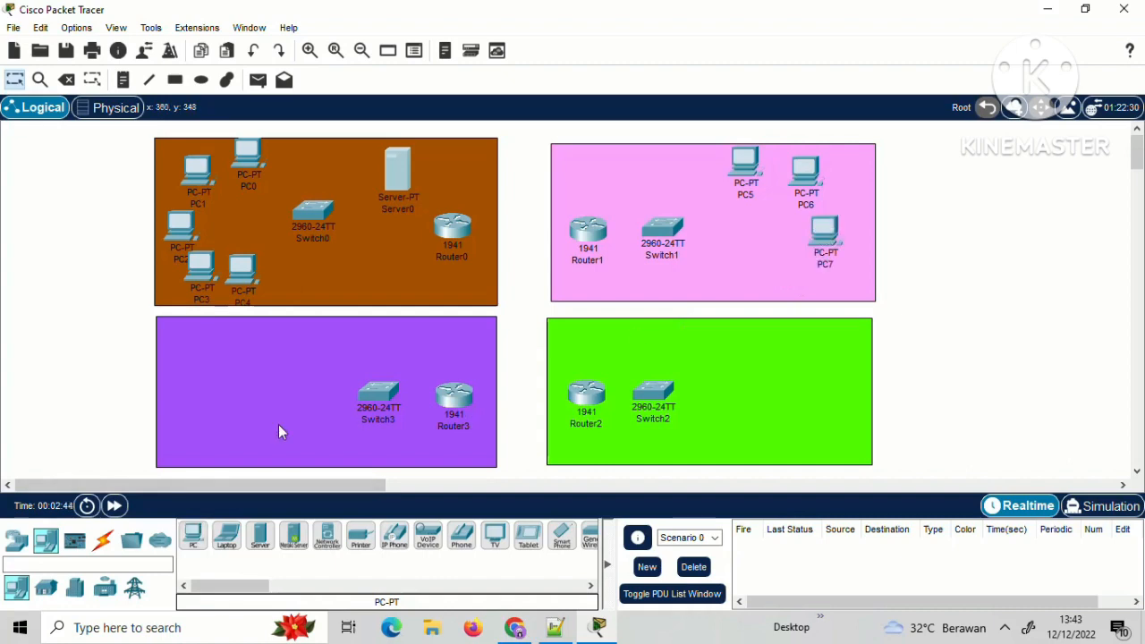
pyautogui.click(193, 535)
pyautogui.click(780, 267)
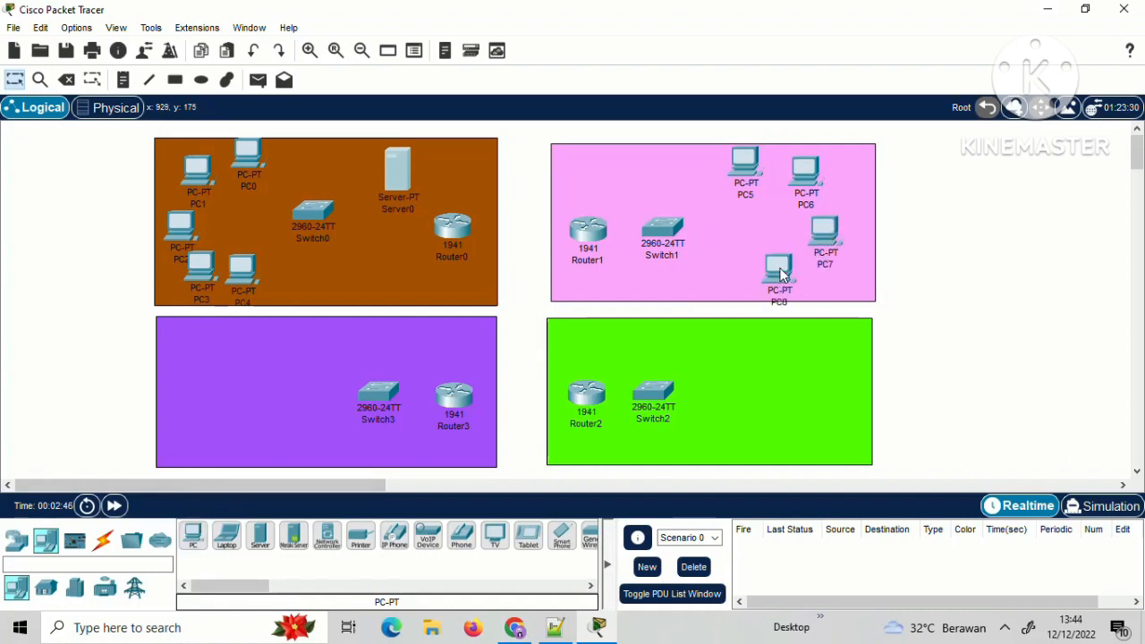
pyautogui.click(202, 534)
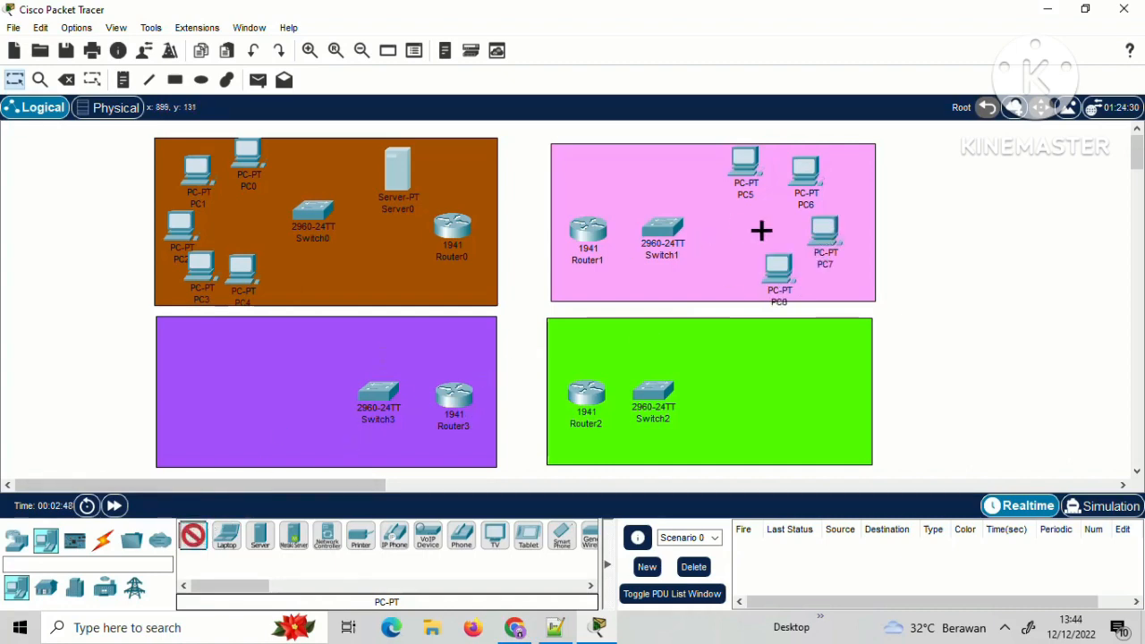
pyautogui.click(726, 273)
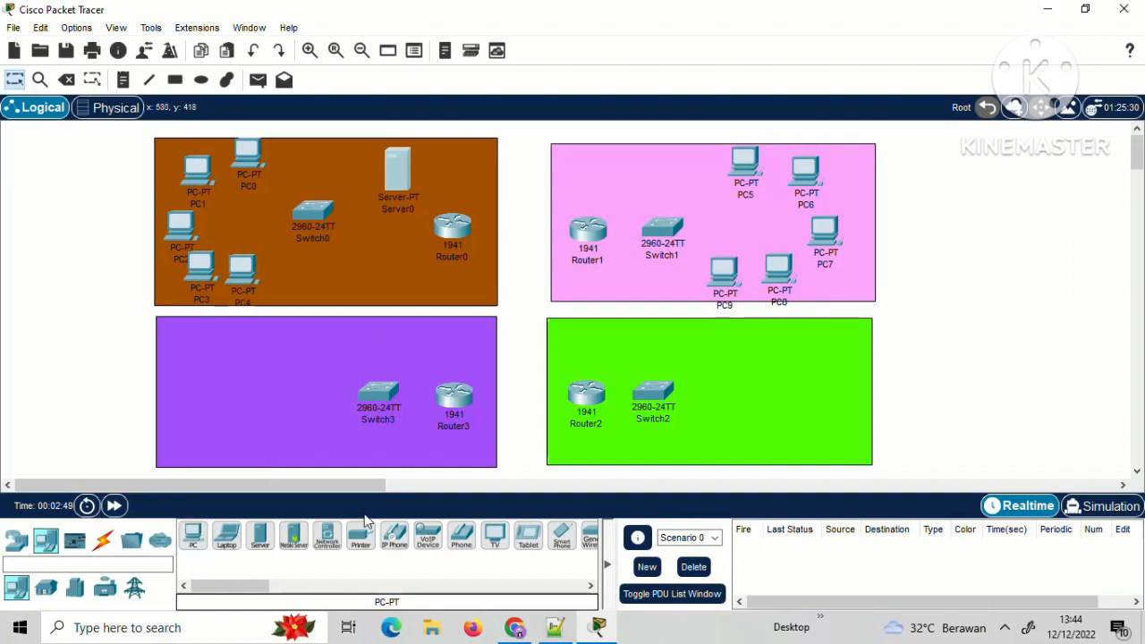
# Place five laptops in an arc beyond the green area's switch, and a server above its router.
pyautogui.click(224, 535)
pyautogui.click(753, 345)
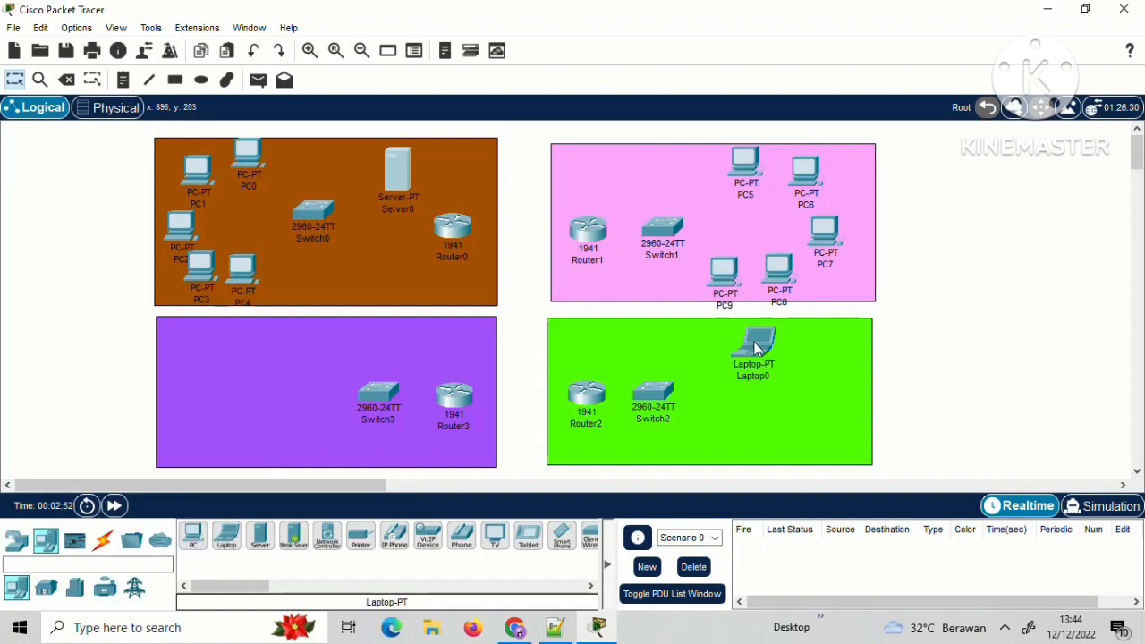
pyautogui.click(814, 354)
pyautogui.click(228, 542)
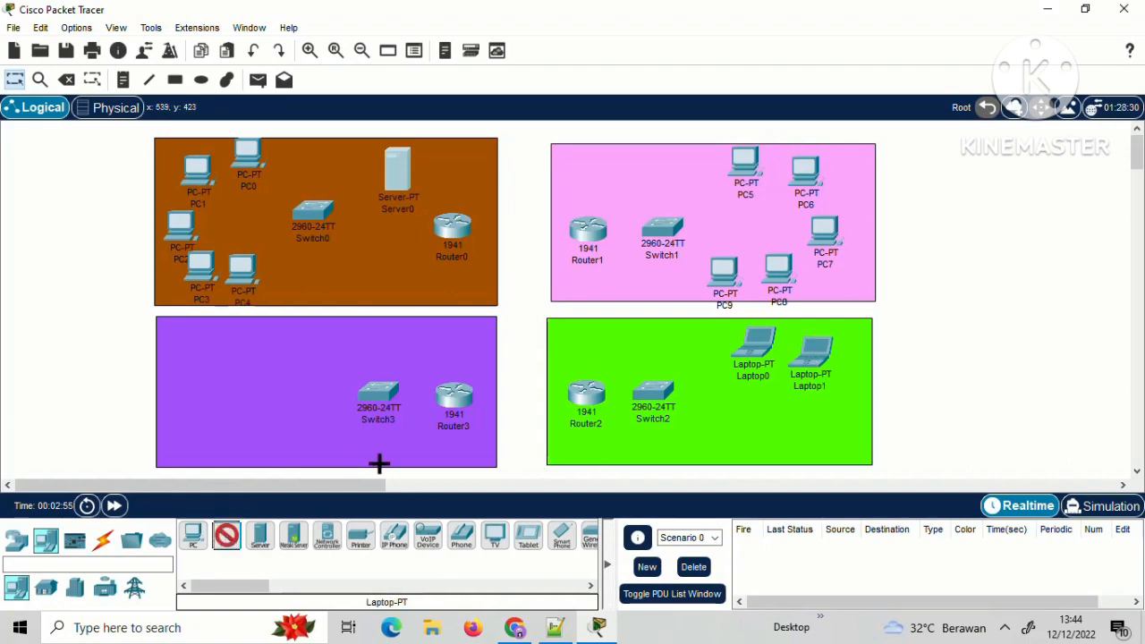
pyautogui.click(828, 407)
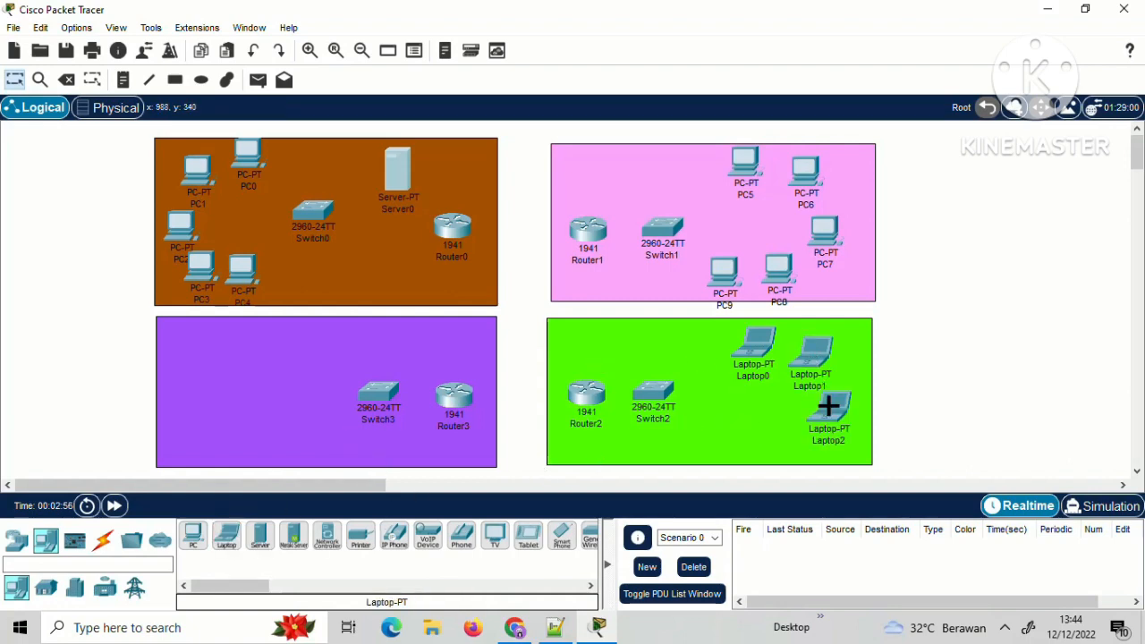
pyautogui.click(228, 537)
pyautogui.click(775, 434)
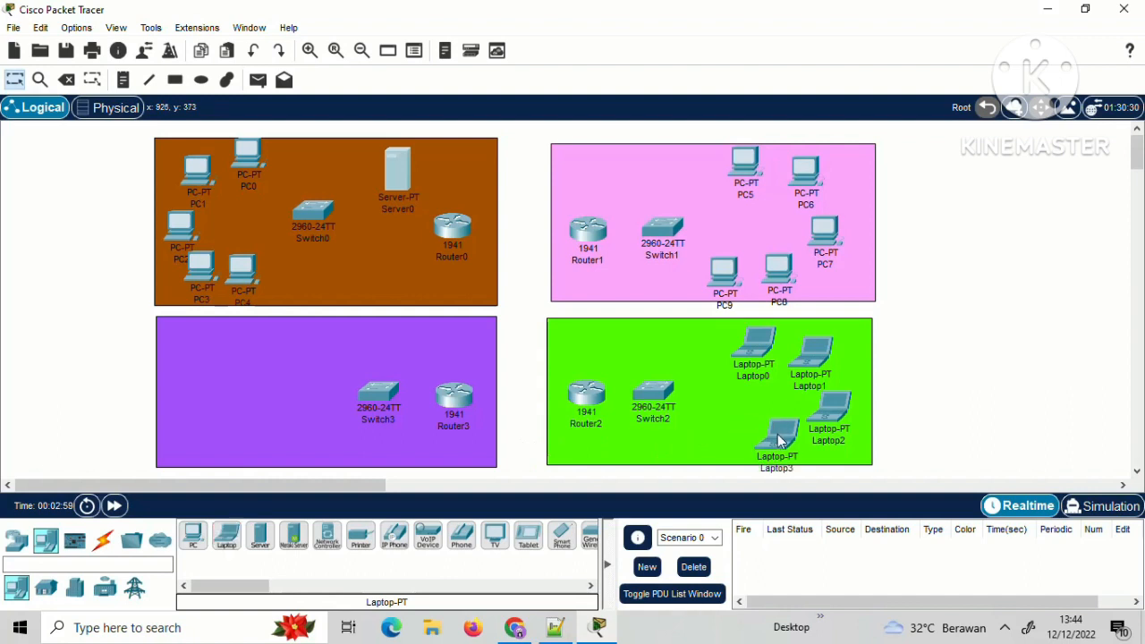
pyautogui.click(228, 537)
pyautogui.click(729, 434)
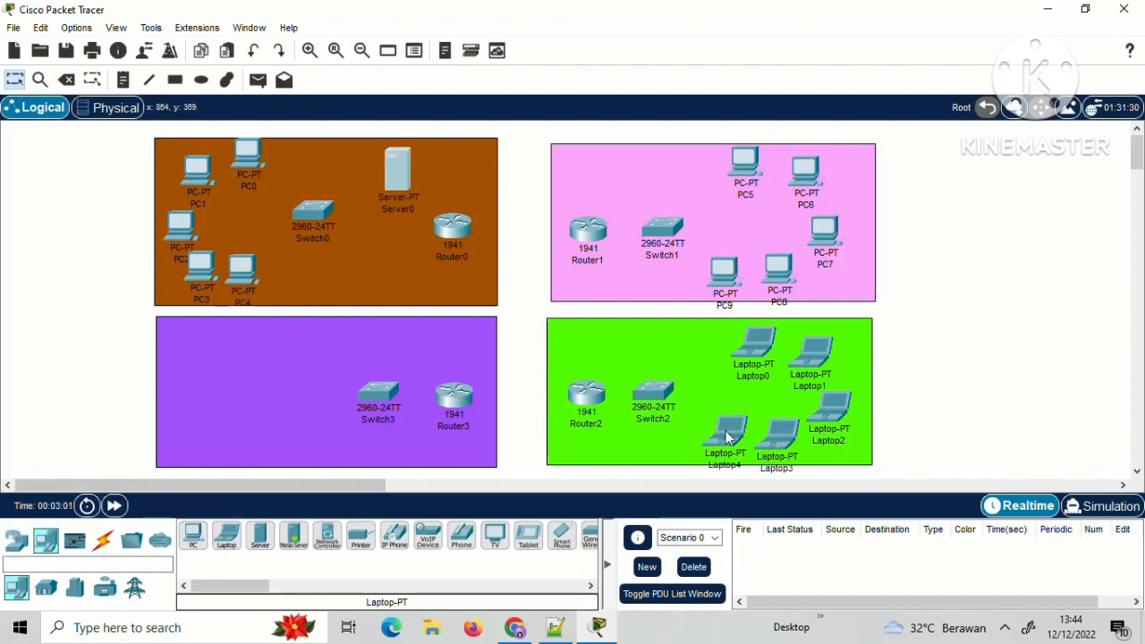
pyautogui.click(260, 537)
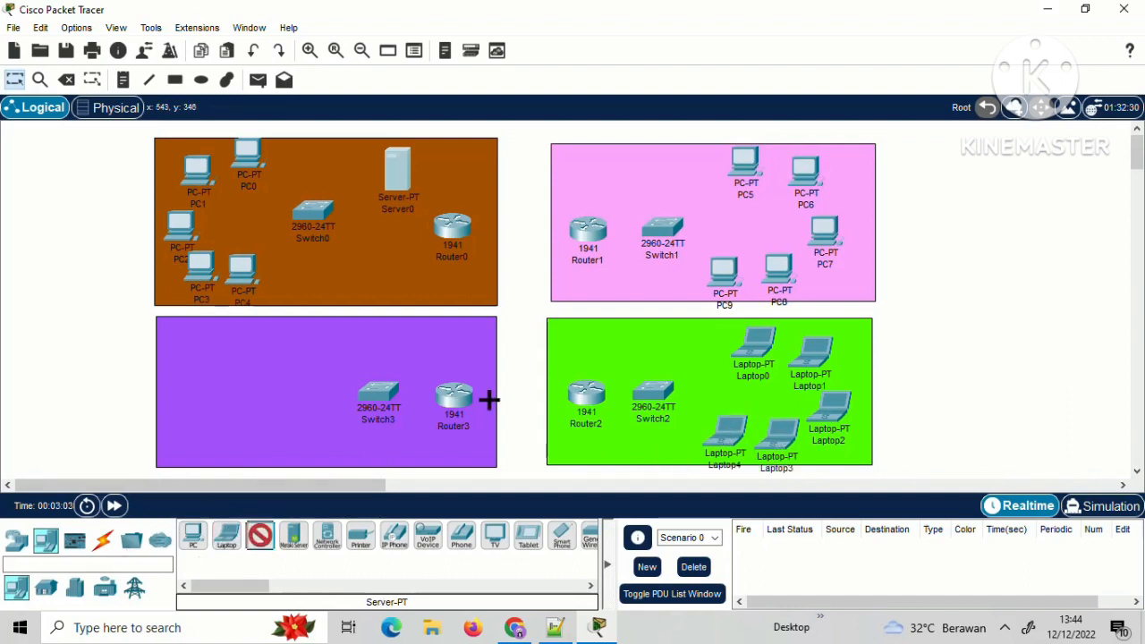
pyautogui.click(614, 344)
# Place five laptops in an arc along the purple area's outer side, and a server above its switch.
pyautogui.click(227, 537)
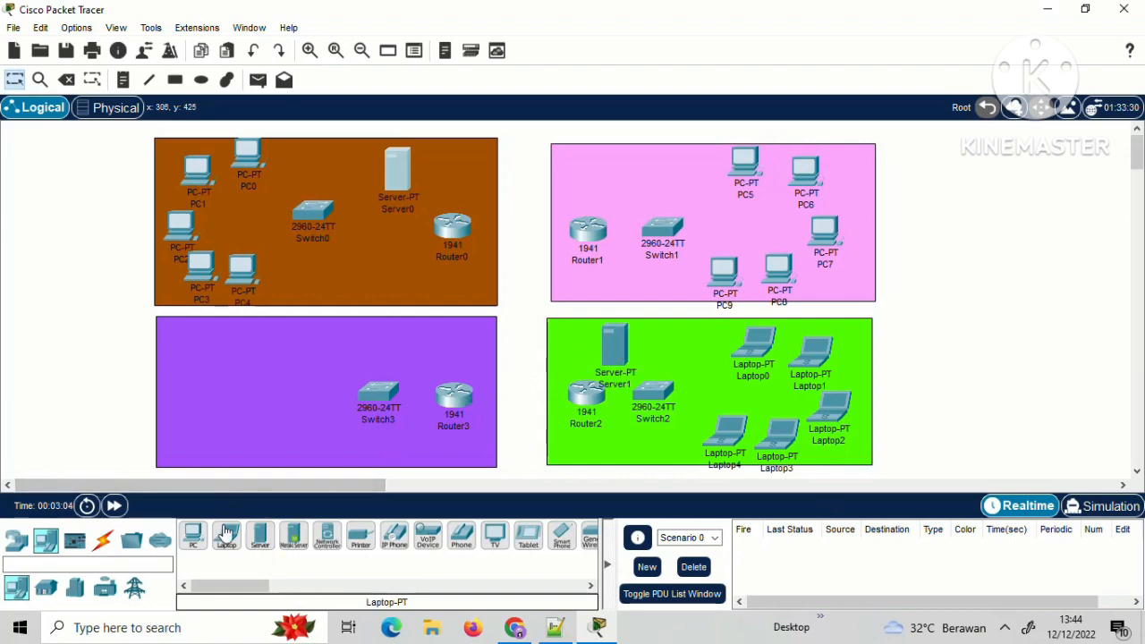
pyautogui.click(263, 327)
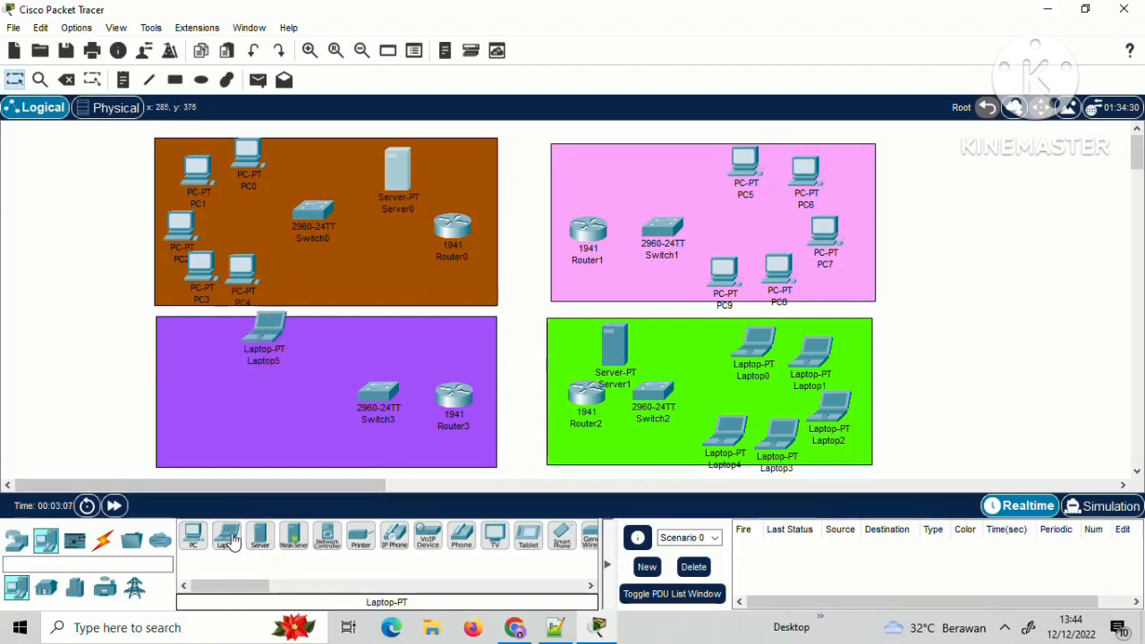
pyautogui.click(227, 537)
pyautogui.click(212, 332)
pyautogui.click(228, 537)
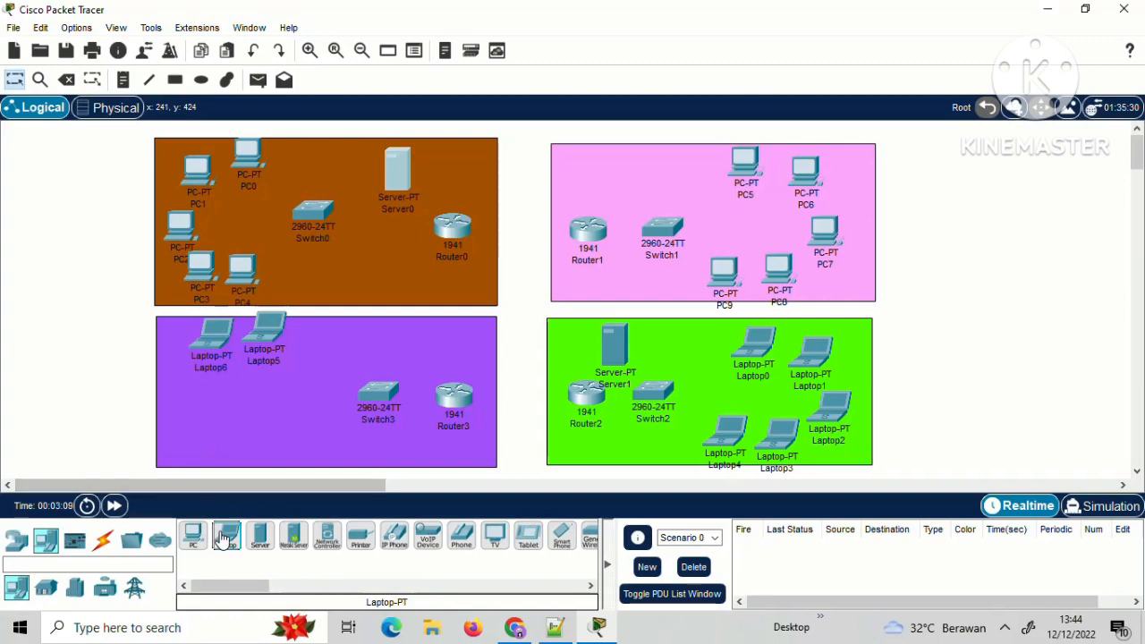
pyautogui.click(180, 391)
pyautogui.click(228, 537)
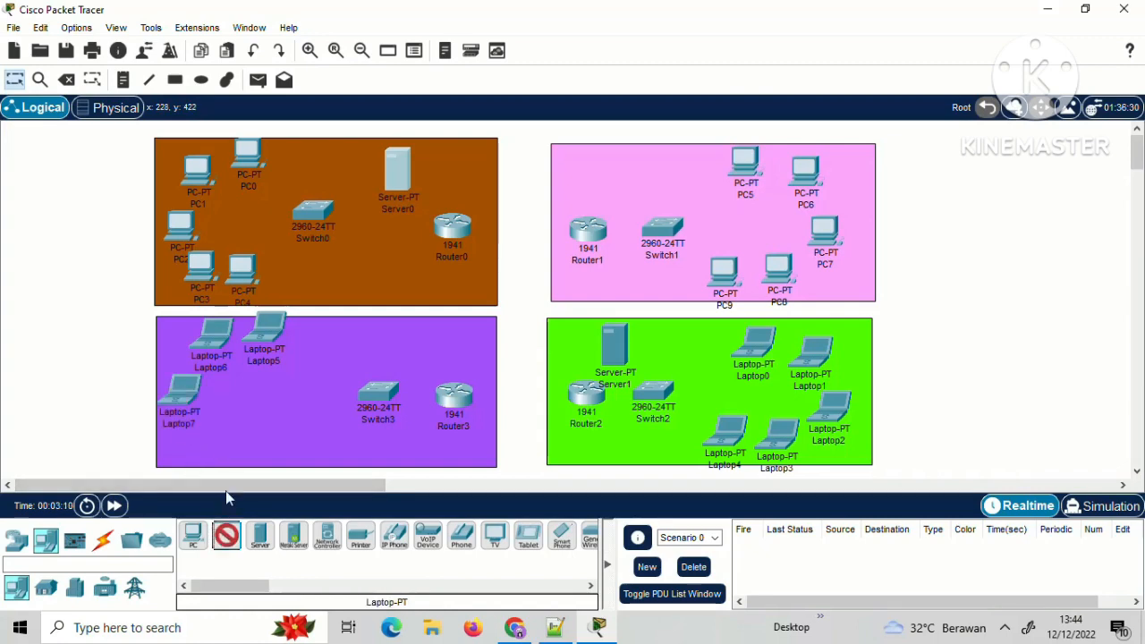
pyautogui.click(218, 449)
pyautogui.click(227, 536)
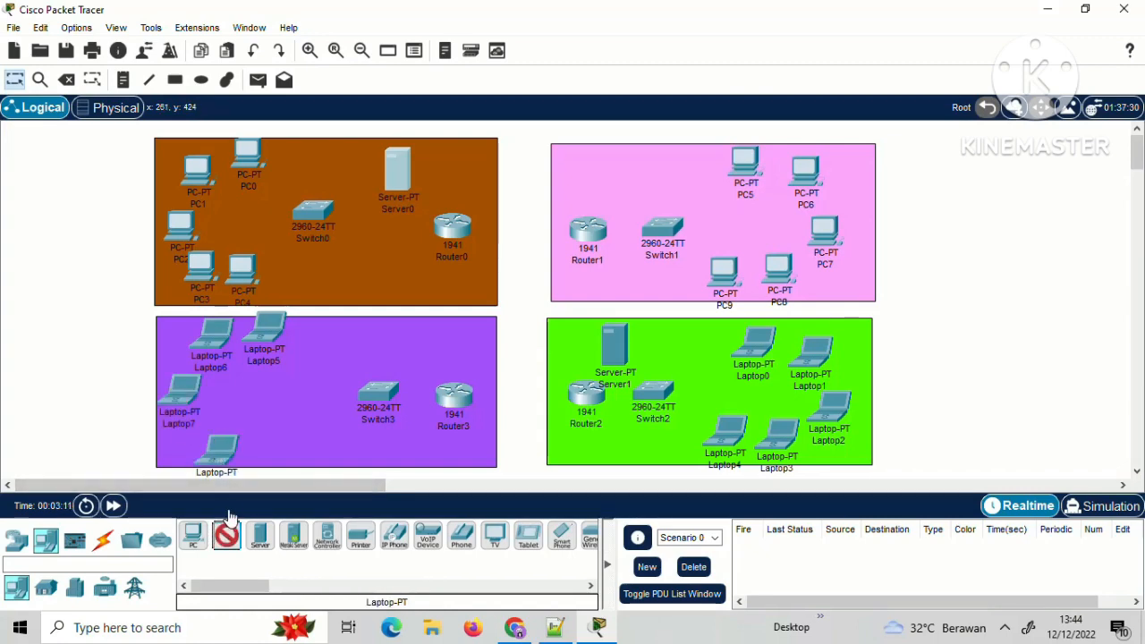
pyautogui.click(269, 445)
pyautogui.click(260, 535)
pyautogui.click(394, 344)
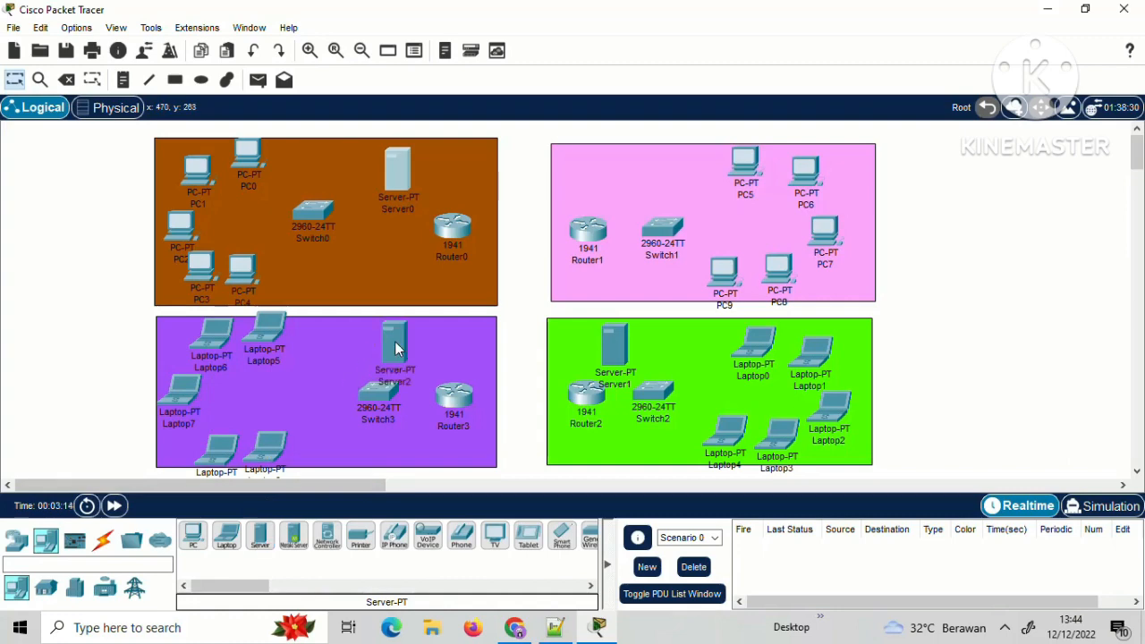
# Shift the uppermost and lowest laptops in the purple area inward so they and their labels fit inside the rectangle.
pyautogui.moveTo(224, 444); pyautogui.dragTo(226, 425)
pyautogui.moveTo(280, 340); pyautogui.dragTo(275, 349)
pyautogui.moveTo(273, 440); pyautogui.dragTo(285, 426)
pyautogui.click(212, 441)
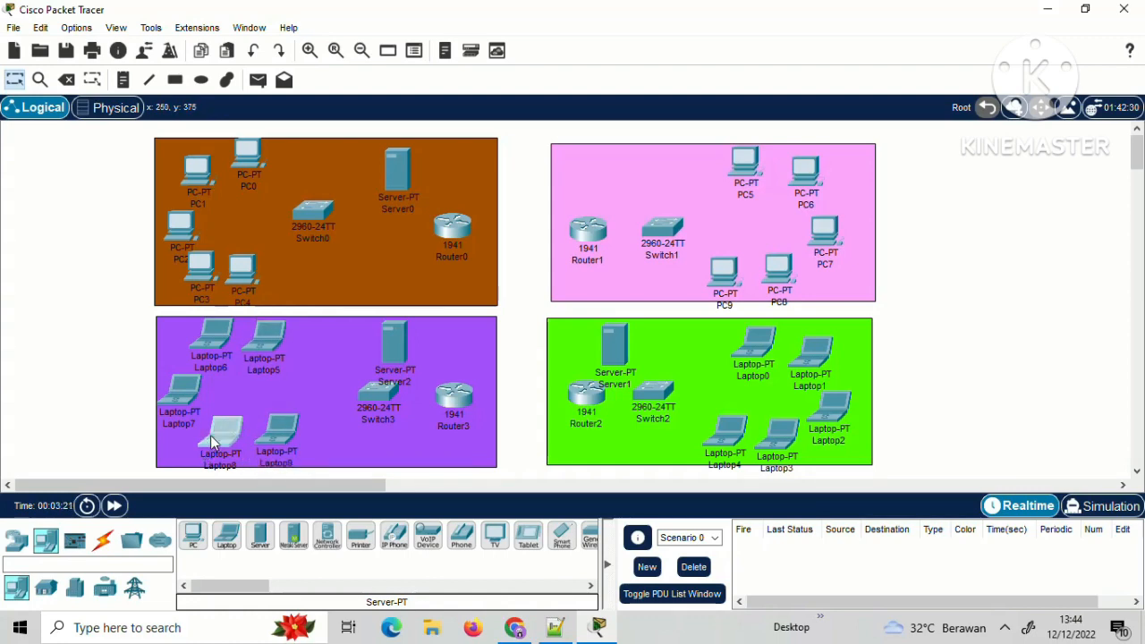
pyautogui.moveTo(211, 430); pyautogui.dragTo(205, 431)
pyautogui.click(276, 451)
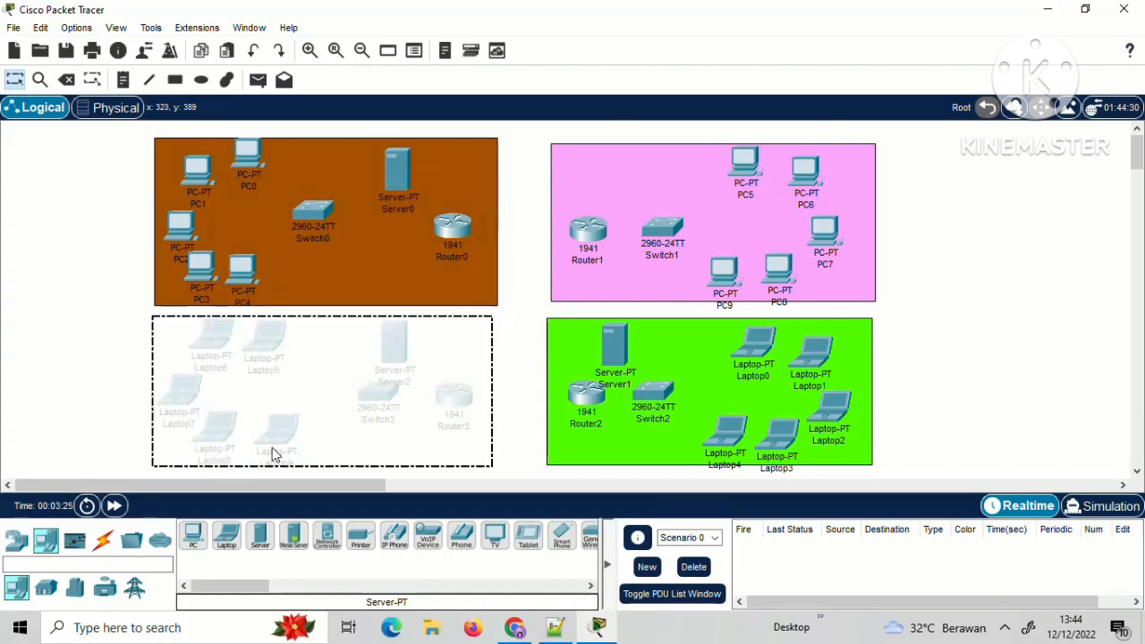
pyautogui.moveTo(278, 453); pyautogui.dragTo(271, 447)
pyautogui.click(59, 374)
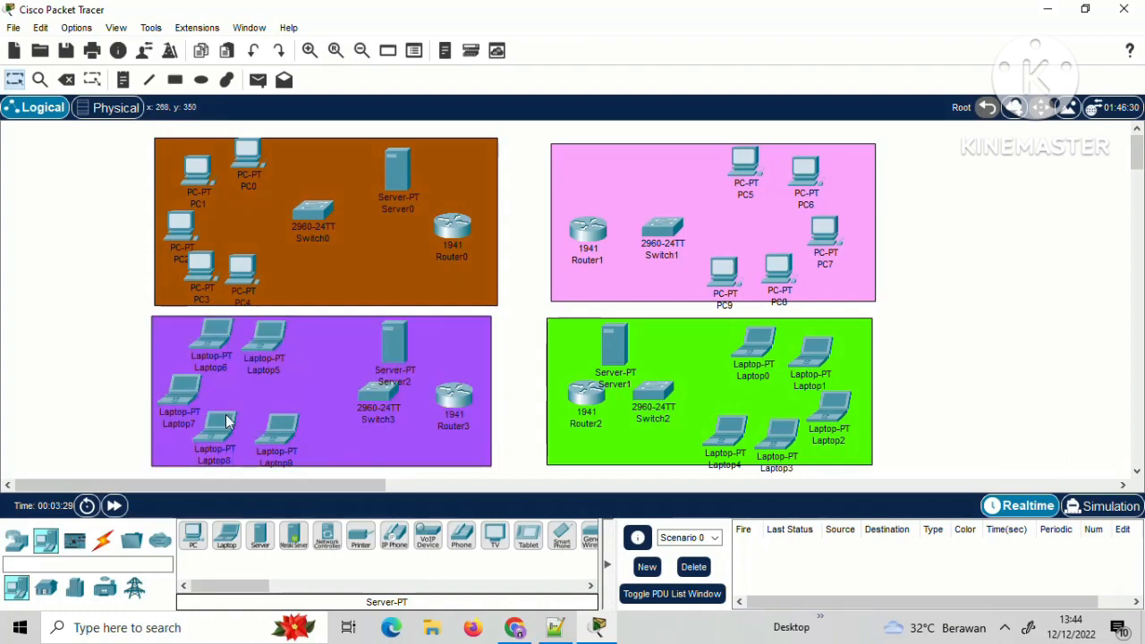
pyautogui.click(272, 434)
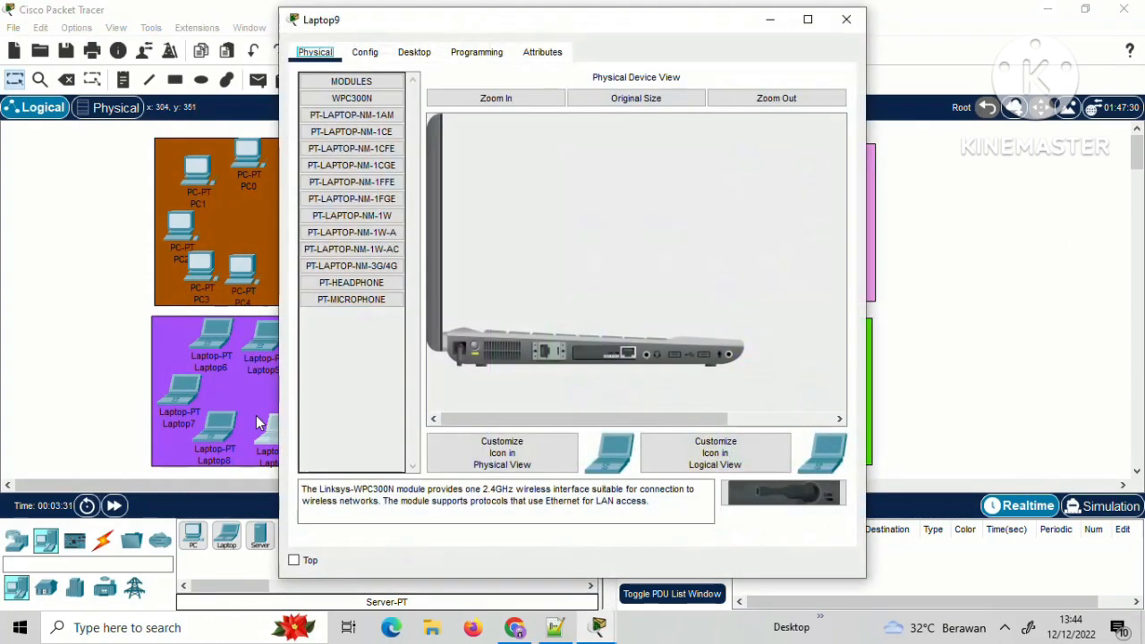
pyautogui.click(847, 19)
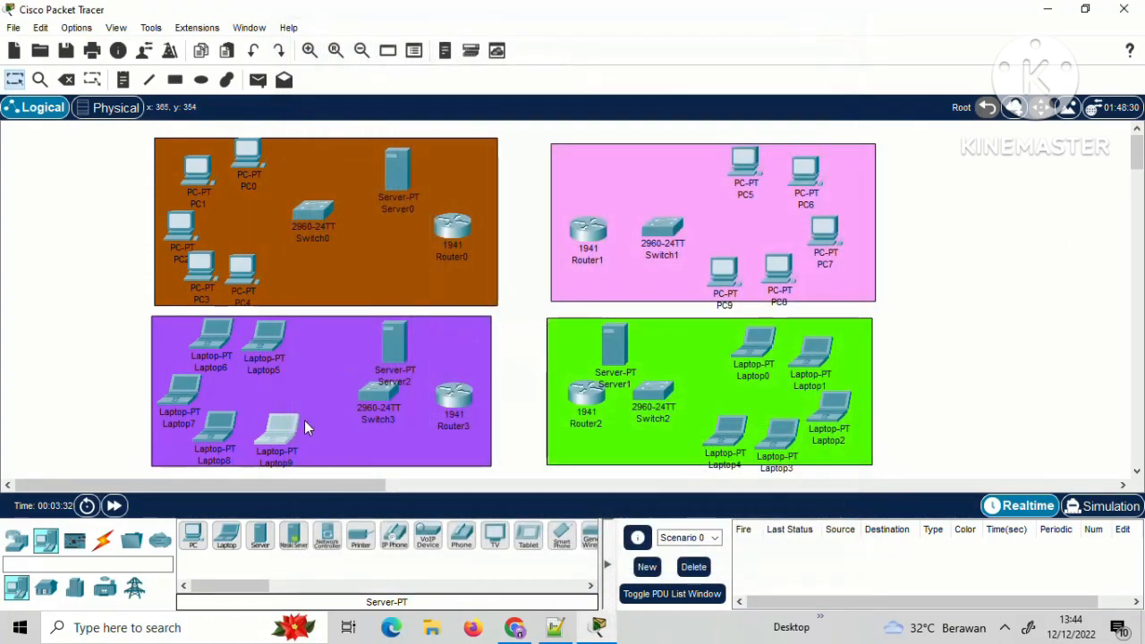
pyautogui.moveTo(282, 429)
pyautogui.mouseDown()
pyautogui.moveTo(271, 421)
pyautogui.moveTo(279, 428)
pyautogui.mouseUp()
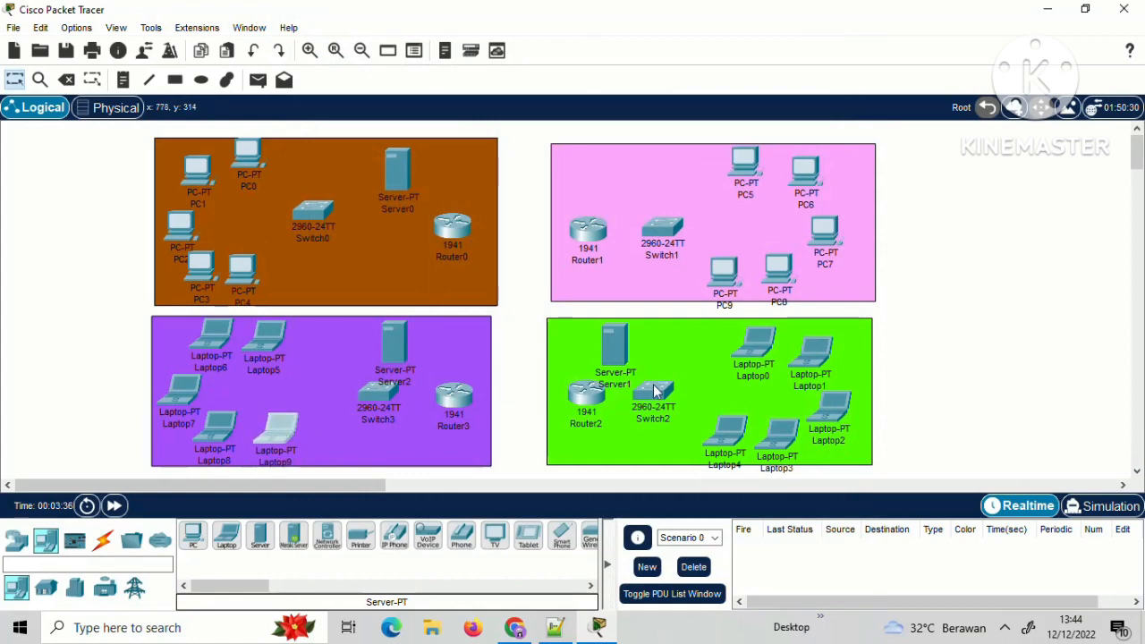
# Space out the purple area's devices by moving its server above the router and its switch toward the laptops.
pyautogui.moveTo(382, 386); pyautogui.dragTo(408, 389)
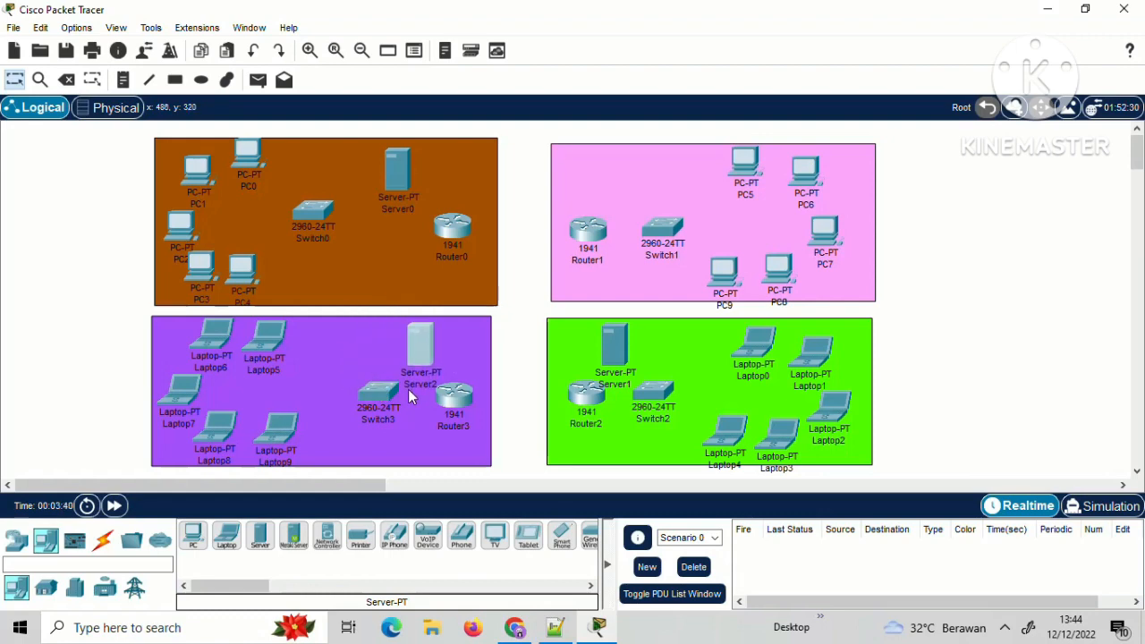
pyautogui.click(391, 392)
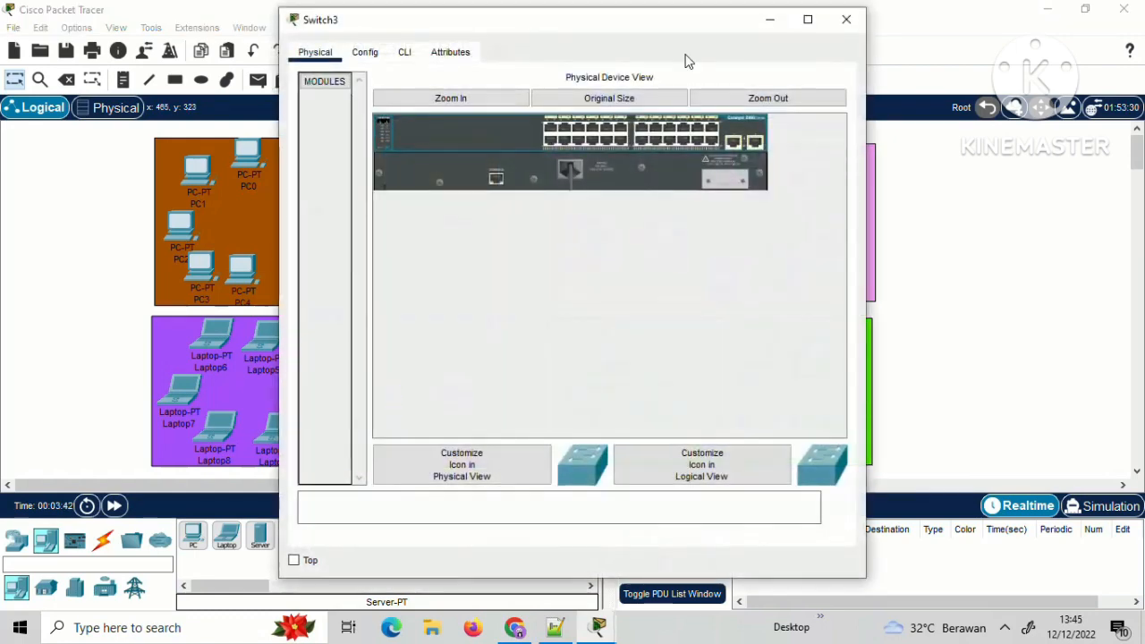
pyautogui.click(846, 25)
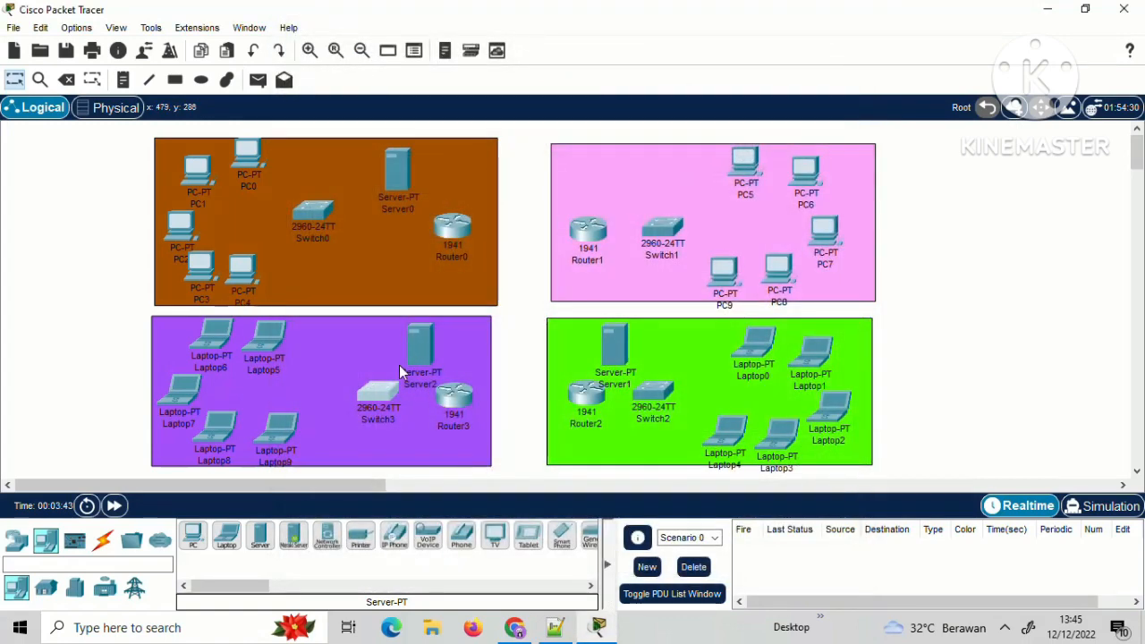
pyautogui.moveTo(388, 384); pyautogui.dragTo(346, 373)
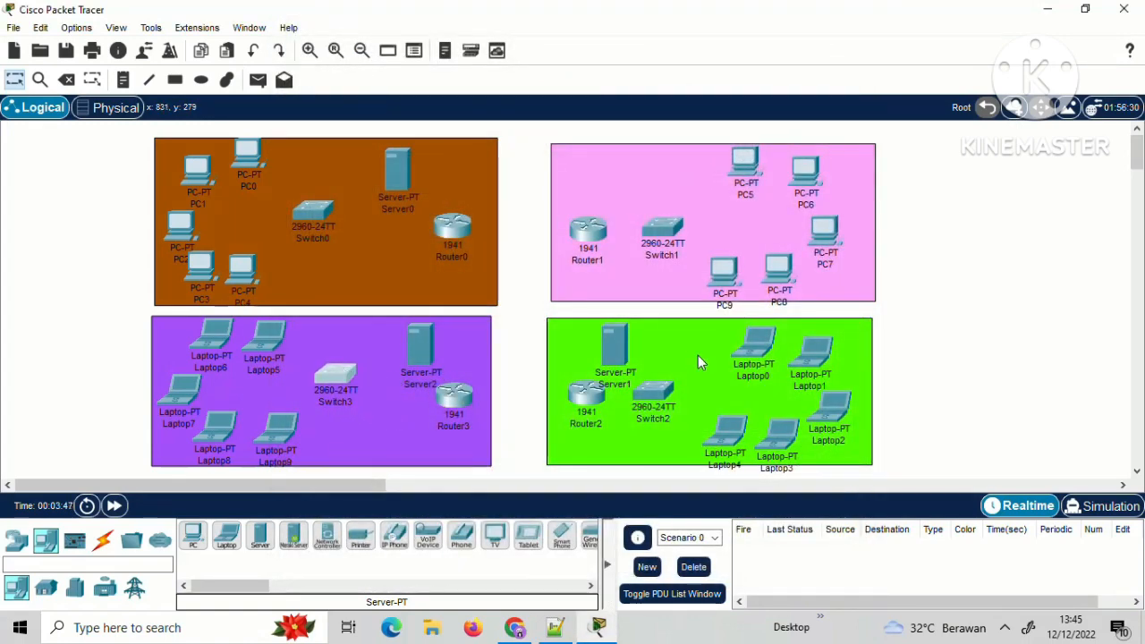
# Move the green area's switch toward the laptops and raise its two lowest laptops so their labels fit inside.
pyautogui.moveTo(663, 391); pyautogui.dragTo(726, 414)
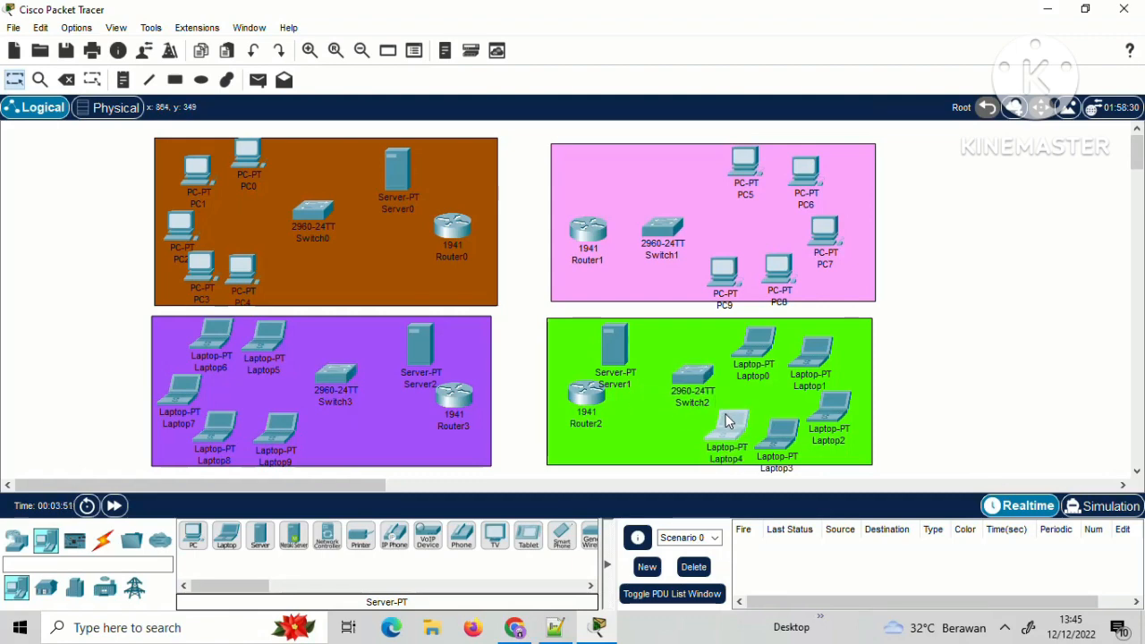
pyautogui.moveTo(775, 455); pyautogui.dragTo(780, 448)
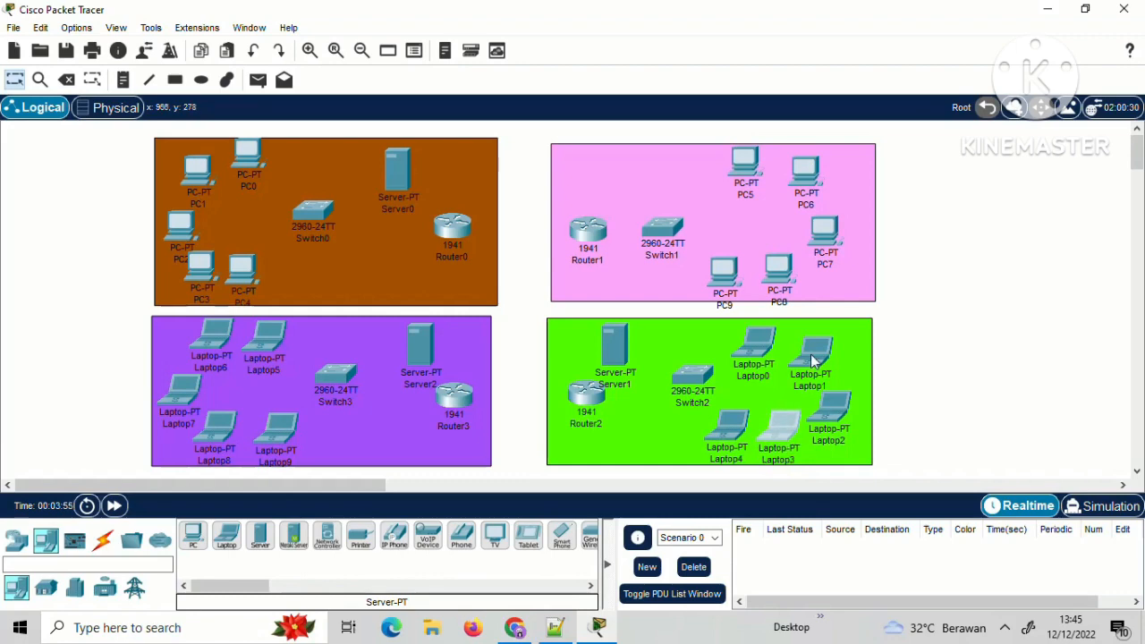
# Raise the pink area's two lowest PCs so their labels fit inside, and shift its switch slightly up toward the PCs.
pyautogui.click(719, 275)
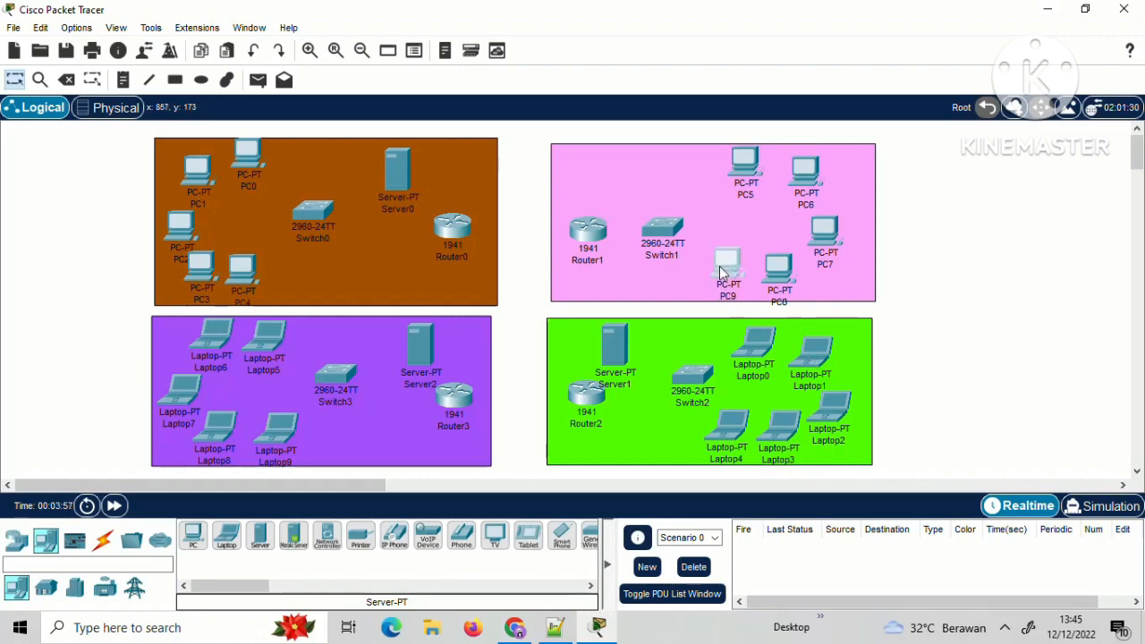
pyautogui.moveTo(771, 275); pyautogui.dragTo(781, 267)
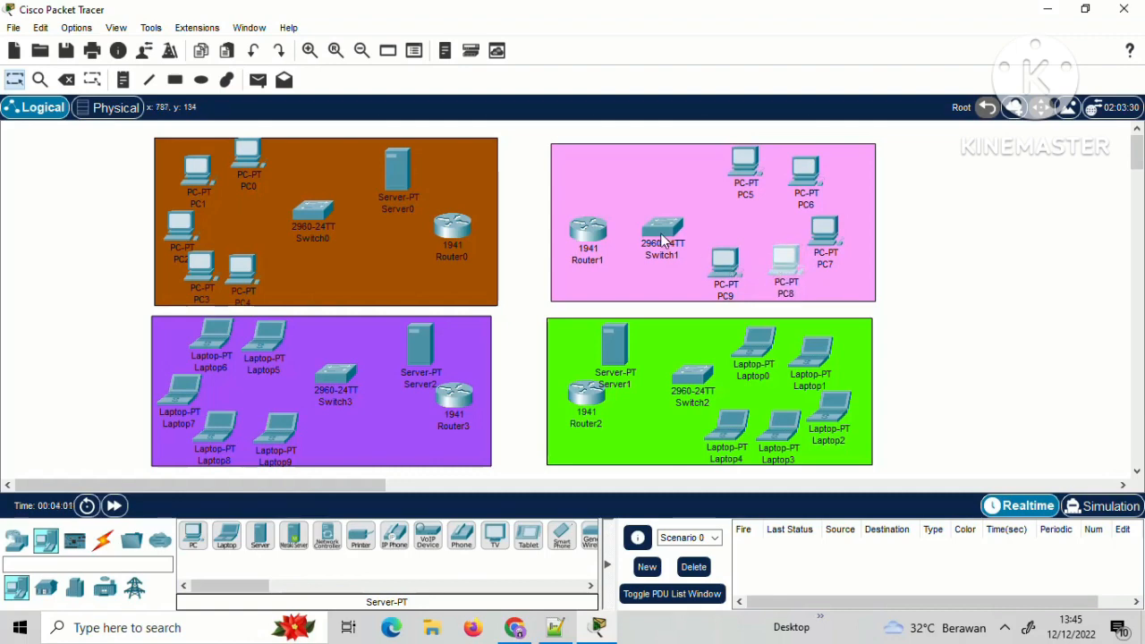
pyautogui.moveTo(662, 240); pyautogui.dragTo(671, 231)
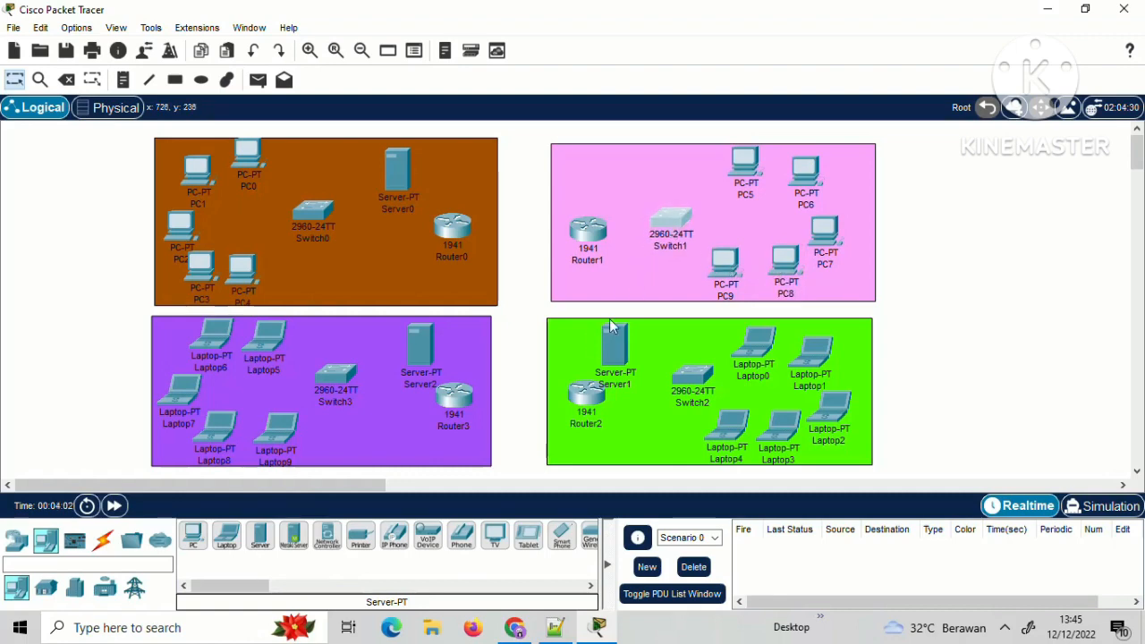
# Move the green area's server into the pink area above the router, and the purple area's server into the green area.
pyautogui.moveTo(607, 358); pyautogui.dragTo(616, 201)
pyautogui.click(615, 190)
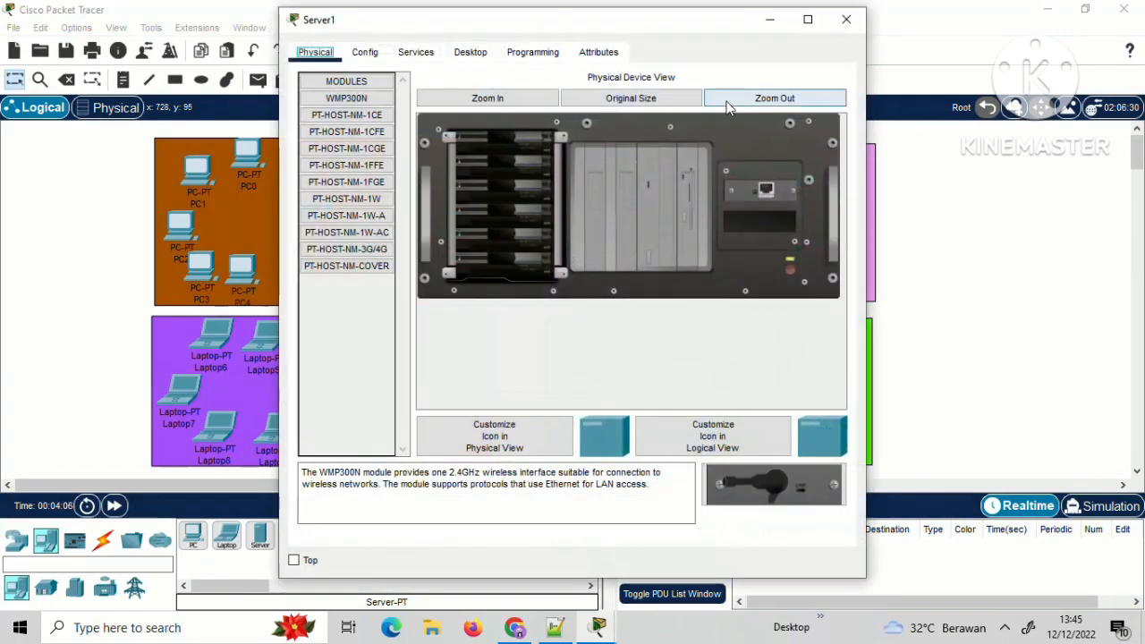
pyautogui.click(847, 19)
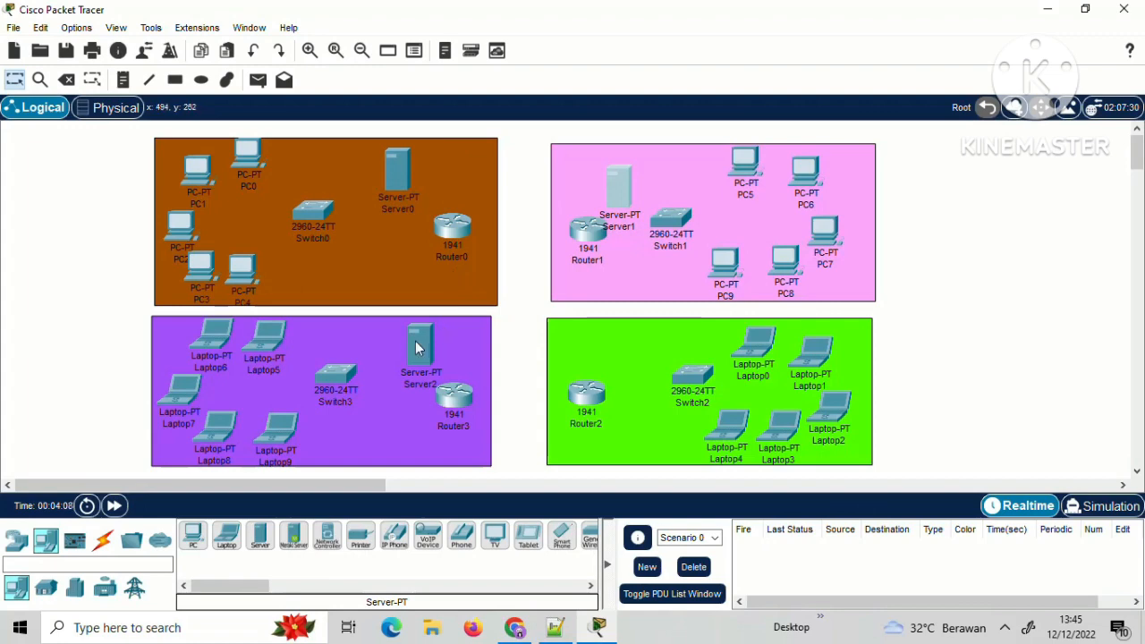
pyautogui.moveTo(417, 347); pyautogui.dragTo(629, 342)
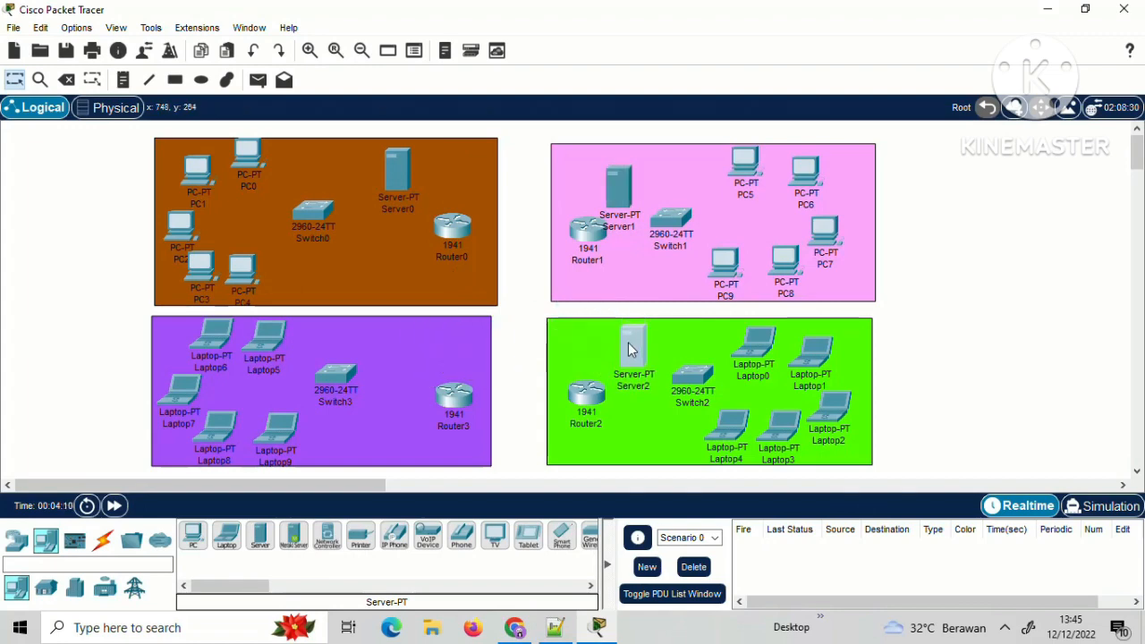
# Place a new server near the purple area's upper edge beside its router, and raise the pink area's server clear of its router.
pyautogui.click(260, 534)
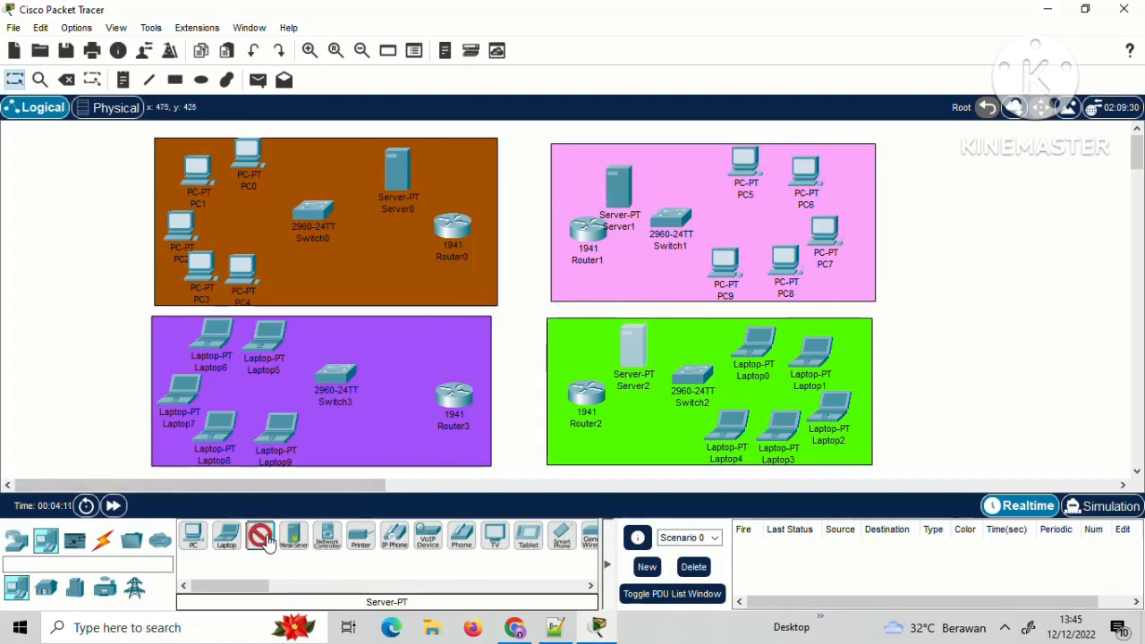
pyautogui.click(408, 336)
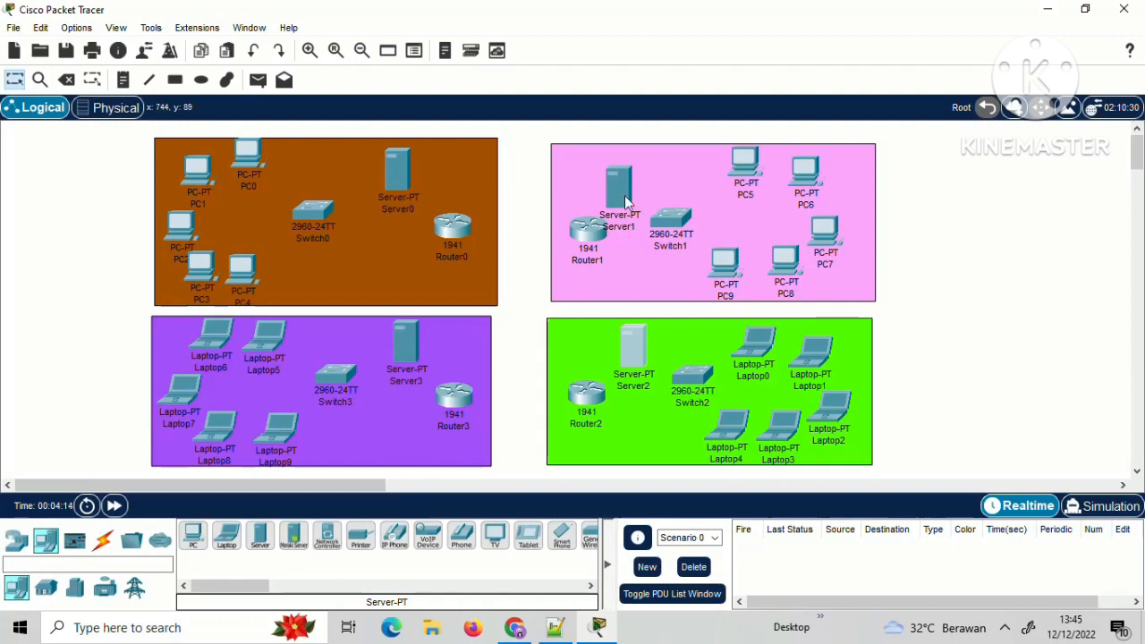
pyautogui.moveTo(625, 195); pyautogui.dragTo(634, 175)
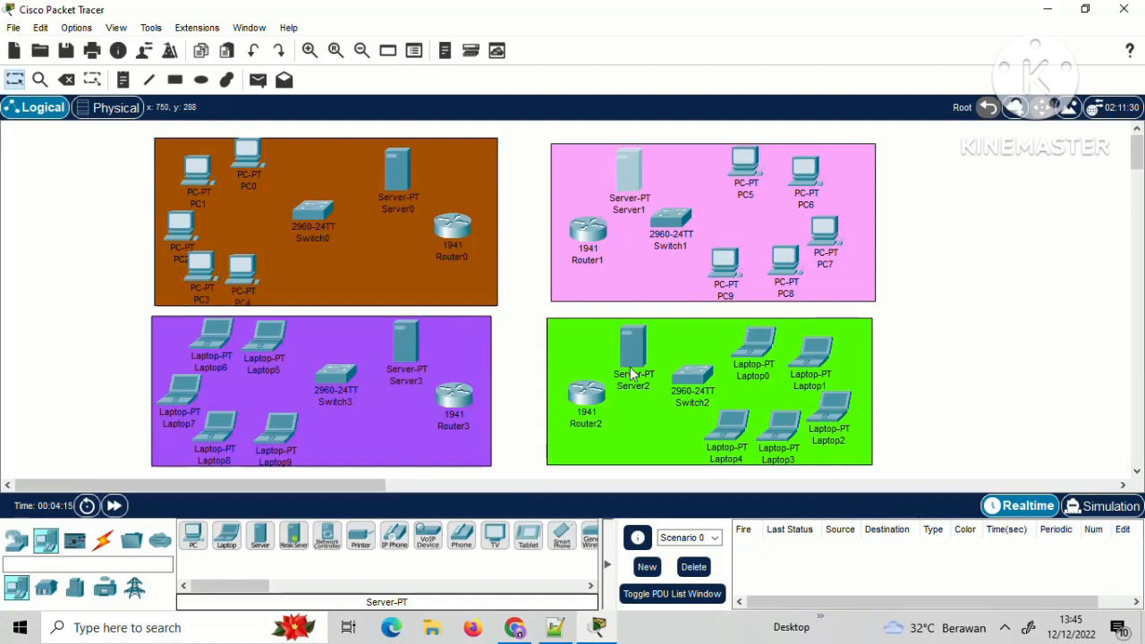
# Connect Router0 to Switch0 in the brown area using the automatically chosen connection type.
pyautogui.click(103, 541)
pyautogui.click(194, 535)
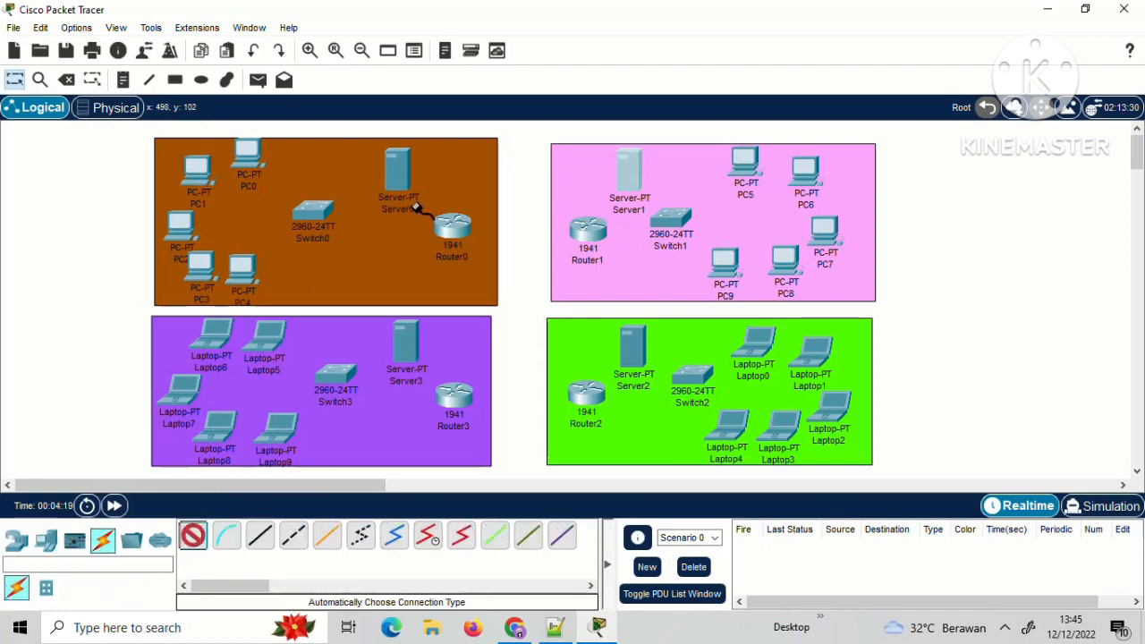
pyautogui.click(452, 227)
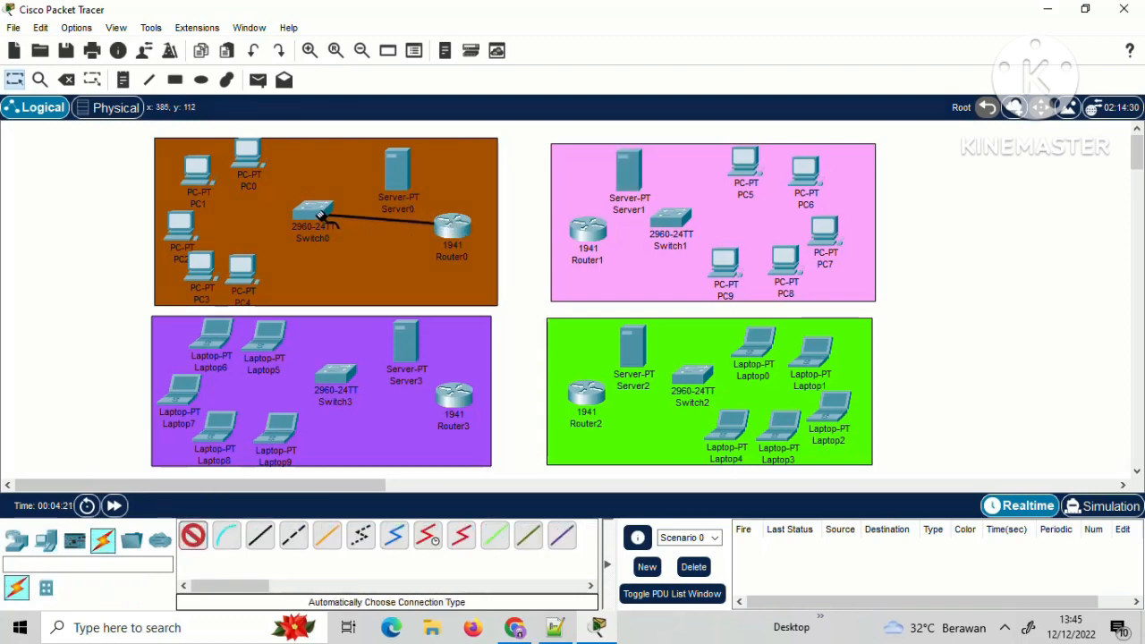
pyautogui.click(315, 212)
# Cable Switch0 to PC0 and PC1 with the automatic connection type.
pyautogui.click(194, 537)
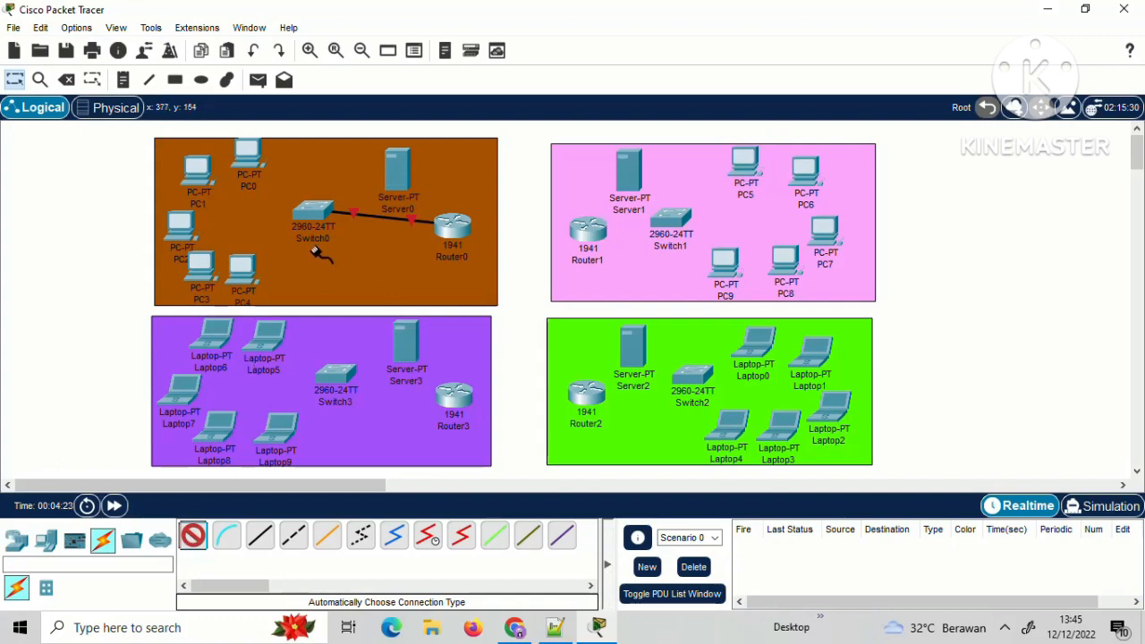
pyautogui.click(315, 211)
pyautogui.click(248, 154)
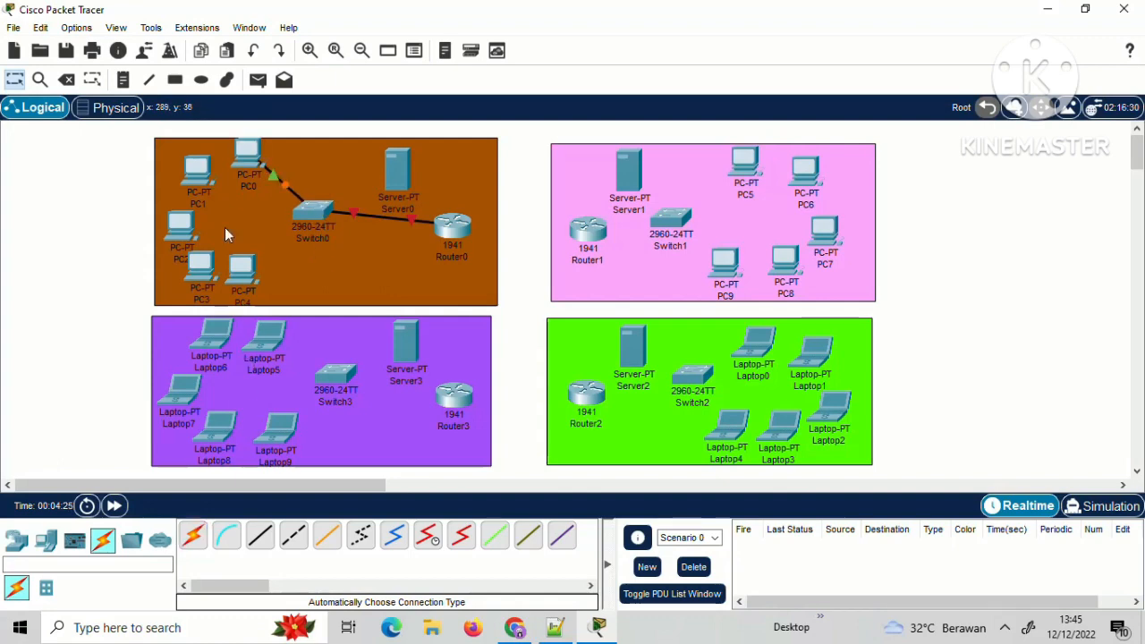
pyautogui.click(194, 535)
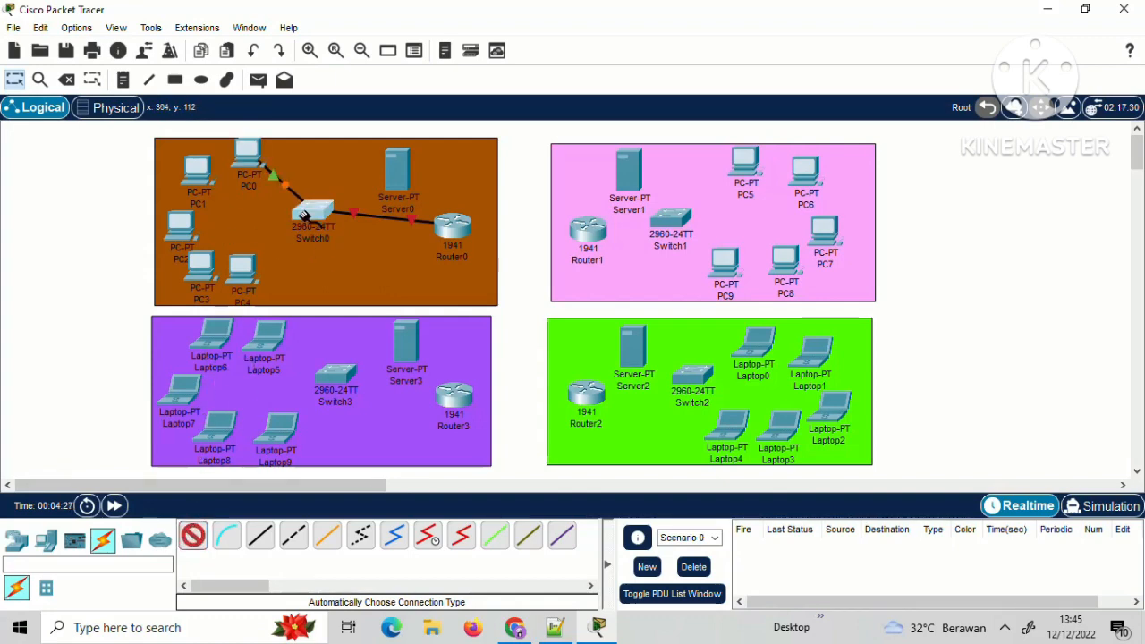
pyautogui.click(304, 213)
pyautogui.click(195, 173)
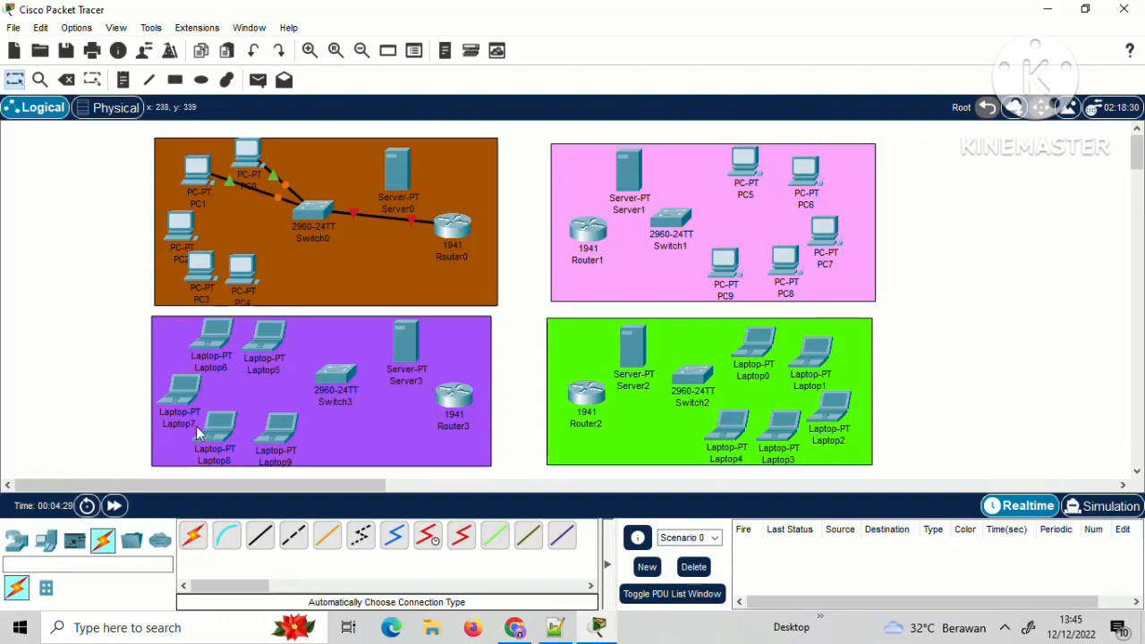
# Cable Switch0 to PC2, PC3 and PC4 with the automatic connection type.
pyautogui.click(194, 535)
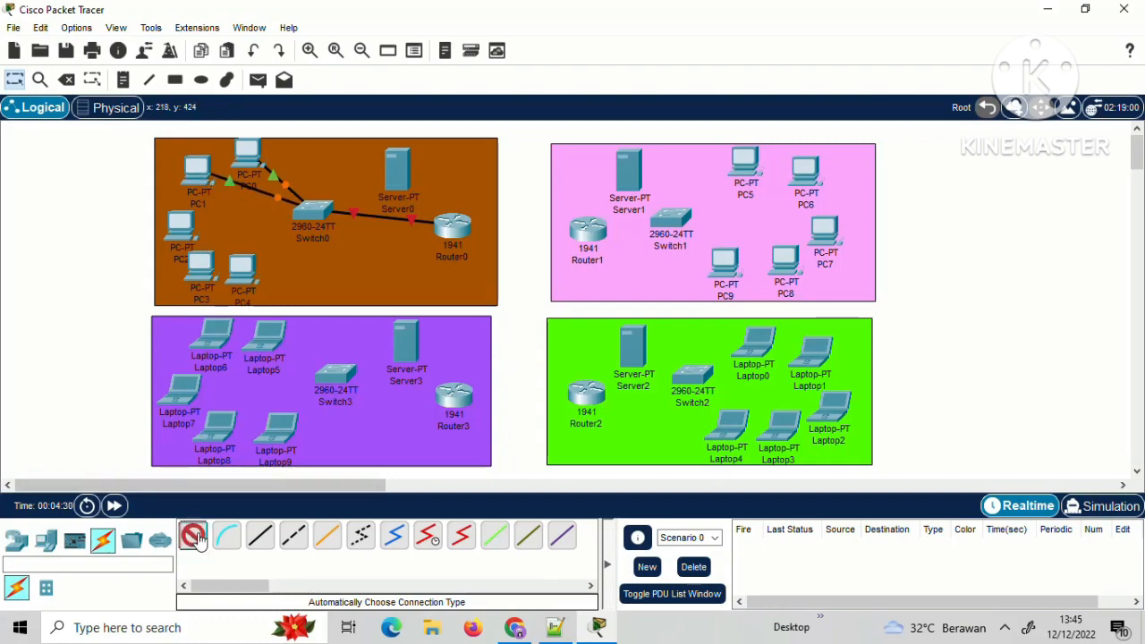
pyautogui.click(313, 219)
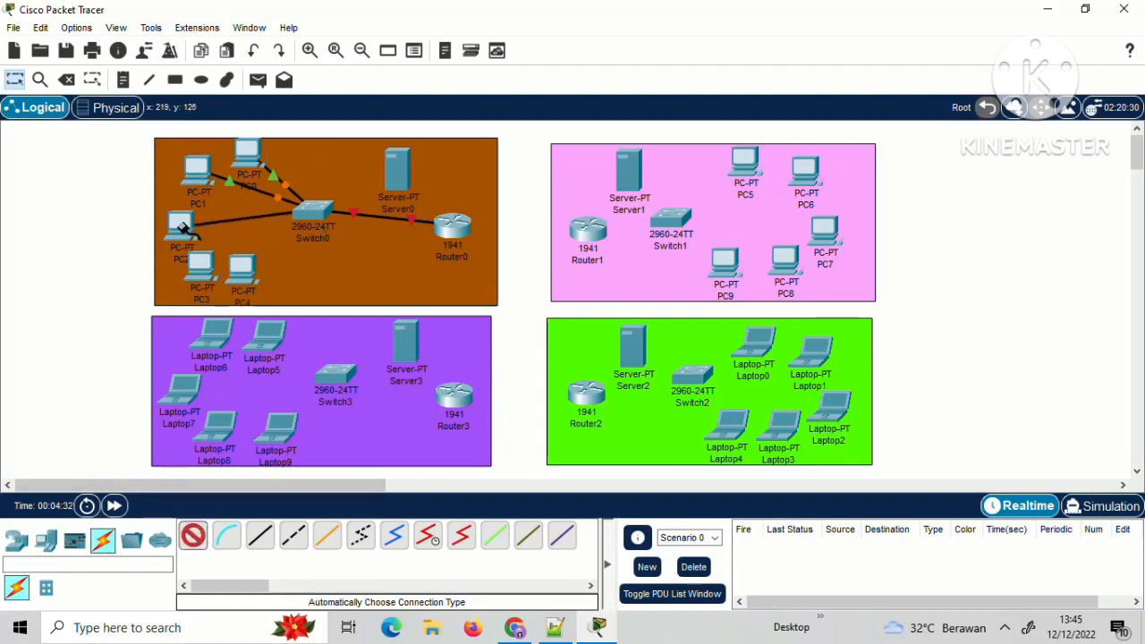
pyautogui.click(179, 224)
pyautogui.click(194, 536)
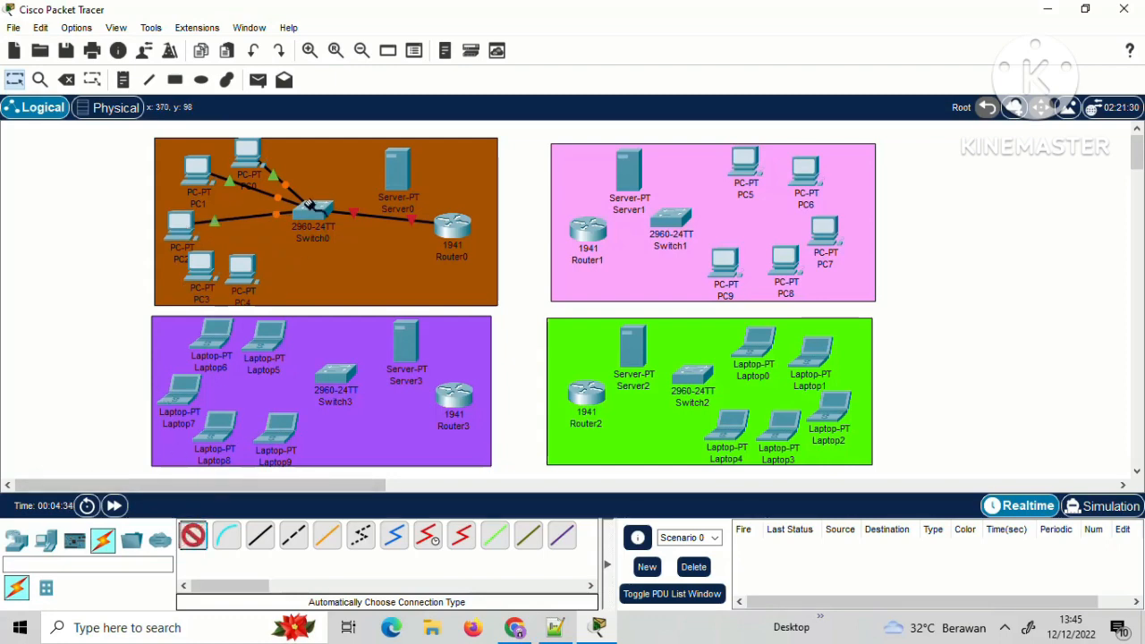
pyautogui.click(309, 206)
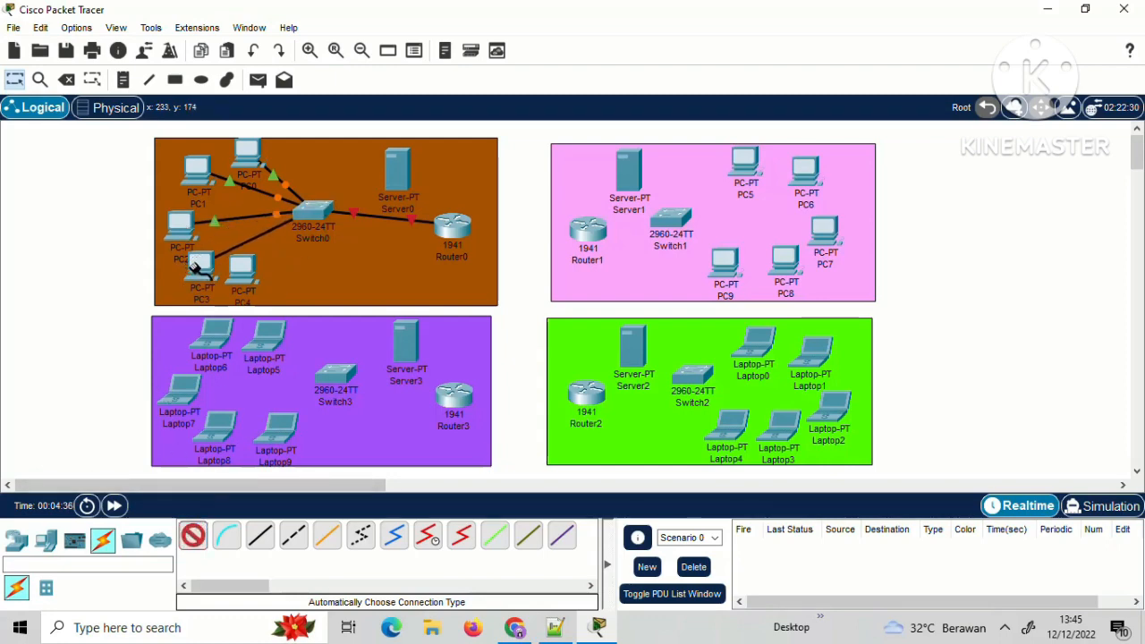
pyautogui.click(196, 267)
pyautogui.click(194, 536)
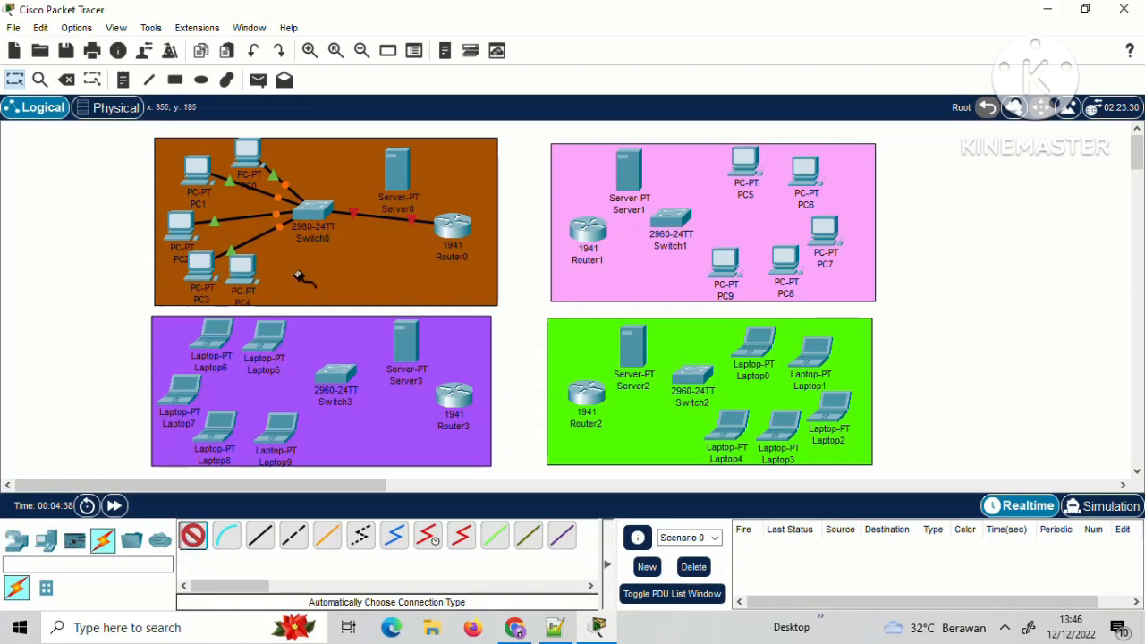
pyautogui.click(315, 211)
pyautogui.click(242, 268)
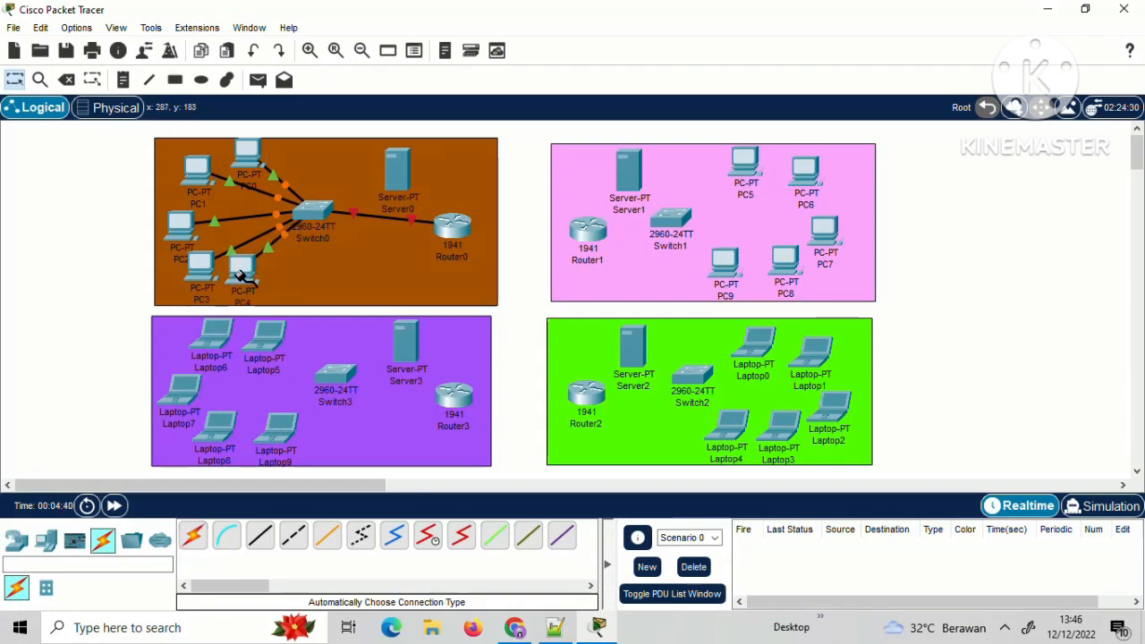
# Connect Router1 to Switch1 in the pink area with the automatic connection type.
pyautogui.click(193, 536)
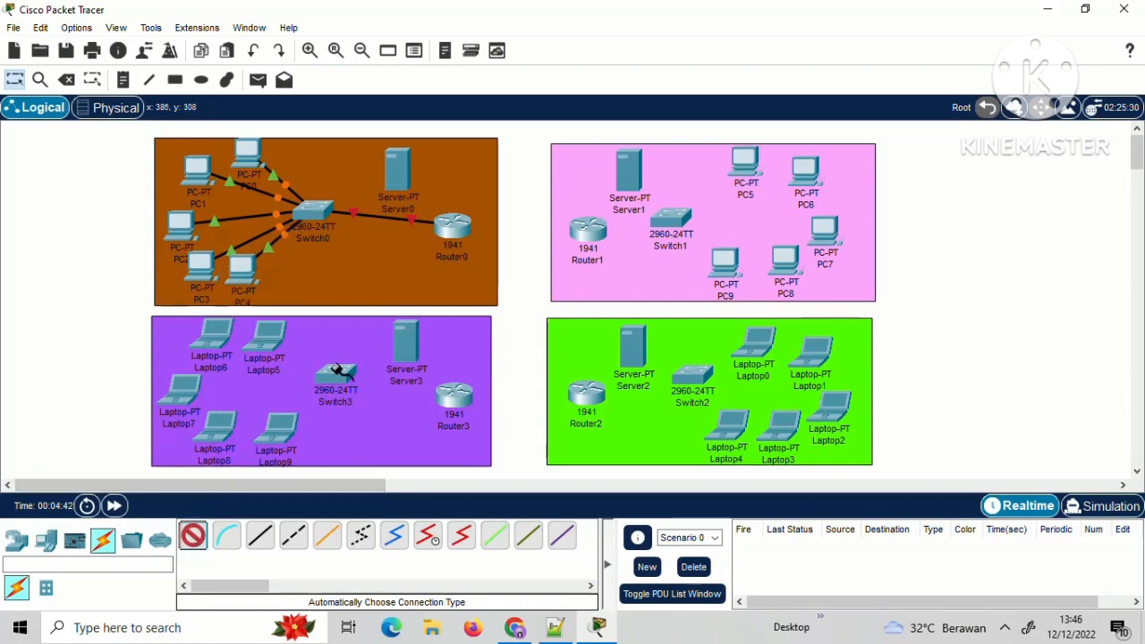
pyautogui.click(586, 231)
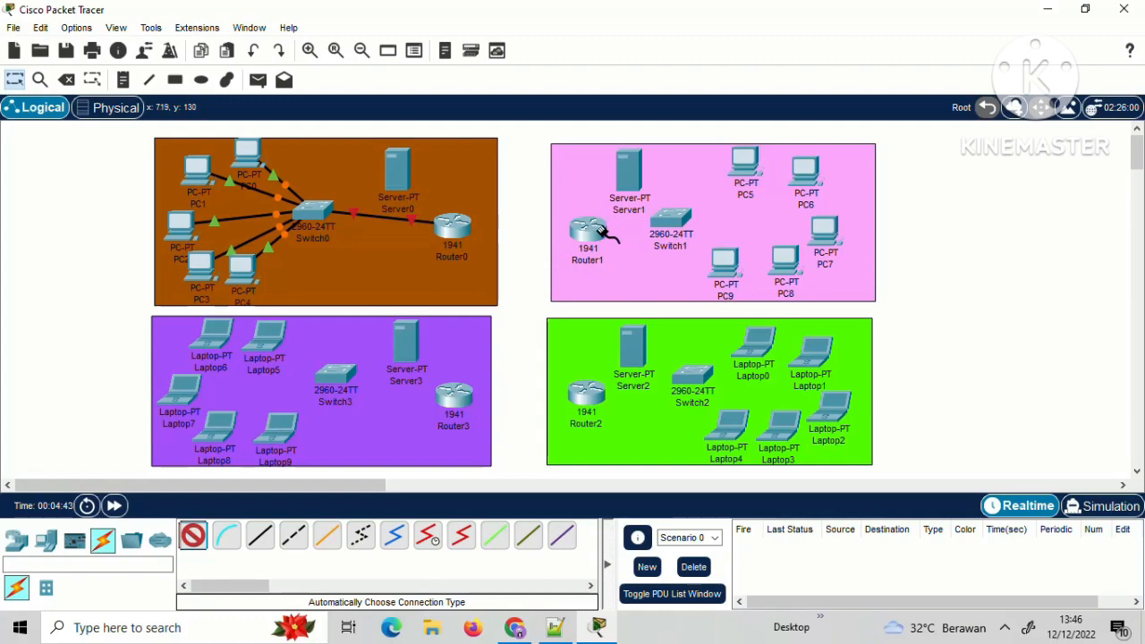
pyautogui.click(667, 220)
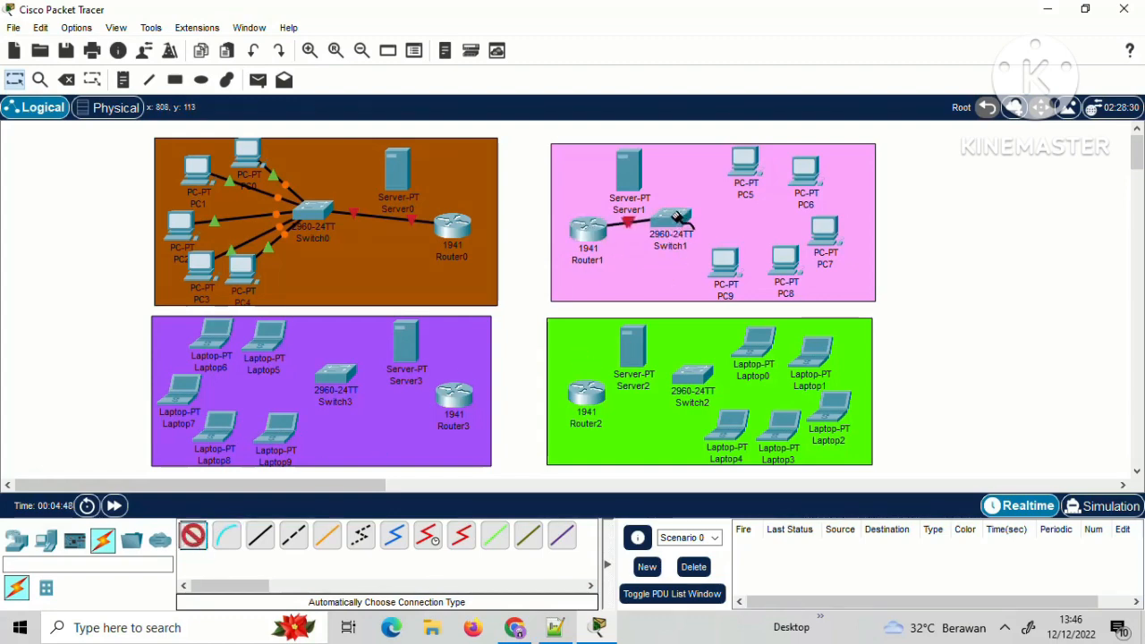
# Cable Switch1 to PC5 and PC6 with the automatic connection type.
pyautogui.moveTo(677, 218)
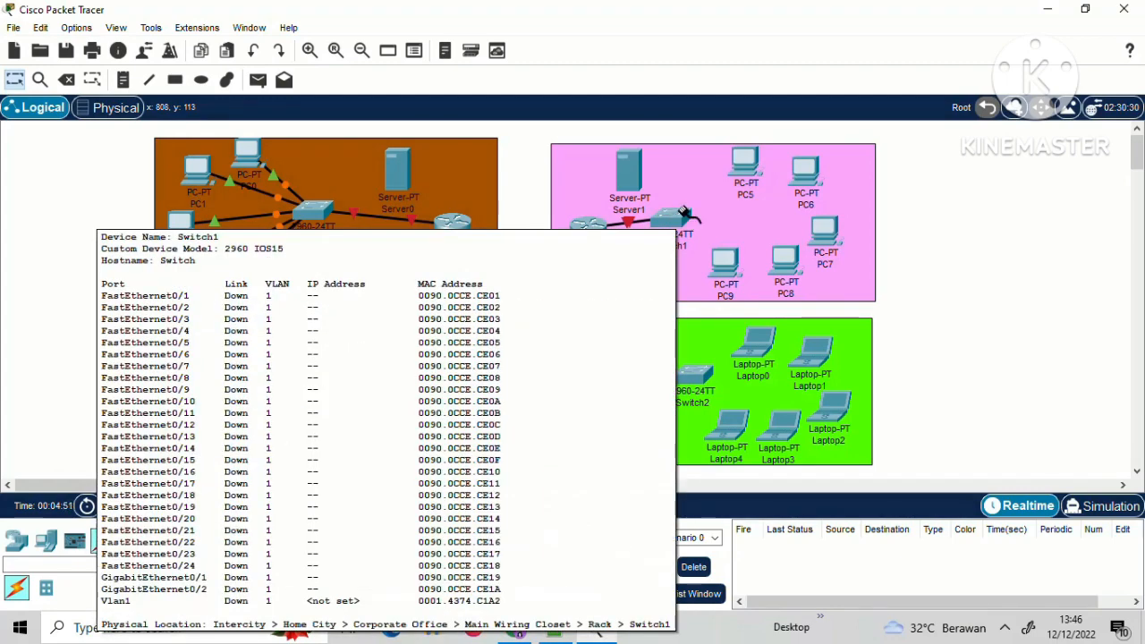
pyautogui.click(675, 218)
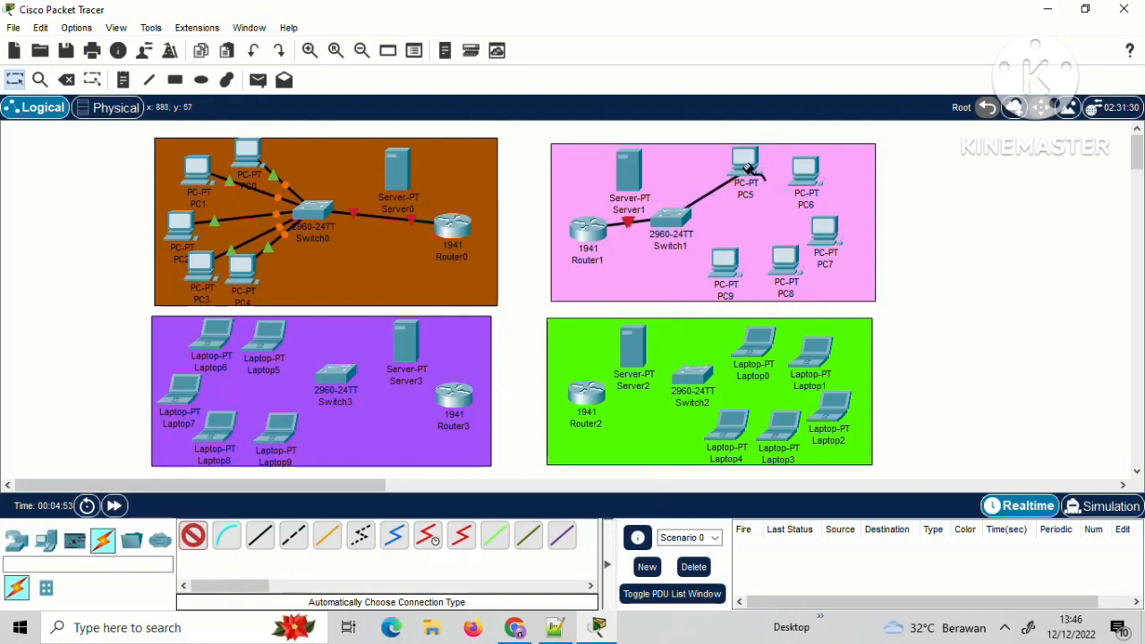
pyautogui.click(748, 167)
pyautogui.click(193, 535)
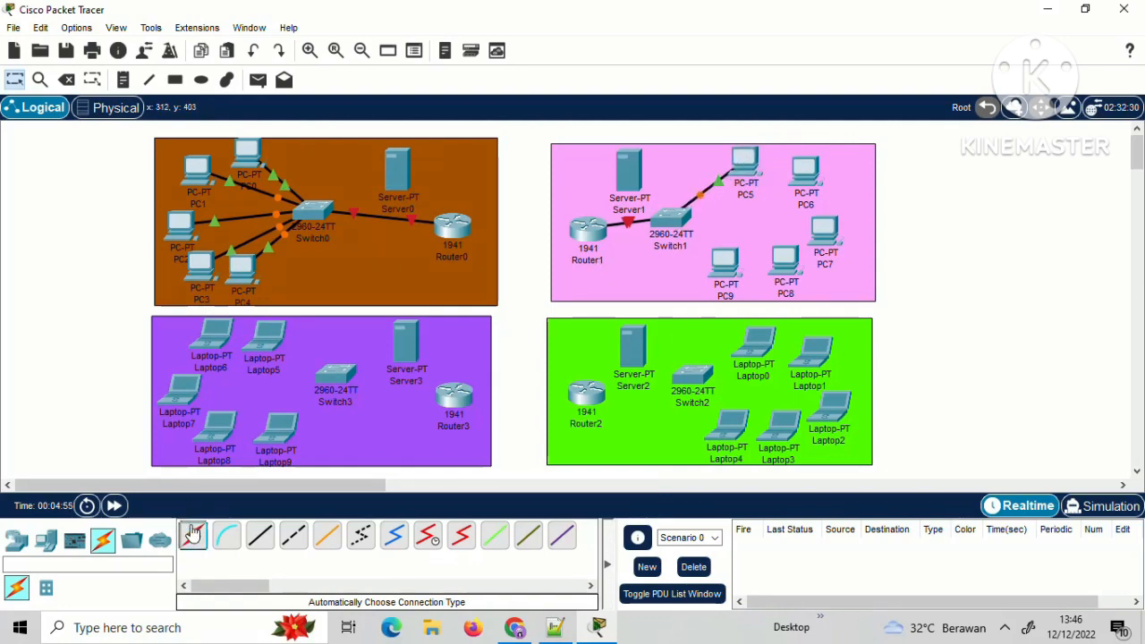
pyautogui.click(680, 217)
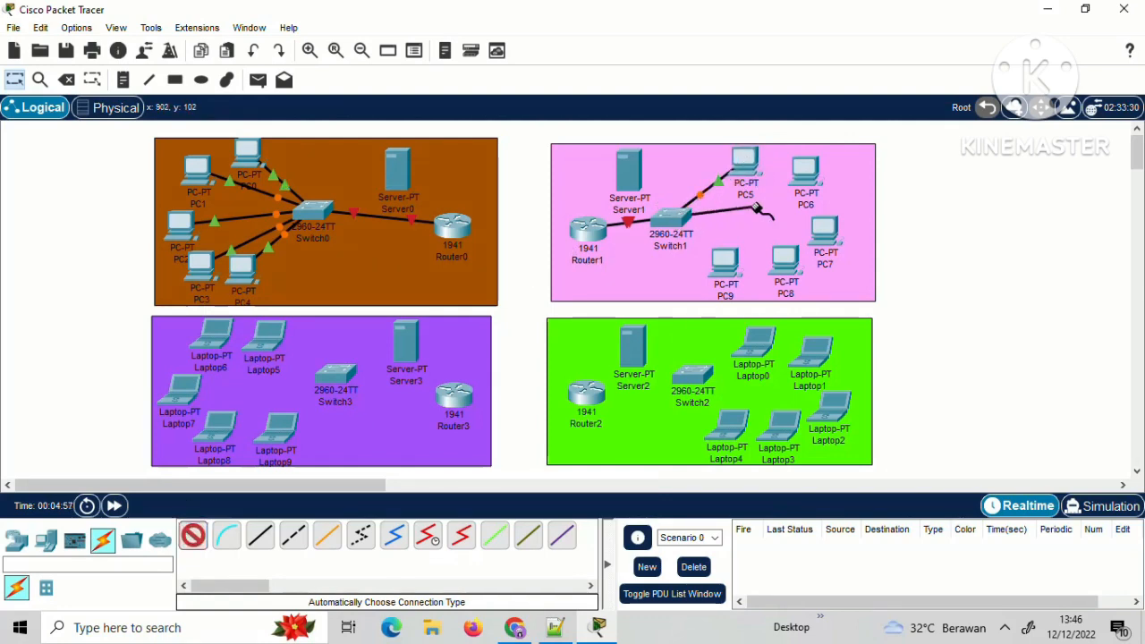
pyautogui.click(803, 176)
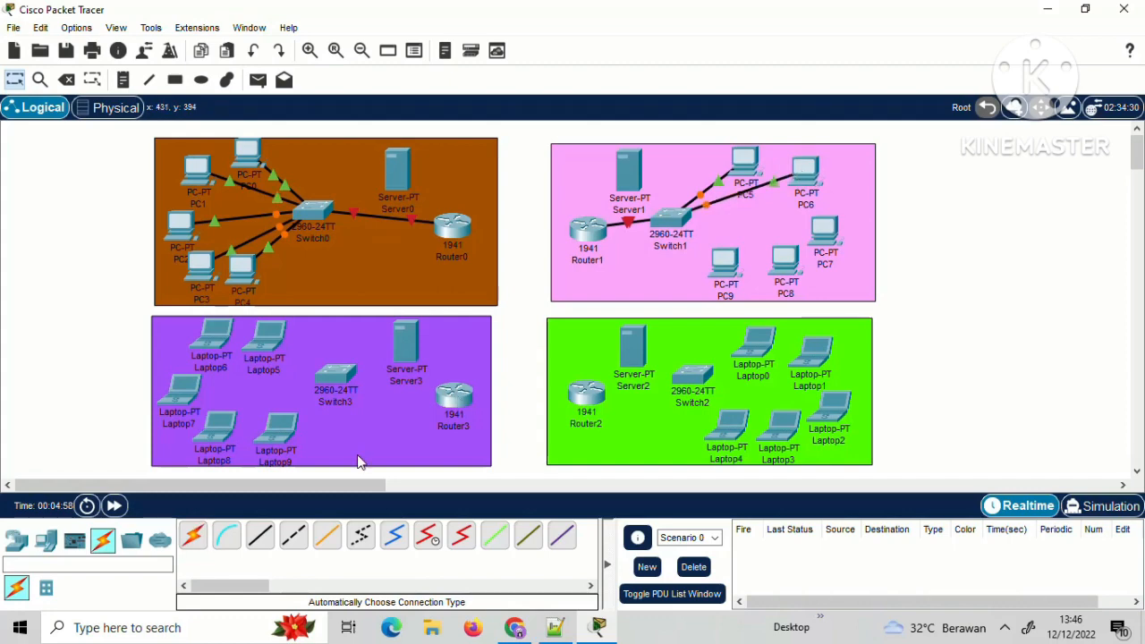
# Cable Switch1 to PC7, PC8 and PC9 with the automatic connection type.
pyautogui.click(193, 535)
pyautogui.click(685, 213)
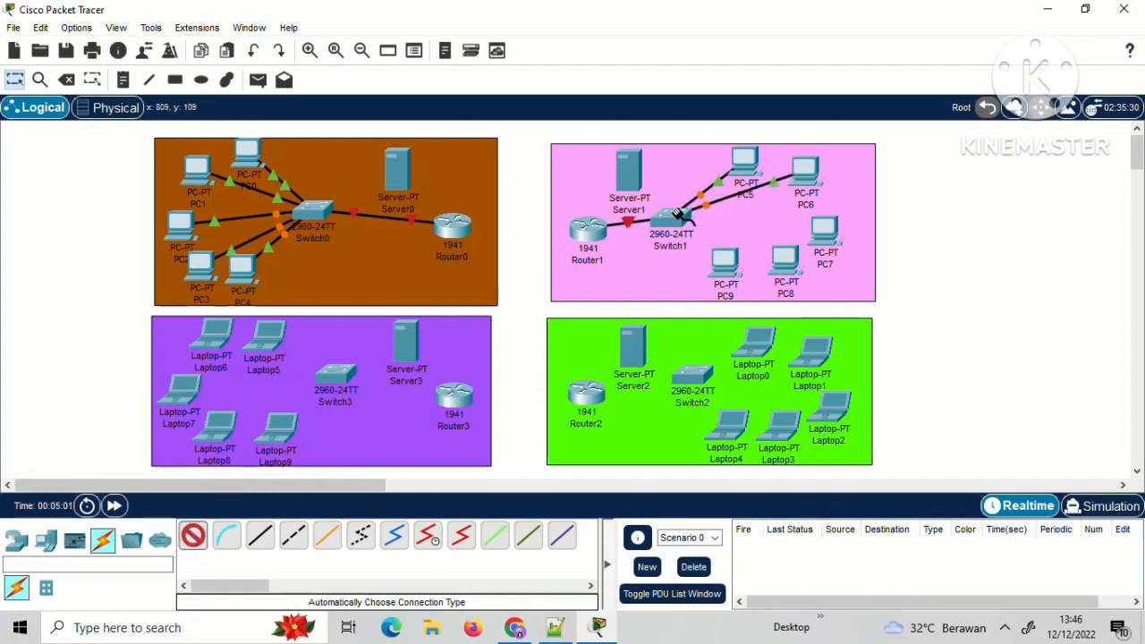
pyautogui.click(824, 229)
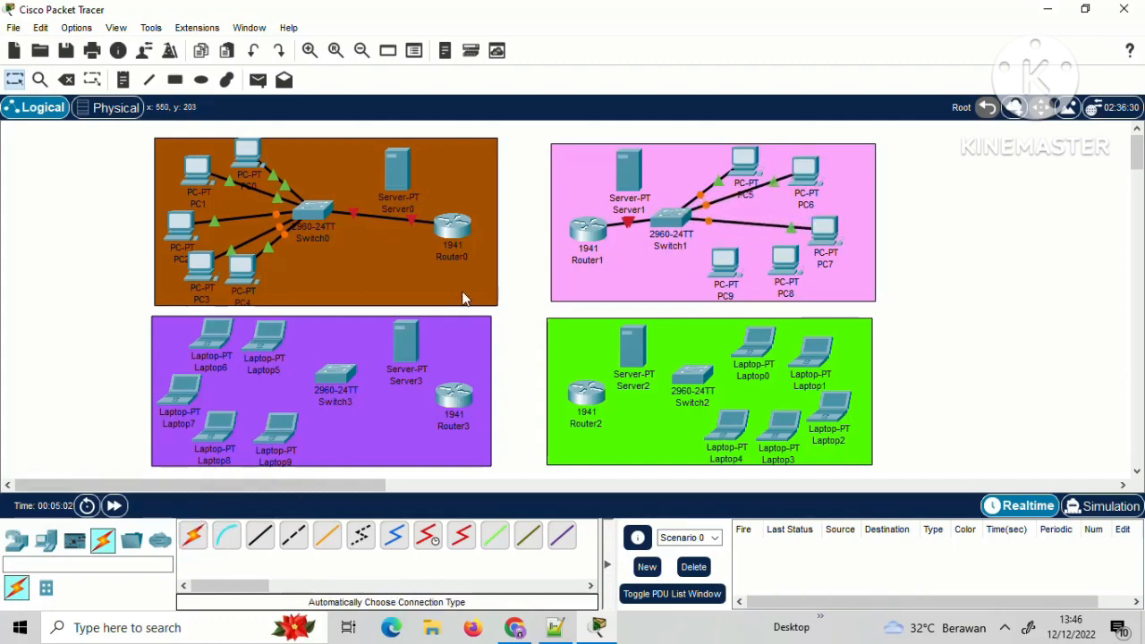
pyautogui.click(192, 535)
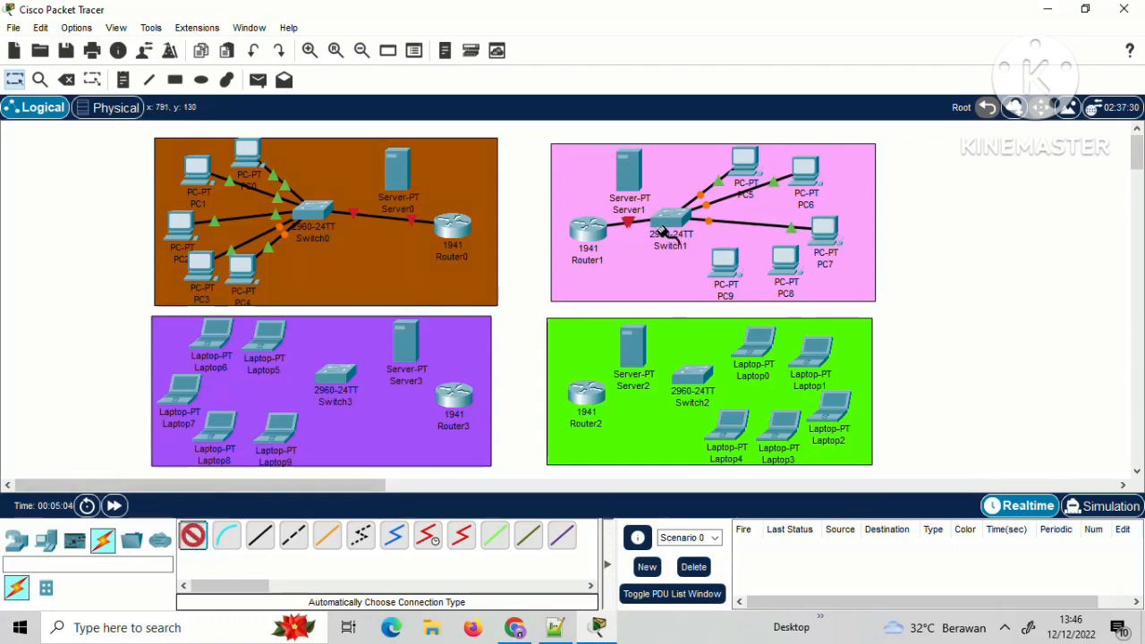
pyautogui.click(671, 224)
pyautogui.click(784, 260)
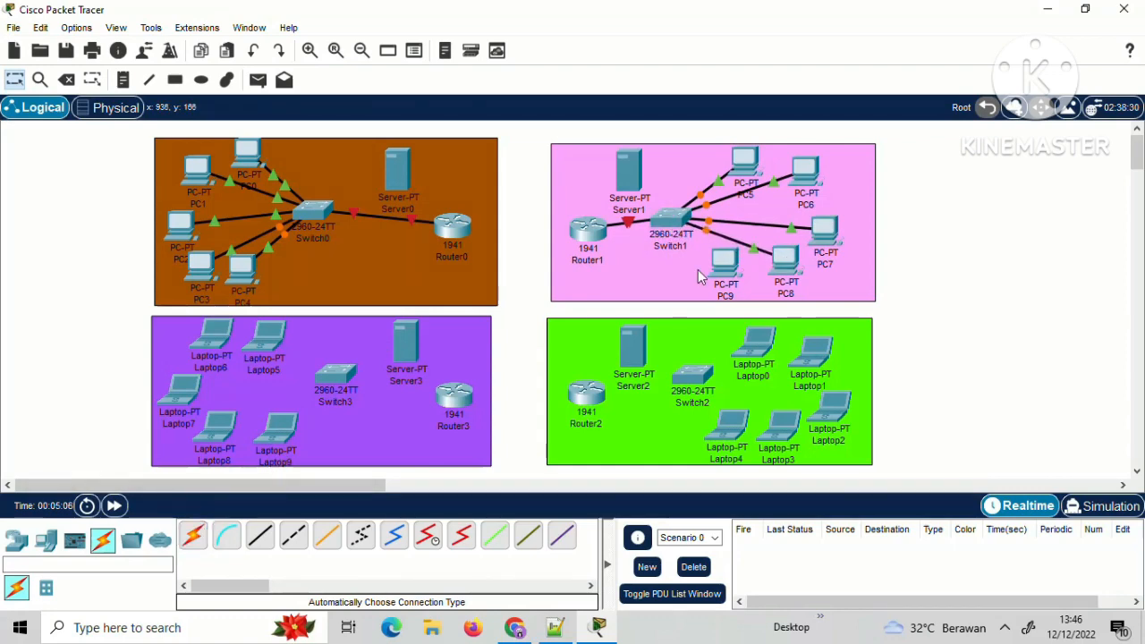
pyautogui.click(192, 535)
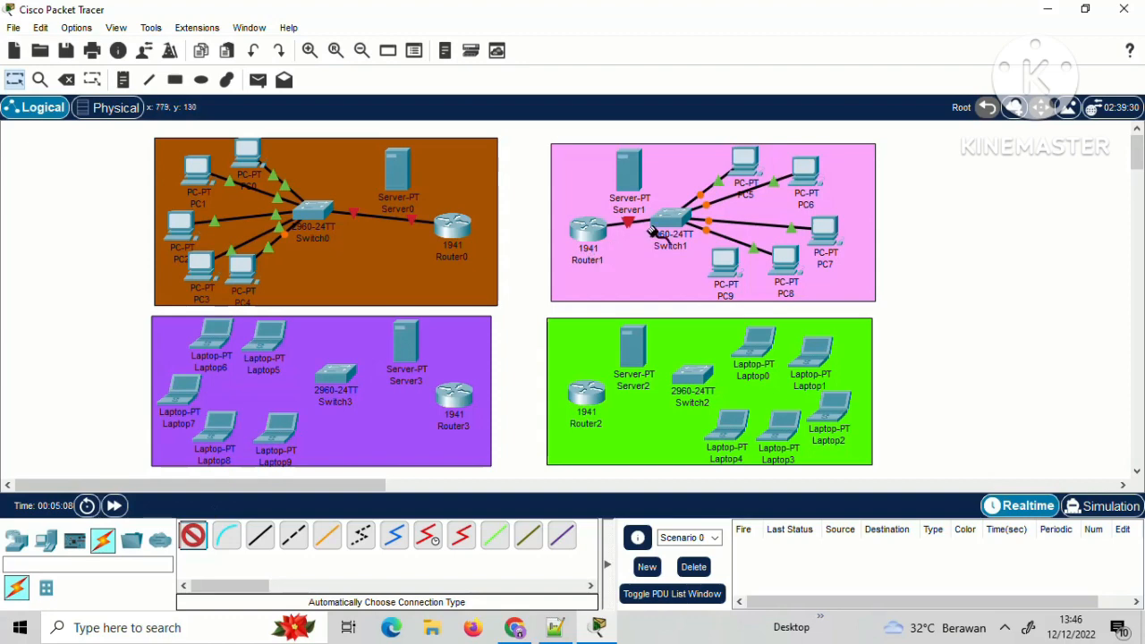
pyautogui.click(667, 222)
pyautogui.click(730, 275)
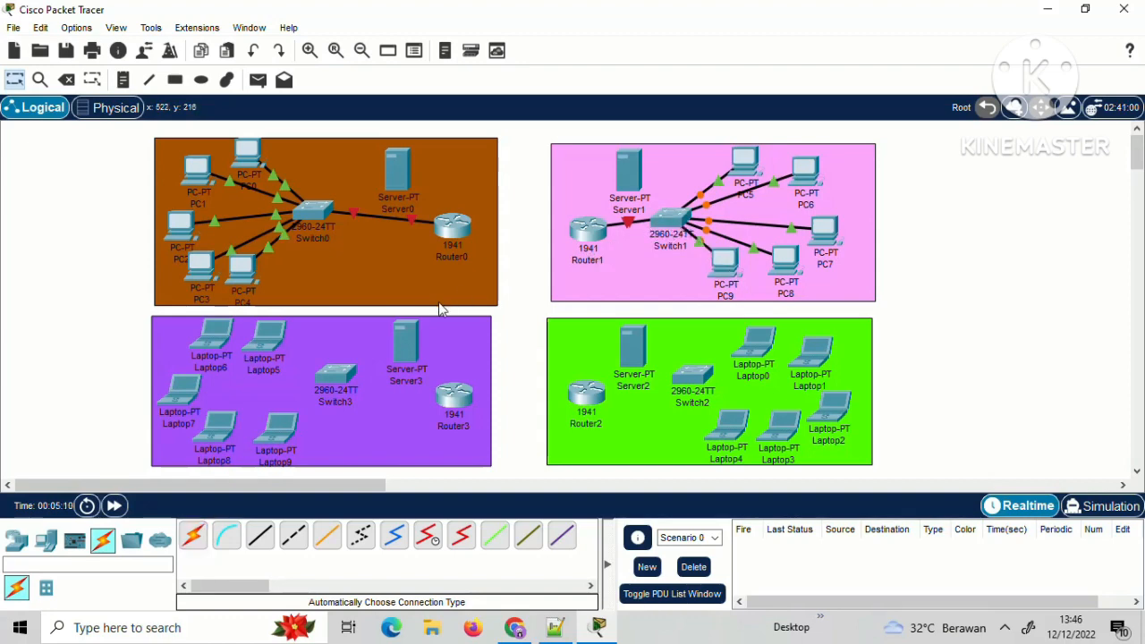
# Connect Router2 to Switch2 in the green area with the automatic connection type.
pyautogui.click(193, 536)
pyautogui.click(586, 393)
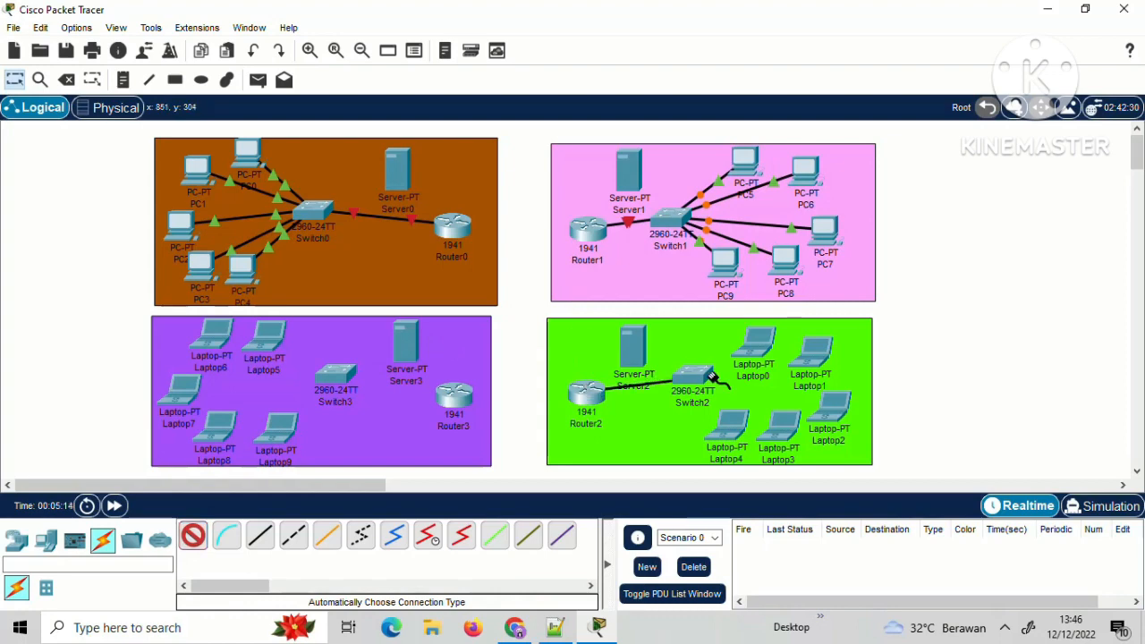
pyautogui.click(693, 377)
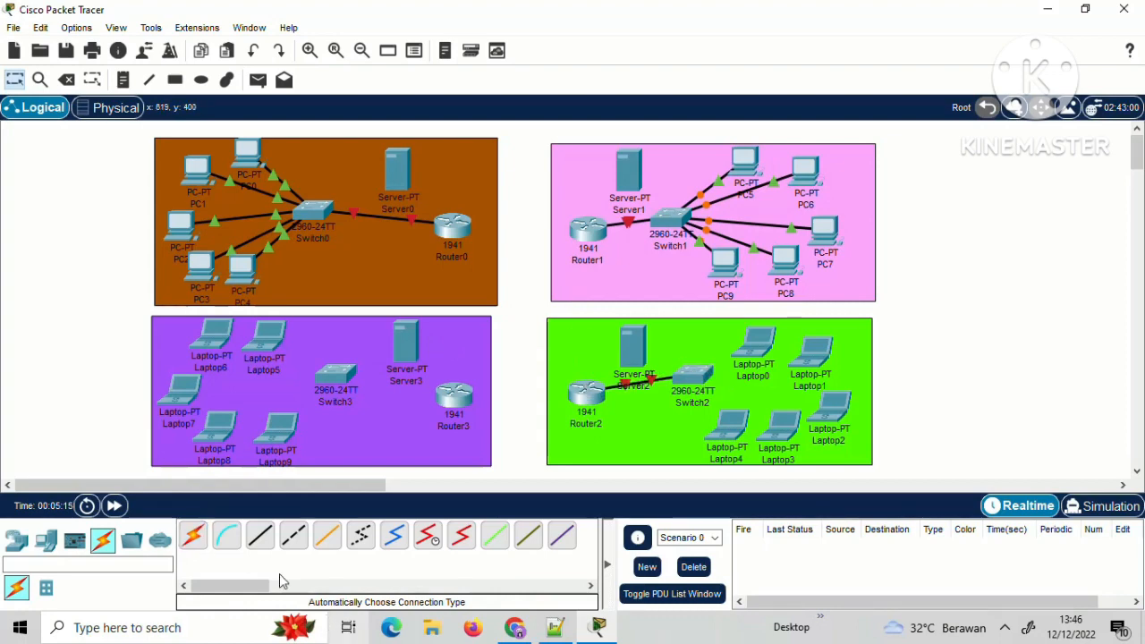
# Cable Switch2 to Laptop0 and Laptop1 with the automatic connection type.
pyautogui.click(193, 537)
pyautogui.click(680, 380)
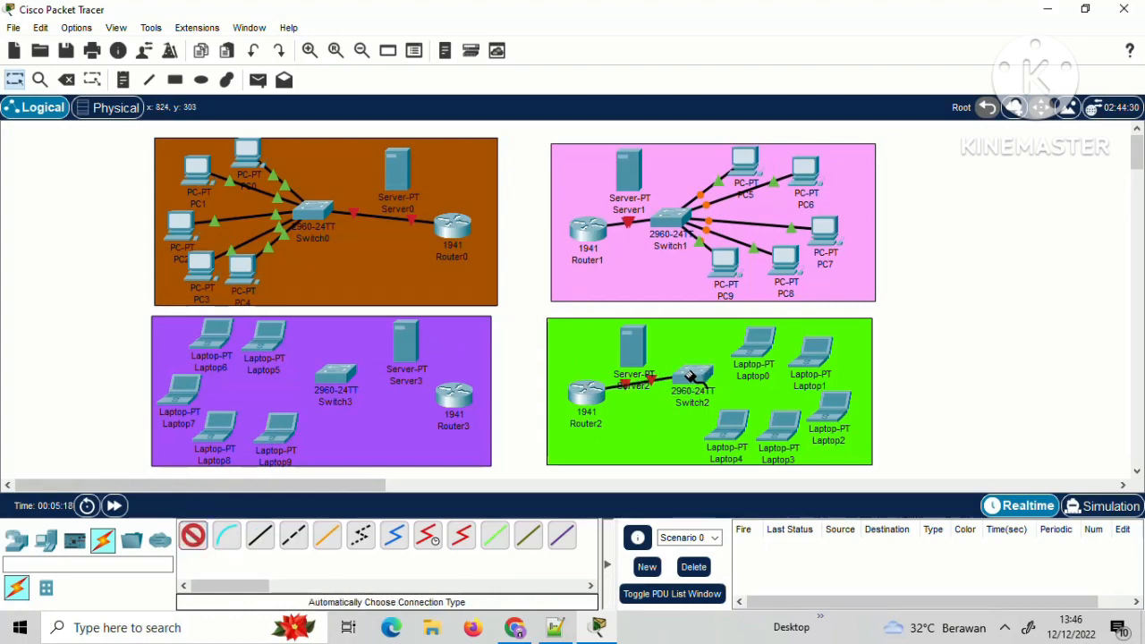
pyautogui.click(757, 347)
pyautogui.click(192, 537)
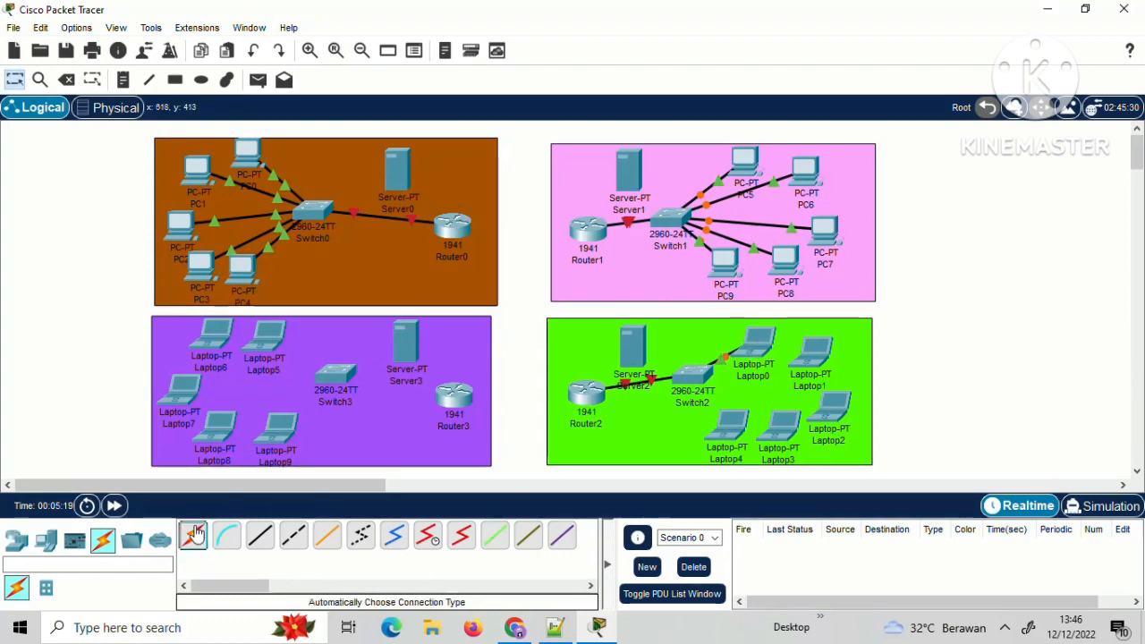
pyautogui.click(691, 376)
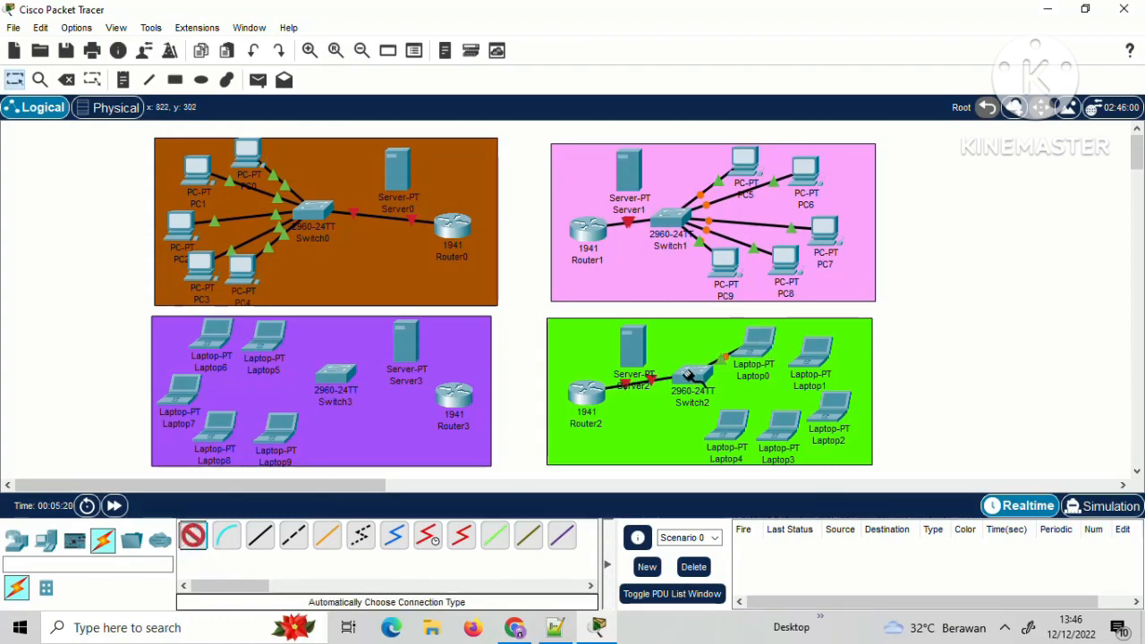
pyautogui.click(817, 356)
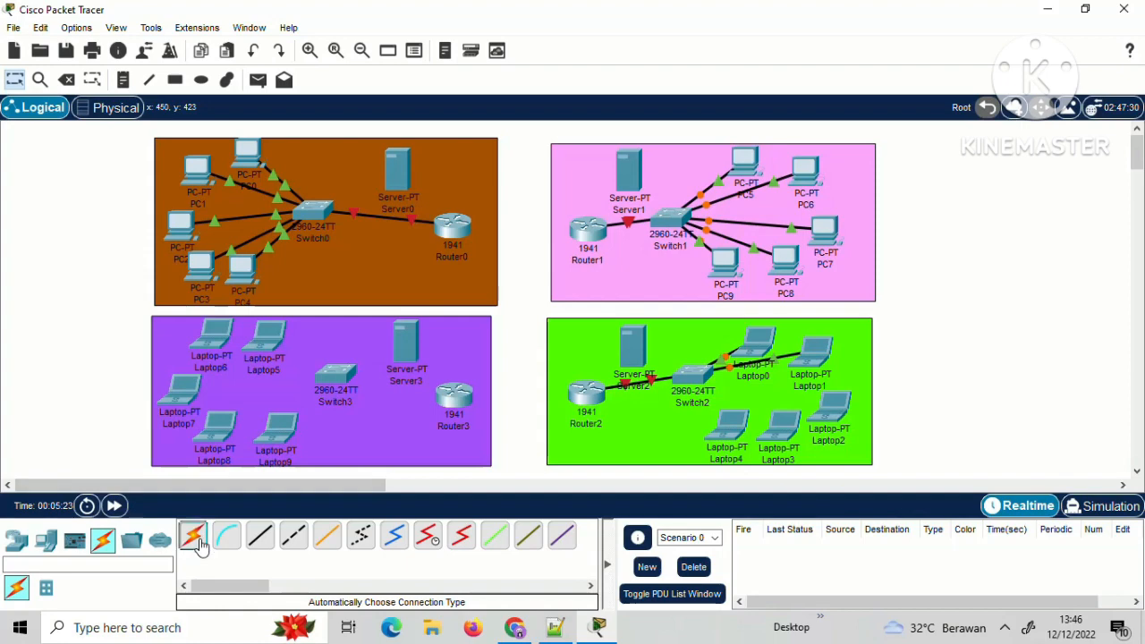
# Cable Switch2 to Laptop2, Laptop3 and Laptop4 with the automatic connection type.
pyautogui.click(194, 537)
pyautogui.click(729, 381)
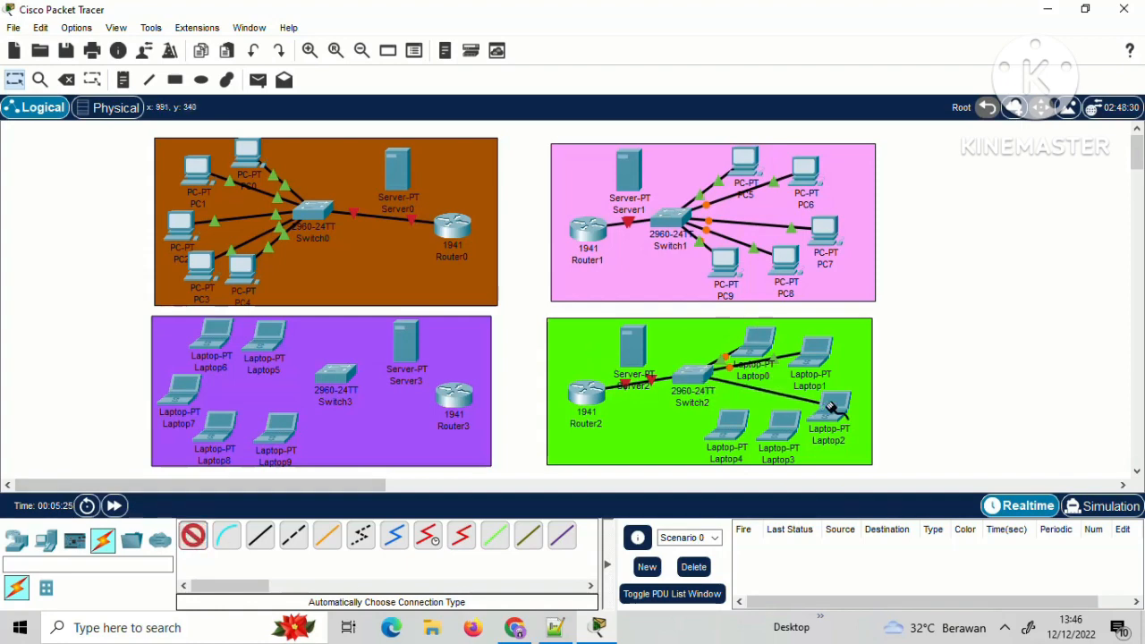
pyautogui.click(830, 402)
pyautogui.click(193, 542)
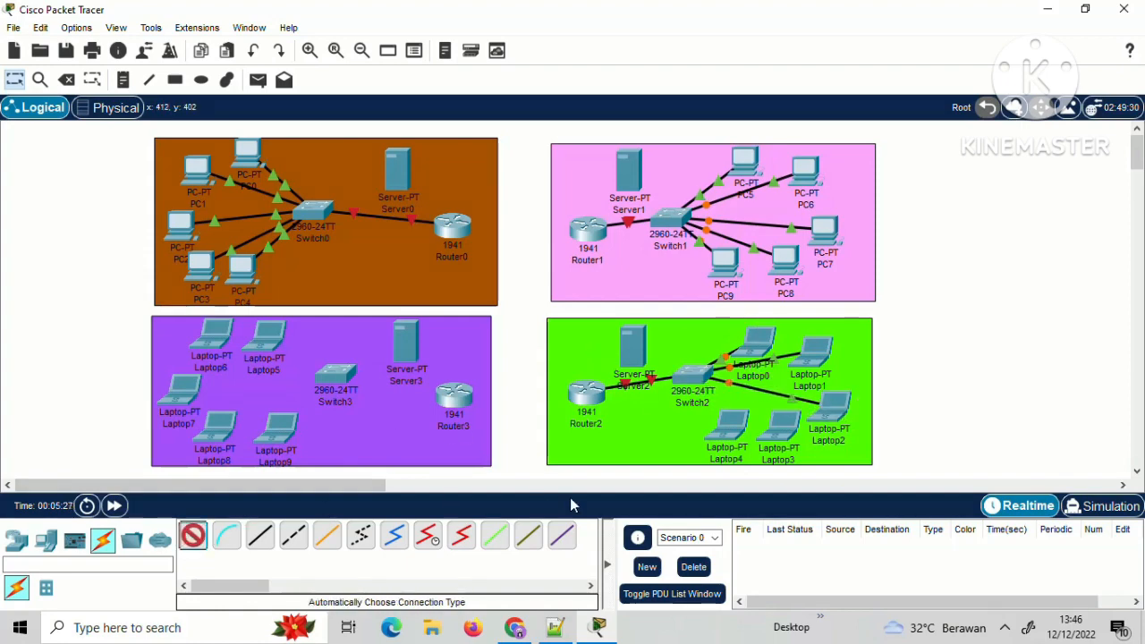
pyautogui.click(698, 376)
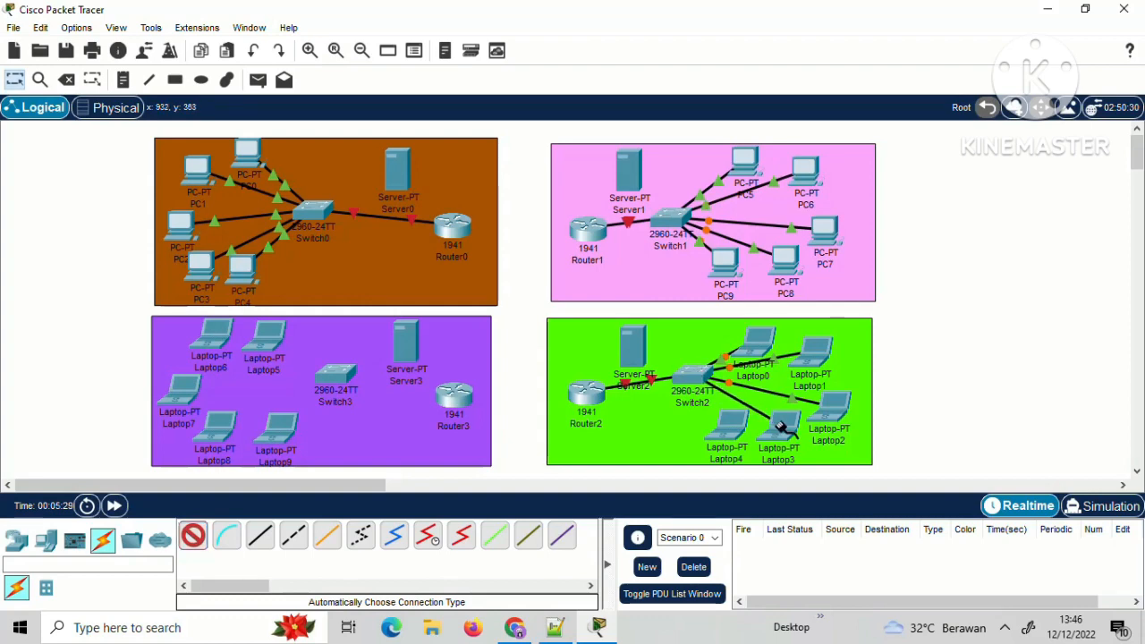
pyautogui.click(781, 425)
pyautogui.click(193, 535)
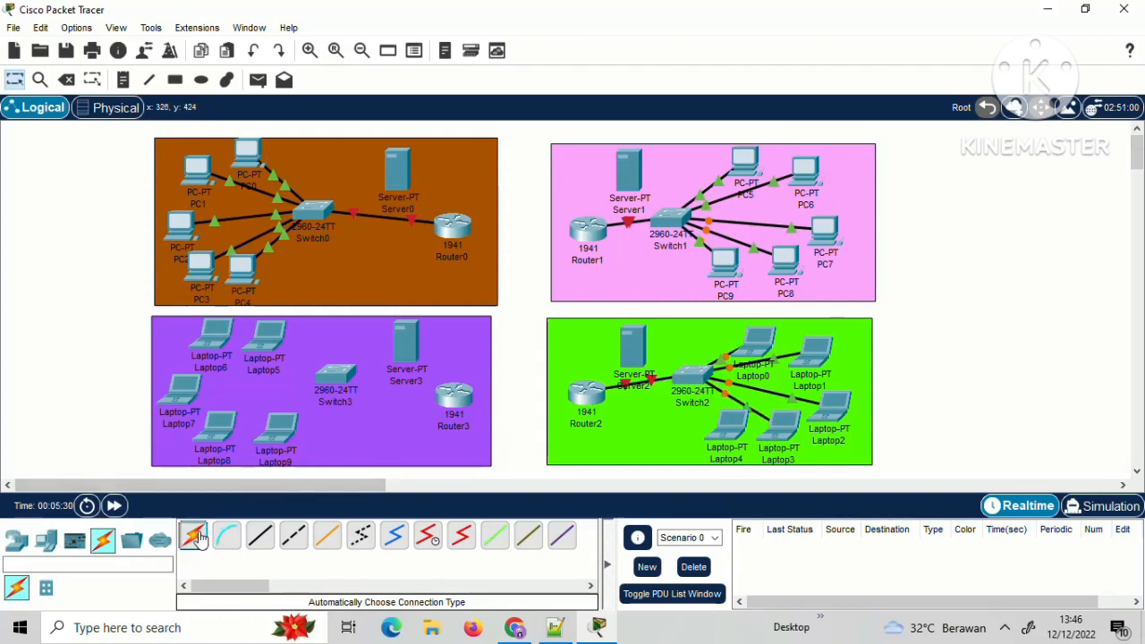
pyautogui.click(699, 378)
pyautogui.click(732, 424)
# Connect Router3 to Switch3 in the purple area with the automatic connection type.
pyautogui.click(193, 535)
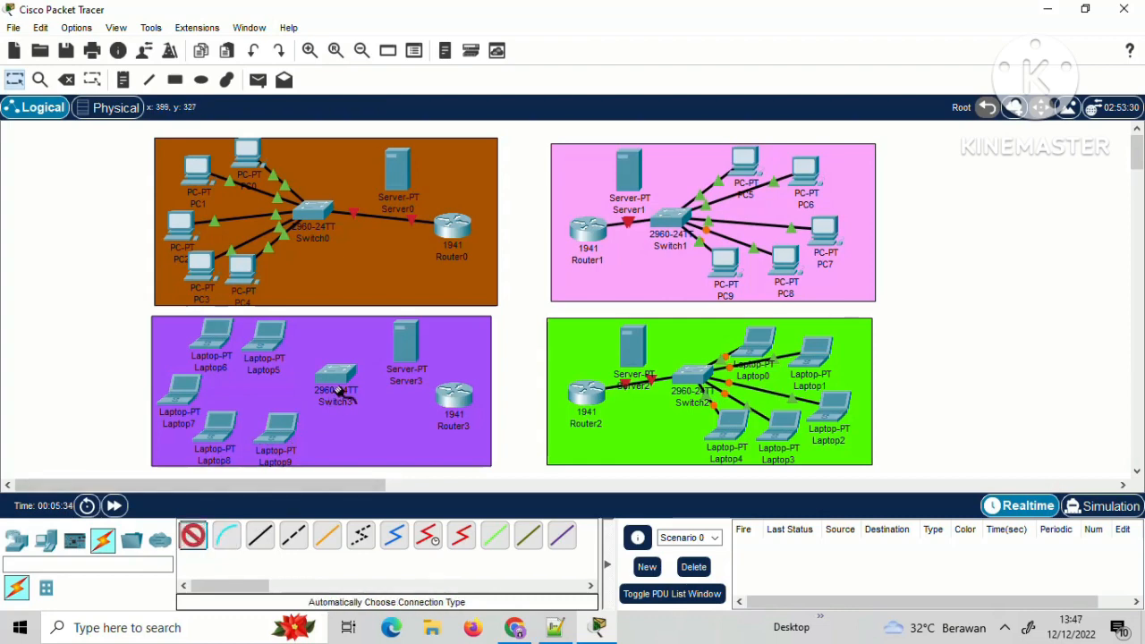
pyautogui.click(452, 398)
pyautogui.click(336, 373)
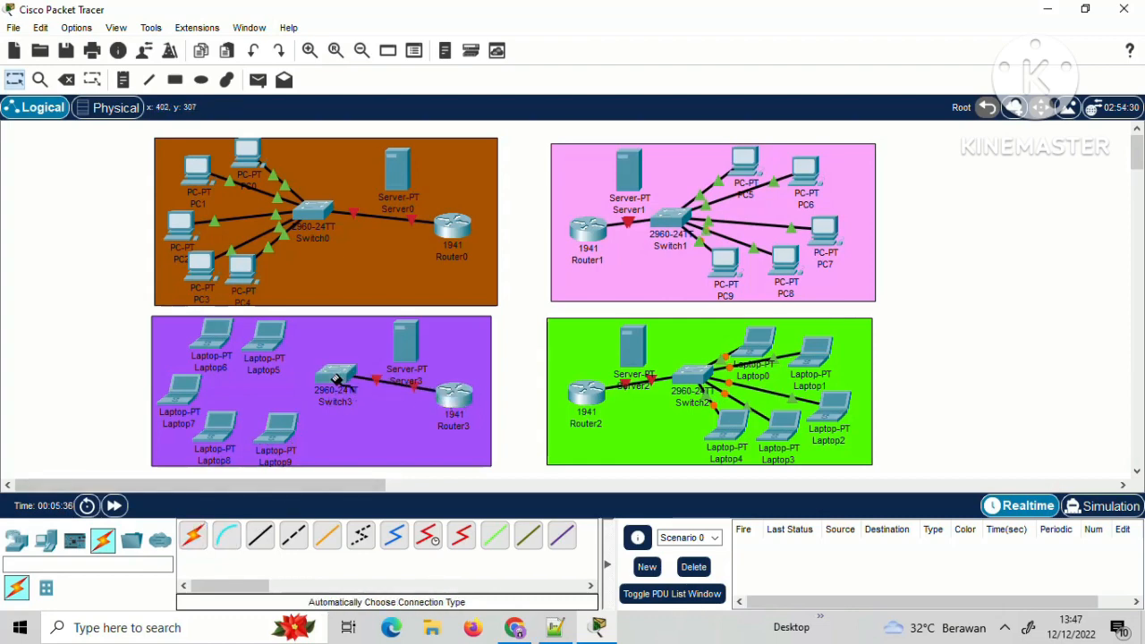
# Cable Switch3 to Laptop5 and Laptop6 with the automatic connection type.
pyautogui.click(194, 535)
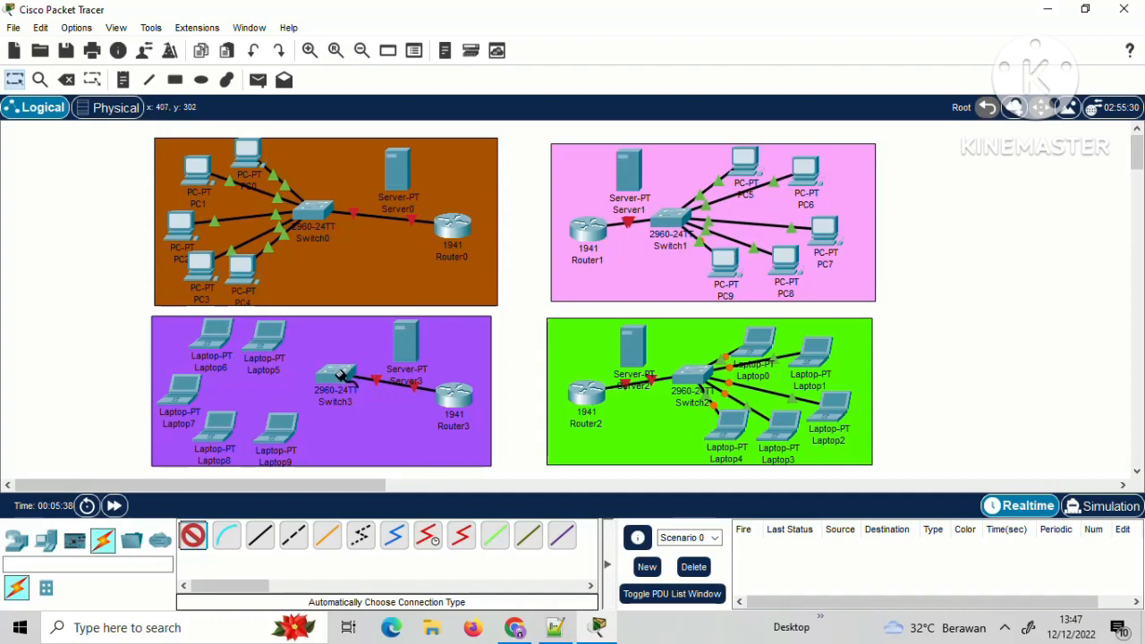
pyautogui.click(336, 373)
pyautogui.click(260, 343)
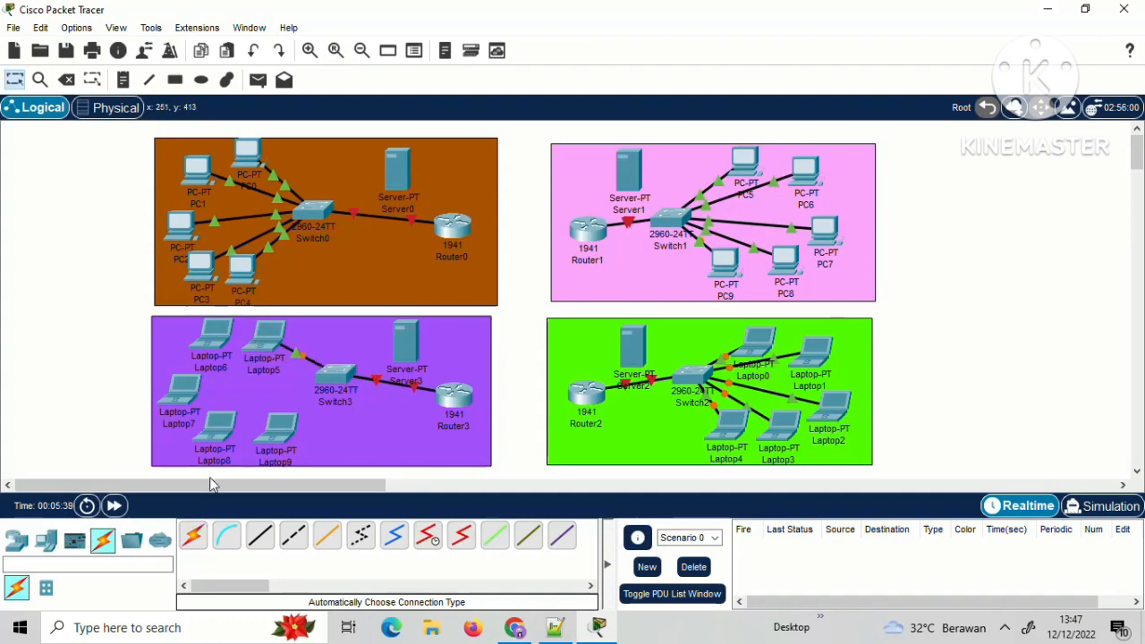
pyautogui.click(194, 535)
pyautogui.click(337, 373)
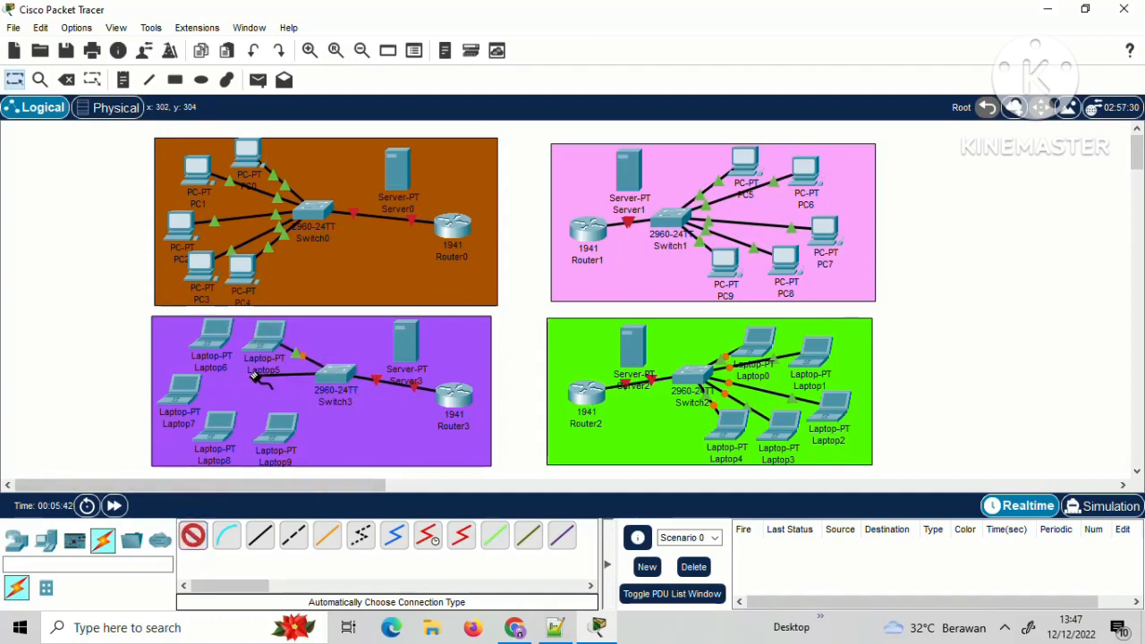
pyautogui.click(211, 339)
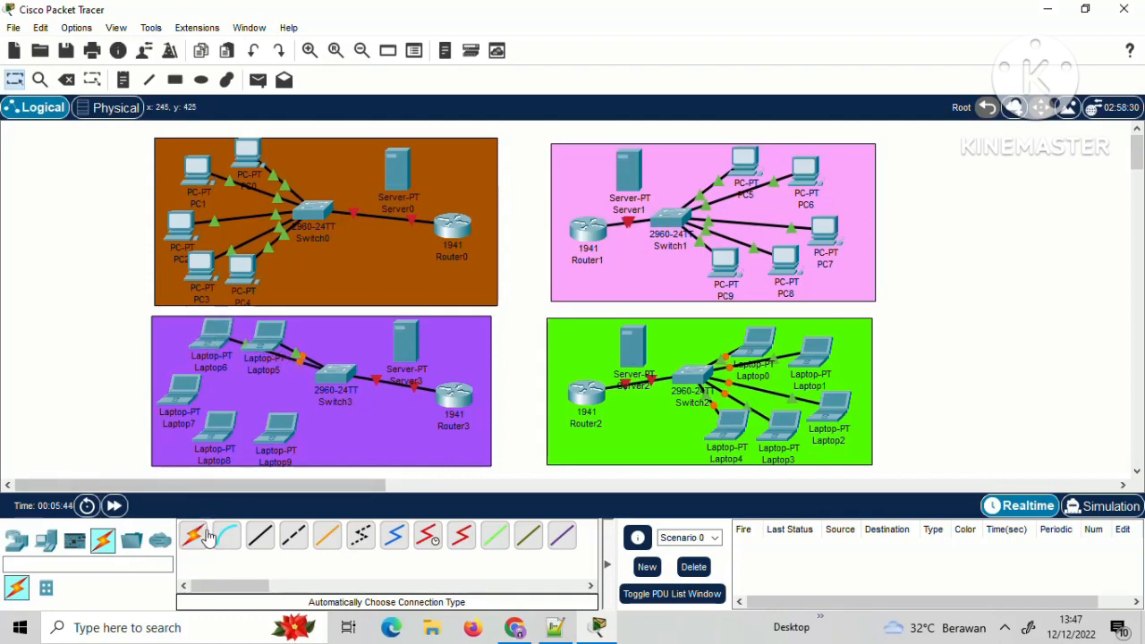
# Cable Switch3 to Laptop7 with the automatic connection type and shift Laptop6 slightly down and to the left.
pyautogui.click(193, 535)
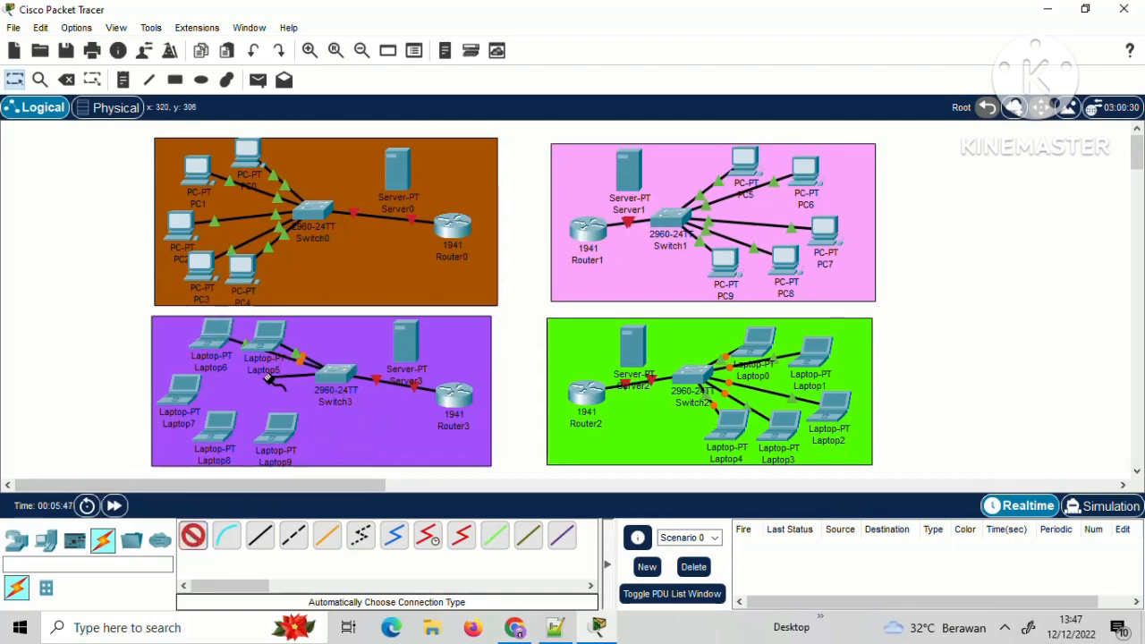
pyautogui.click(186, 395)
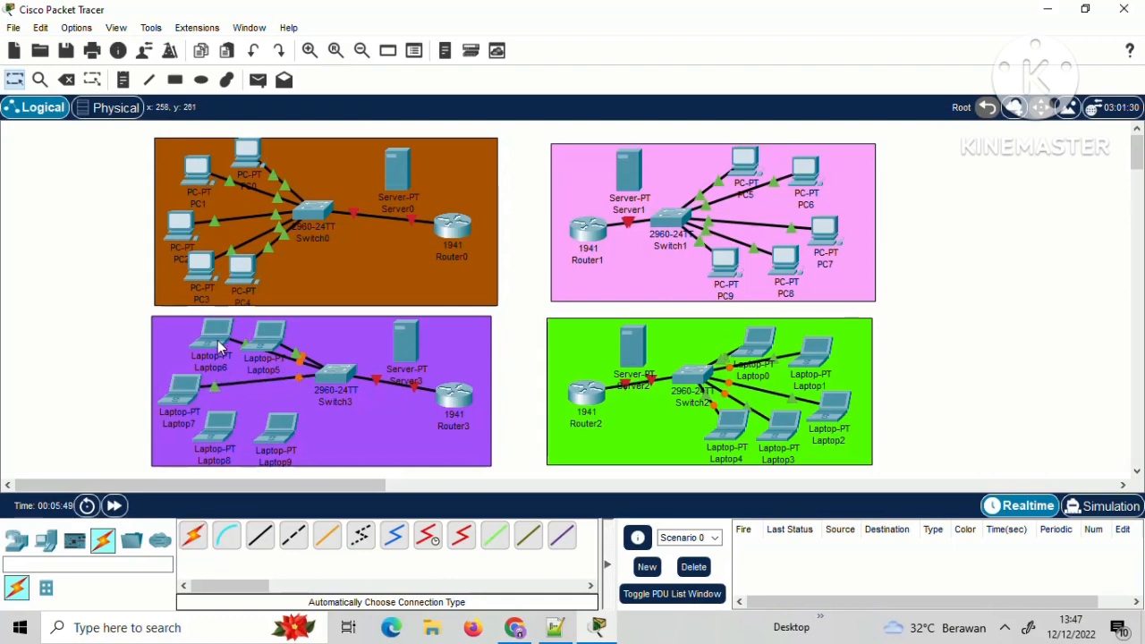
pyautogui.moveTo(218, 341); pyautogui.dragTo(212, 348)
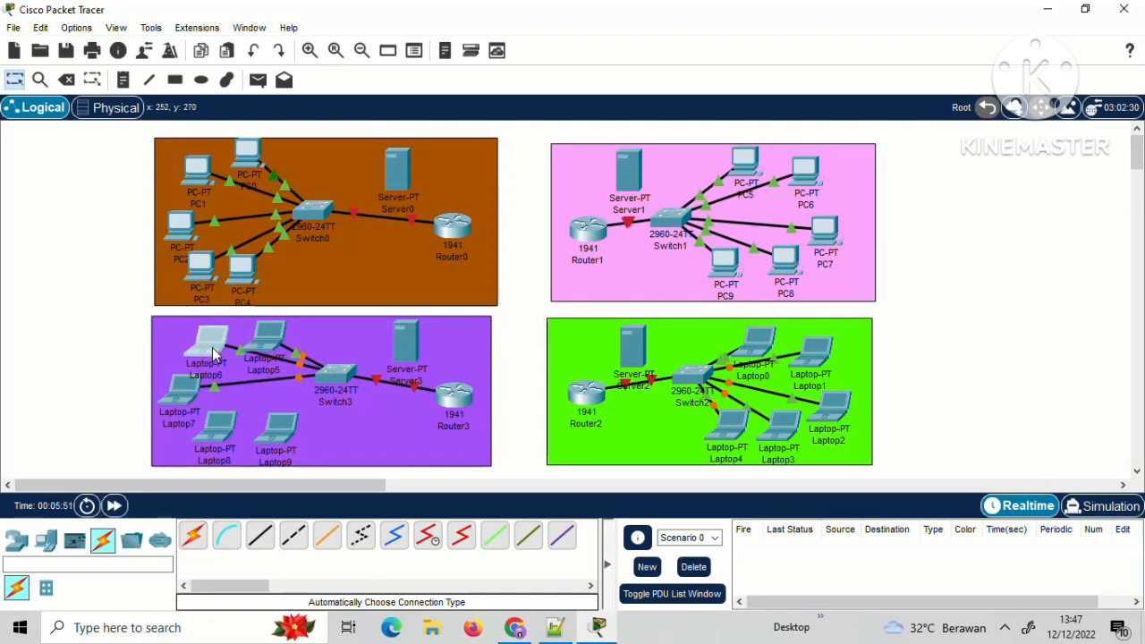
# Cable Switch3 to Laptop8 and Laptop9 with the automatic connection type.
pyautogui.click(193, 535)
pyautogui.click(338, 377)
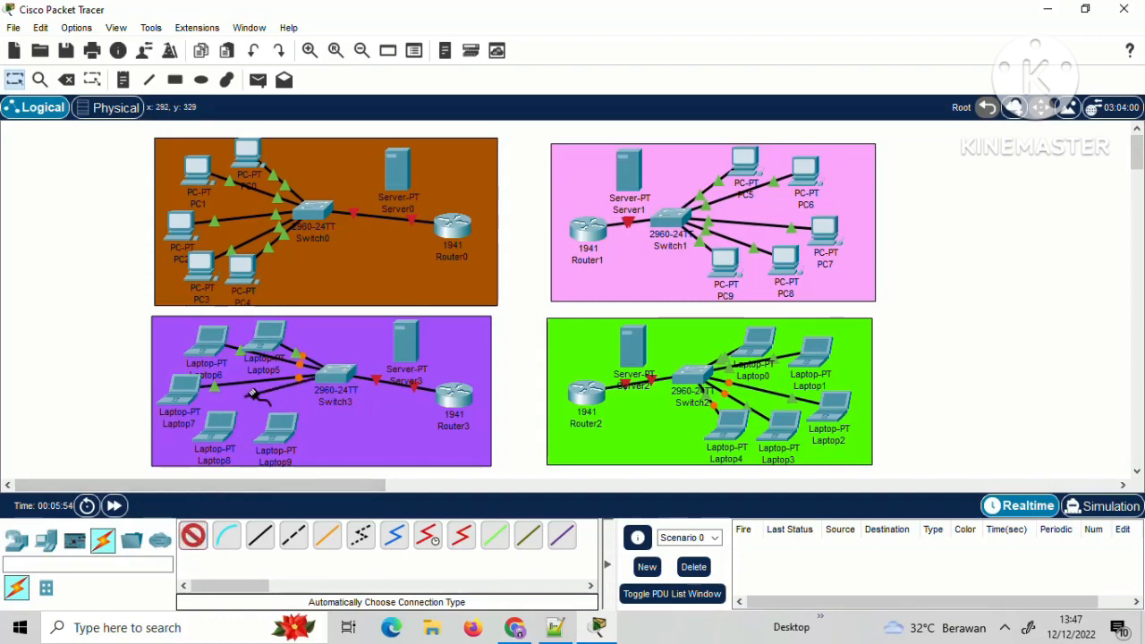
pyautogui.click(223, 438)
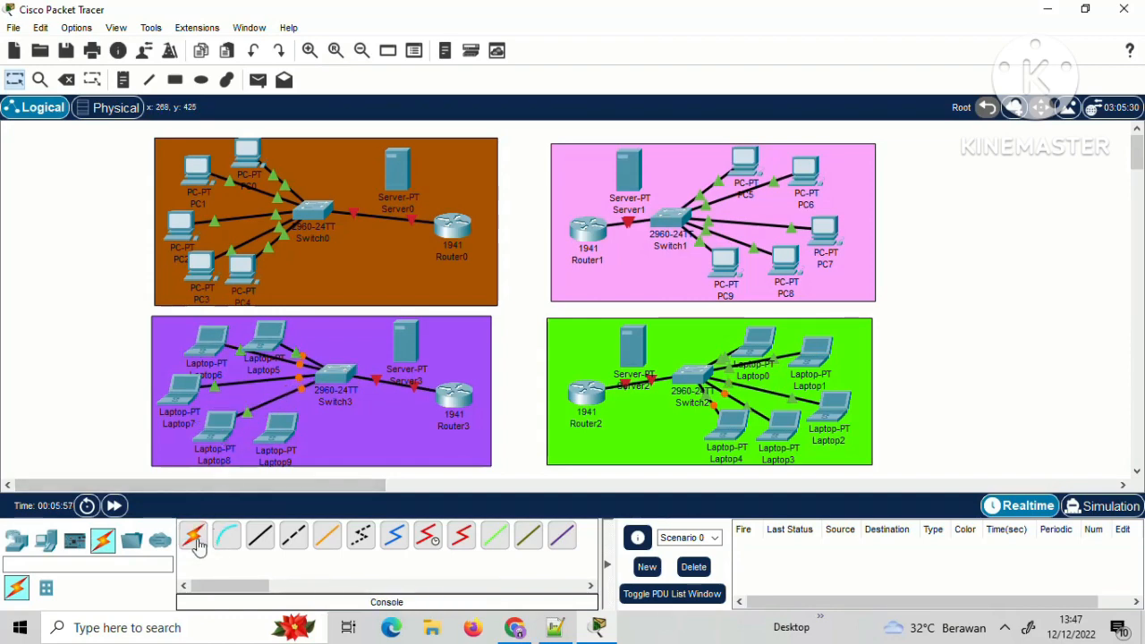
pyautogui.click(193, 535)
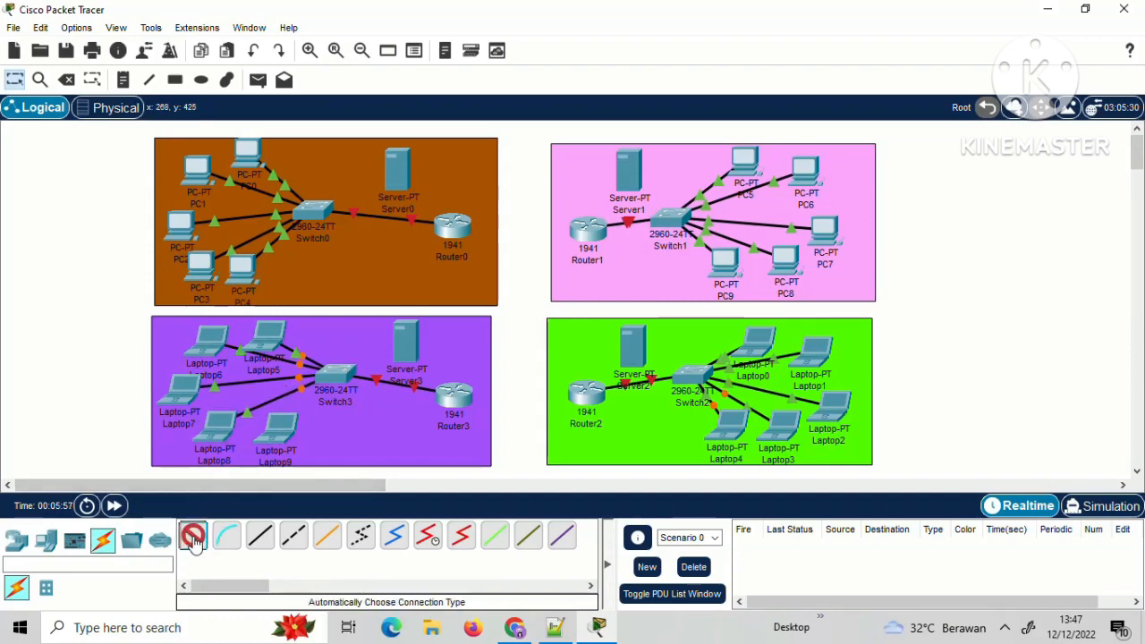
pyautogui.click(338, 383)
pyautogui.click(284, 431)
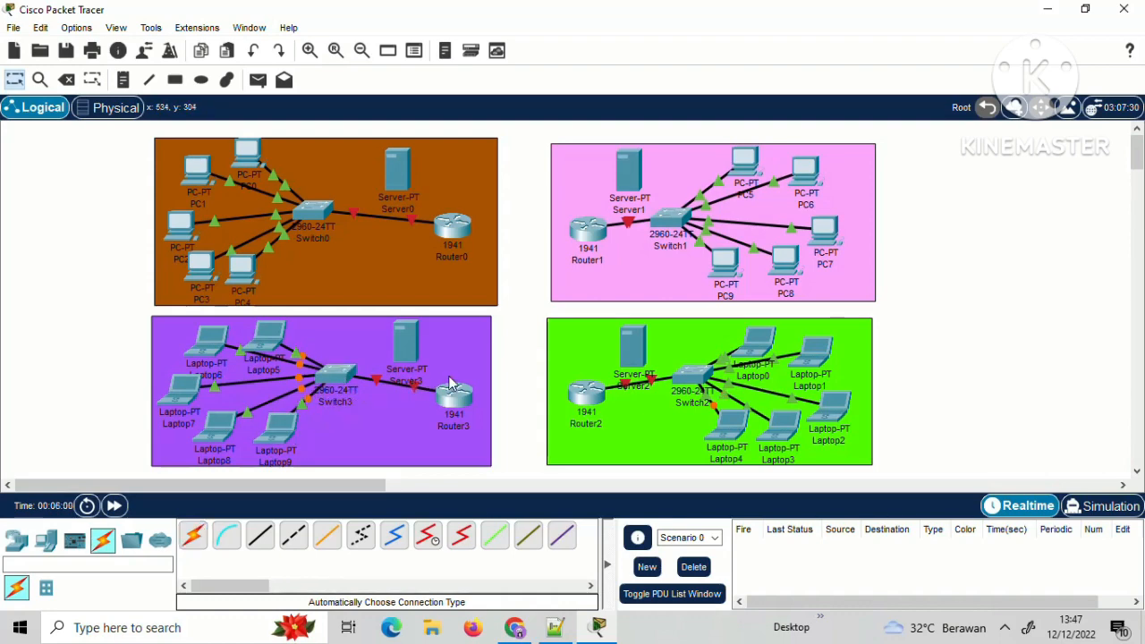
# Install an HWIC-2T serial module in Router0's leftmost expansion slot with its power off, and switch the router back on.
pyautogui.click(193, 535)
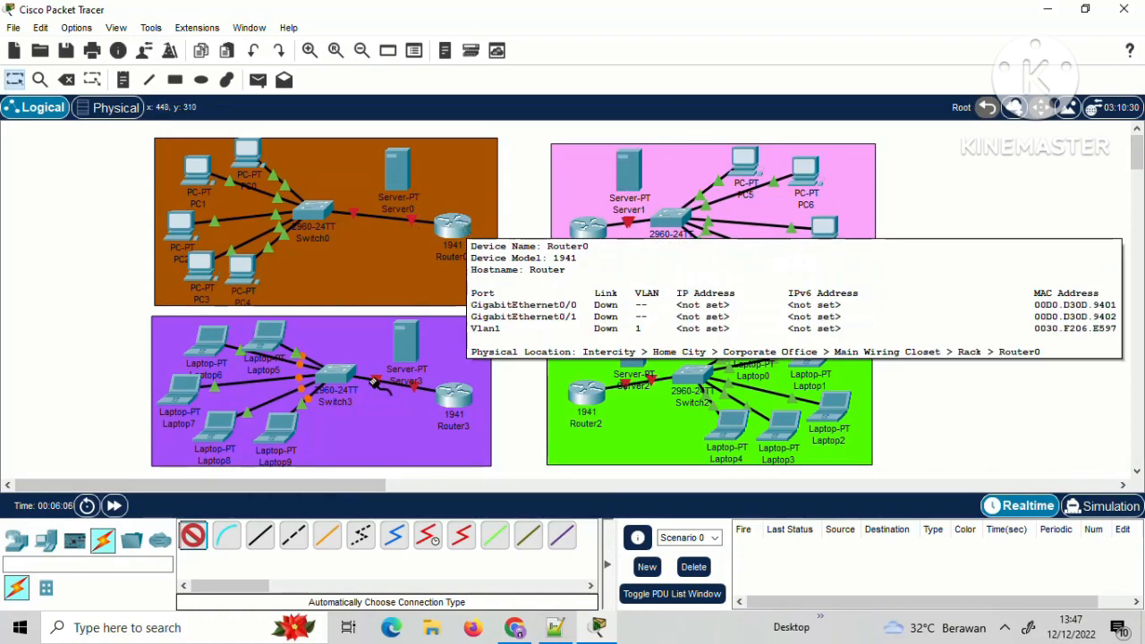
pyautogui.click(200, 542)
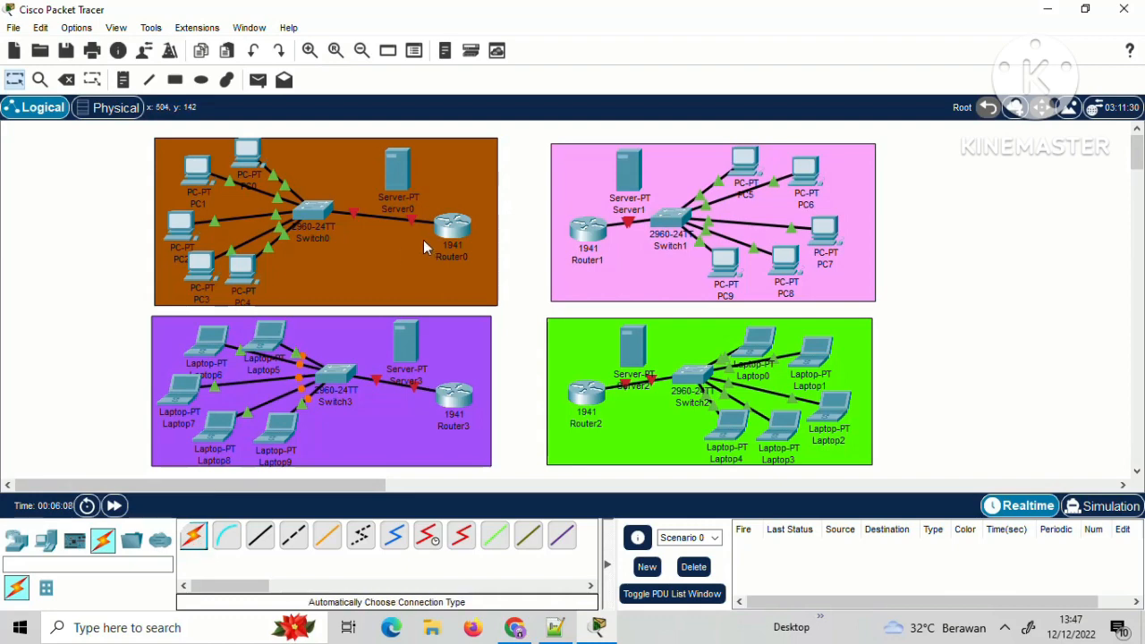
pyautogui.click(451, 229)
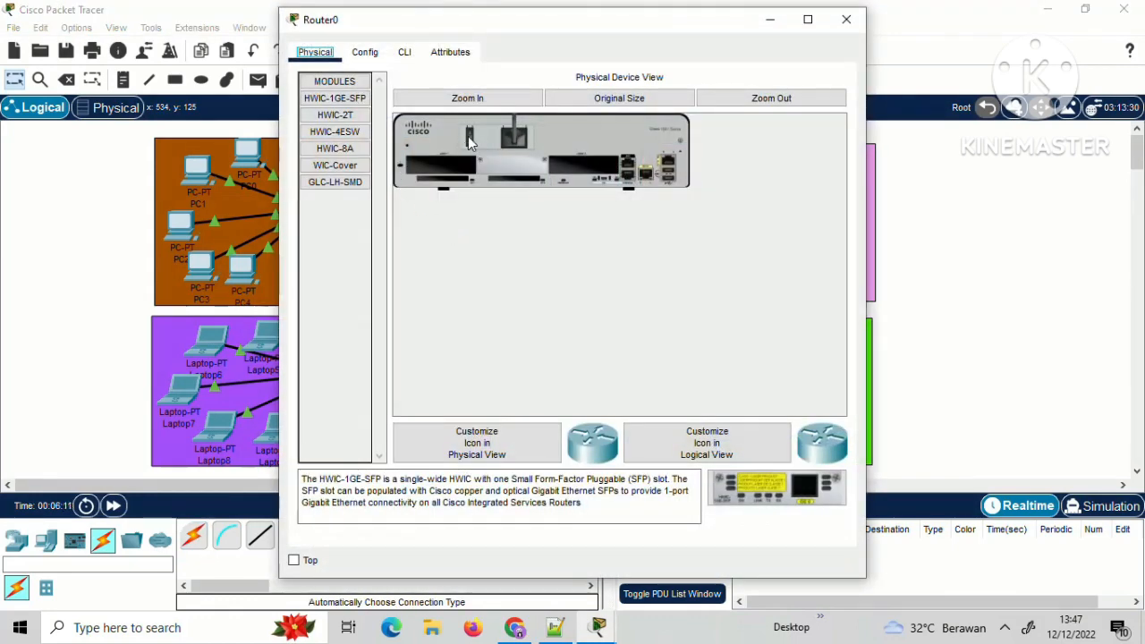
pyautogui.click(363, 118)
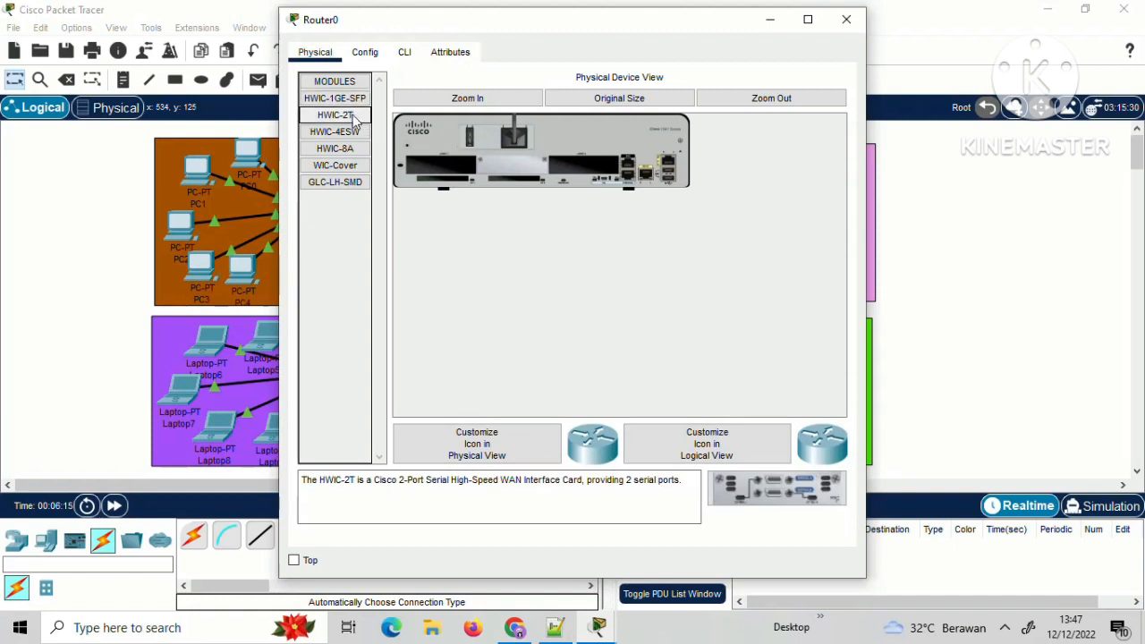
pyautogui.moveTo(338, 116); pyautogui.dragTo(443, 161)
pyautogui.click(469, 133)
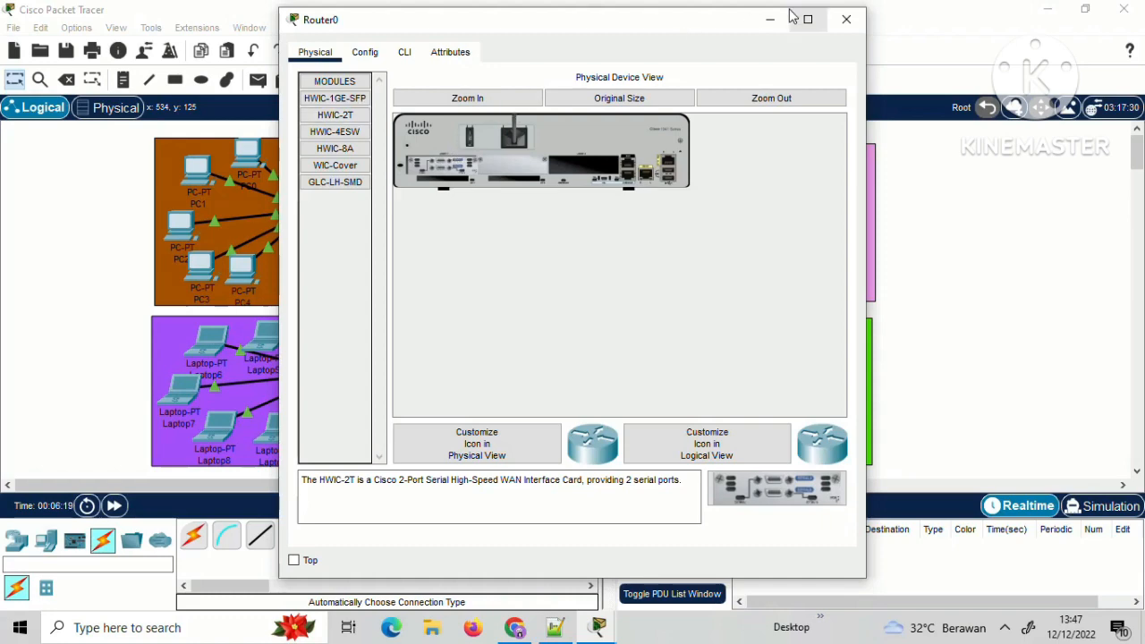
pyautogui.click(851, 17)
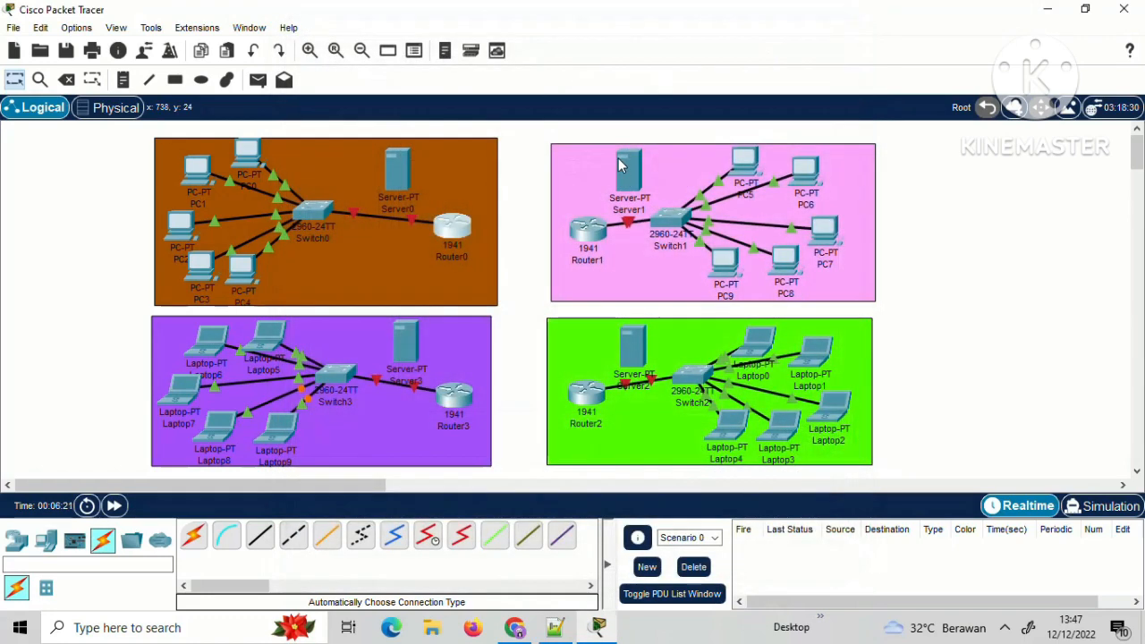
# Install an HWIC-2T serial module in the leftmost expansion slot of Router1 in the pink area.
pyautogui.click(587, 225)
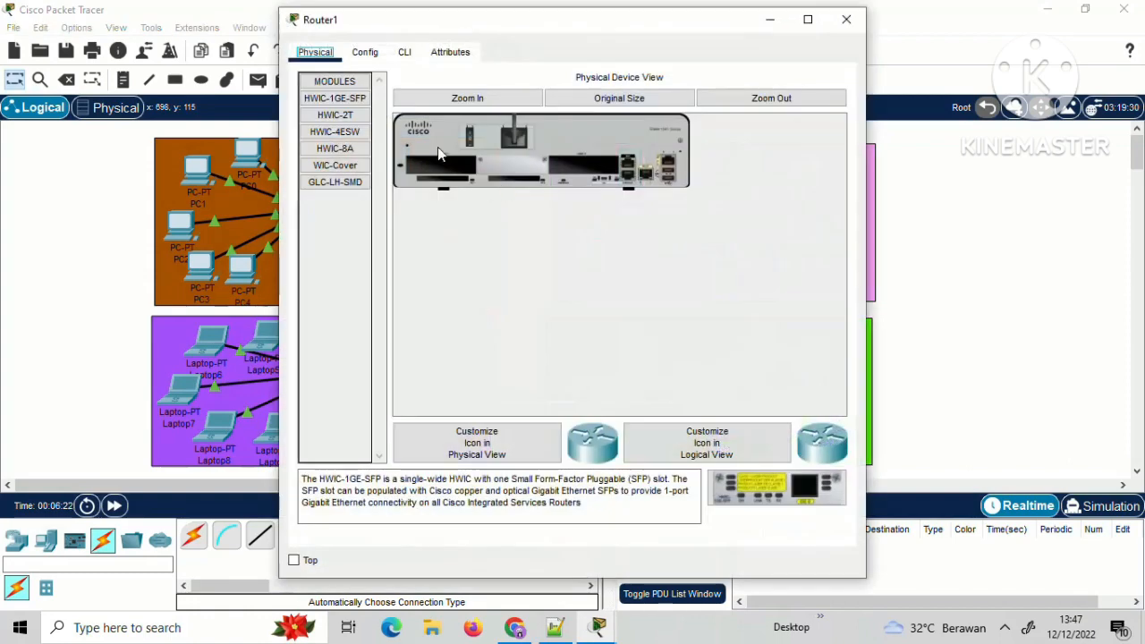
pyautogui.click(345, 116)
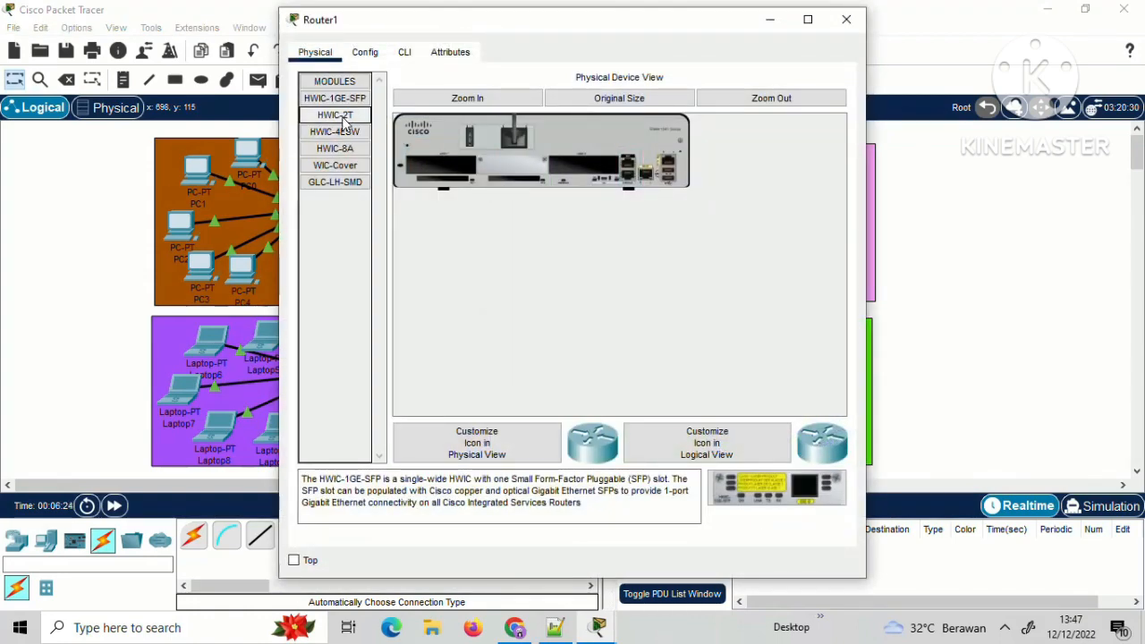
pyautogui.moveTo(344, 116); pyautogui.dragTo(430, 159)
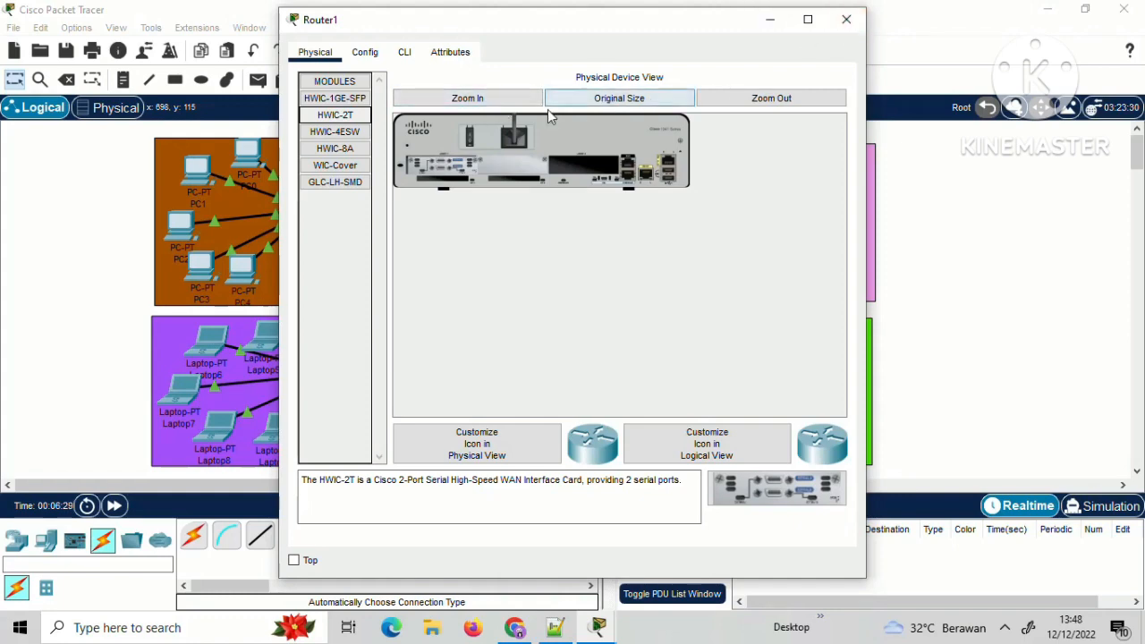
pyautogui.click(847, 19)
# Install an HWIC-2T serial module in the leftmost expansion slot of Router2 in the green area.
pyautogui.click(583, 386)
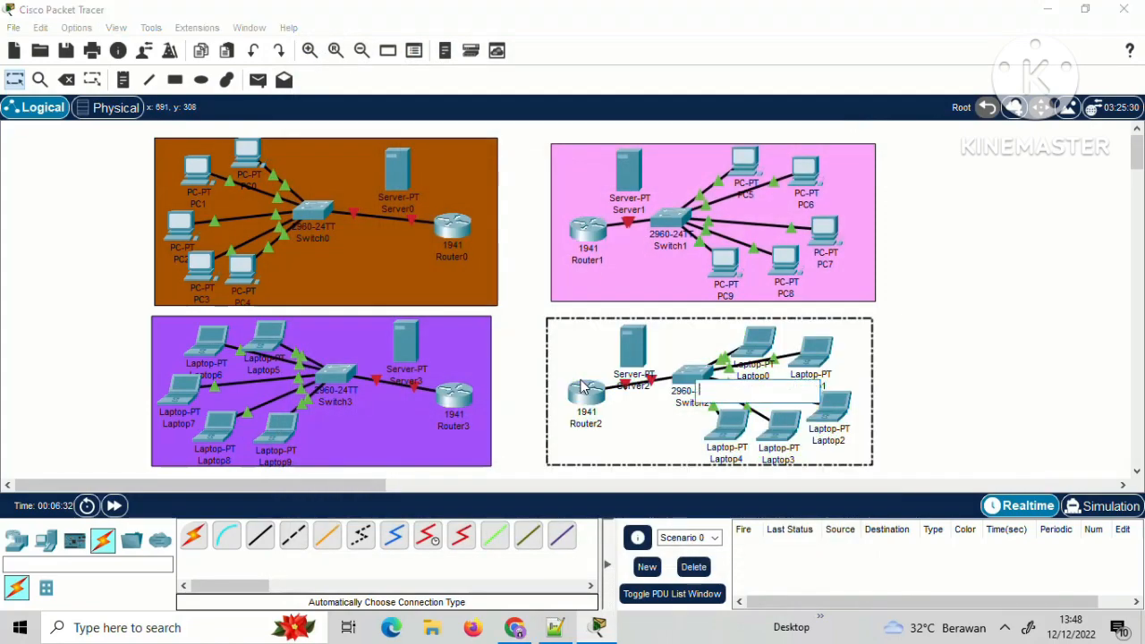
pyautogui.click(532, 365)
pyautogui.click(583, 398)
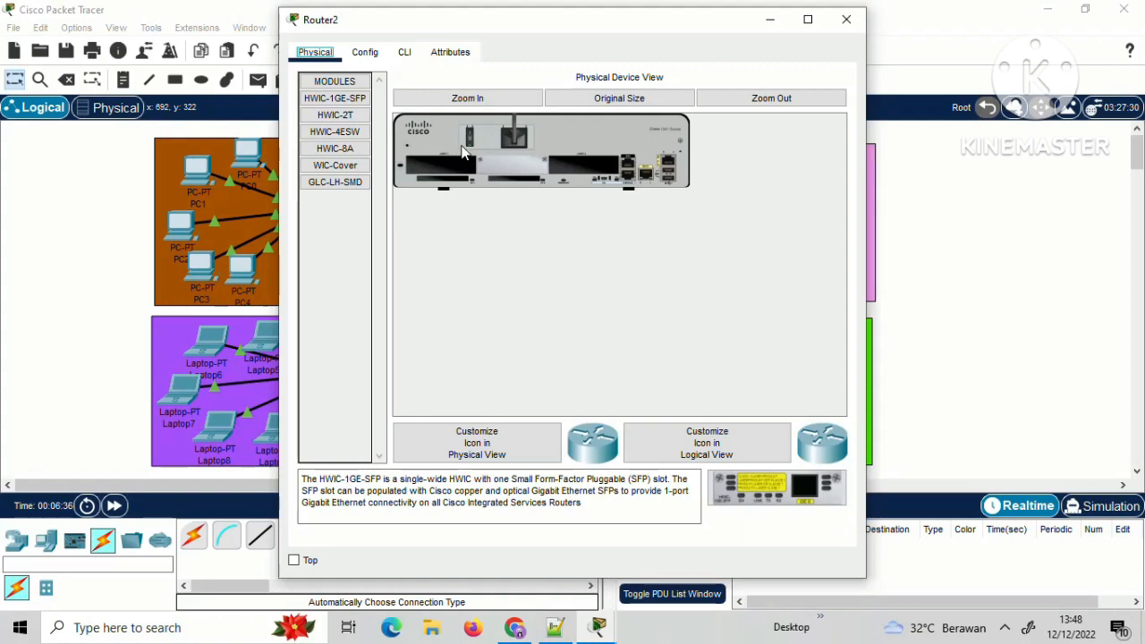
pyautogui.moveTo(336, 114); pyautogui.dragTo(449, 170)
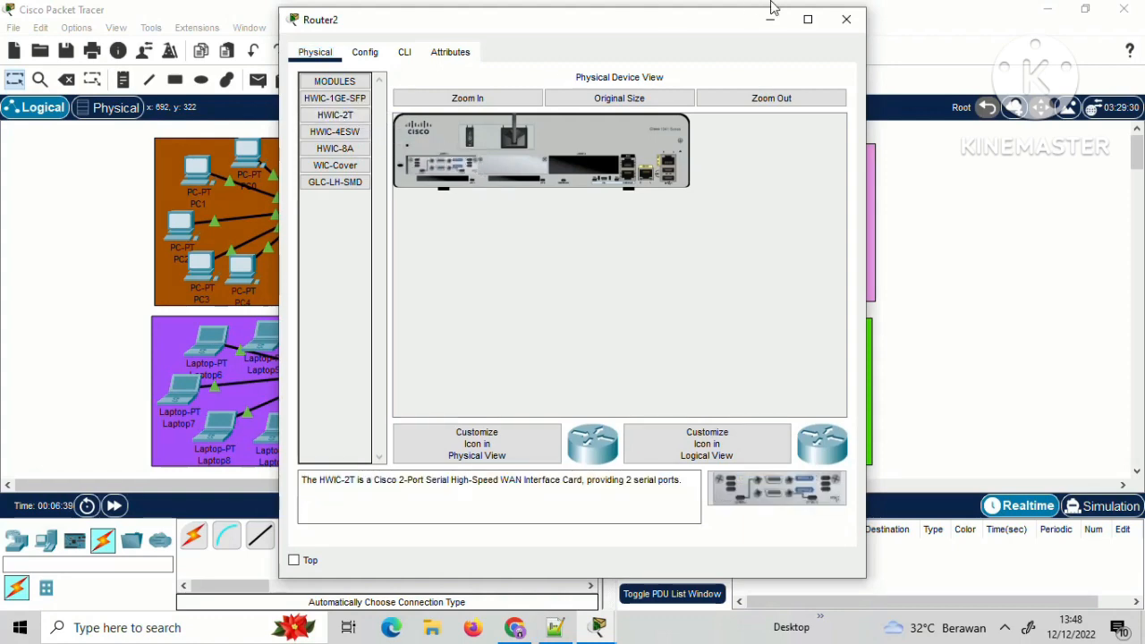
# Install an HWIC-2T serial module in the leftmost expansion slot of Router3 in the purple area.
pyautogui.click(847, 20)
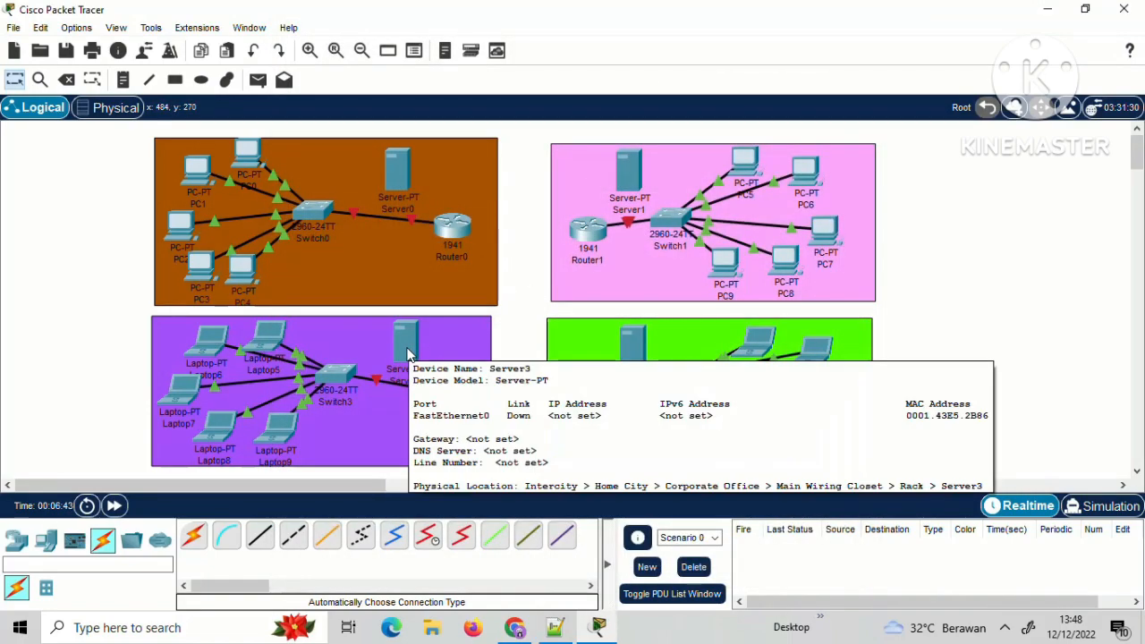
pyautogui.click(452, 397)
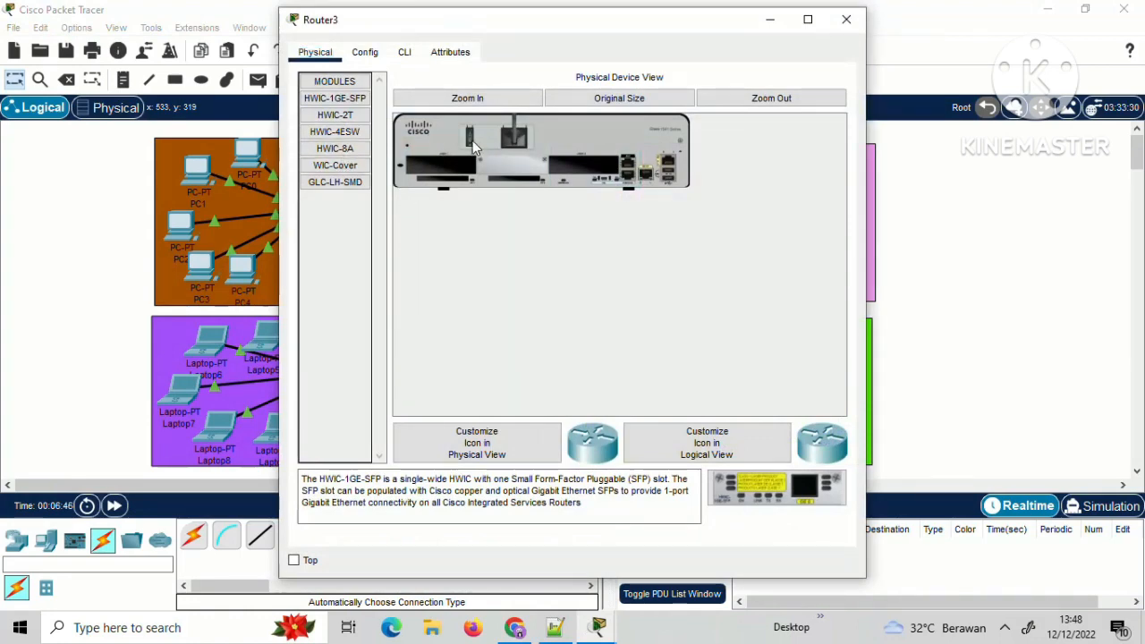
pyautogui.moveTo(334, 116); pyautogui.dragTo(475, 142)
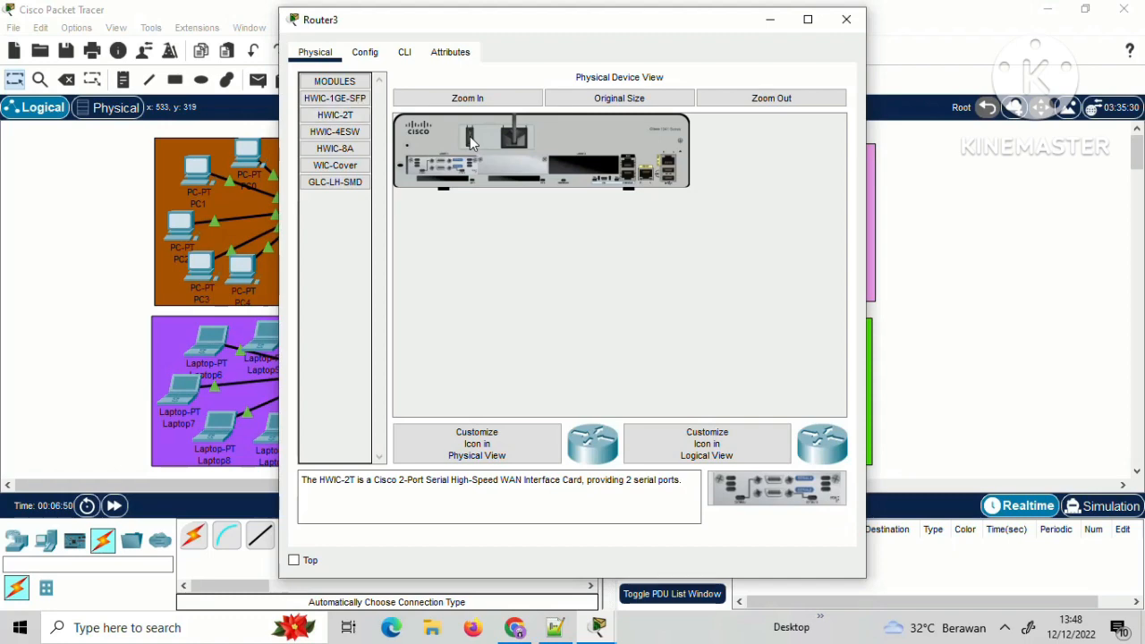
pyautogui.click(846, 19)
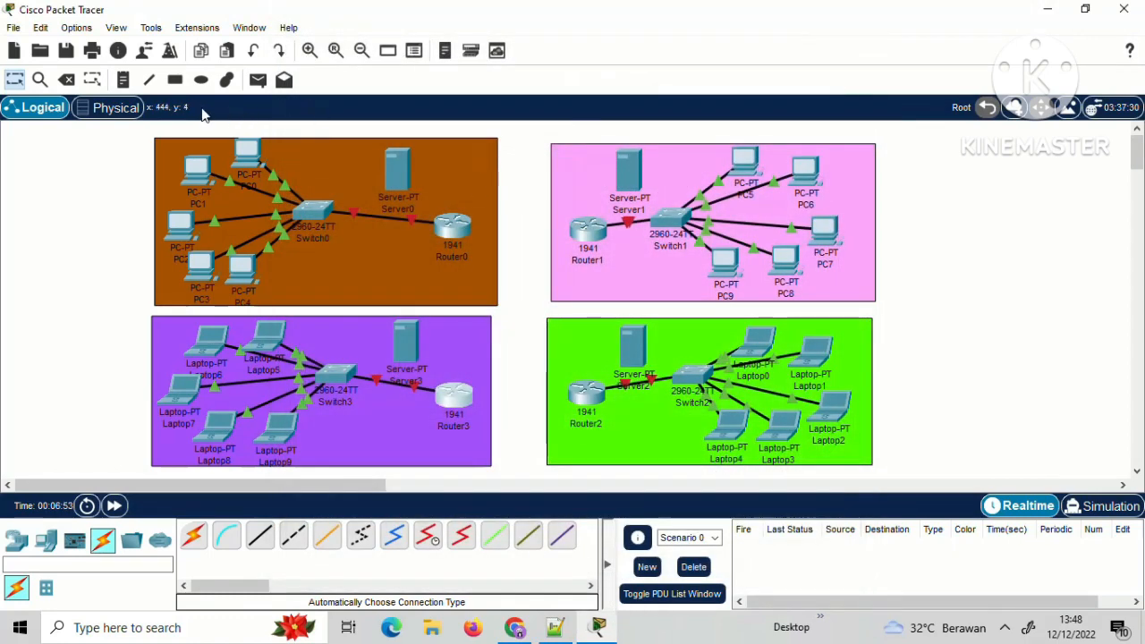
# Add the text notes "LANTAI 1" in the brown area above Router0 and "LANTAI 2" in the pink area below Router1.
pyautogui.click(124, 79)
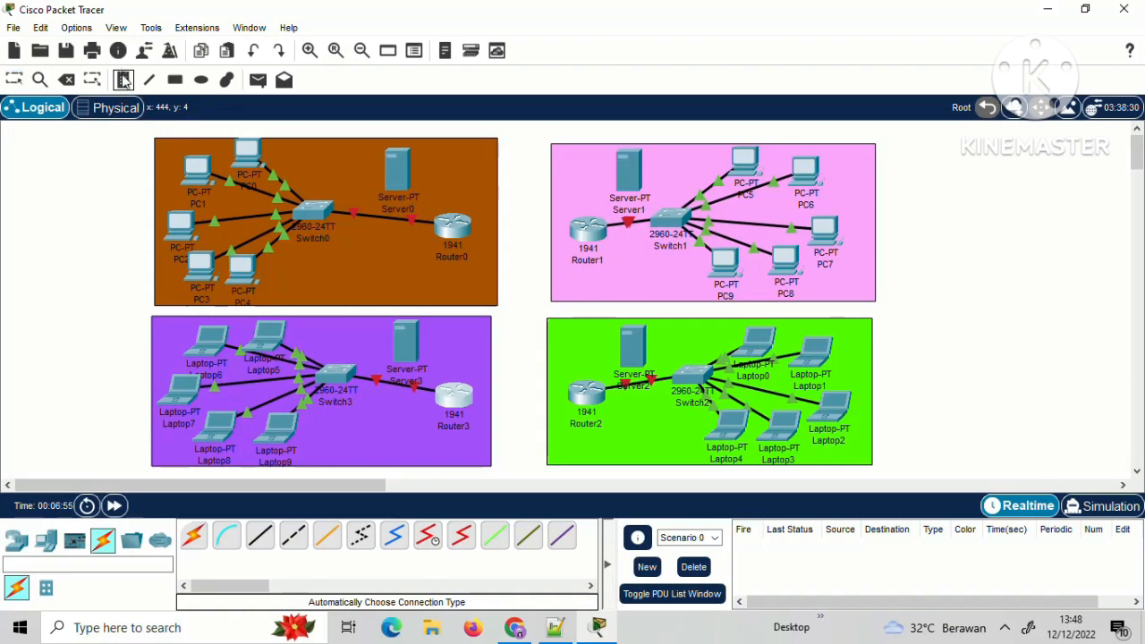
pyautogui.click(457, 163)
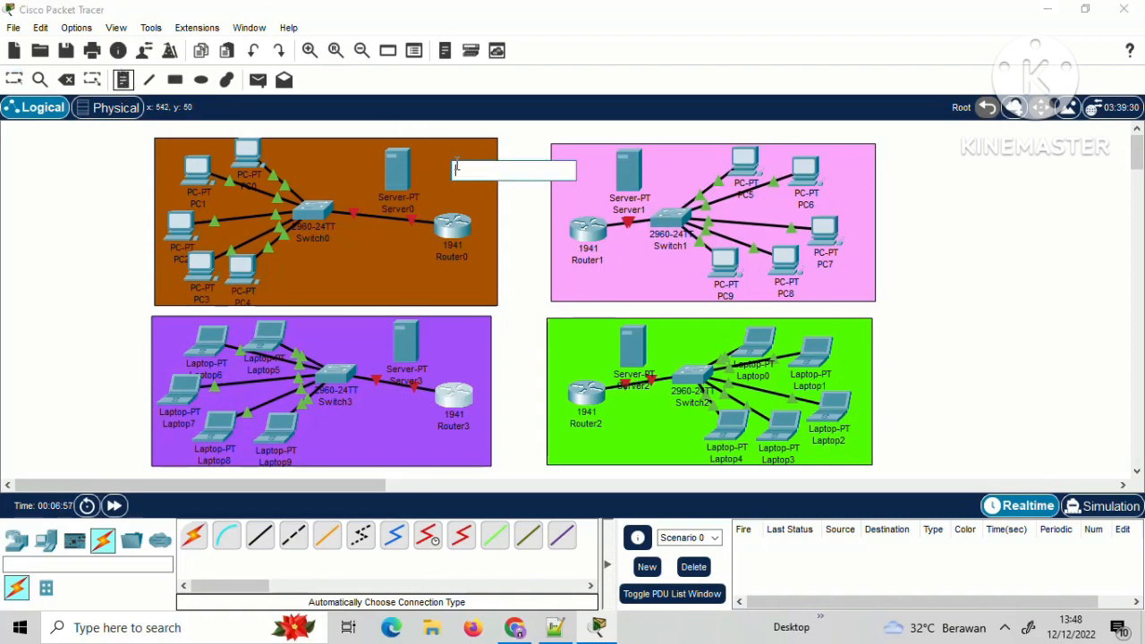
pyautogui.press('capslock')
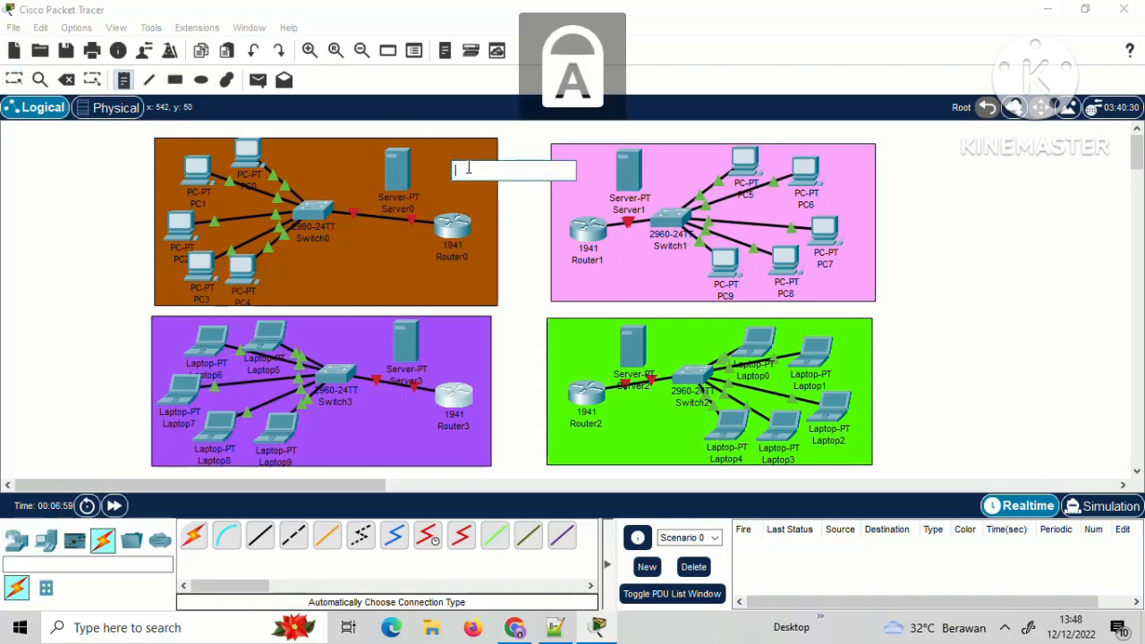
pyautogui.write('LANTAI 1')
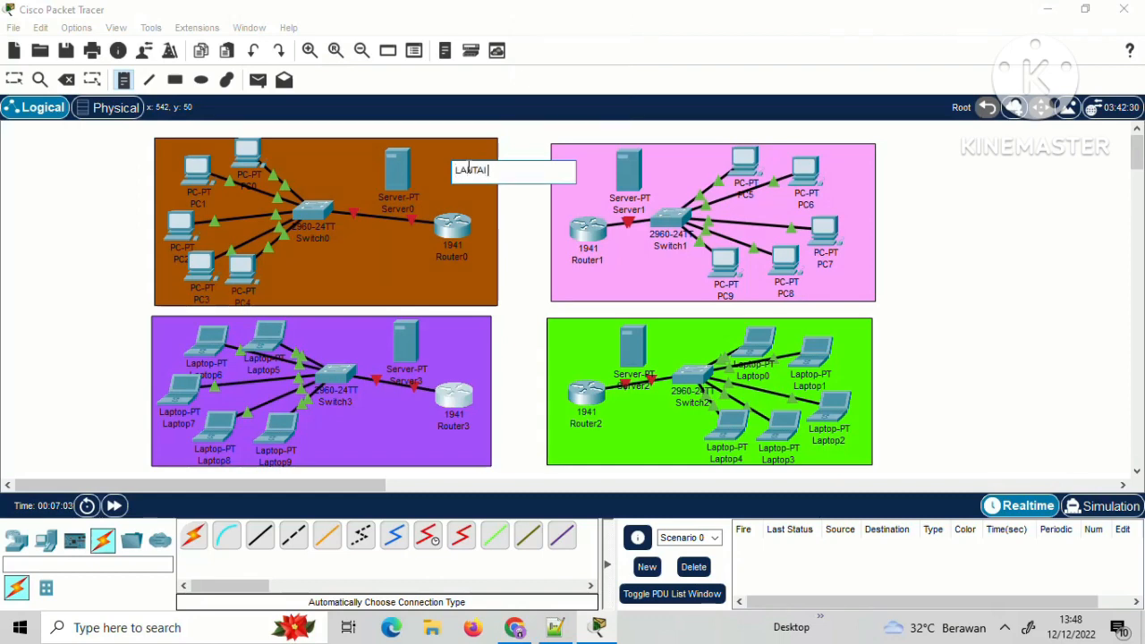
pyautogui.click(584, 277)
pyautogui.write('LANTAI 2')
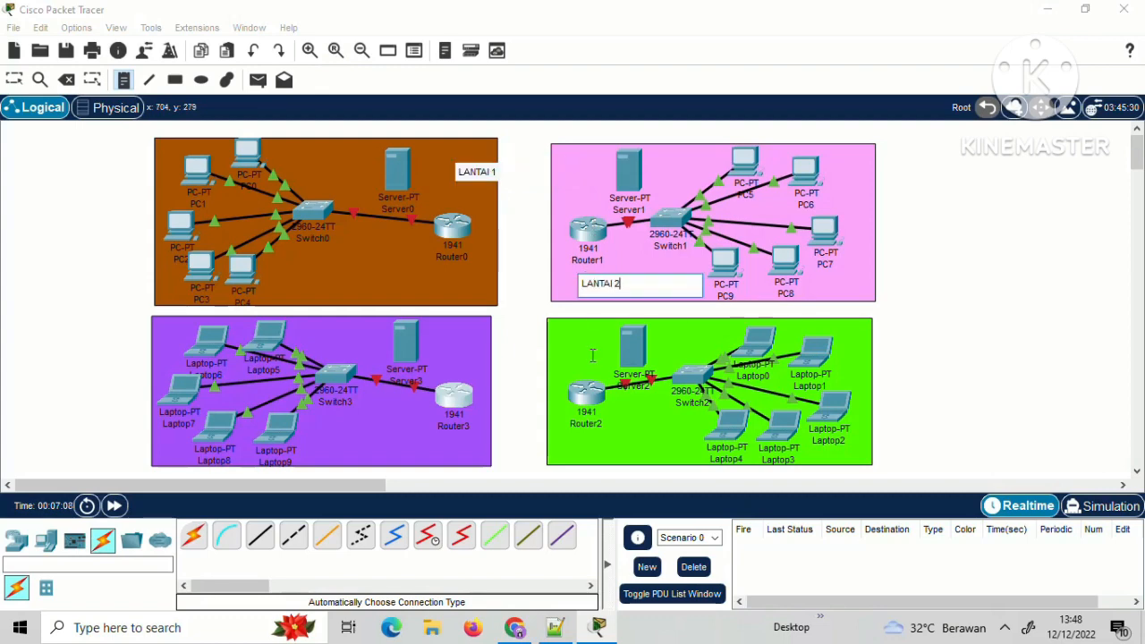
# Add the text notes "LANTAI 3" below Router2 in the green area and "LANTAI 4" below Router3 in the purple area.
pyautogui.click(579, 445)
pyautogui.write('LA')
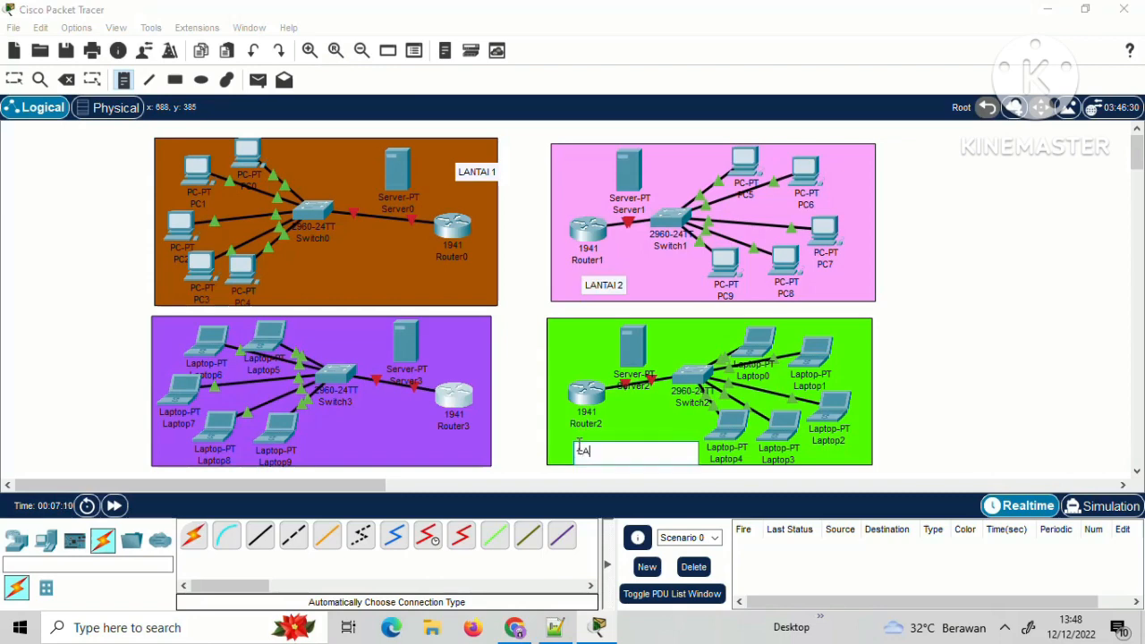
pyautogui.write('NTAI 3')
pyautogui.click(434, 452)
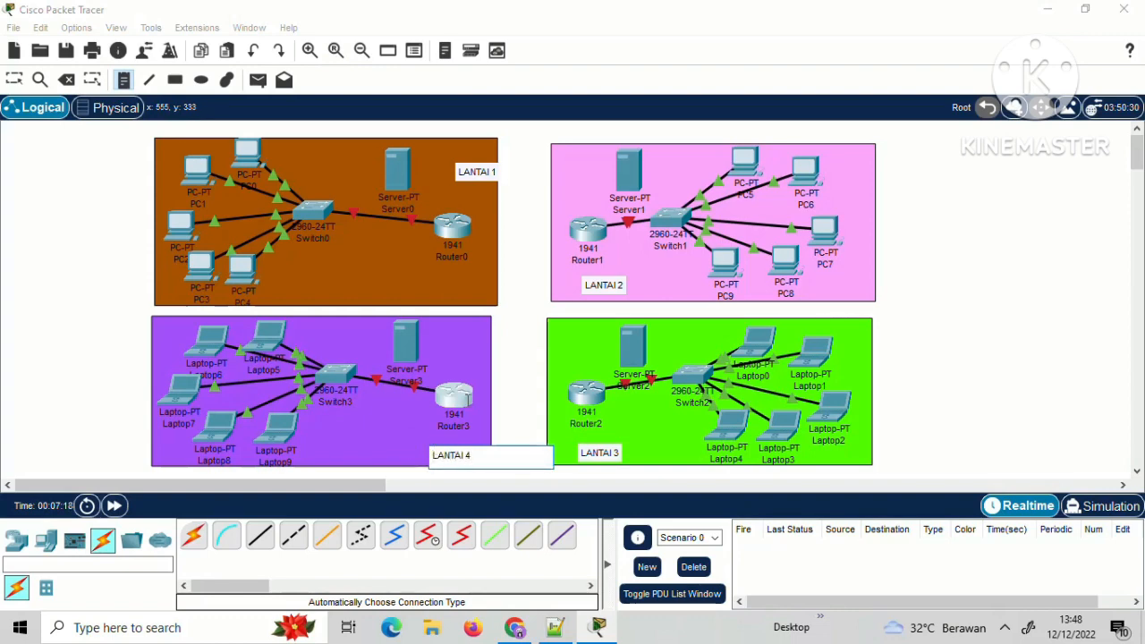
# Move the four LANTAI labels into the inner lower corners of their areas, with LANTAI 1 placed below Router0.
pyautogui.click(13, 82)
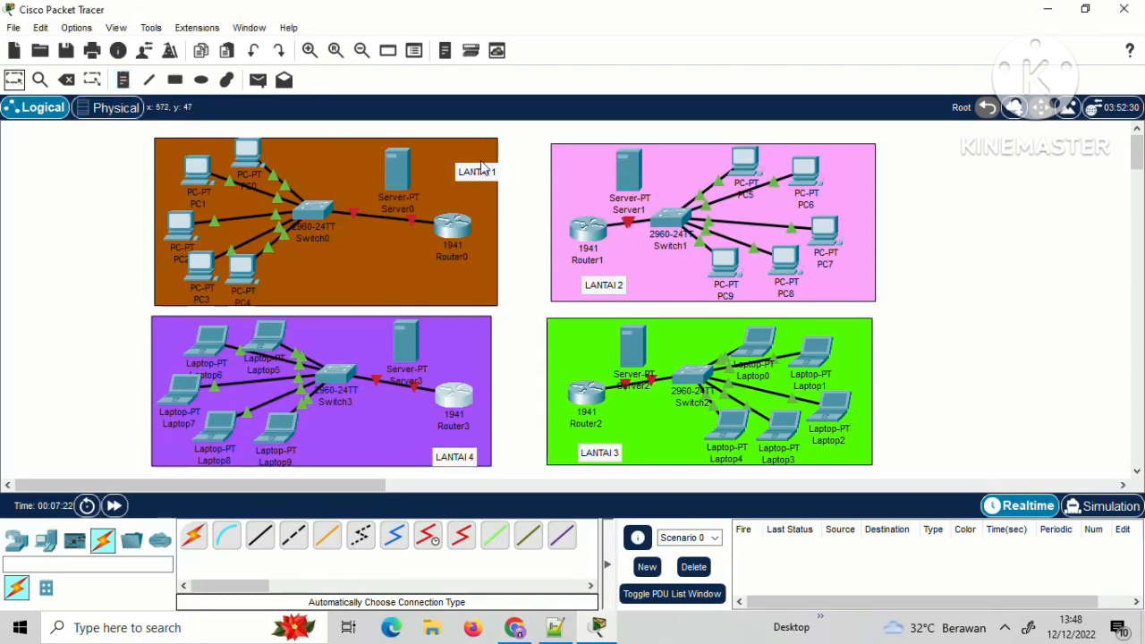
pyautogui.moveTo(480, 177); pyautogui.dragTo(477, 290)
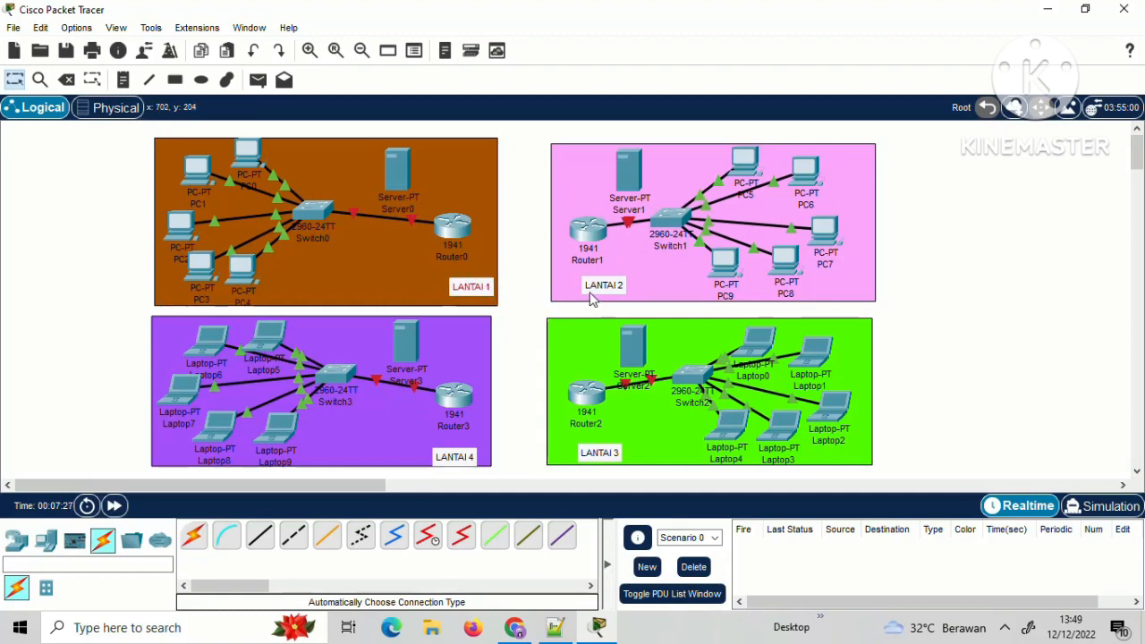
pyautogui.moveTo(598, 297); pyautogui.dragTo(572, 297)
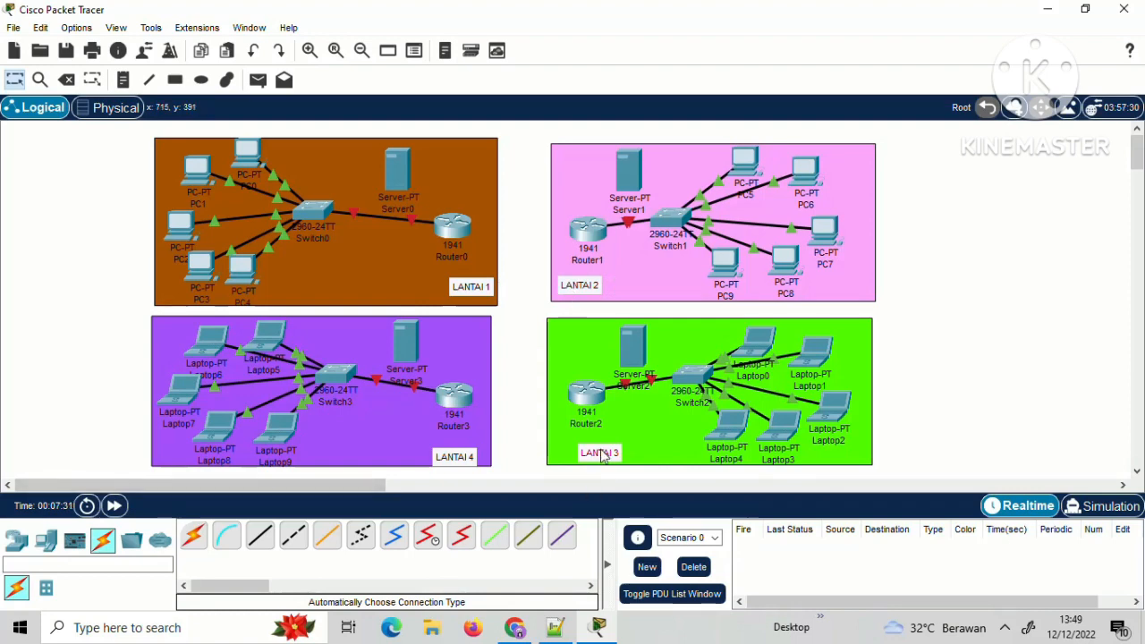
pyautogui.moveTo(602, 456); pyautogui.dragTo(577, 451)
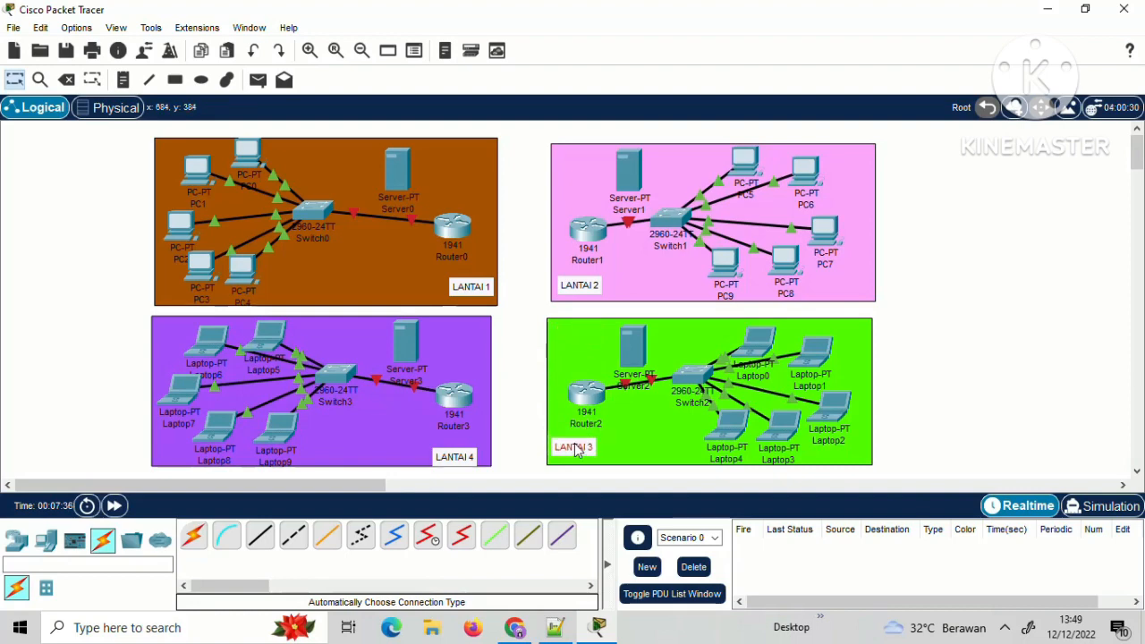
pyautogui.moveTo(466, 463); pyautogui.dragTo(475, 455)
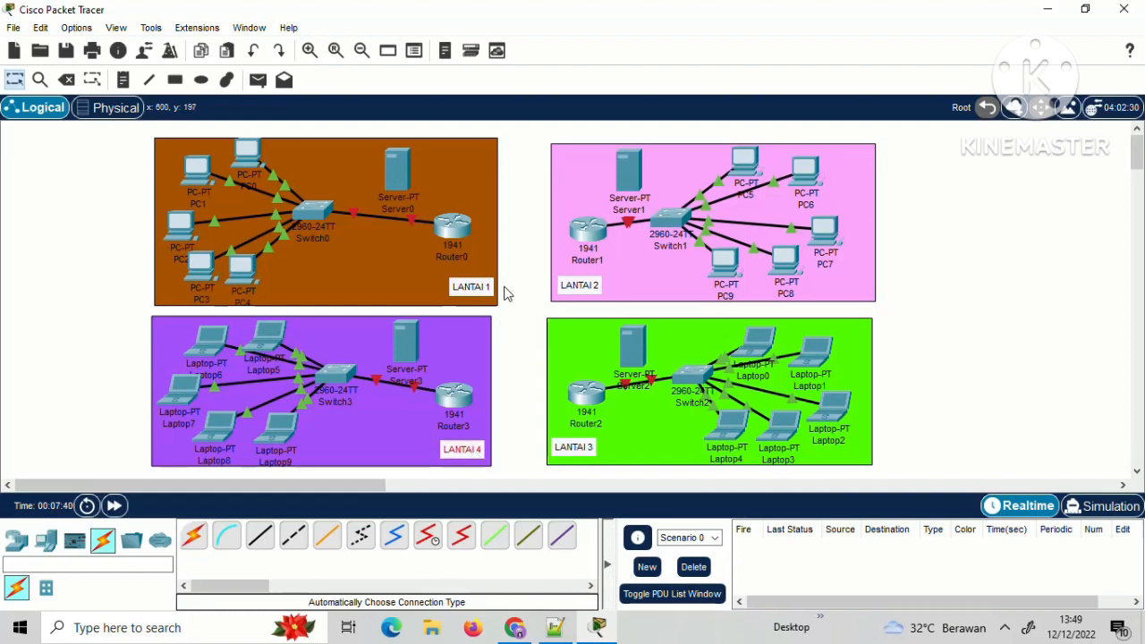
# Cable Router0 to Router1 and Router1 to Router2 with the automatic connection type.
pyautogui.click(194, 535)
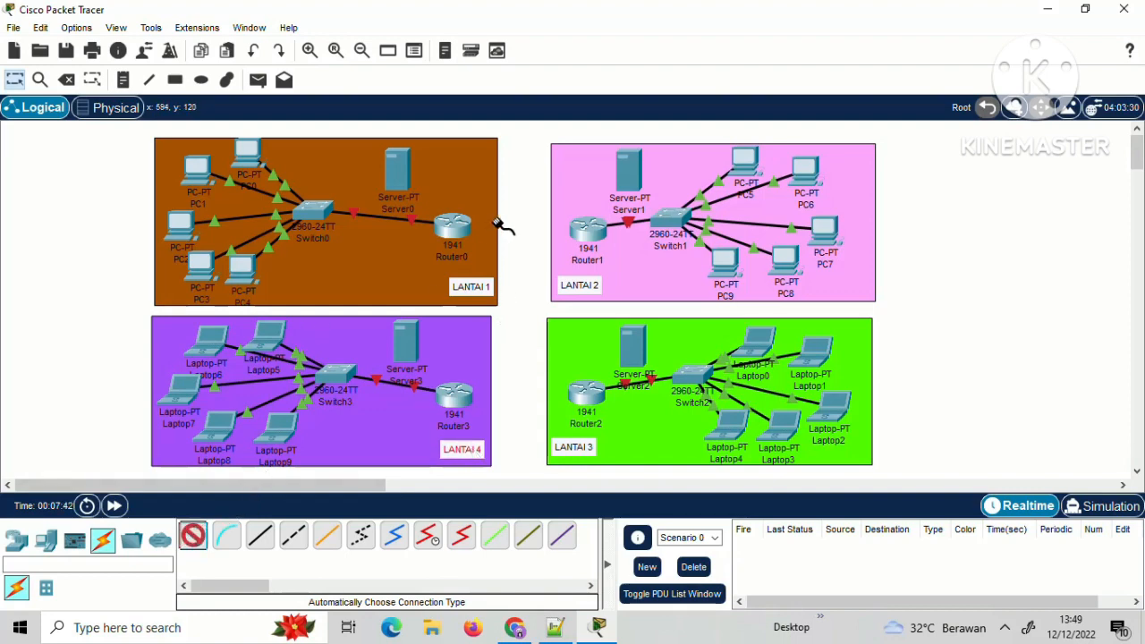
pyautogui.click(453, 225)
pyautogui.click(581, 234)
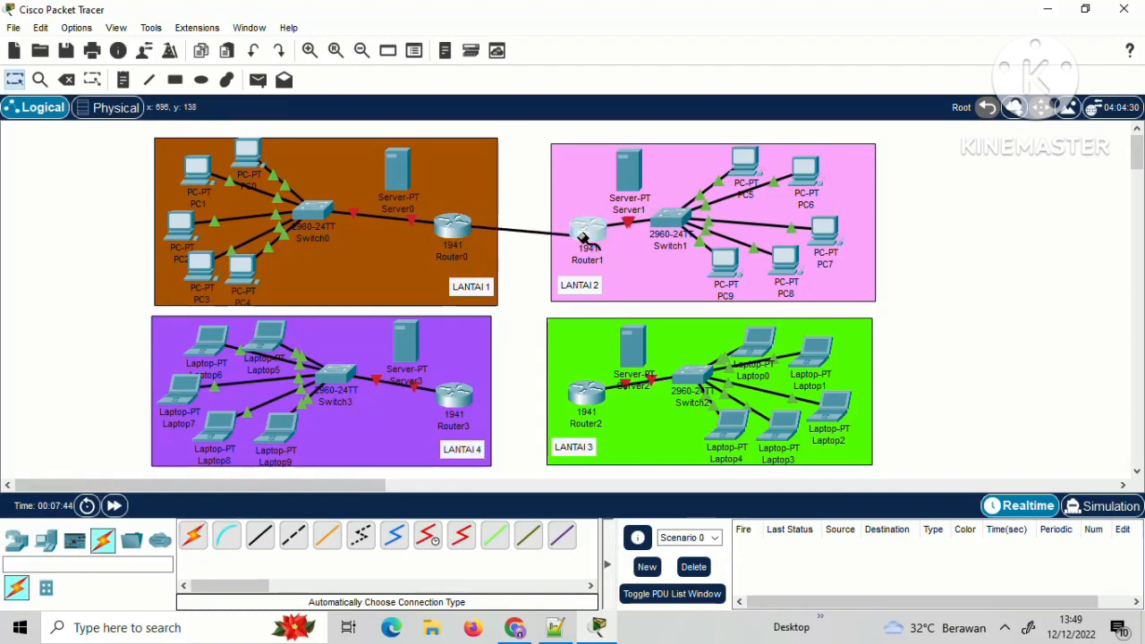
pyautogui.click(194, 535)
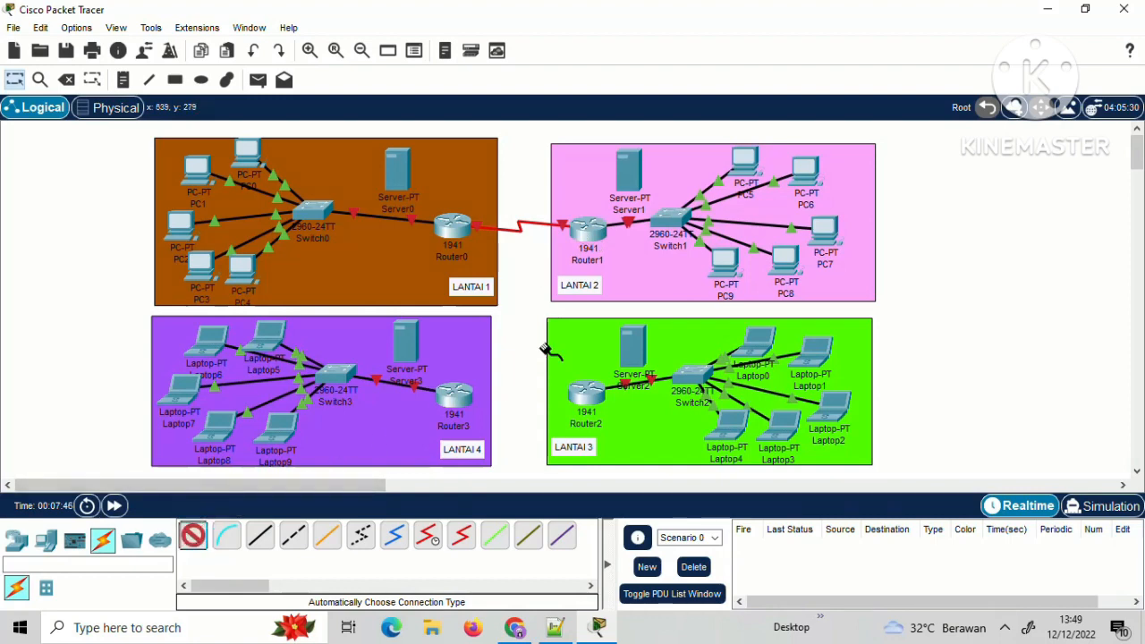
pyautogui.click(590, 226)
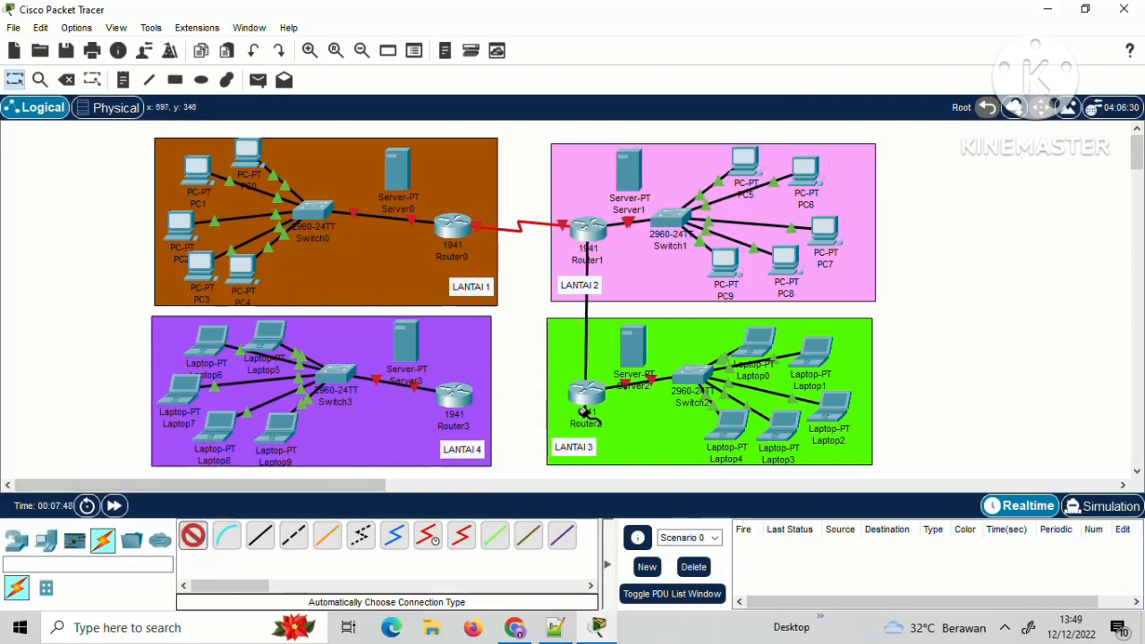
pyautogui.click(584, 390)
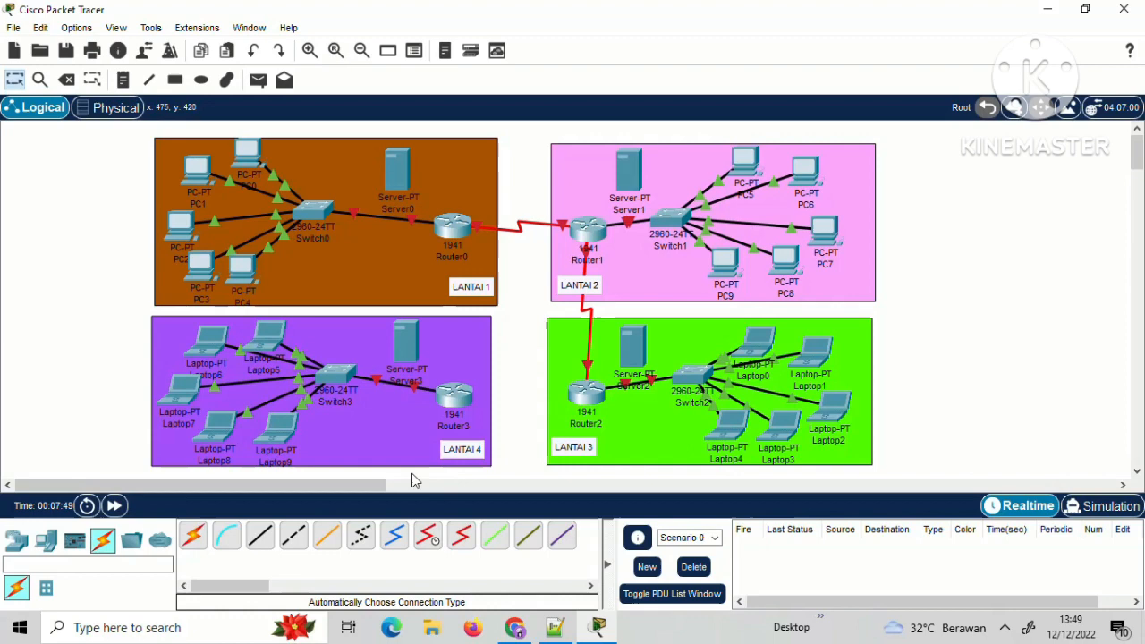
# Cable Router2 to Router3 and Router3 to Router0 with the automatic connection type.
pyautogui.click(193, 535)
pyautogui.click(583, 394)
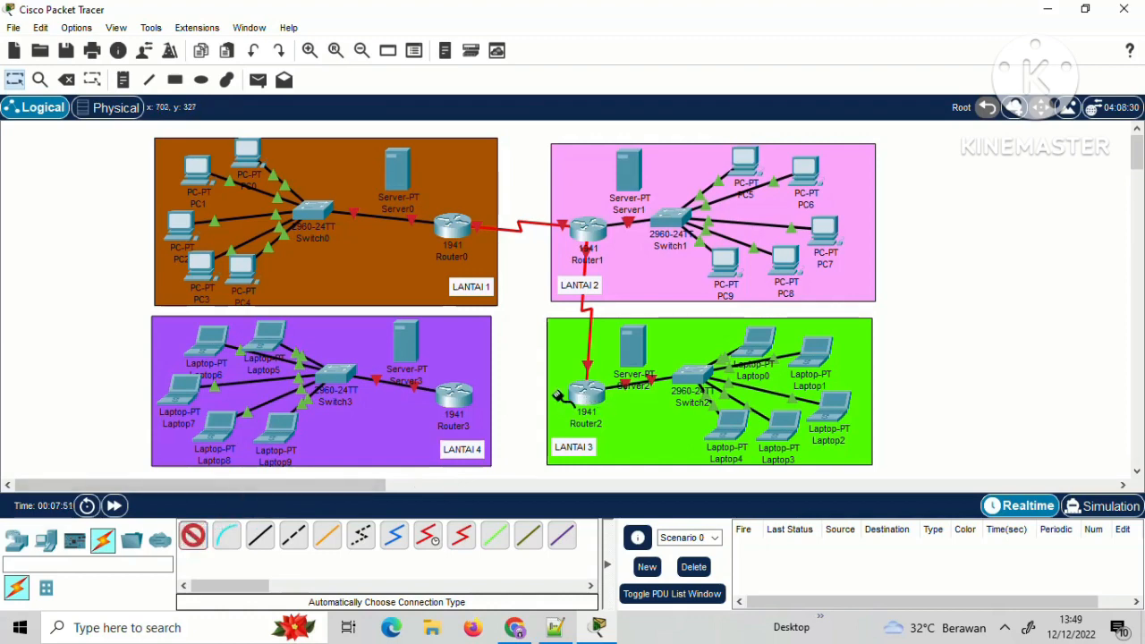
pyautogui.click(454, 394)
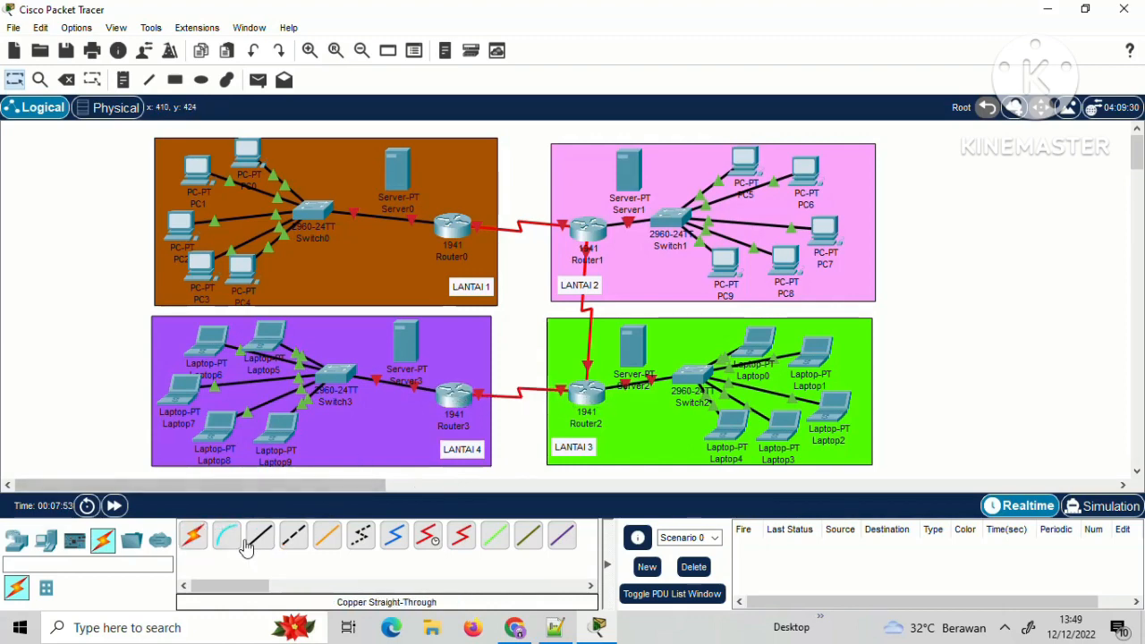
pyautogui.click(194, 535)
pyautogui.click(463, 393)
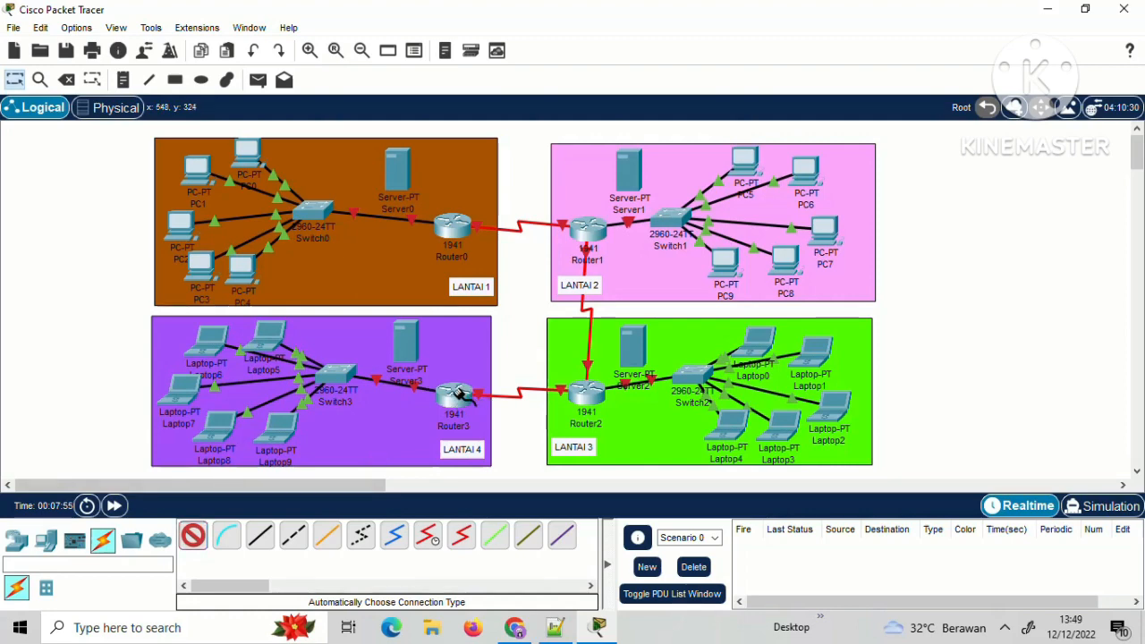
pyautogui.click(453, 225)
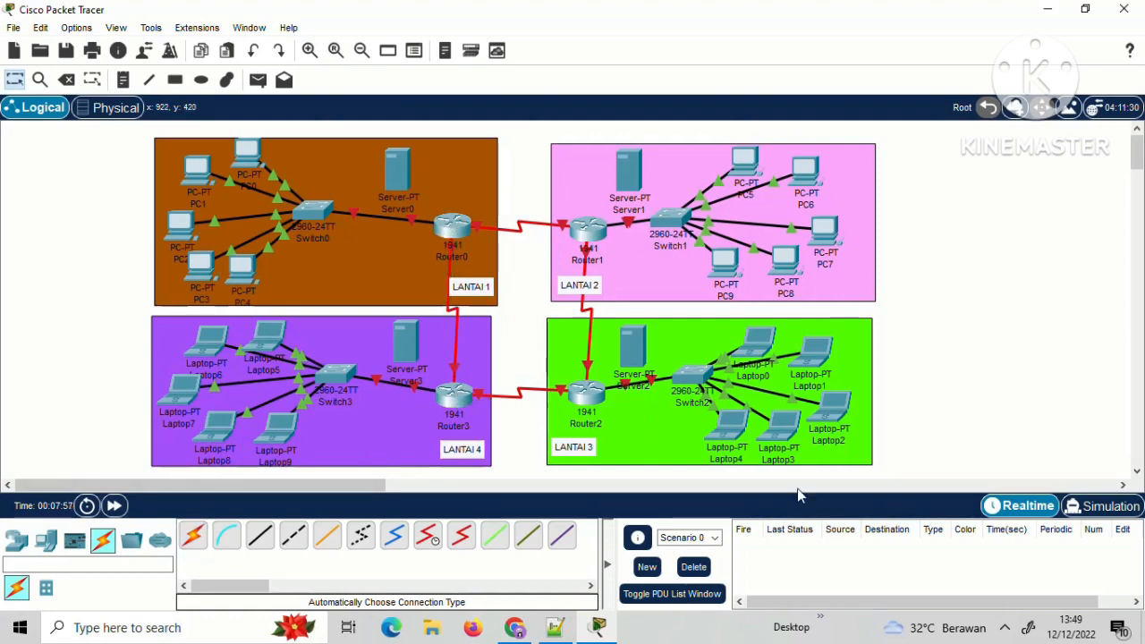
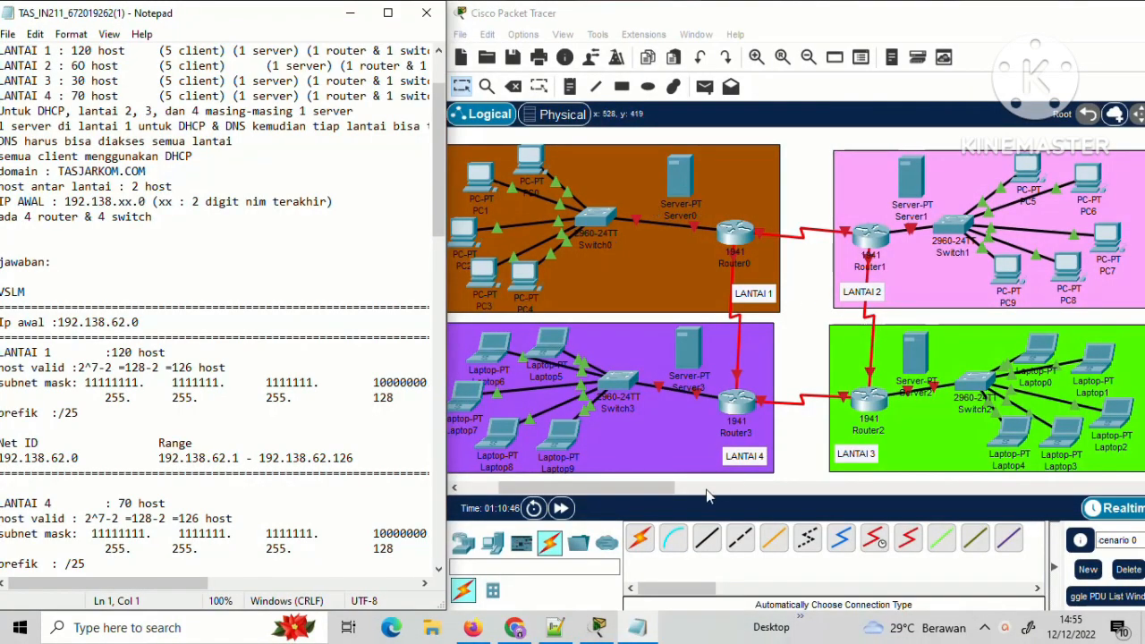
pyautogui.click(639, 536)
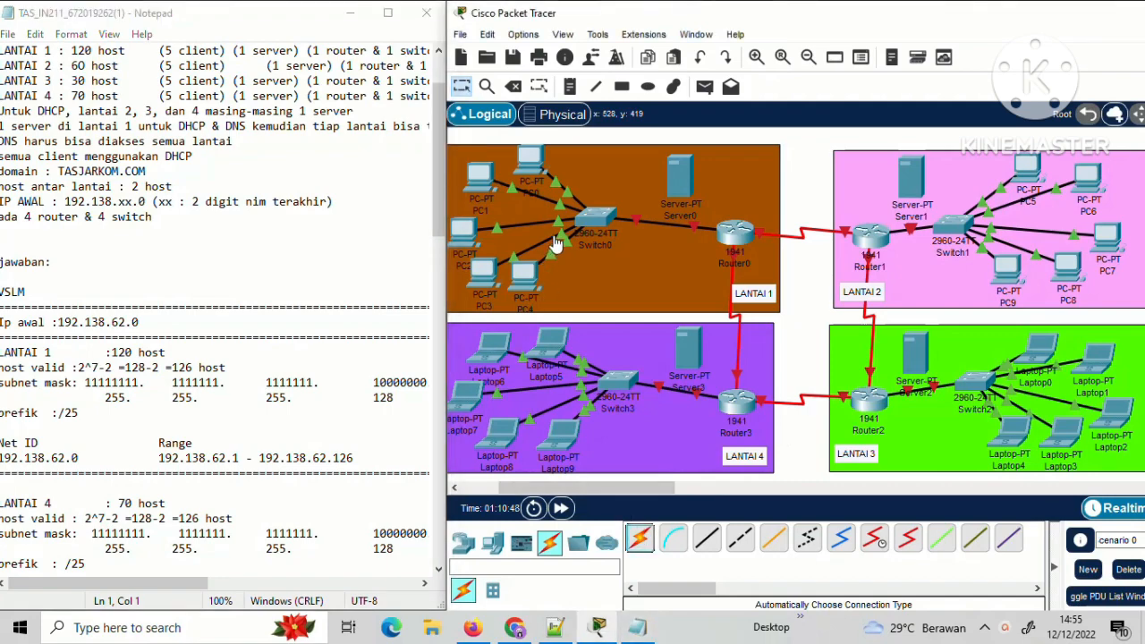
pyautogui.click(600, 219)
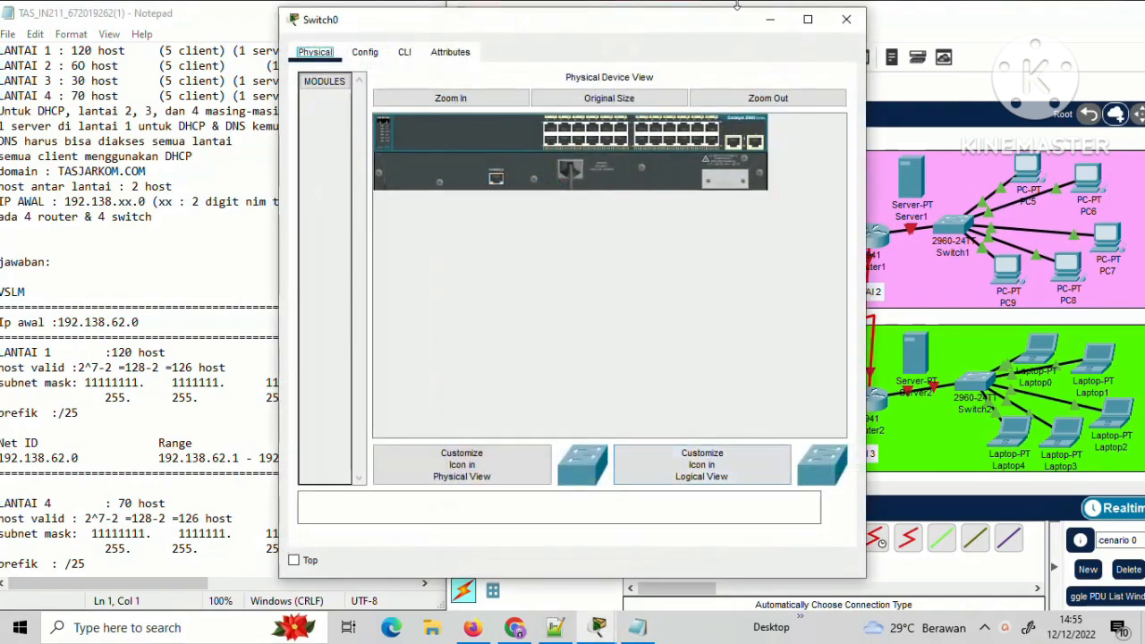
pyautogui.click(846, 19)
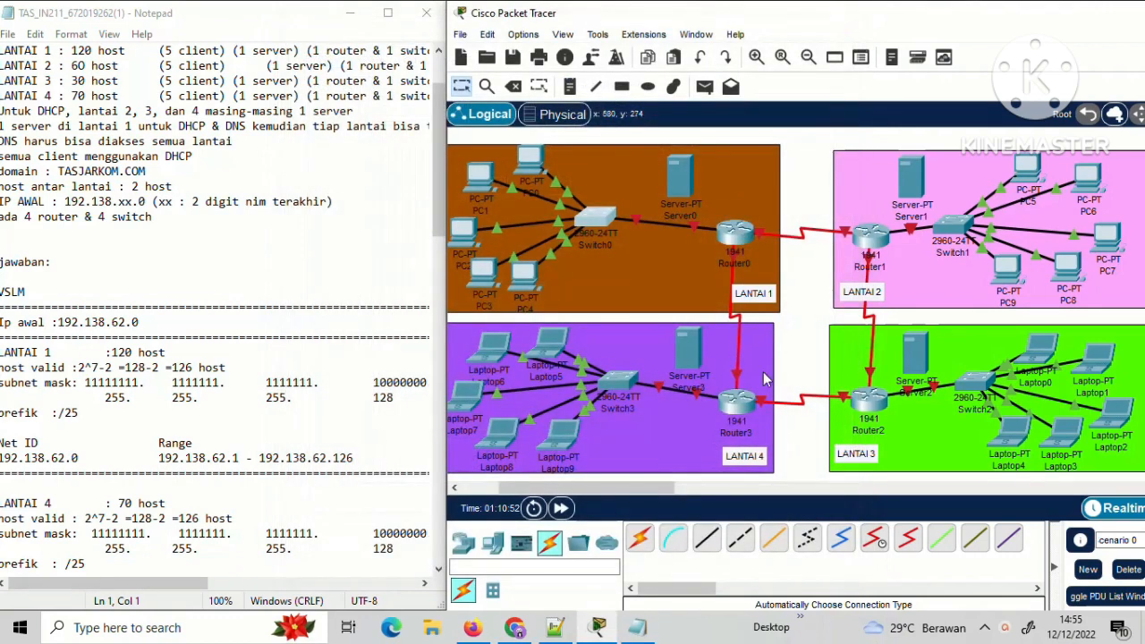
# Cable Switch0 to Server0 in the LANTAI 1 area with the automatic connection type.
pyautogui.click(640, 537)
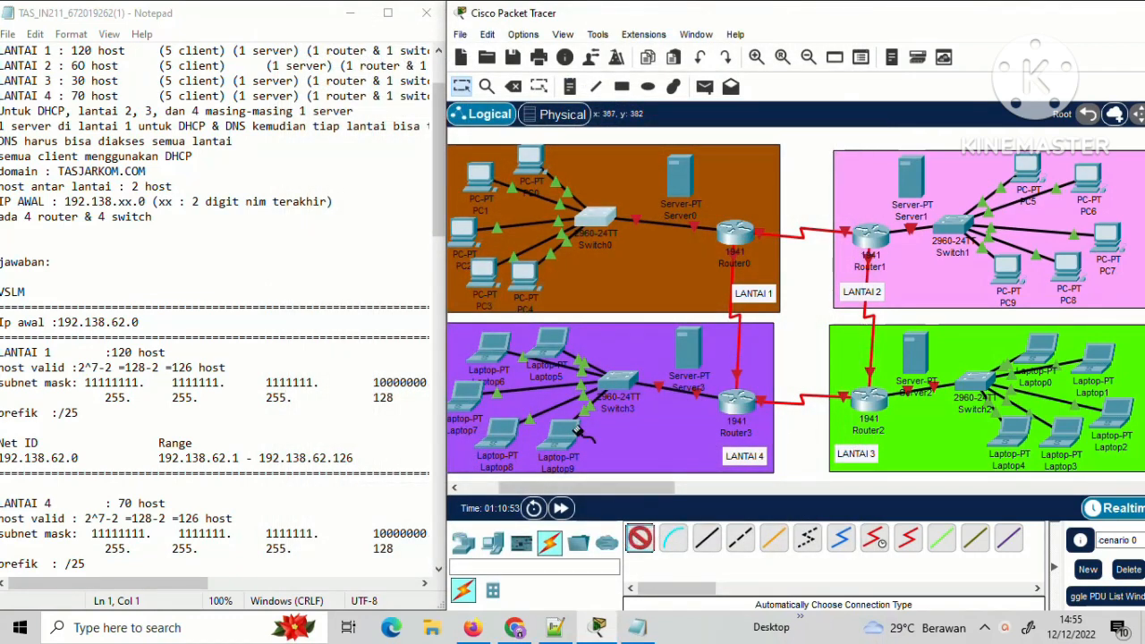
pyautogui.click(588, 216)
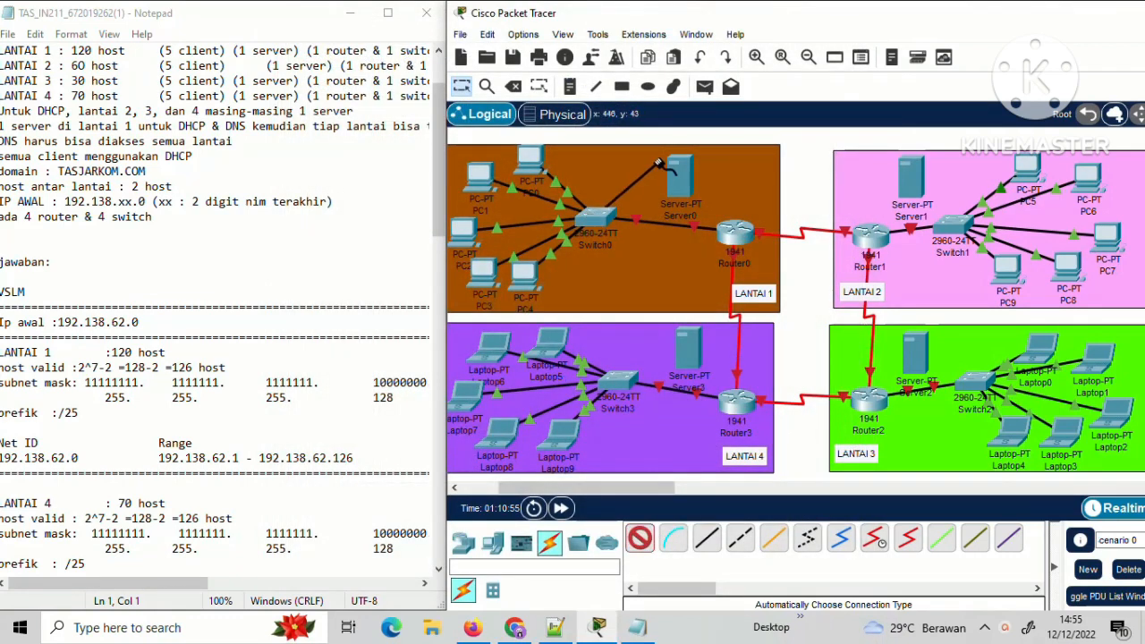
pyautogui.click(688, 167)
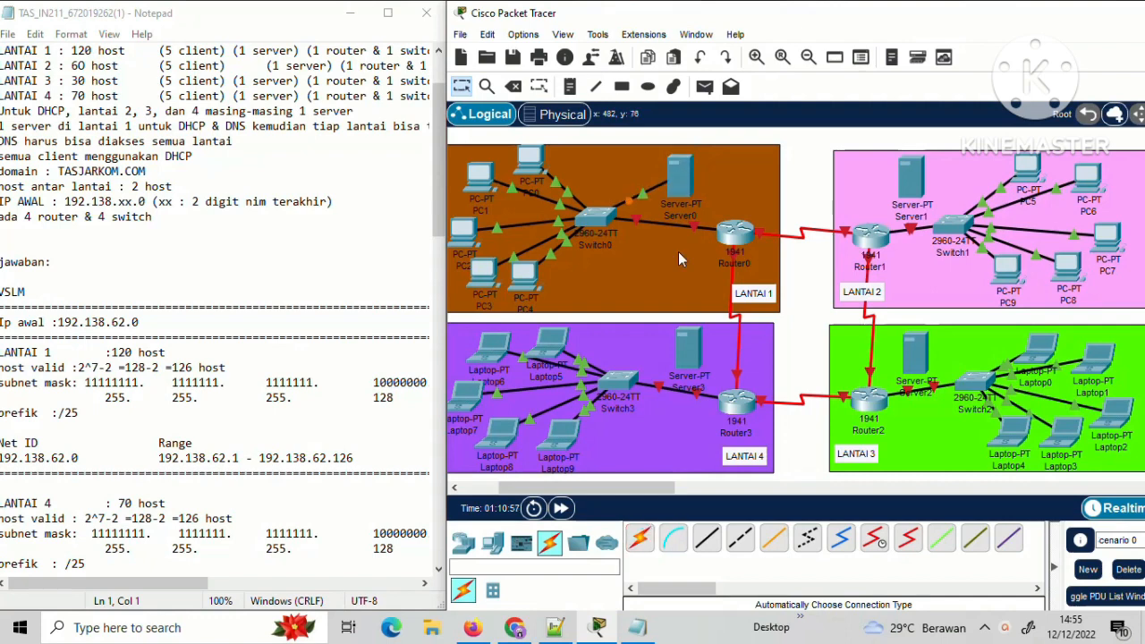
# Connect Router2 to Server2 and Router1 to Server1 with automatically chosen cables.
pyautogui.click(639, 541)
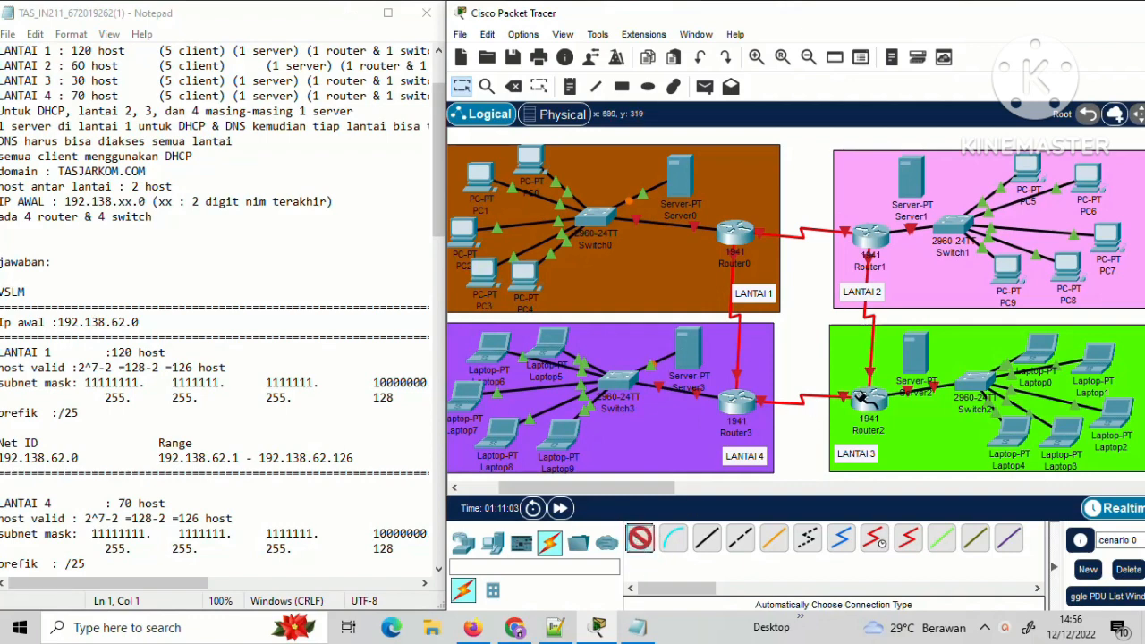
pyautogui.click(926, 340)
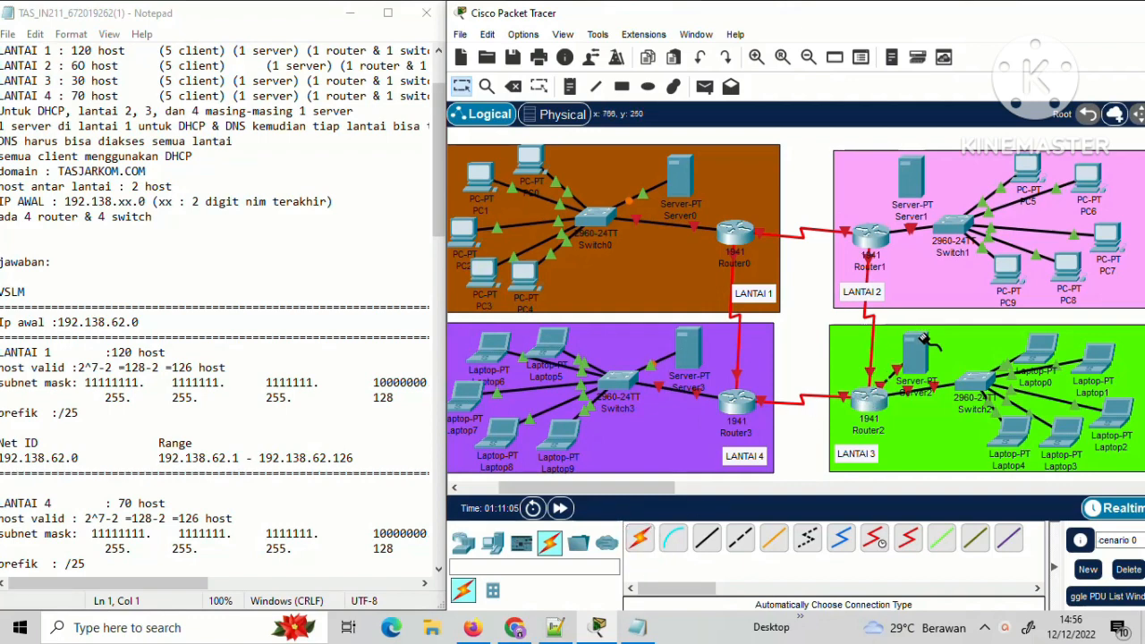
pyautogui.click(642, 539)
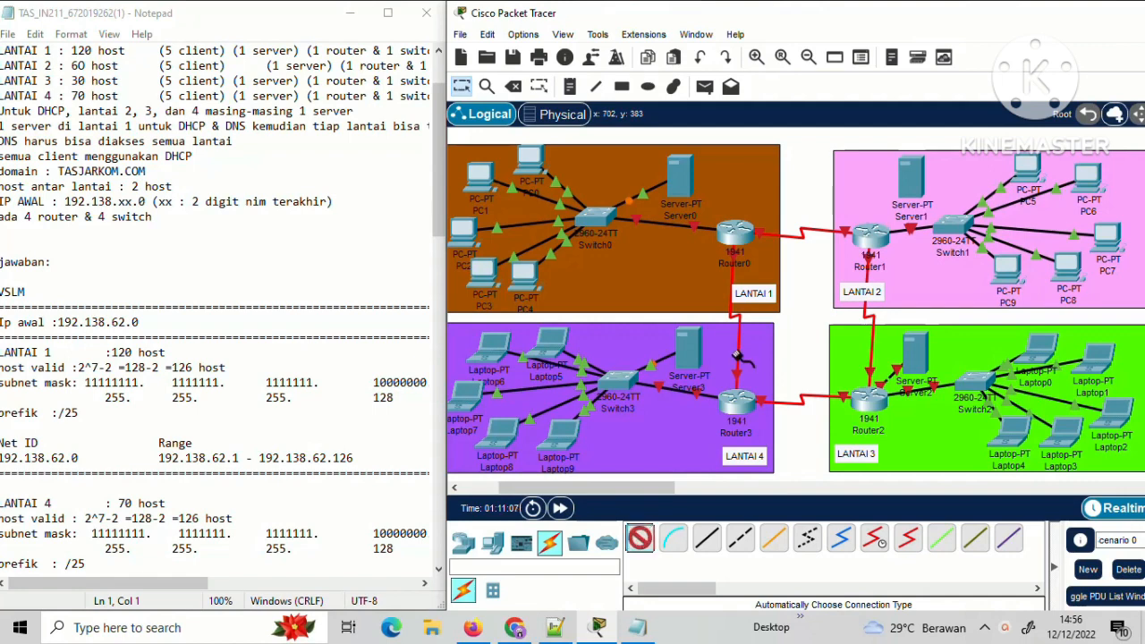
pyautogui.click(870, 235)
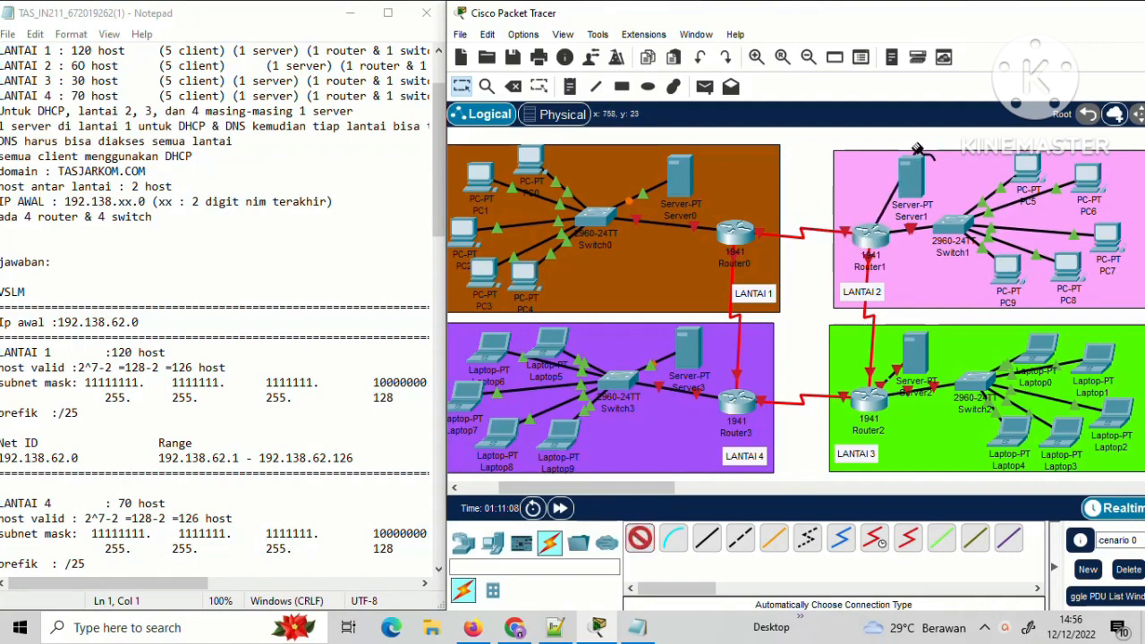
pyautogui.click(912, 172)
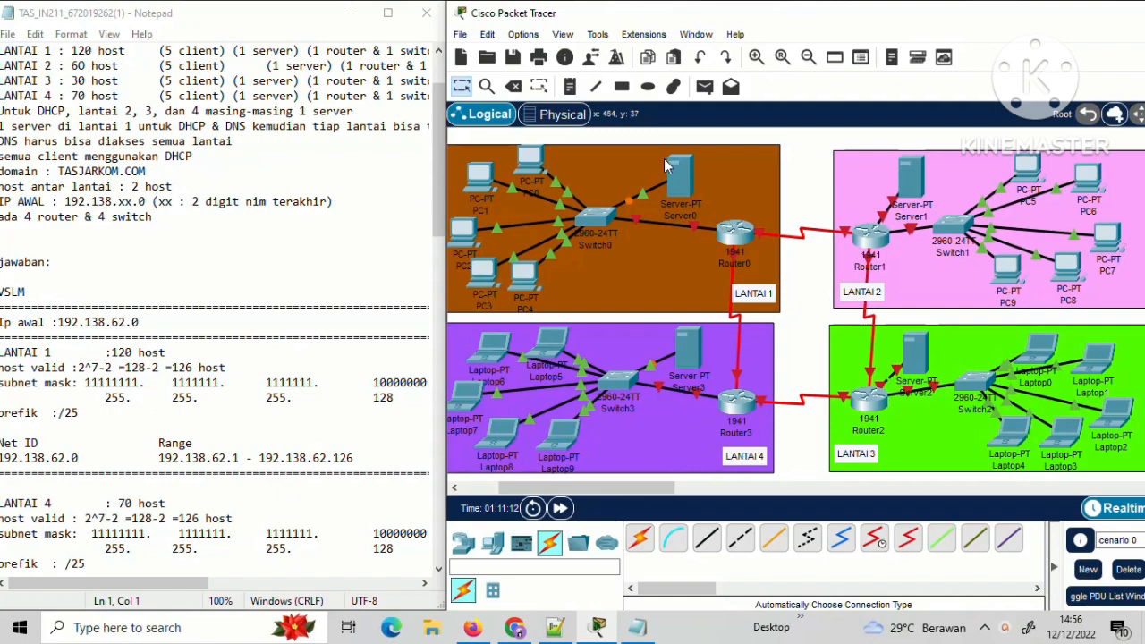
# Set the IPv4 address of Router0's GigabitEthernet0/0 to 192.138.62.1, copied from the LANTAI 1 range in the Notepad notes.
pyautogui.moveTo(648, 227)
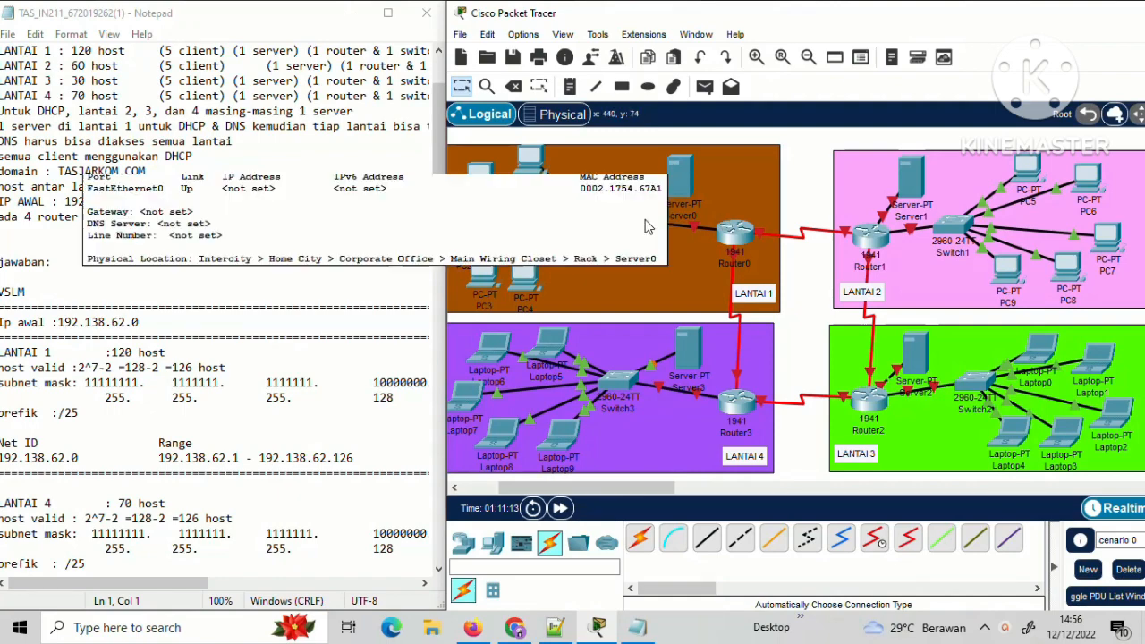
pyautogui.click(735, 232)
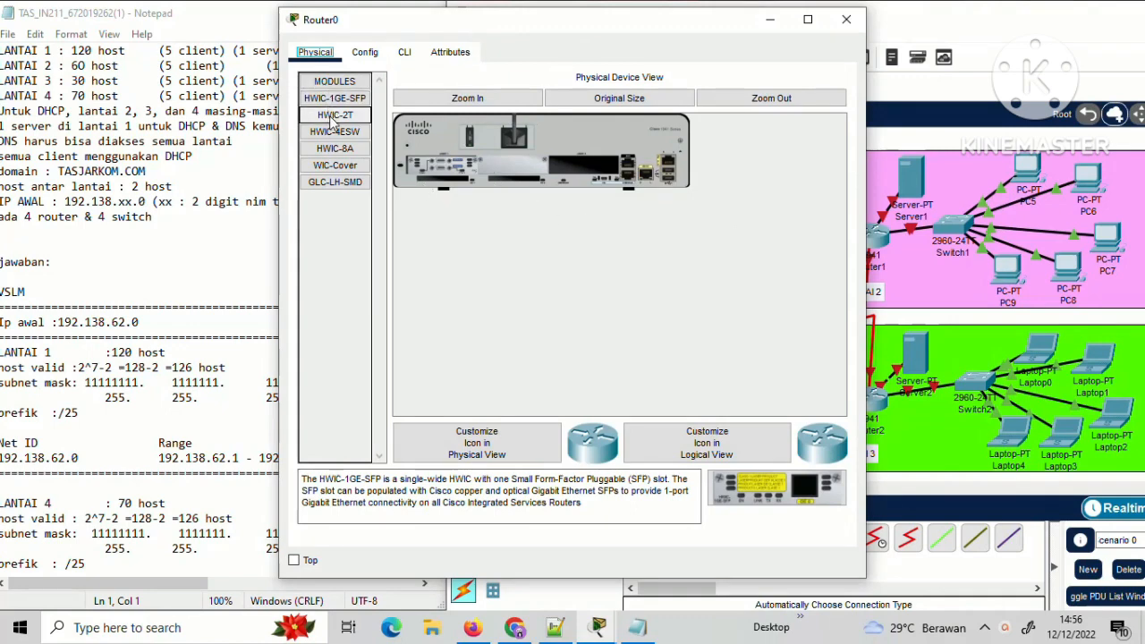
pyautogui.click(361, 56)
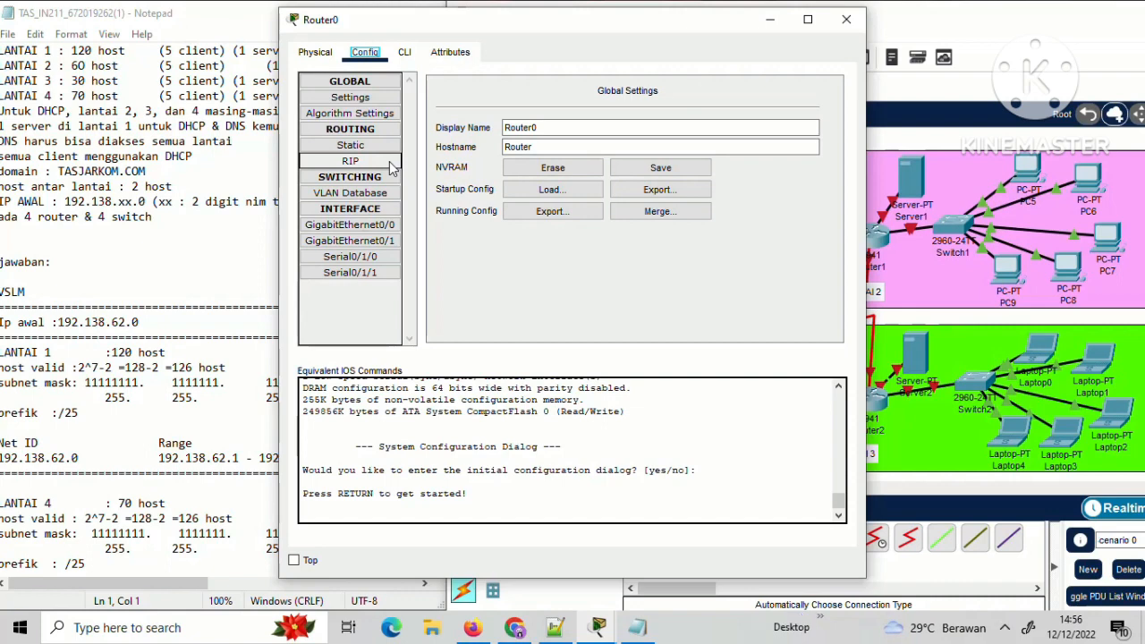
pyautogui.click(369, 226)
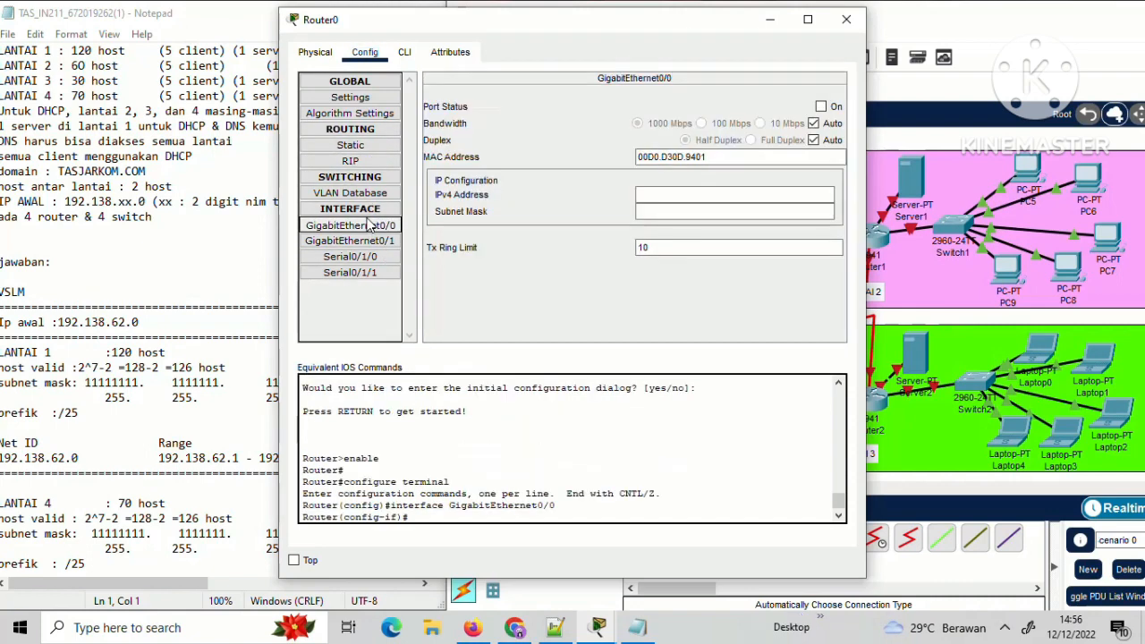
pyautogui.click(675, 194)
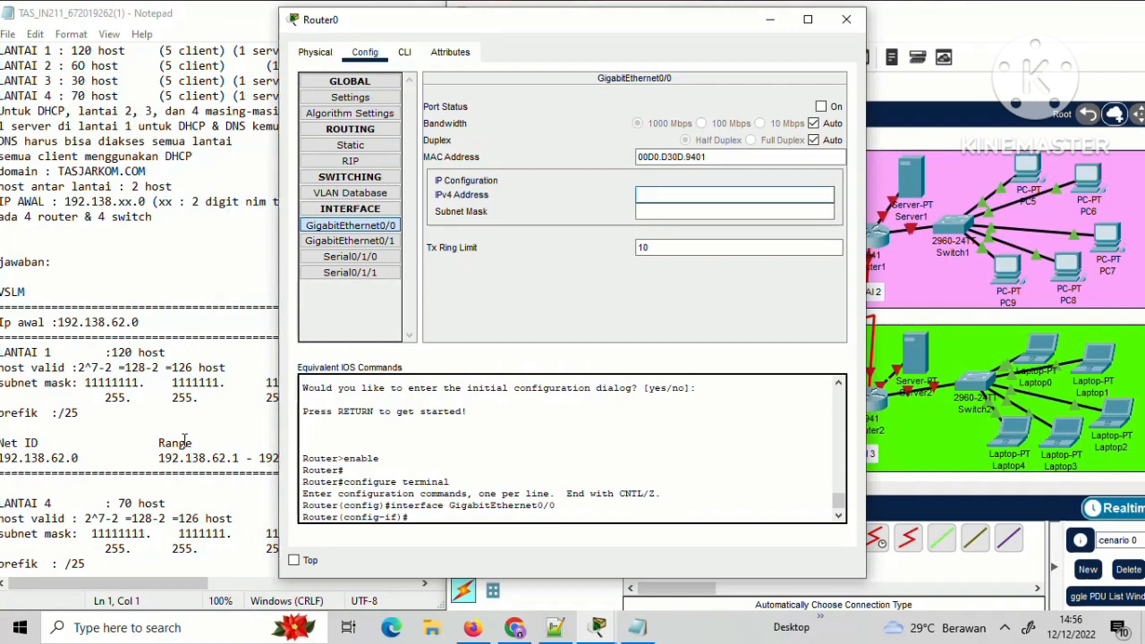
pyautogui.click(154, 457)
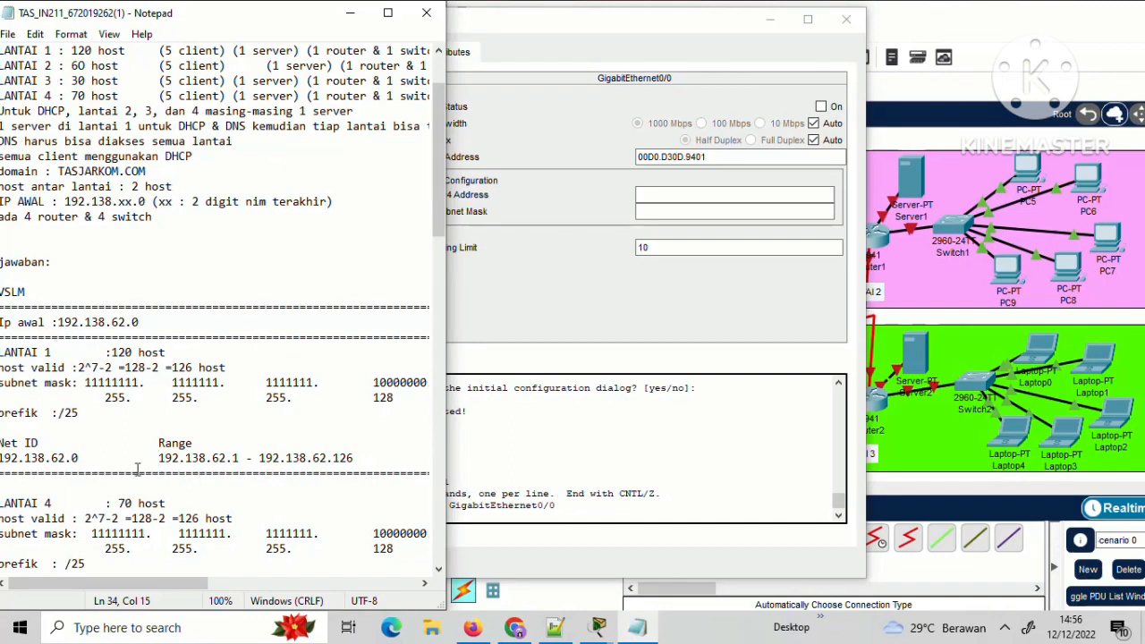
pyautogui.moveTo(154, 457); pyautogui.dragTo(244, 453)
pyautogui.hotkey('ctrl', 'c')
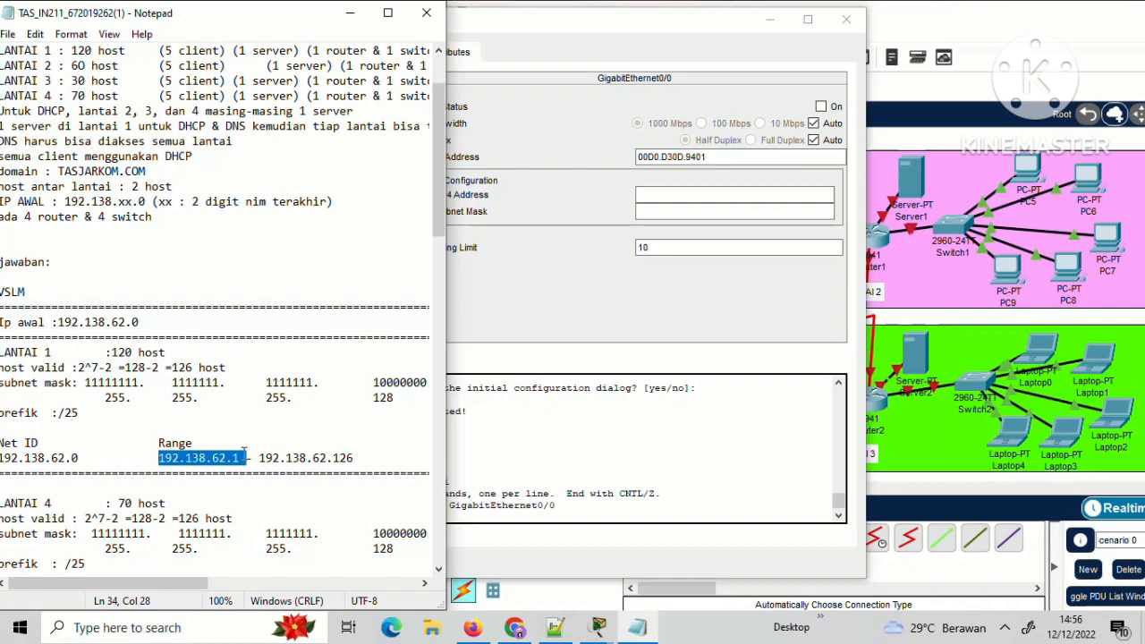
pyautogui.click(671, 195)
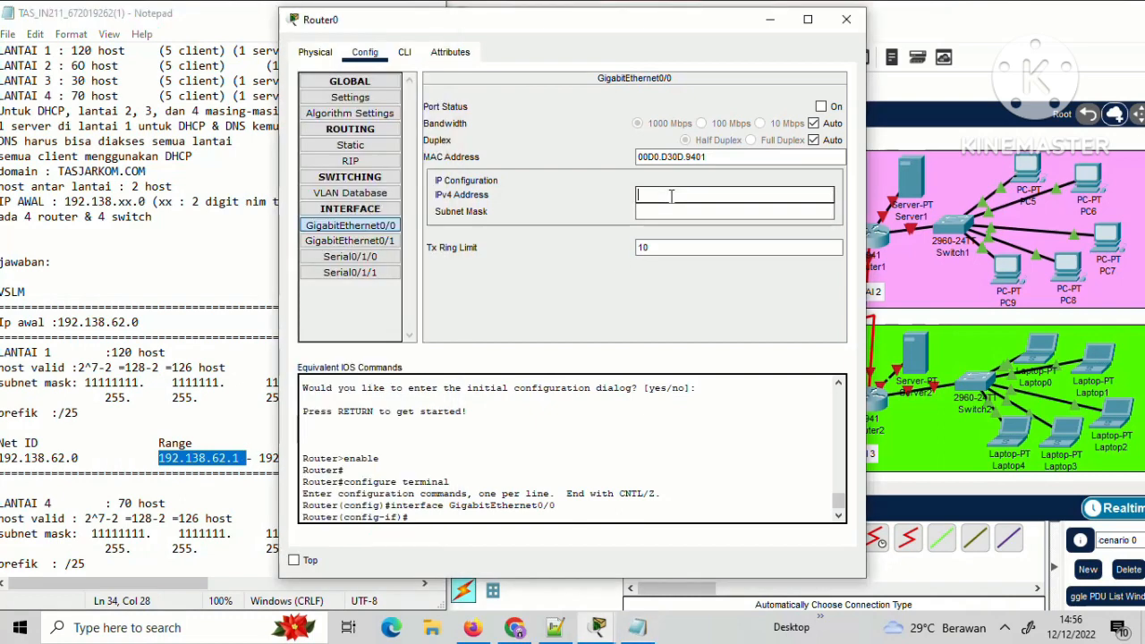
pyautogui.hotkey('ctrl', 'v')
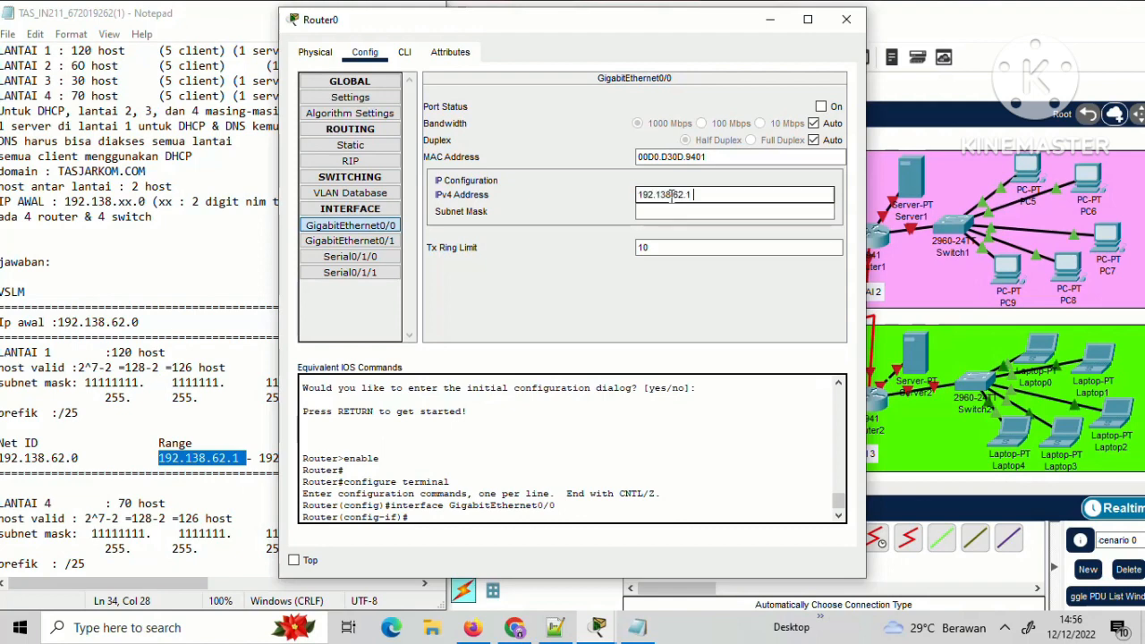
pyautogui.press('BackSpace')
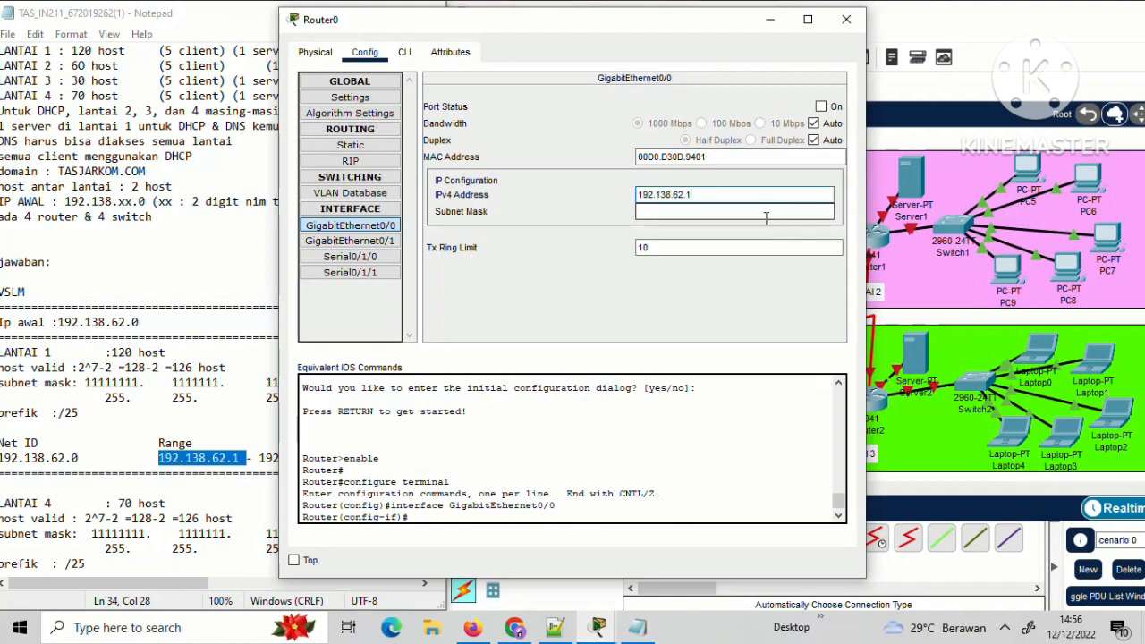
# Set the subnet mask of Router0's GigabitEthernet0/0 to 255.255.255.128 and turn the port on.
pyautogui.click(748, 217)
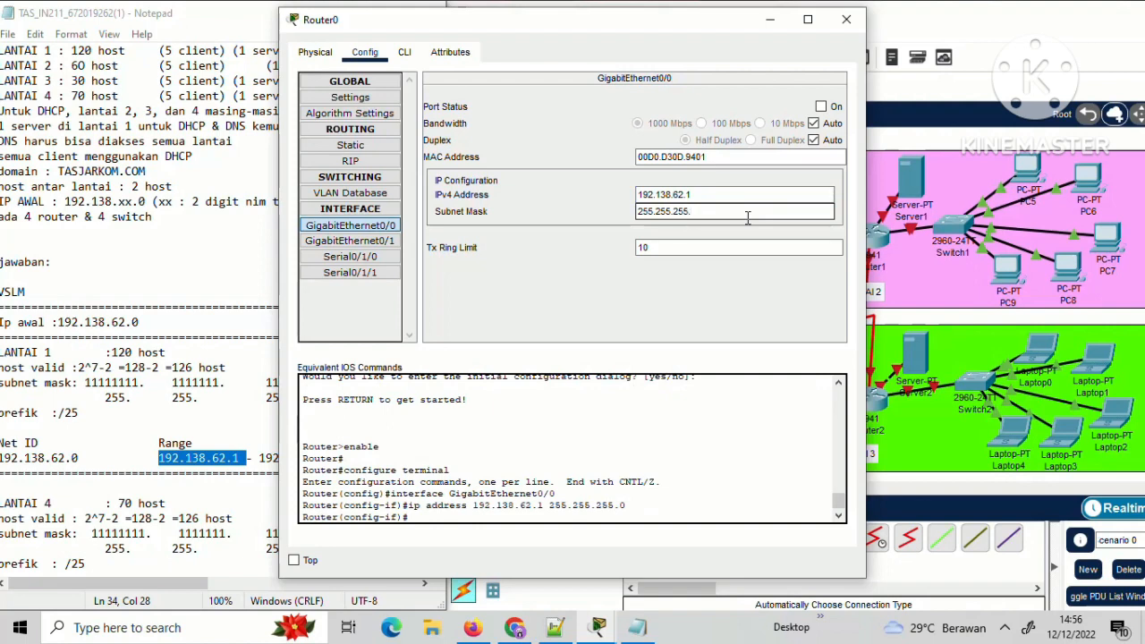
pyautogui.write('128')
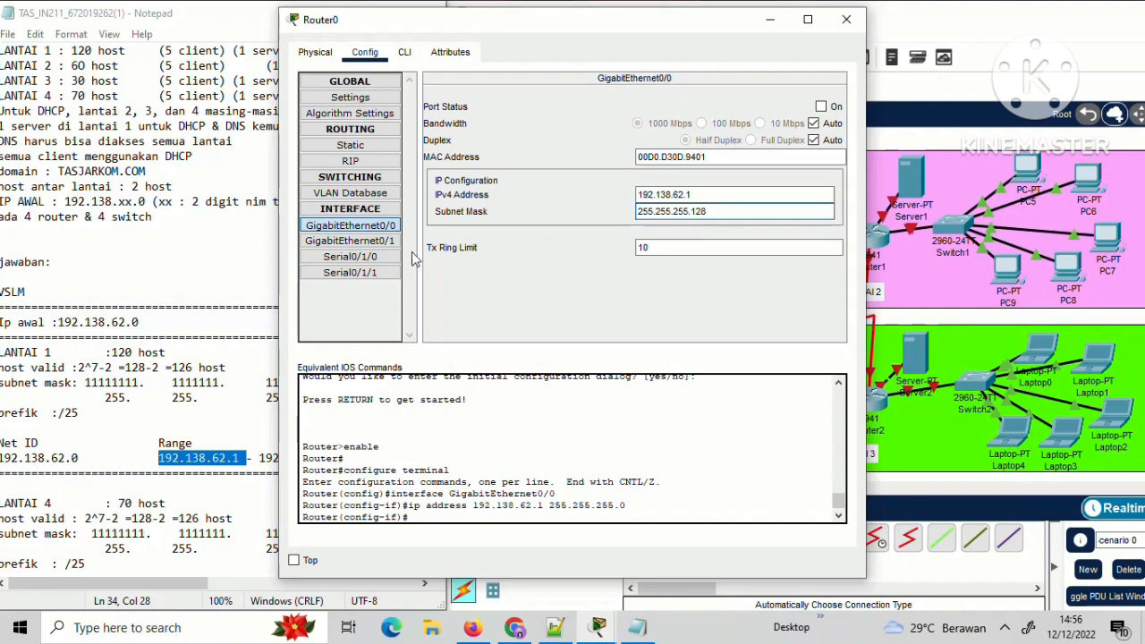
pyautogui.click(820, 106)
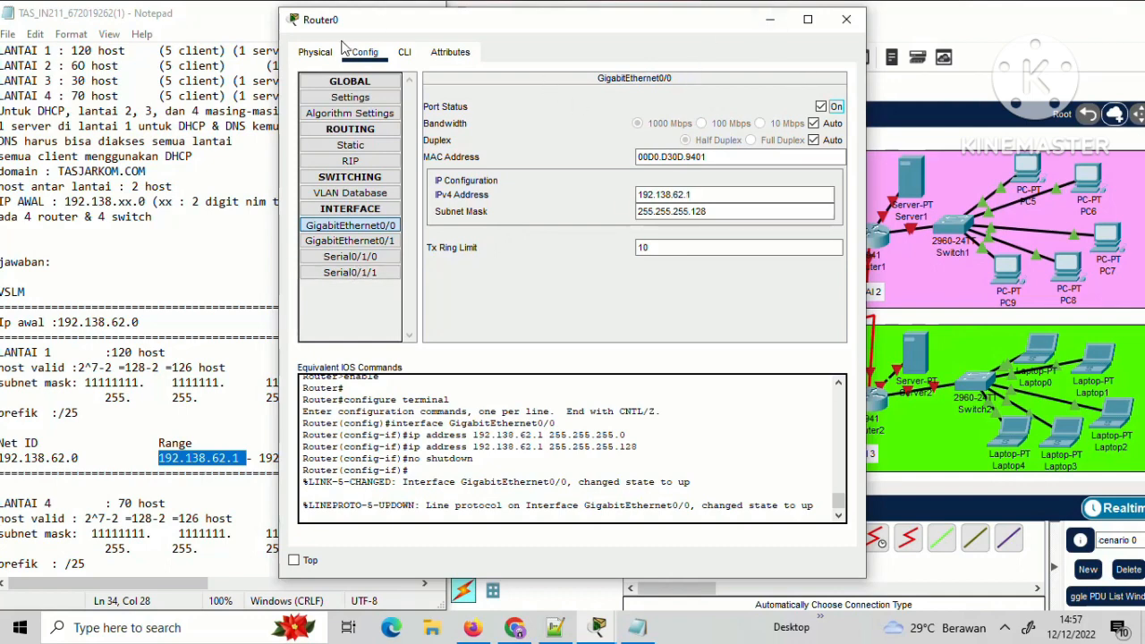
pyautogui.click(845, 19)
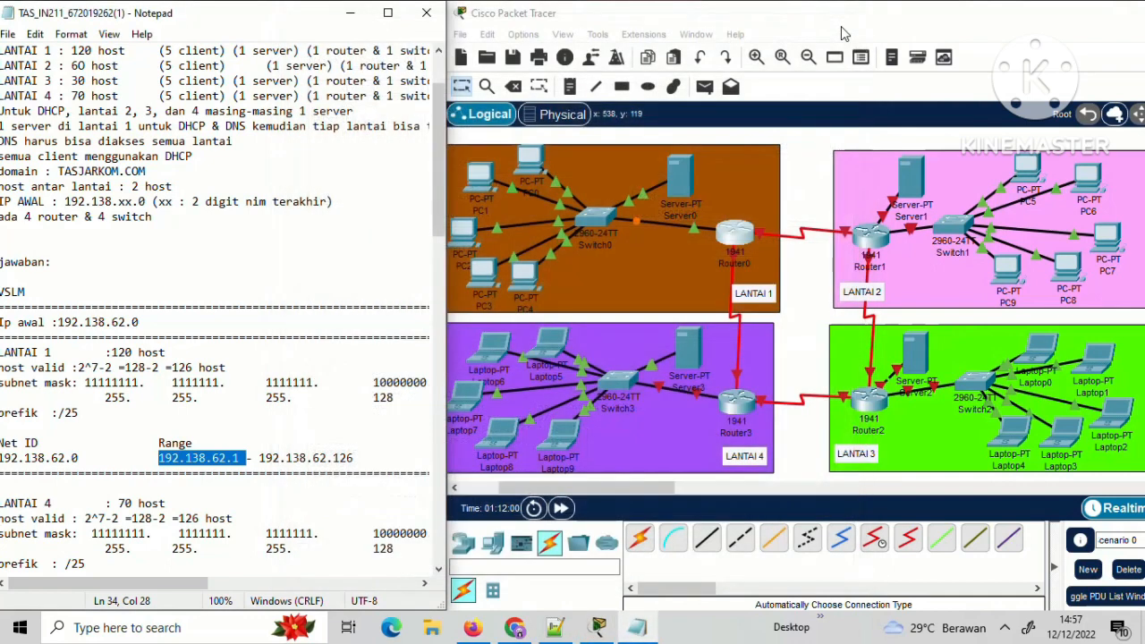
# Set the IPv4 address of Router1's GigabitEthernet0/0 to 192.138.63.1, taken from the LANTAI 2 range in the Notepad notes.
pyautogui.click(875, 235)
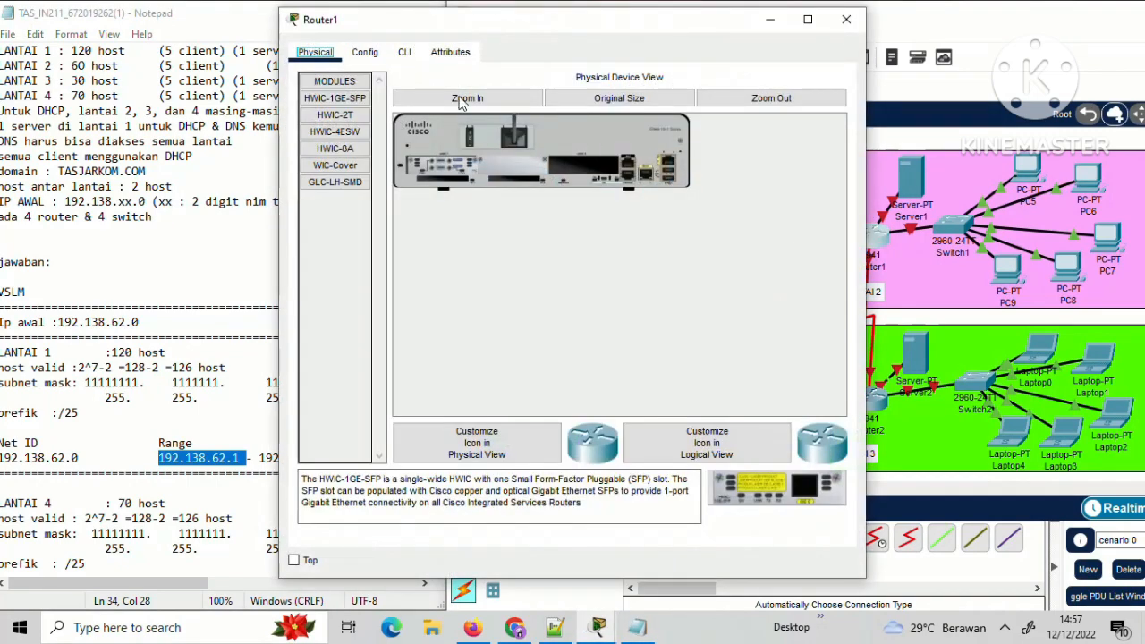
pyautogui.click(366, 54)
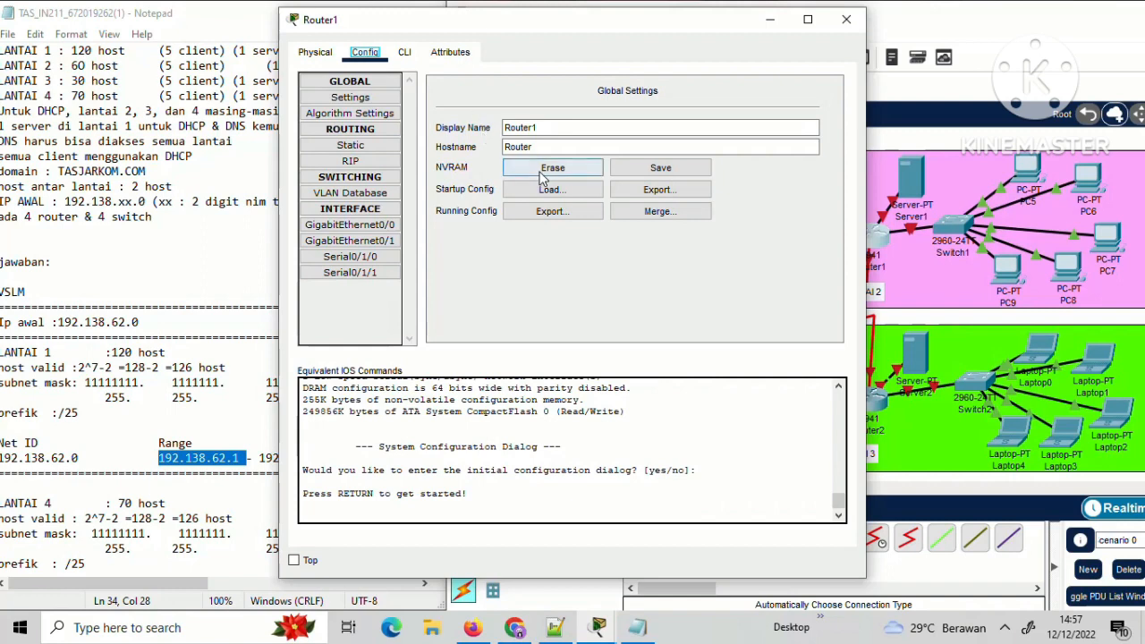
pyautogui.click(357, 230)
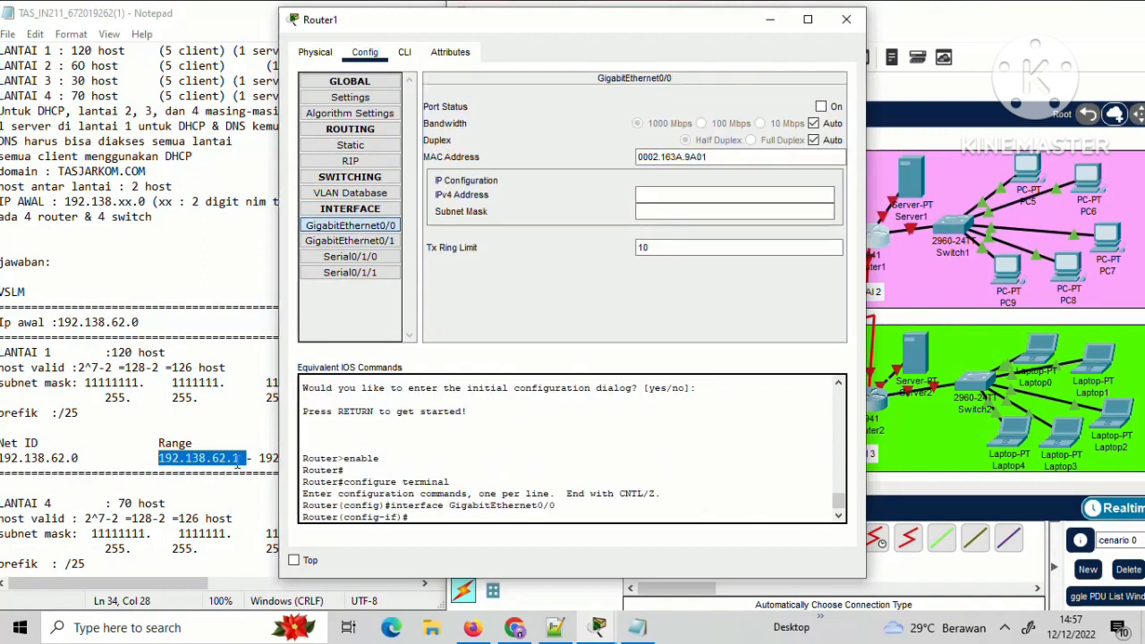
pyautogui.click(227, 427)
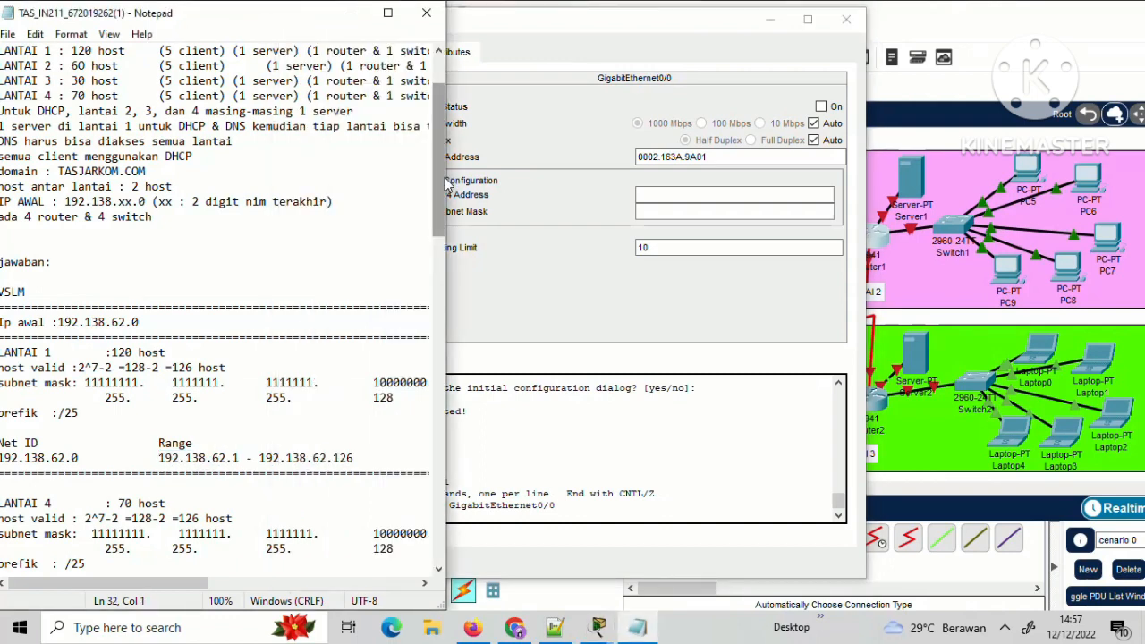
pyautogui.moveTo(447, 182); pyautogui.dragTo(448, 240)
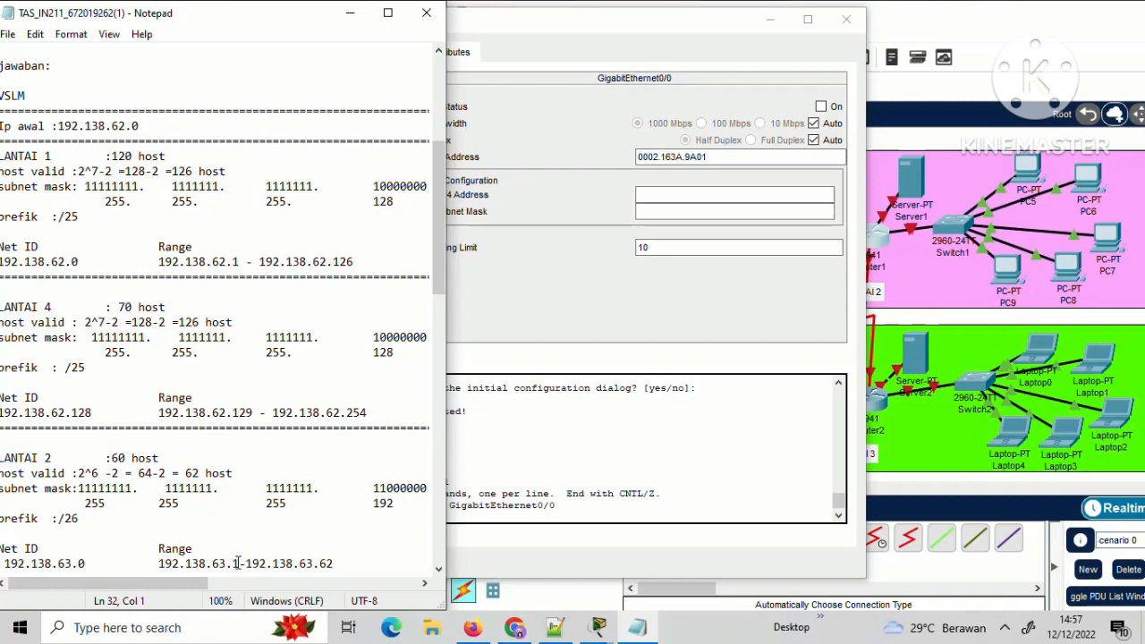
pyautogui.moveTo(233, 562); pyautogui.dragTo(161, 562)
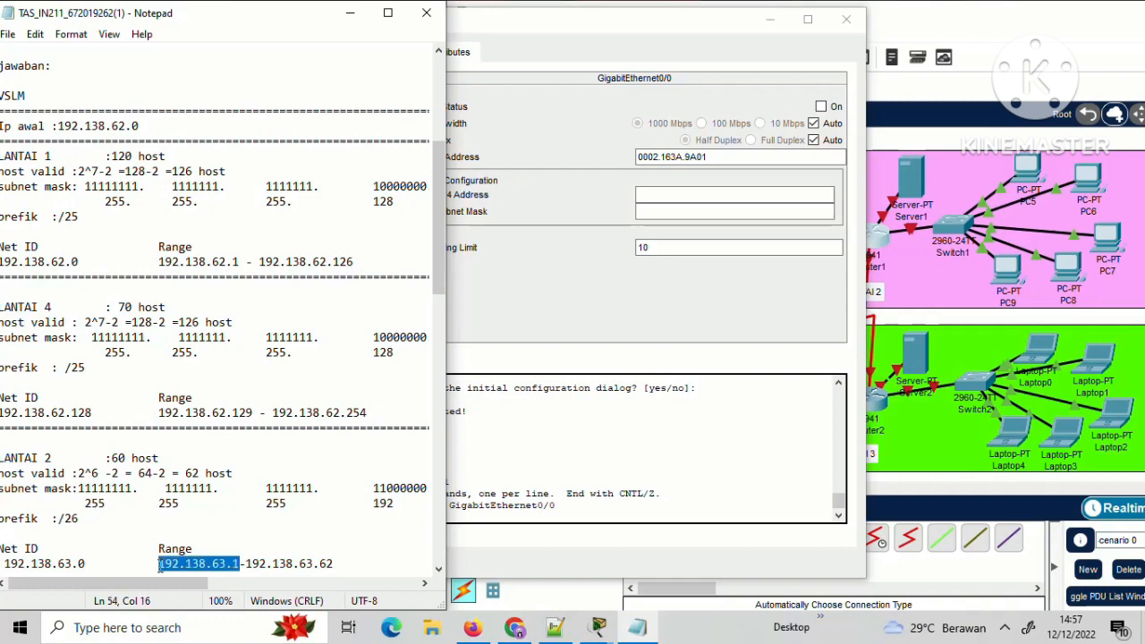
pyautogui.click(691, 193)
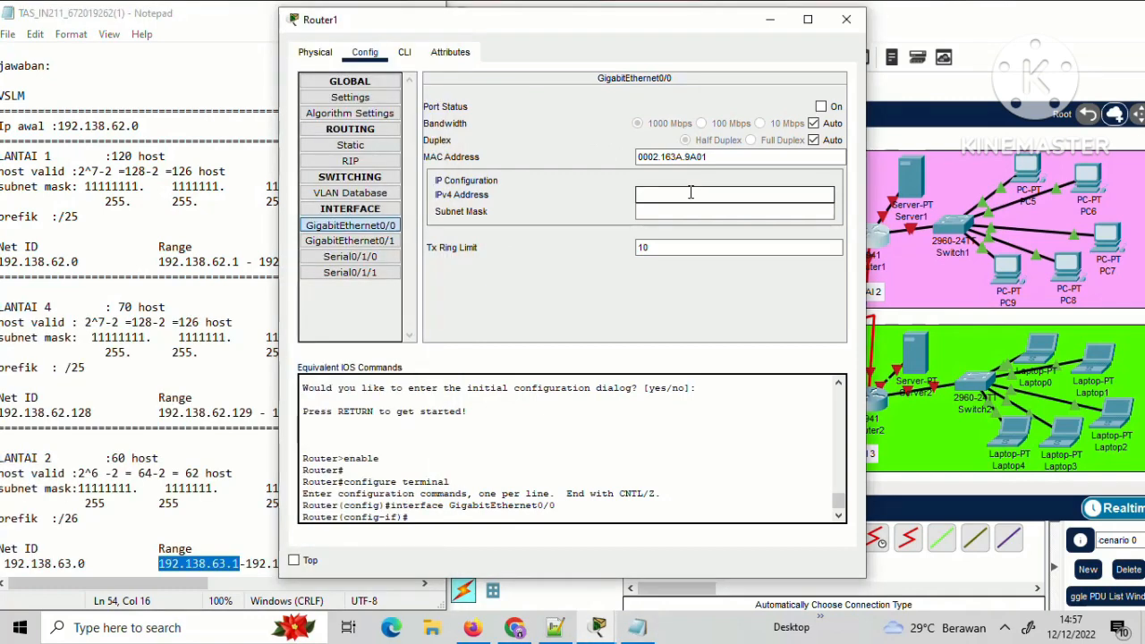
pyautogui.write('192.138.63.1')
# Set the subnet mask of Router1's GigabitEthernet0/0 to 255.255.255.192 and turn the port on.
pyautogui.click(695, 210)
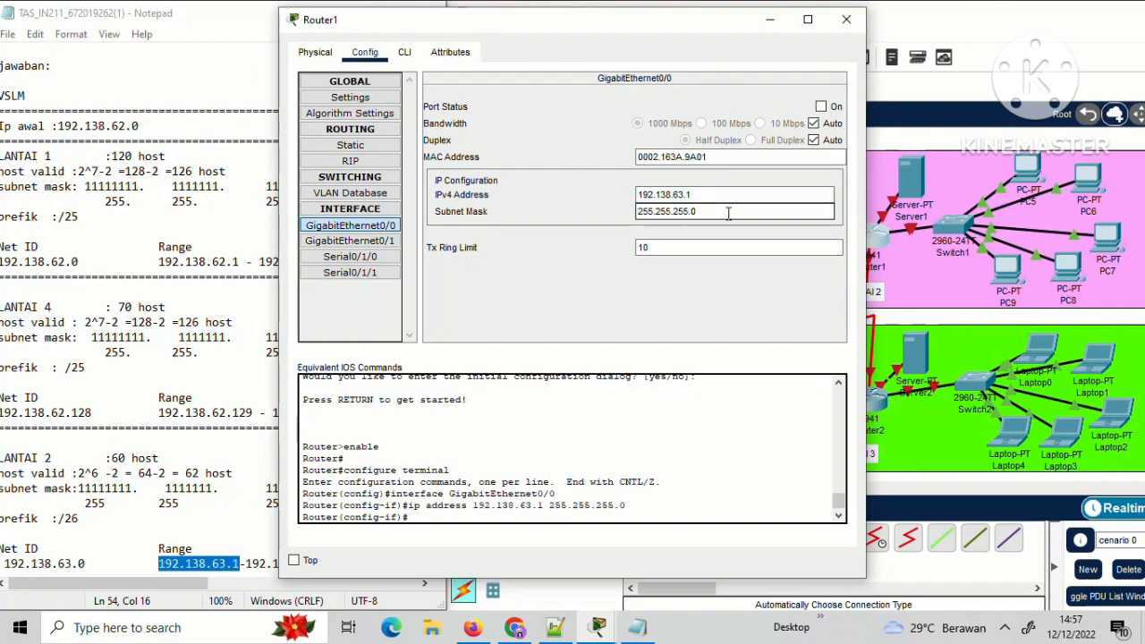
pyautogui.click(204, 377)
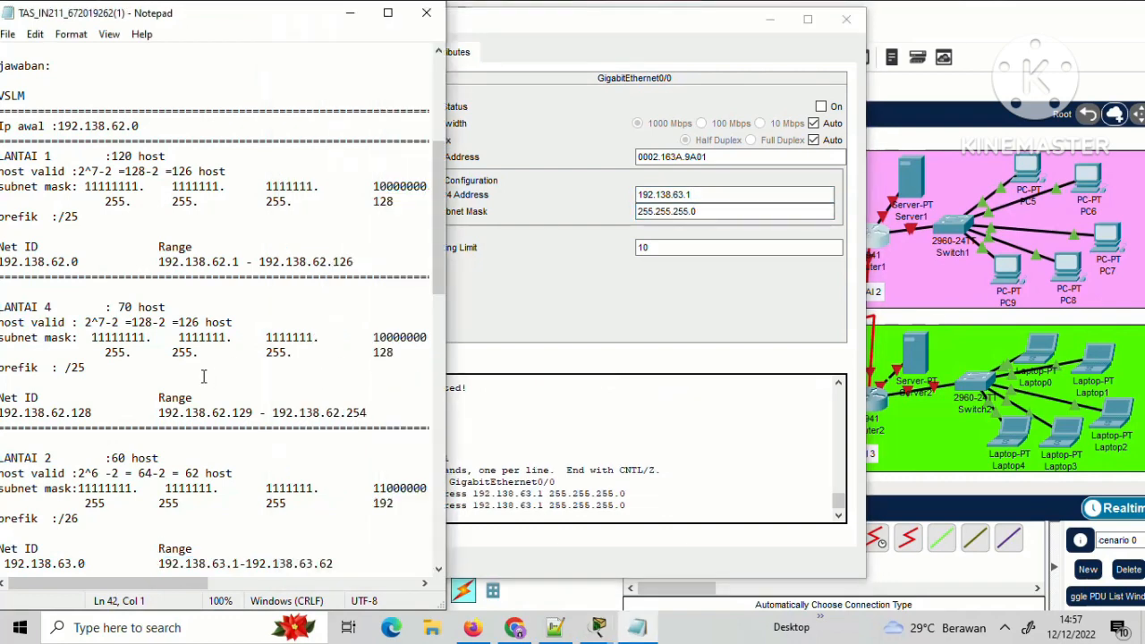
pyautogui.click(710, 209)
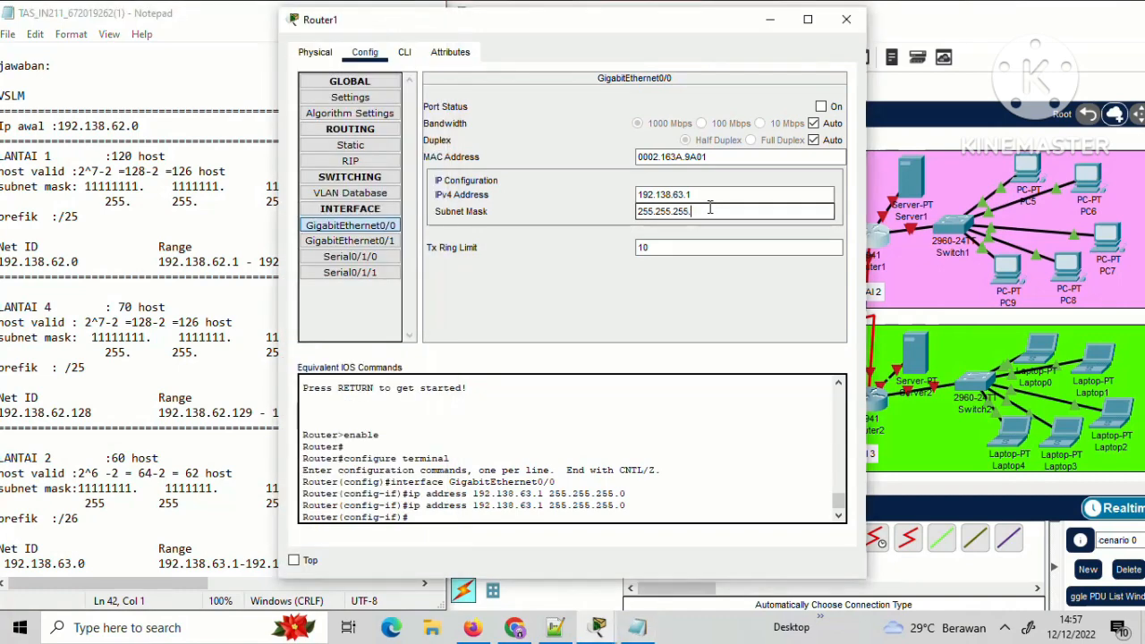
pyautogui.write('192')
pyautogui.press('Return')
pyautogui.click(821, 106)
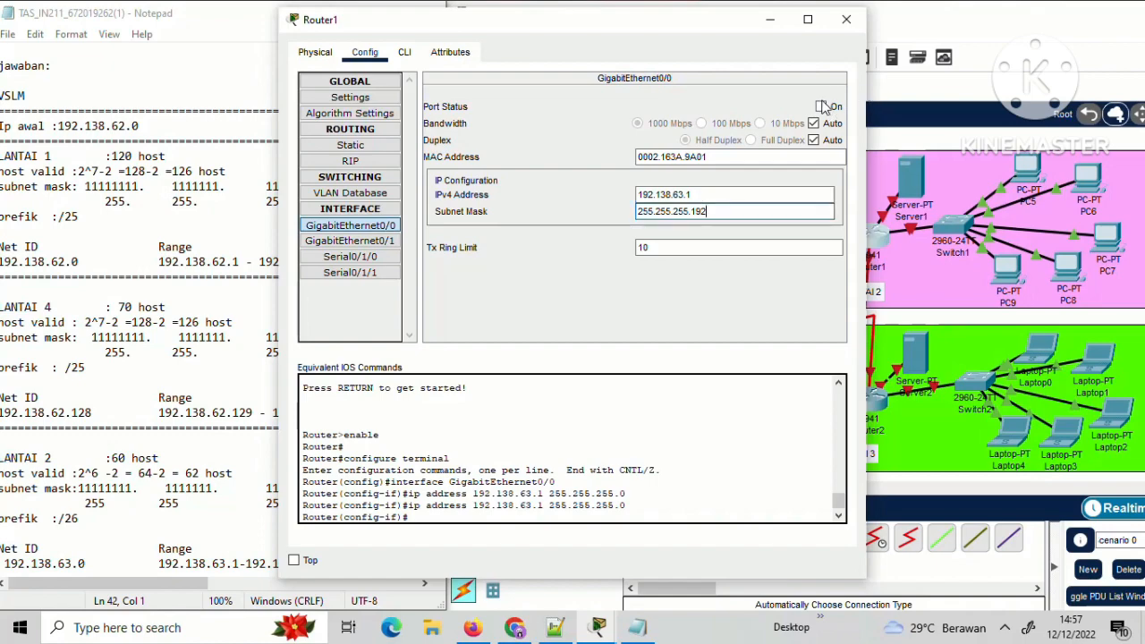
pyautogui.click(845, 19)
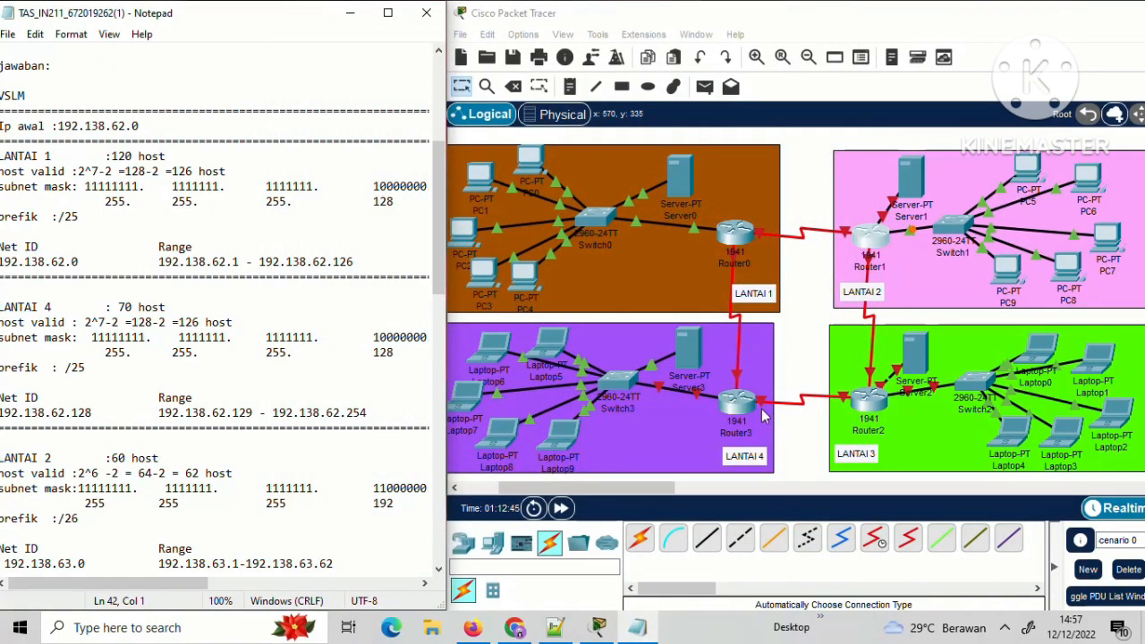
# Set the IPv4 address of Router2's GigabitEthernet0/0 to 192.138.63.65, copied from the LANTAI 3 range in the Notepad notes.
pyautogui.click(870, 399)
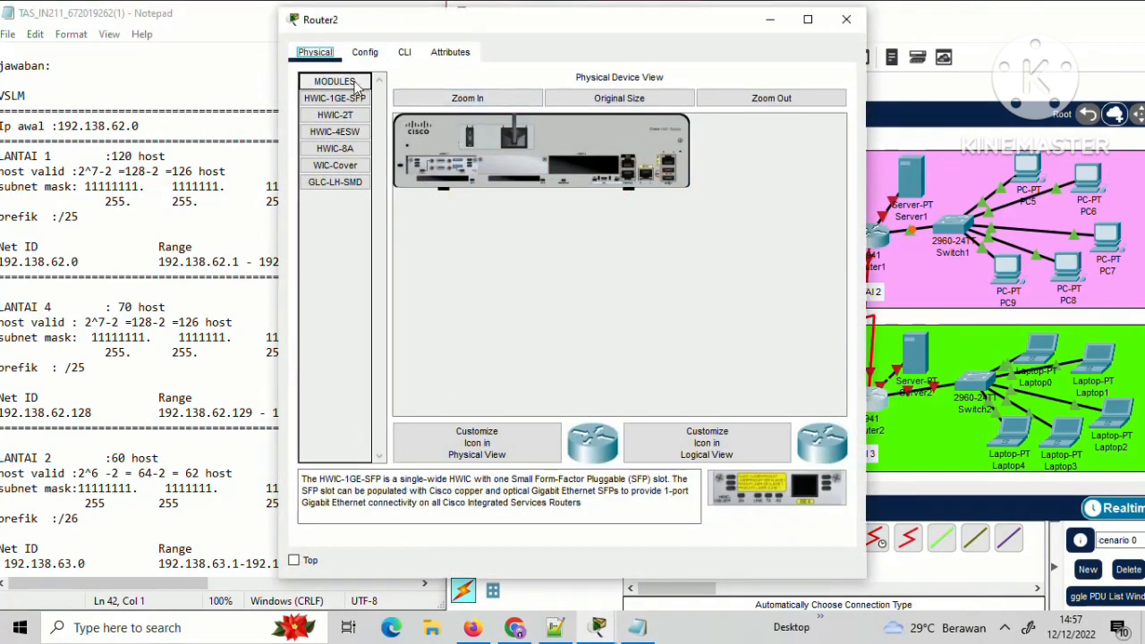
pyautogui.click(364, 54)
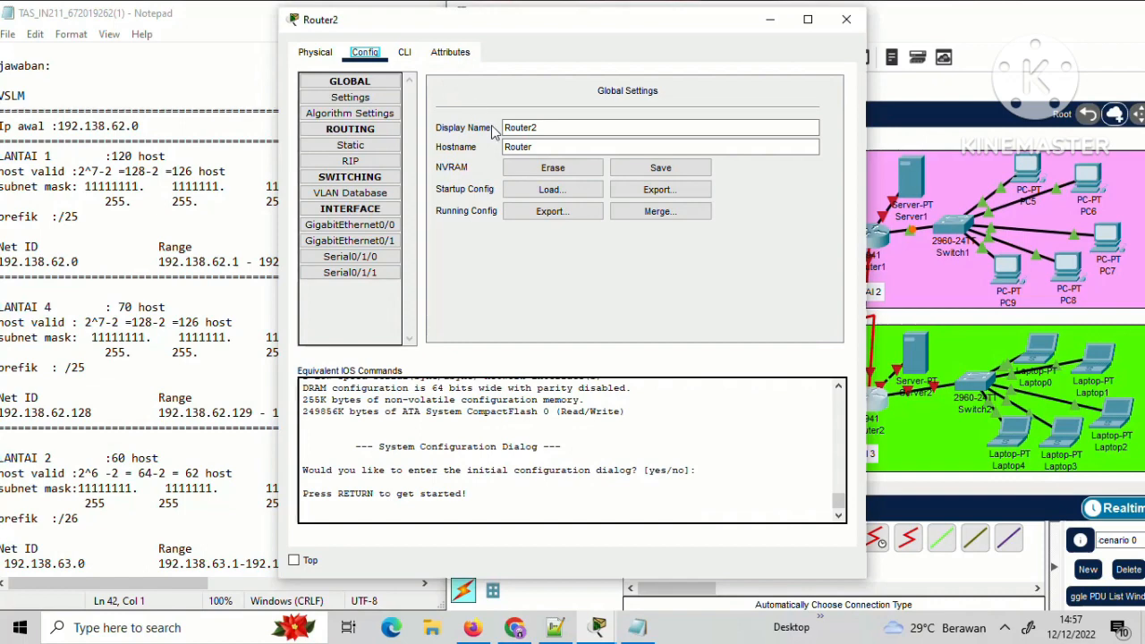
pyautogui.click(363, 231)
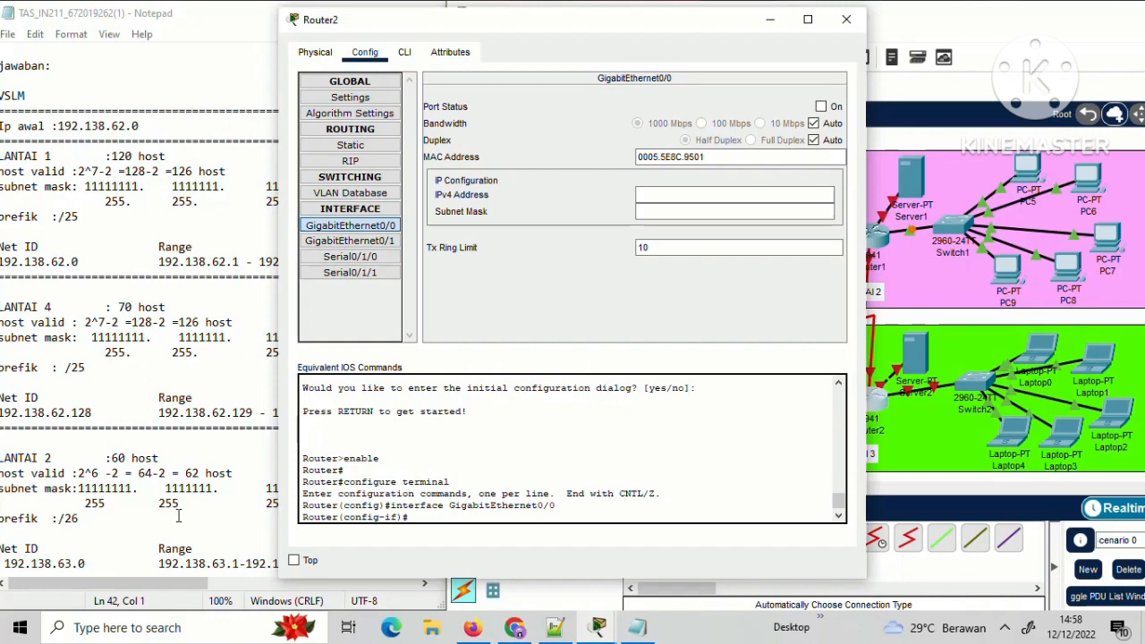
pyautogui.click(192, 372)
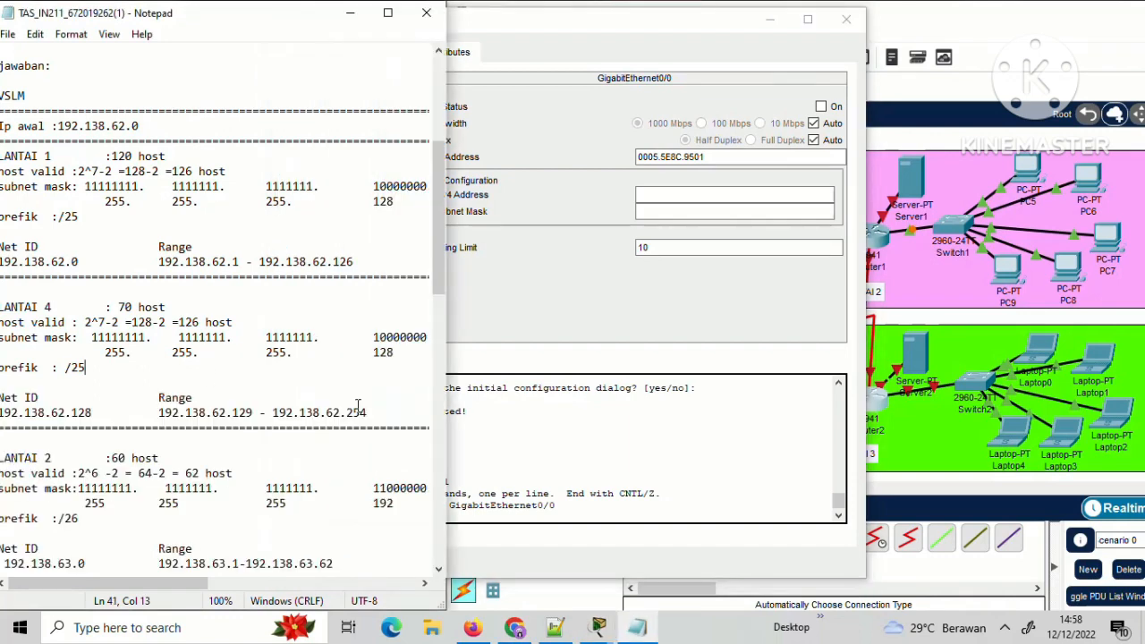
pyautogui.moveTo(436, 279); pyautogui.dragTo(453, 382)
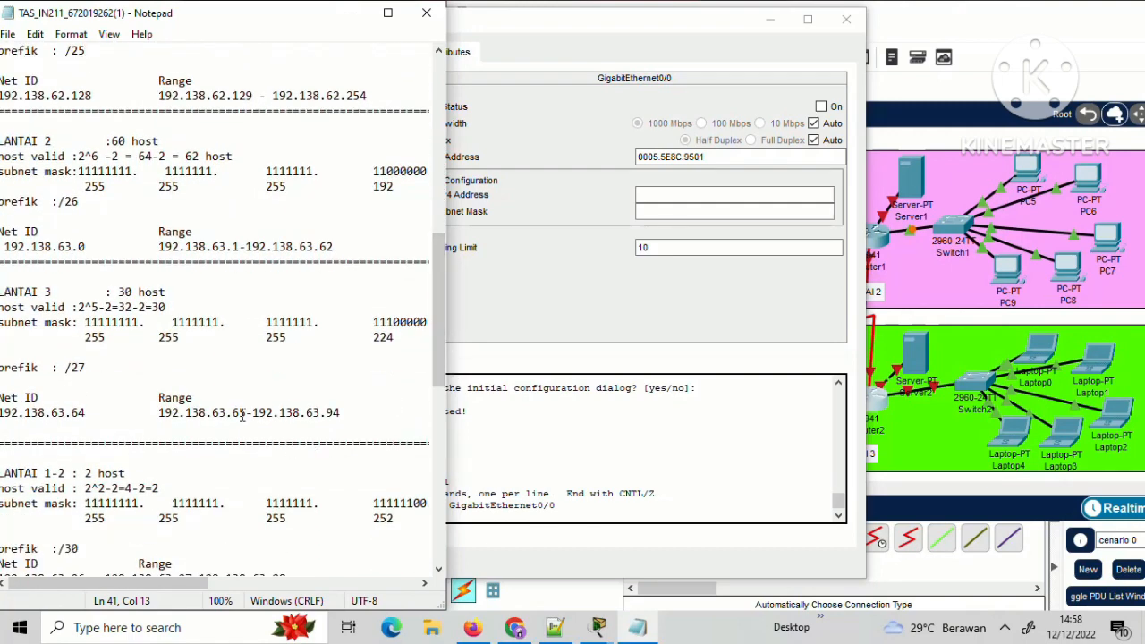
pyautogui.moveTo(246, 414); pyautogui.dragTo(153, 413)
pyautogui.hotkey('ctrl', 'c')
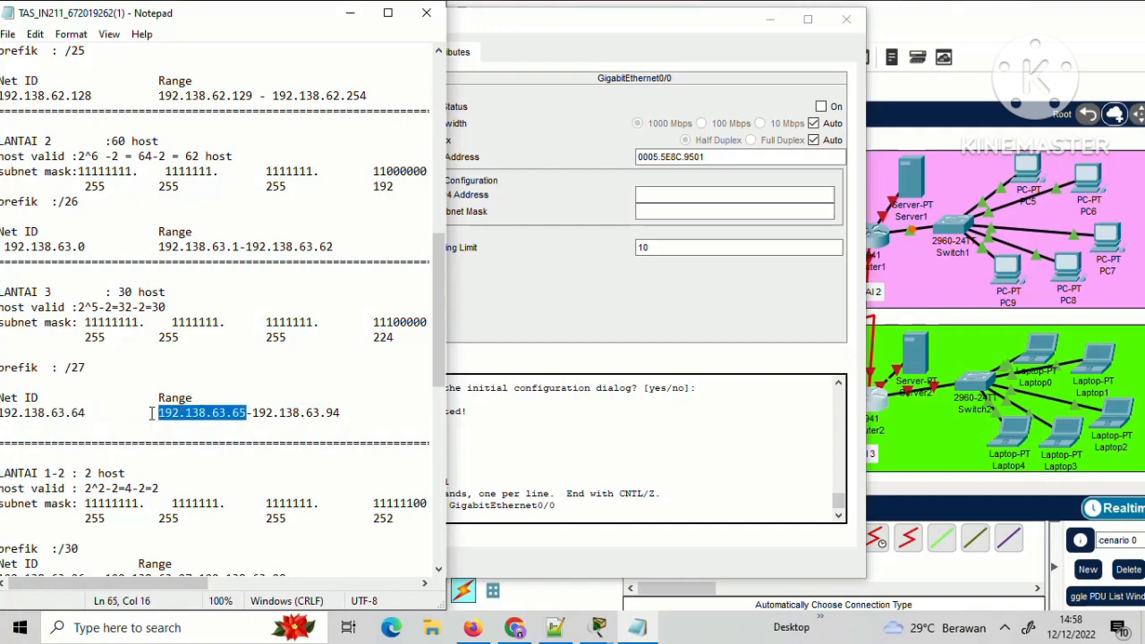
pyautogui.click(652, 196)
pyautogui.hotkey('ctrl', 'v')
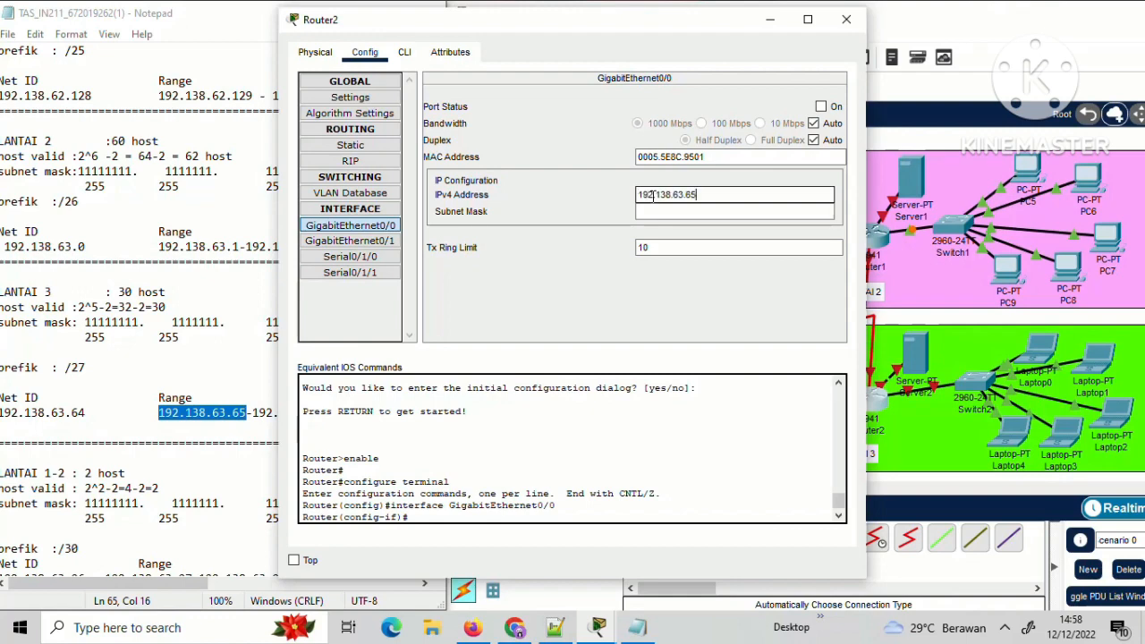
# Set the subnet mask of Router2's GigabitEthernet0/0 to 255.255.255.224 and turn the port on.
pyautogui.click(660, 212)
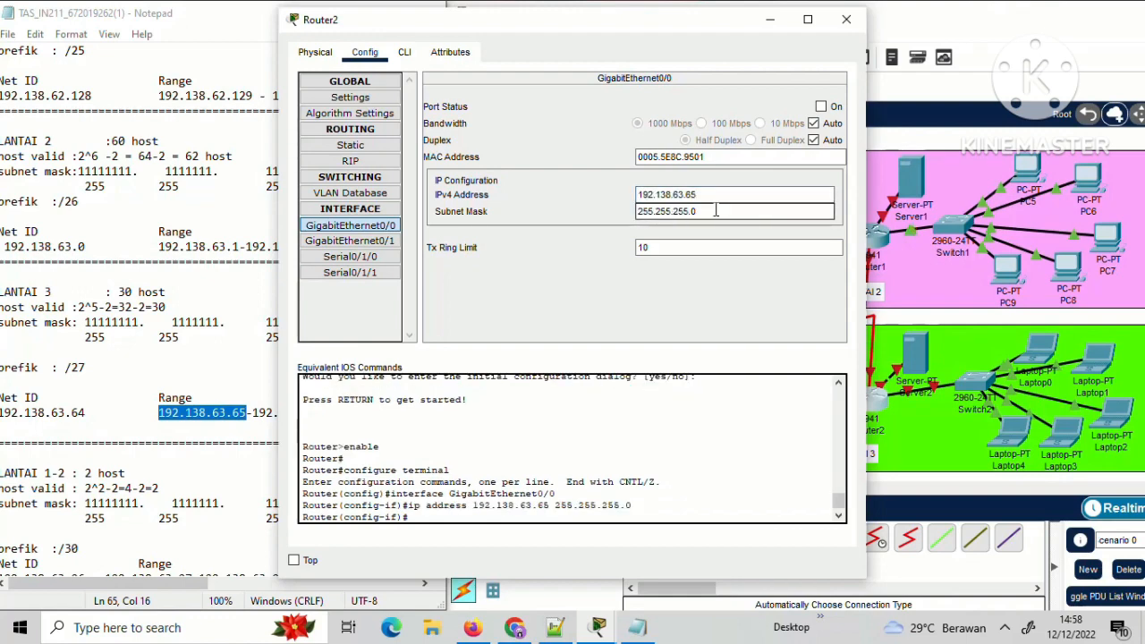
pyautogui.press('BackSpace')
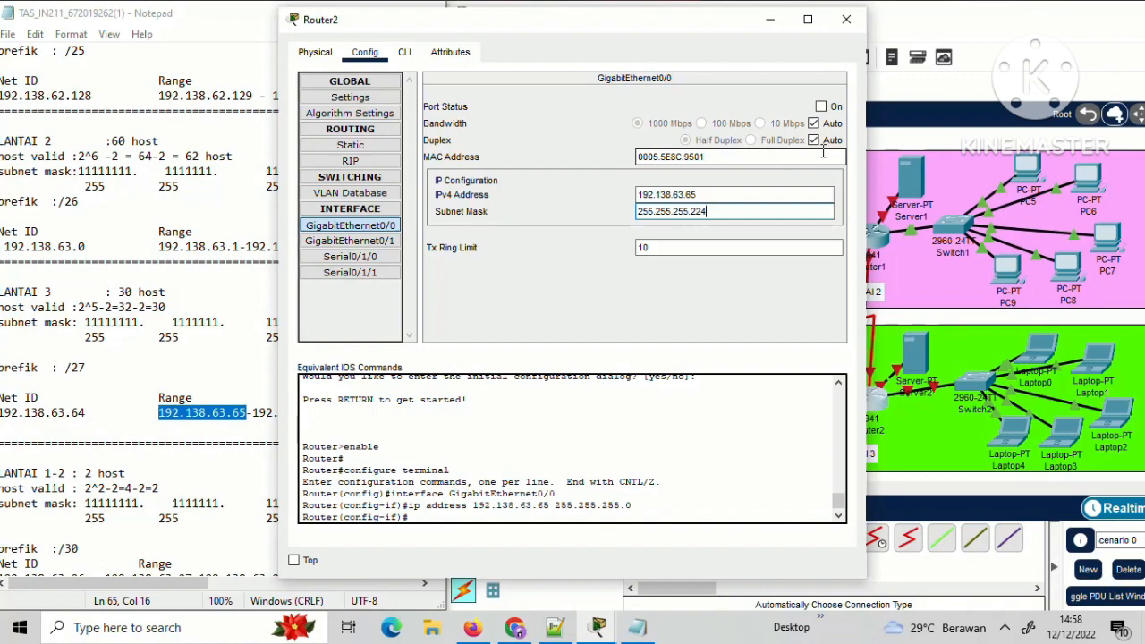
pyautogui.click(821, 106)
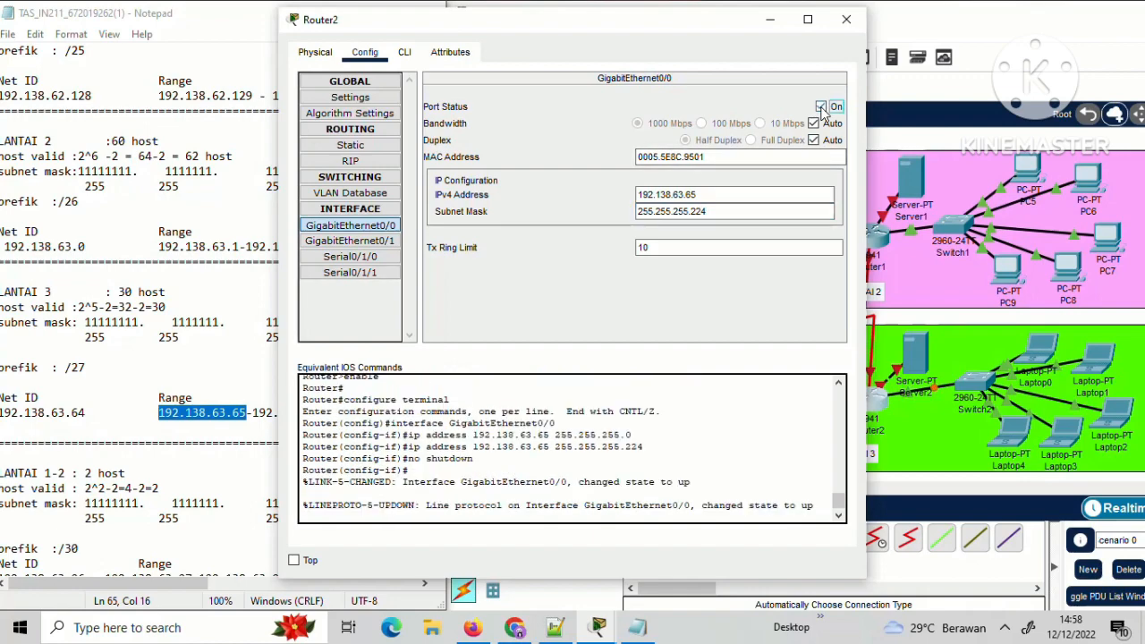
pyautogui.click(847, 19)
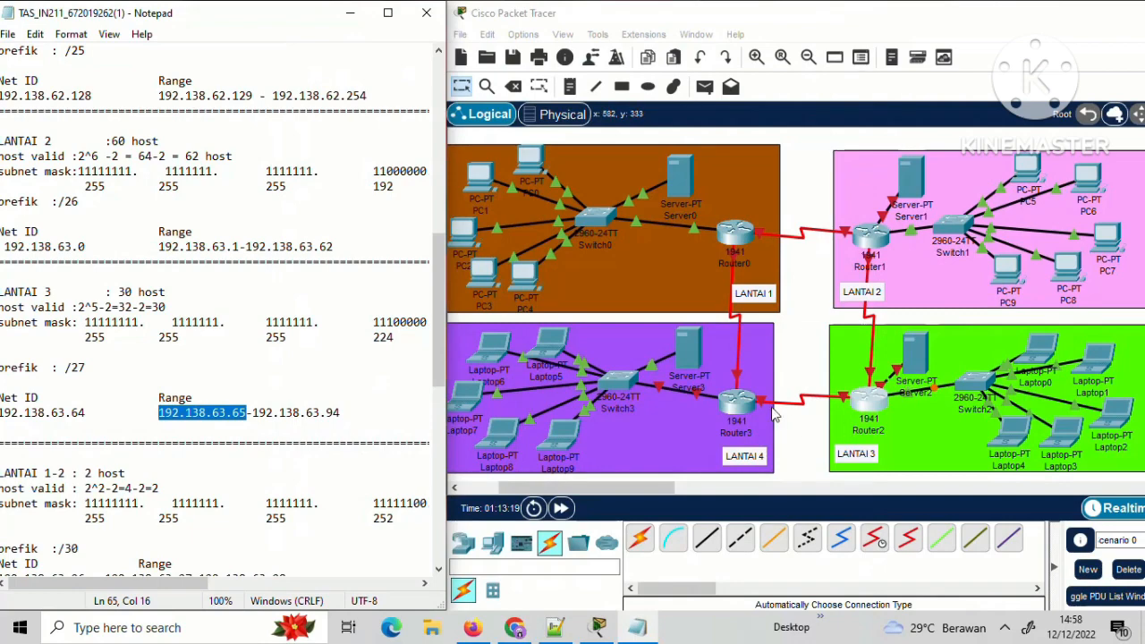
# Set the IPv4 address of Router3's GigabitEthernet0/0 to 192.138.62.129, taken from the LANTAI 4 range in the Notepad notes.
pyautogui.click(751, 403)
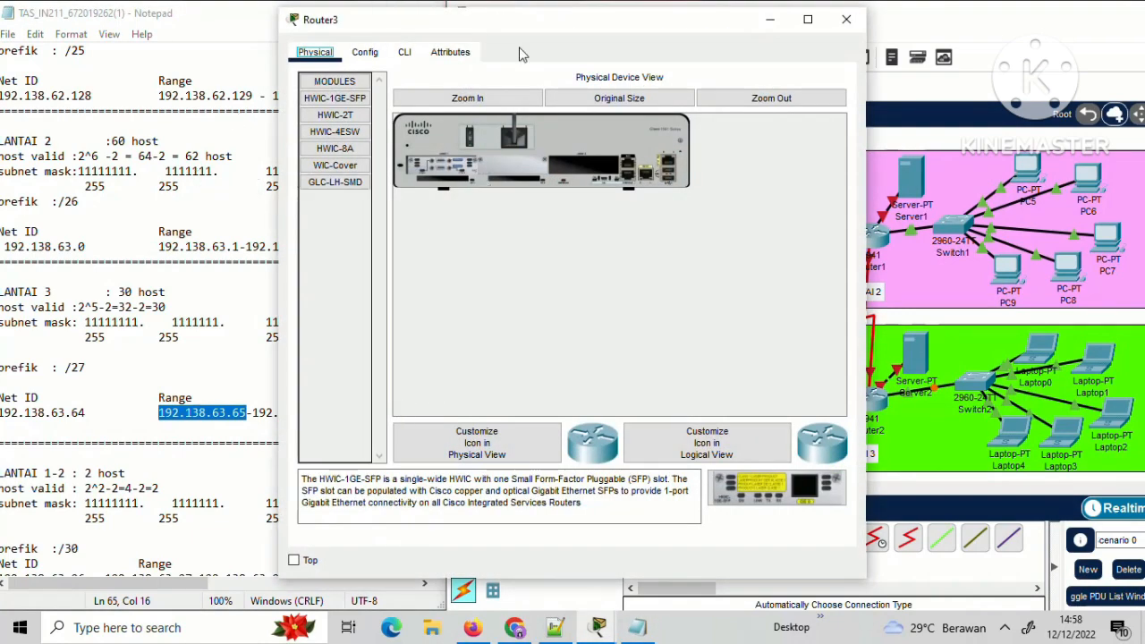
pyautogui.click(366, 54)
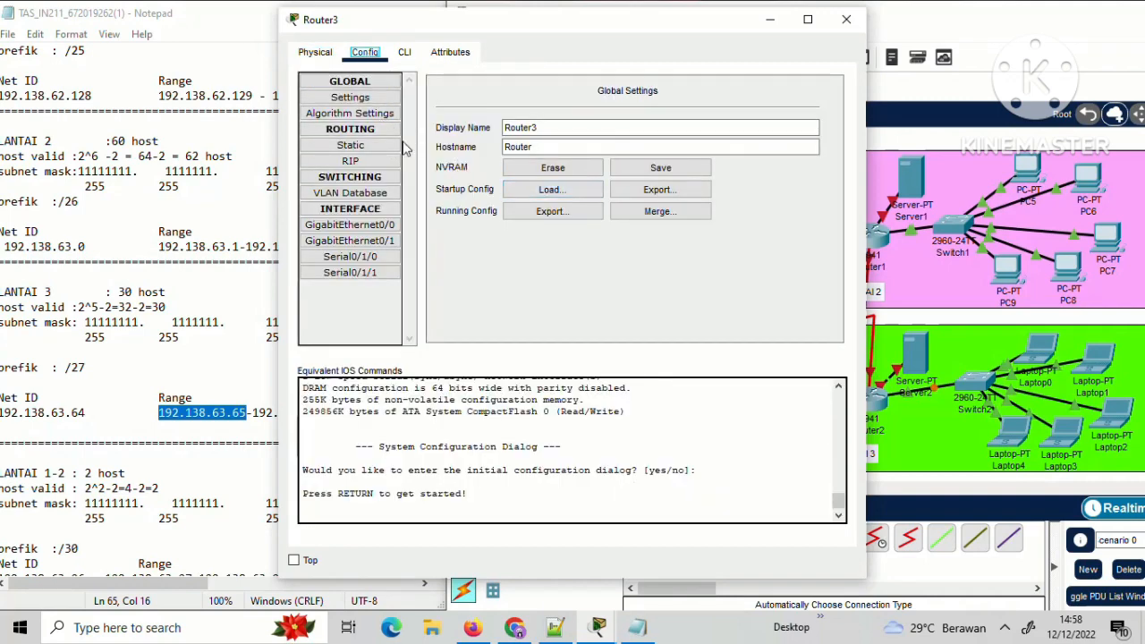
pyautogui.click(370, 226)
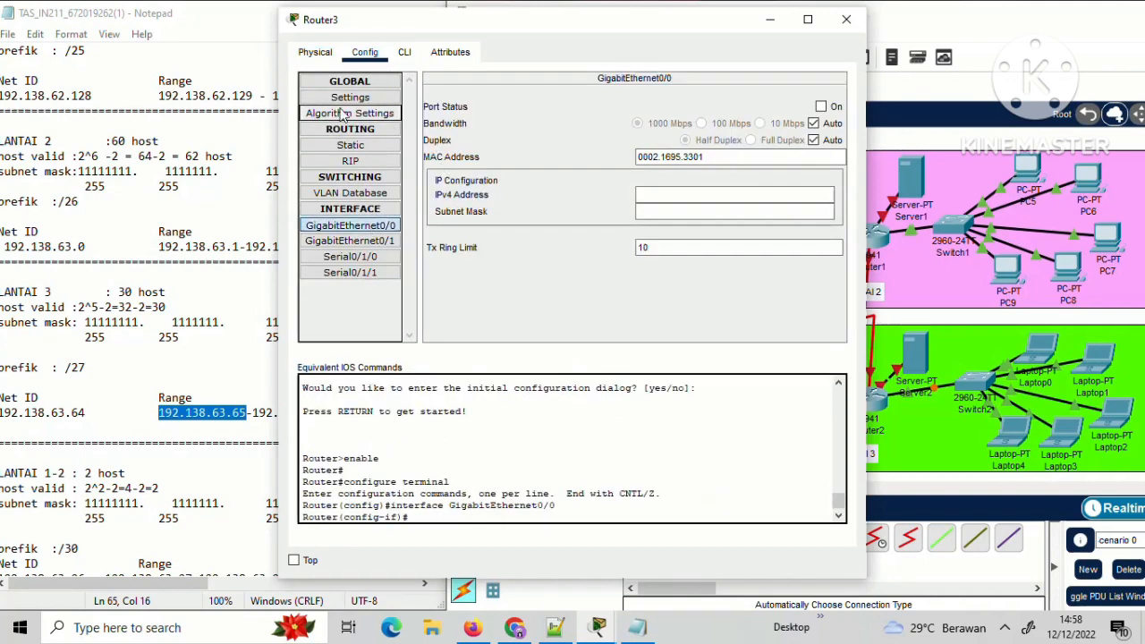
pyautogui.click(160, 76)
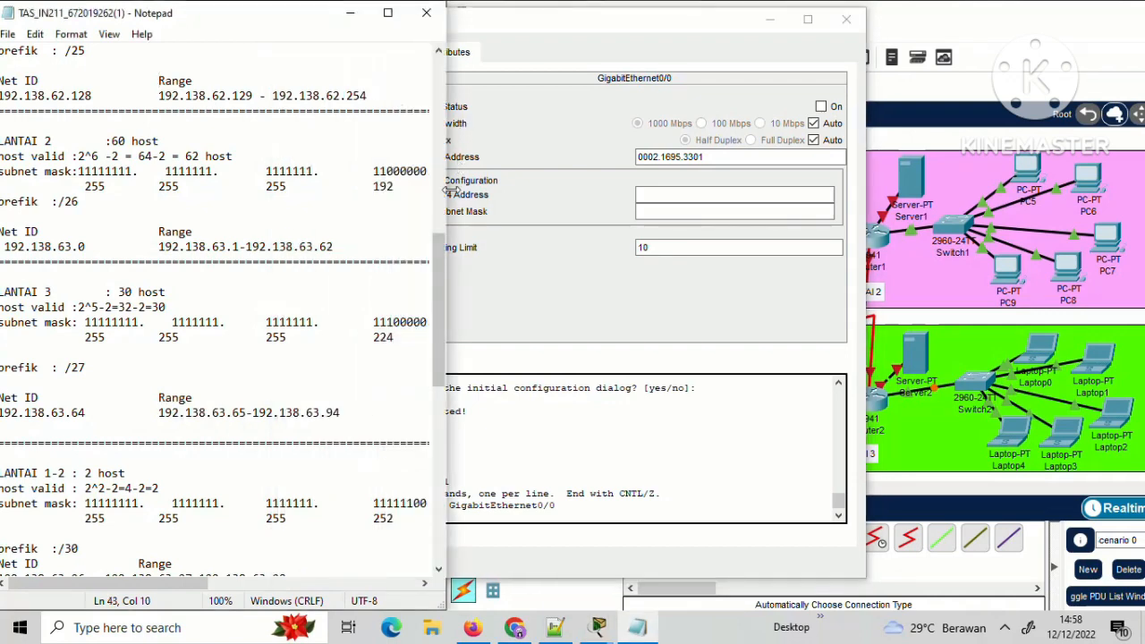
pyautogui.moveTo(450, 255); pyautogui.dragTo(448, 213)
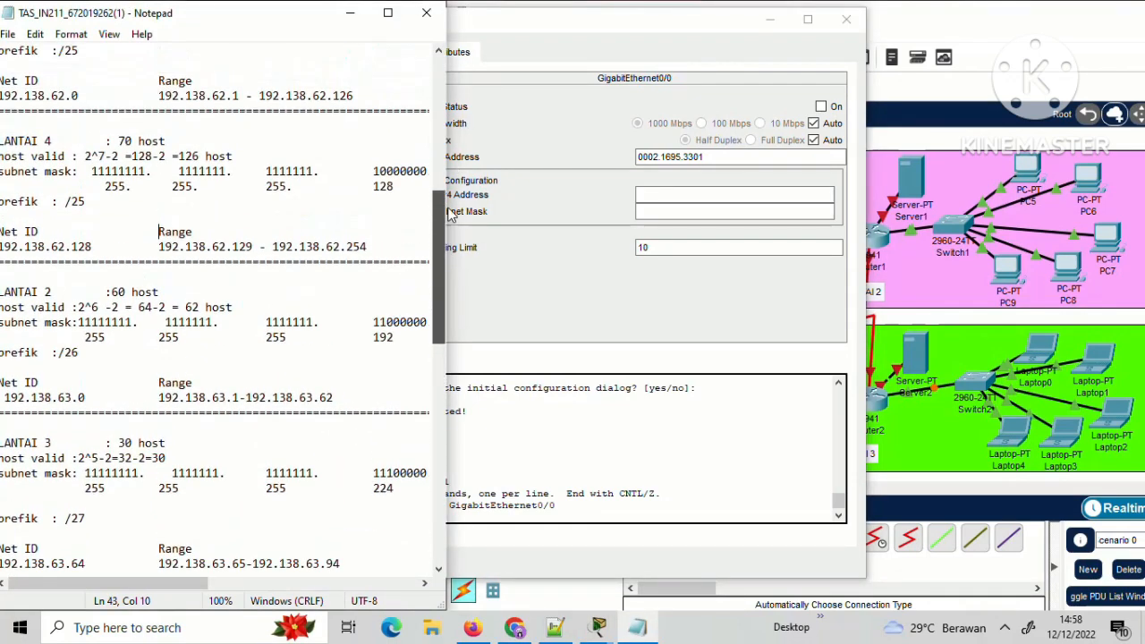
pyautogui.moveTo(259, 251); pyautogui.dragTo(166, 246)
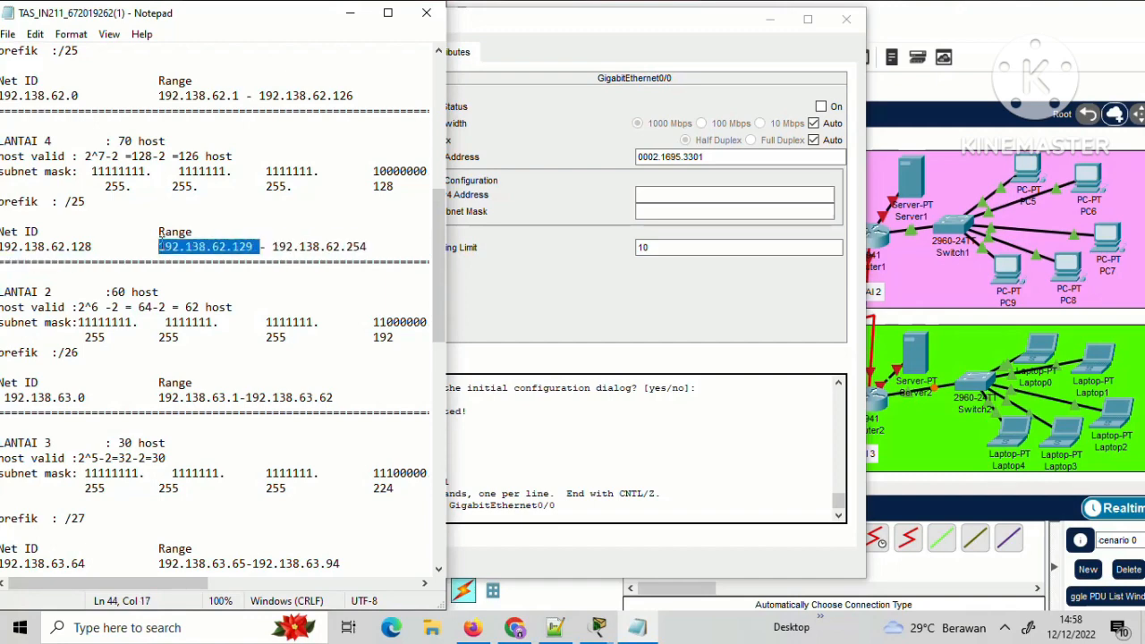
pyautogui.click(727, 196)
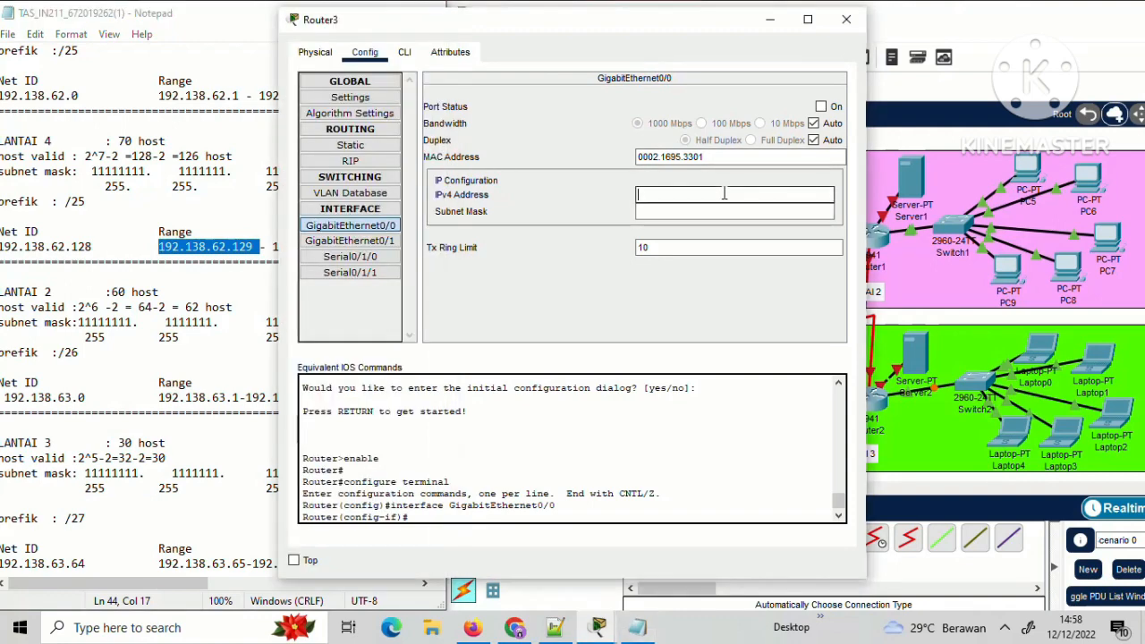
pyautogui.write('192.138.62.129')
# Set the subnet mask of Router3's GigabitEthernet0/0 to 255.255.255.128 and turn the port on.
pyautogui.click(707, 212)
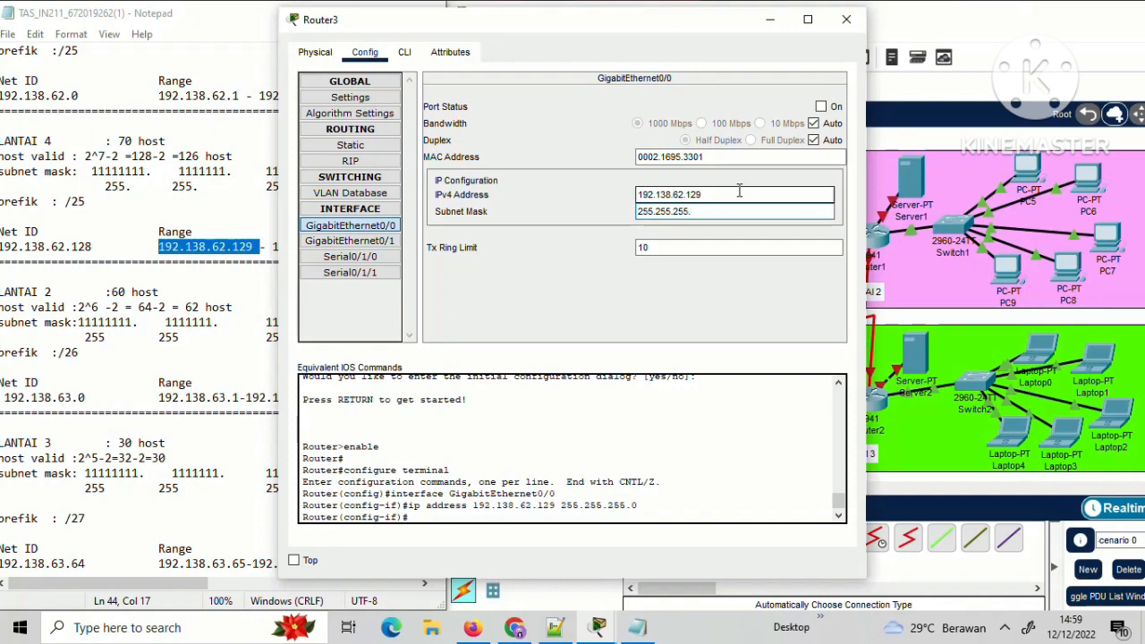
pyautogui.write('128')
pyautogui.click(821, 107)
pyautogui.click(845, 19)
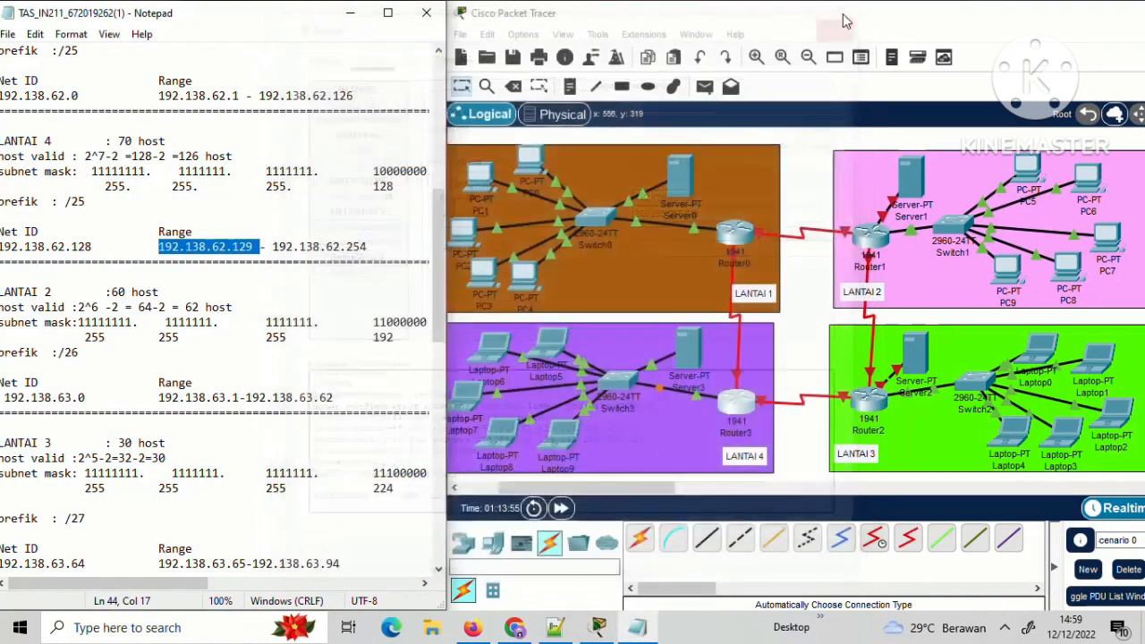
# Give Server0 the static IPv4 address 192.138.62.2, adapted from the LANTAI 1 range in the Notepad notes, with subnet mask 255.255.255.128.
pyautogui.click(685, 170)
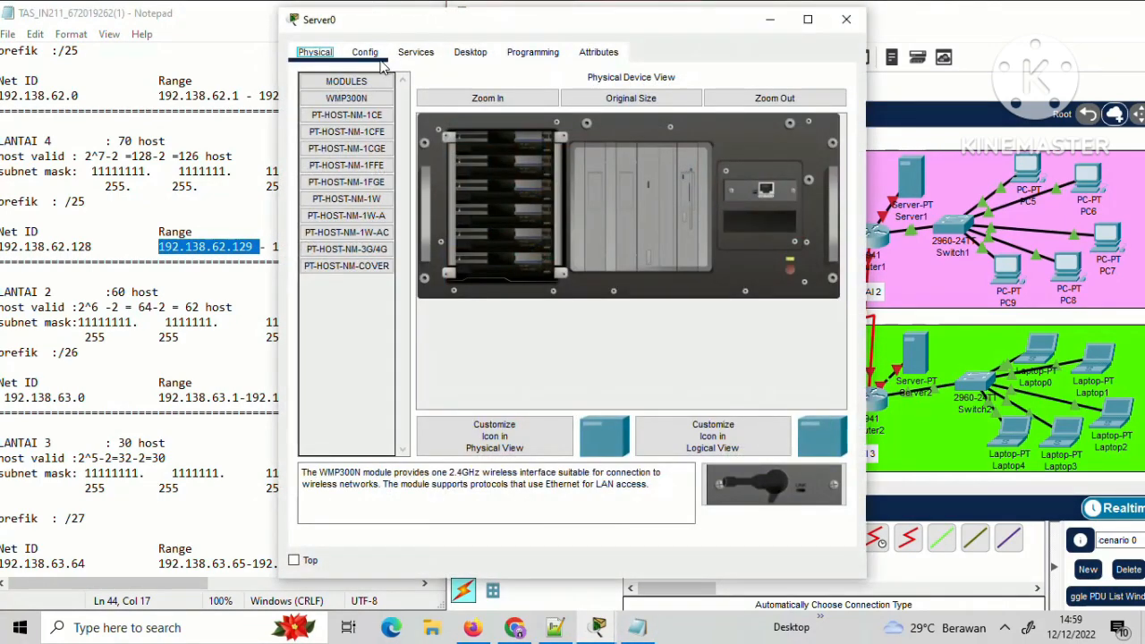
pyautogui.click(467, 54)
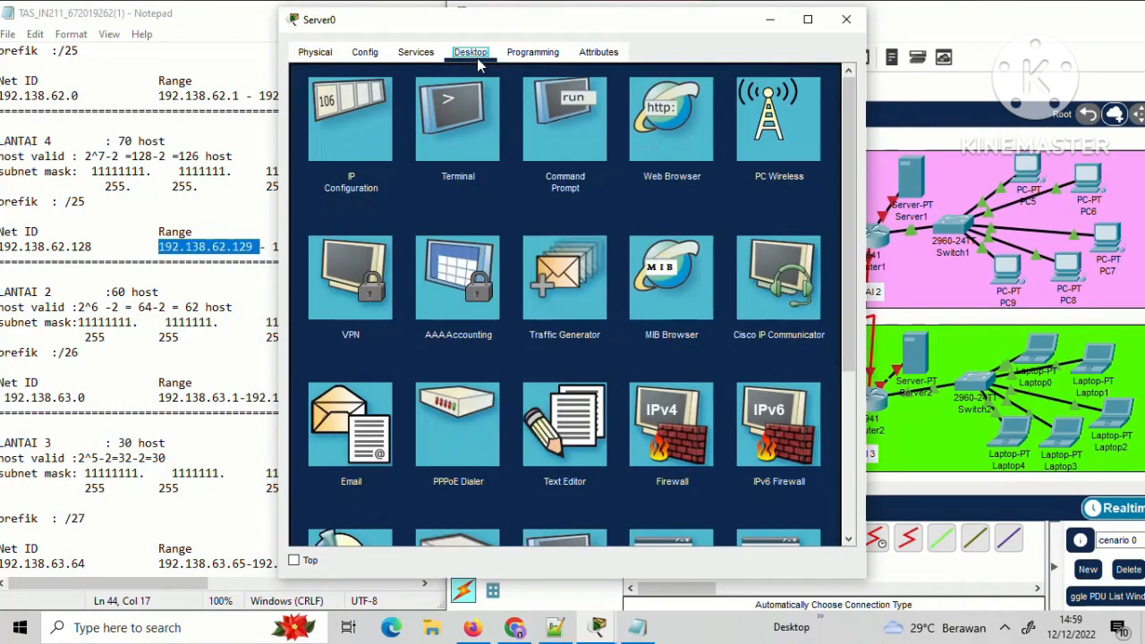
pyautogui.click(367, 103)
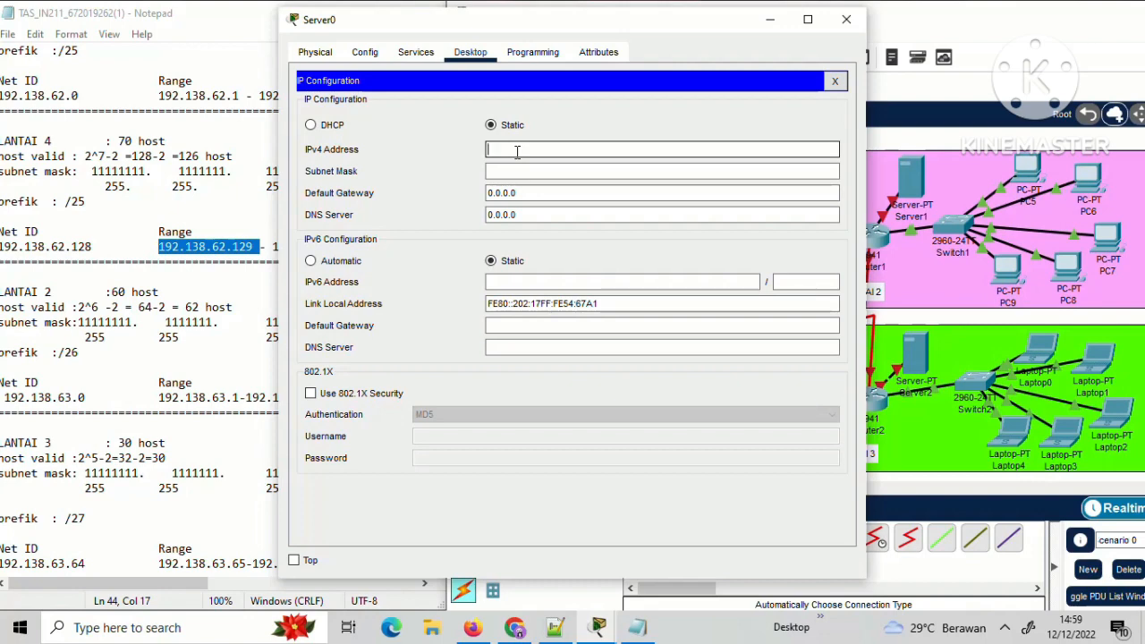
pyautogui.click(254, 140)
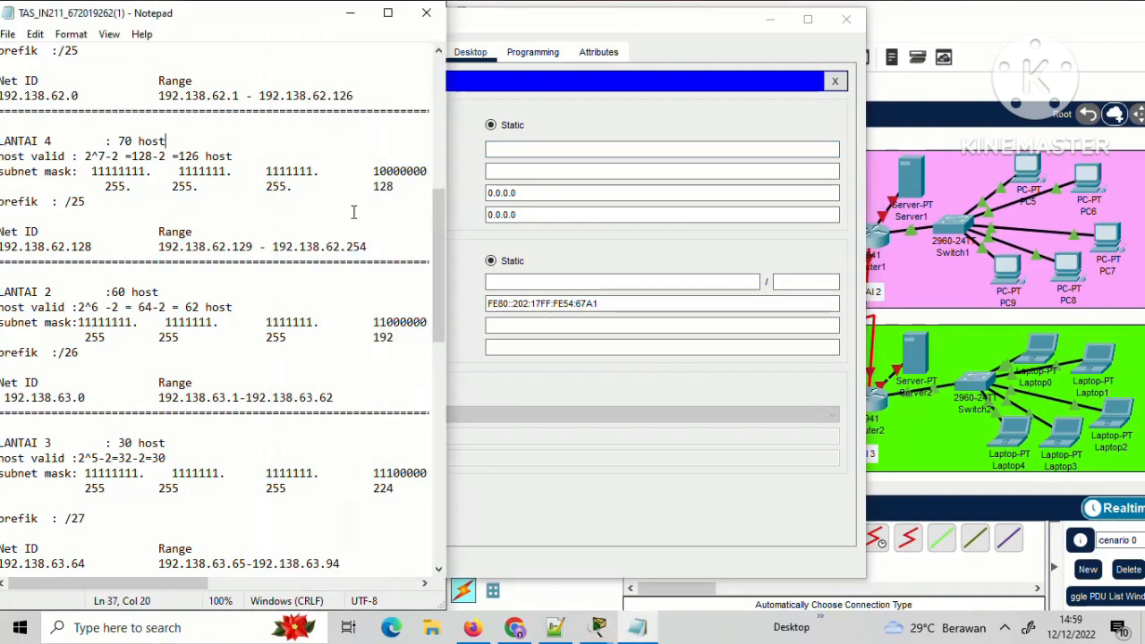
pyautogui.scroll(3, 442, 235)
pyautogui.moveTo(442, 201); pyautogui.dragTo(448, 163)
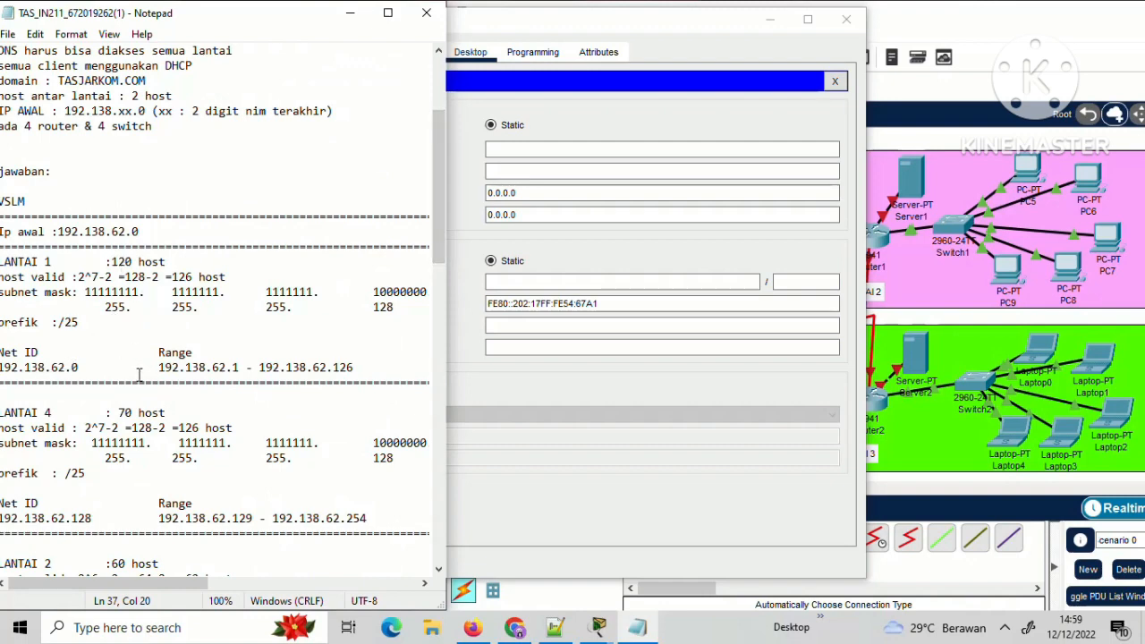
pyautogui.moveTo(155, 370); pyautogui.dragTo(236, 370)
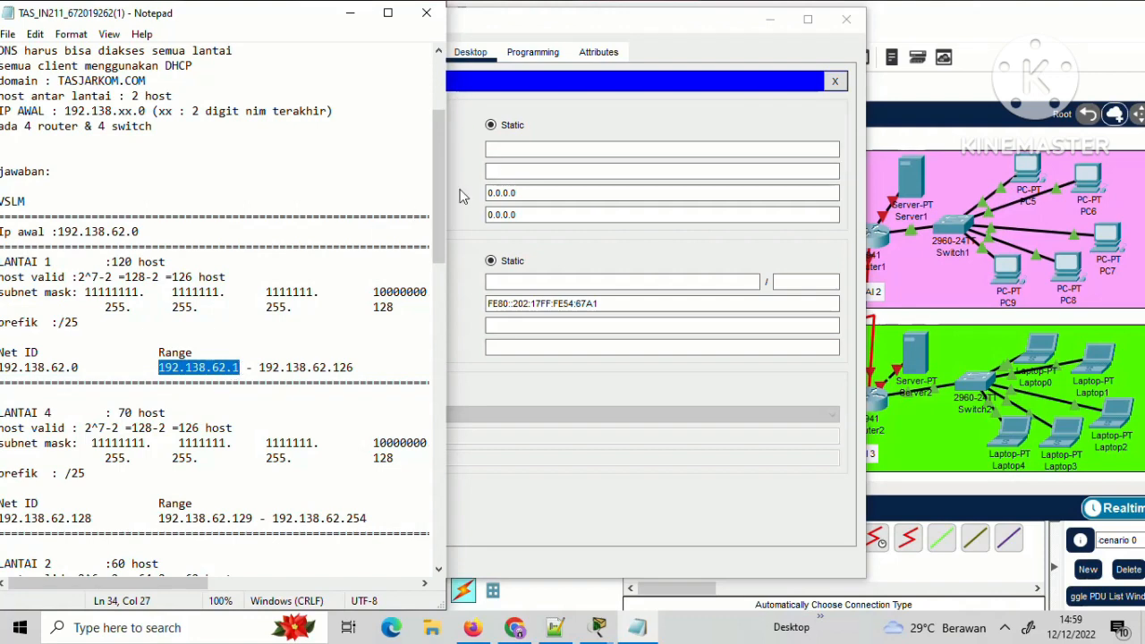
pyautogui.click(519, 148)
pyautogui.write('192.138.62.1')
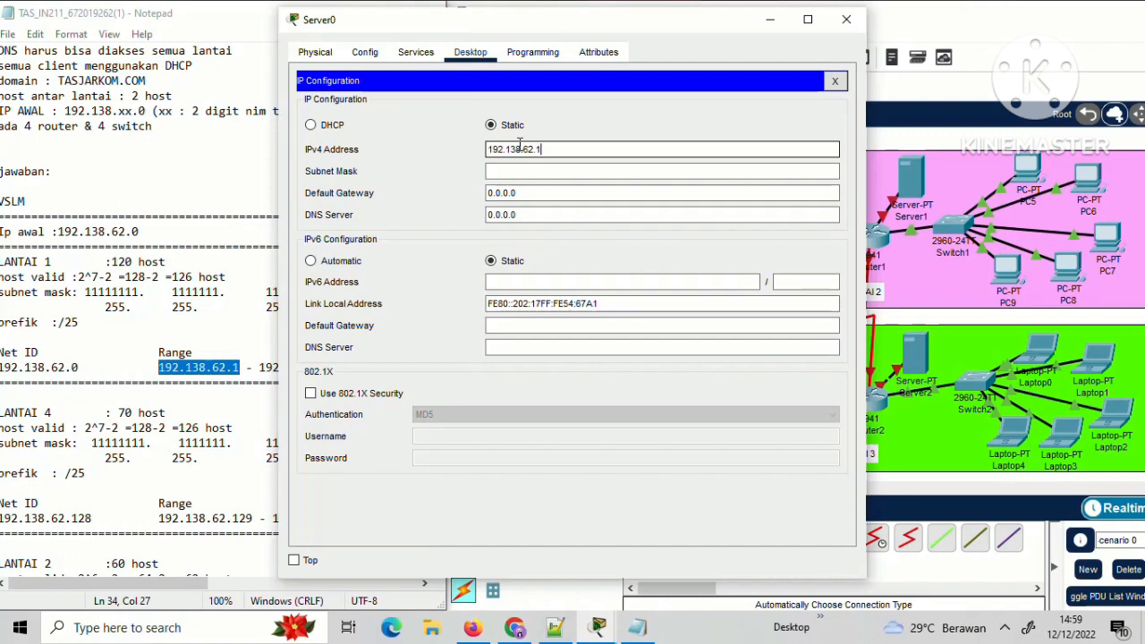
pyautogui.press('BackSpace')
pyautogui.click(541, 171)
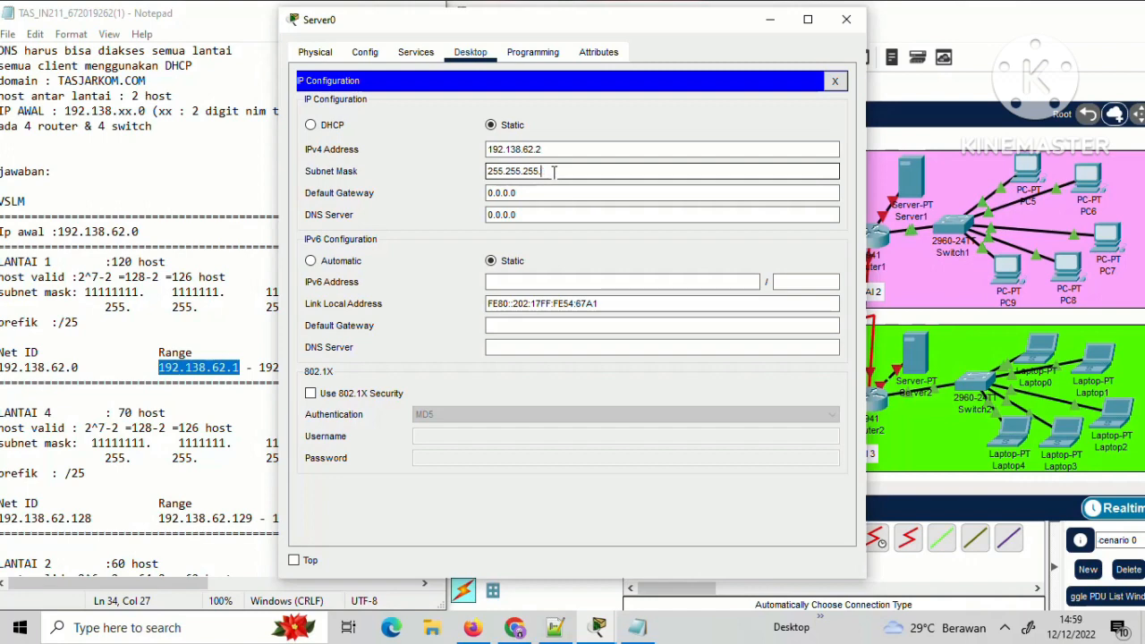
pyautogui.write('128')
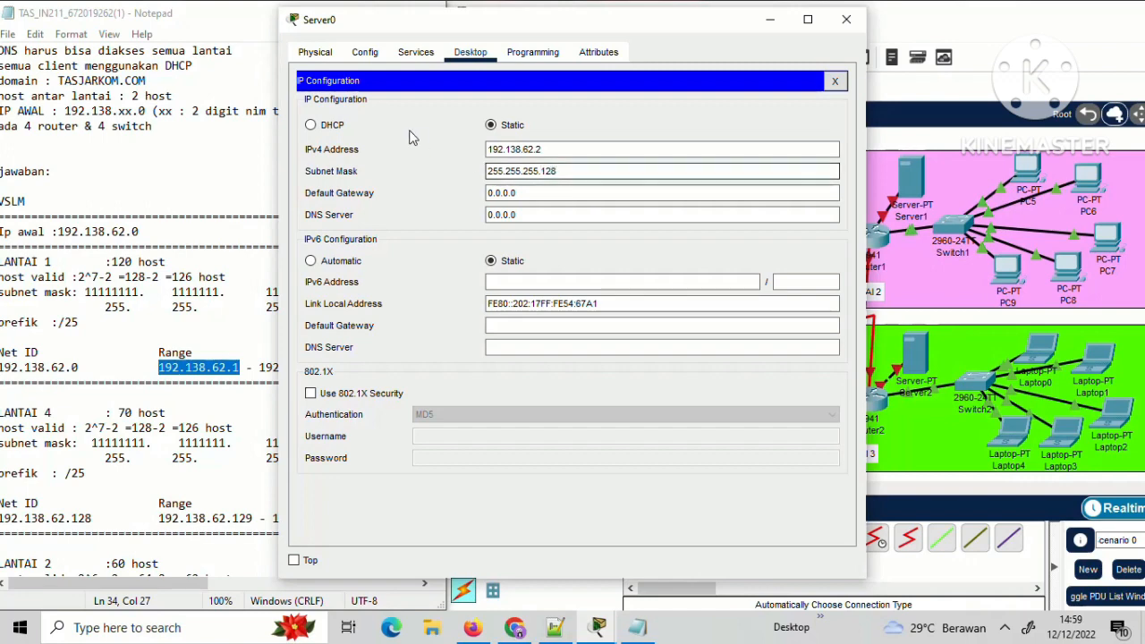
# Set Server0's IPv4 default gateway to 192.138.62.1.
pyautogui.click(533, 194)
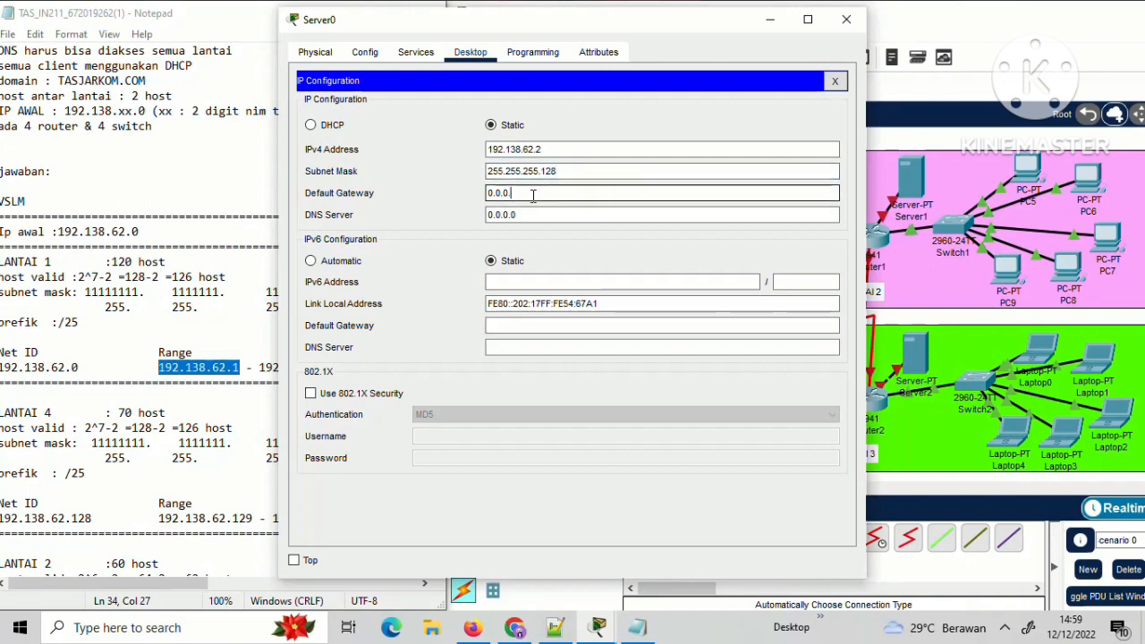
pyautogui.press('BackSpace')
pyautogui.press('BackSpace')
pyautogui.press('BackSpace')
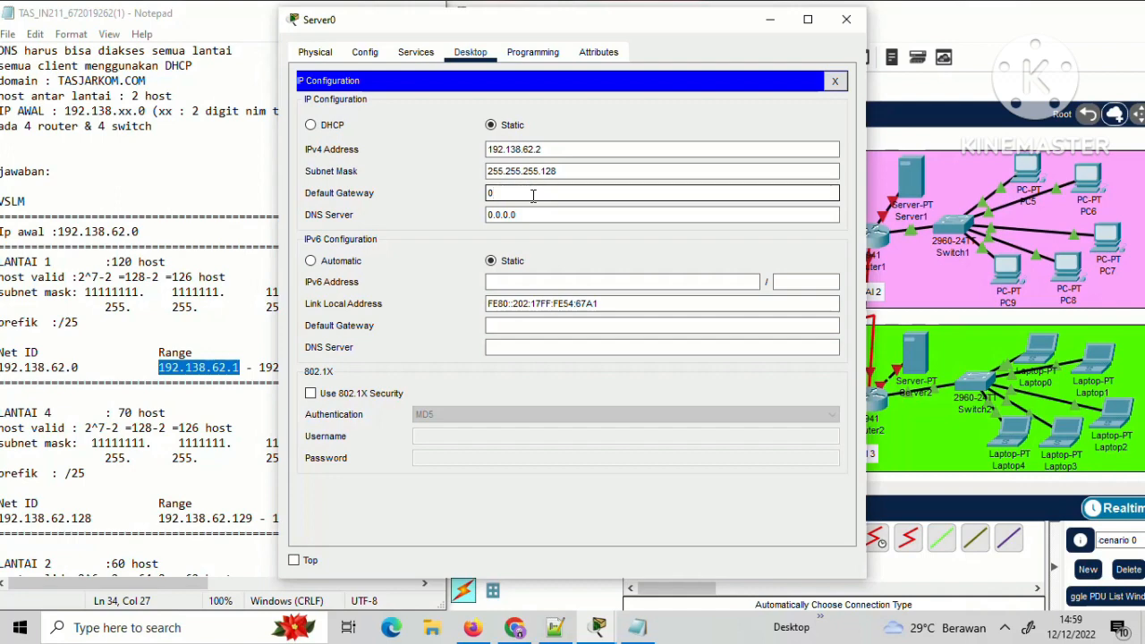
pyautogui.press('BackSpace')
pyautogui.click(210, 158)
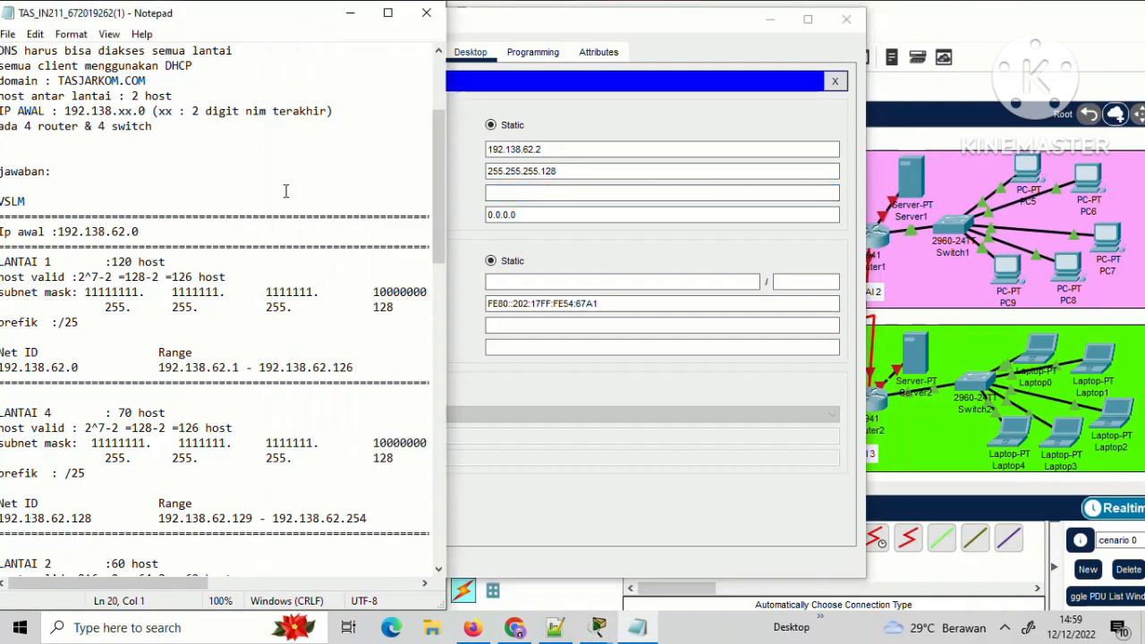
pyautogui.click(528, 193)
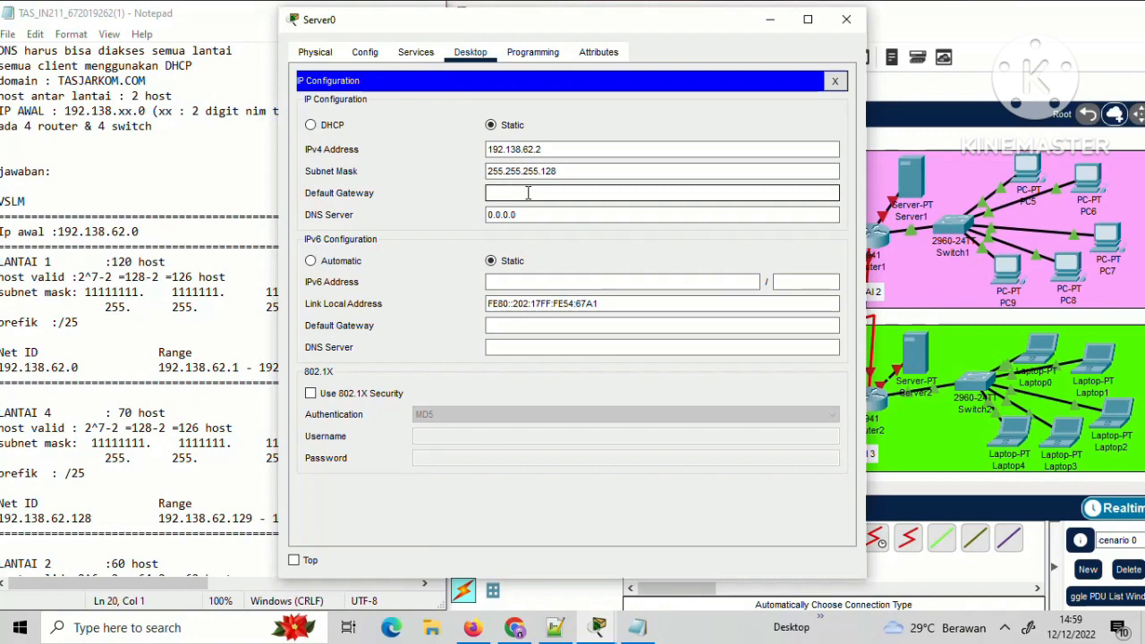
pyautogui.write('192.138.62.1')
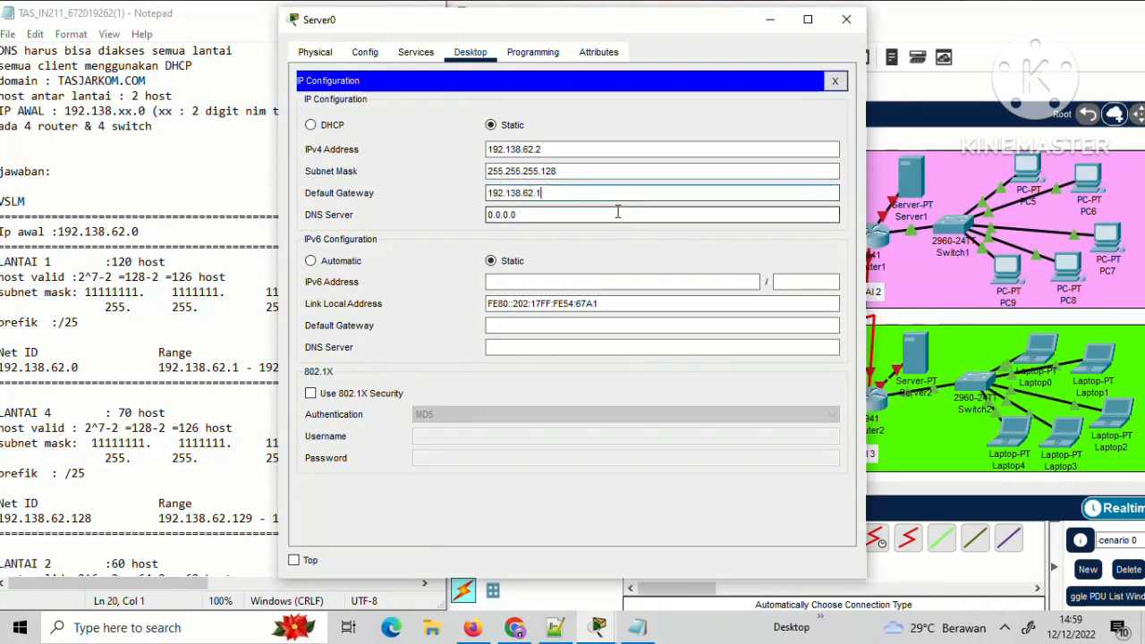
pyautogui.click(569, 216)
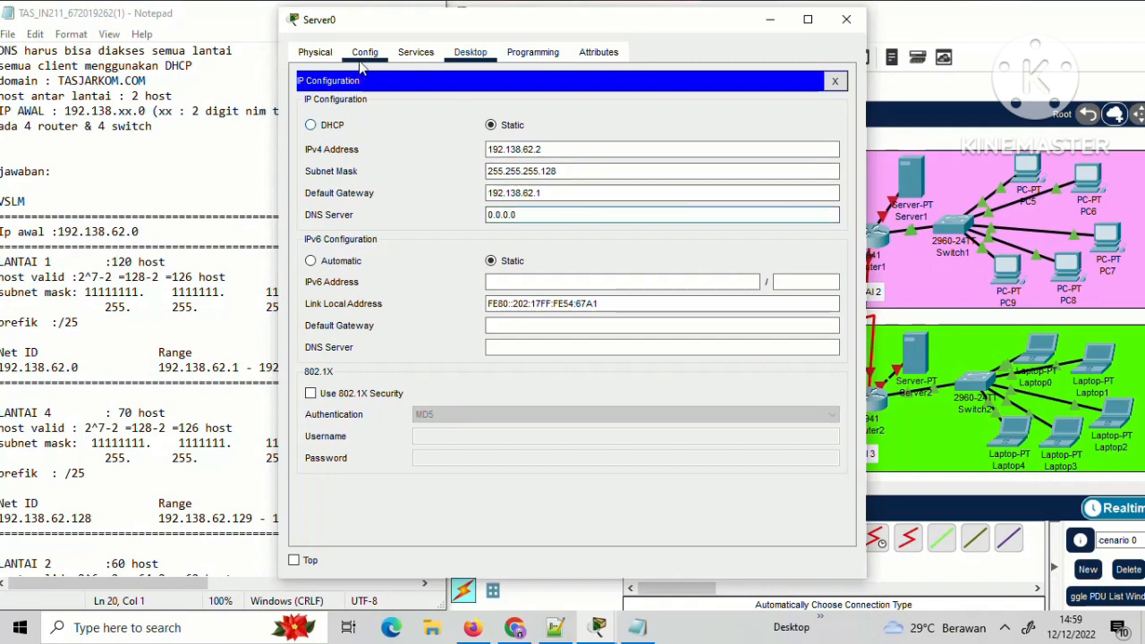
# Set the default gateway of Server0's DHCP pool serverPool to 192.138.62.1 and its DNS server to 192.138.62.2.
pyautogui.click(417, 51)
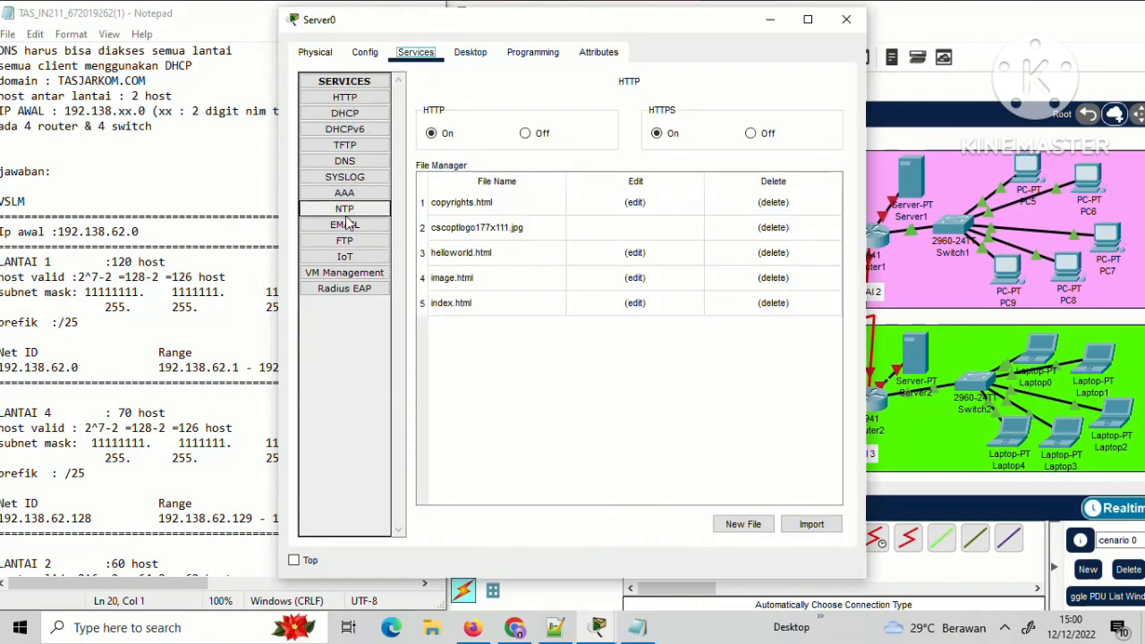
pyautogui.click(344, 113)
pyautogui.click(690, 158)
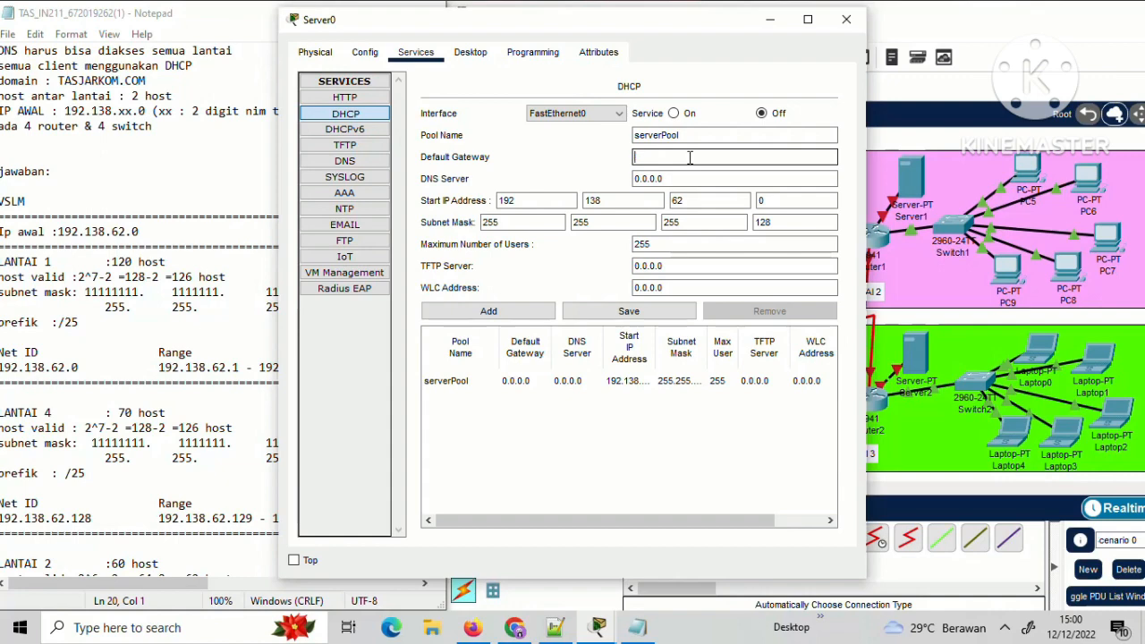
pyautogui.write('192.138.62.1')
pyautogui.click(696, 176)
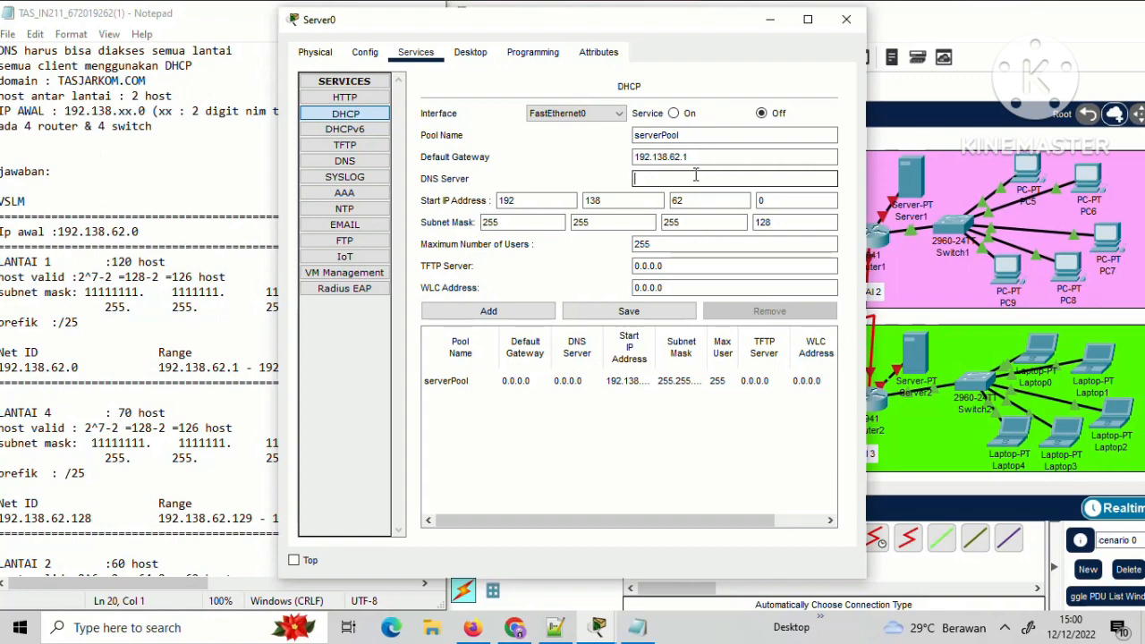
pyautogui.write('192.138.62.1')
pyautogui.press('BackSpace')
pyautogui.write('2')
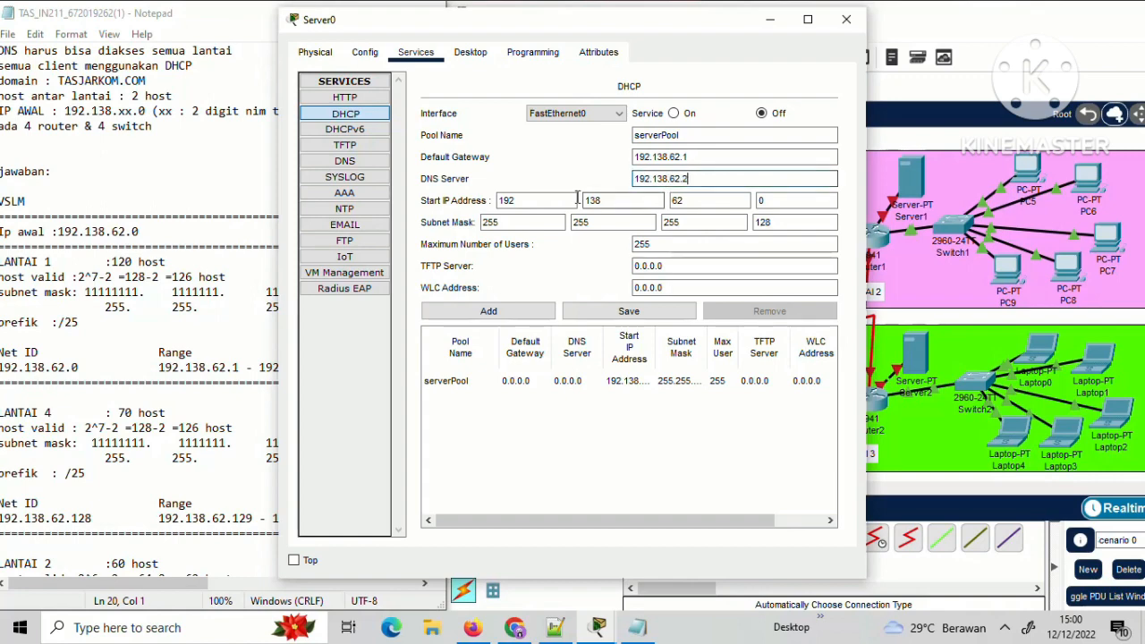
# Start Server0's DHCP pool at 192.138.62.3 with mask 255.255.255.128, save it, and turn the DHCP service on.
pyautogui.click(577, 198)
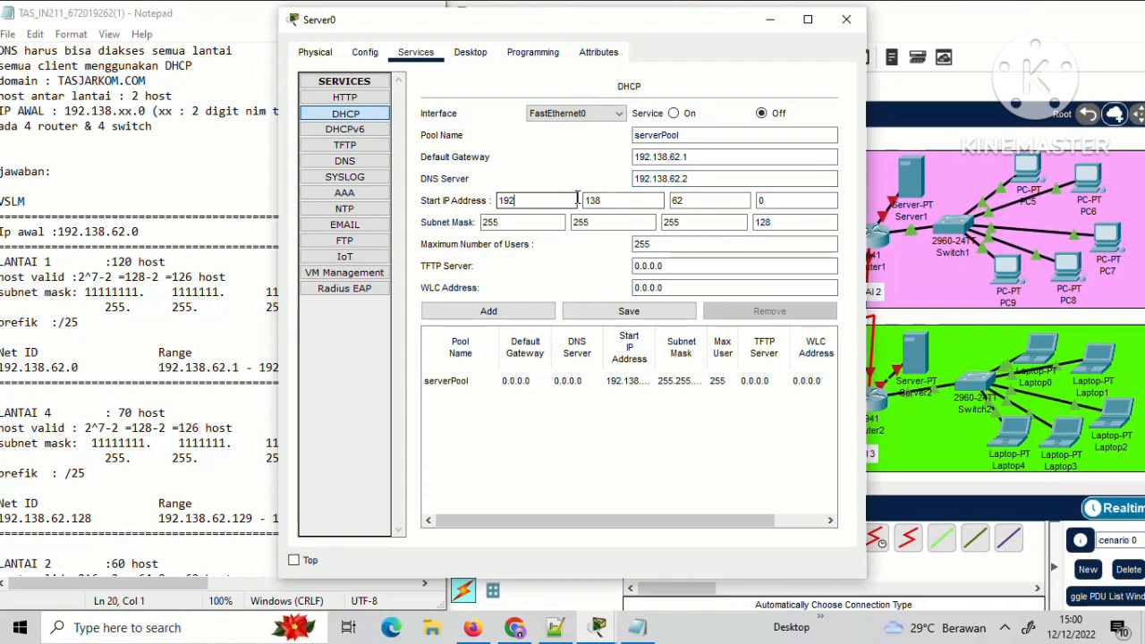
pyautogui.click(791, 202)
pyautogui.write('3')
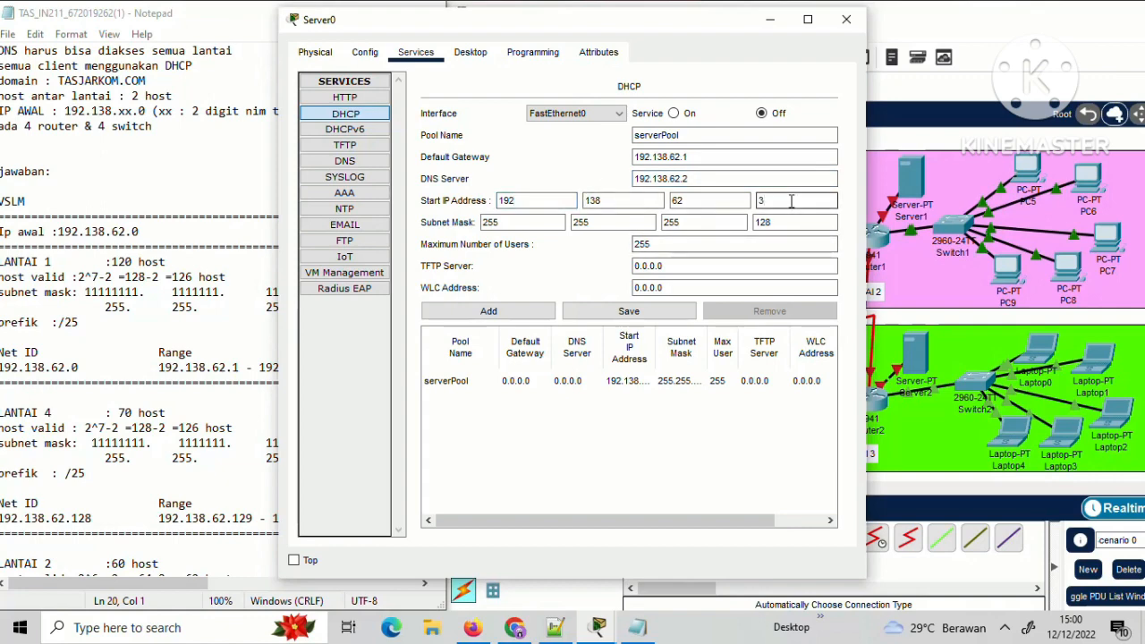
pyautogui.click(799, 222)
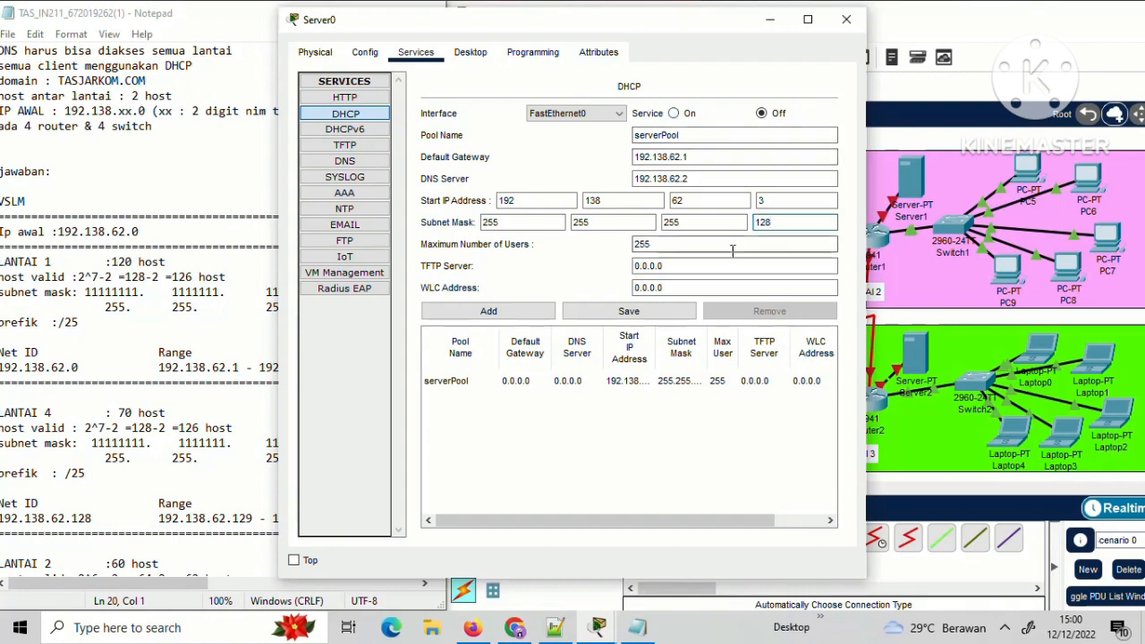
pyautogui.click(629, 311)
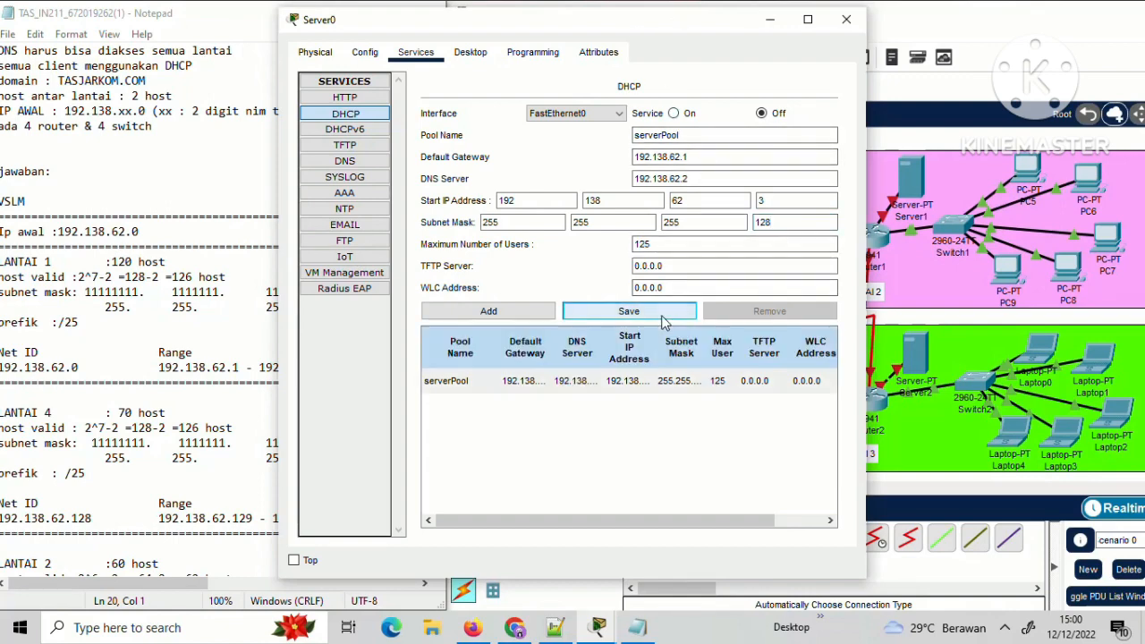
pyautogui.click(679, 116)
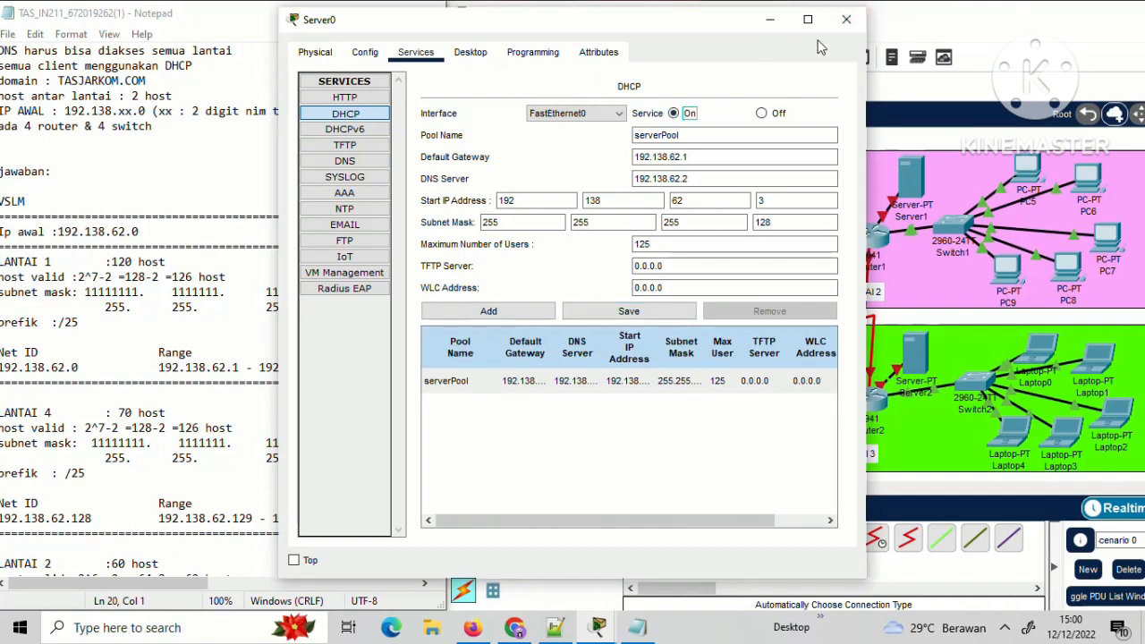
pyautogui.click(845, 19)
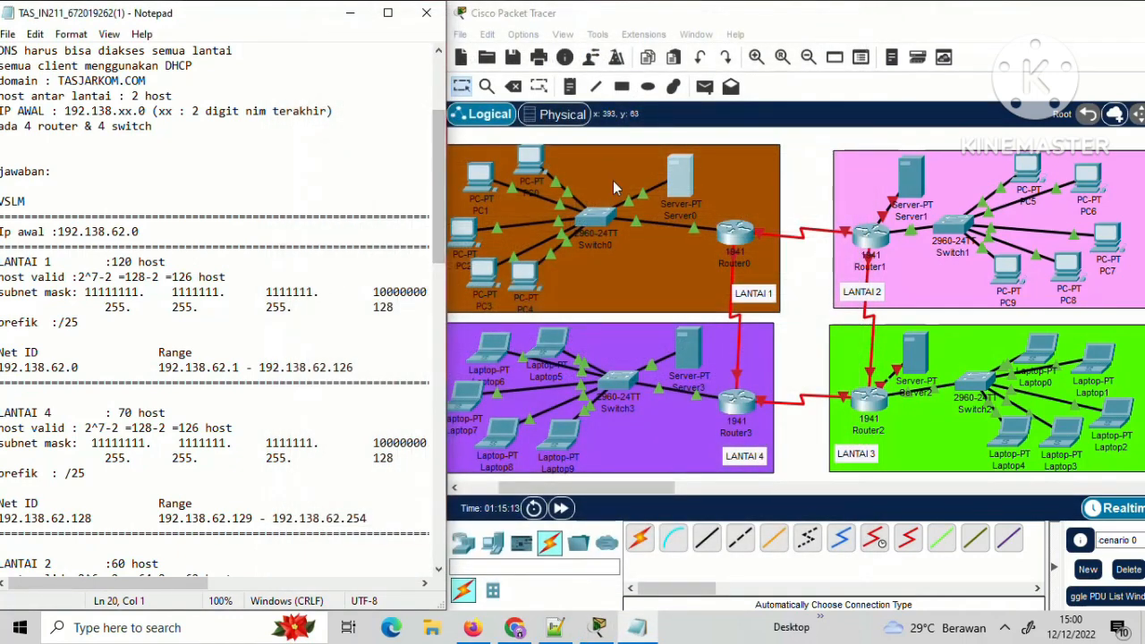
# Switch PC0's IPv4 configuration on LANTAI 1 to DHCP so it gets its address from the server.
pyautogui.click(537, 168)
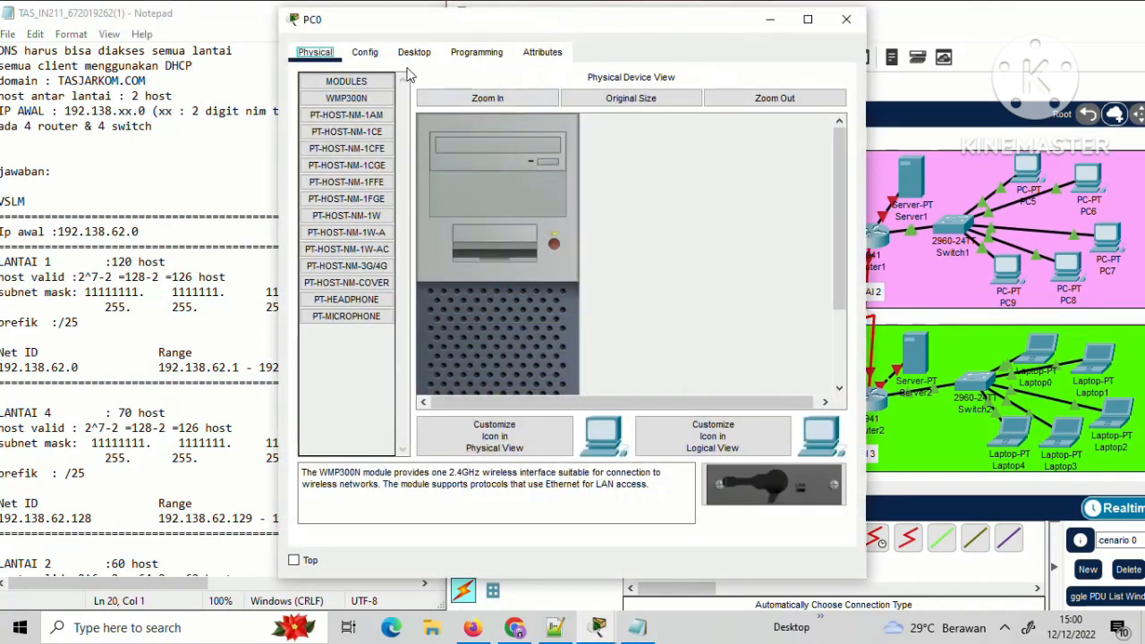
pyautogui.click(365, 52)
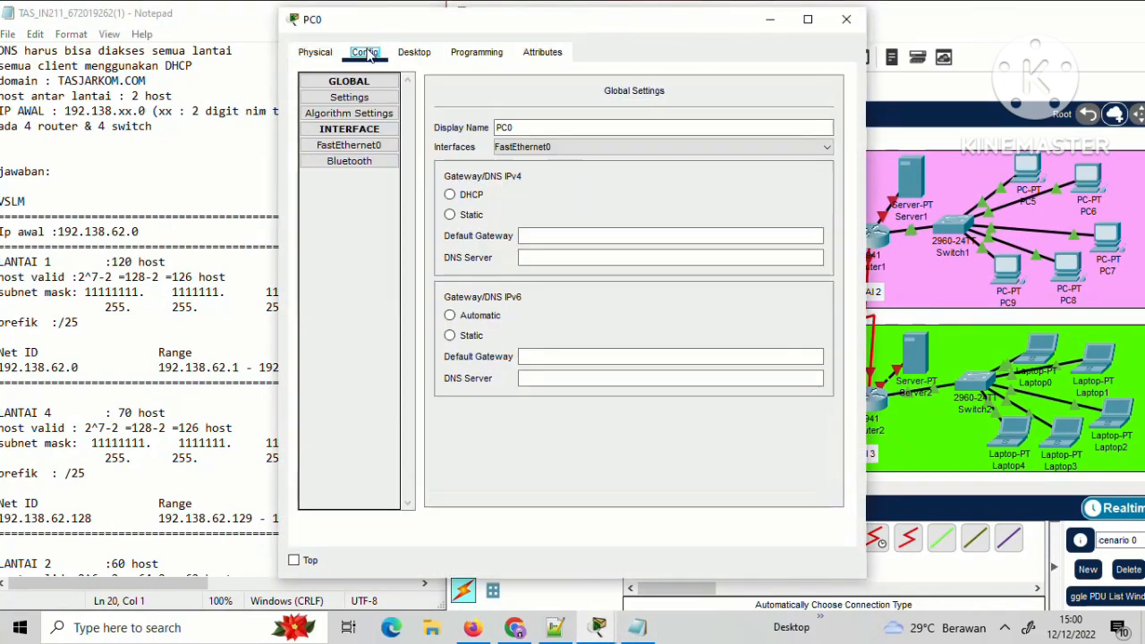
pyautogui.click(414, 53)
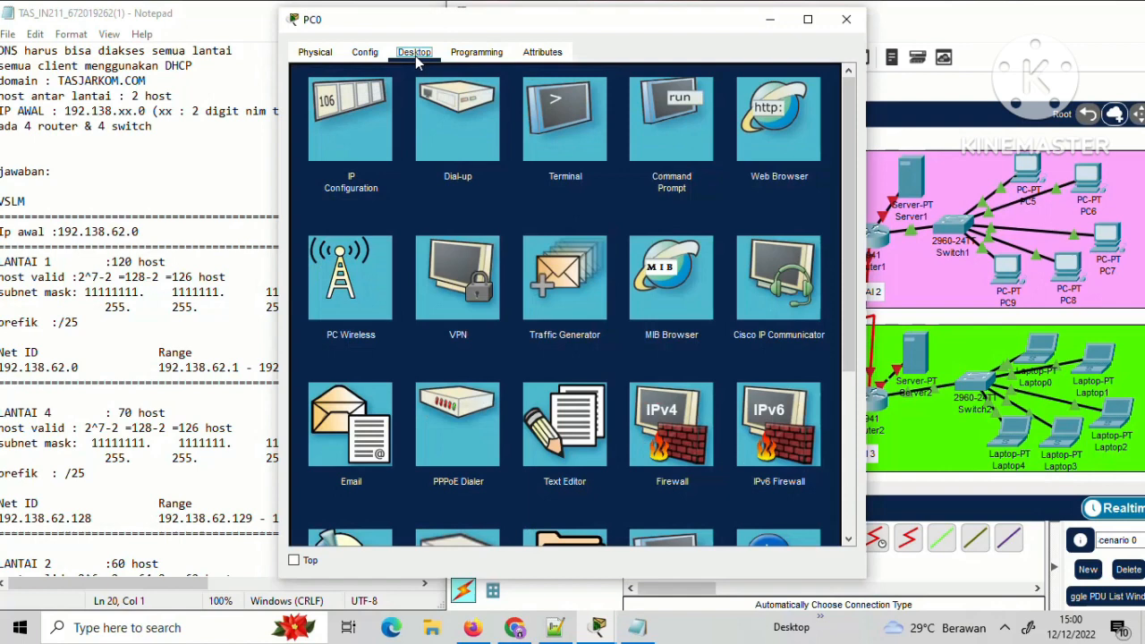
pyautogui.click(349, 131)
pyautogui.click(311, 146)
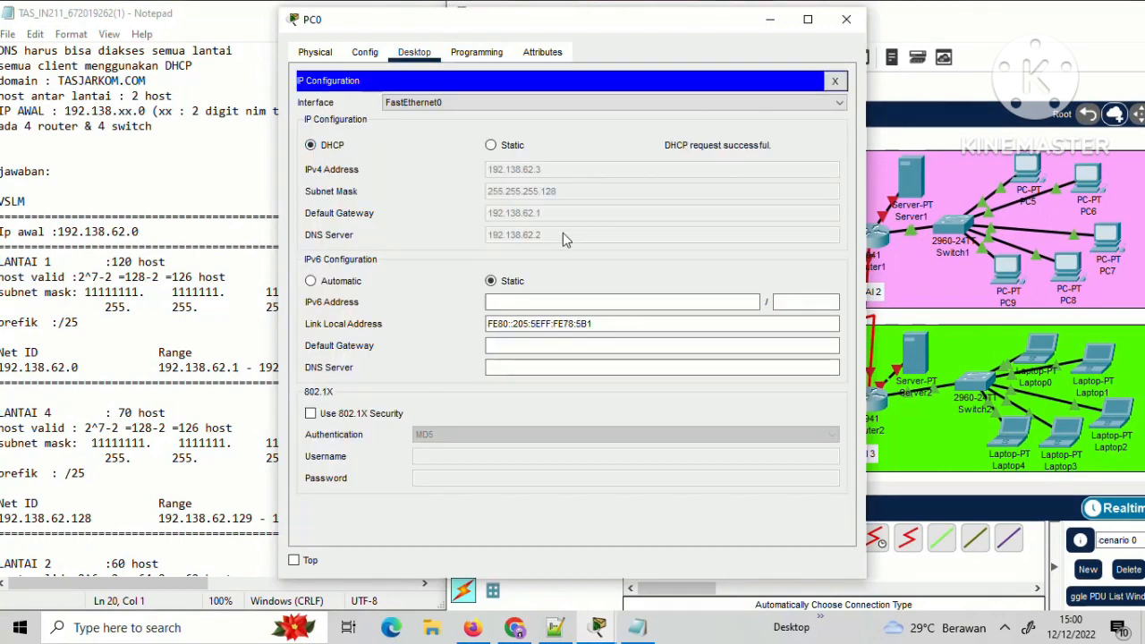
pyautogui.click(846, 20)
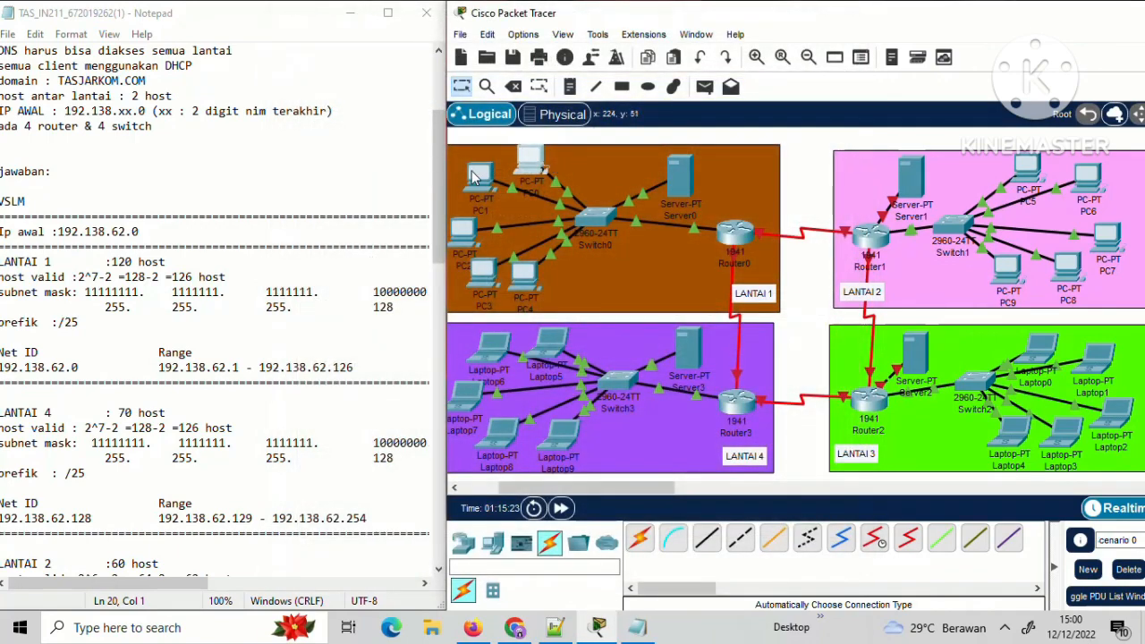
# Set PC1 on LANTAI 1 to obtain its IPv4 configuration through DHCP.
pyautogui.click(475, 177)
pyautogui.click(414, 51)
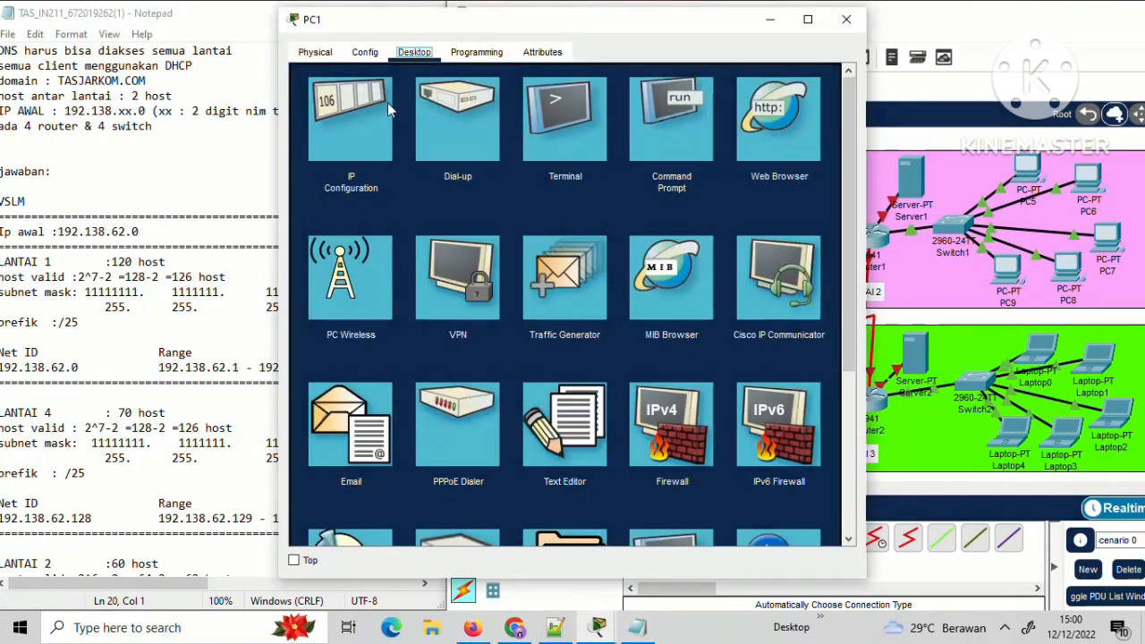
pyautogui.click(354, 118)
pyautogui.click(313, 146)
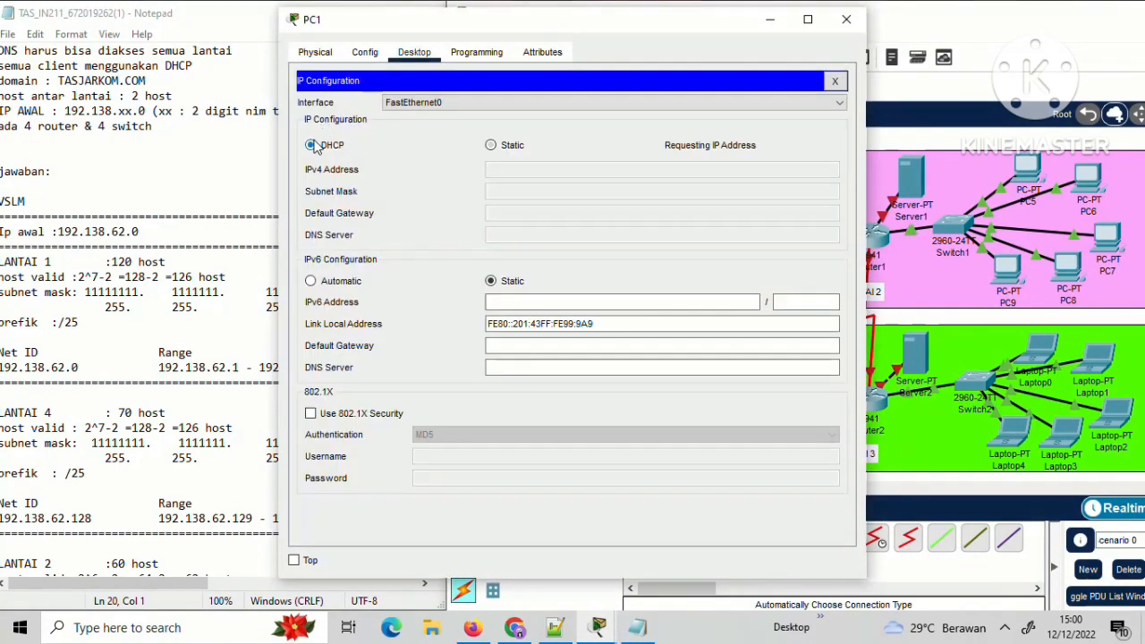
pyautogui.click(847, 22)
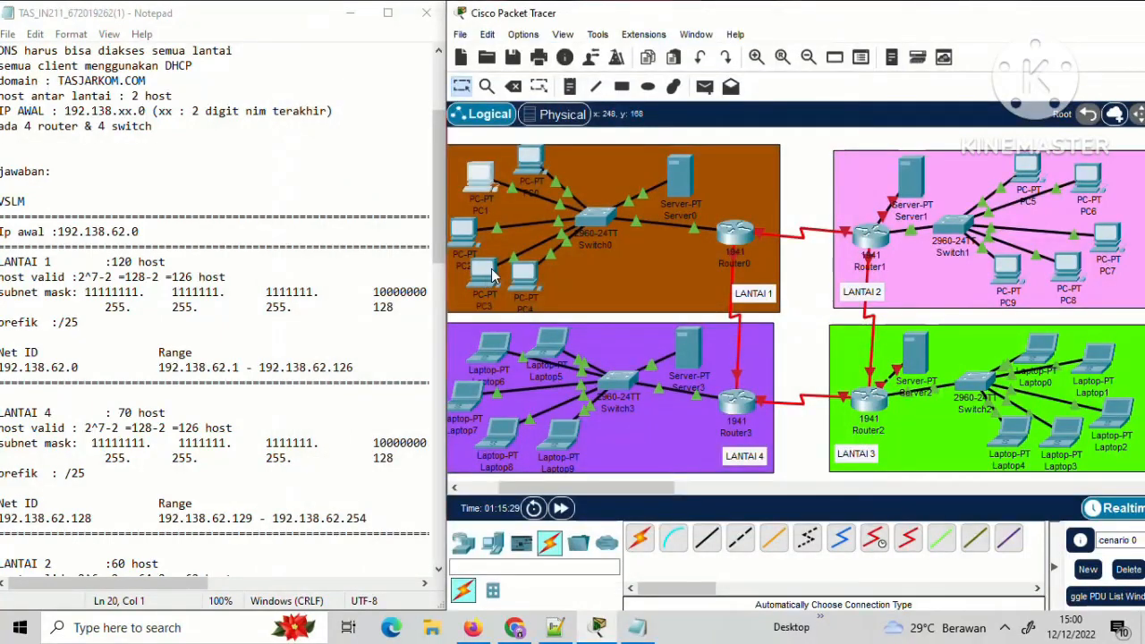
# Set PC2 on LANTAI 1 to obtain its IPv4 configuration through DHCP.
pyautogui.click(461, 237)
pyautogui.click(418, 59)
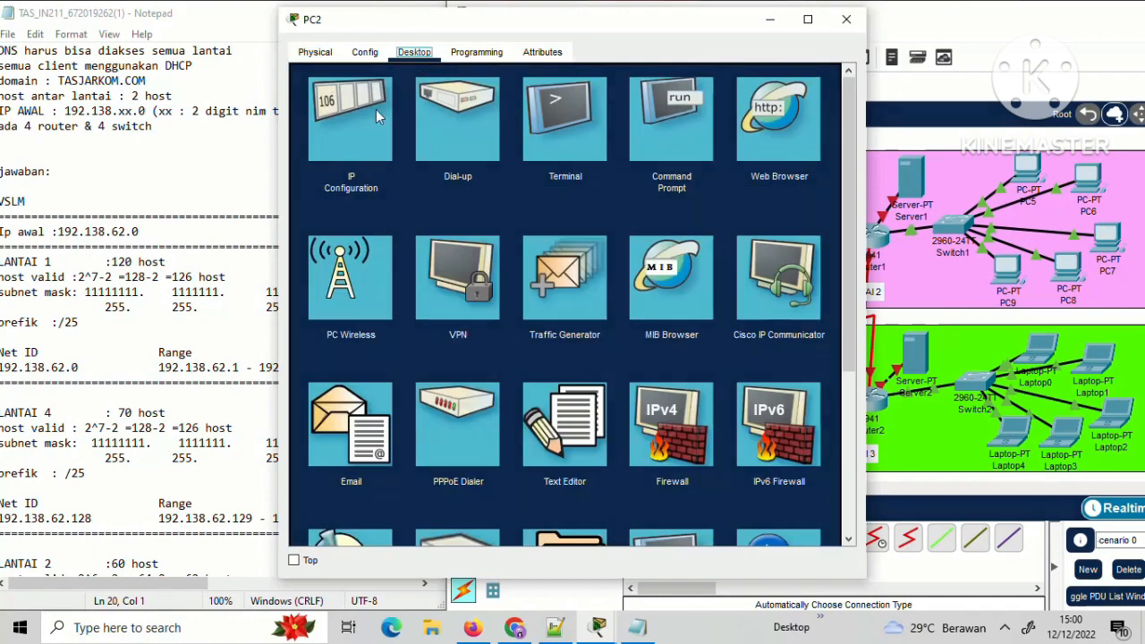
pyautogui.click(376, 110)
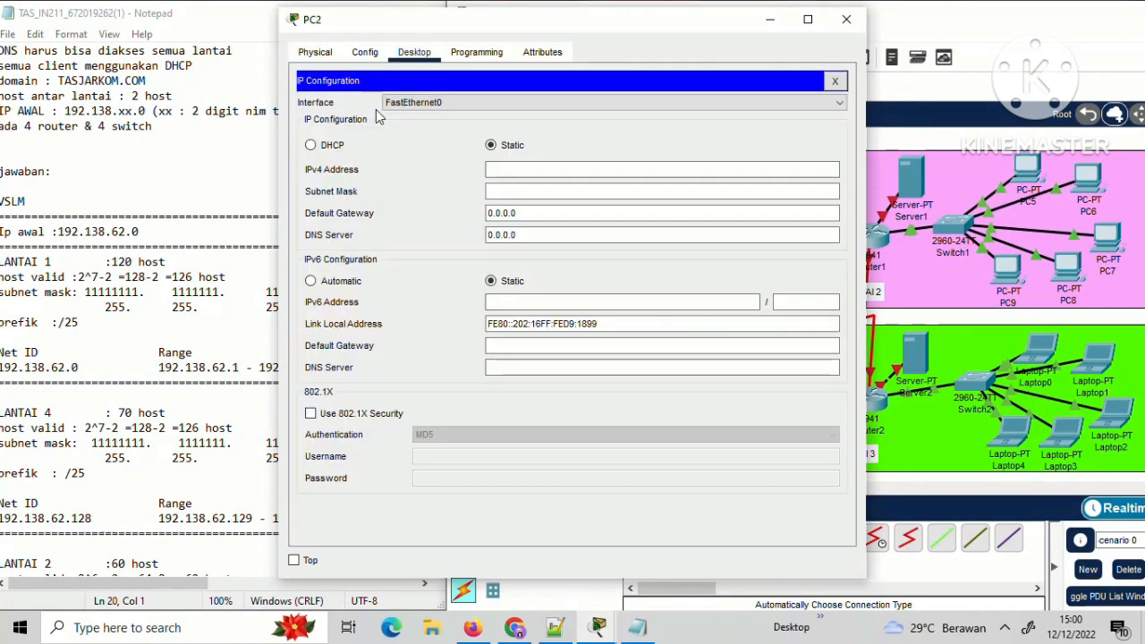
pyautogui.click(310, 145)
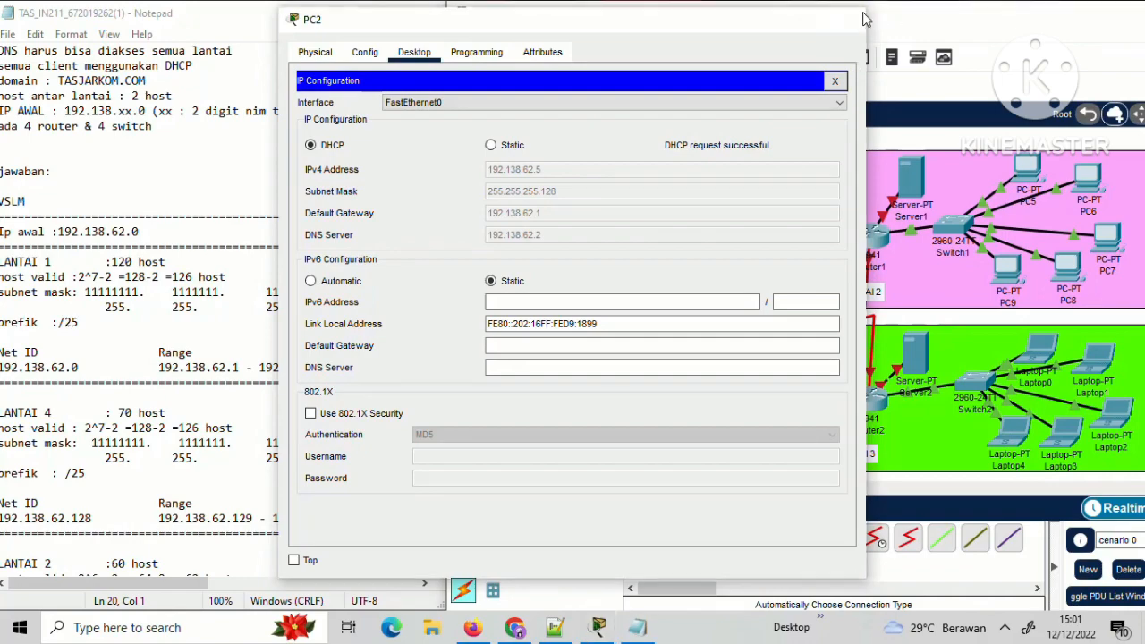
pyautogui.click(846, 19)
# Set PC3 on LANTAI 1 to obtain its IPv4 configuration through DHCP.
pyautogui.click(486, 280)
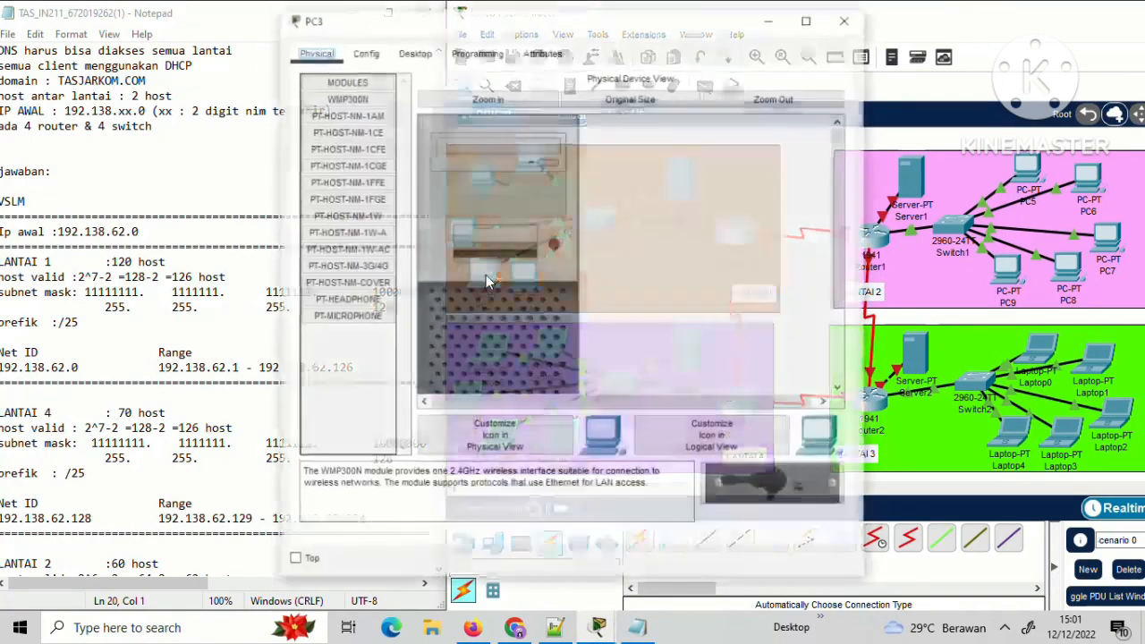
pyautogui.click(413, 52)
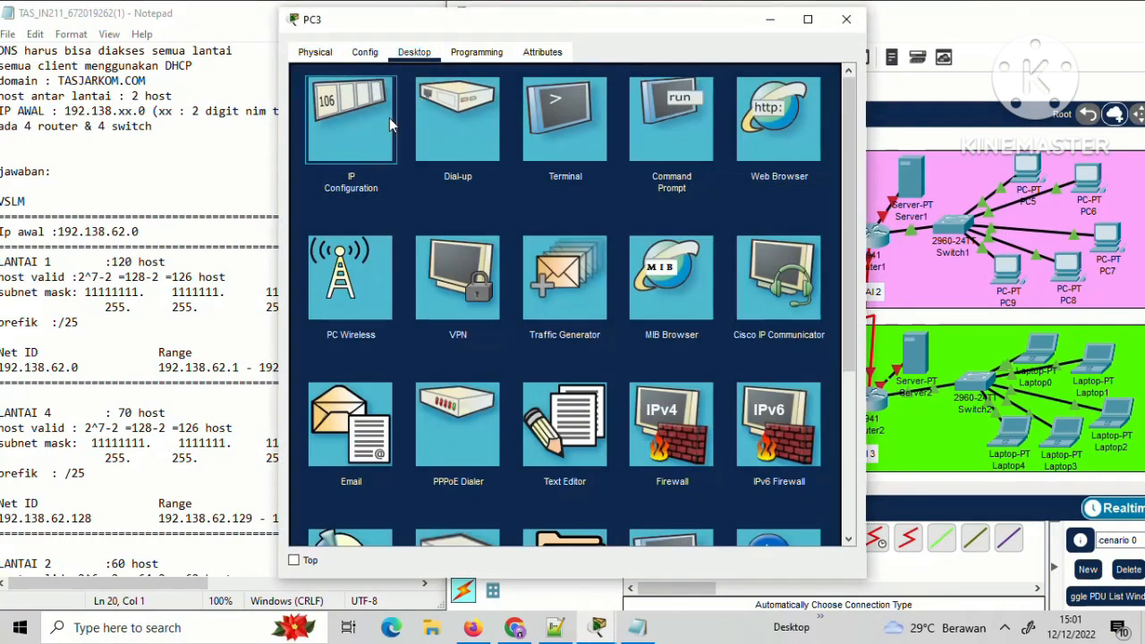
pyautogui.click(389, 117)
pyautogui.click(498, 174)
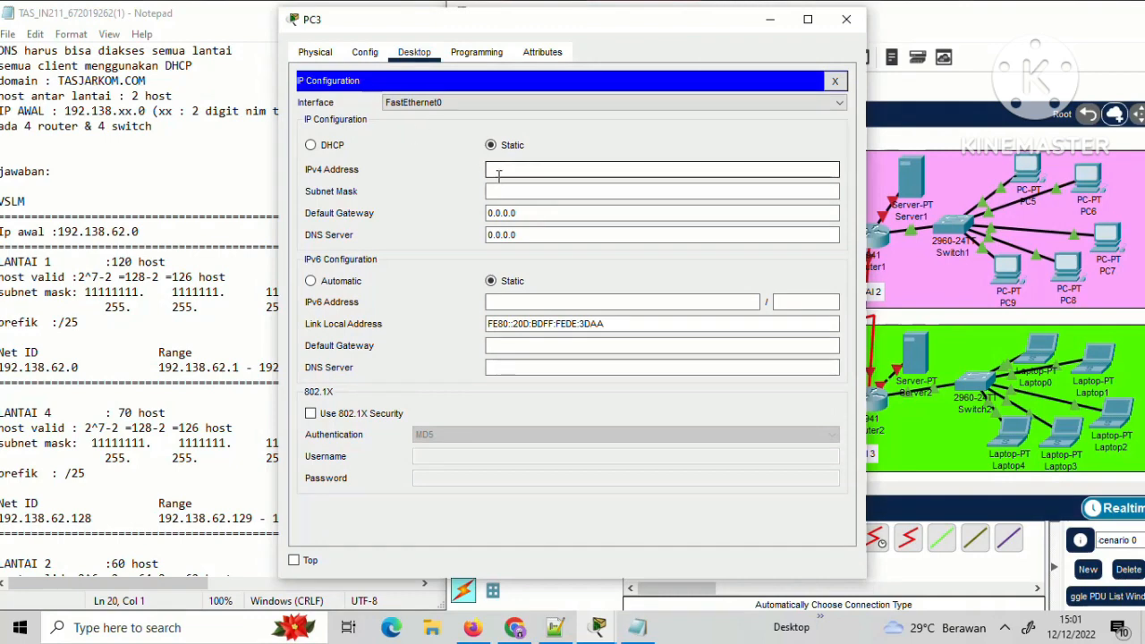
pyautogui.click(312, 146)
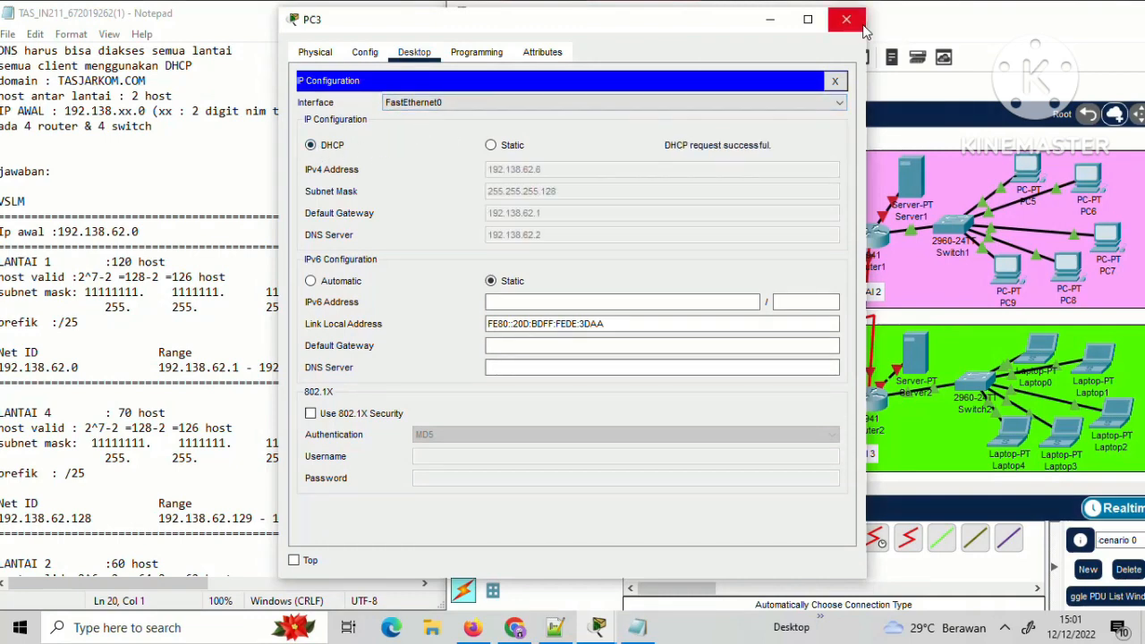
pyautogui.click(846, 18)
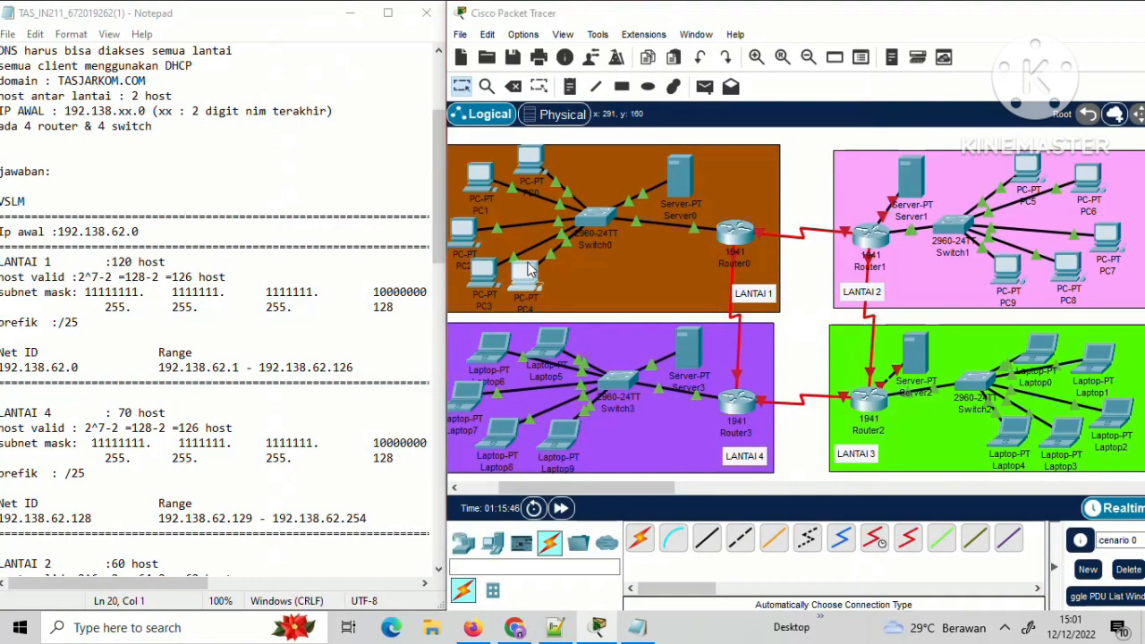
# Set PC4 on LANTAI 1 to obtain its IPv4 configuration through DHCP.
pyautogui.click(525, 273)
pyautogui.click(365, 52)
pyautogui.click(414, 52)
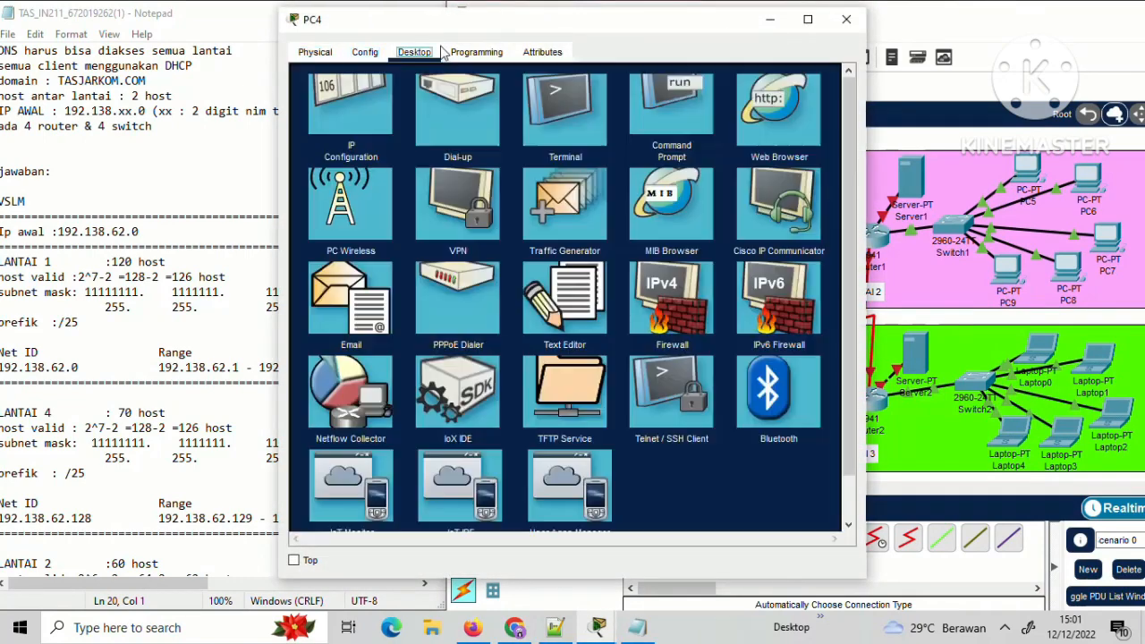
pyautogui.click(345, 113)
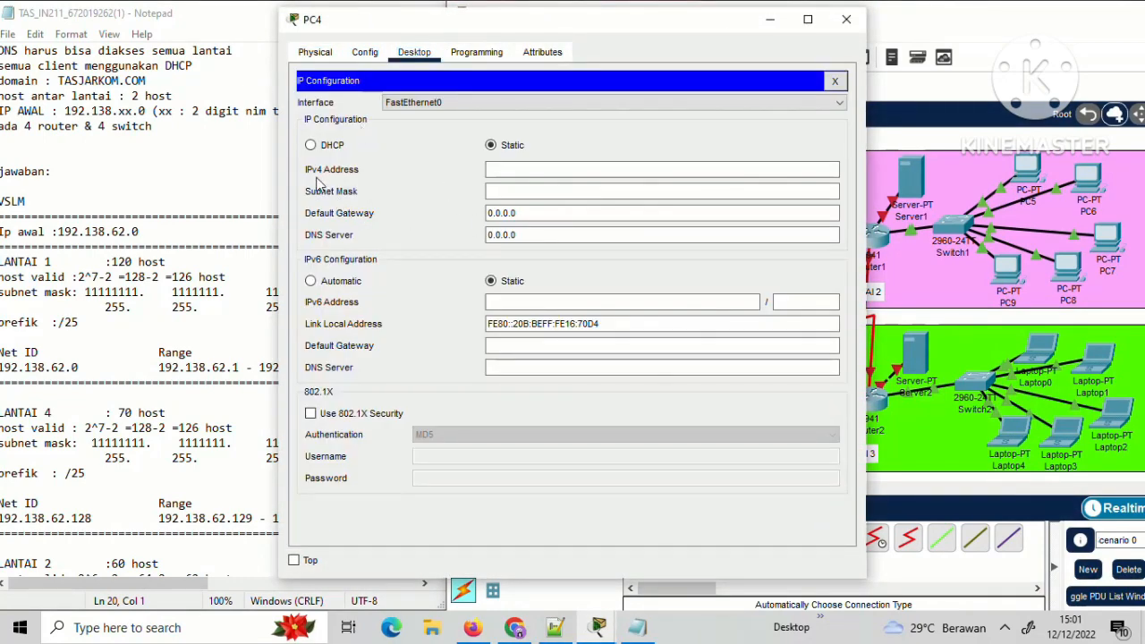
pyautogui.click(310, 145)
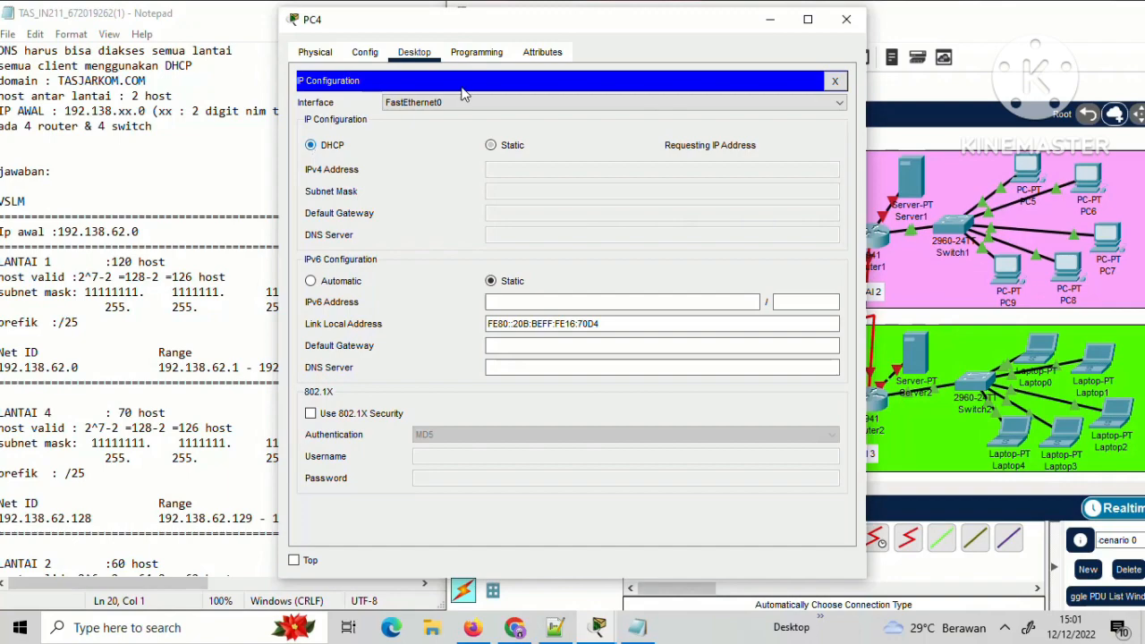
pyautogui.click(847, 19)
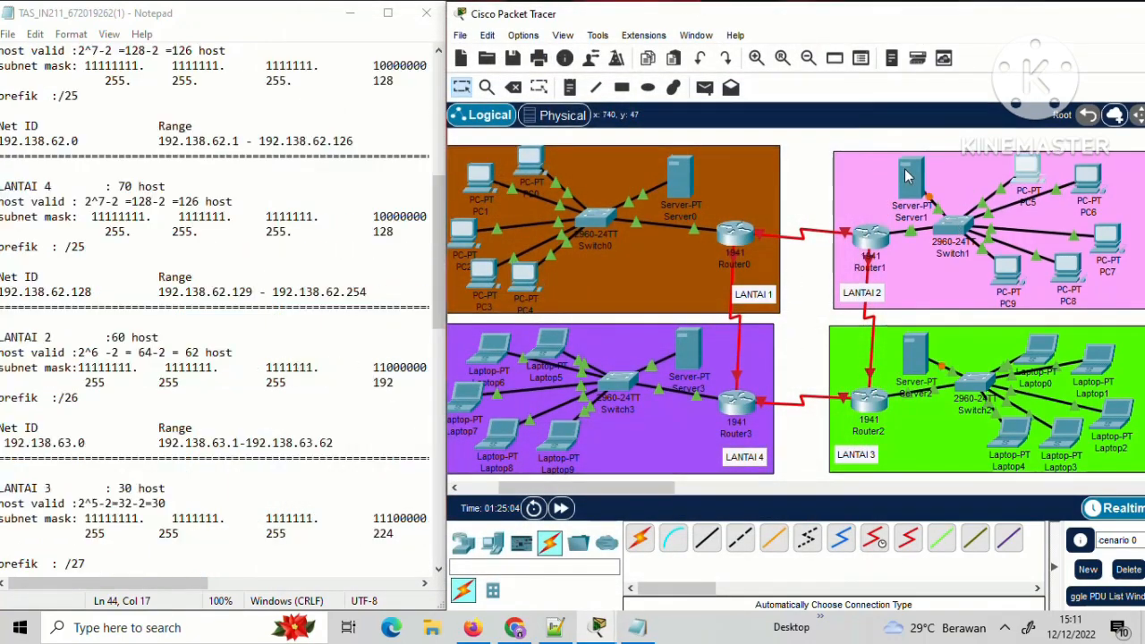
# Restart the DHCP service on Server1 in LANTAI 2 by switching it off and on, and save its serverPool settings.
pyautogui.click(911, 175)
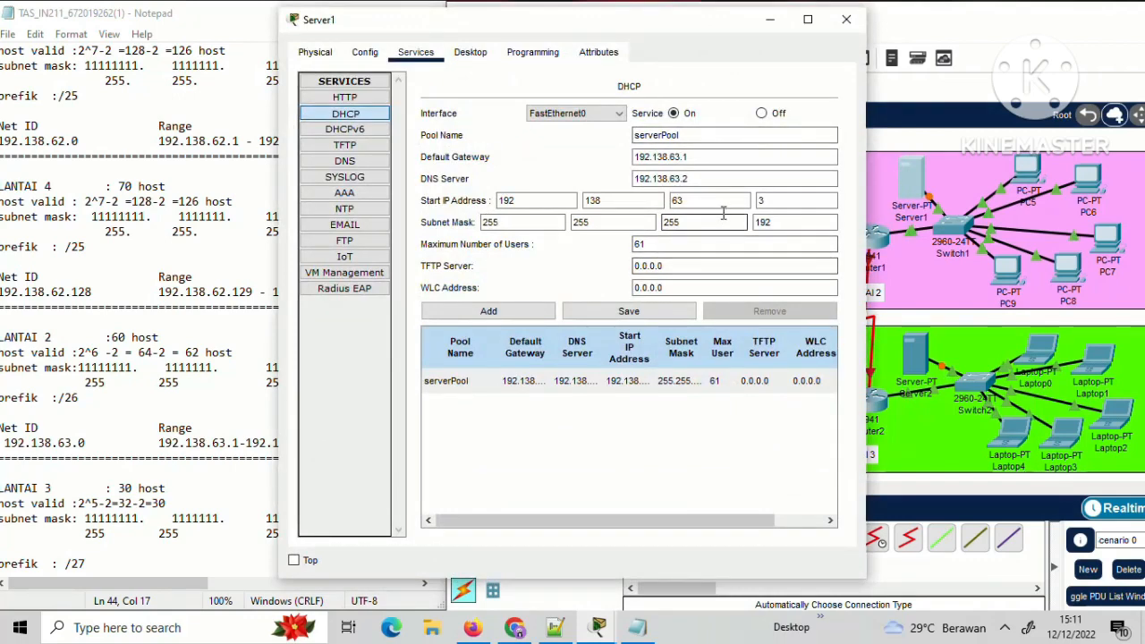
pyautogui.click(784, 201)
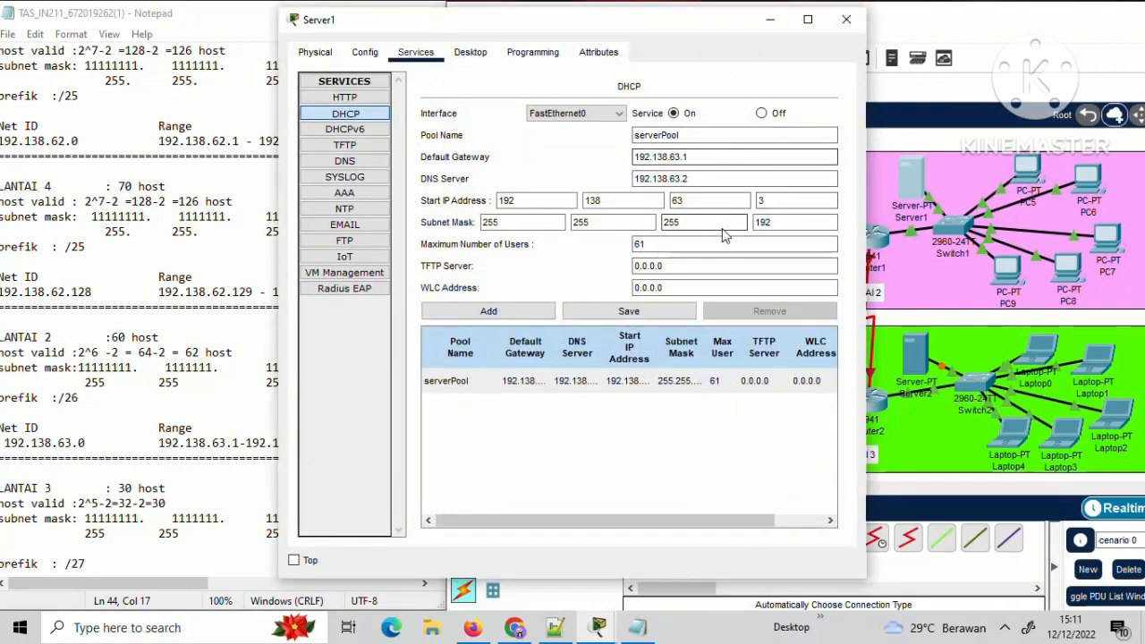
pyautogui.click(671, 318)
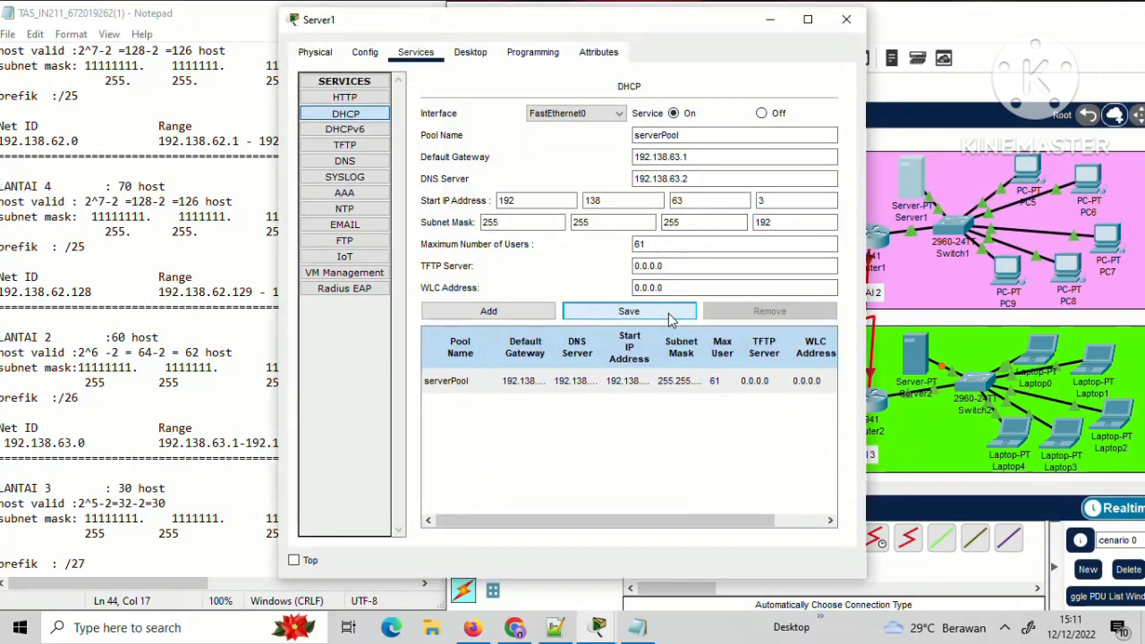
pyautogui.click(761, 113)
pyautogui.click(690, 114)
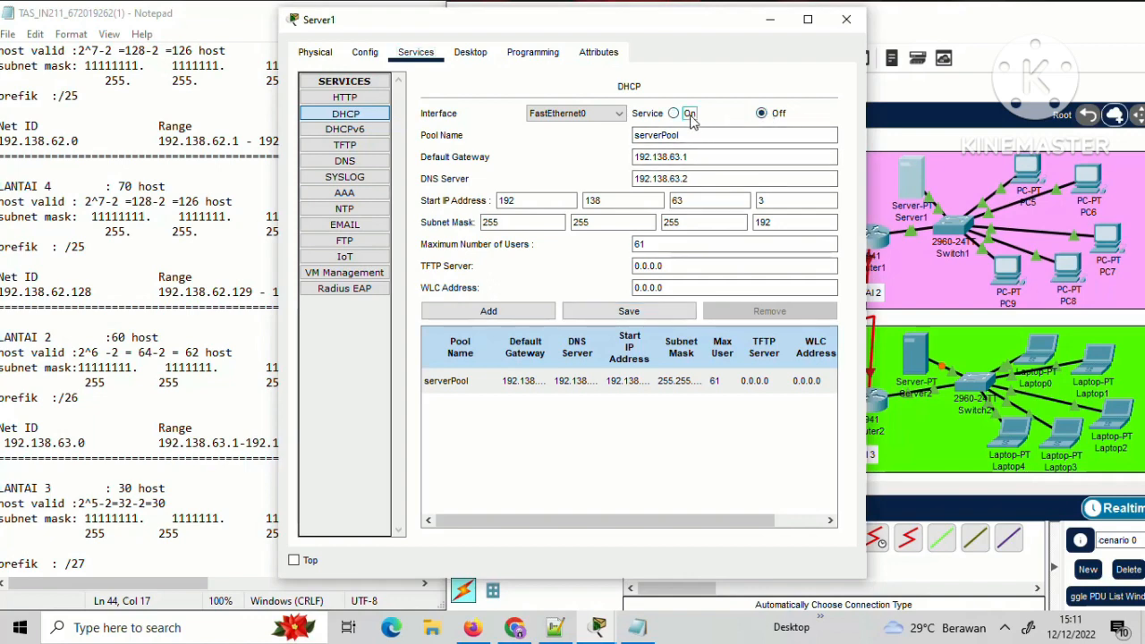
pyautogui.click(661, 311)
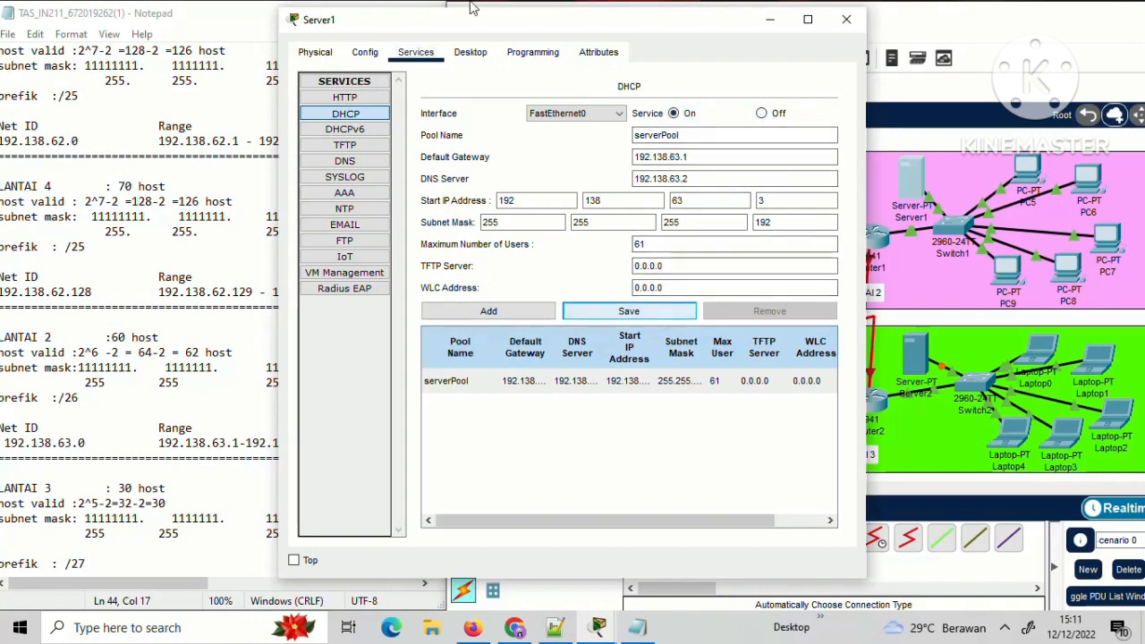
# Check the static IP configuration of Server1 on LANTAI 2.
pyautogui.click(469, 51)
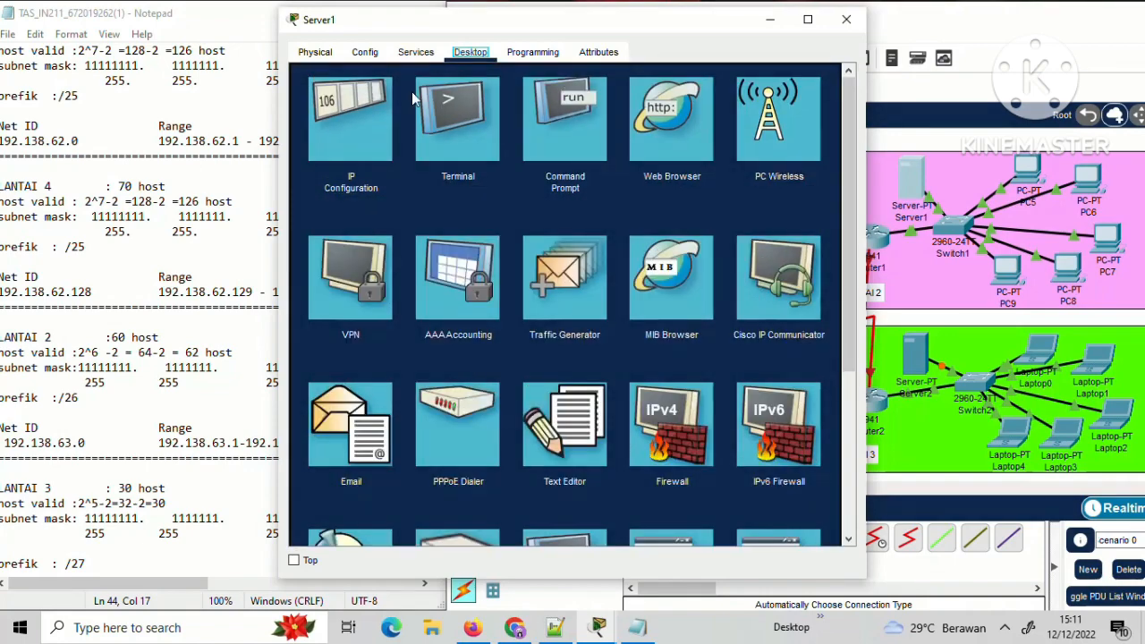
pyautogui.click(369, 115)
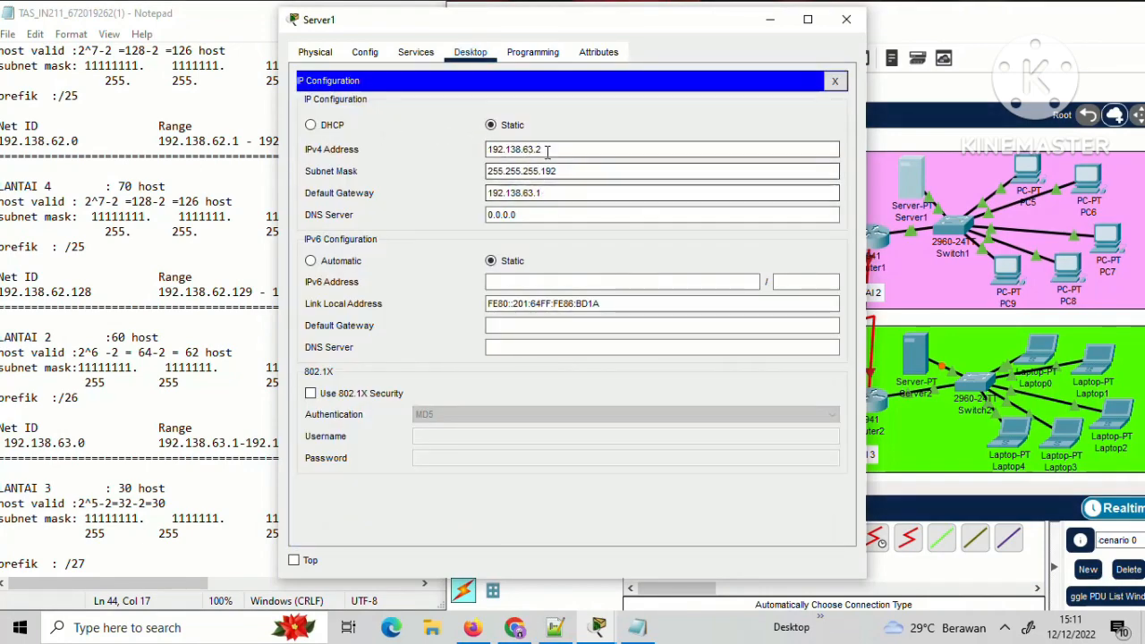
pyautogui.click(847, 19)
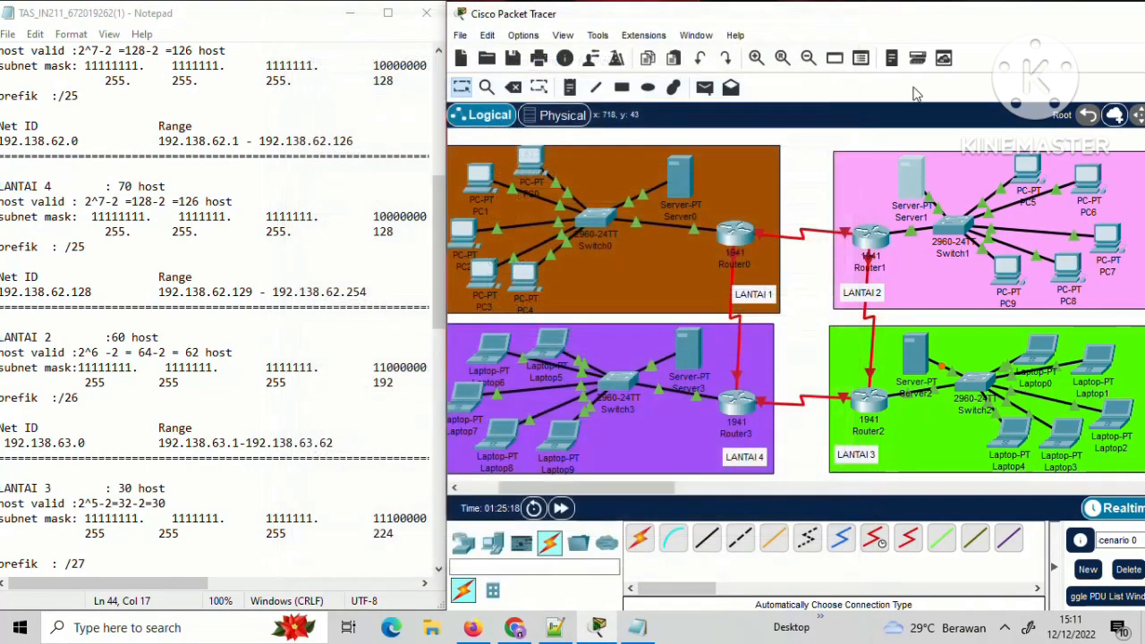
# Renew PC5's IPv4 configuration on LANTAI 2 by switching it to static and back to DHCP.
pyautogui.click(1026, 175)
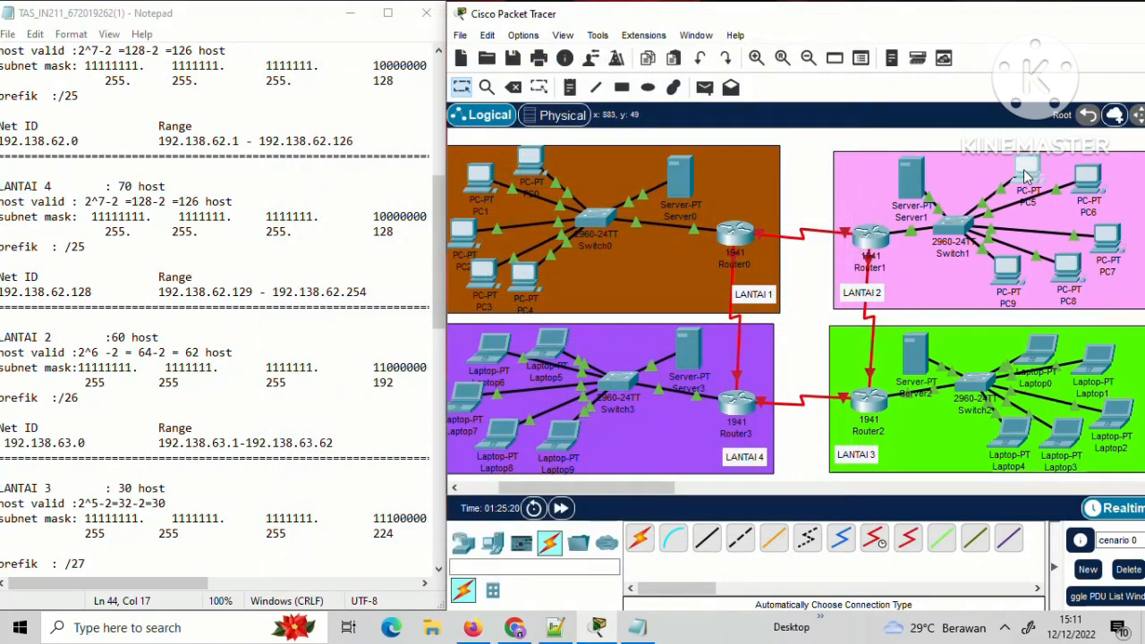
pyautogui.click(344, 147)
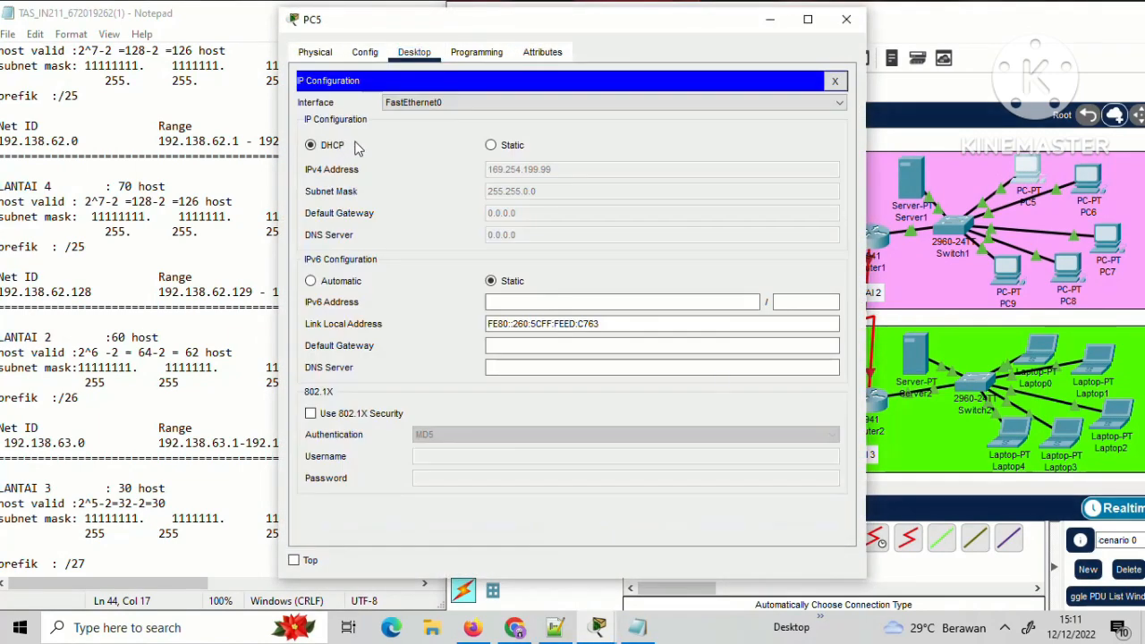
pyautogui.click(491, 146)
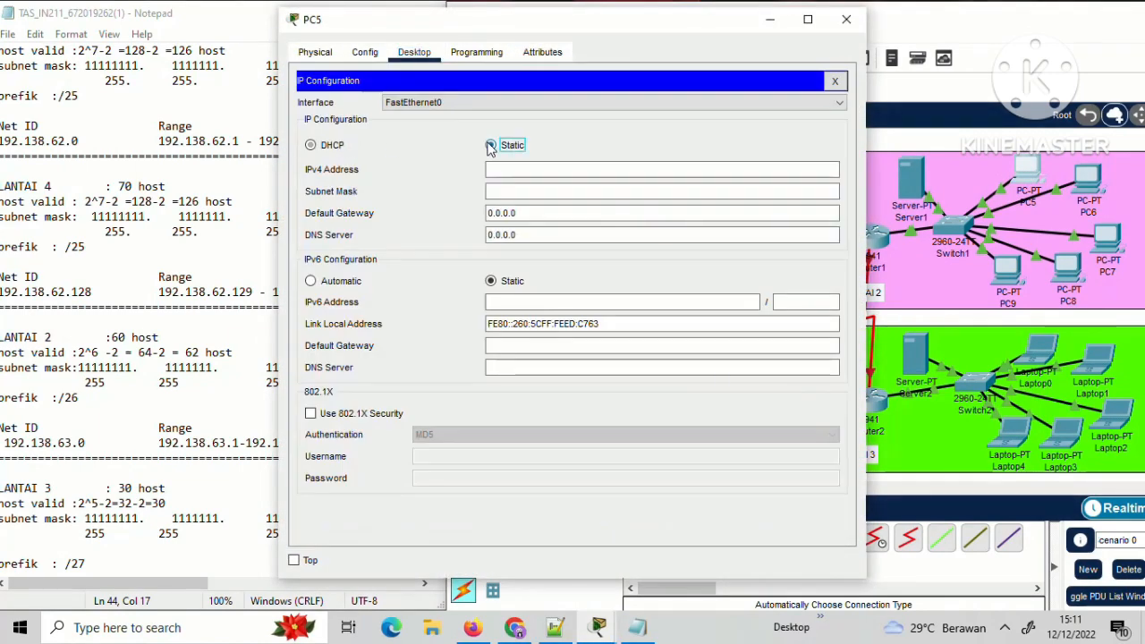
pyautogui.click(333, 147)
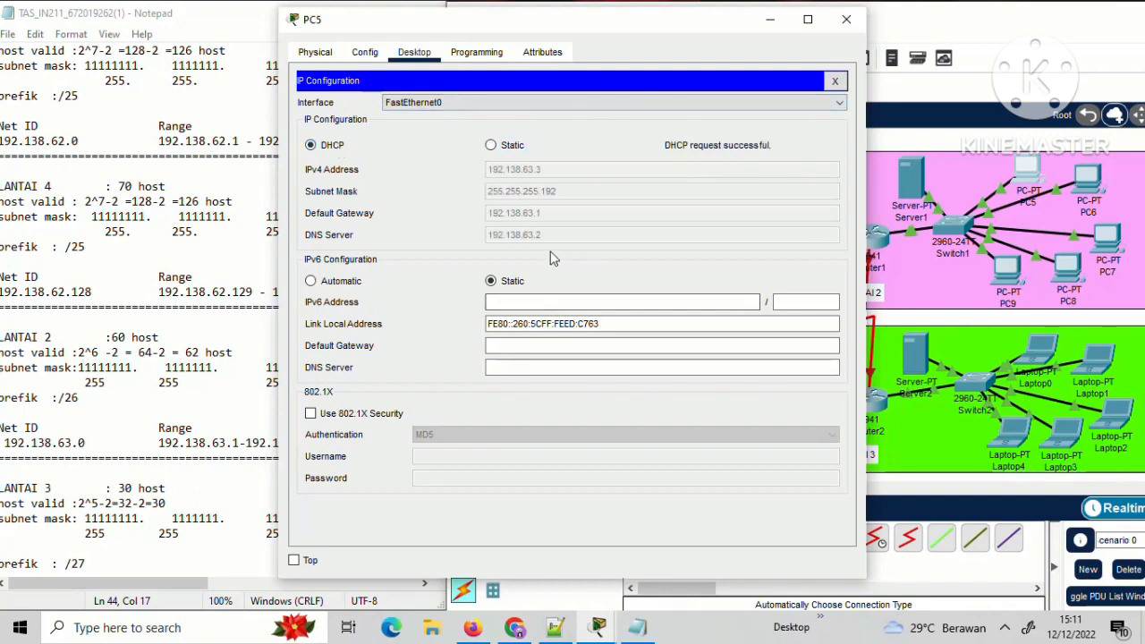
pyautogui.click(847, 21)
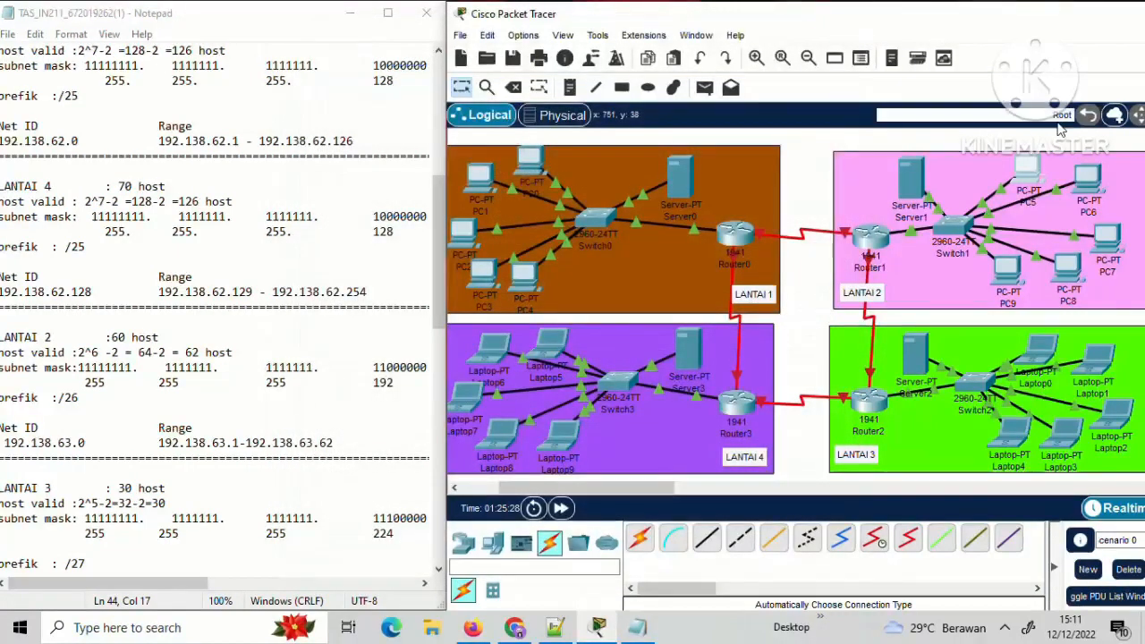
# Check the DHCP-assigned IPv4 configuration of PC6 on LANTAI 2.
pyautogui.click(1084, 183)
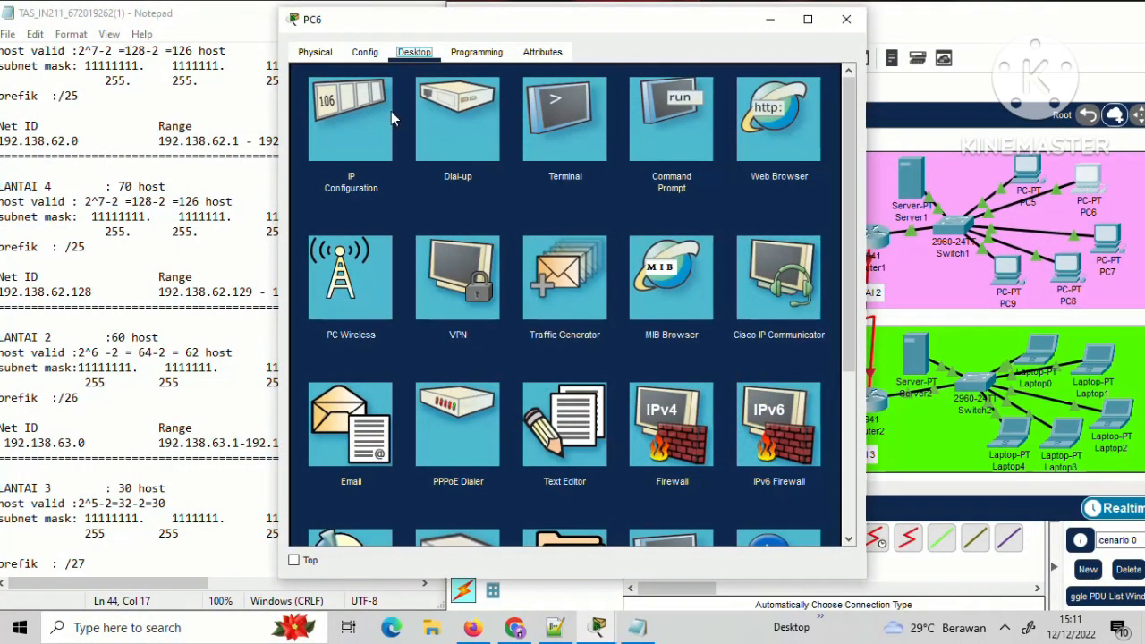
pyautogui.click(390, 111)
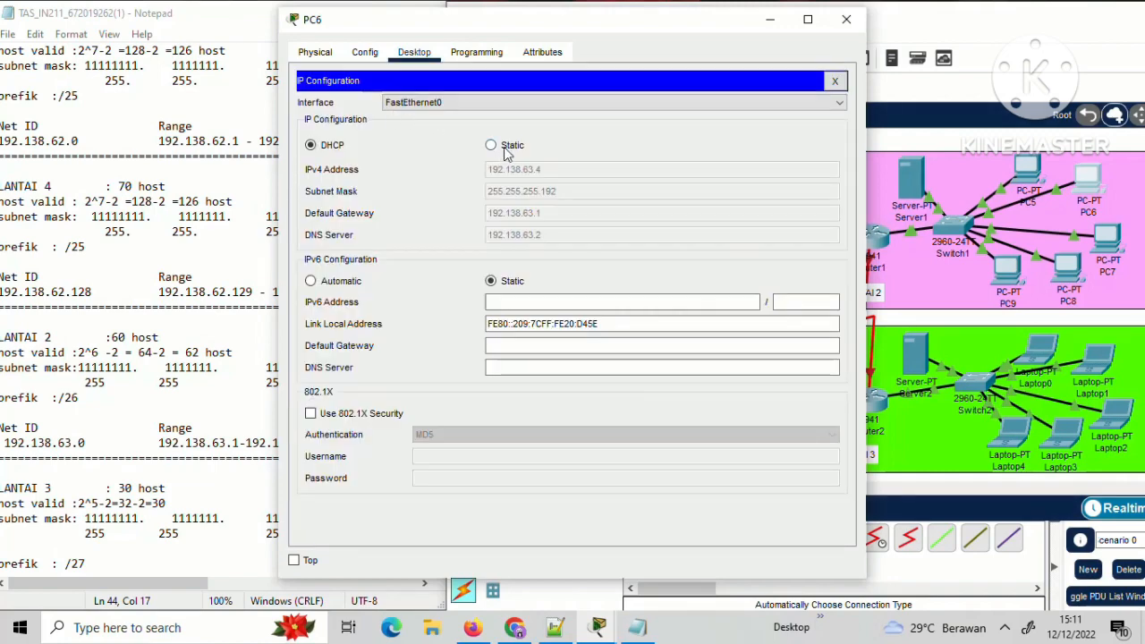
pyautogui.click(846, 19)
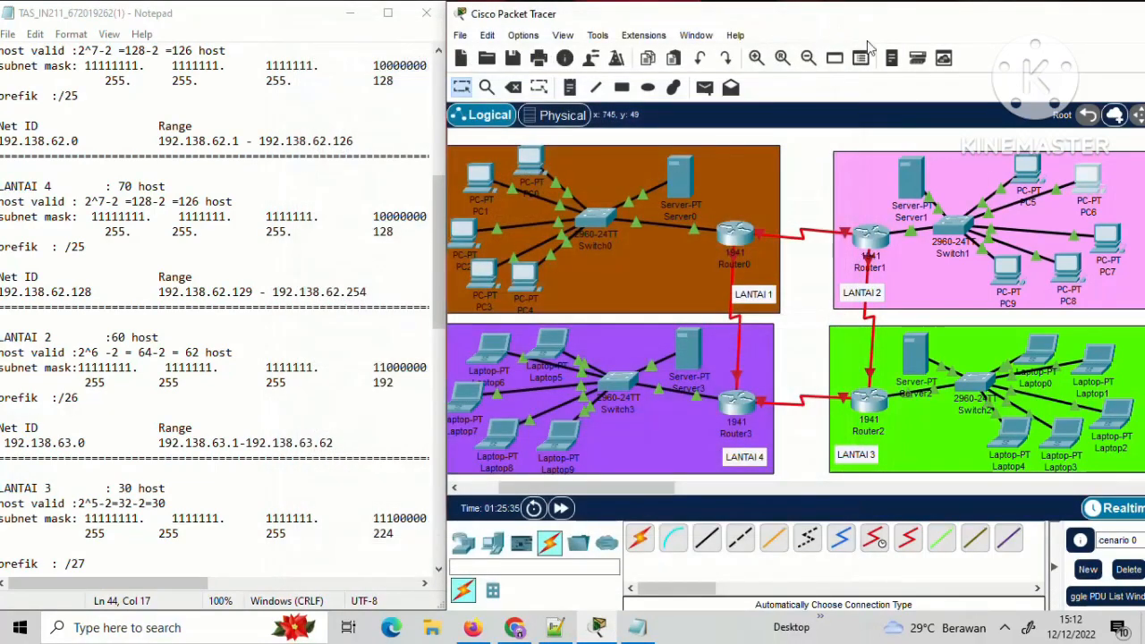
# Set PC7 on LANTAI 2 to obtain its IPv4 configuration through DHCP.
pyautogui.click(1107, 236)
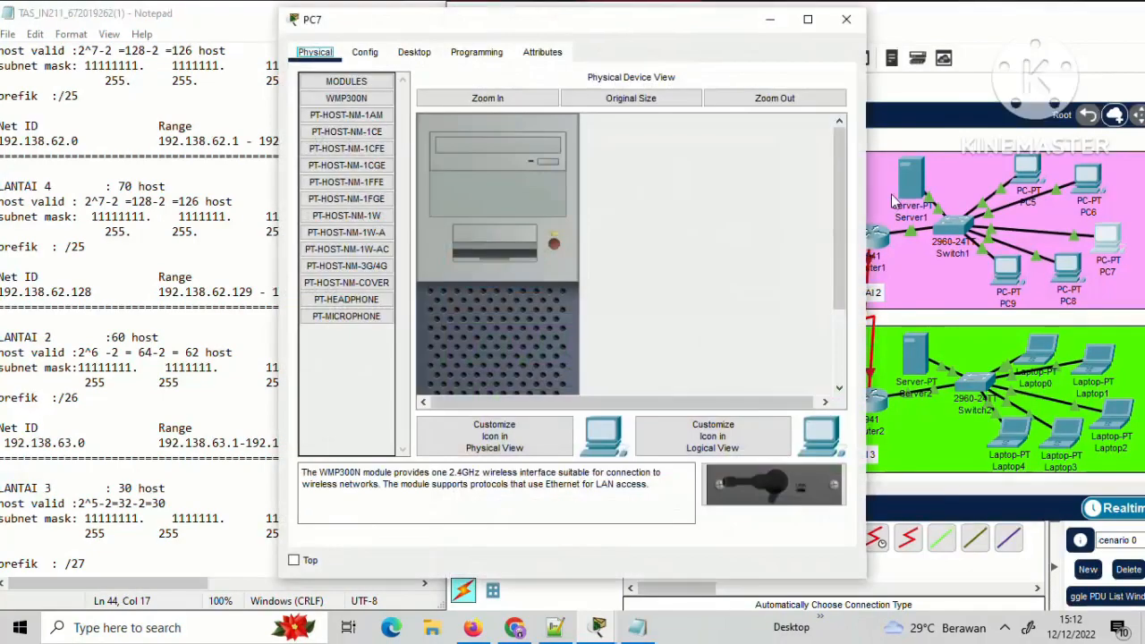
pyautogui.click(369, 53)
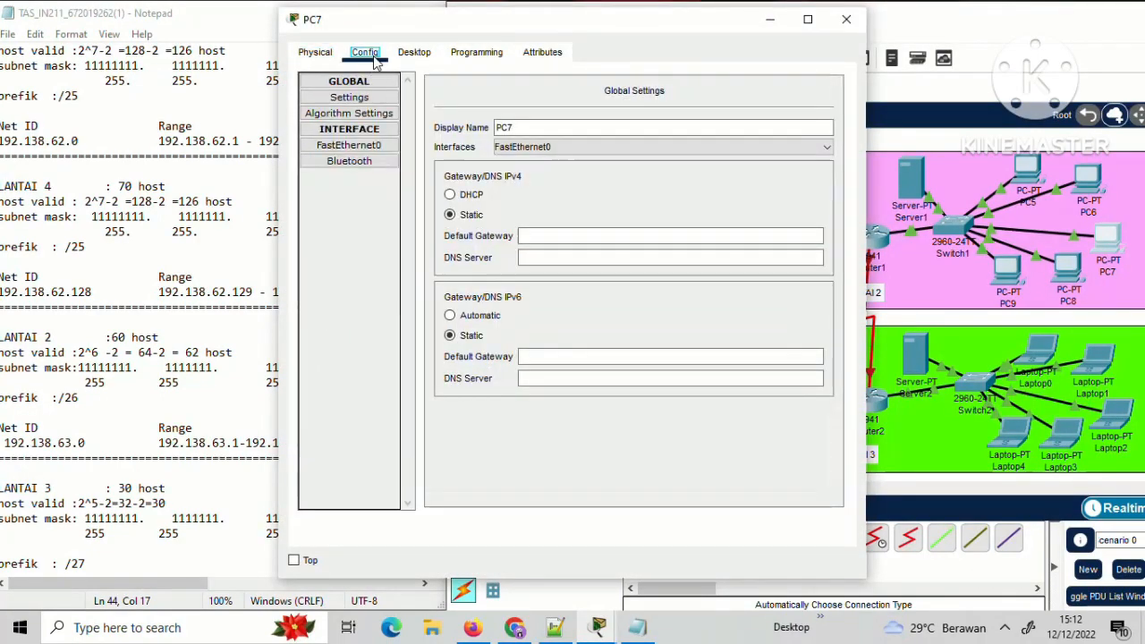
pyautogui.click(398, 57)
pyautogui.click(367, 108)
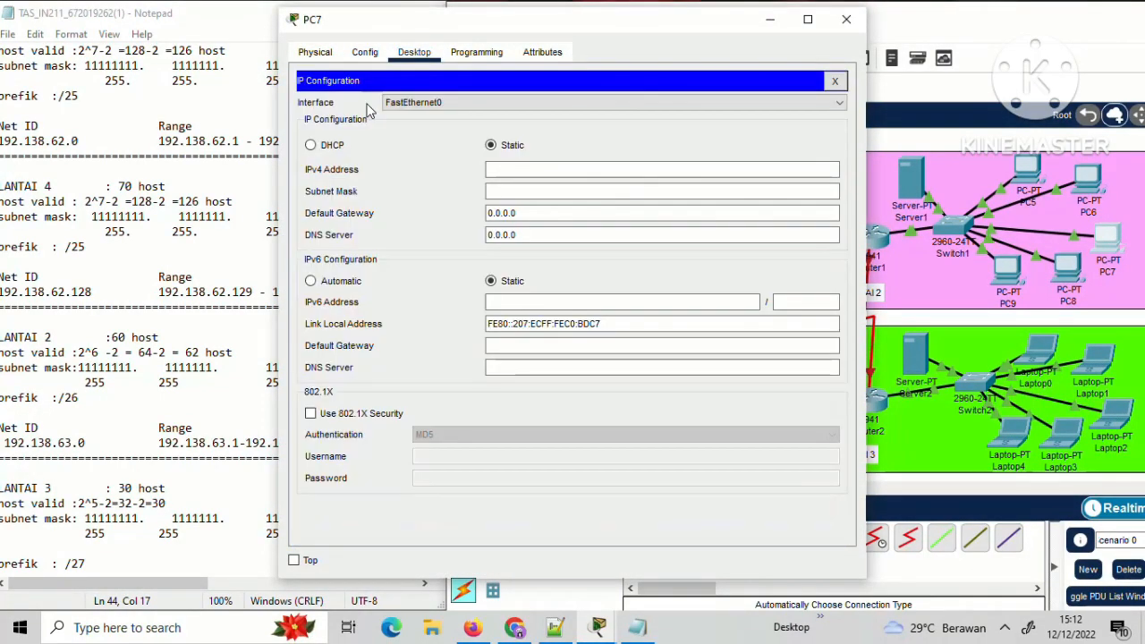
pyautogui.click(326, 145)
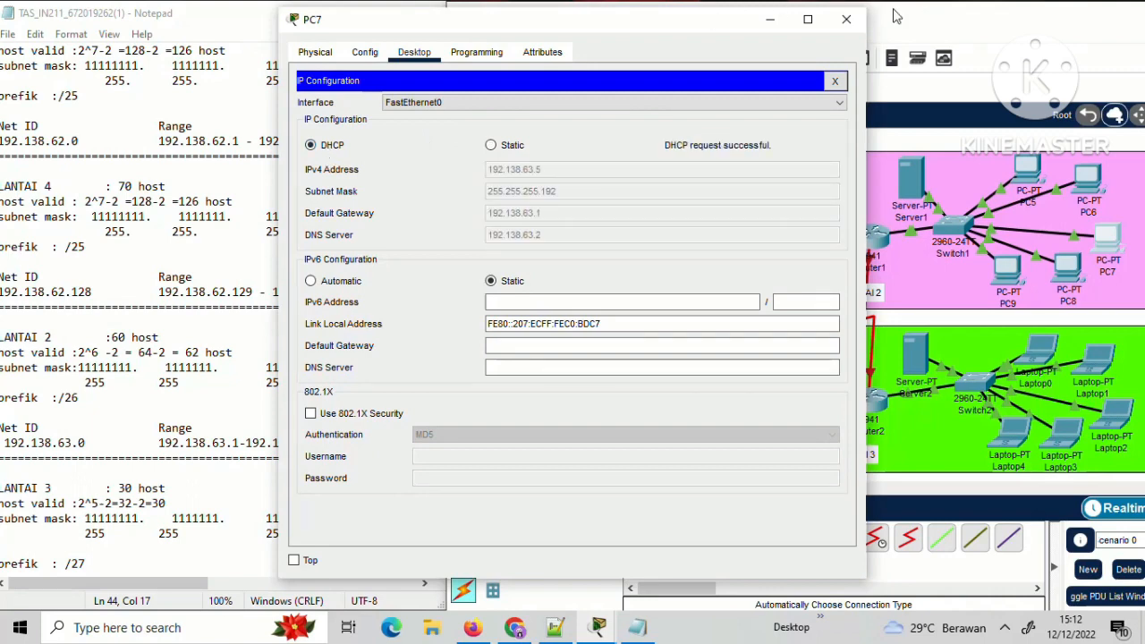
pyautogui.click(846, 18)
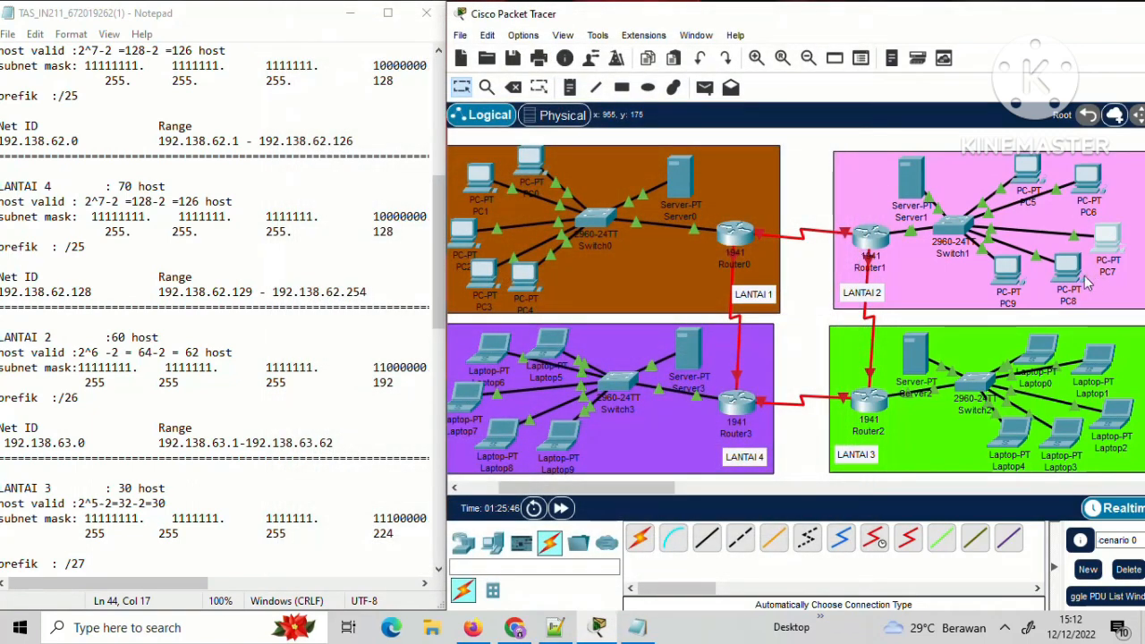
# Set PC8 on LANTAI 2 to obtain its IPv4 configuration through DHCP.
pyautogui.click(1068, 269)
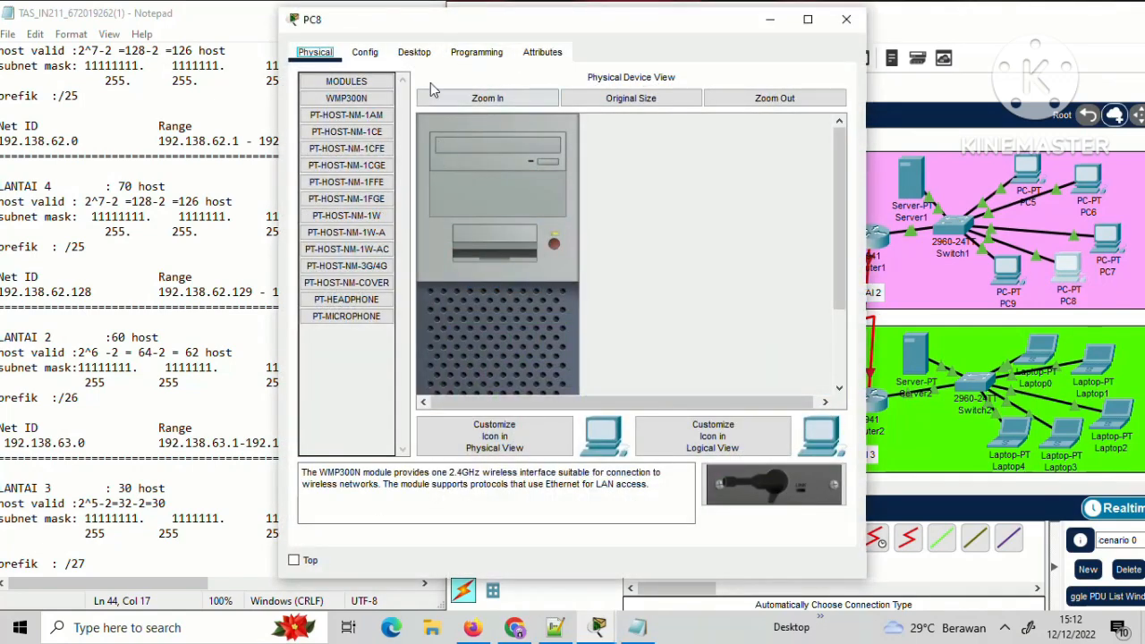
pyautogui.click(419, 52)
pyautogui.click(387, 125)
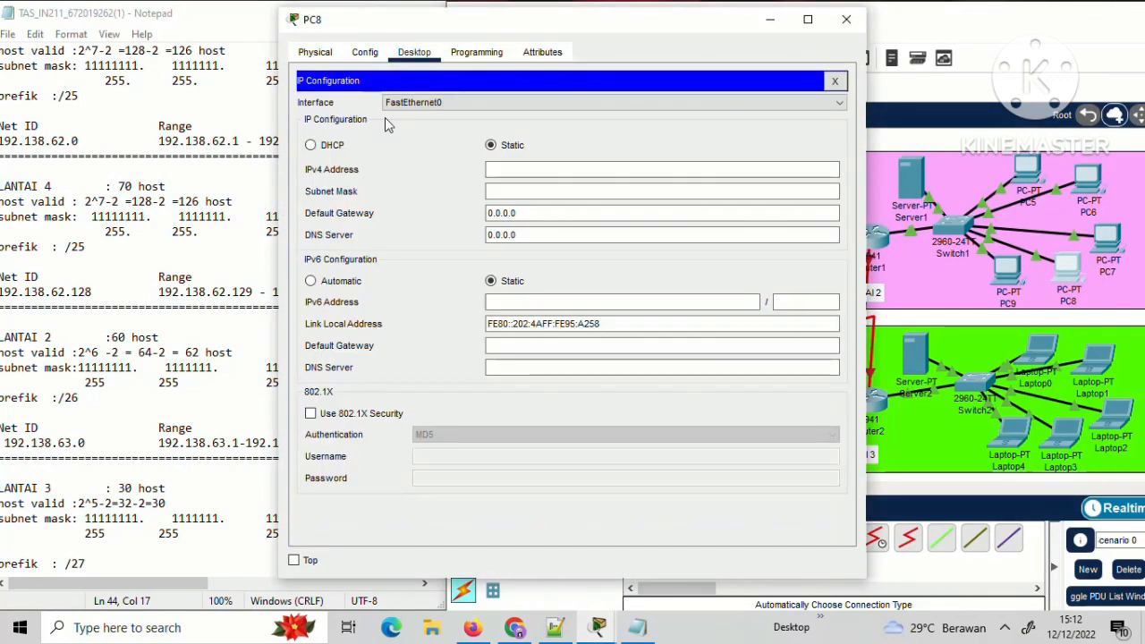
pyautogui.click(341, 149)
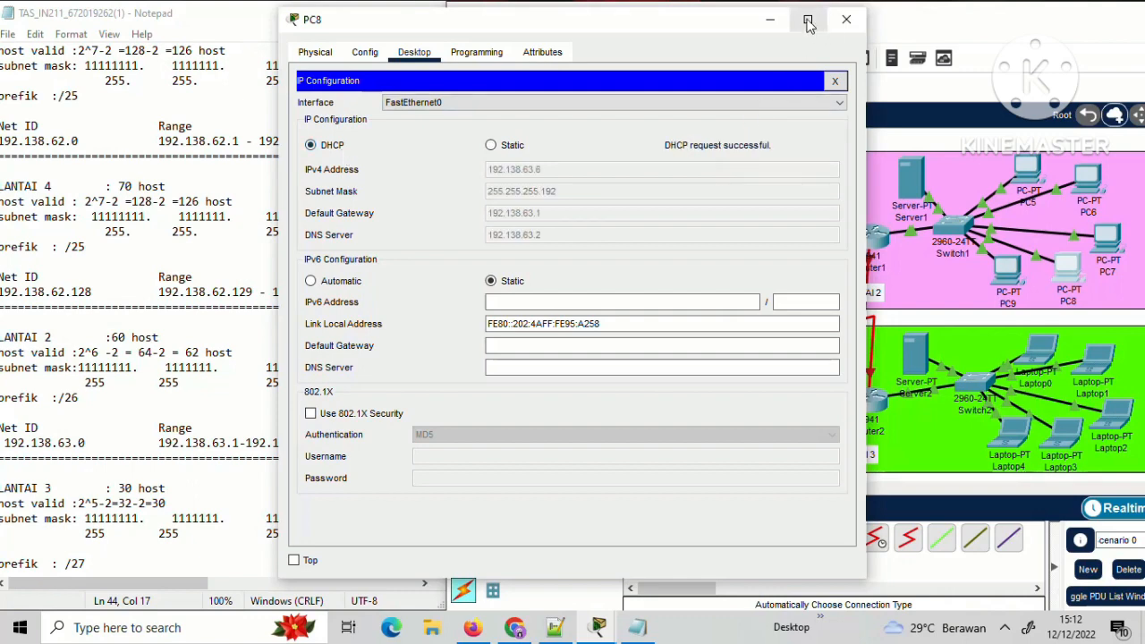
pyautogui.click(864, 20)
# Set PC9 to obtain its IPv4 configuration through DHCP and place its icon beside PC8 in the LANTAI 2 area.
pyautogui.click(1025, 277)
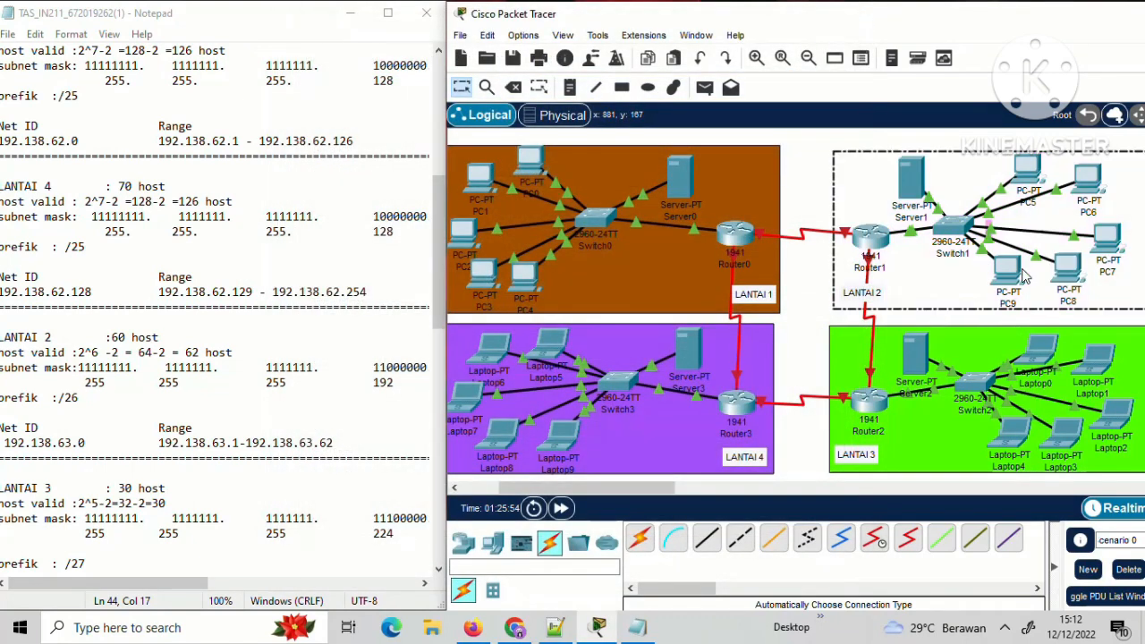
pyautogui.click(815, 320)
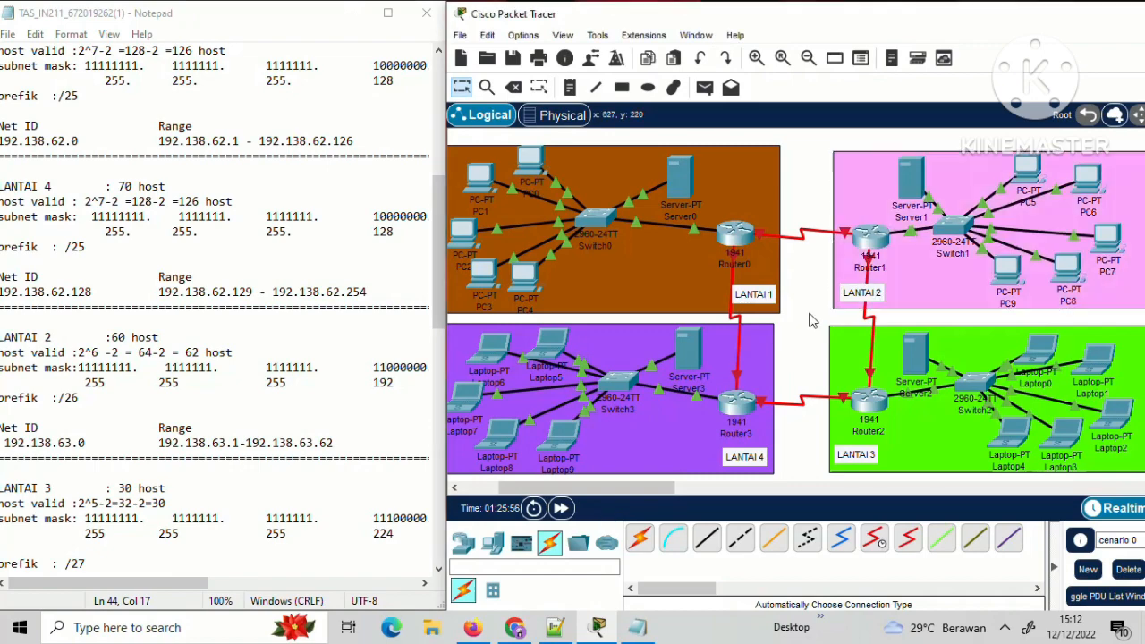
pyautogui.click(1011, 266)
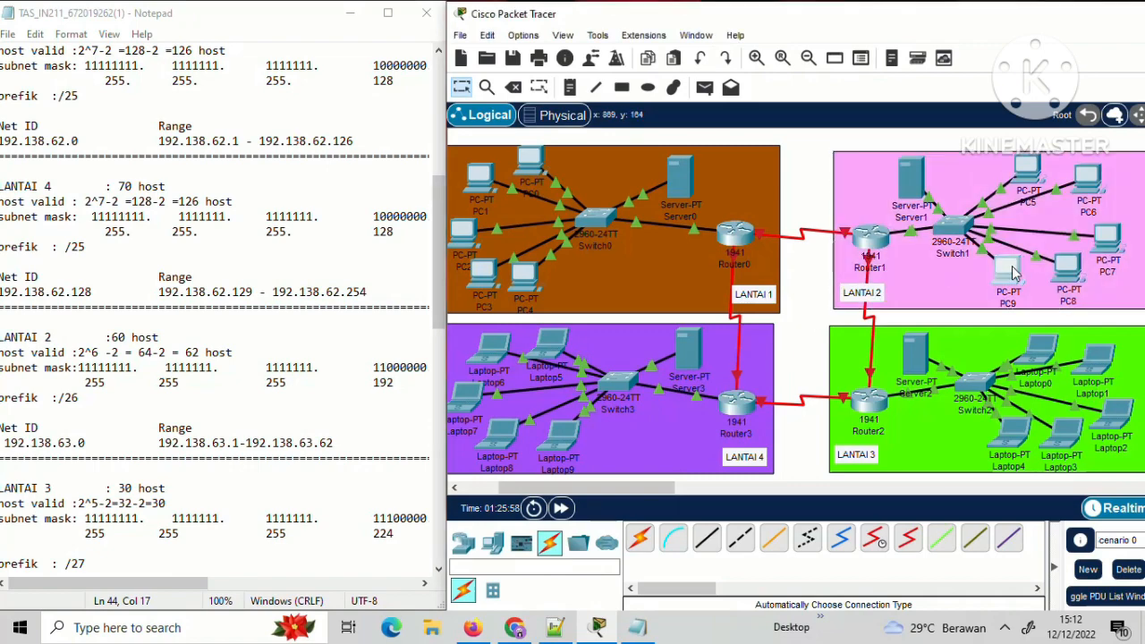
pyautogui.moveTo(1011, 266); pyautogui.dragTo(703, 202)
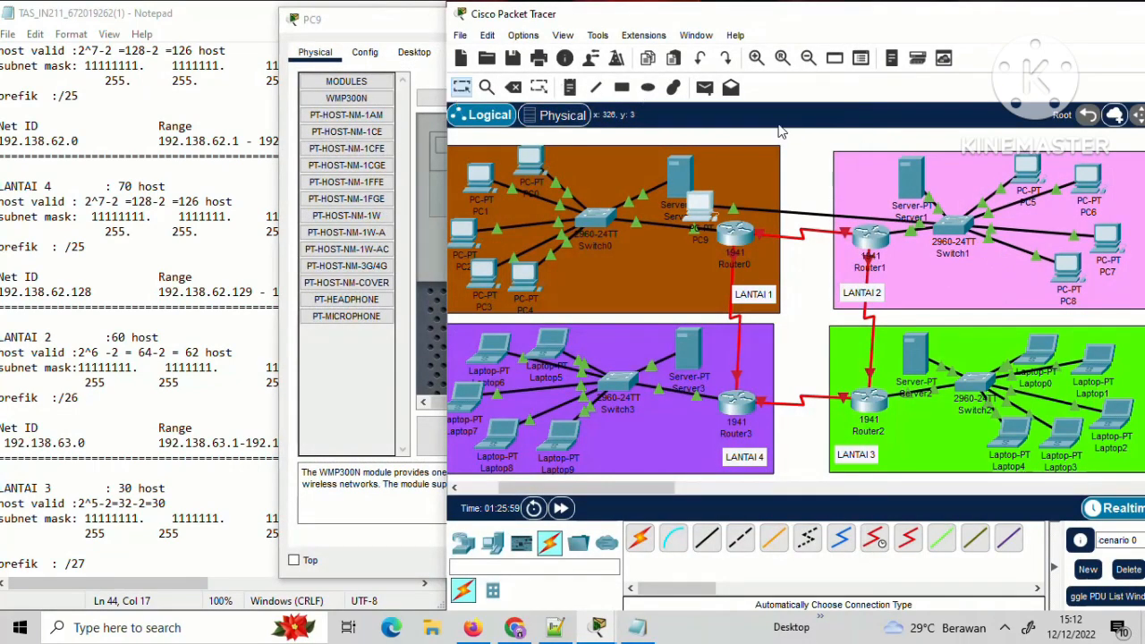
pyautogui.click(374, 45)
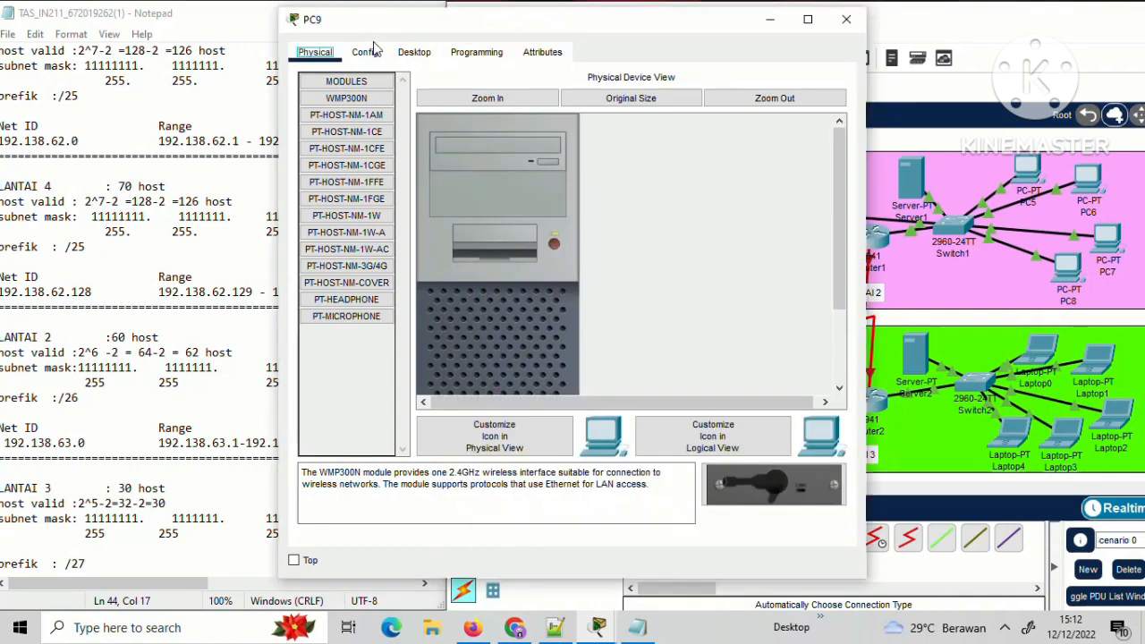
pyautogui.click(367, 52)
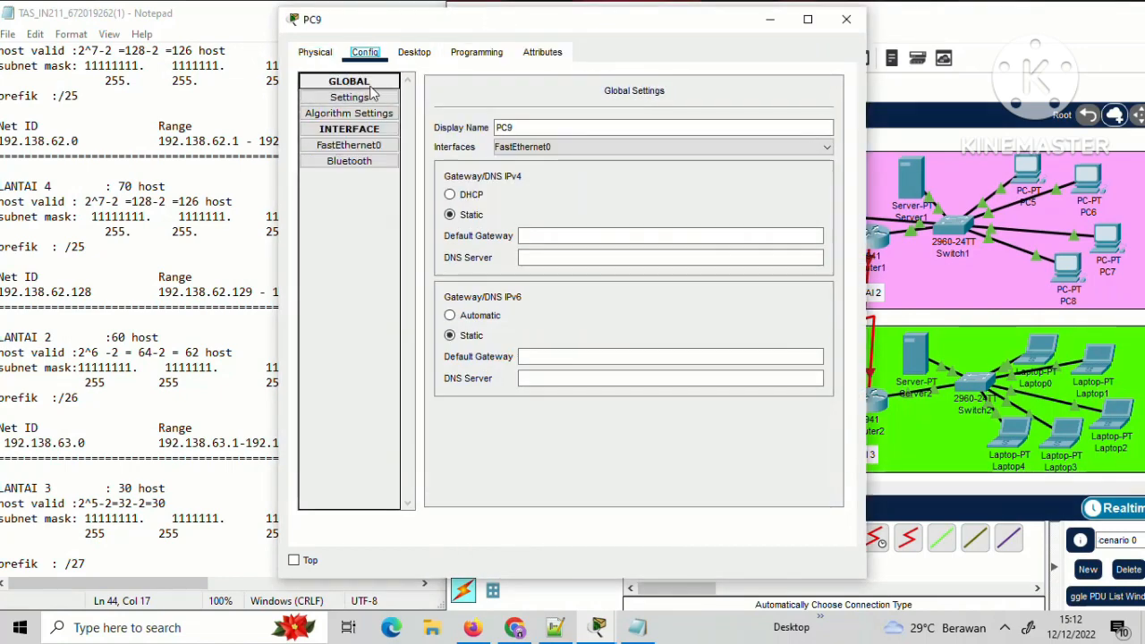
pyautogui.click(415, 52)
pyautogui.click(382, 94)
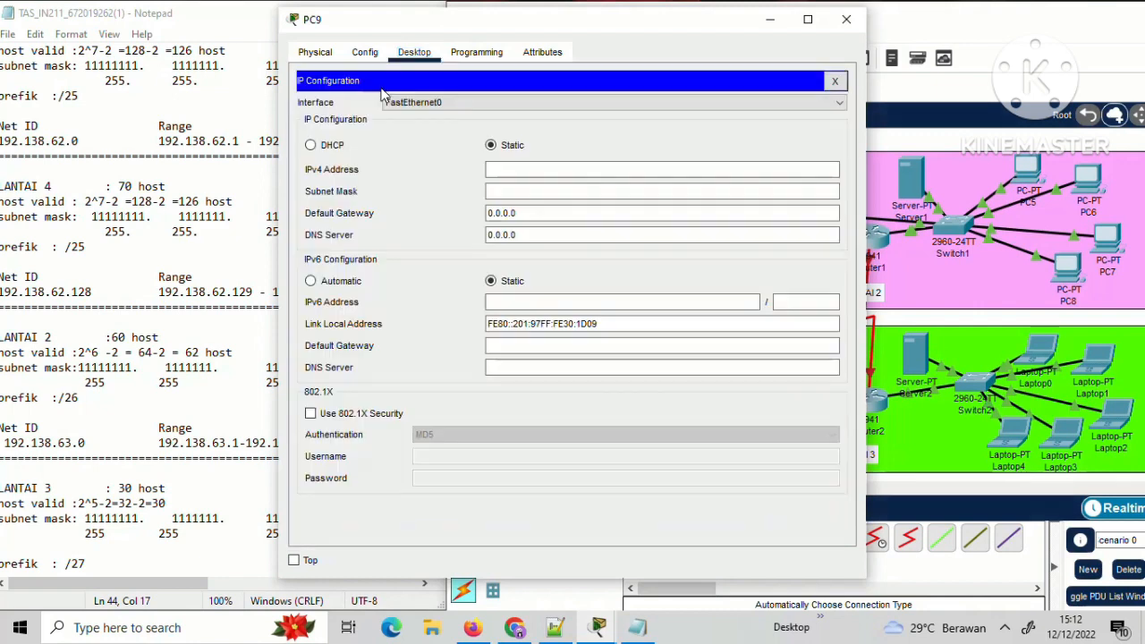
pyautogui.click(631, 168)
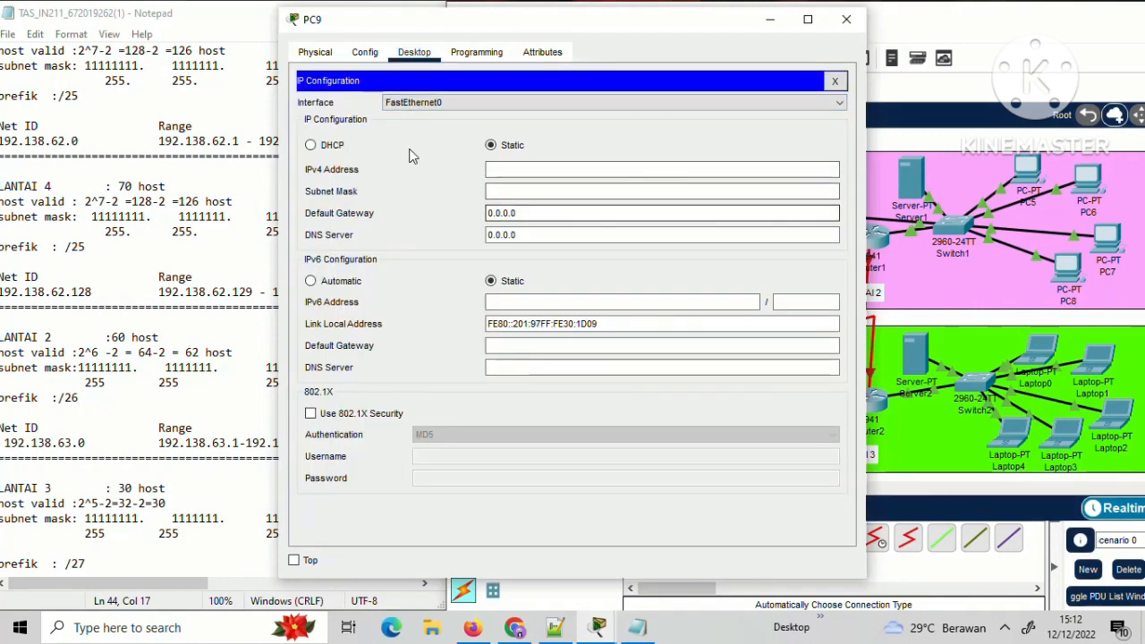
pyautogui.click(313, 145)
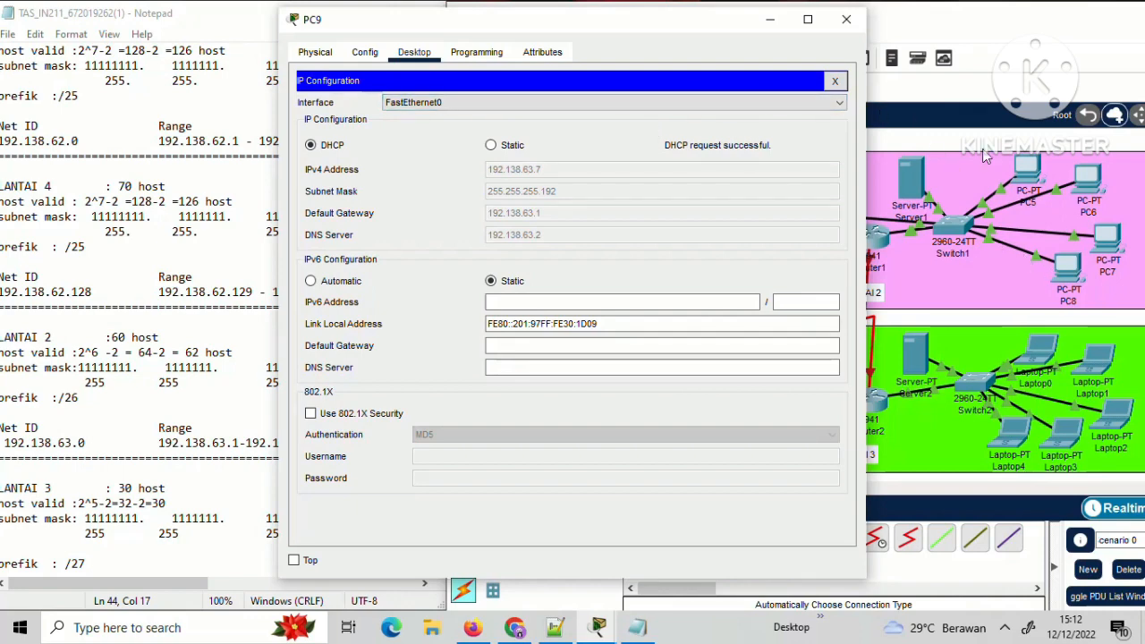
pyautogui.click(849, 21)
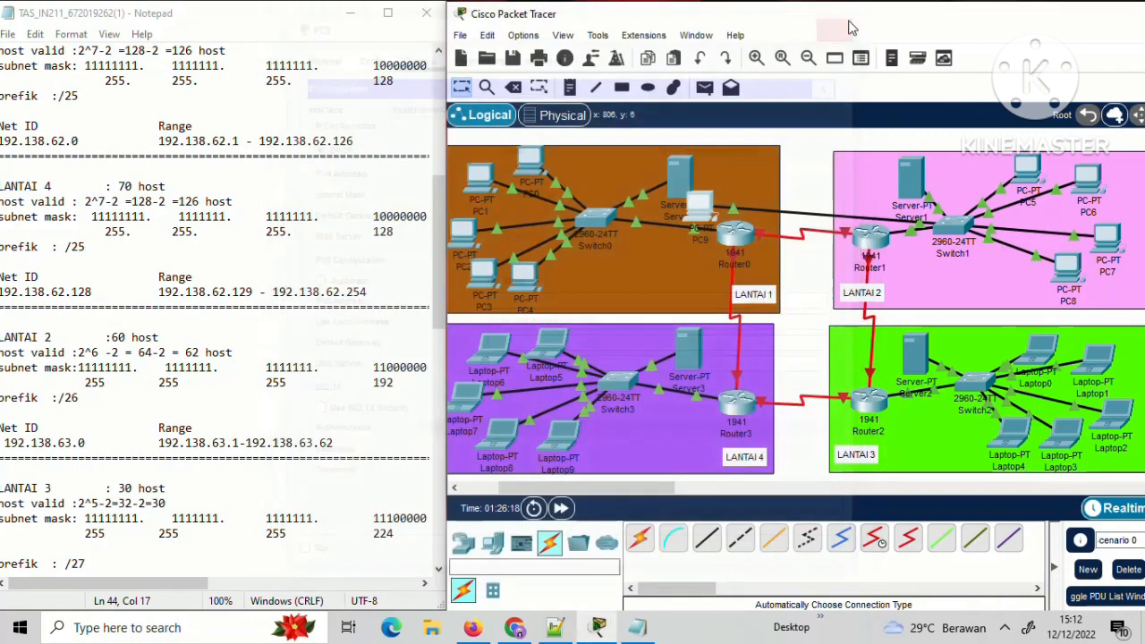
pyautogui.moveTo(712, 208); pyautogui.dragTo(998, 272)
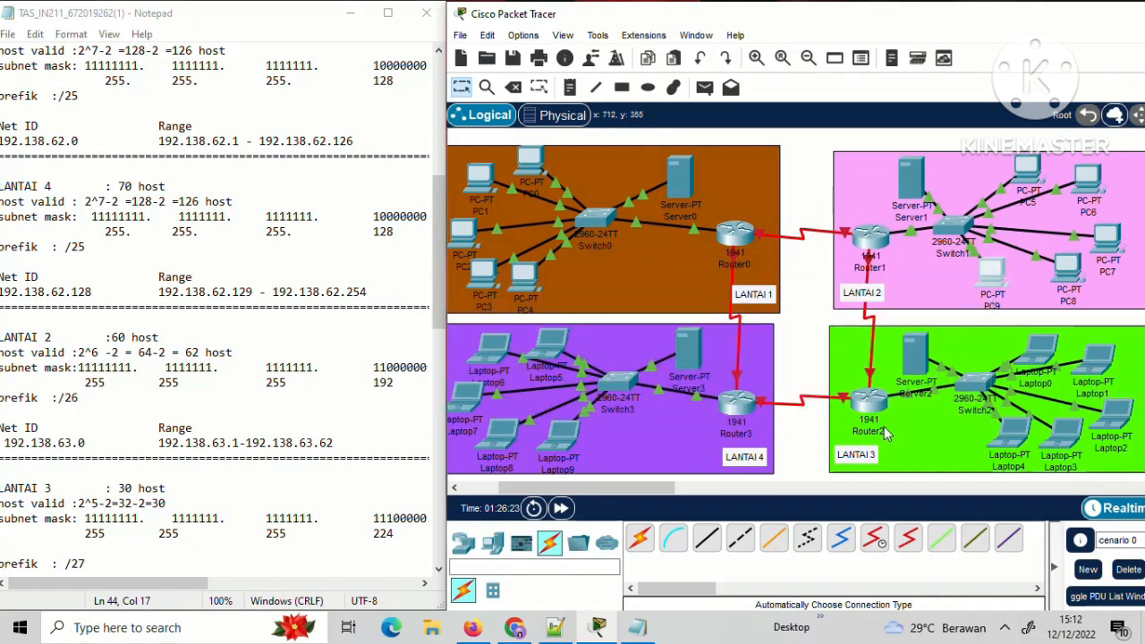
# Open Server2's IP configuration and find the LANTAI 3 address range in the Notepad subnet plan.
pyautogui.click(908, 375)
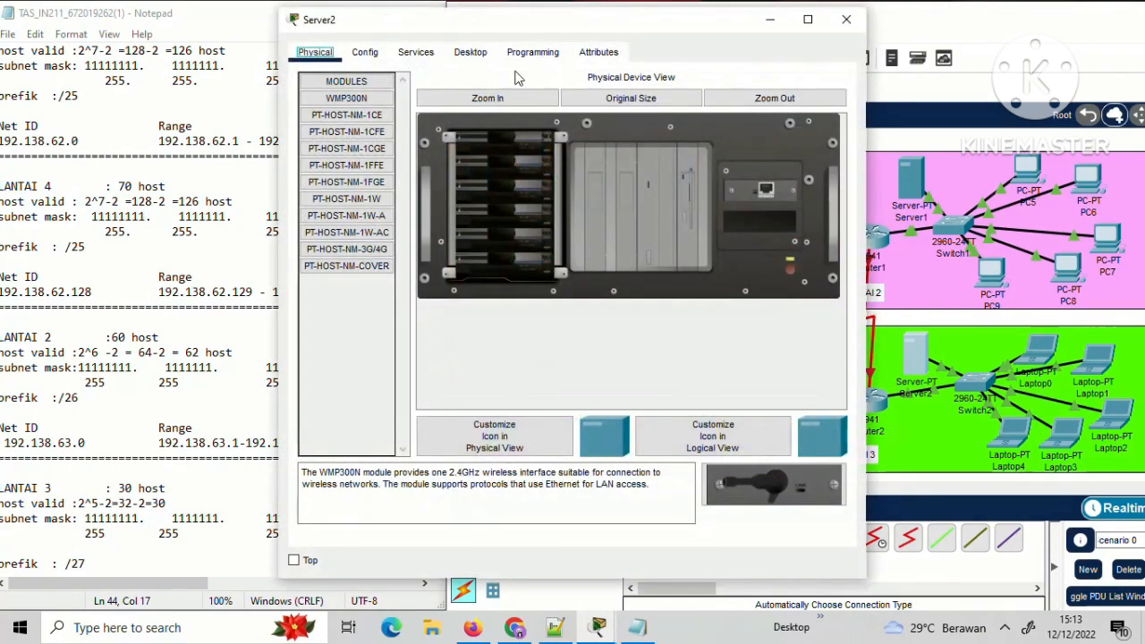
pyautogui.click(472, 53)
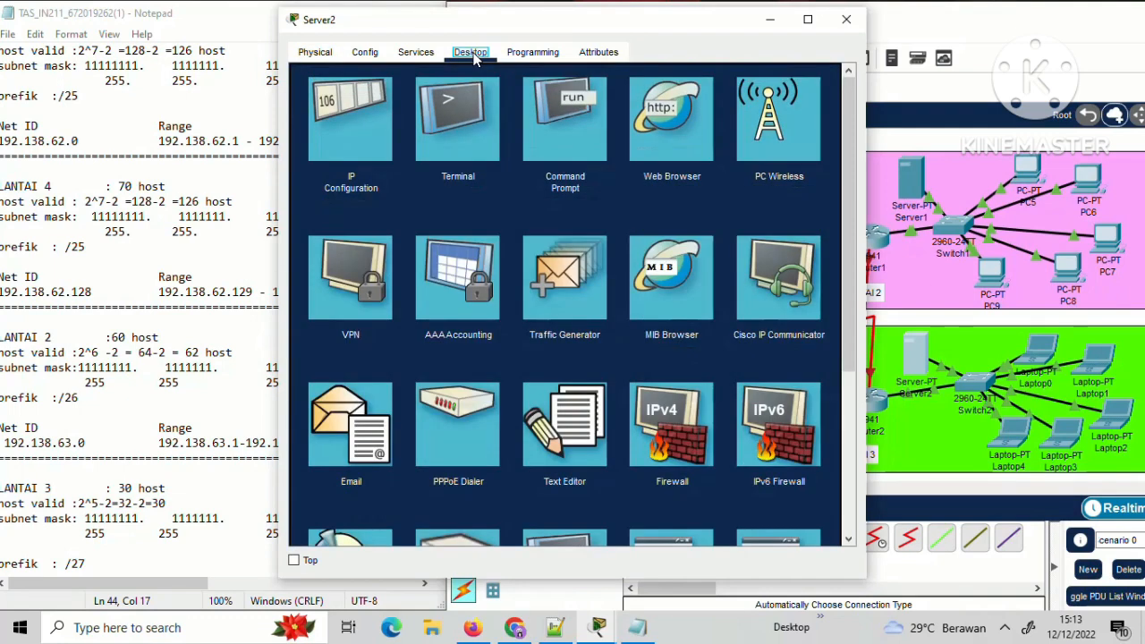
pyautogui.click(363, 107)
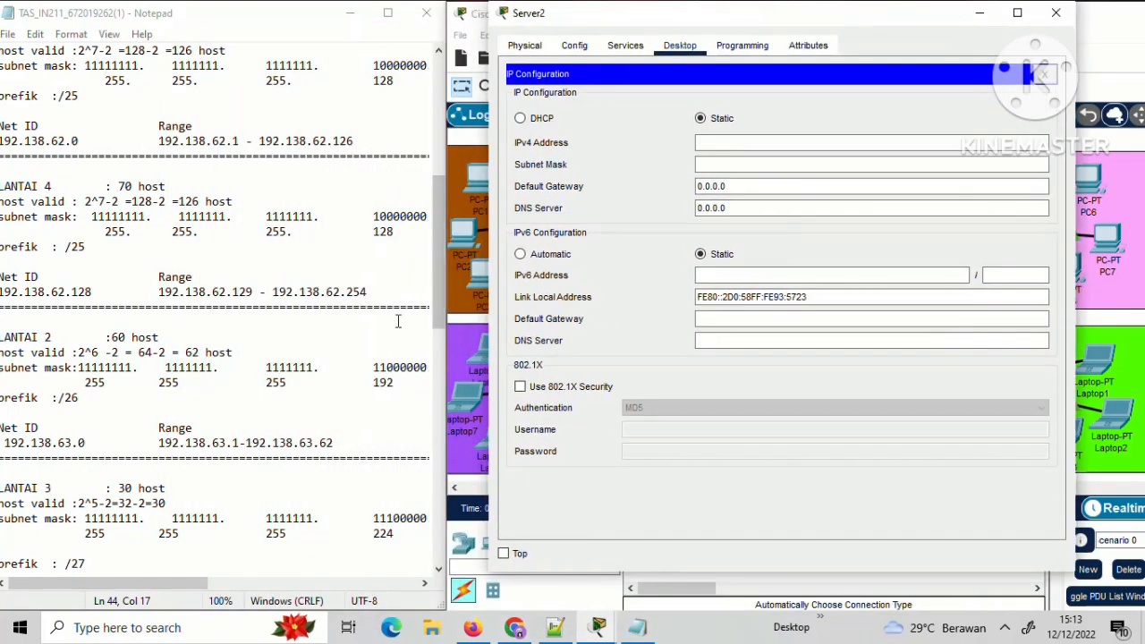
pyautogui.moveTo(435, 277); pyautogui.dragTo(456, 341)
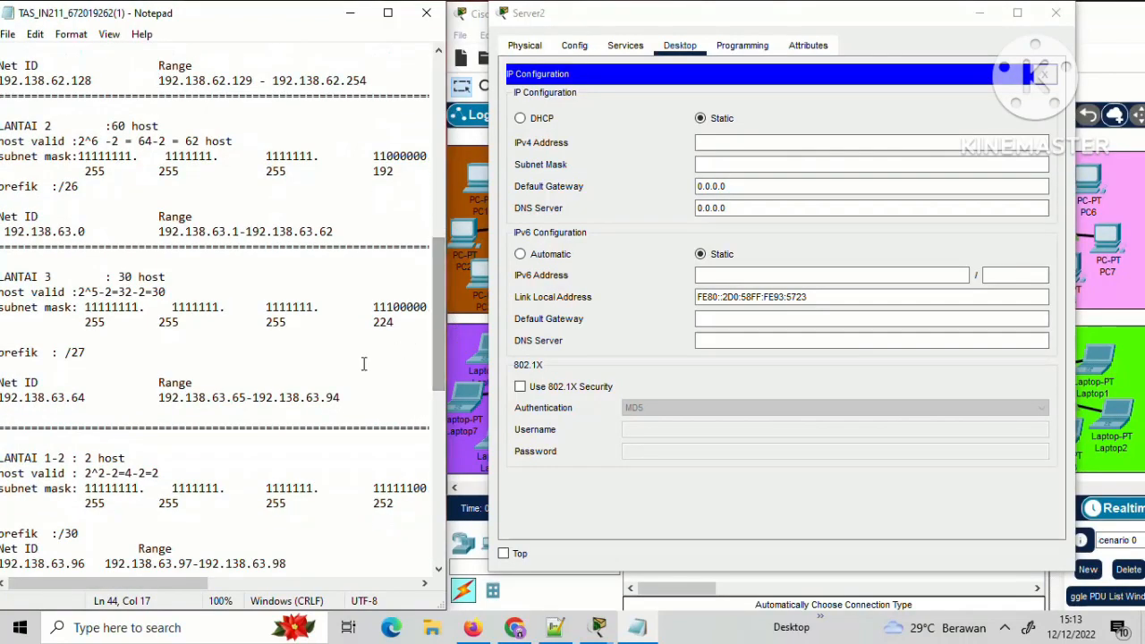
pyautogui.moveTo(247, 400); pyautogui.dragTo(162, 405)
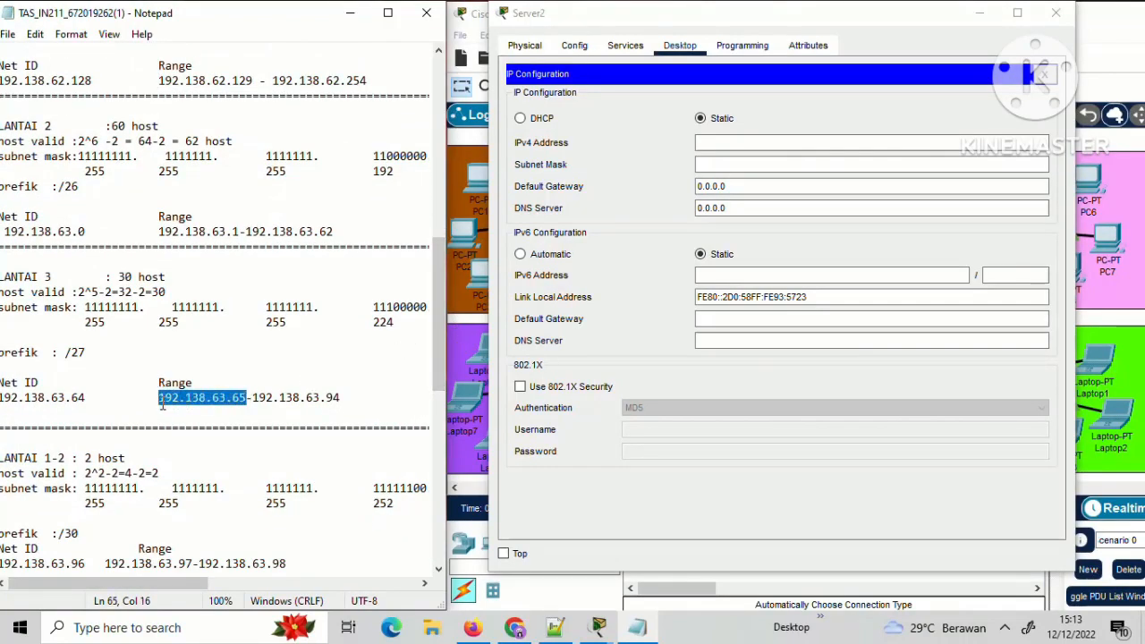
pyautogui.click(162, 405)
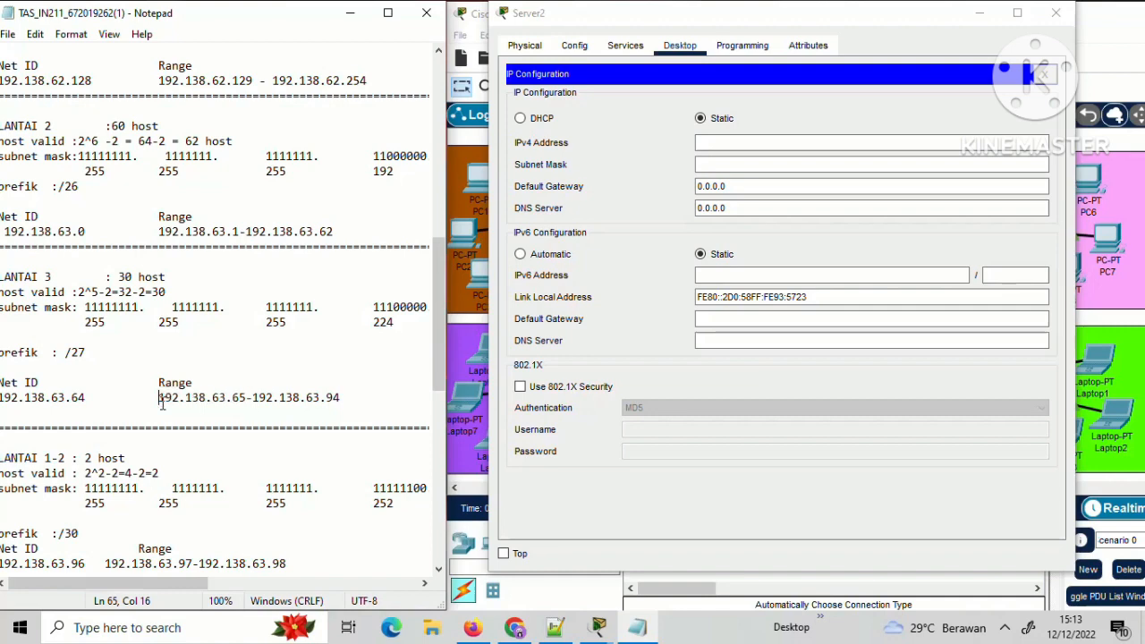
pyautogui.click(714, 145)
pyautogui.write('192.138.63.1')
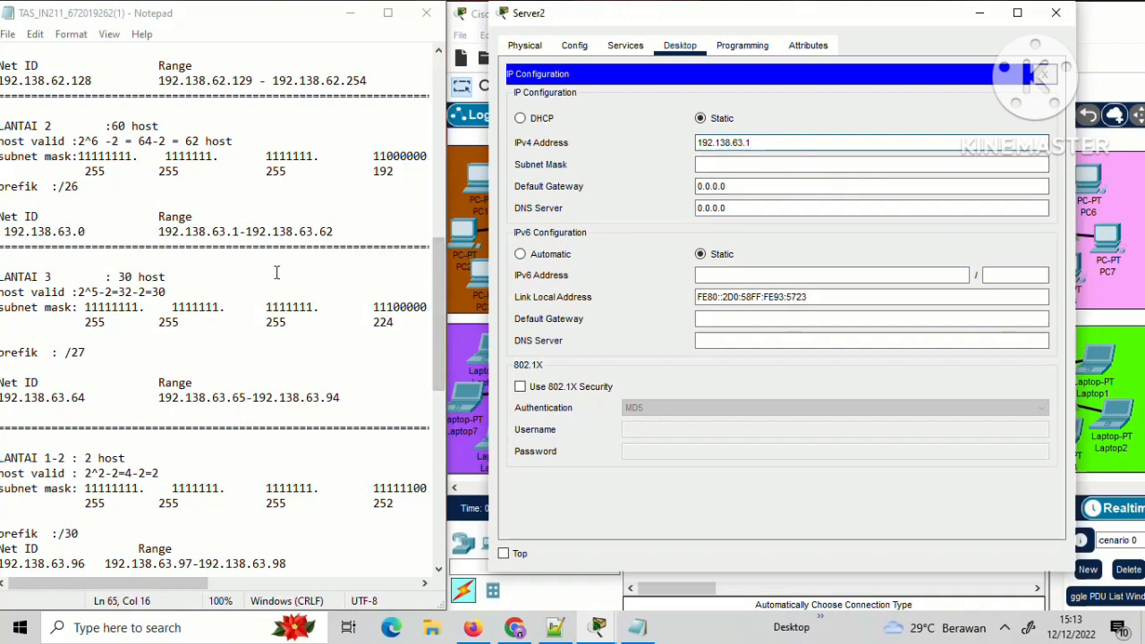
pyautogui.click(297, 447)
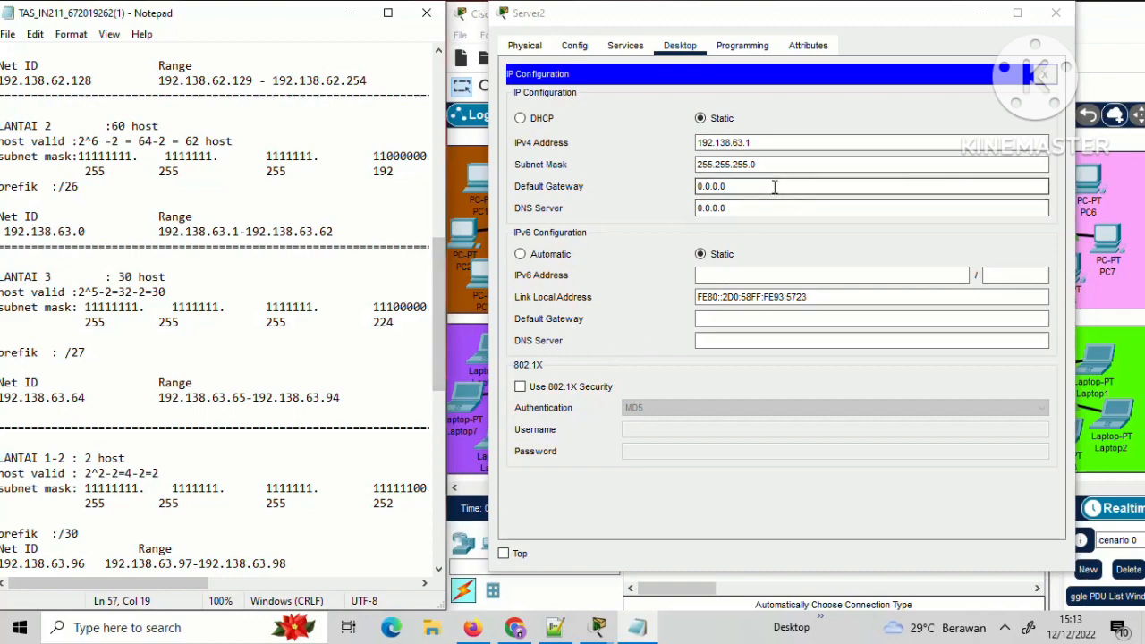
pyautogui.click(769, 142)
pyautogui.moveTo(739, 139); pyautogui.dragTo(699, 144)
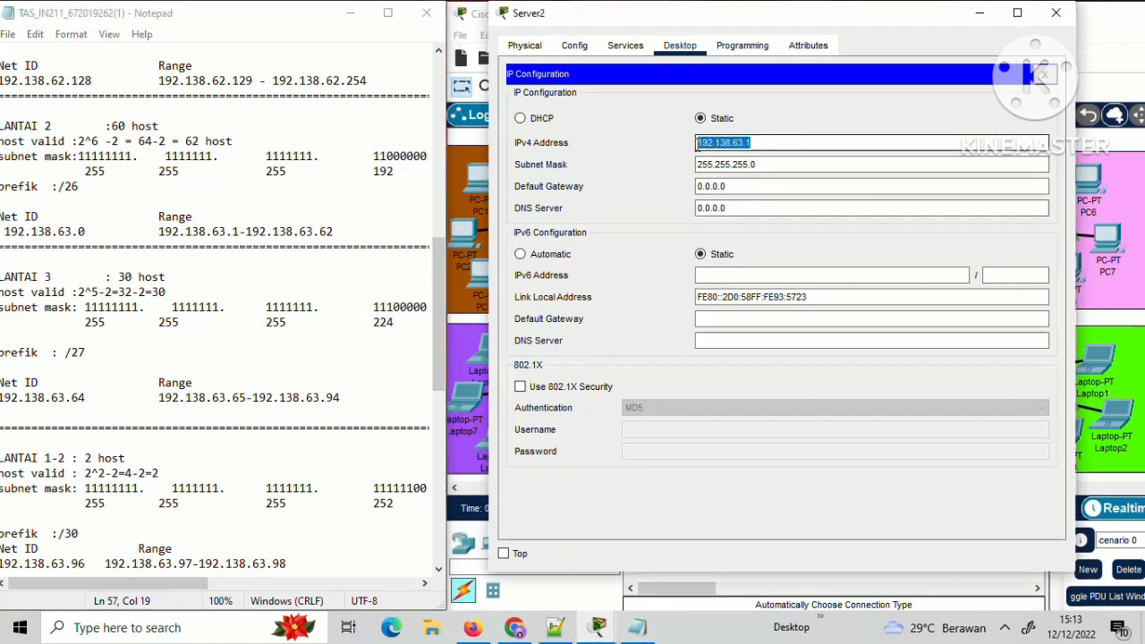
pyautogui.press('BackSpace')
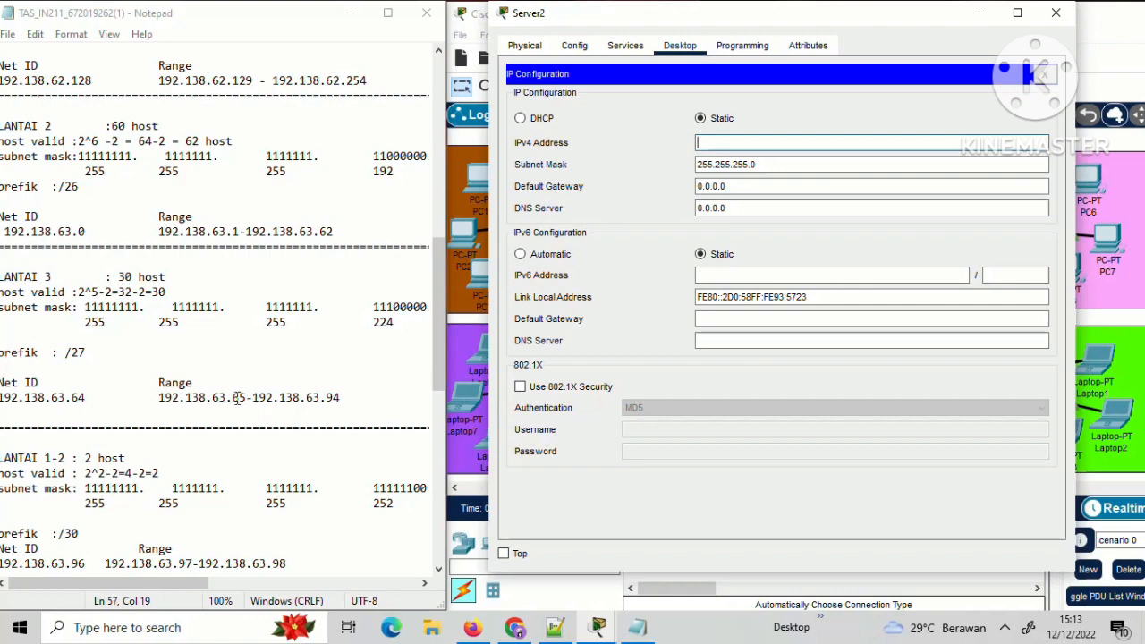
# Copy 192.138.63.65 from the LANTAI 3 range into Server2's IPv4 address and set the subnet mask to 255.255.255.224.
pyautogui.moveTo(247, 397); pyautogui.dragTo(159, 399)
pyautogui.hotkey('ctrl', 'c')
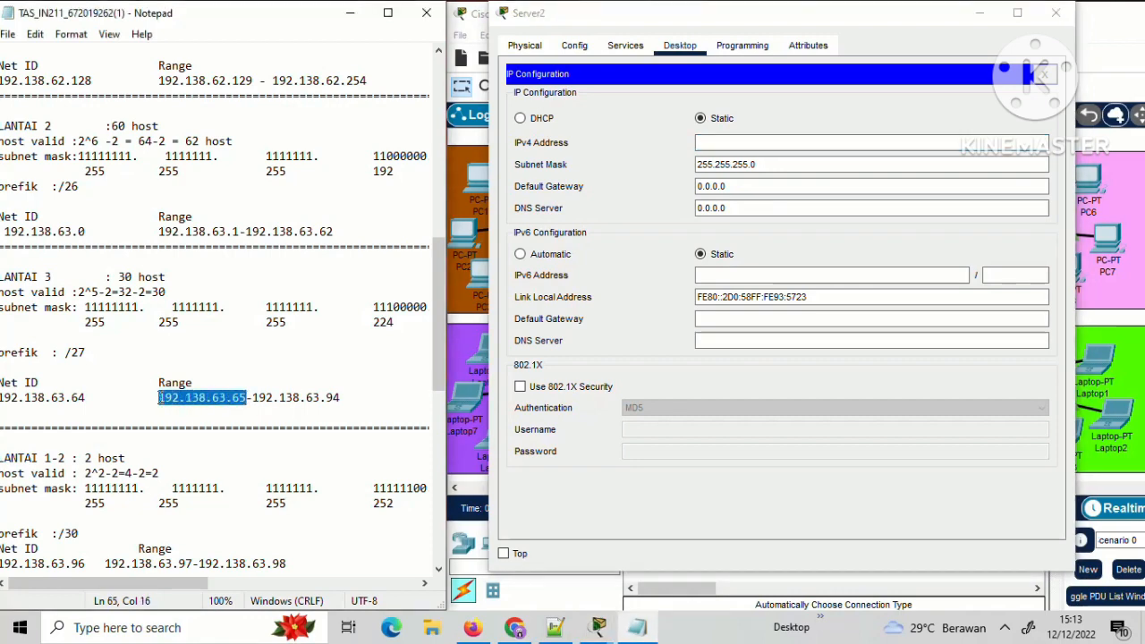
pyautogui.click(725, 139)
pyautogui.hotkey('ctrl', 'v')
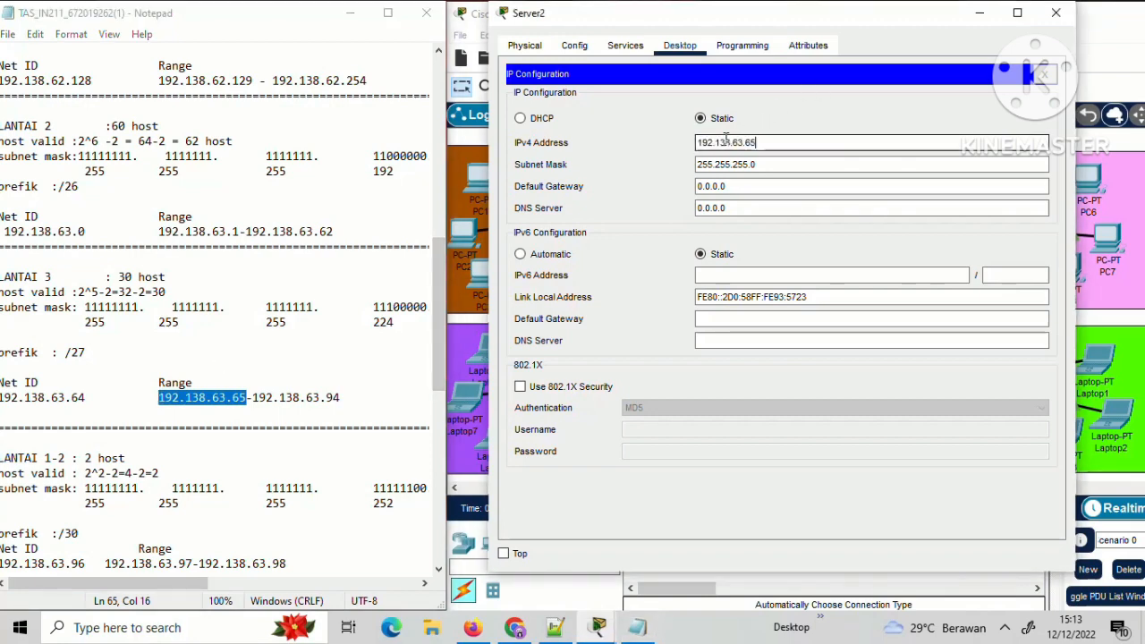
pyautogui.press('Tab')
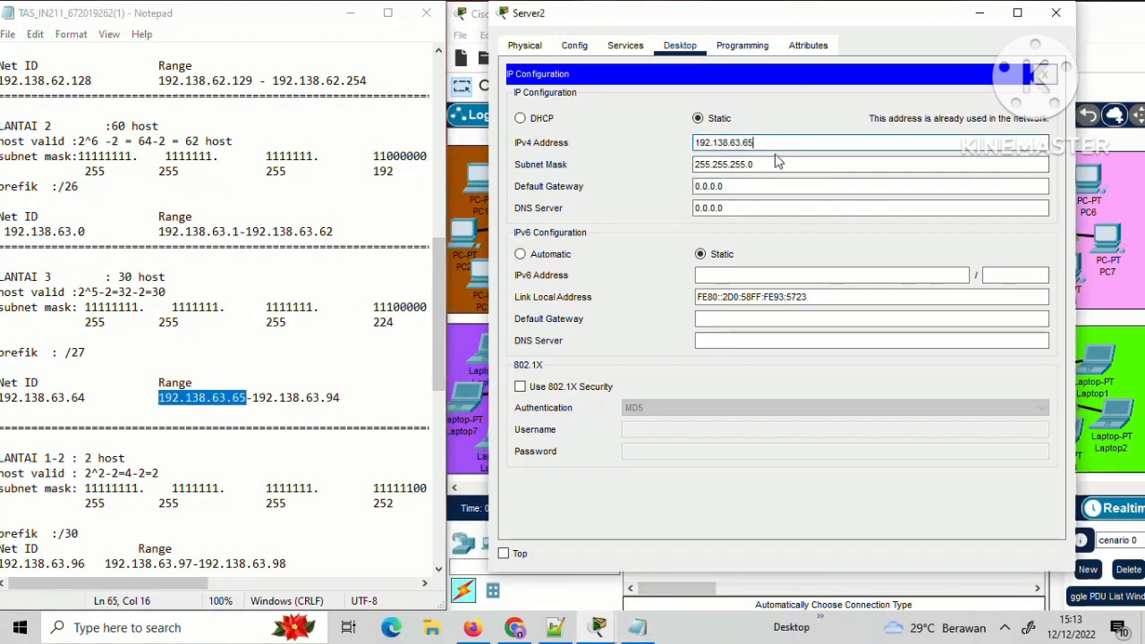
pyautogui.click(756, 163)
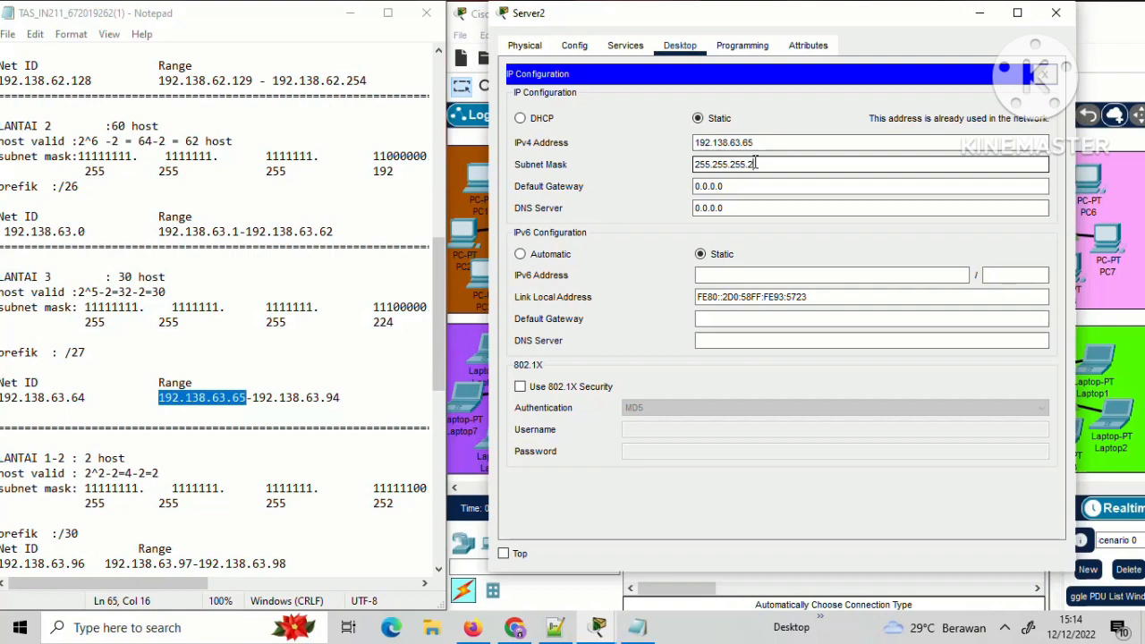
# Change Server2's IPv4 address to 192.138.63.66 and set its default gateway to 192.138.63.65.
pyautogui.click(760, 144)
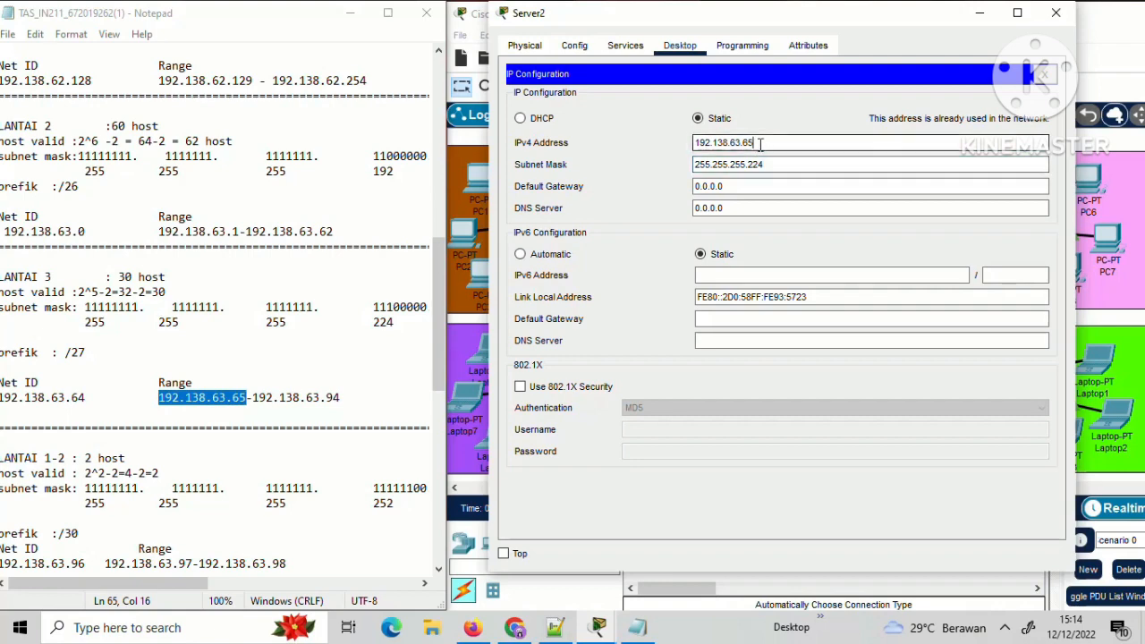
pyautogui.press('BackSpace')
pyautogui.write('1')
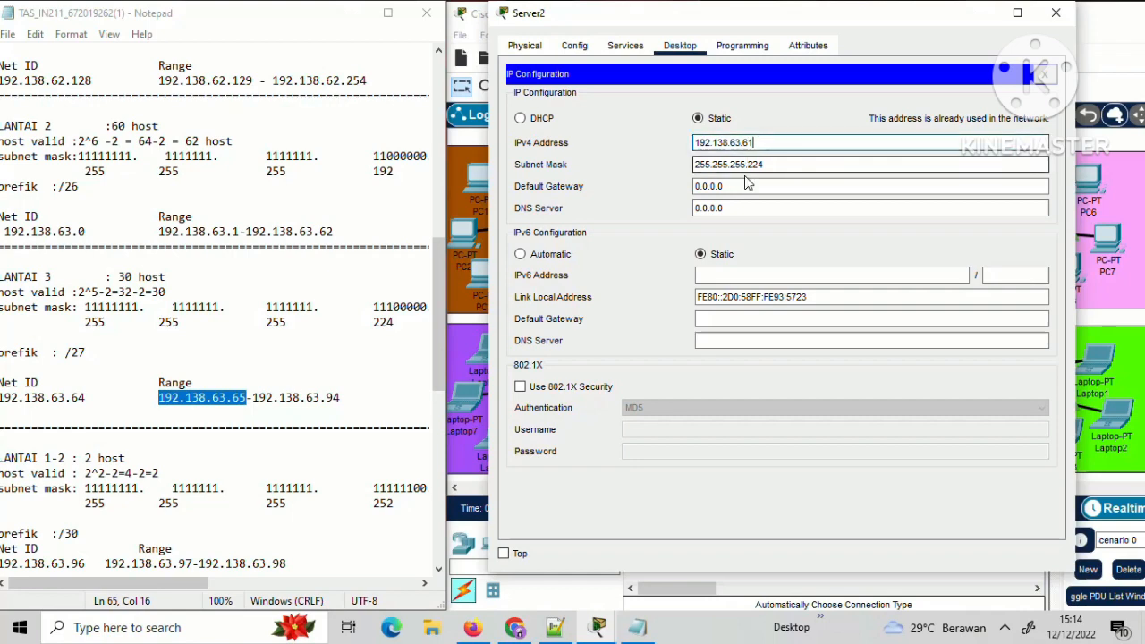
pyautogui.press('BackSpace')
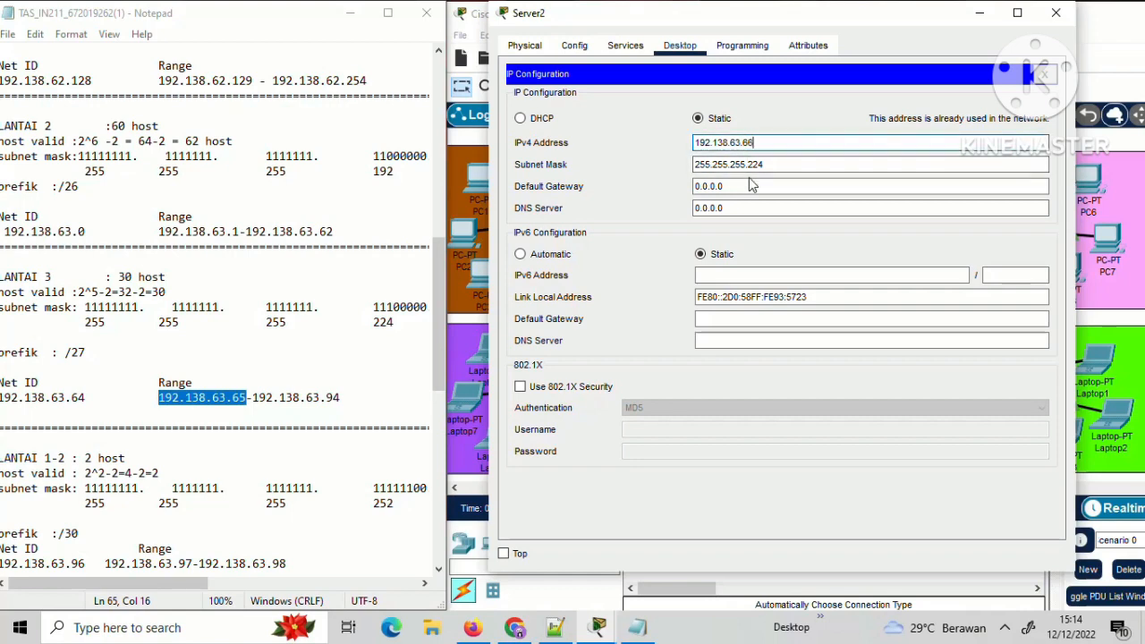
pyautogui.click(743, 183)
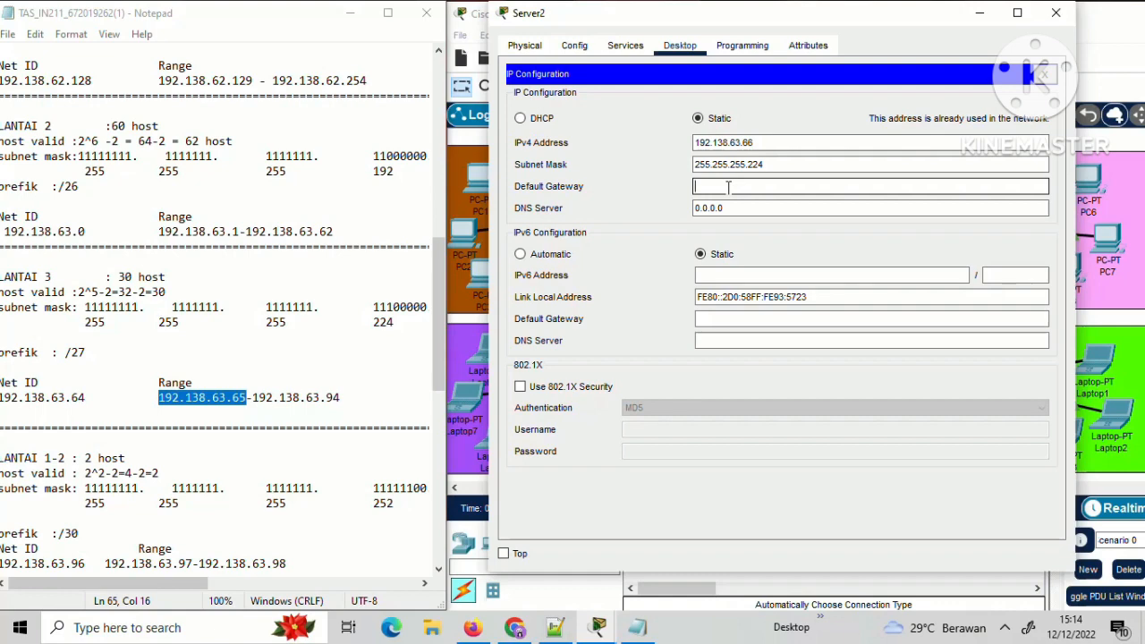
pyautogui.hotkey('ctrl', 'v')
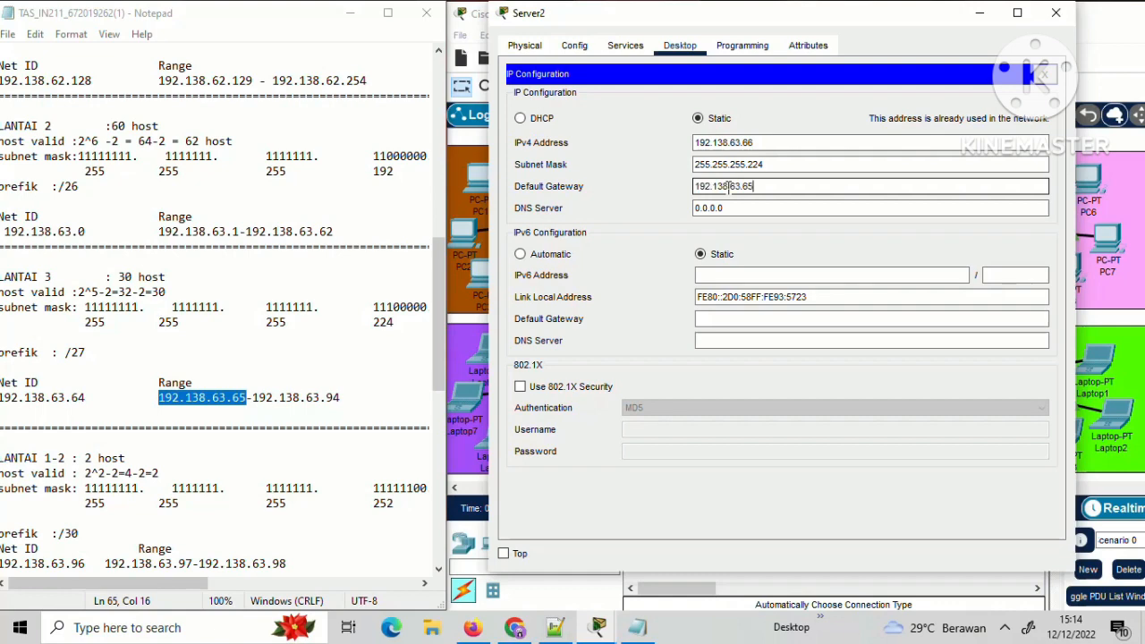
pyautogui.click(779, 205)
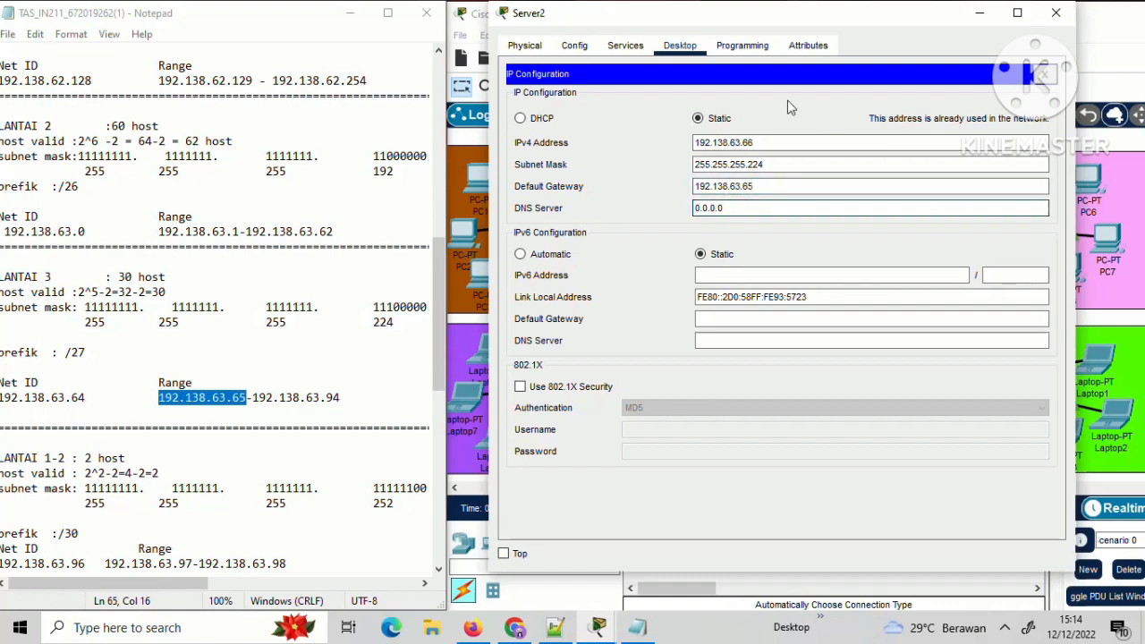
# Set Server2's DHCP serverPool to gateway 192.138.63.65, DNS server 192.138.63.66 and start IP address 192.138.63.67.
pyautogui.click(626, 45)
pyautogui.click(559, 107)
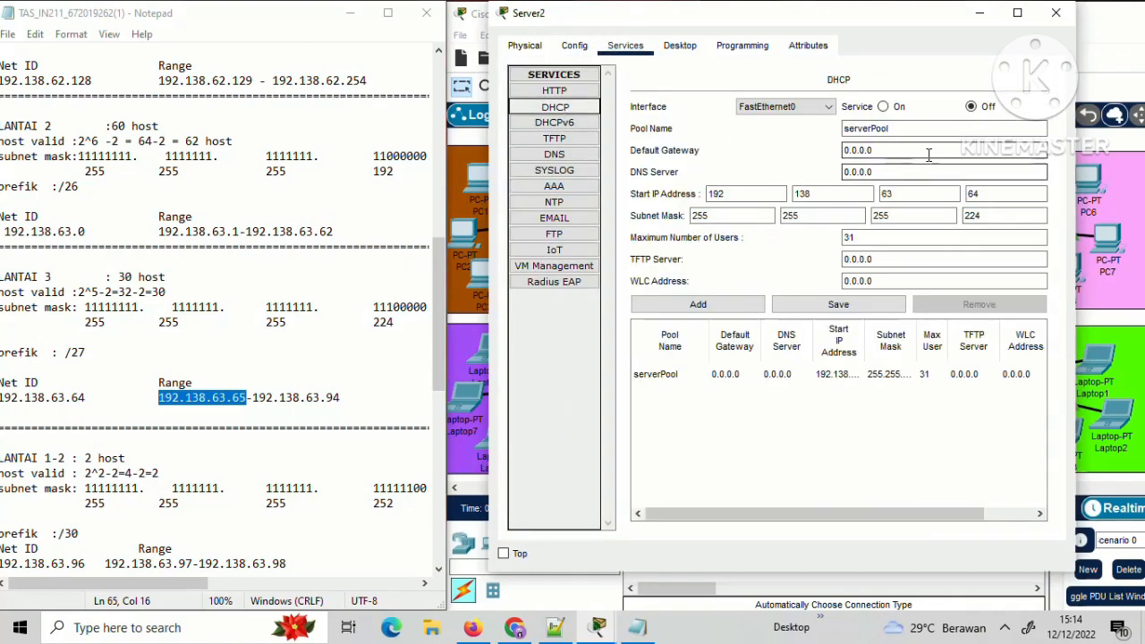
pyautogui.click(929, 154)
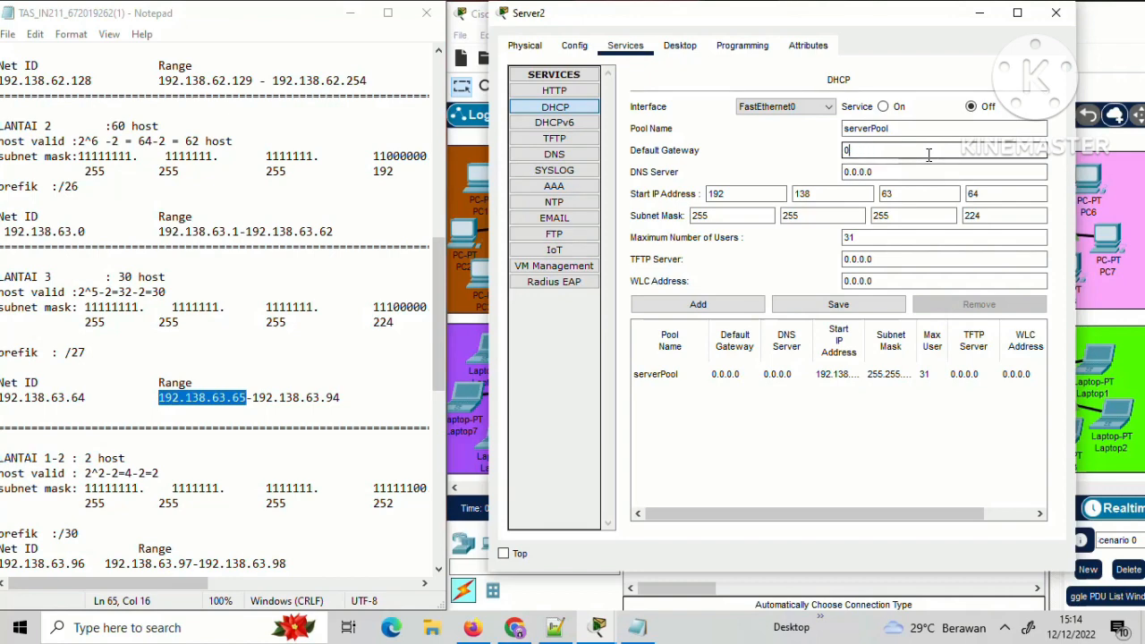
pyautogui.hotkey('ctrl', 'v')
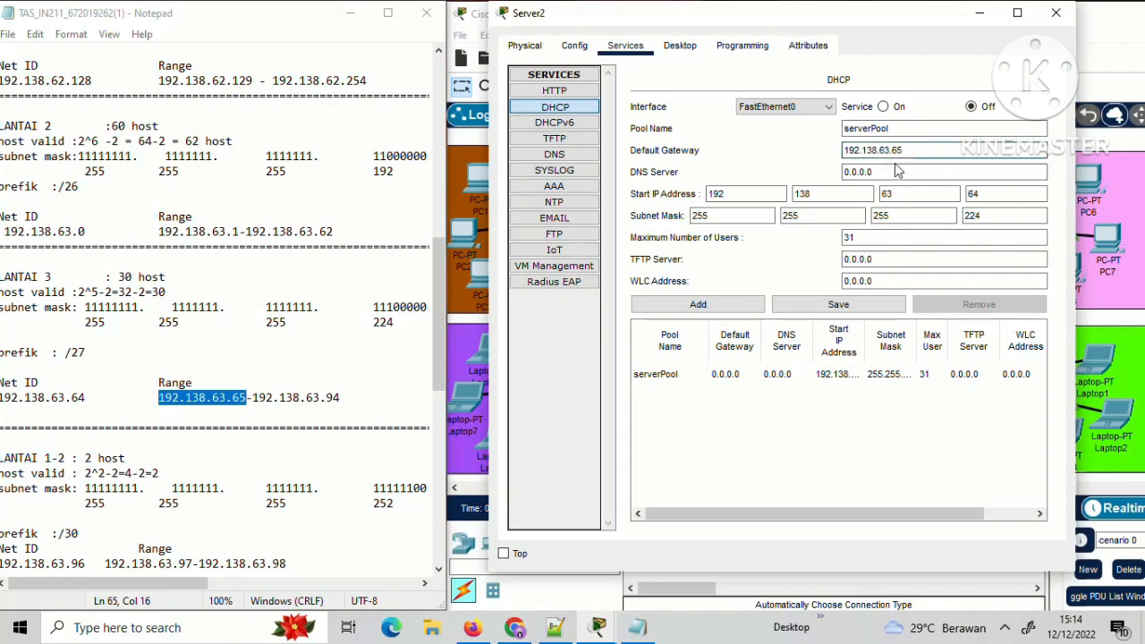
pyautogui.click(892, 170)
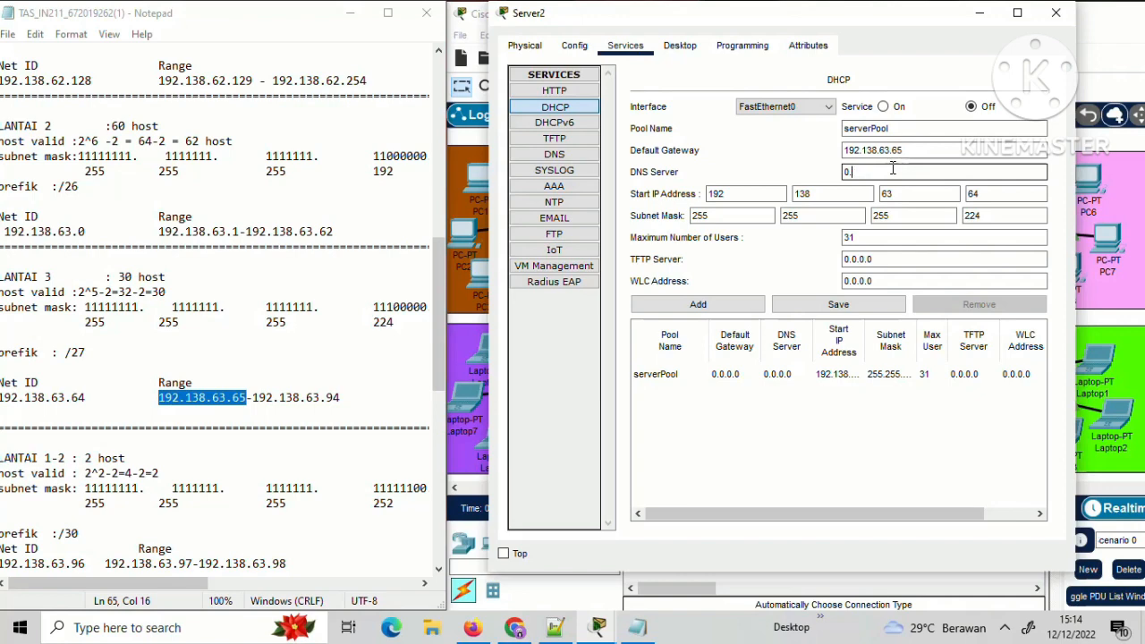
pyautogui.press('BackSpace')
pyautogui.press('BackSpace')
pyautogui.hotkey('ctrl', 'v')
pyautogui.click(981, 194)
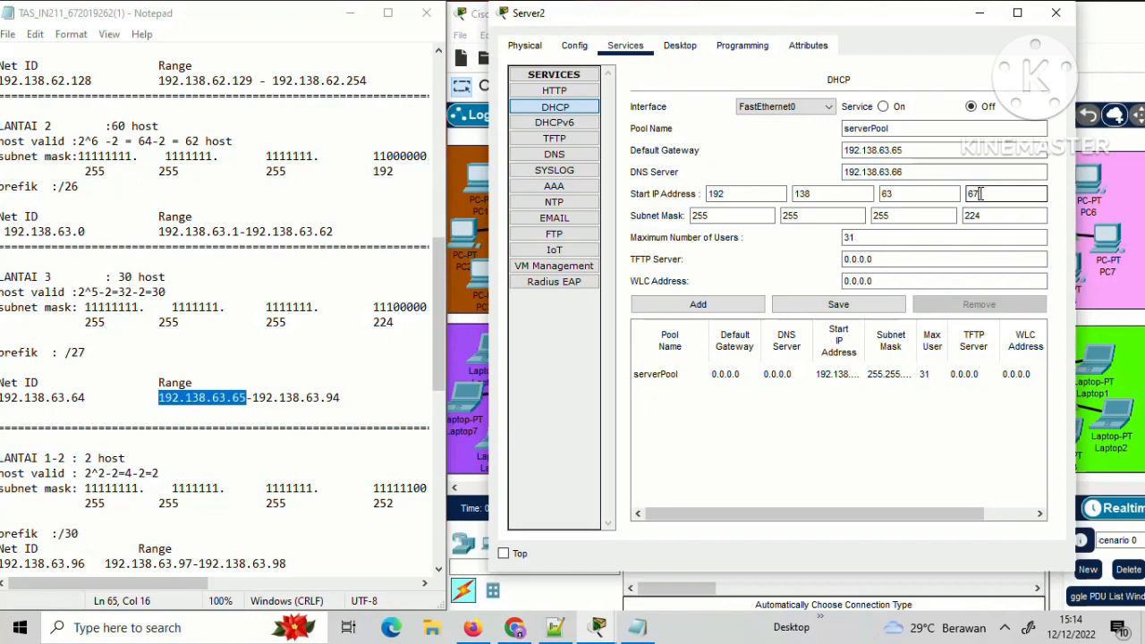
# Save Server2's serverPool, turn the DHCP service on and close the server's window.
pyautogui.click(846, 262)
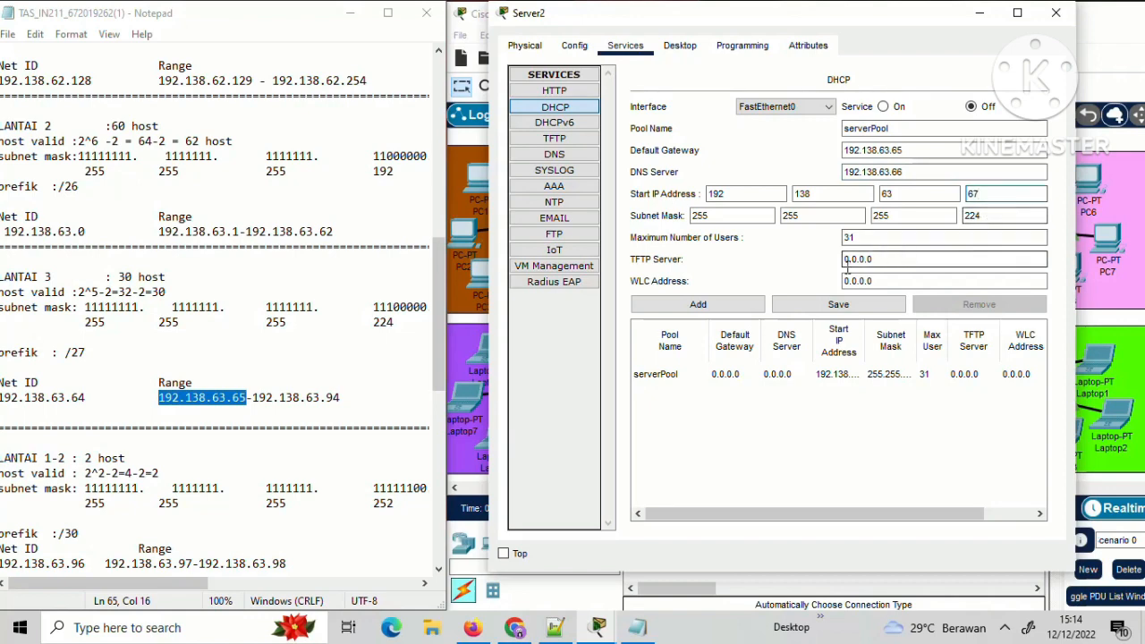
pyautogui.click(847, 306)
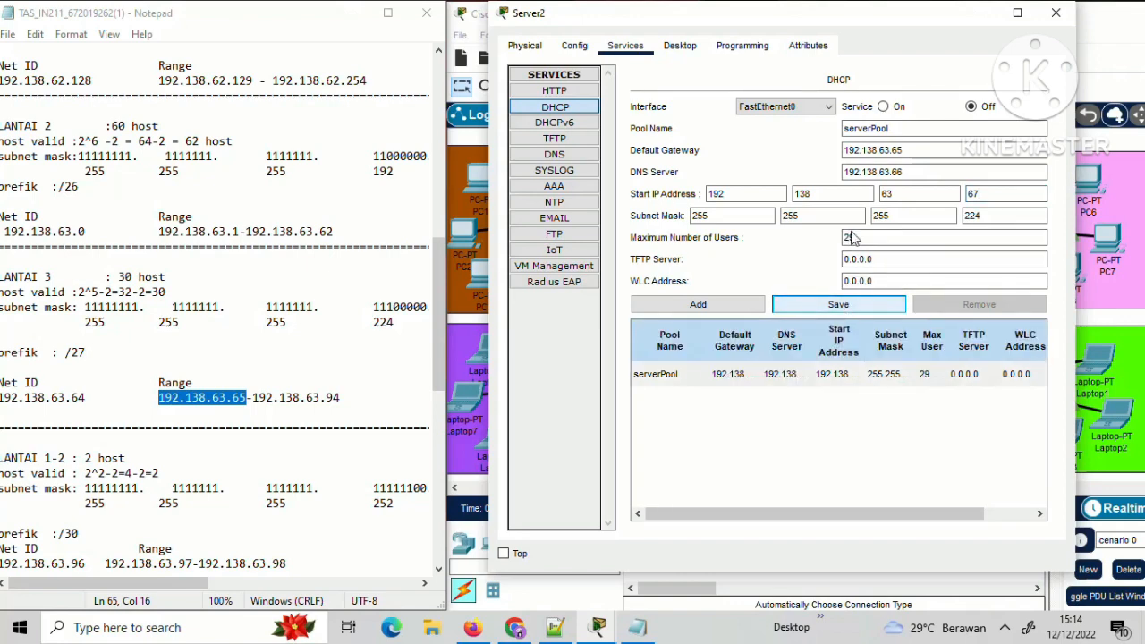
pyautogui.click(883, 106)
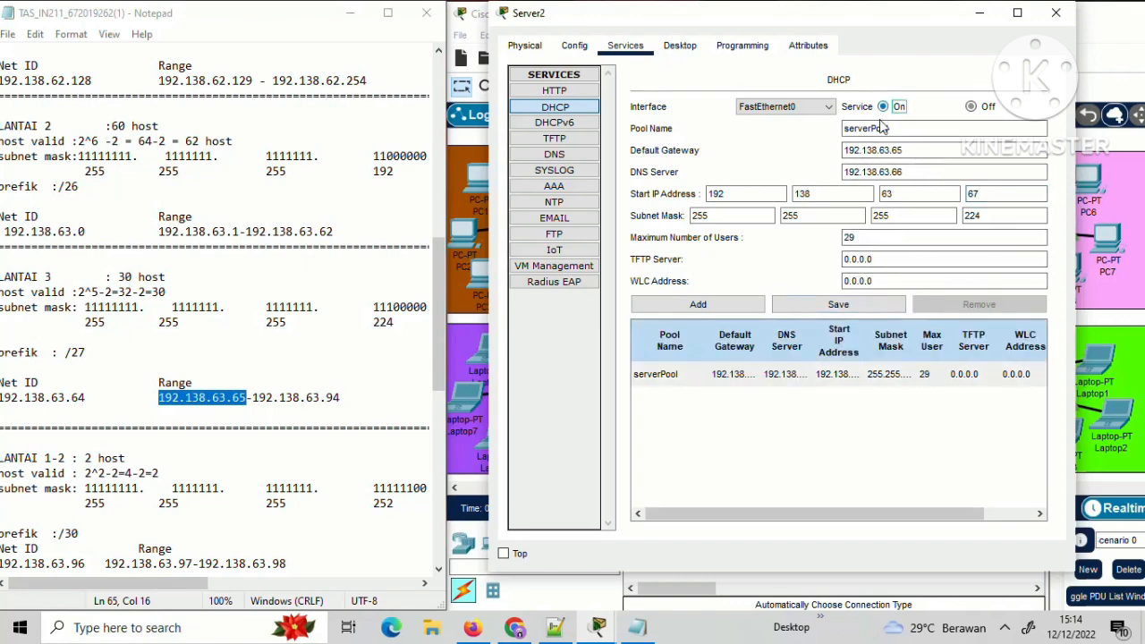
pyautogui.click(869, 306)
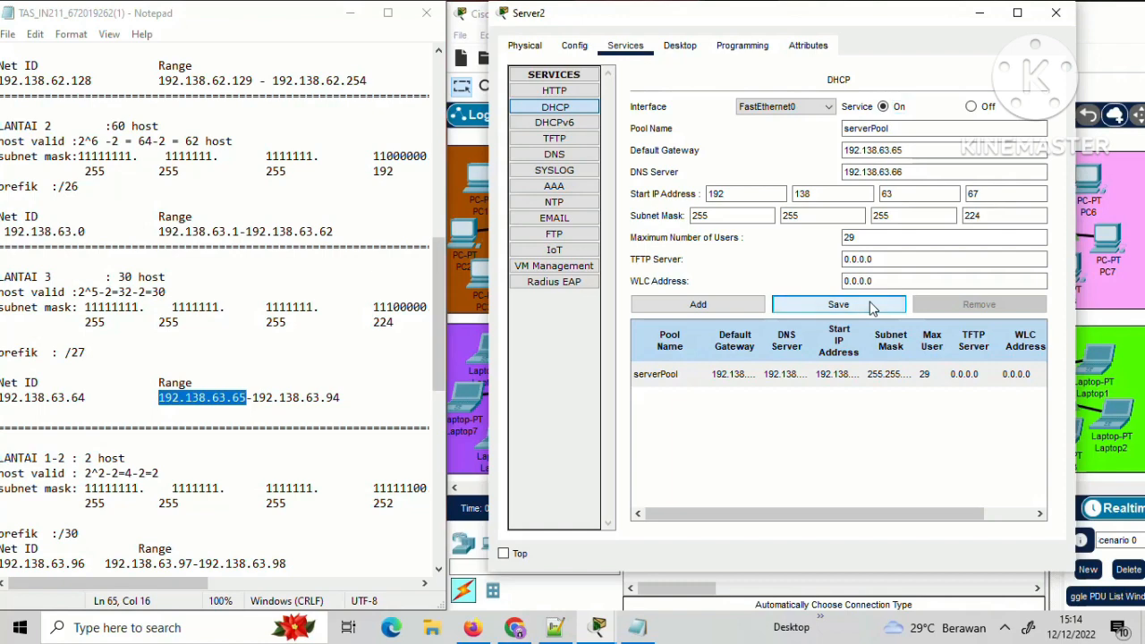
pyautogui.click(1054, 15)
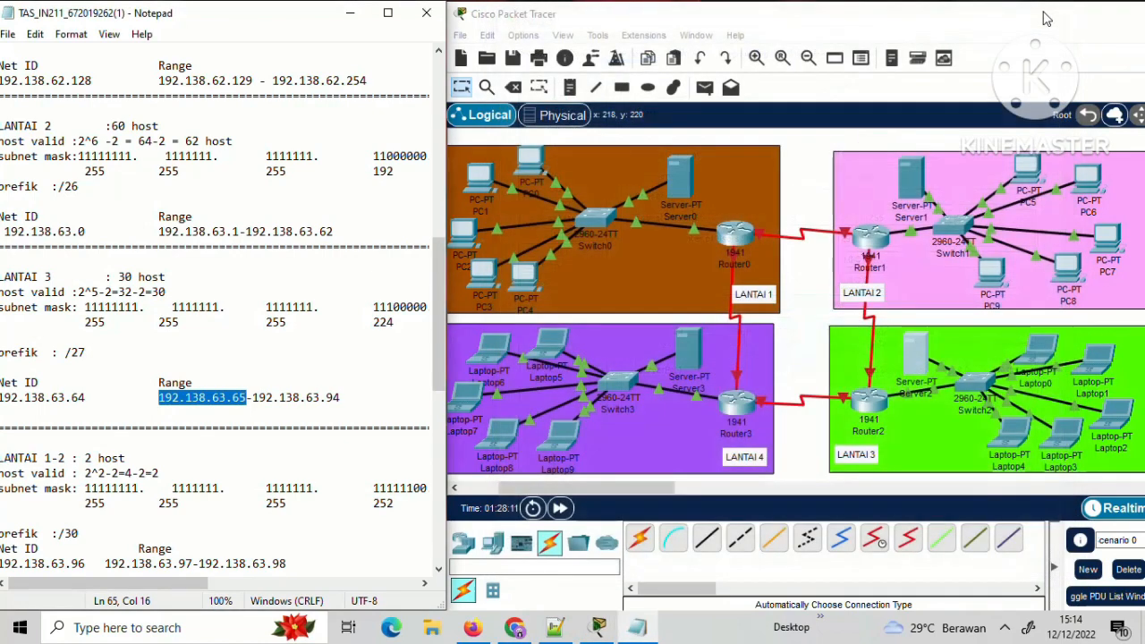
# Set Laptop0 on LANTAI 3 to obtain its IPv4 configuration through DHCP.
pyautogui.click(1033, 356)
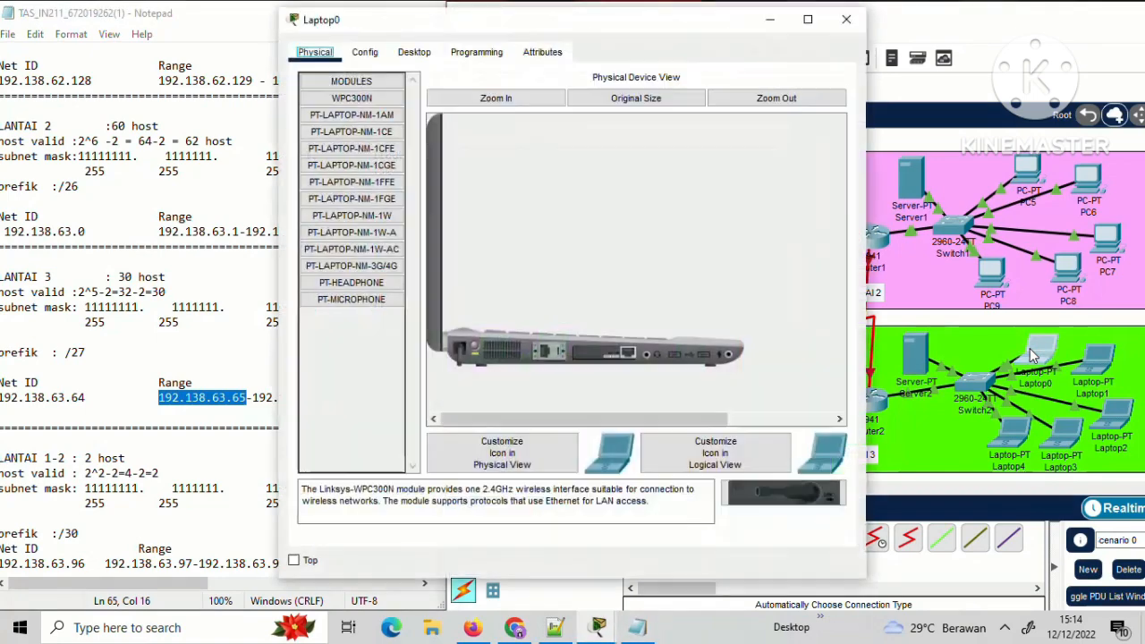
pyautogui.click(417, 53)
pyautogui.click(375, 109)
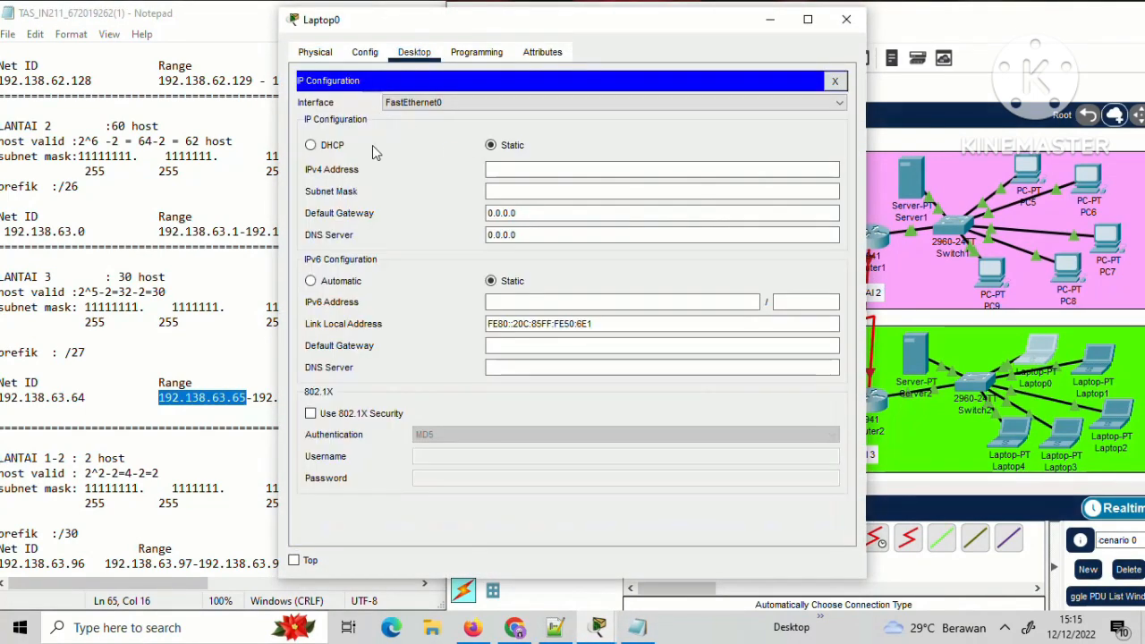
pyautogui.click(336, 145)
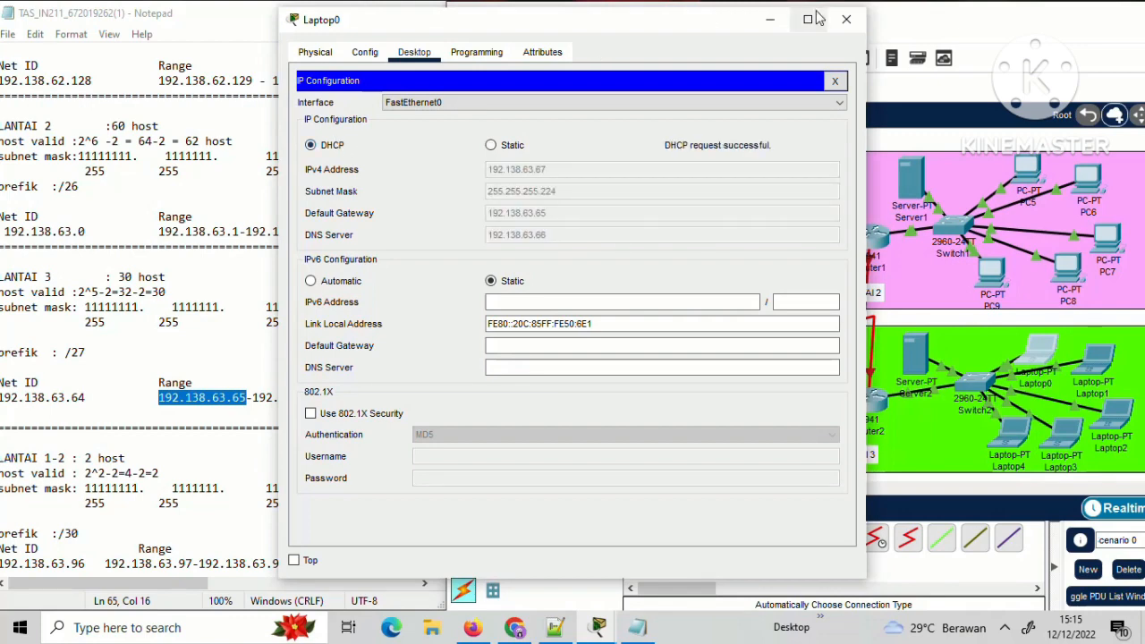
pyautogui.click(846, 19)
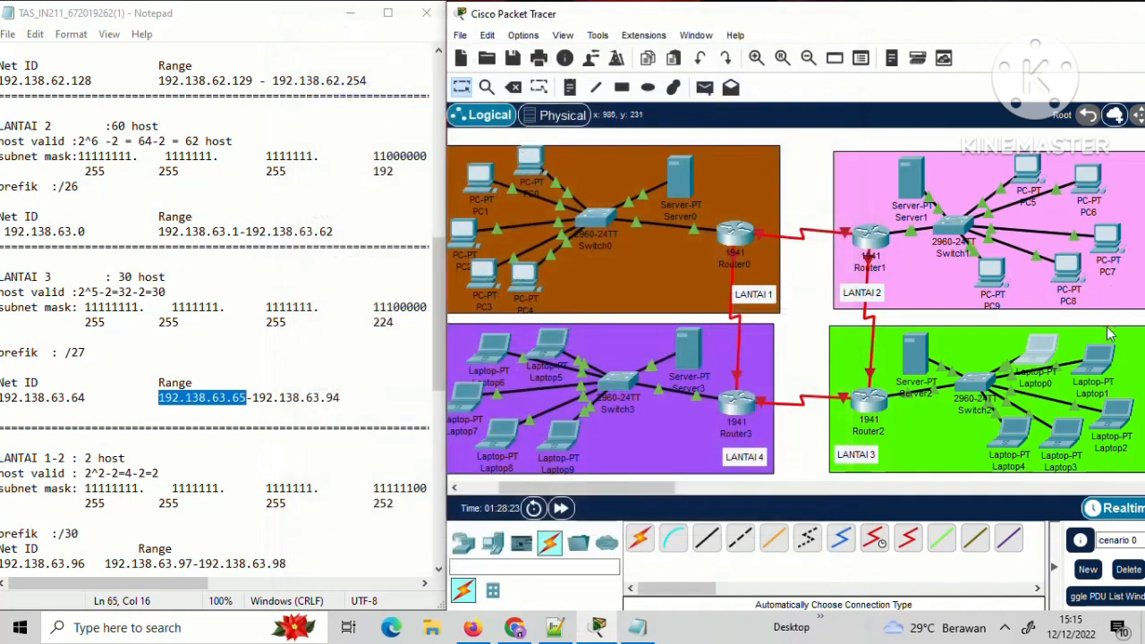
pyautogui.click(1084, 378)
pyautogui.moveTo(1084, 378); pyautogui.dragTo(632, 98)
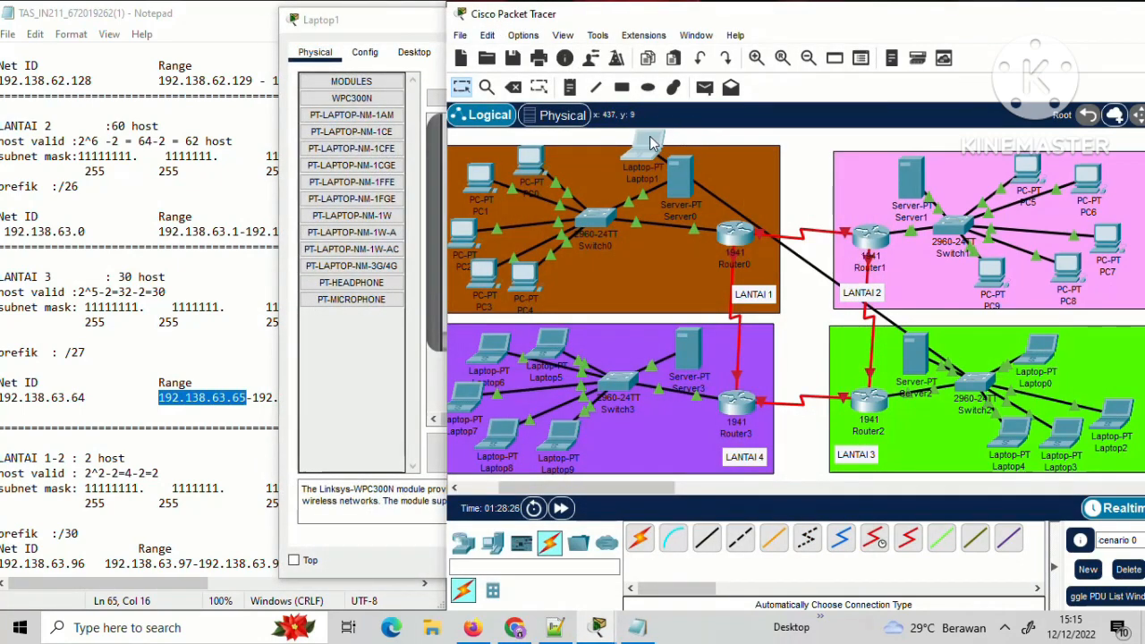
pyautogui.moveTo(654, 141); pyautogui.dragTo(1126, 356)
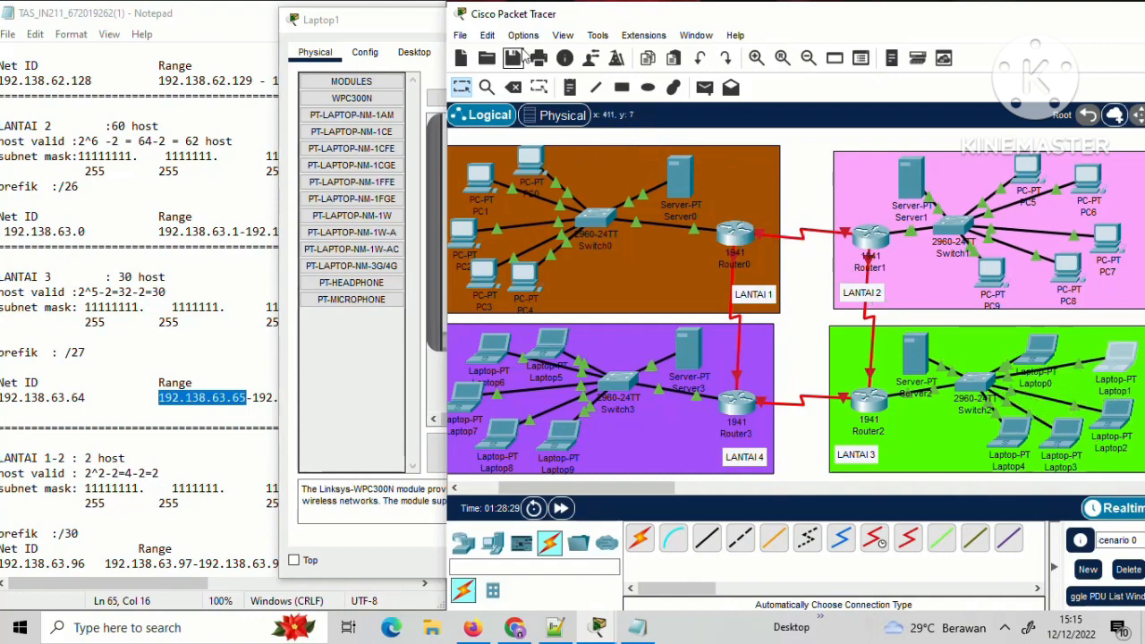
# Set Laptop1 on LANTAI 3 to obtain its IPv4 configuration through DHCP and close its window.
pyautogui.click(1118, 365)
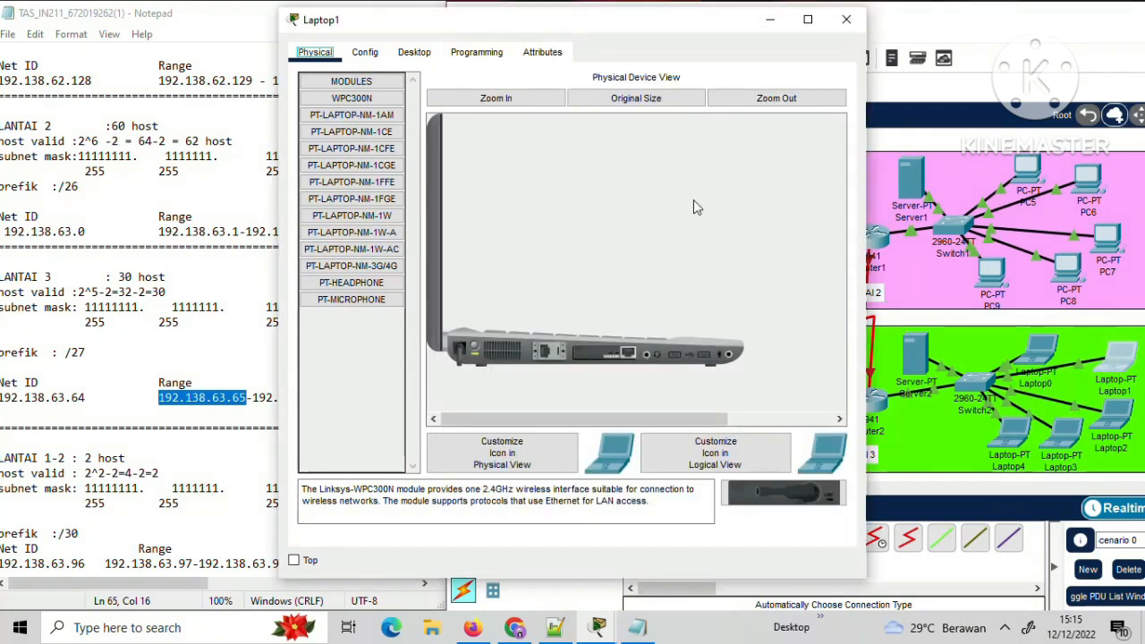
pyautogui.click(421, 52)
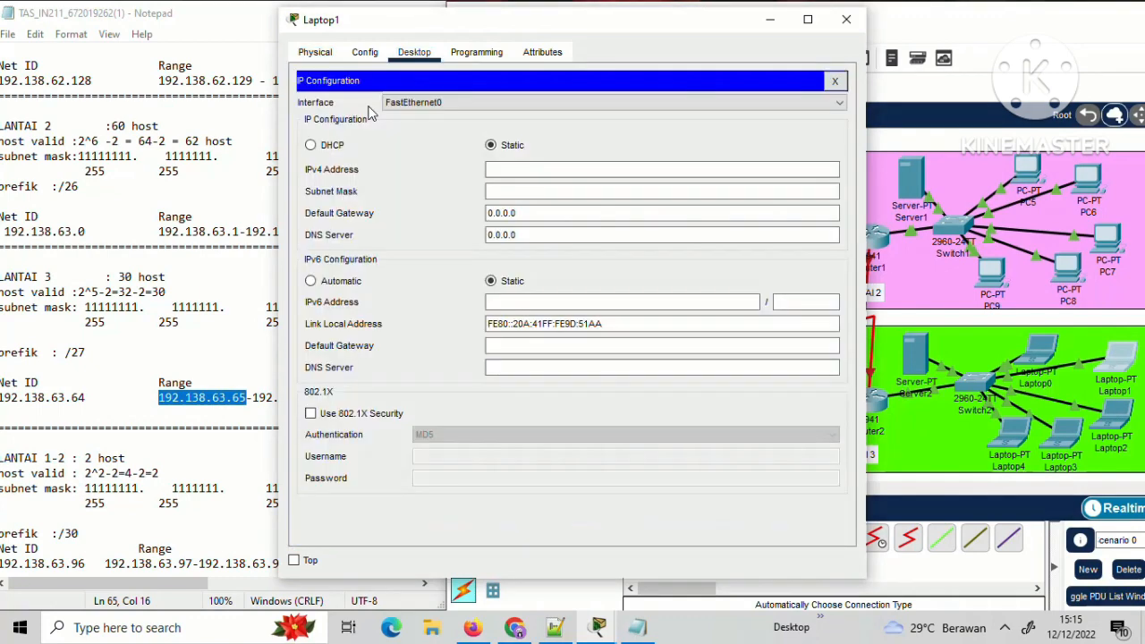
pyautogui.click(370, 108)
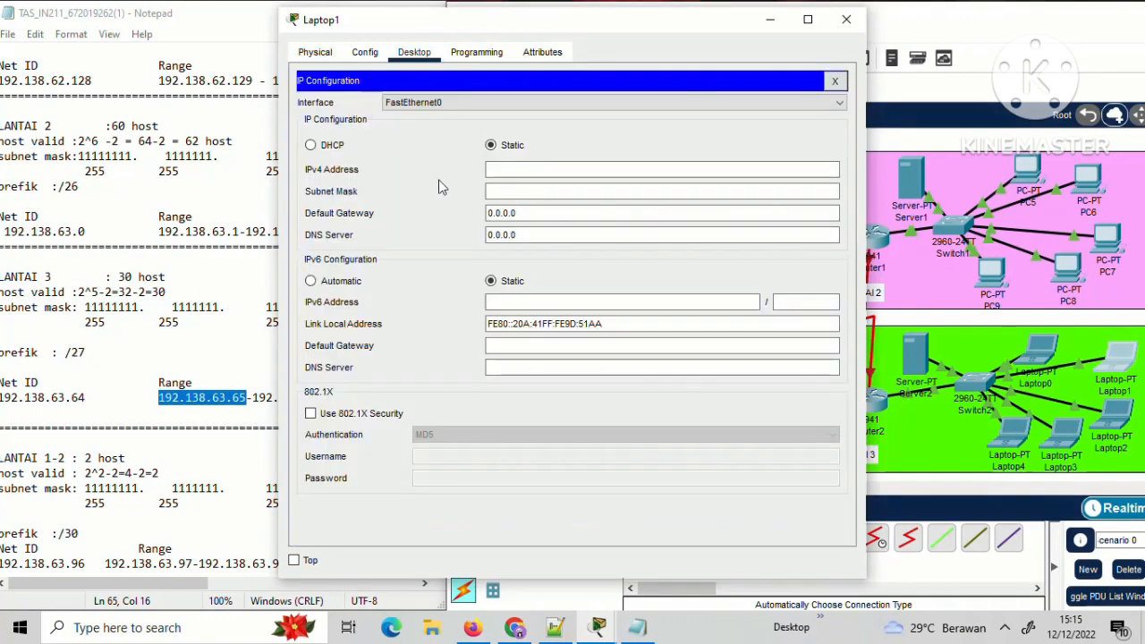
pyautogui.click(334, 147)
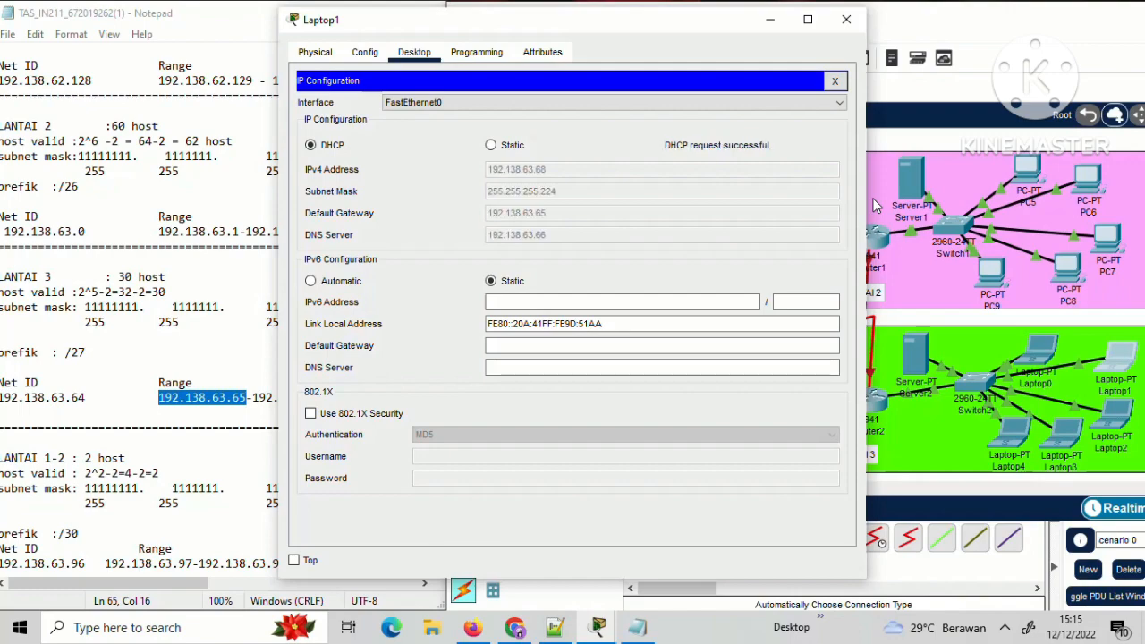
pyautogui.click(841, 27)
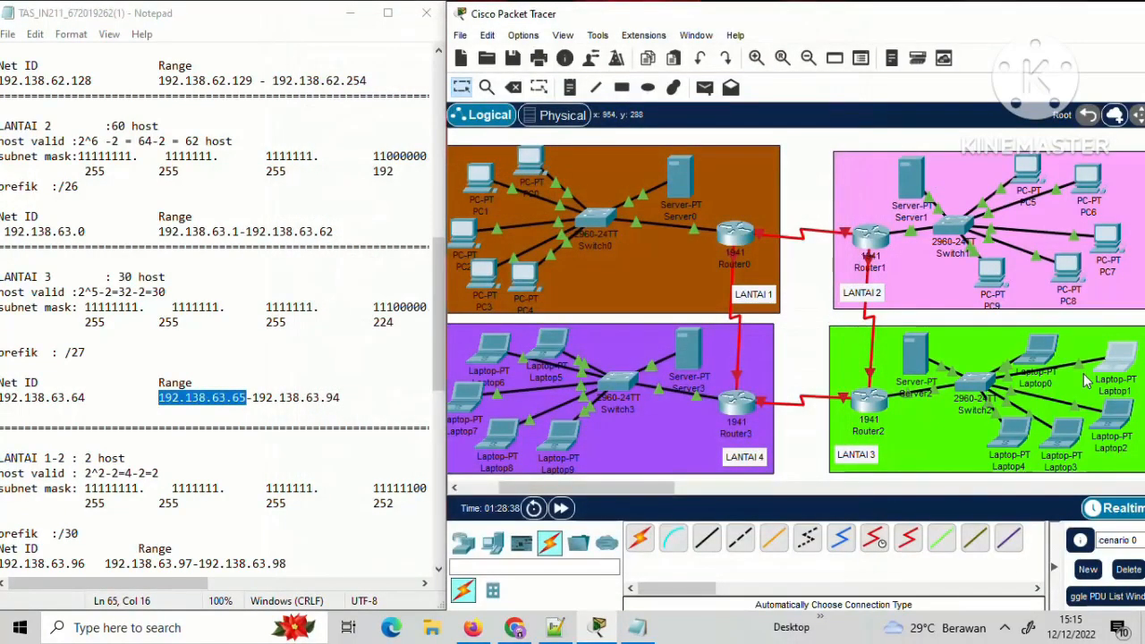
# Set Laptop2 on LANTAI 3 to obtain its IPv4 configuration through DHCP and close its window.
pyautogui.click(1114, 416)
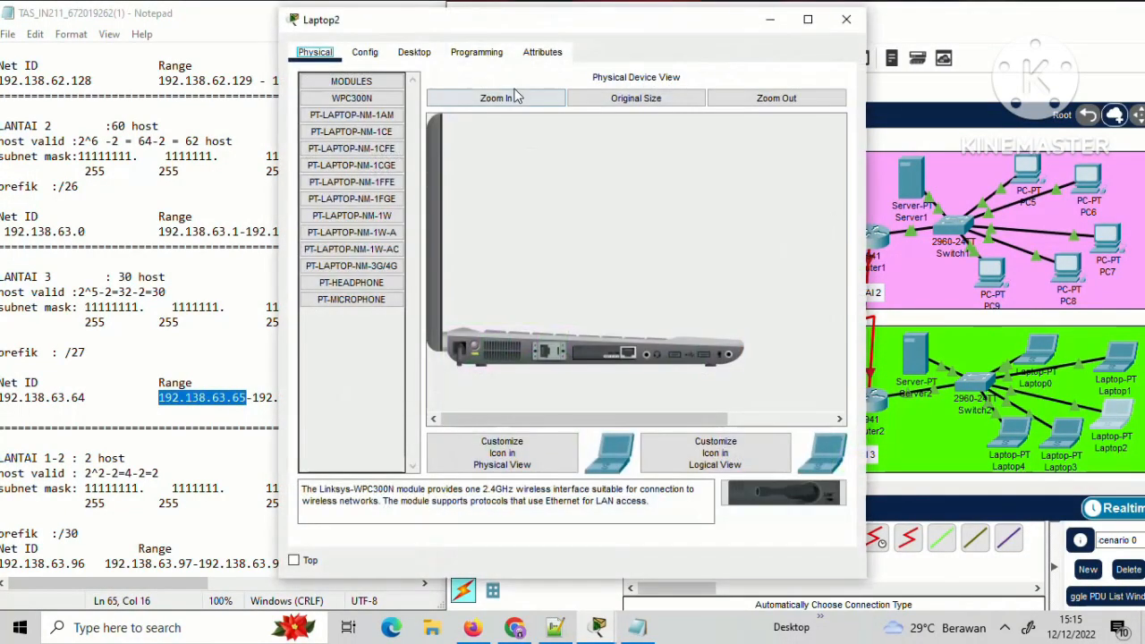
pyautogui.click(417, 52)
pyautogui.click(380, 127)
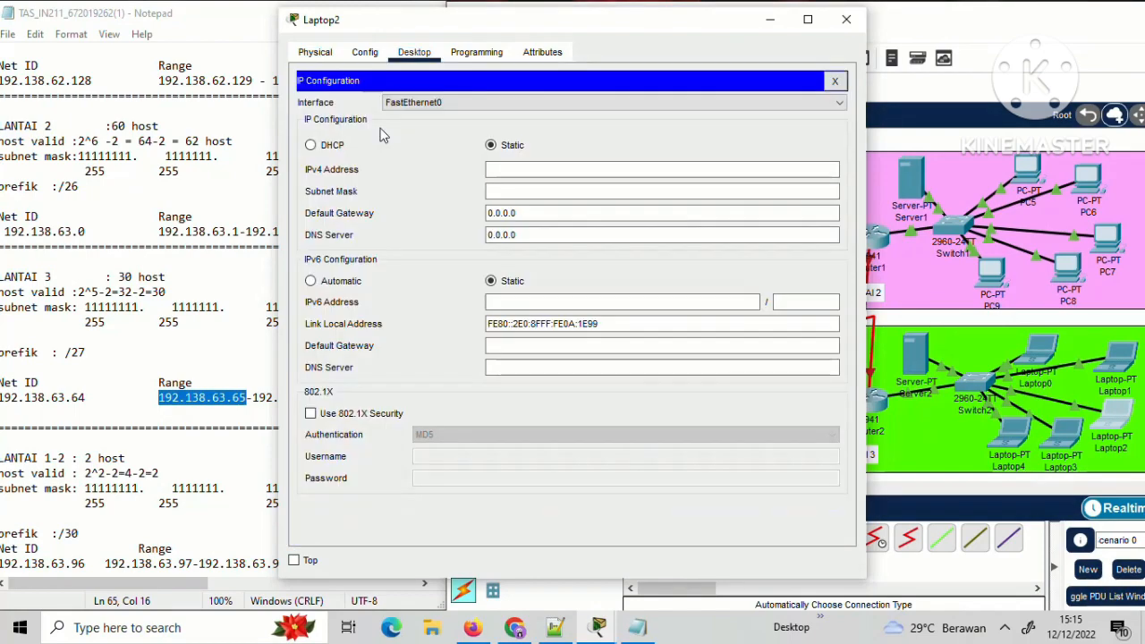
pyautogui.click(337, 148)
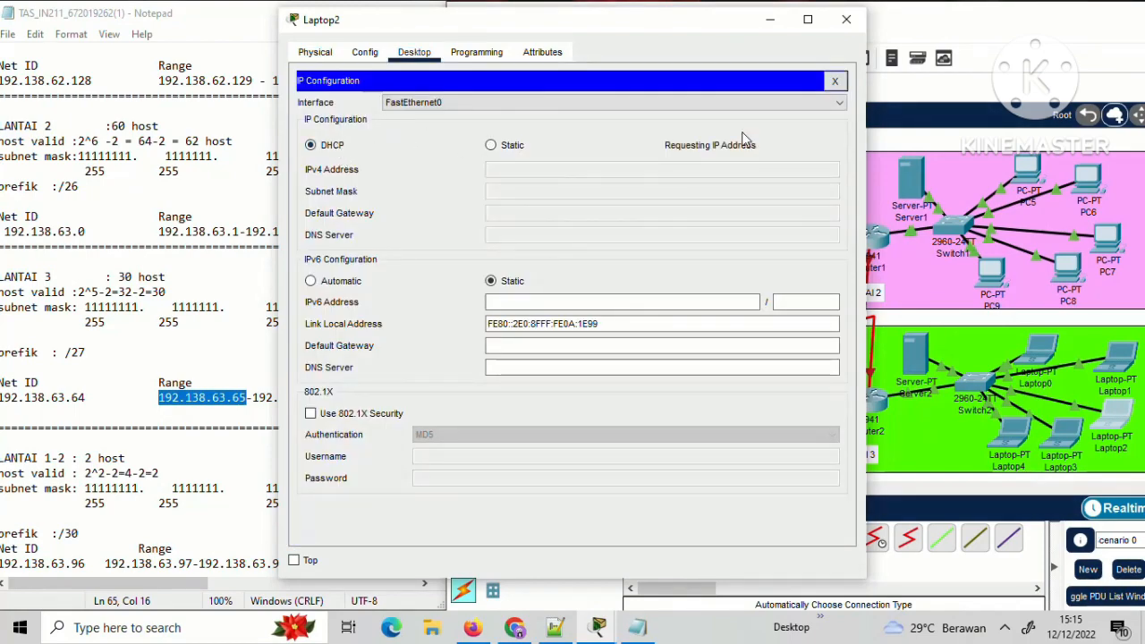
pyautogui.click(846, 19)
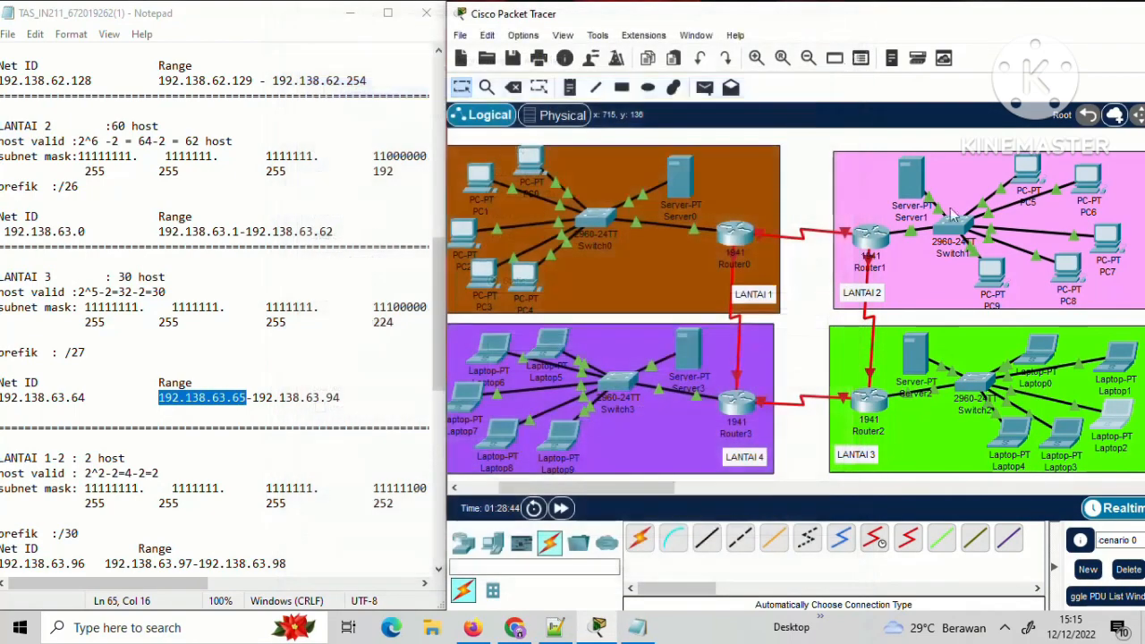
# Set Laptop3 on LANTAI 3 to obtain its IPv4 configuration through DHCP and close its window.
pyautogui.click(1062, 435)
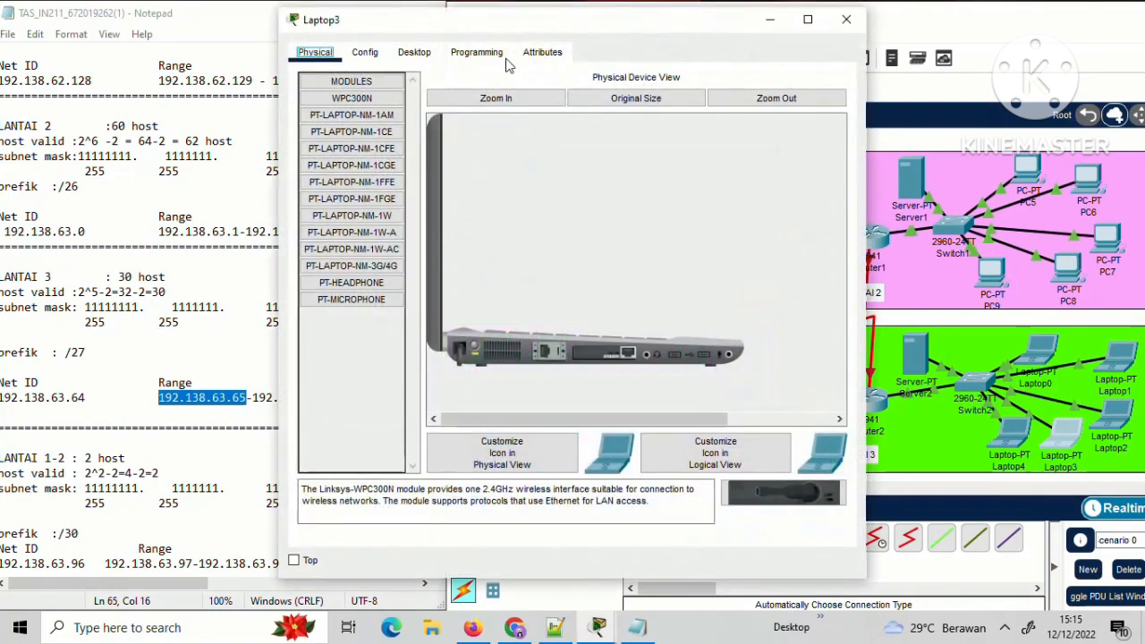
pyautogui.click(414, 52)
pyautogui.click(348, 112)
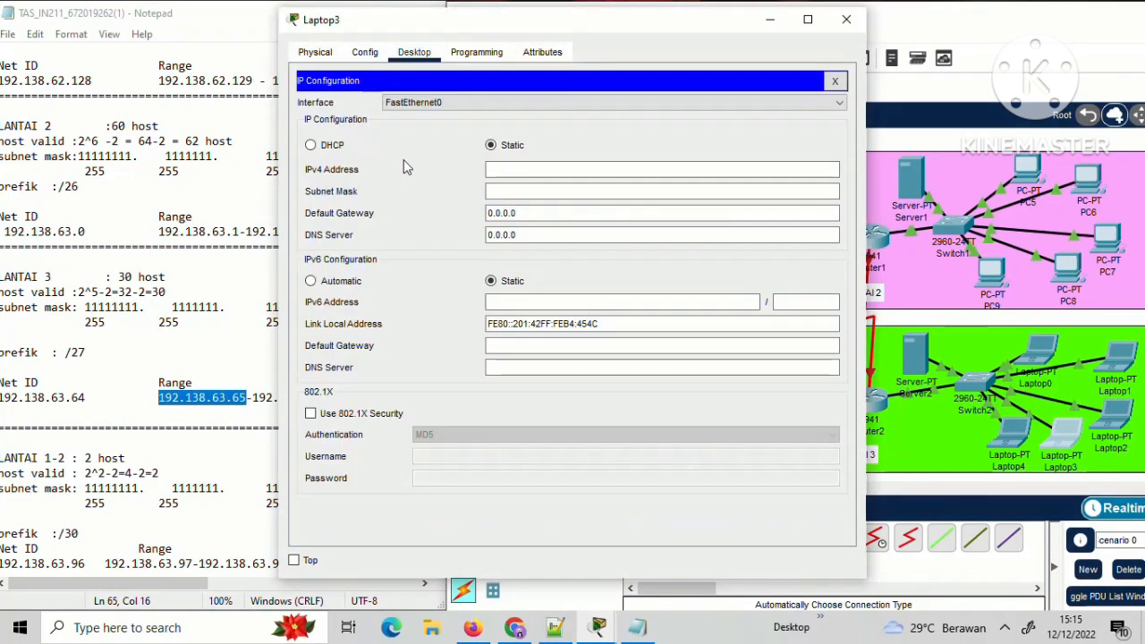
pyautogui.click(312, 145)
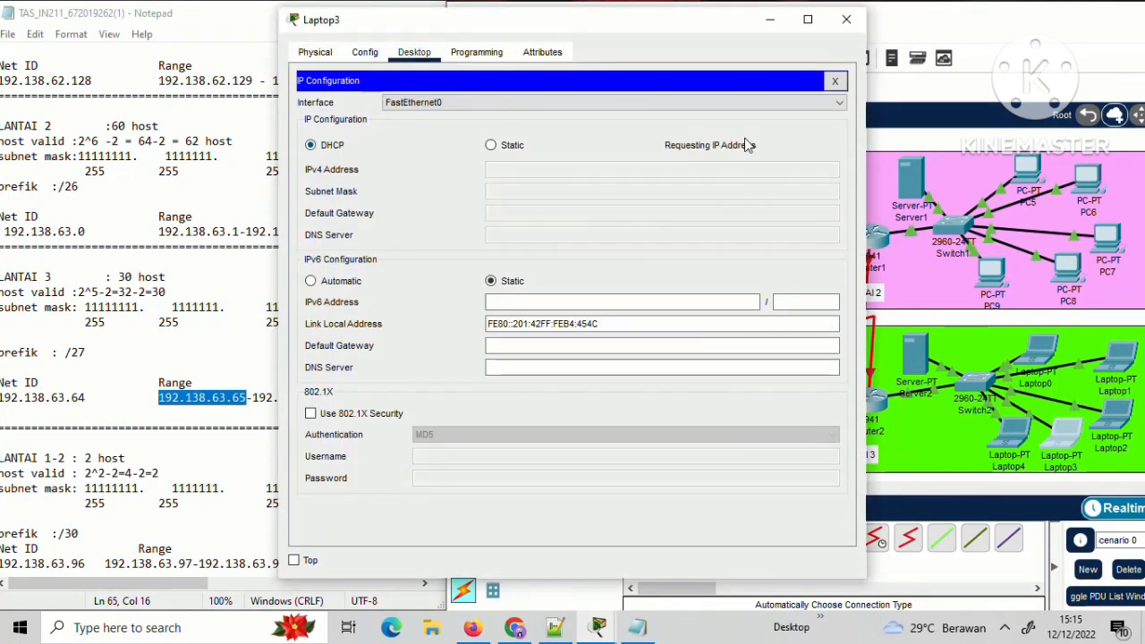
pyautogui.click(846, 20)
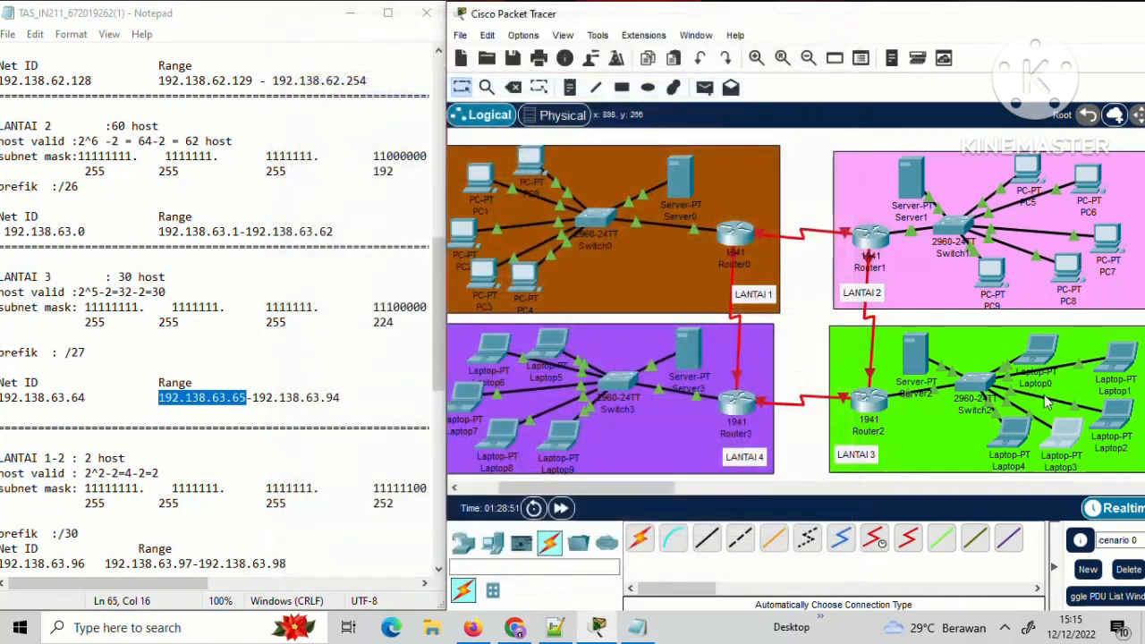
# Set Laptop4 on LANTAI 3 to obtain its IPv4 configuration through DHCP and close its window.
pyautogui.click(1014, 438)
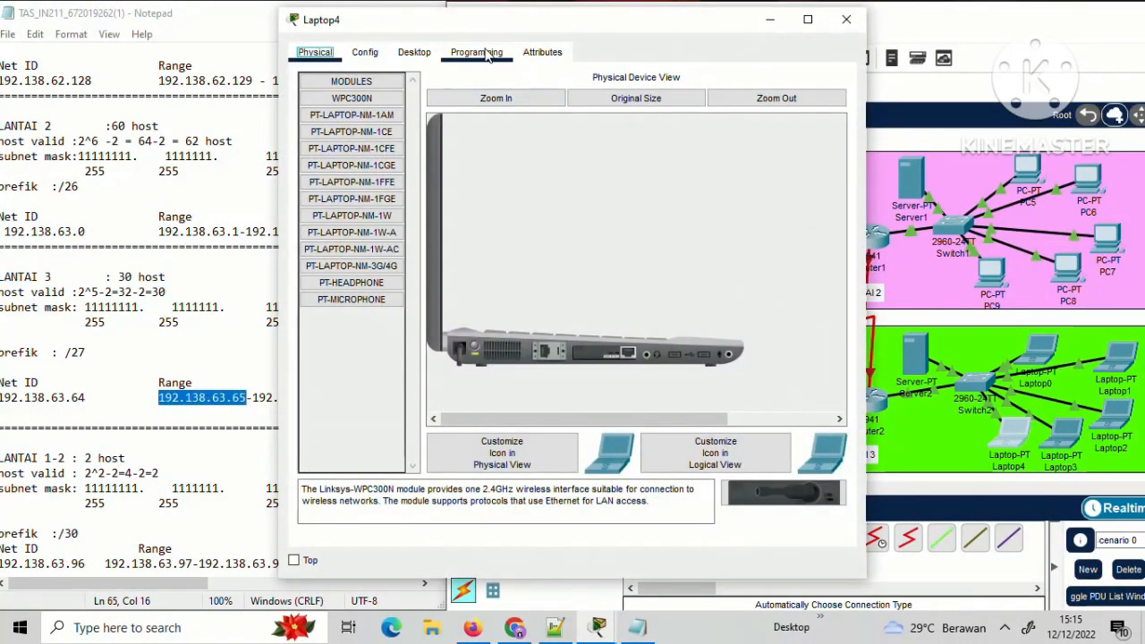
pyautogui.click(414, 52)
pyautogui.click(372, 104)
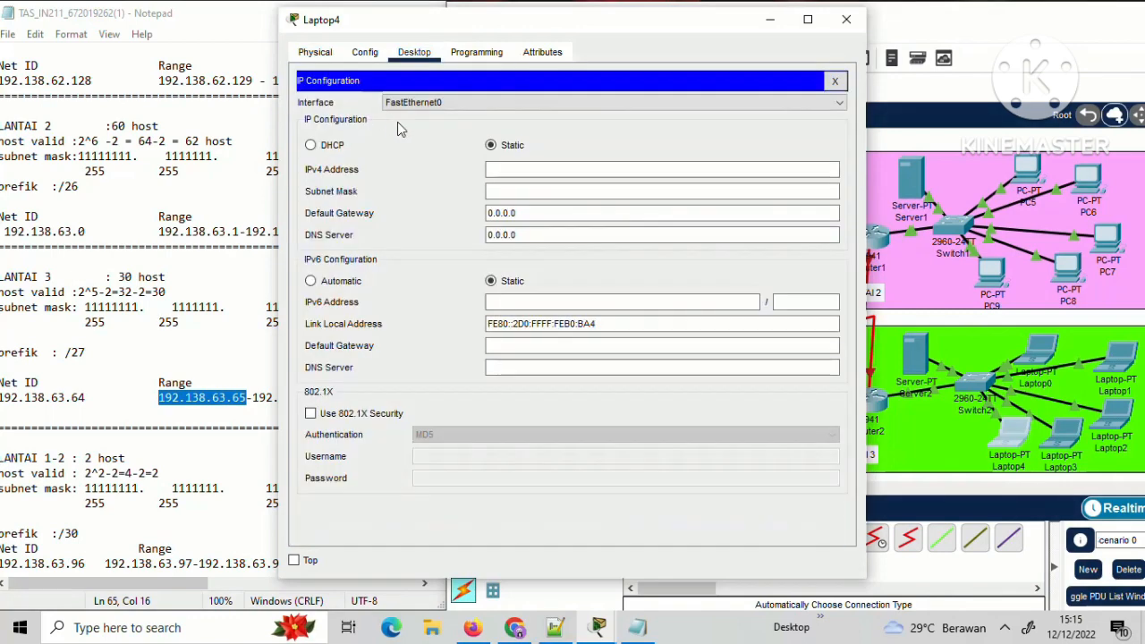
pyautogui.click(337, 146)
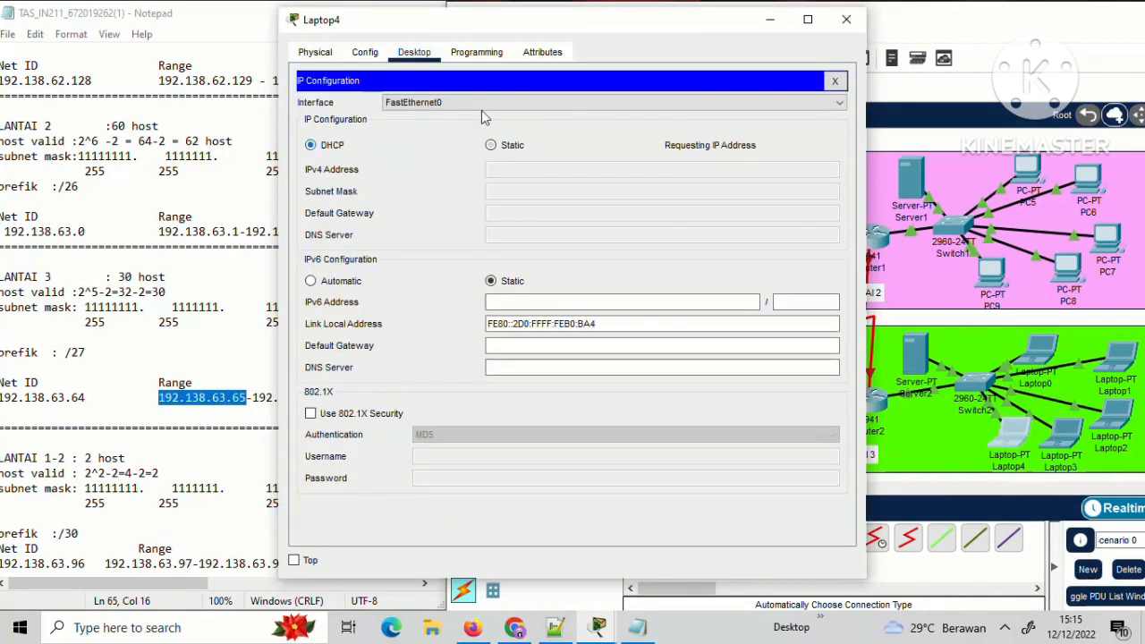
pyautogui.click(854, 30)
pyautogui.click(847, 19)
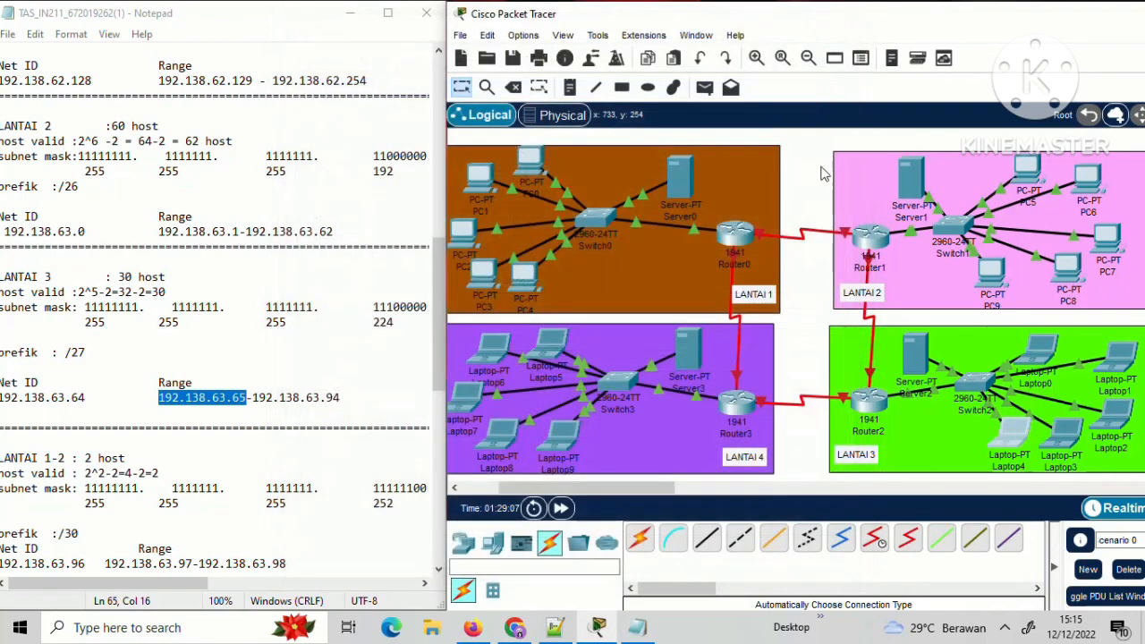
# Look up the LANTAI 4 address range in the Notepad plan and set Server3's static IPv4 address to 192.138.62.130.
pyautogui.click(689, 358)
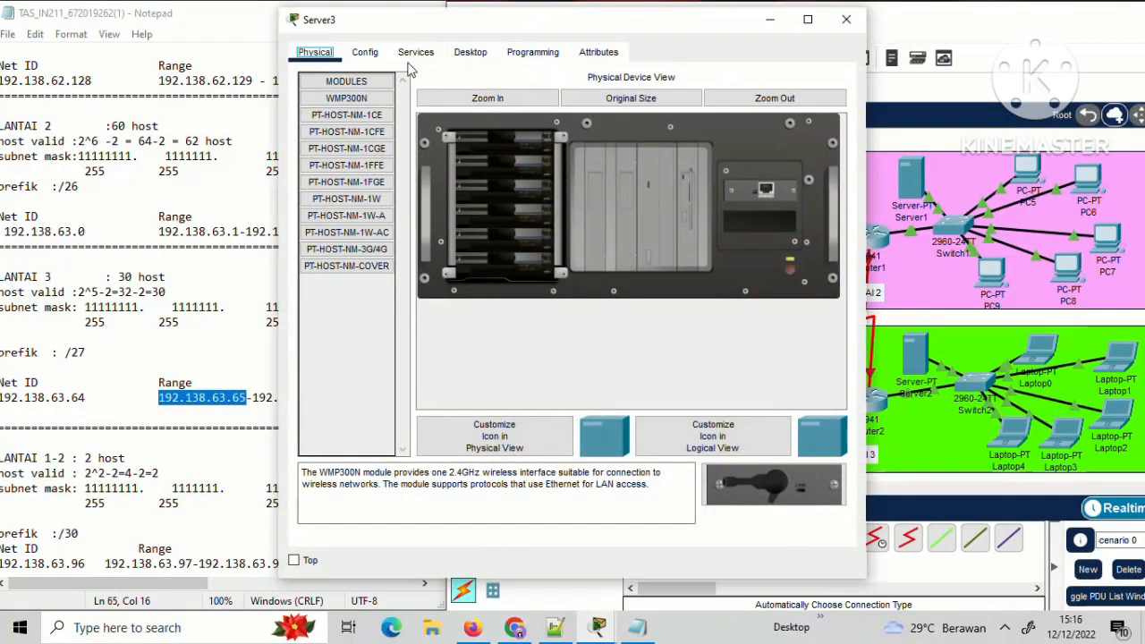
pyautogui.click(471, 52)
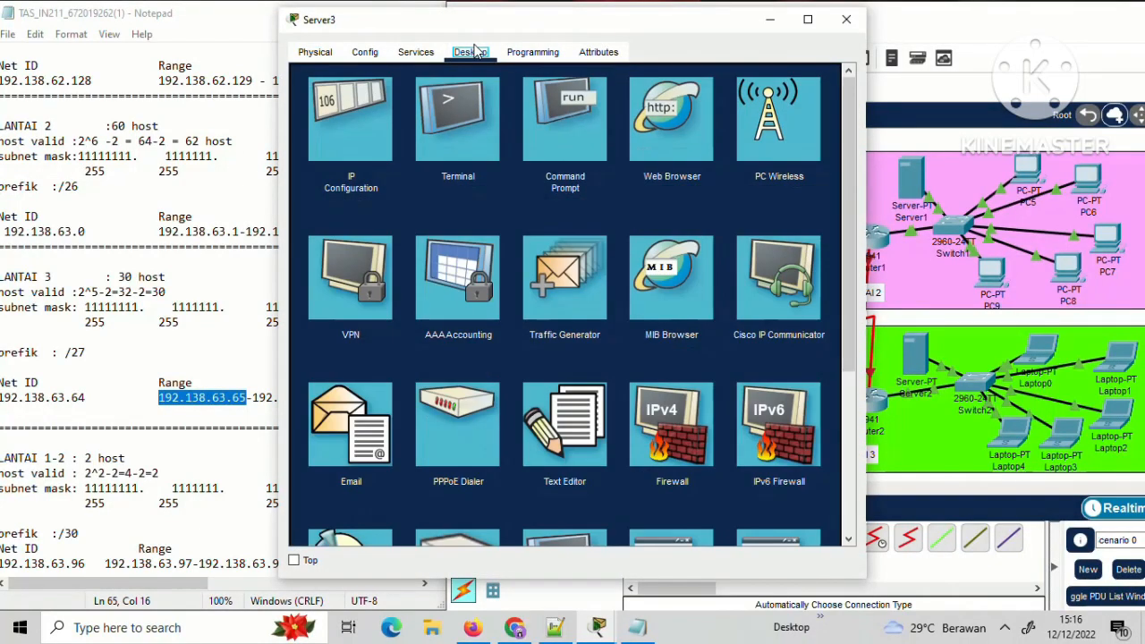
pyautogui.click(362, 98)
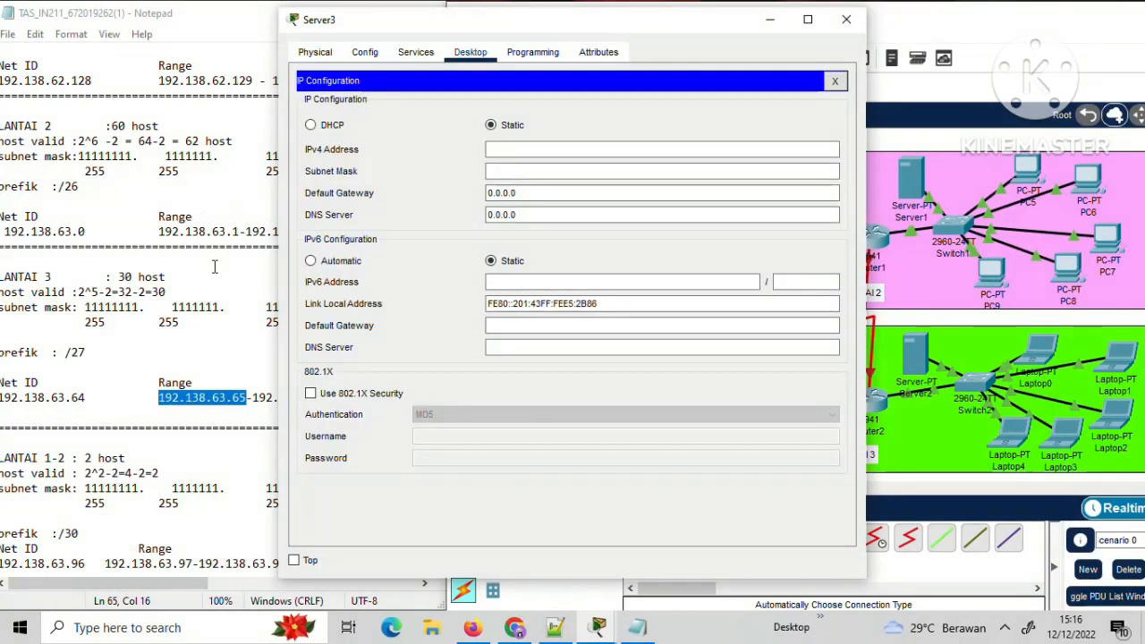
pyautogui.click(214, 268)
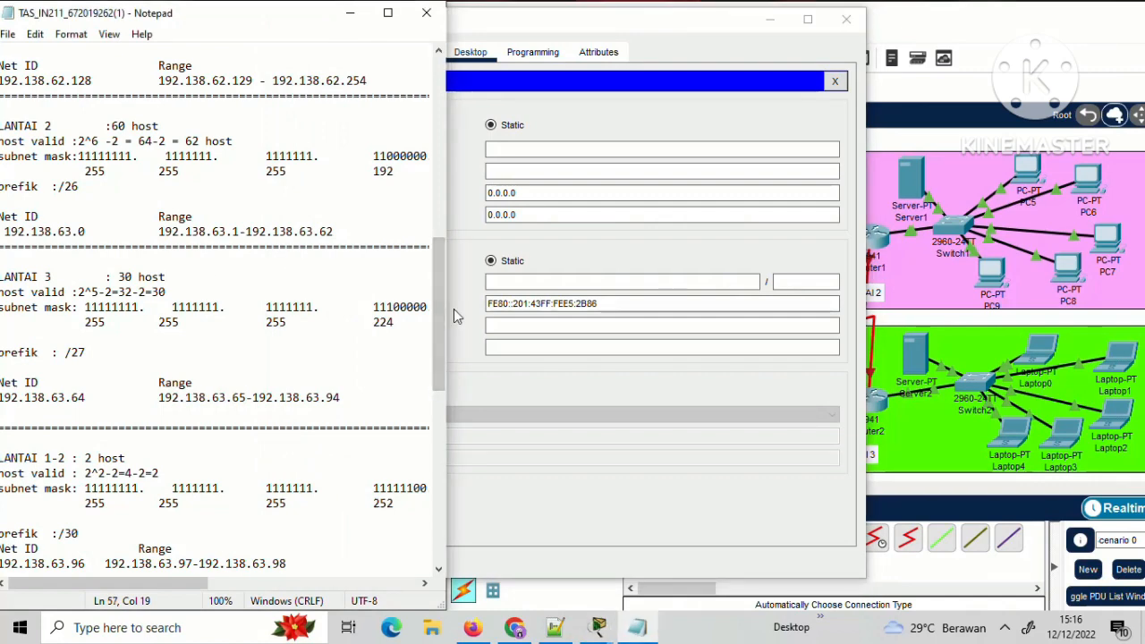
pyautogui.moveTo(437, 301)
pyautogui.mouseDown()
pyautogui.moveTo(439, 320)
pyautogui.moveTo(444, 285)
pyautogui.mouseUp()
pyautogui.moveTo(443, 283); pyautogui.dragTo(449, 191)
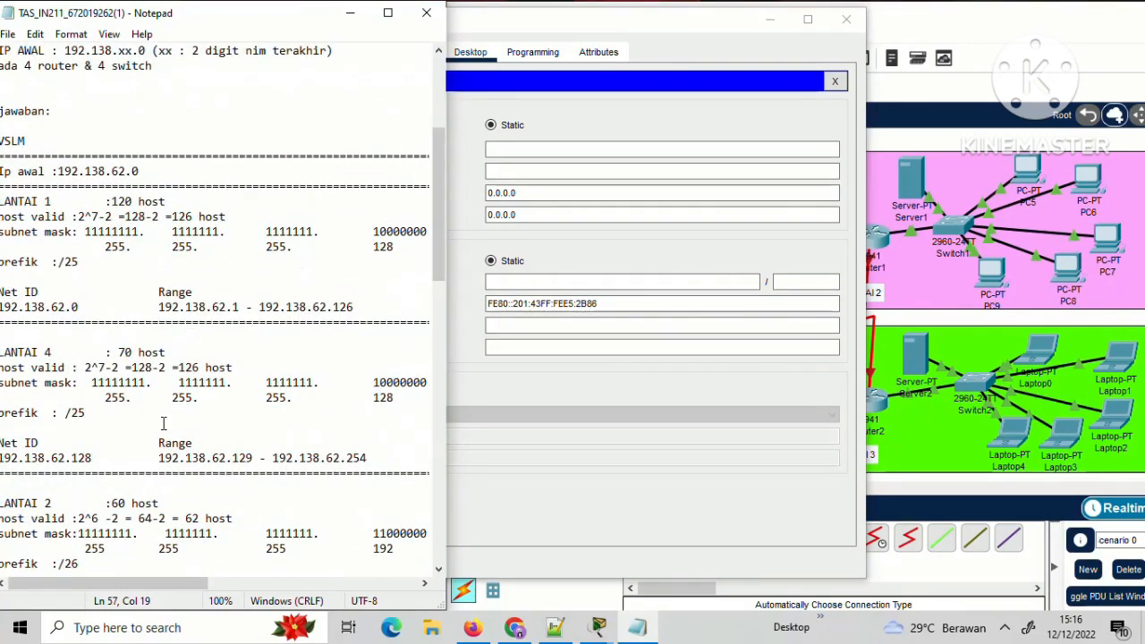
pyautogui.moveTo(254, 457); pyautogui.dragTo(159, 459)
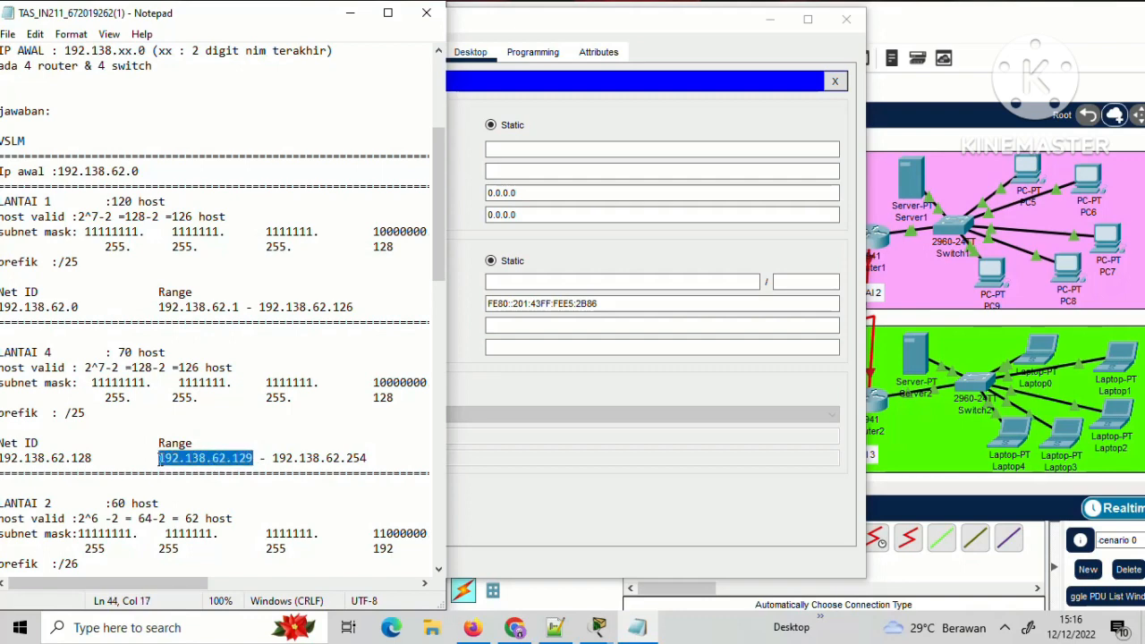
pyautogui.click(536, 149)
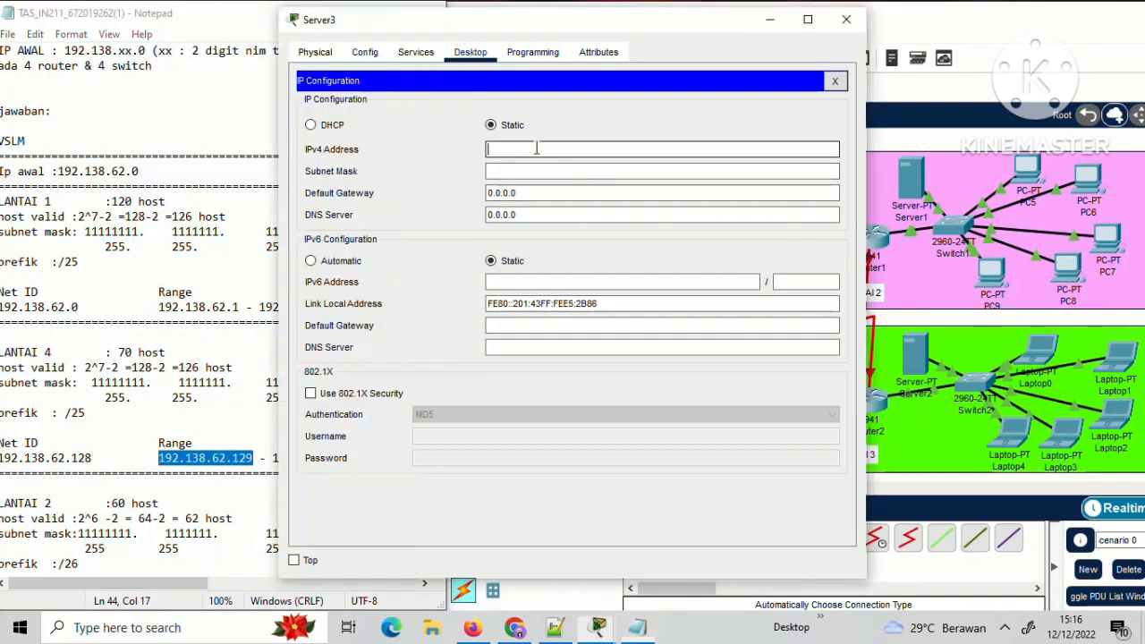
pyautogui.write('192.138.62.129')
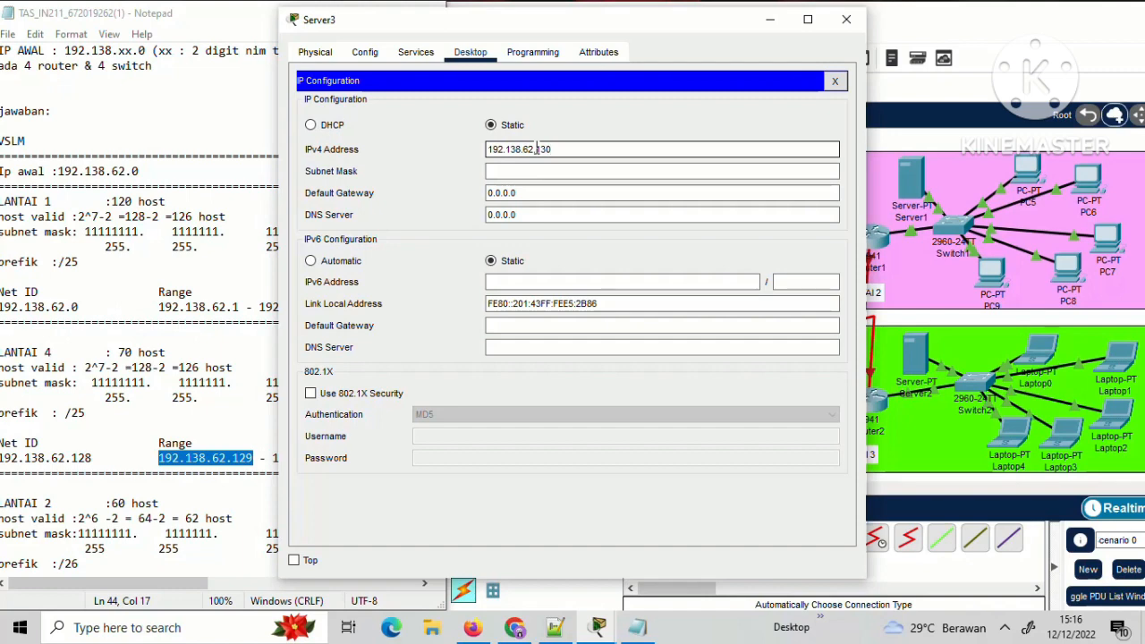
# Set Server3's subnet mask to 255.255.255.128 and its default gateway to 192.138.62.129.
pyautogui.click(544, 171)
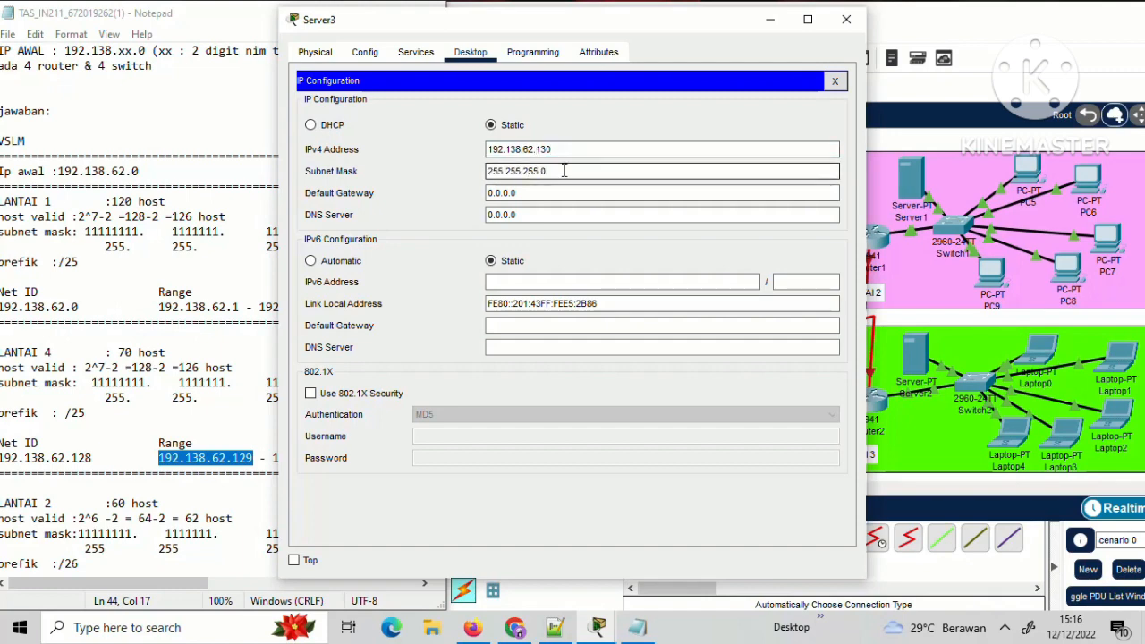
pyautogui.press('BackSpace')
pyautogui.press('BackSpace')
pyautogui.click(545, 188)
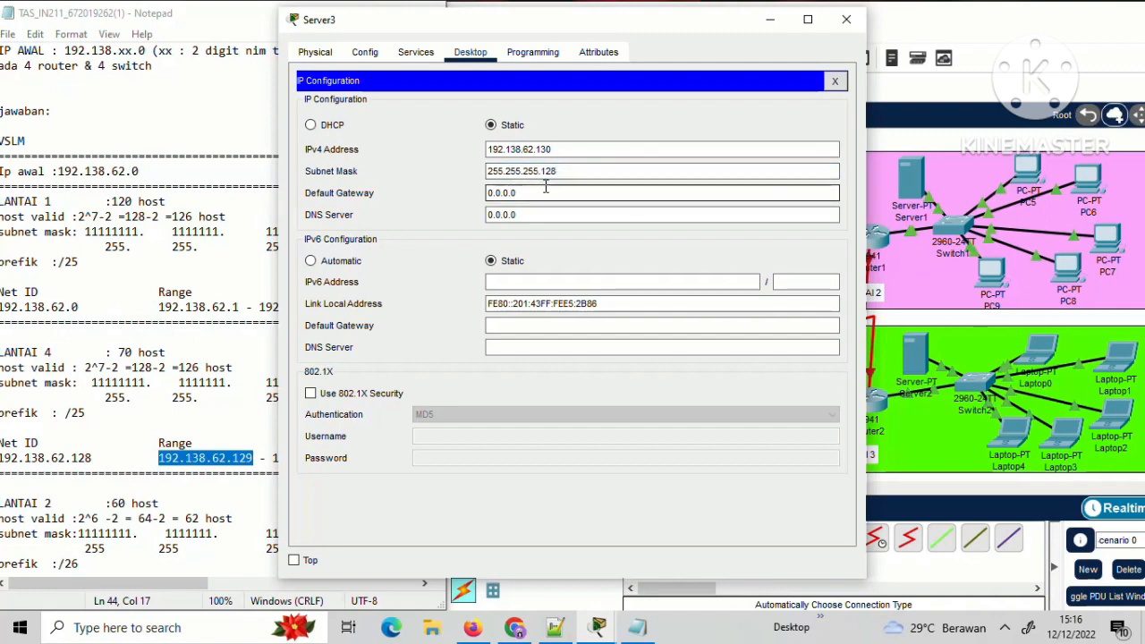
pyautogui.press('BackSpace')
pyautogui.write('192.138.62.129')
pyautogui.click(593, 213)
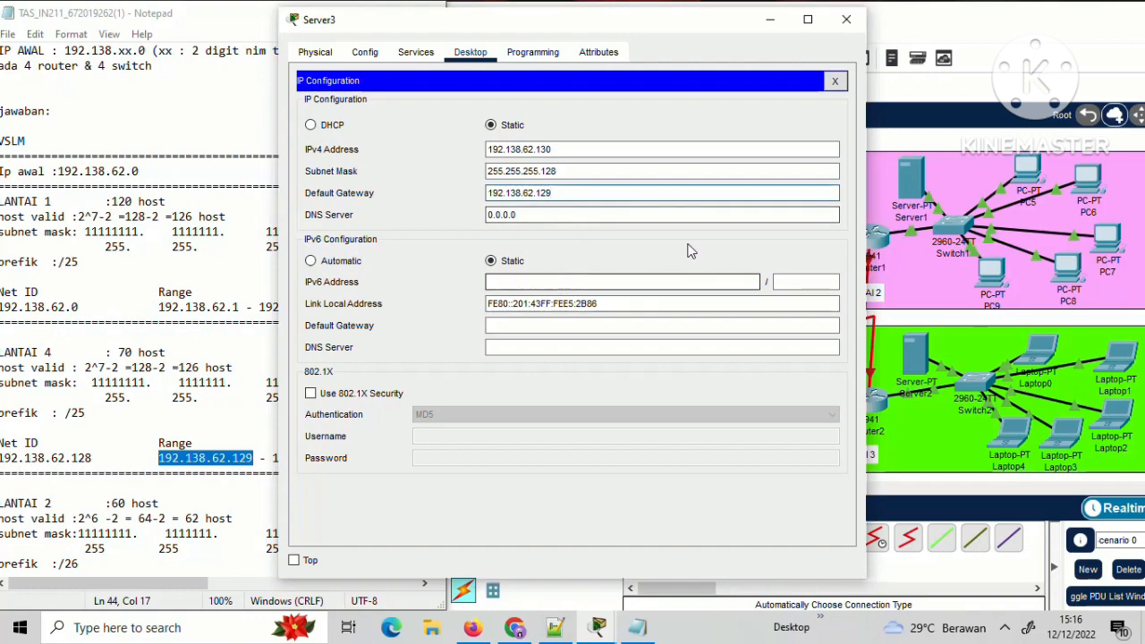
# Set Server3's DHCP serverPool to gateway 192.138.62.129, DNS server 192.138.62.130 and start IP address 192.138.62.131.
pyautogui.click(416, 52)
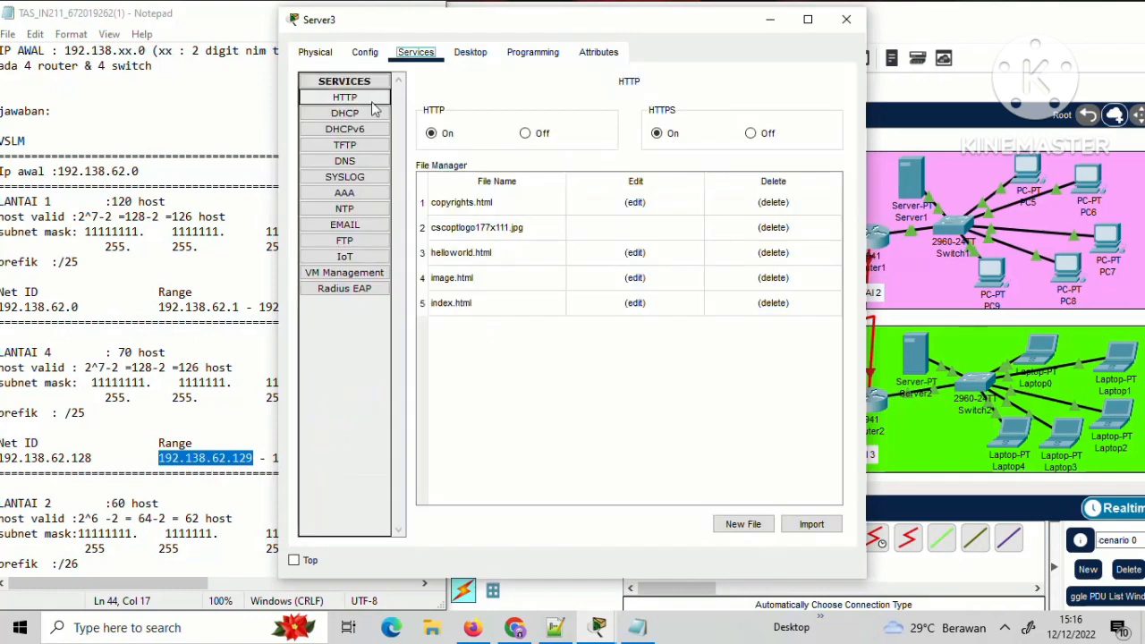
pyautogui.click(346, 113)
pyautogui.click(668, 157)
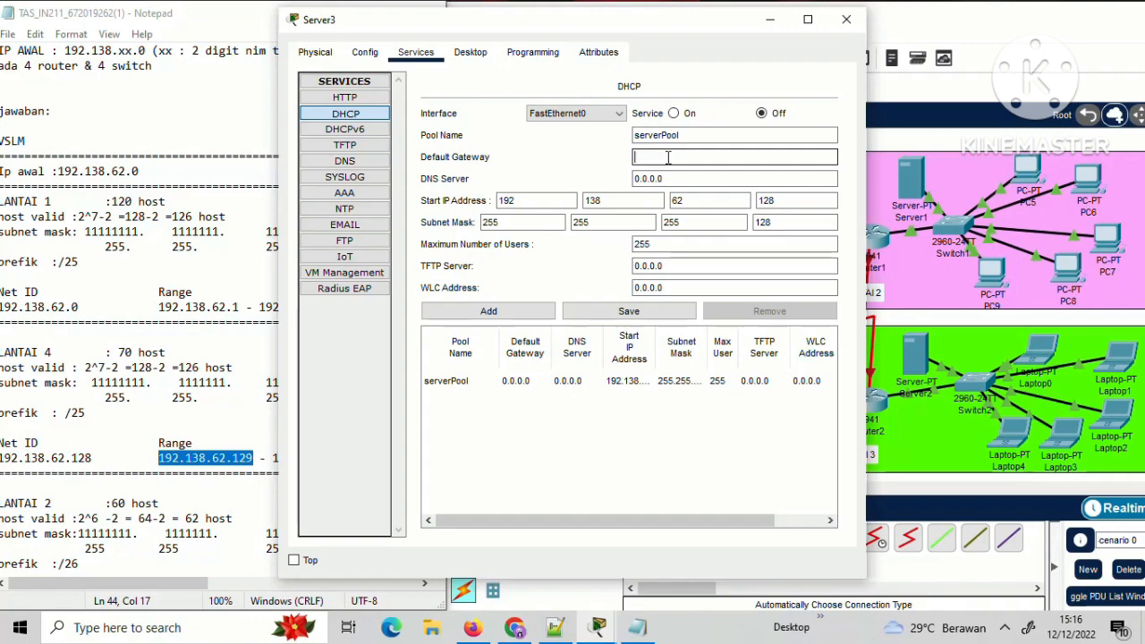
pyautogui.write('192.138.62.129')
pyautogui.click(704, 176)
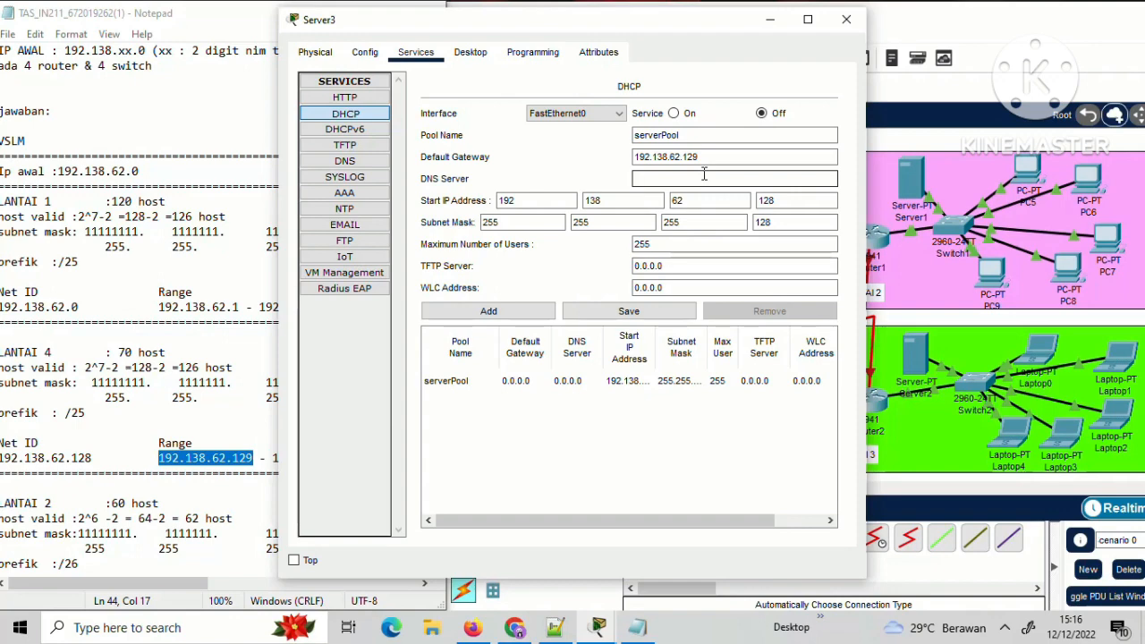
pyautogui.write('192.138.62.129')
pyautogui.write('0')
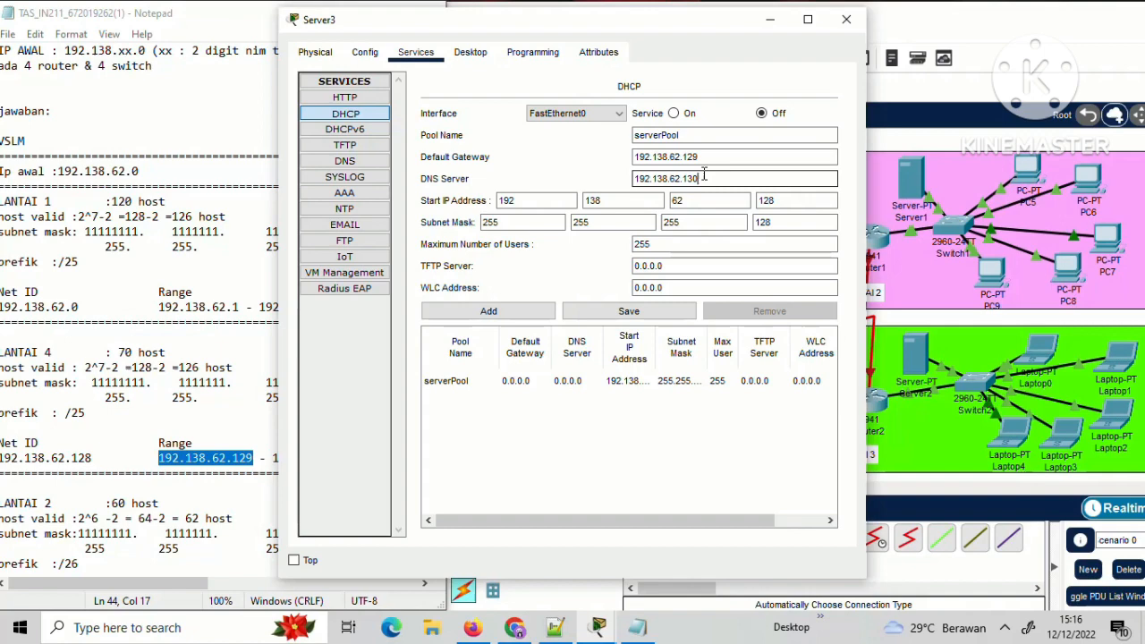
pyautogui.click(783, 198)
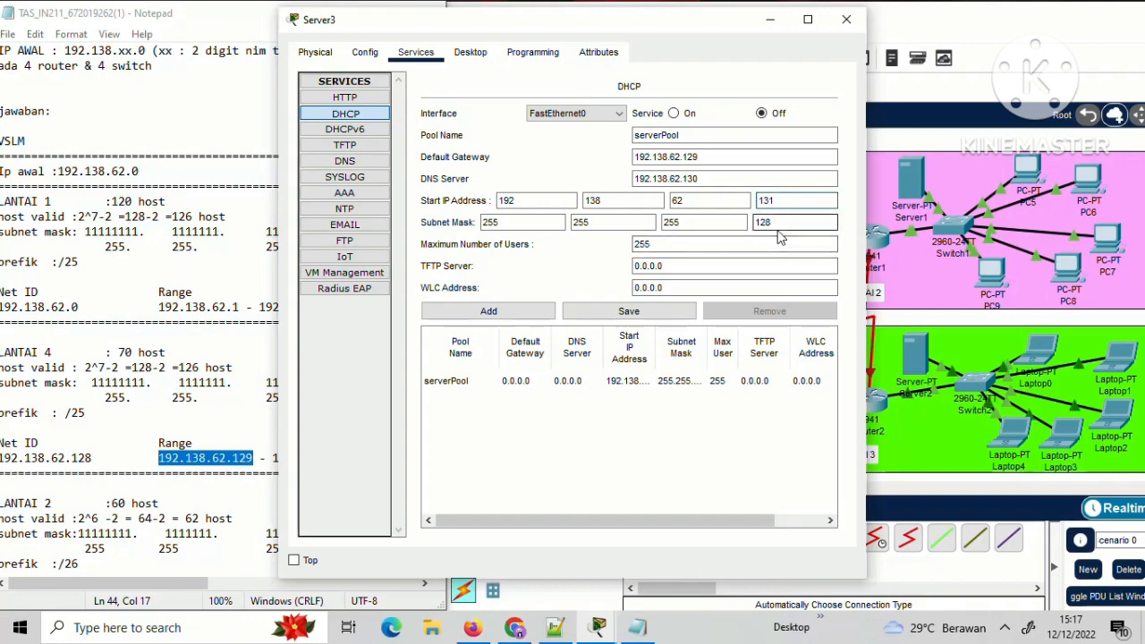
# Set the maximum number of users in Server3's serverPool to 125, save the pool, turn the DHCP service on and close the server's window.
pyautogui.doubleClick(641, 243)
pyautogui.write('125')
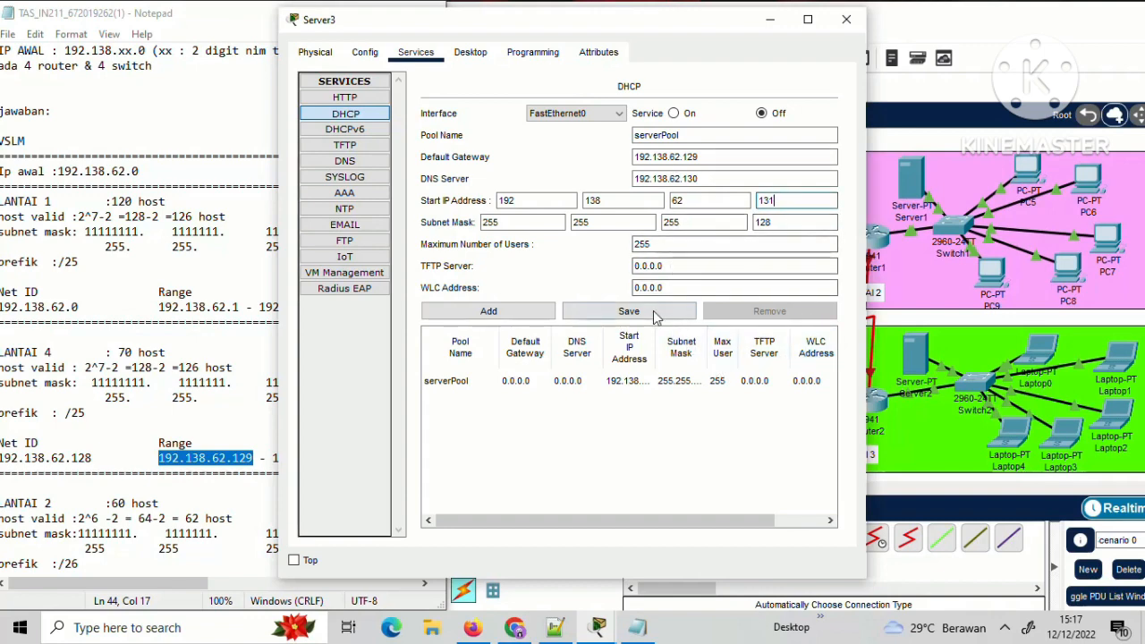
pyautogui.click(654, 313)
pyautogui.click(683, 105)
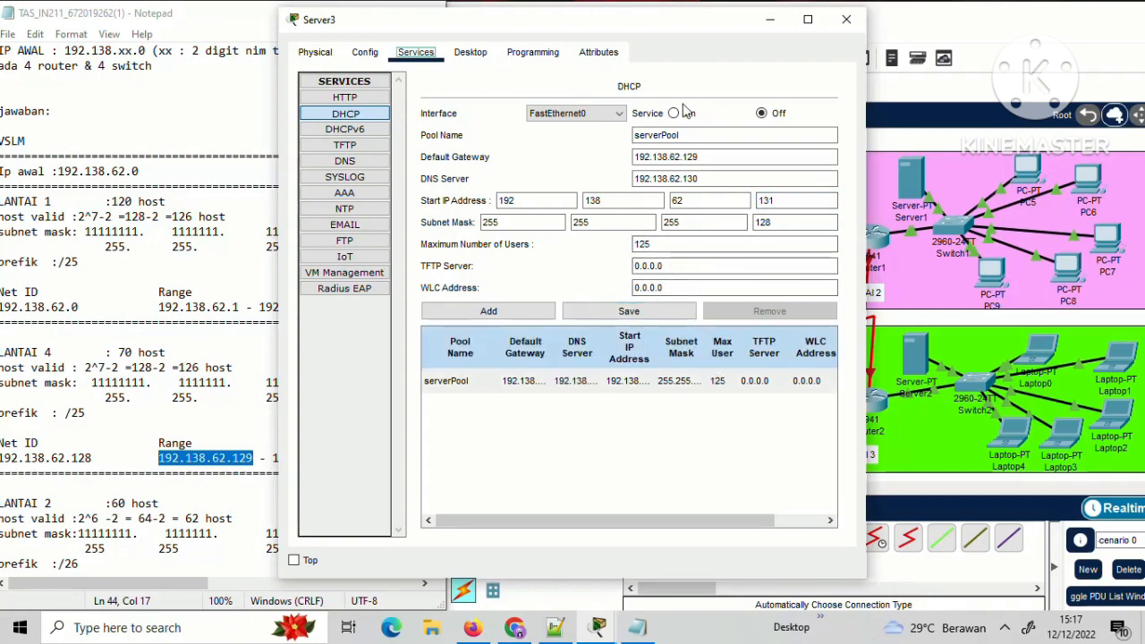
pyautogui.click(673, 322)
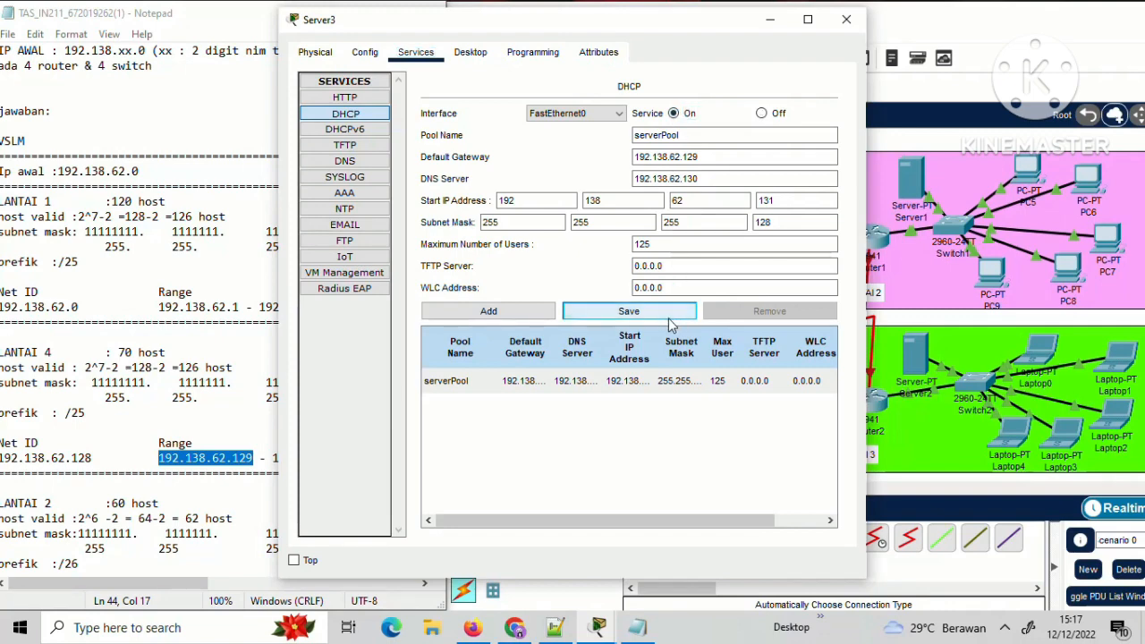
pyautogui.click(846, 20)
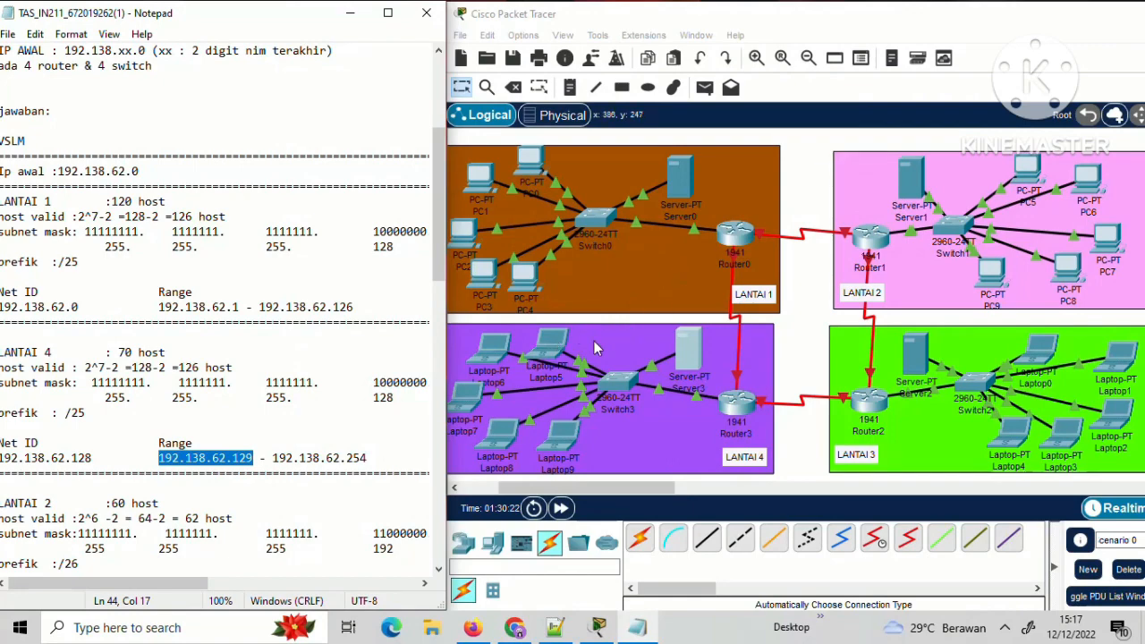
# Set Laptop5 on LANTAI 4 to obtain its IPv4 configuration through DHCP and close its window.
pyautogui.click(552, 349)
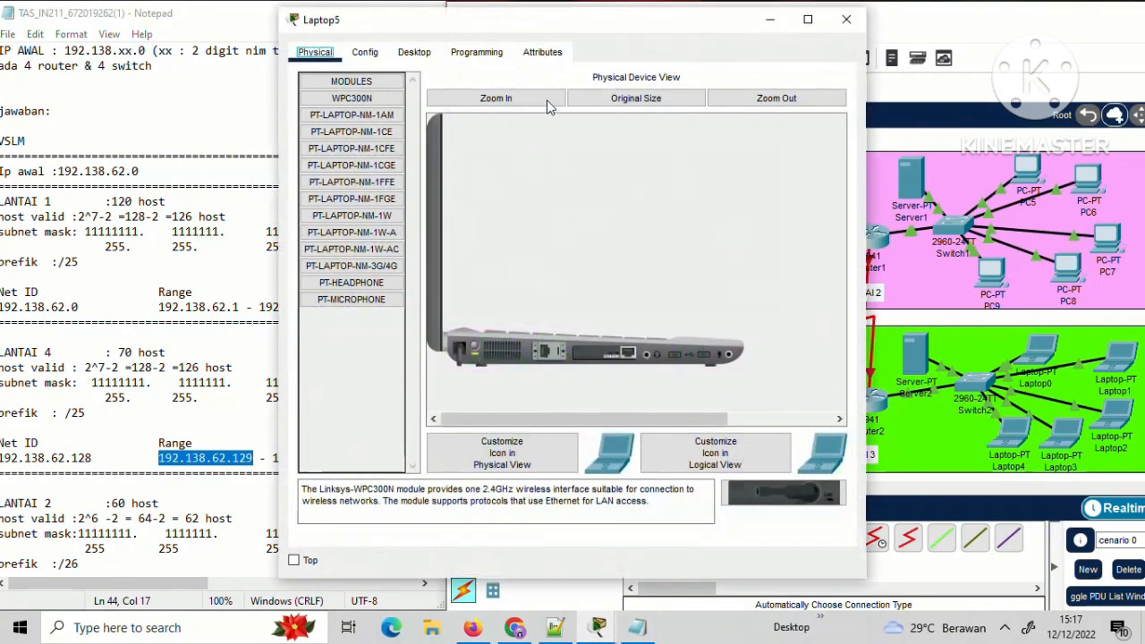
pyautogui.click(415, 52)
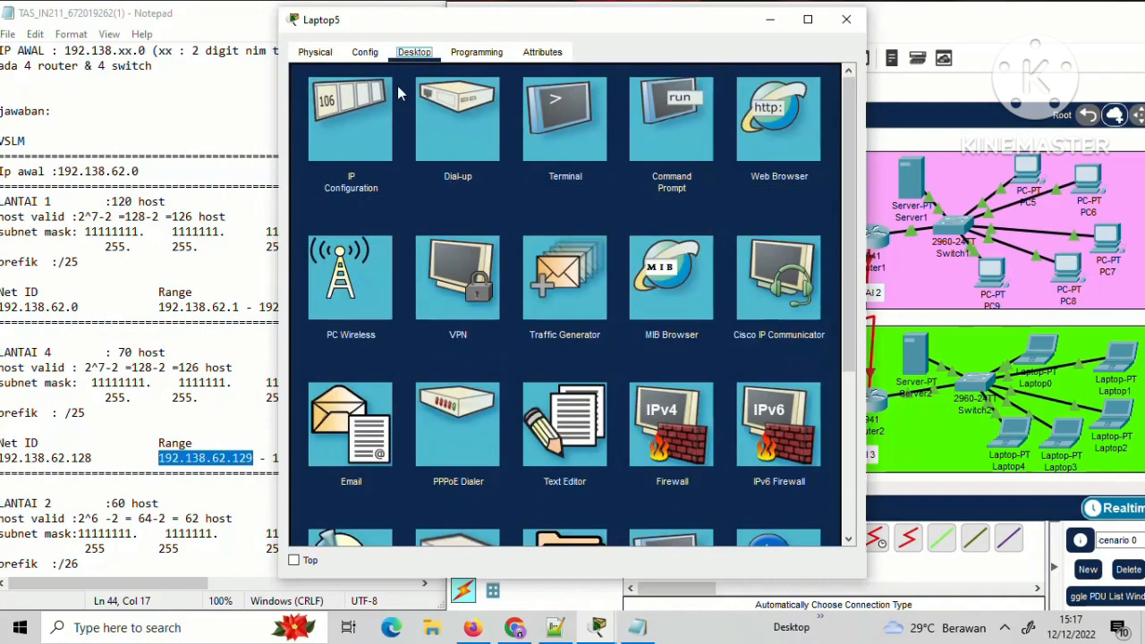
pyautogui.click(372, 113)
pyautogui.click(311, 145)
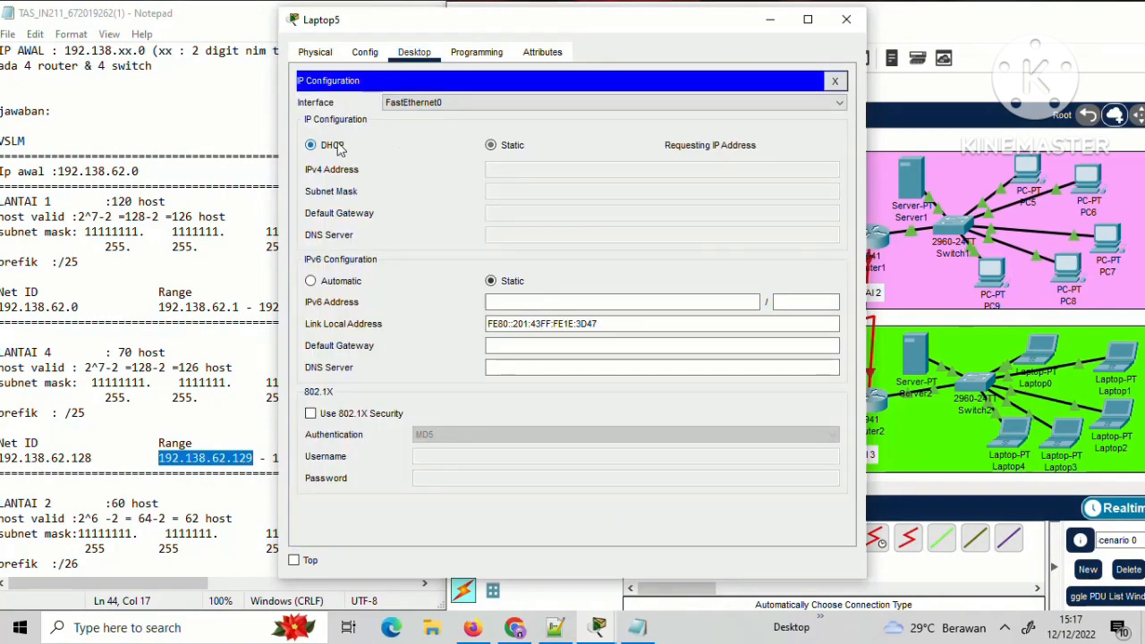
pyautogui.click(846, 19)
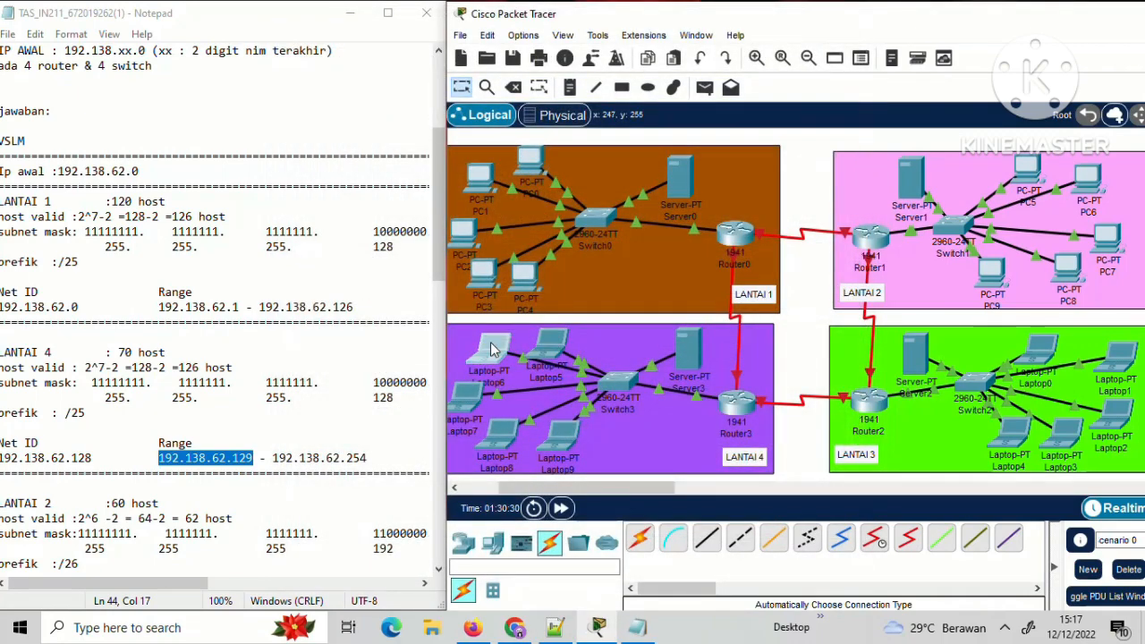
# Set Laptop6 on LANTAI 4 to obtain its IPv4 configuration through DHCP and close its window.
pyautogui.click(492, 349)
pyautogui.click(412, 51)
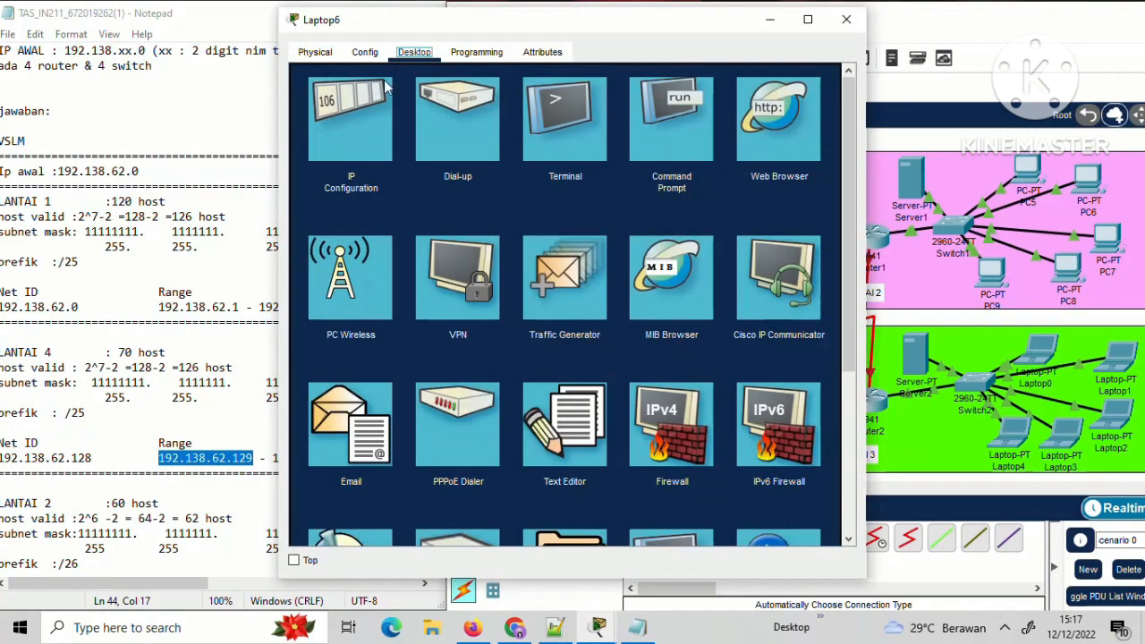
pyautogui.click(372, 110)
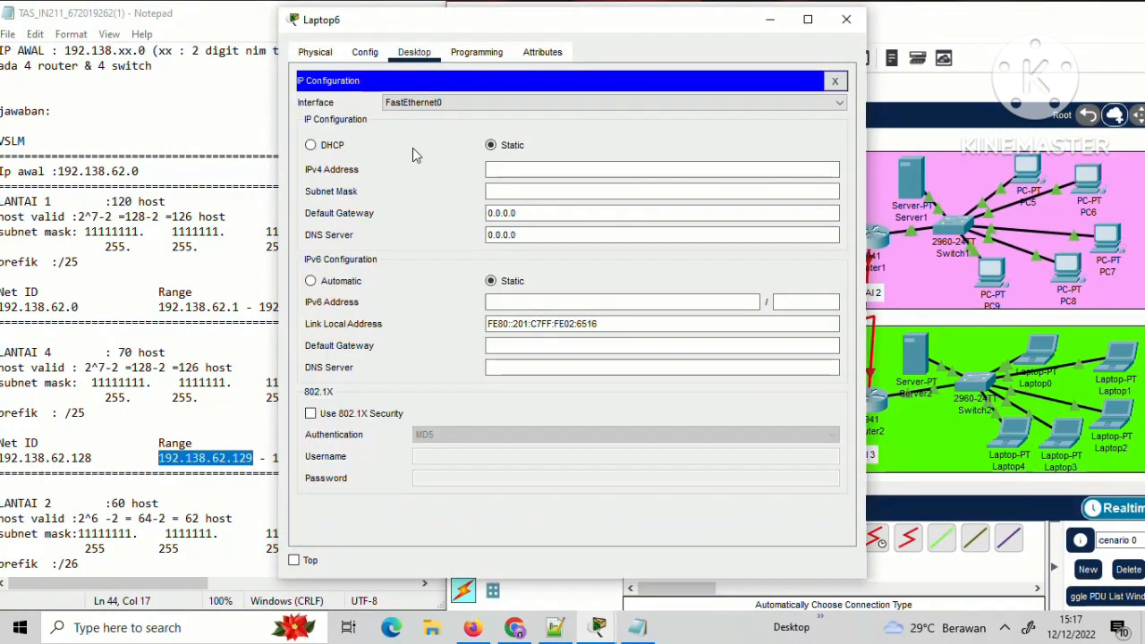
pyautogui.click(346, 145)
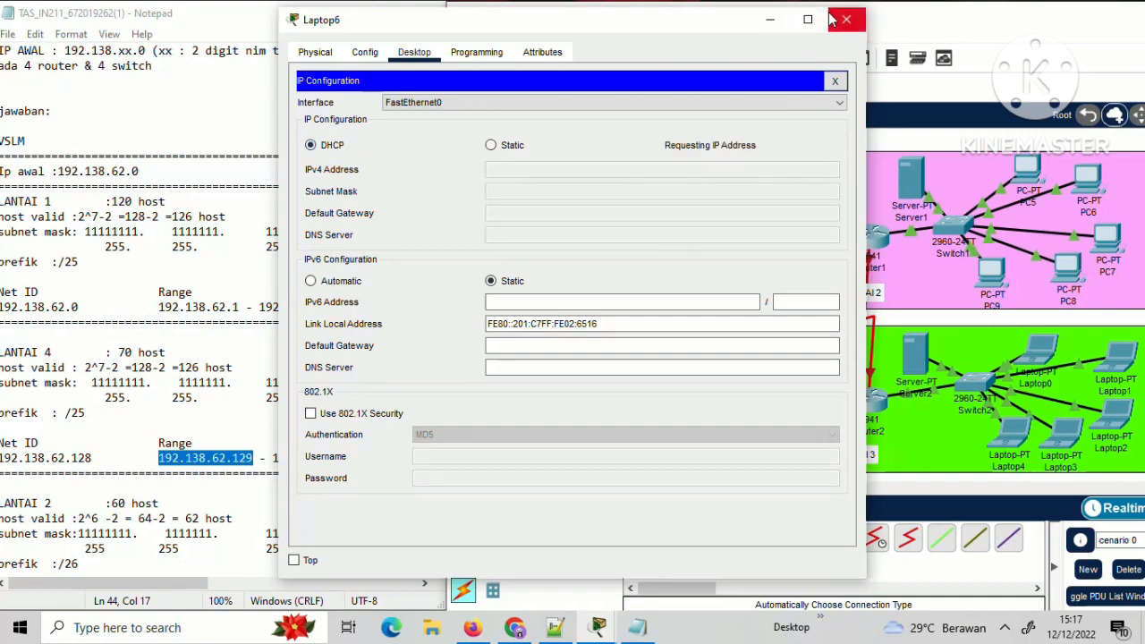
pyautogui.click(834, 19)
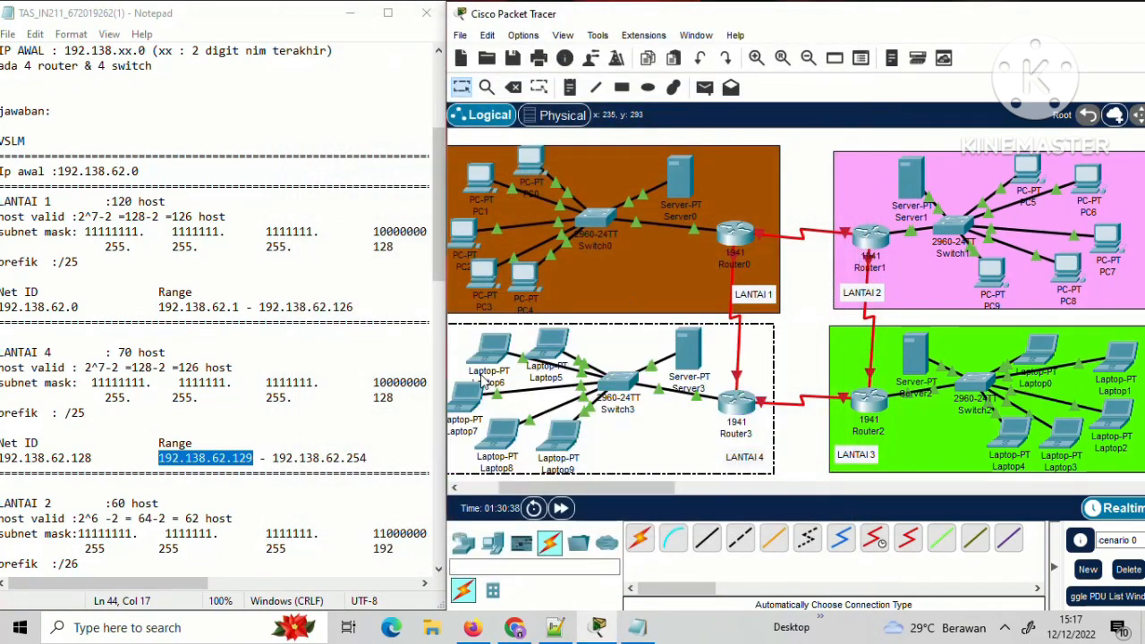
# Set Laptop7 on LANTAI 4 to obtain its IPv4 configuration through DHCP and close its window.
pyautogui.click(465, 409)
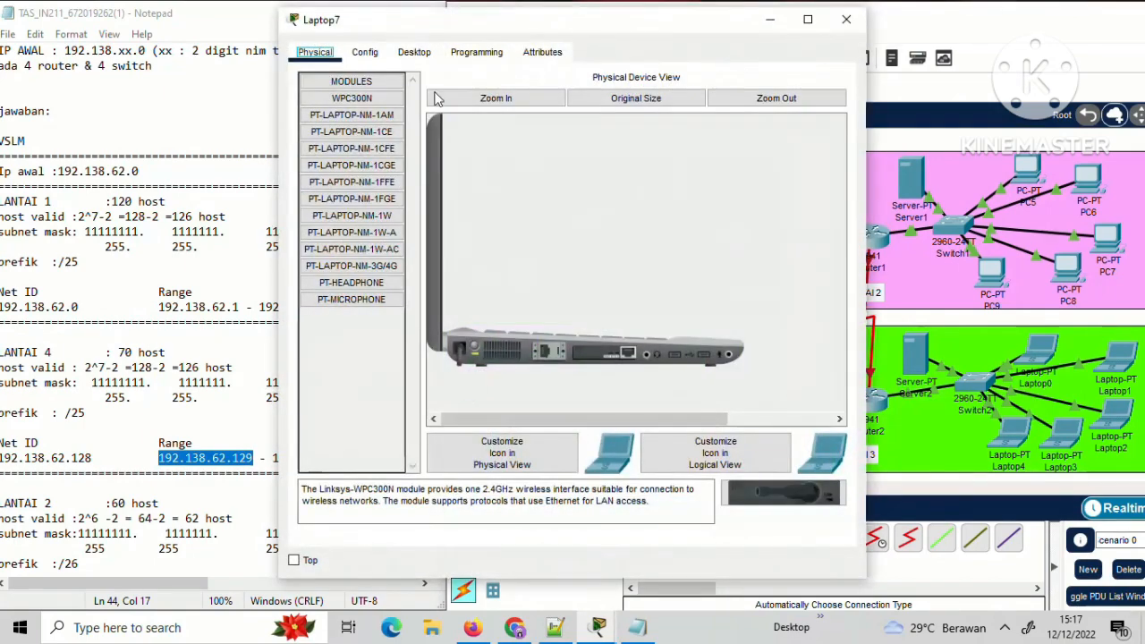
pyautogui.click(412, 51)
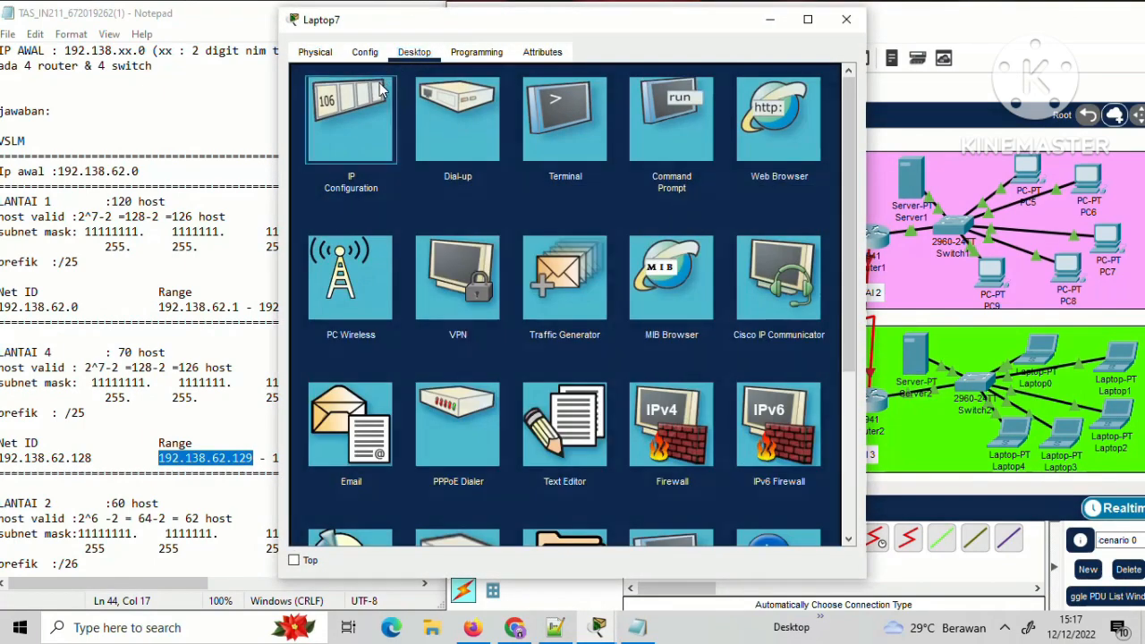
pyautogui.click(356, 109)
pyautogui.click(345, 145)
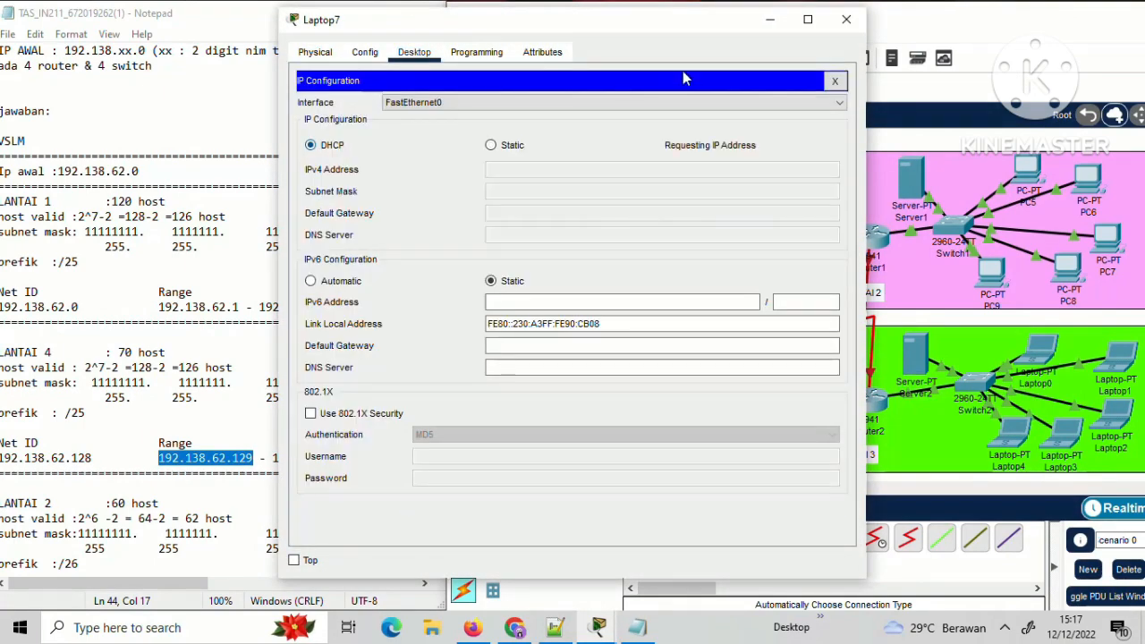
pyautogui.click(847, 21)
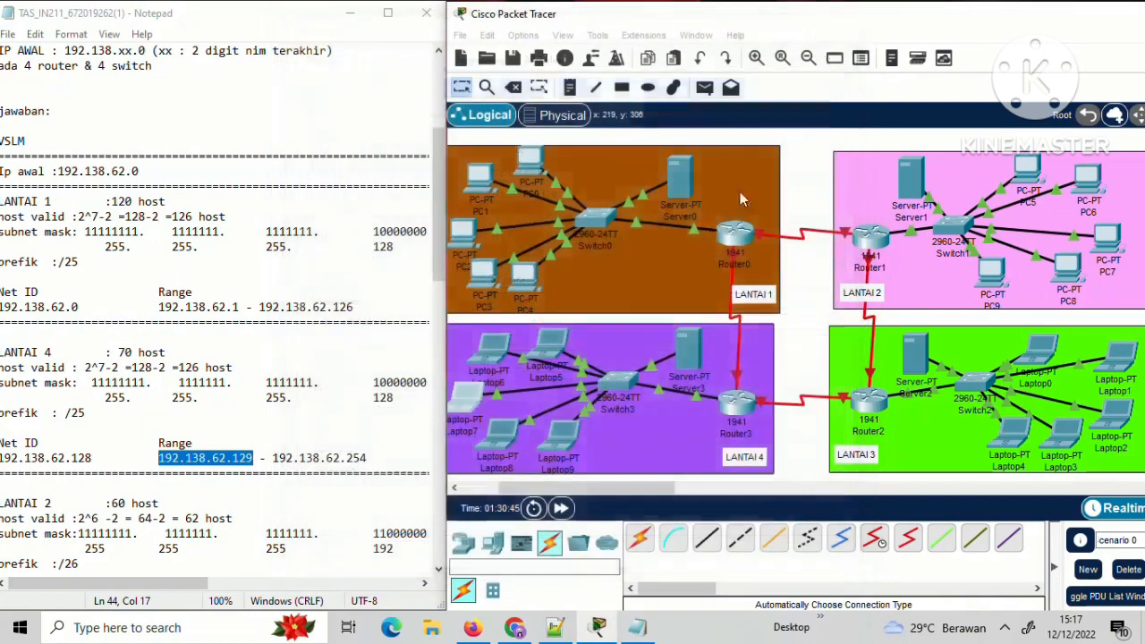
# Set Laptop8 on LANTAI 4 to obtain its IPv4 configuration through DHCP and close its window.
pyautogui.click(499, 442)
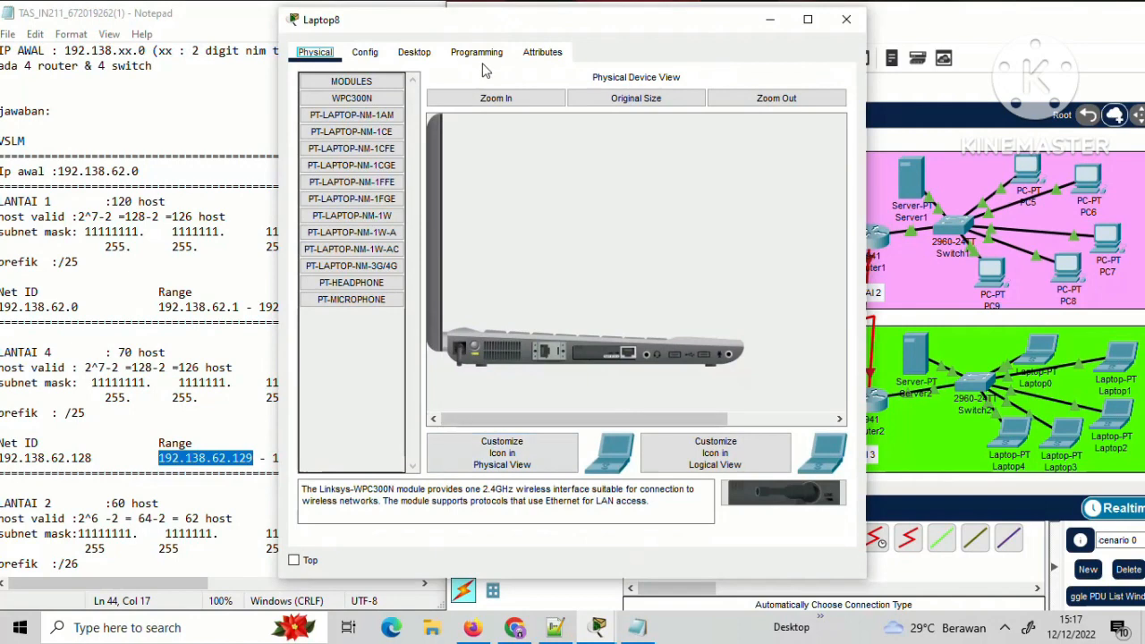
pyautogui.click(416, 56)
pyautogui.click(380, 114)
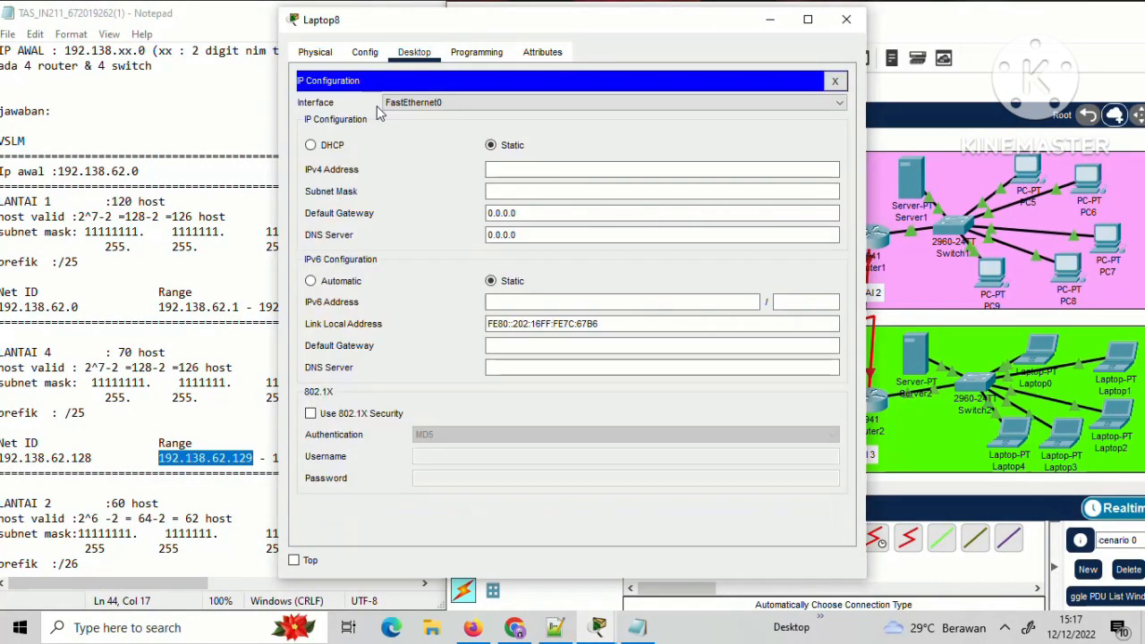
pyautogui.click(311, 145)
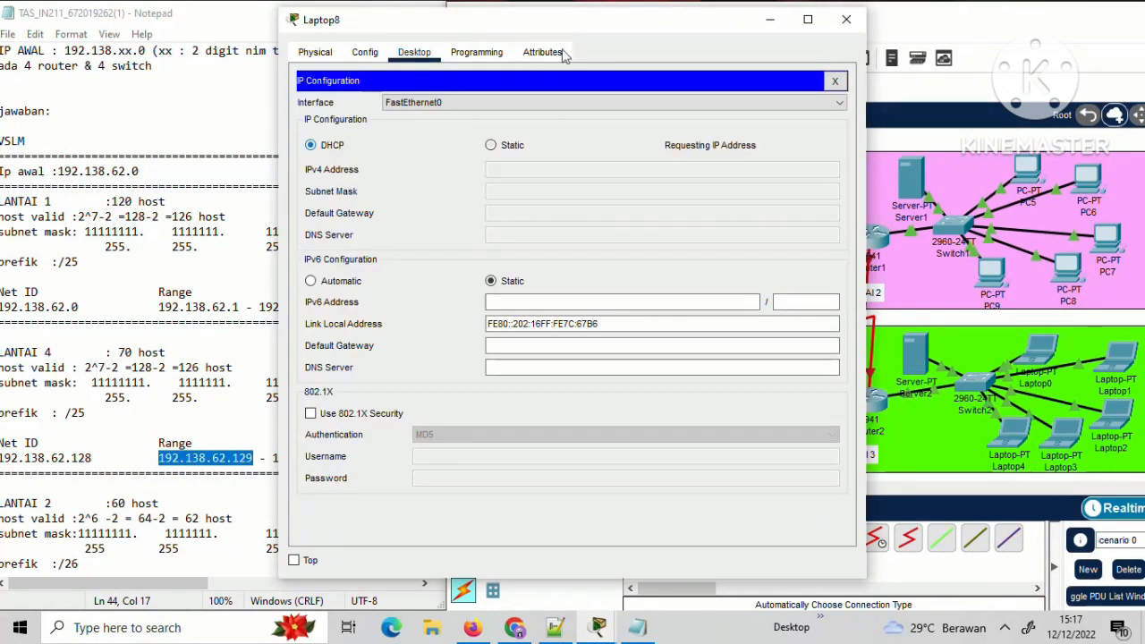
pyautogui.click(847, 19)
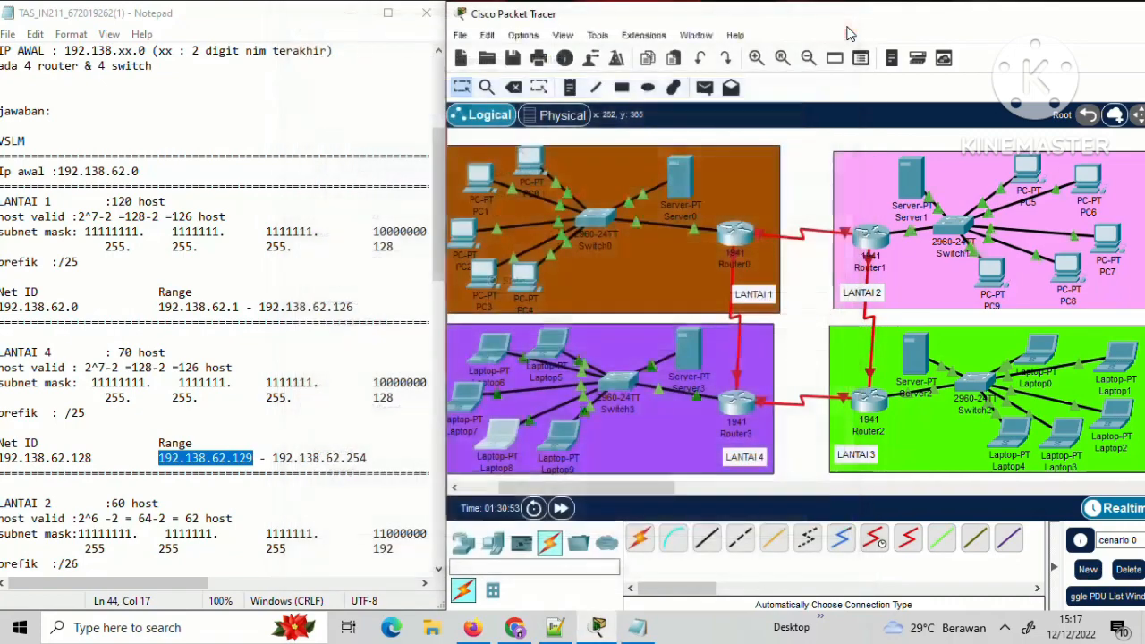
# Set Laptop9 on LANTAI 4 to obtain its IPv4 configuration through DHCP.
pyautogui.click(567, 435)
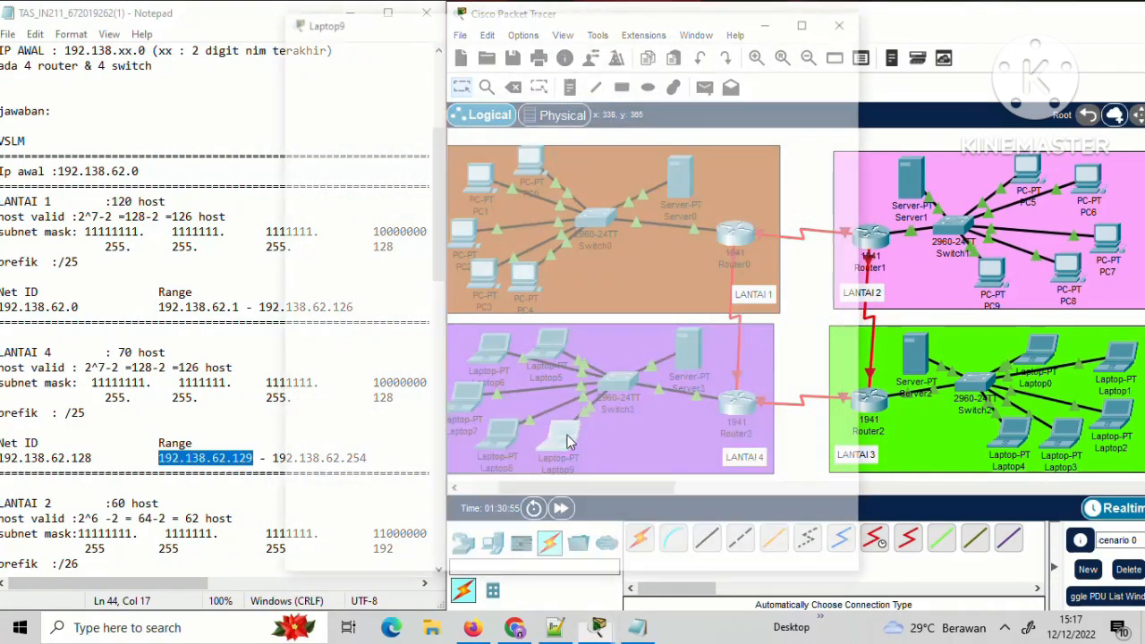
pyautogui.click(414, 54)
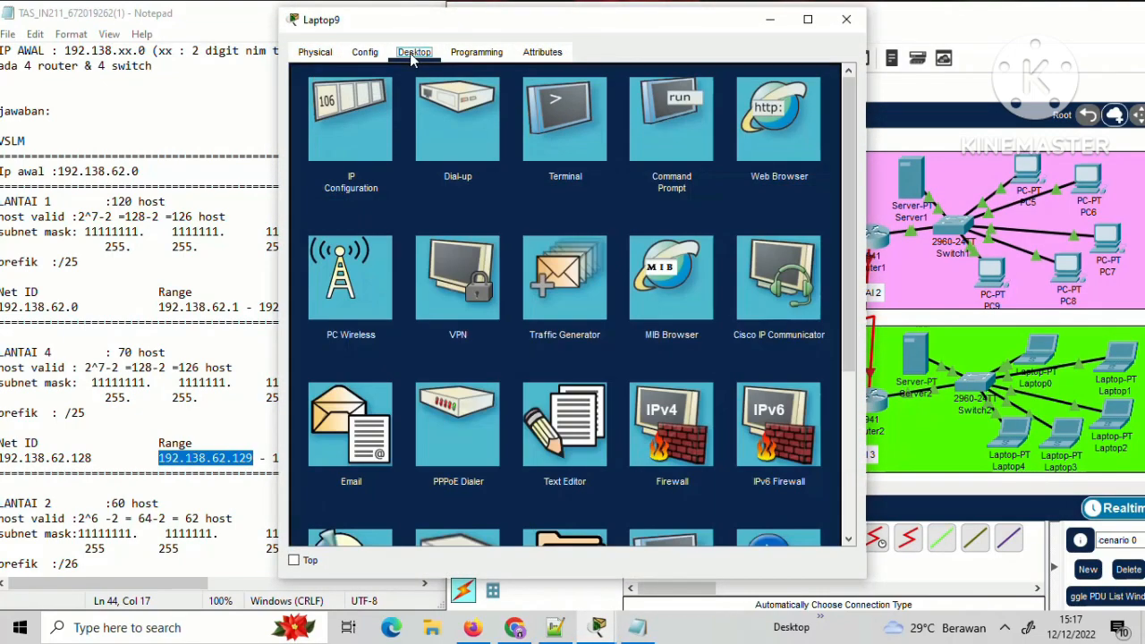
pyautogui.click(380, 103)
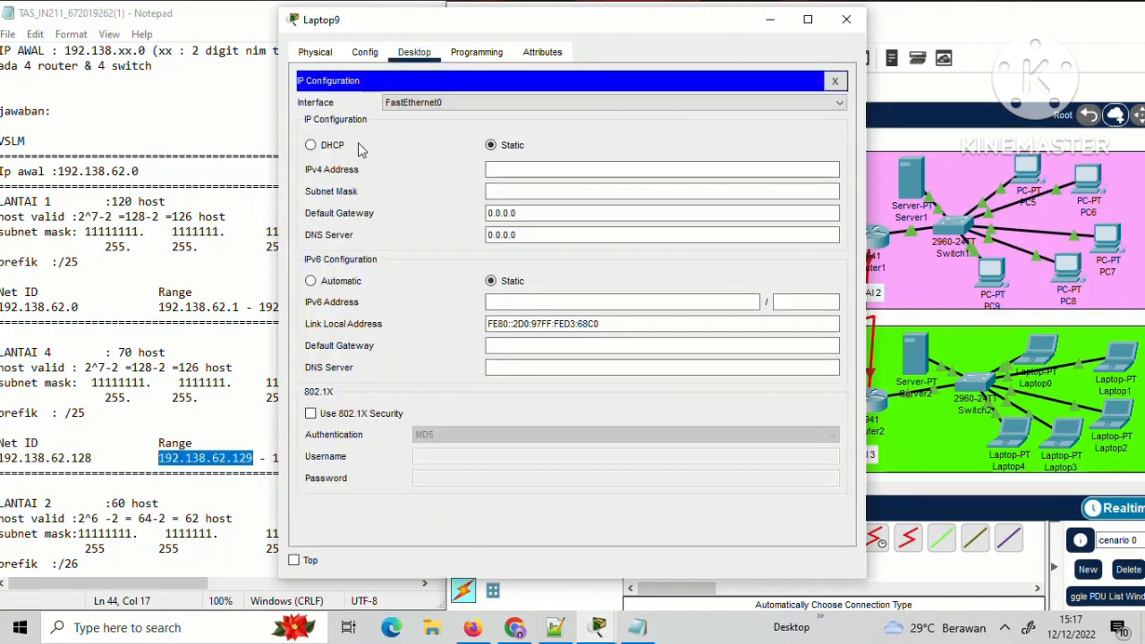
pyautogui.click(325, 148)
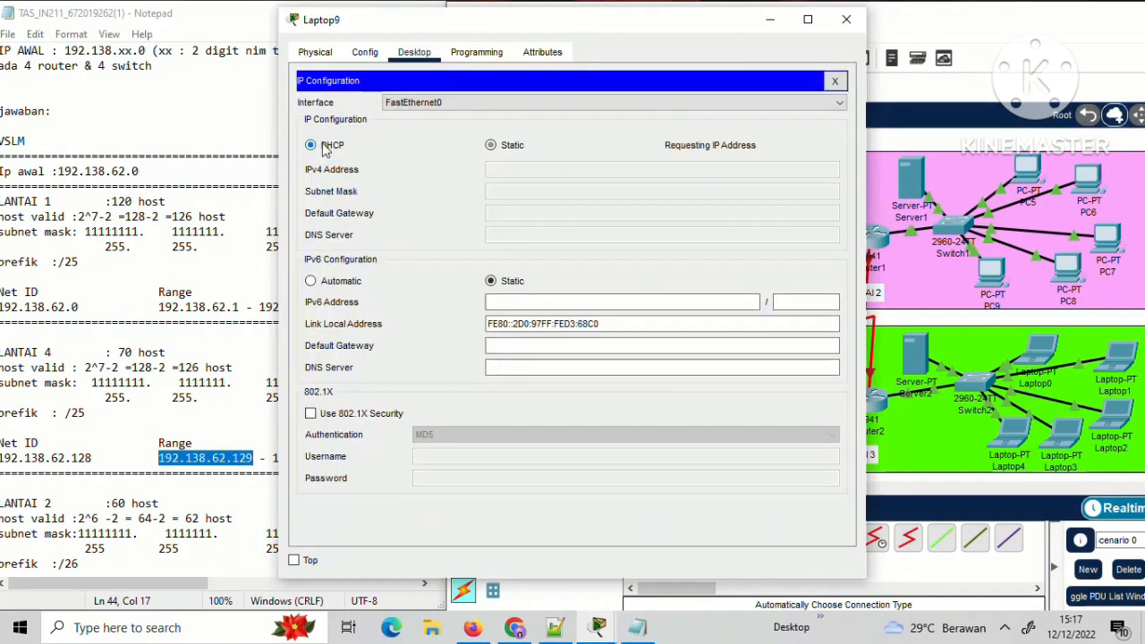
# Maximize the Packet Tracer workspace and send a simple PDU from PC0 to Router0 on LANTAI 1.
pyautogui.click(931, 36)
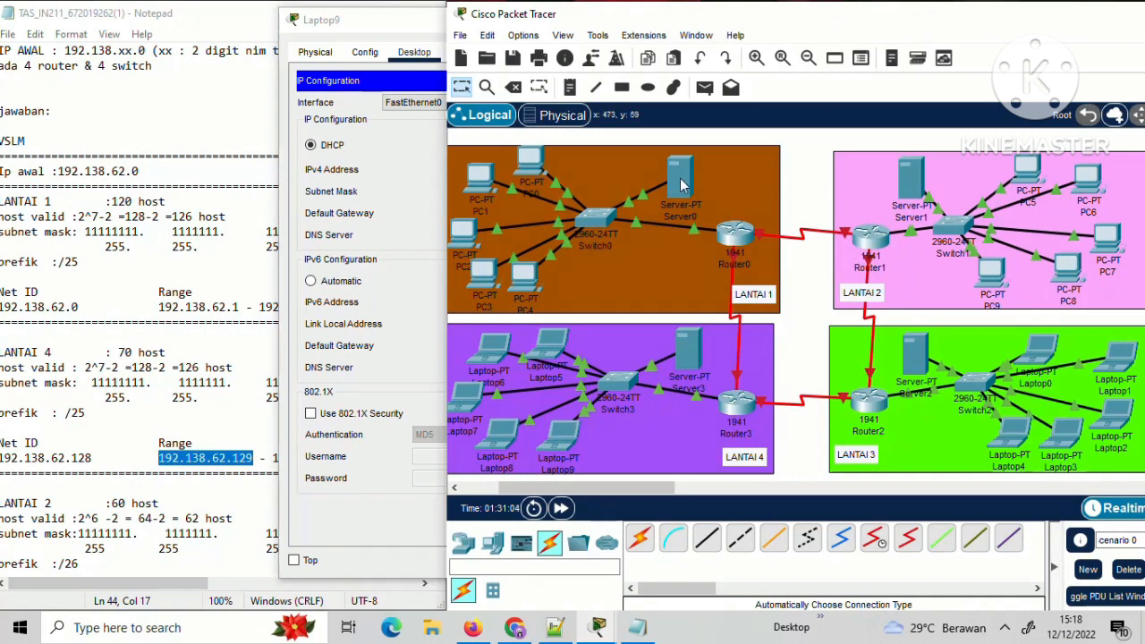
pyautogui.click(704, 88)
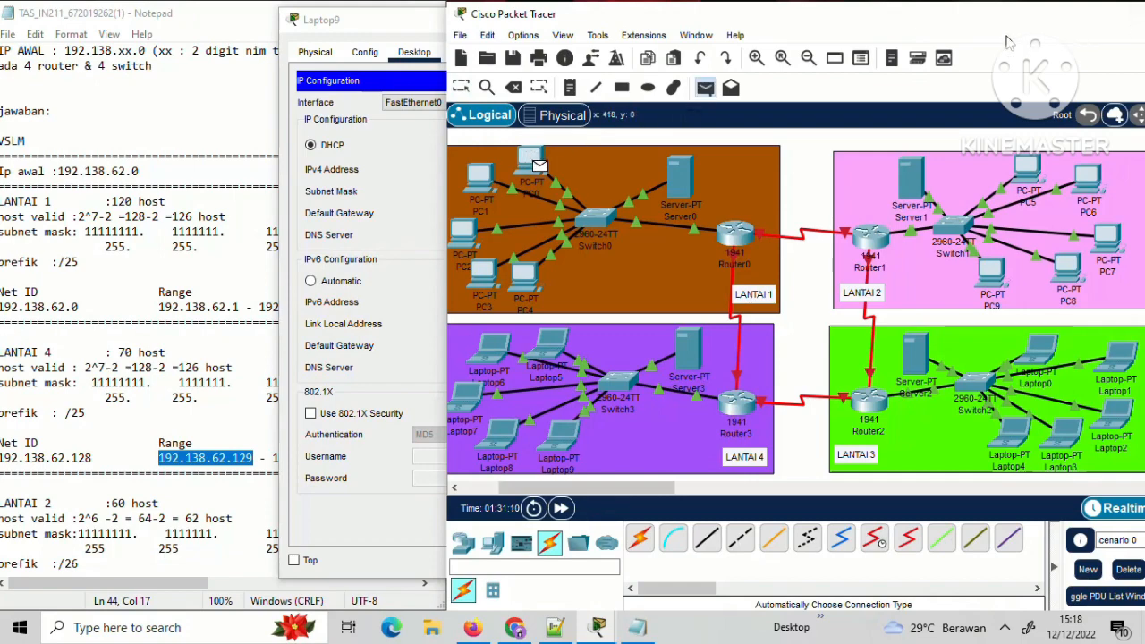
pyautogui.doubleClick(1029, 18)
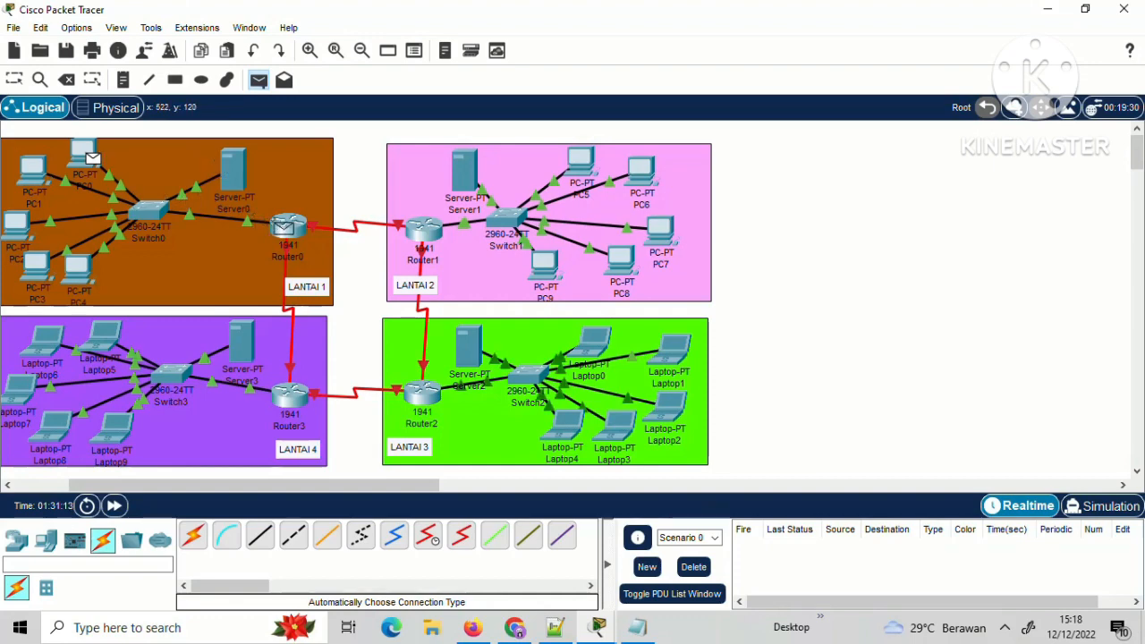
pyautogui.click(284, 227)
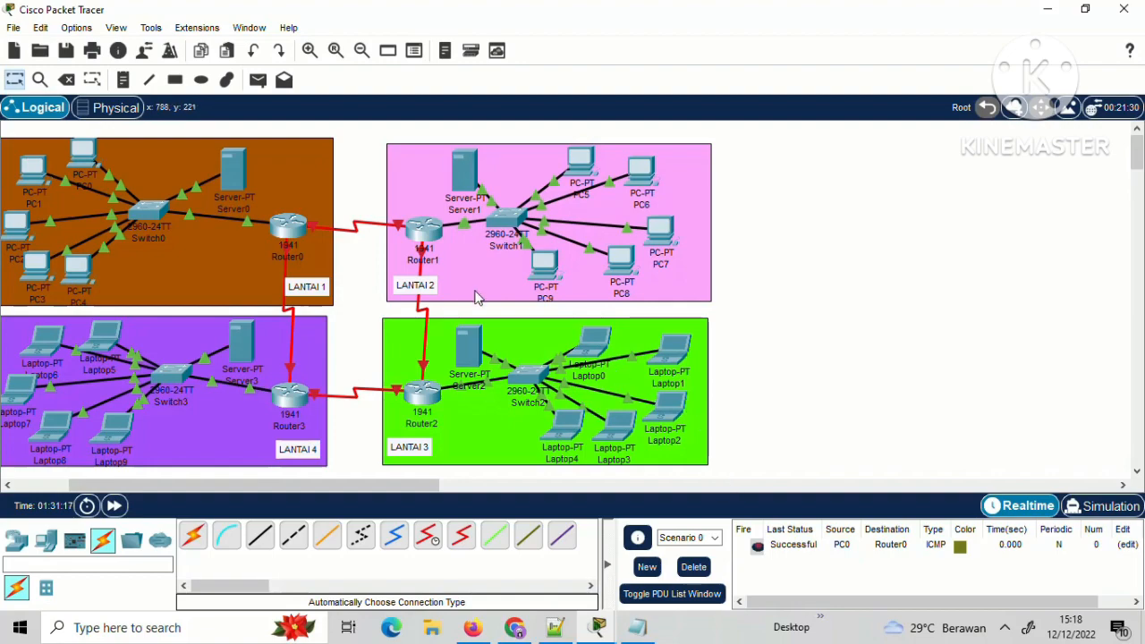
pyautogui.click(83, 163)
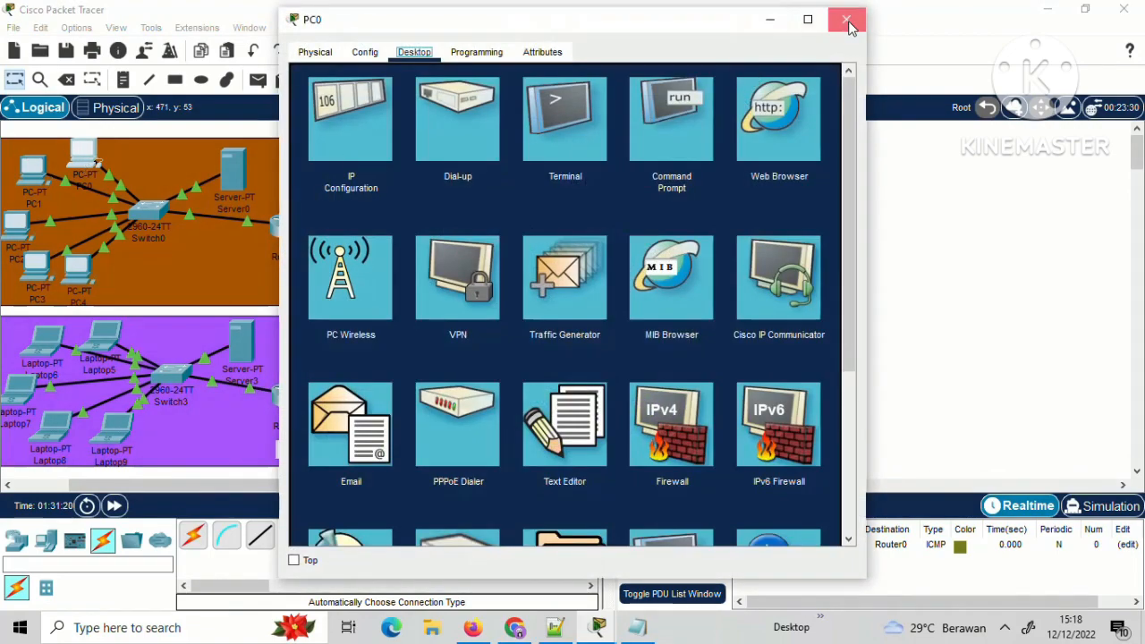
pyautogui.click(843, 21)
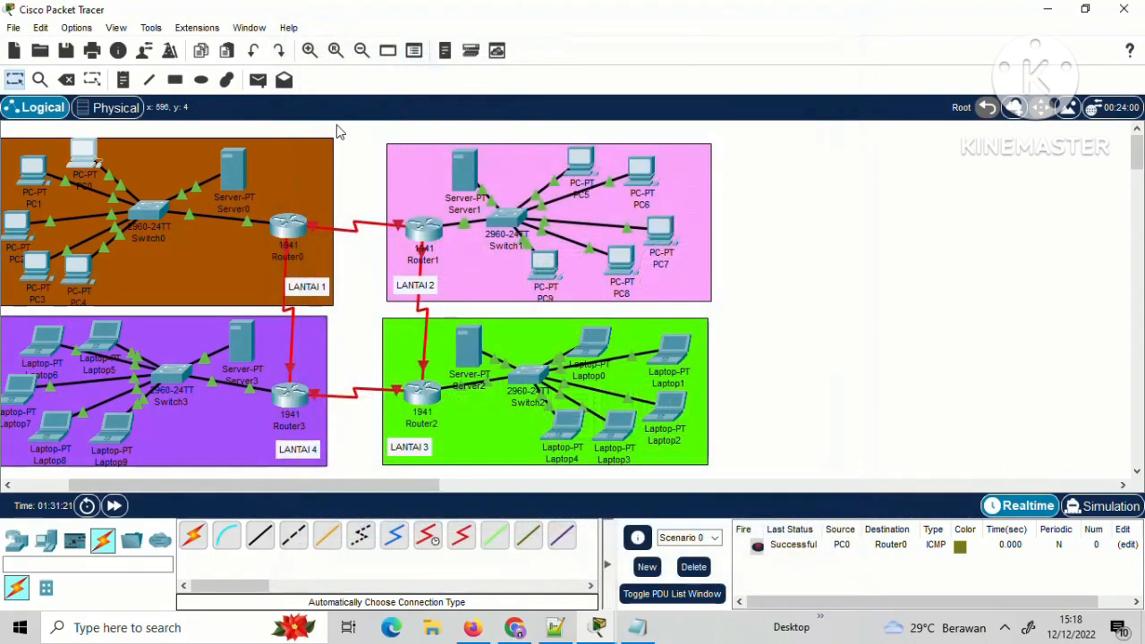
# Send a simple PDU from PC1 to Router0 to test the LANTAI 1 connection.
pyautogui.click(258, 80)
pyautogui.click(34, 170)
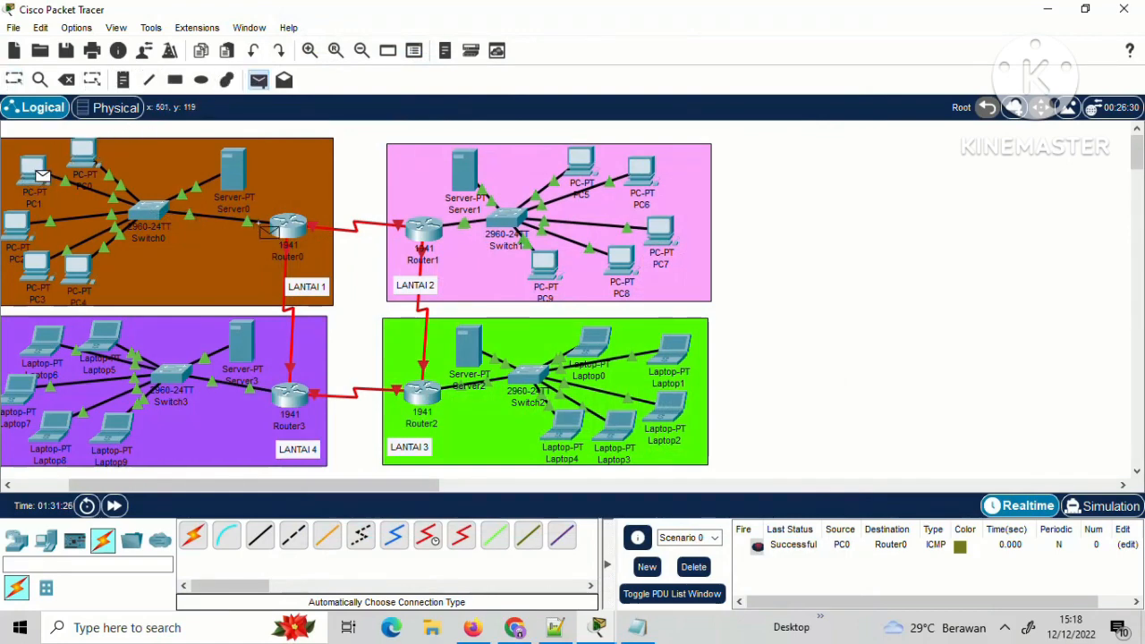
pyautogui.click(279, 231)
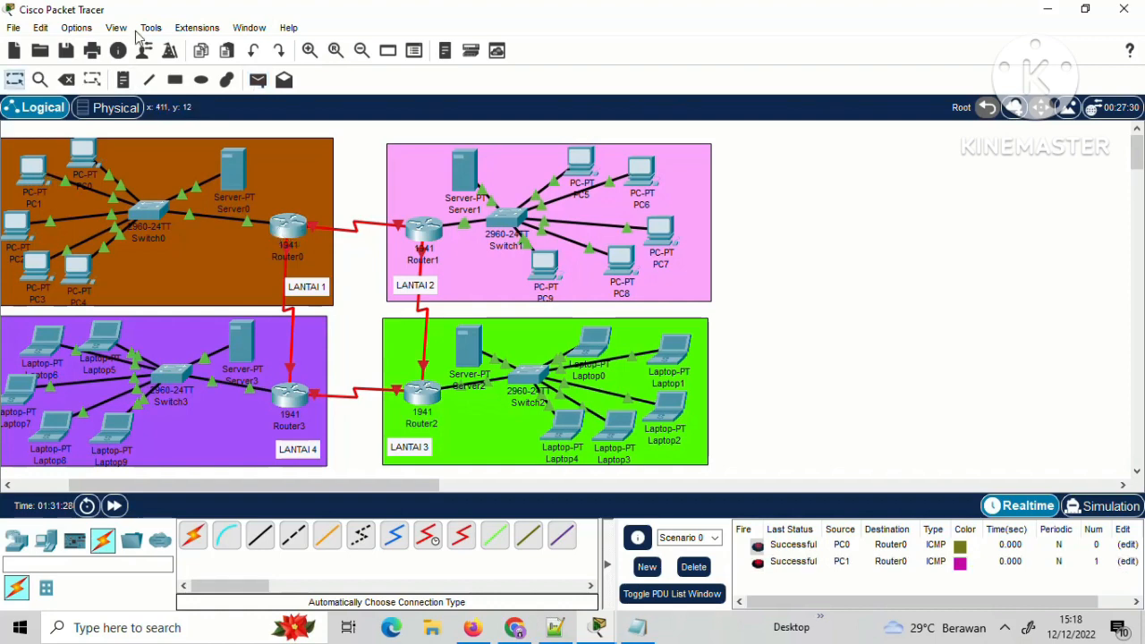
# Send a simple PDU from PC5 to Router1 to test the LANTAI 2 connection.
pyautogui.click(256, 80)
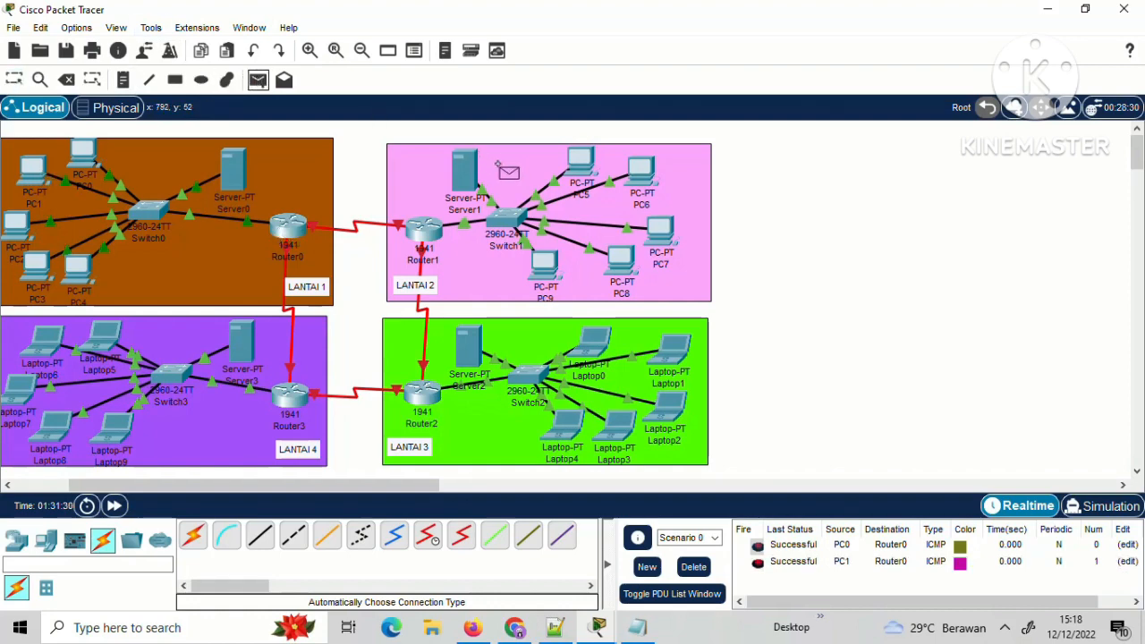
pyautogui.click(582, 163)
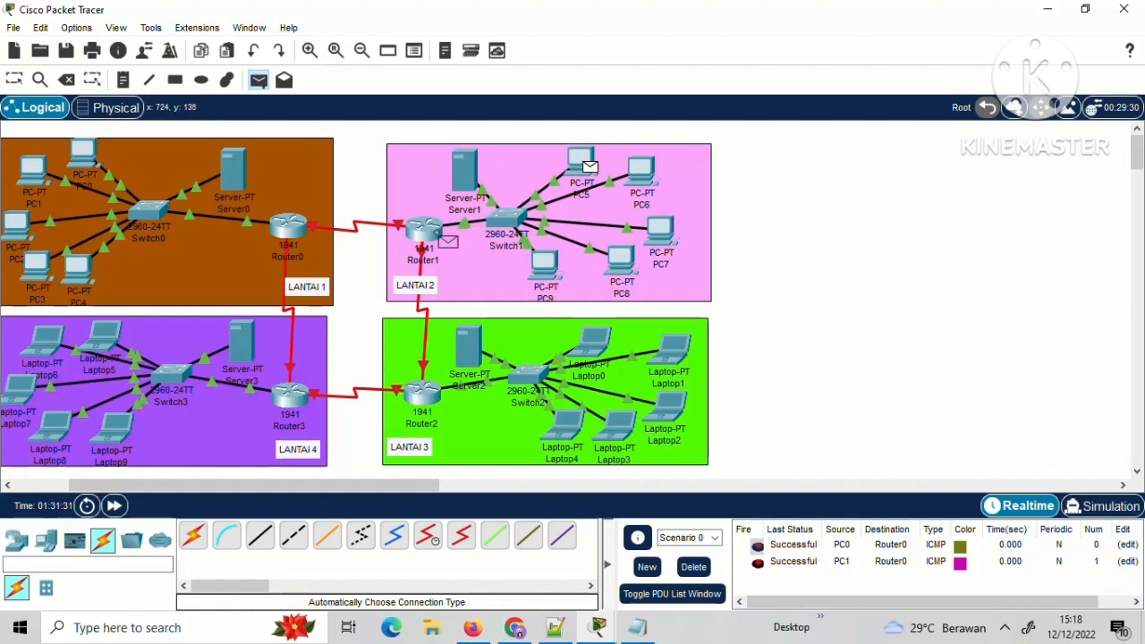
pyautogui.click(435, 232)
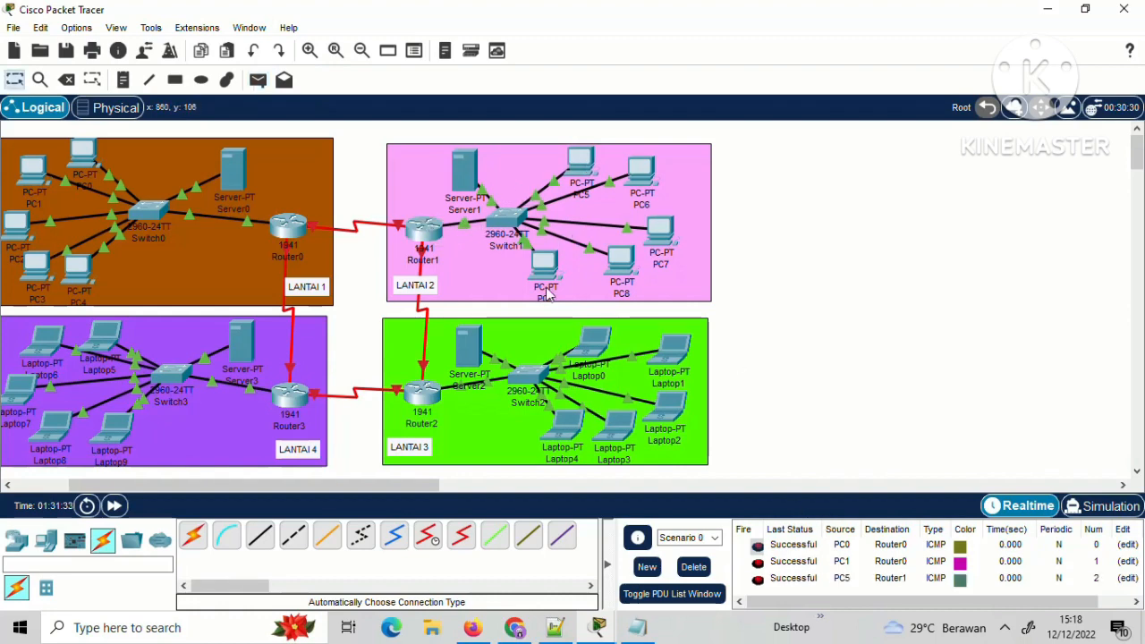
# Send a simple PDU from Laptop0 to Router2 to test the LANTAI 3 connection and check its status.
pyautogui.click(258, 80)
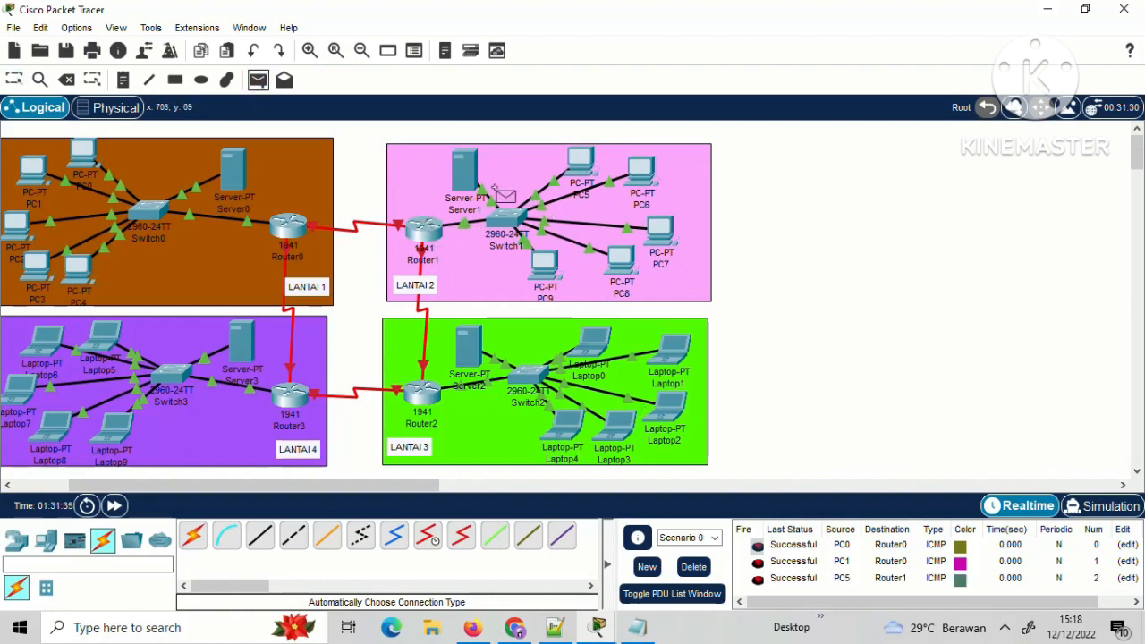
pyautogui.click(592, 342)
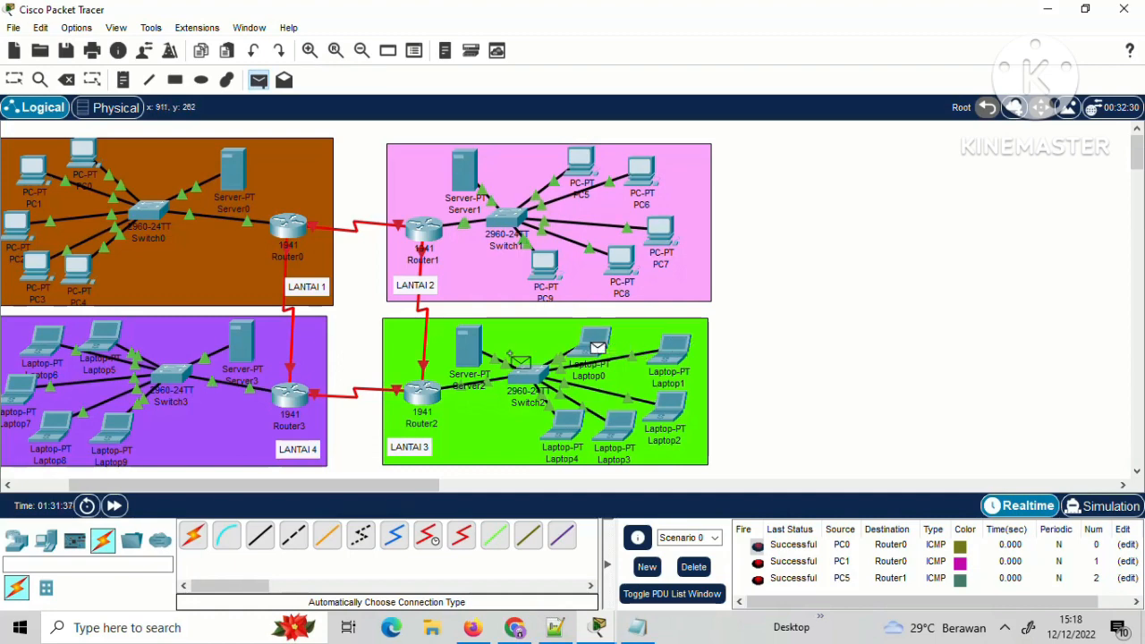
pyautogui.click(420, 391)
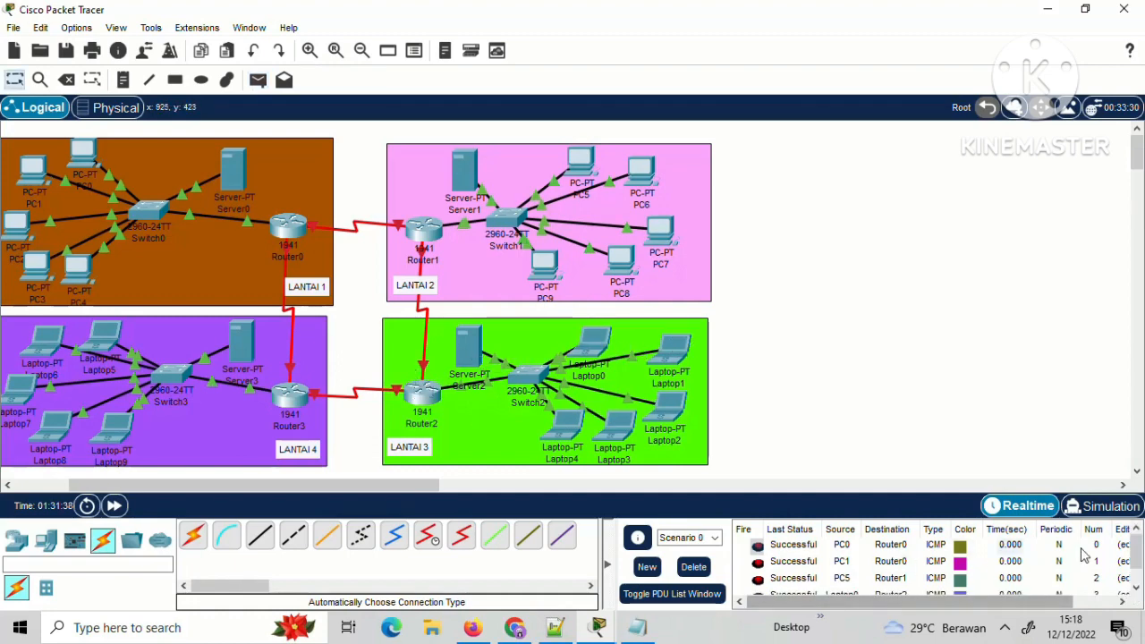
pyautogui.click(1139, 575)
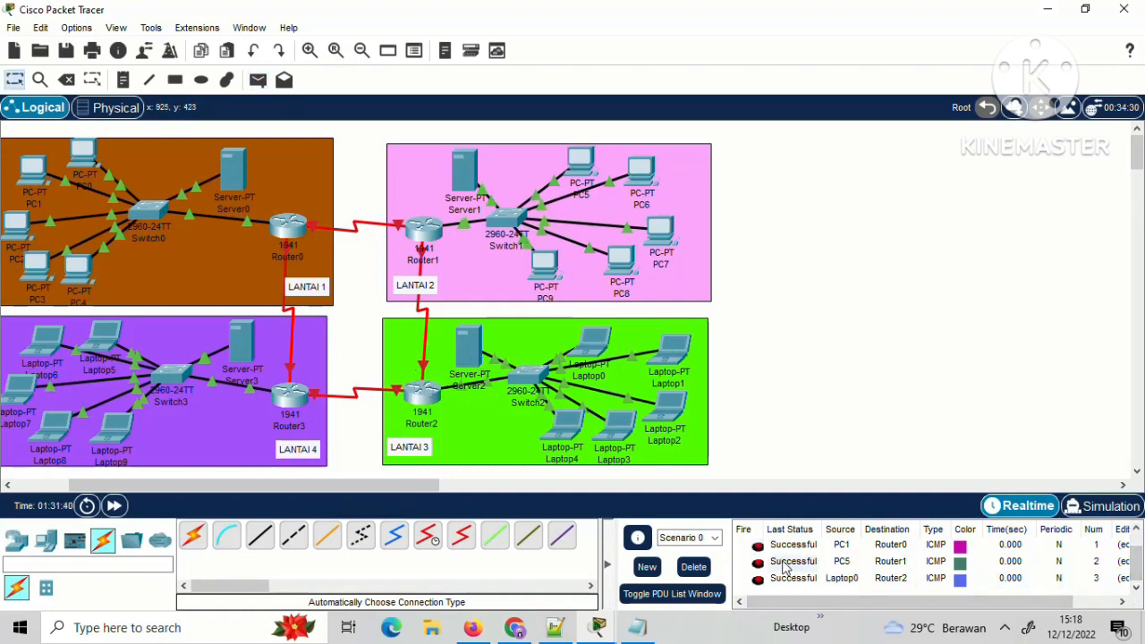
# Delete the current PDU scenario and send a simple PDU from Laptop5 to Router3 on LANTAI 4.
pyautogui.click(689, 567)
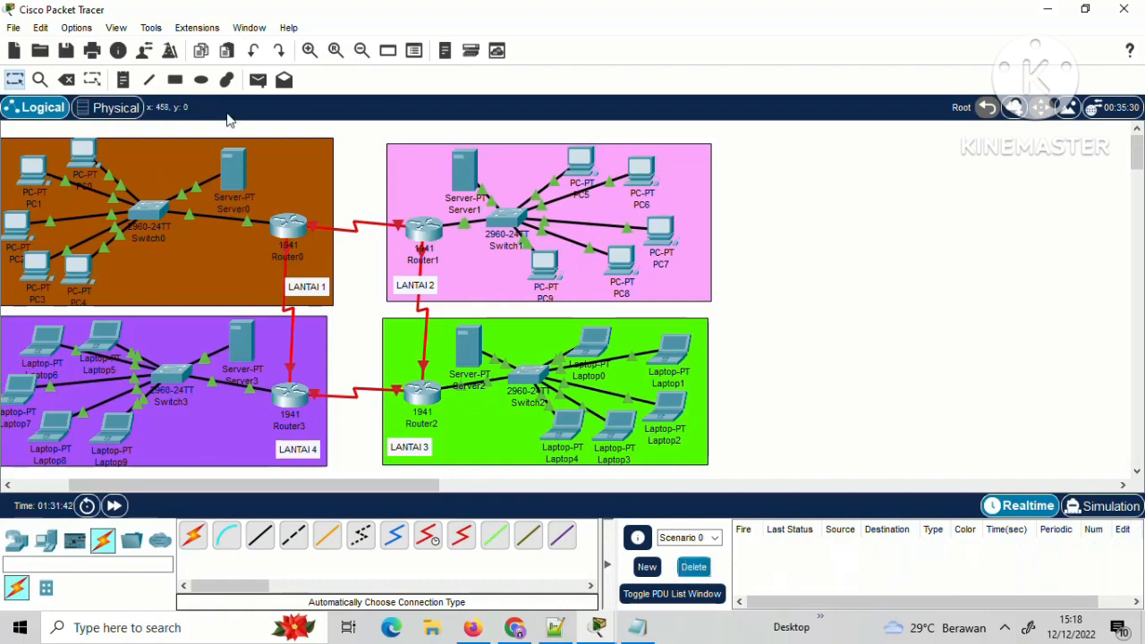
pyautogui.click(258, 79)
pyautogui.click(99, 342)
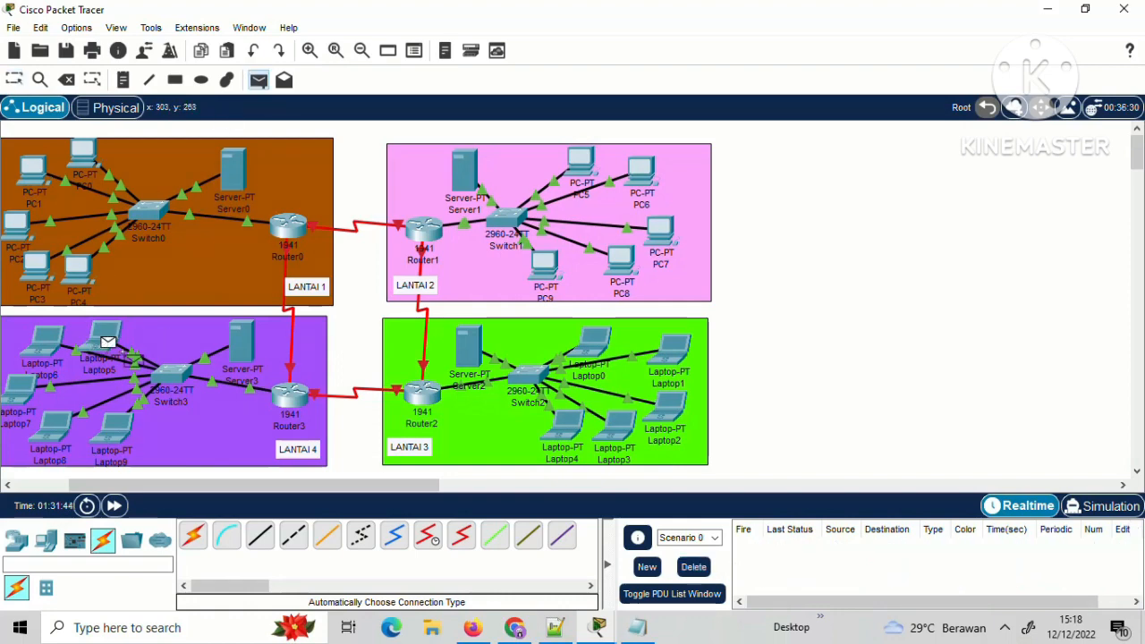
pyautogui.click(288, 399)
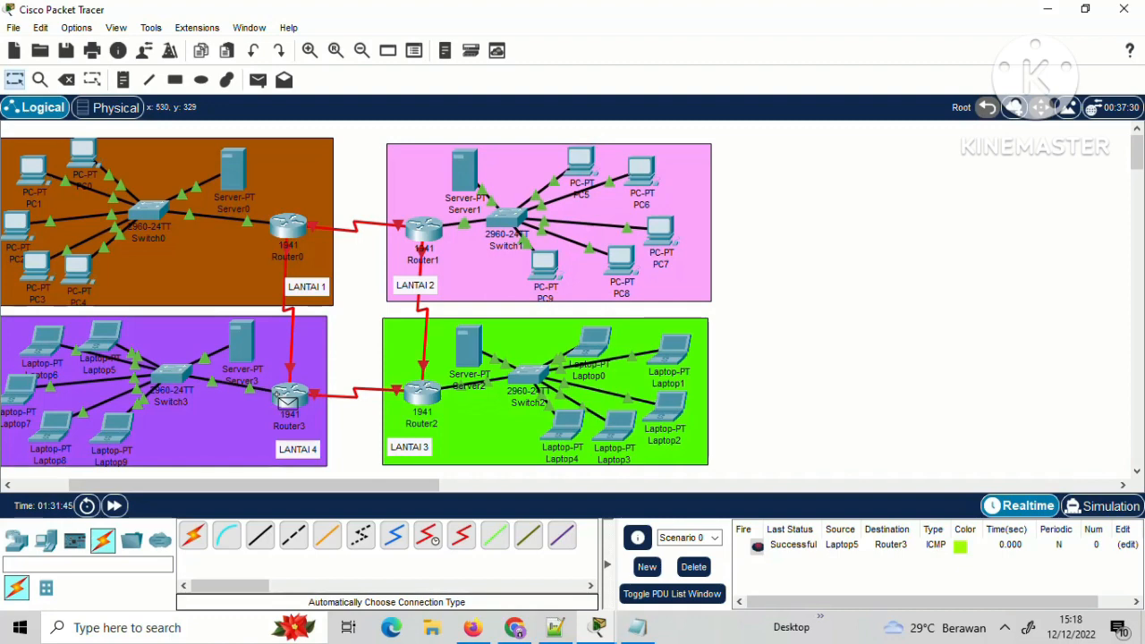
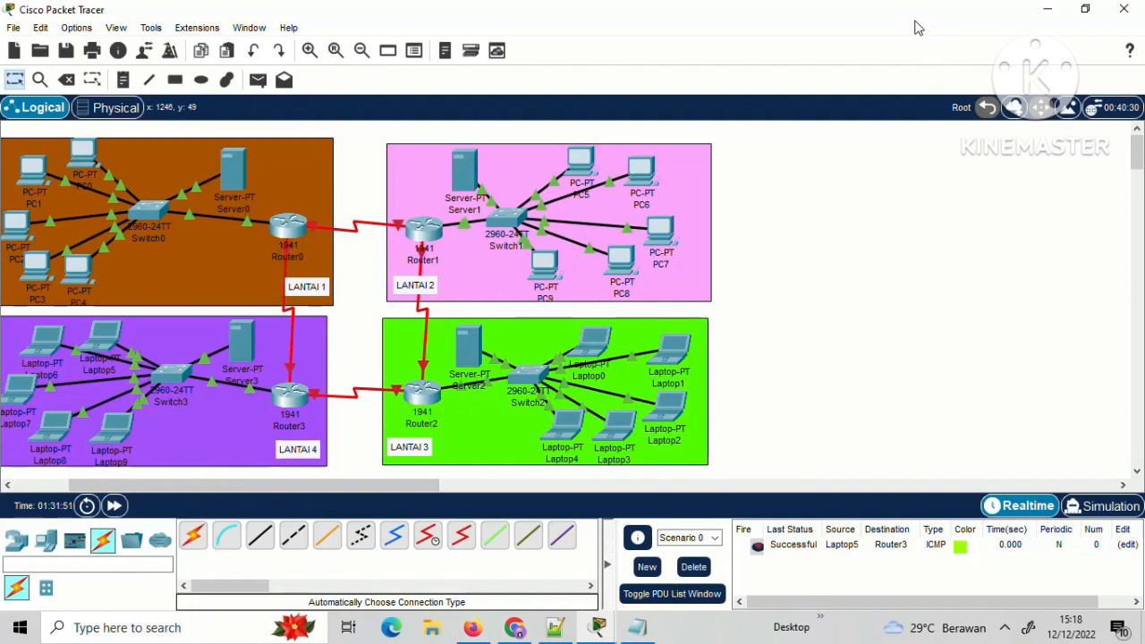
# Restore the maximized workspace to its smaller size beside the Notepad notes and close the Laptop9 window.
pyautogui.click(1085, 8)
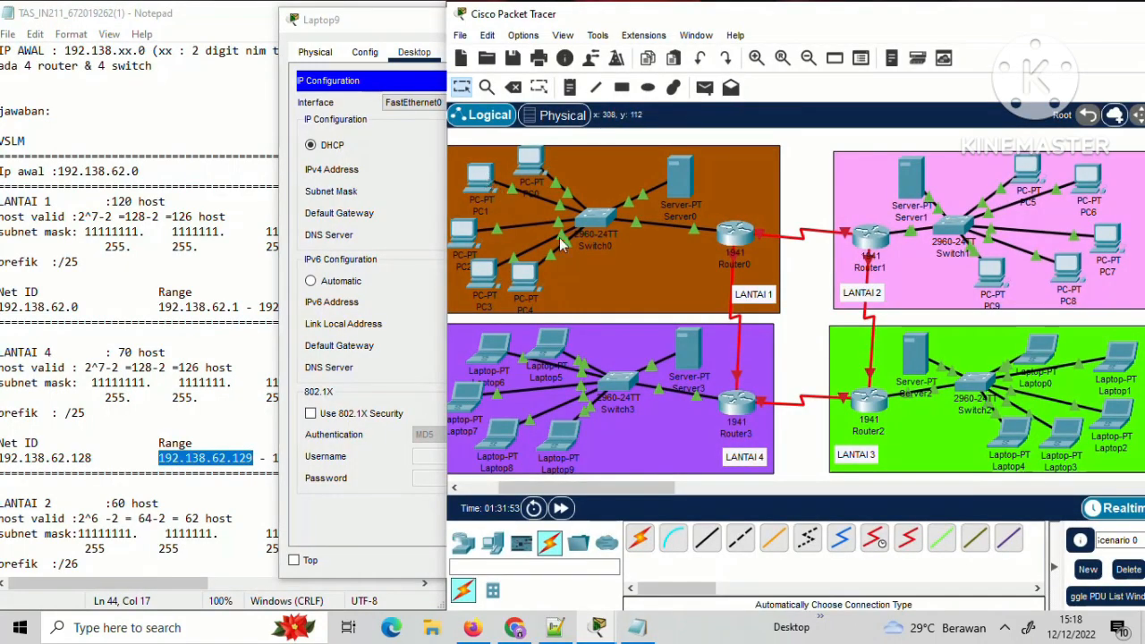
pyautogui.click(402, 18)
pyautogui.click(847, 19)
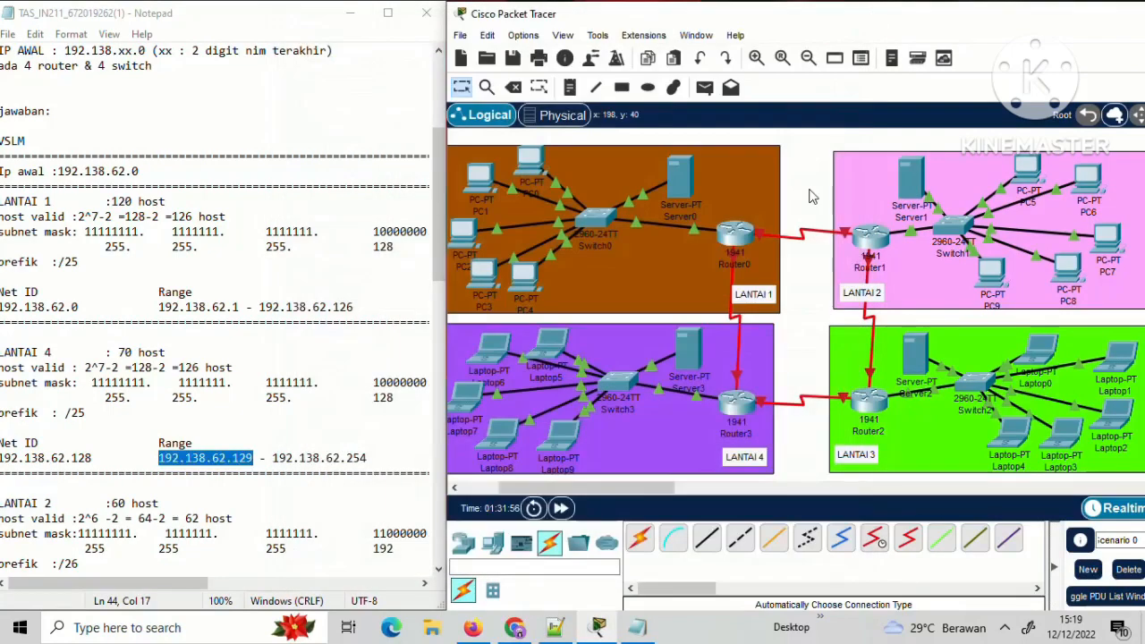
# Set Router0's Serial0/1/0 IPv4 address to 192.138.63.97, copied from the LANTAI 1-2 range in the notes.
pyautogui.click(733, 243)
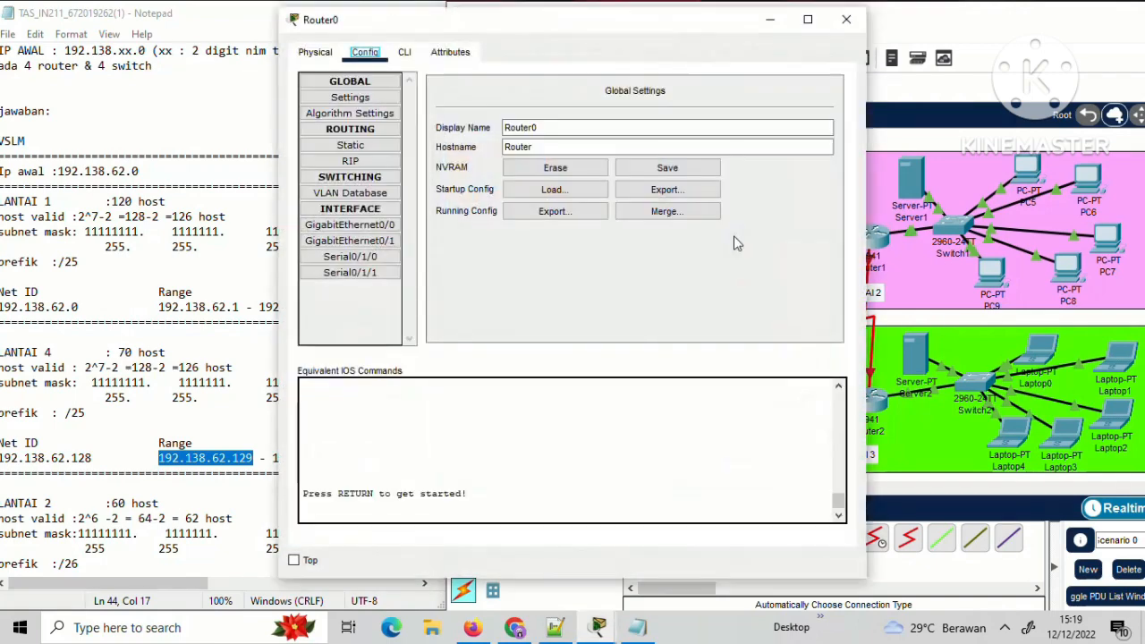
pyautogui.click(349, 257)
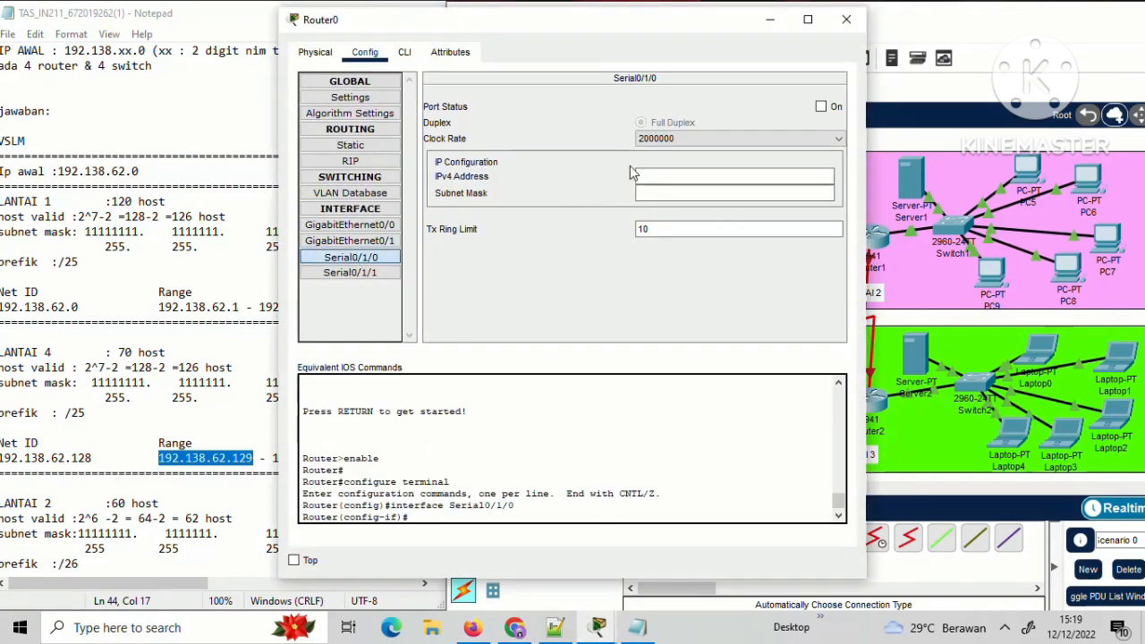
pyautogui.click(667, 175)
pyautogui.click(183, 286)
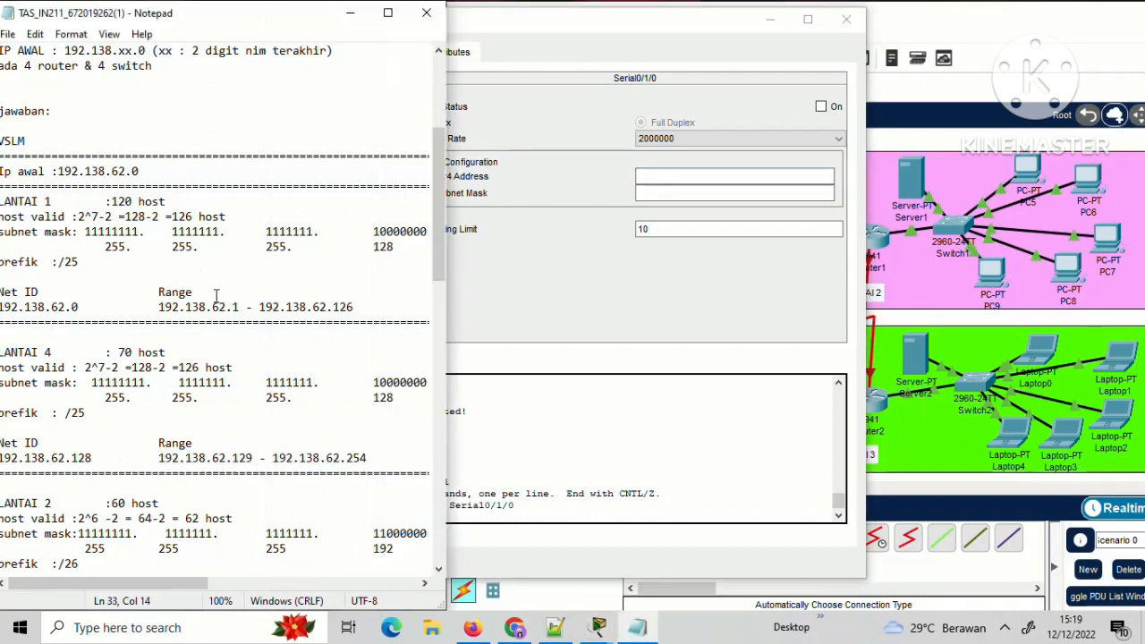
pyautogui.moveTo(433, 227); pyautogui.dragTo(457, 412)
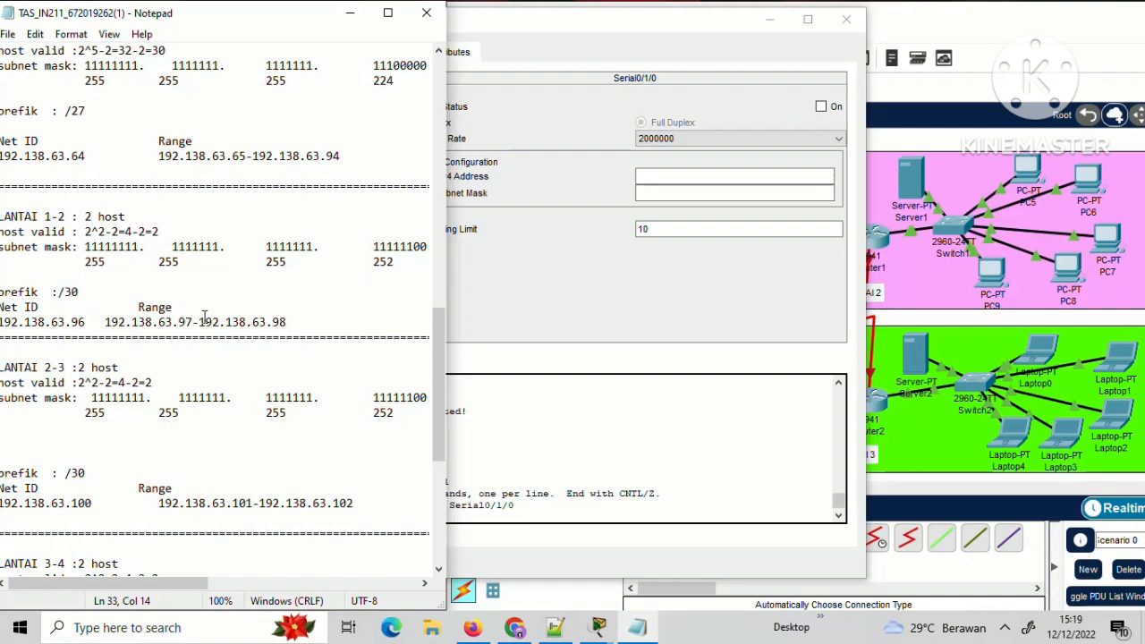
pyautogui.moveTo(193, 322); pyautogui.dragTo(102, 322)
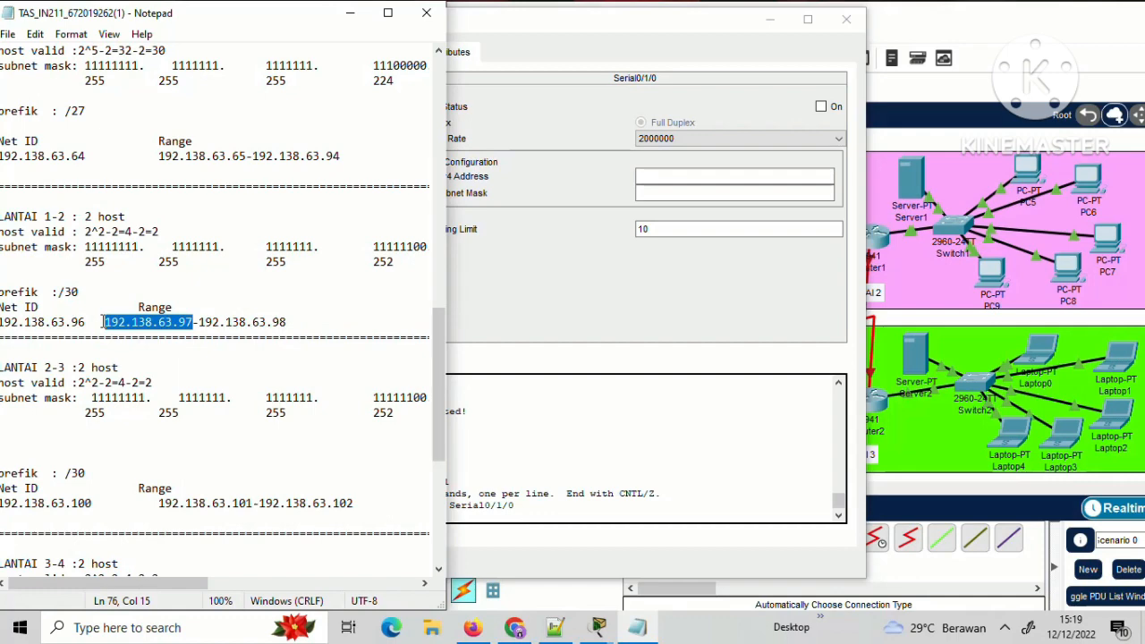
pyautogui.click(104, 322)
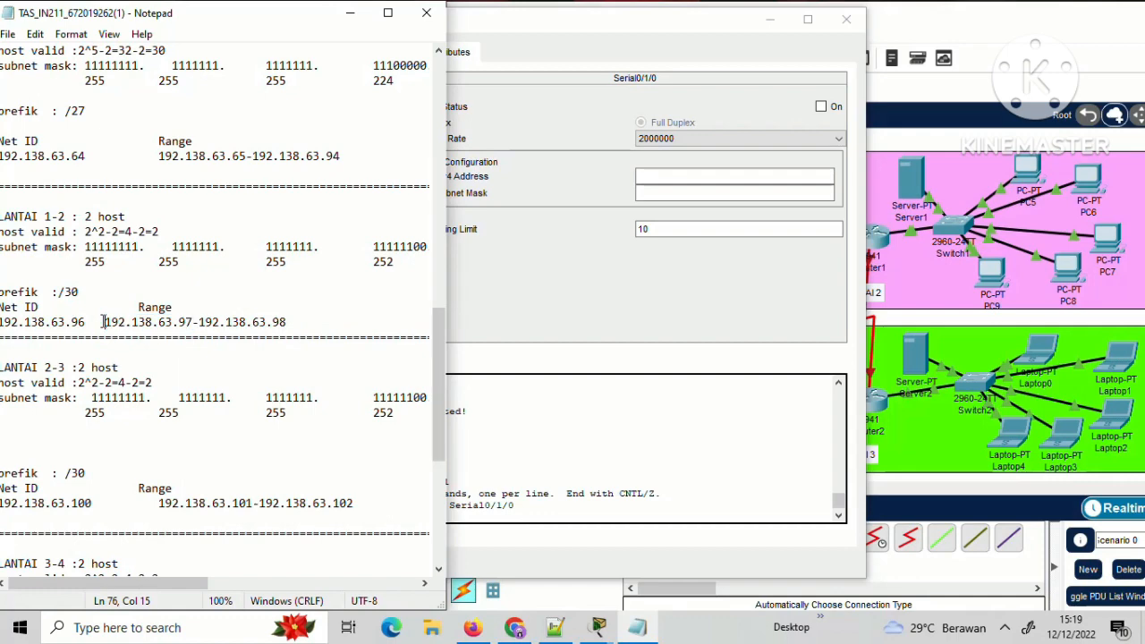
pyautogui.click(648, 176)
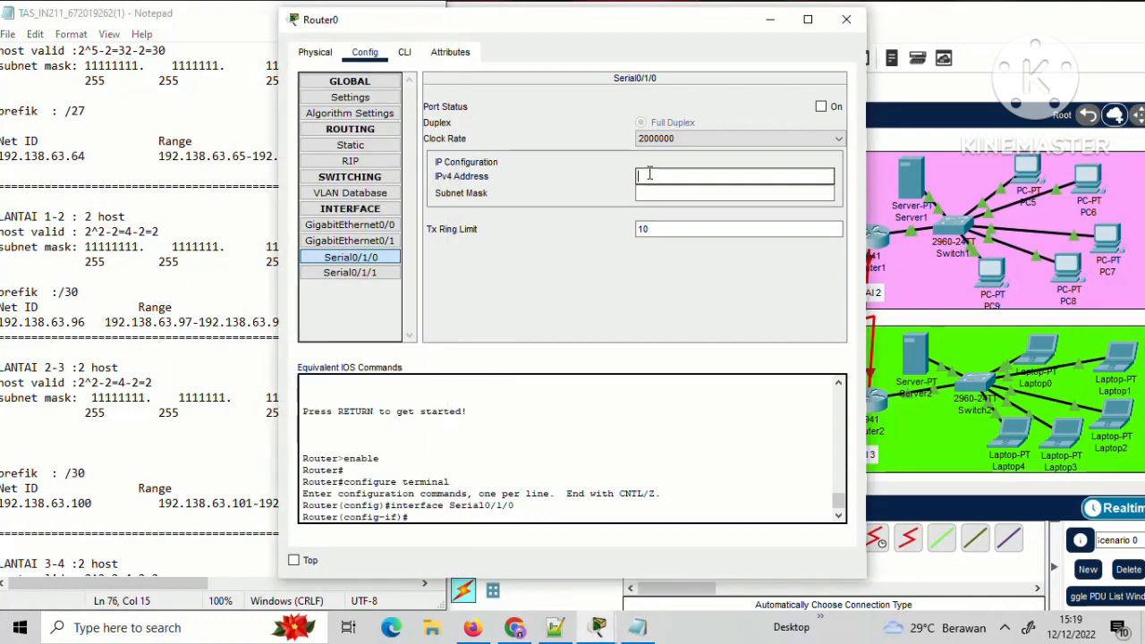
pyautogui.write('192.138.62.129')
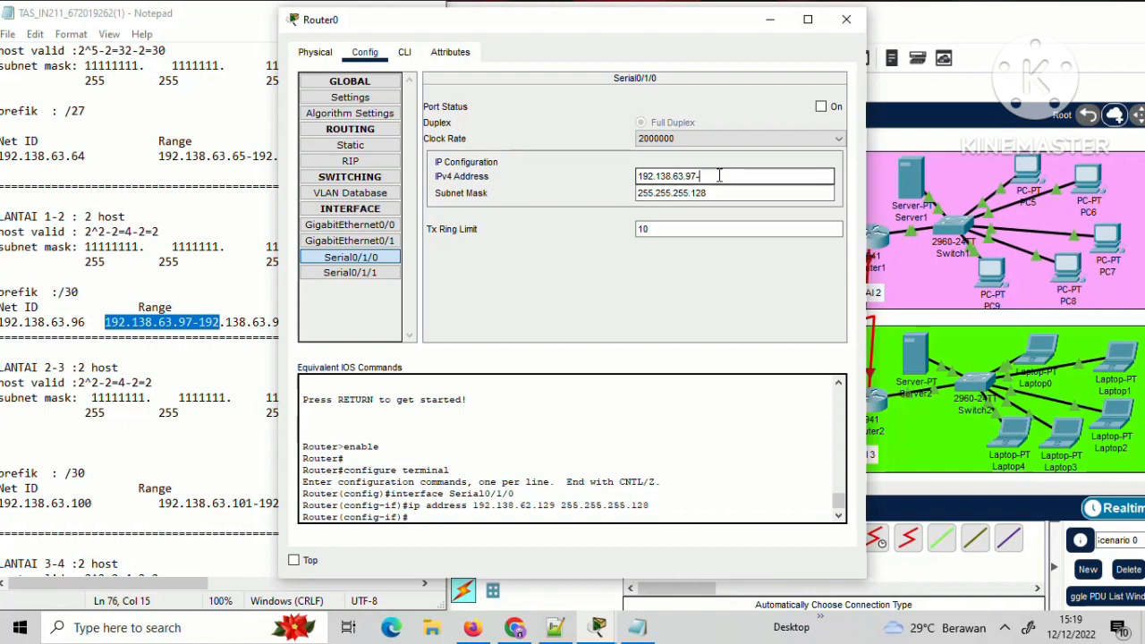
pyautogui.press('BackSpace')
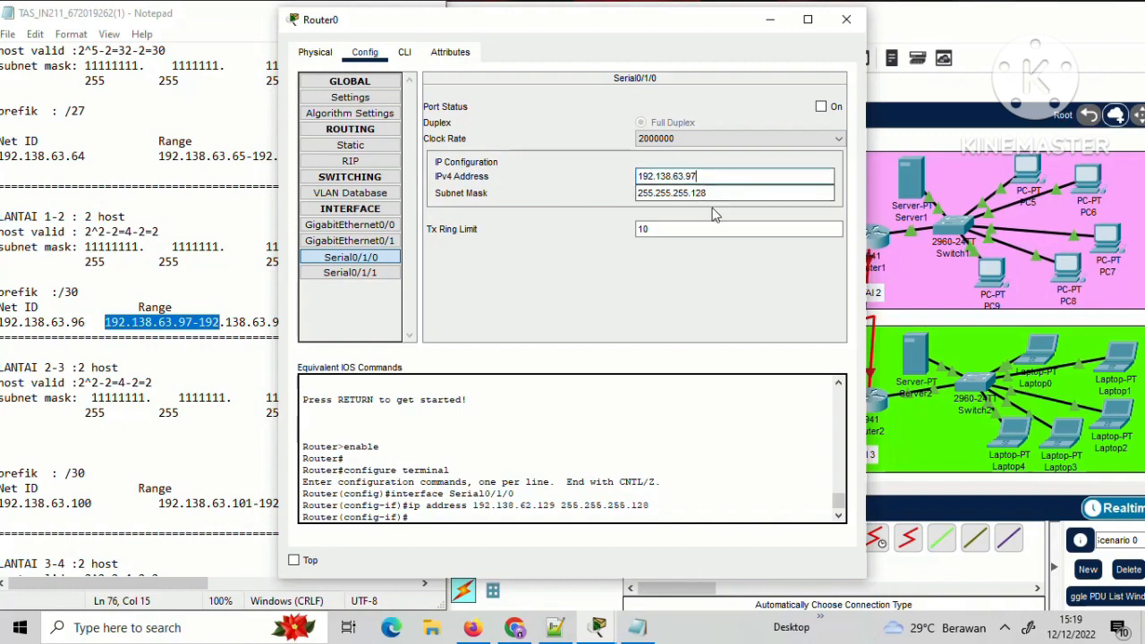
# Set the subnet mask of Router0's Serial0/1/0 to 255.255.255.252, turn the port on and return to the topology.
pyautogui.click(719, 192)
pyautogui.press('BackSpace')
pyautogui.press('BackSpace')
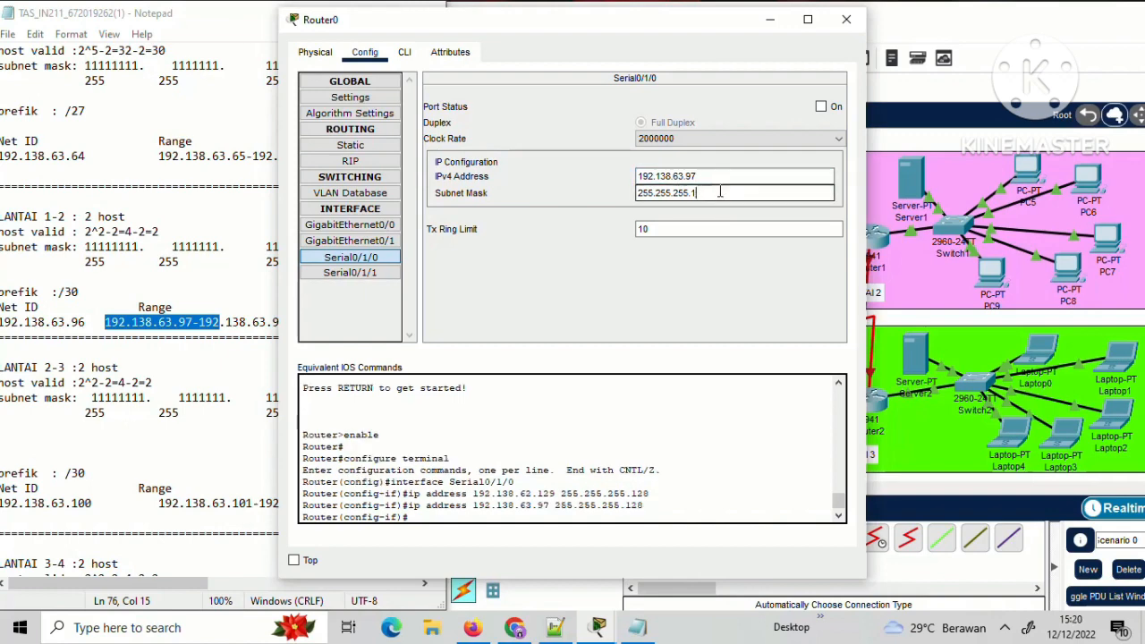
pyautogui.write('252')
pyautogui.click(821, 107)
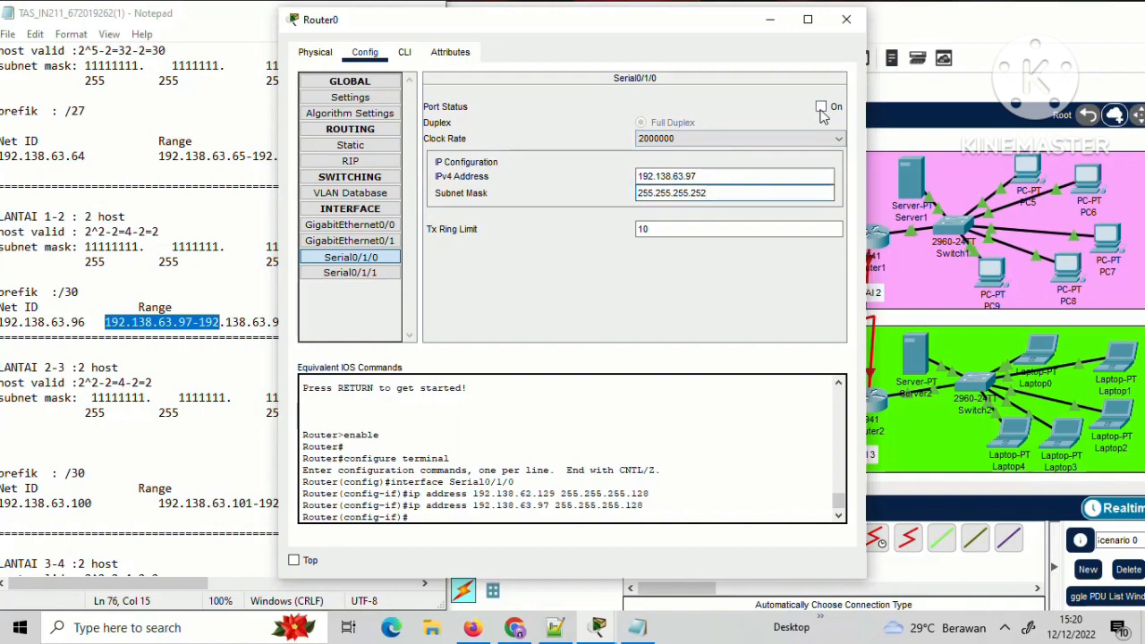
pyautogui.click(847, 5)
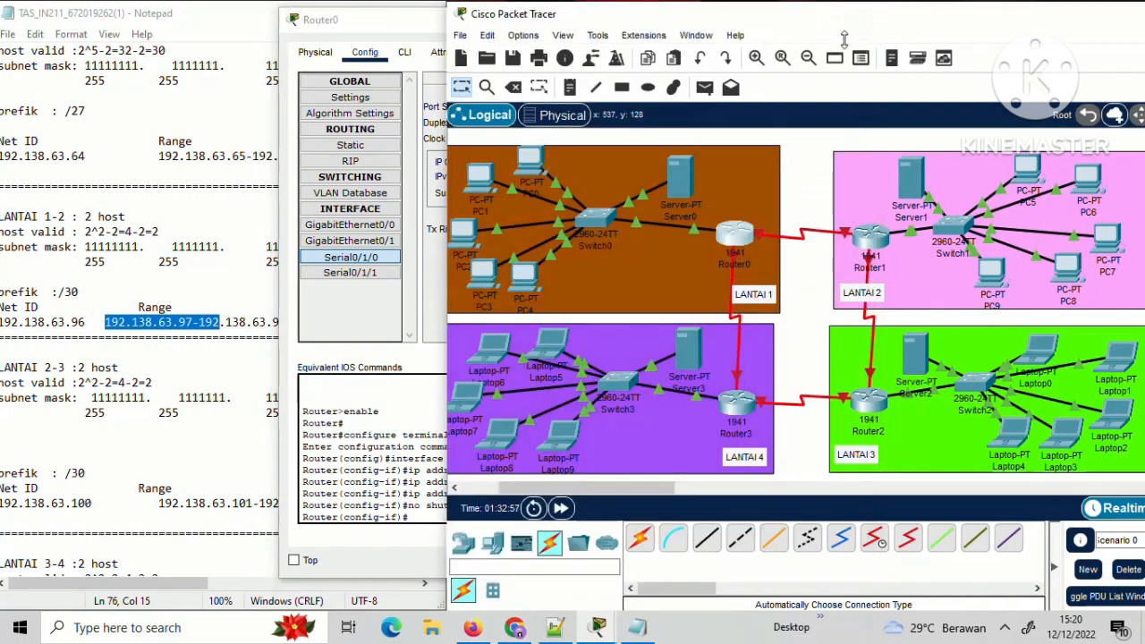
# Set Router1's Serial0/1/0 IPv4 address to 192.138.63.98, copied from the LANTAI 1-2 range in the notes.
pyautogui.click(871, 235)
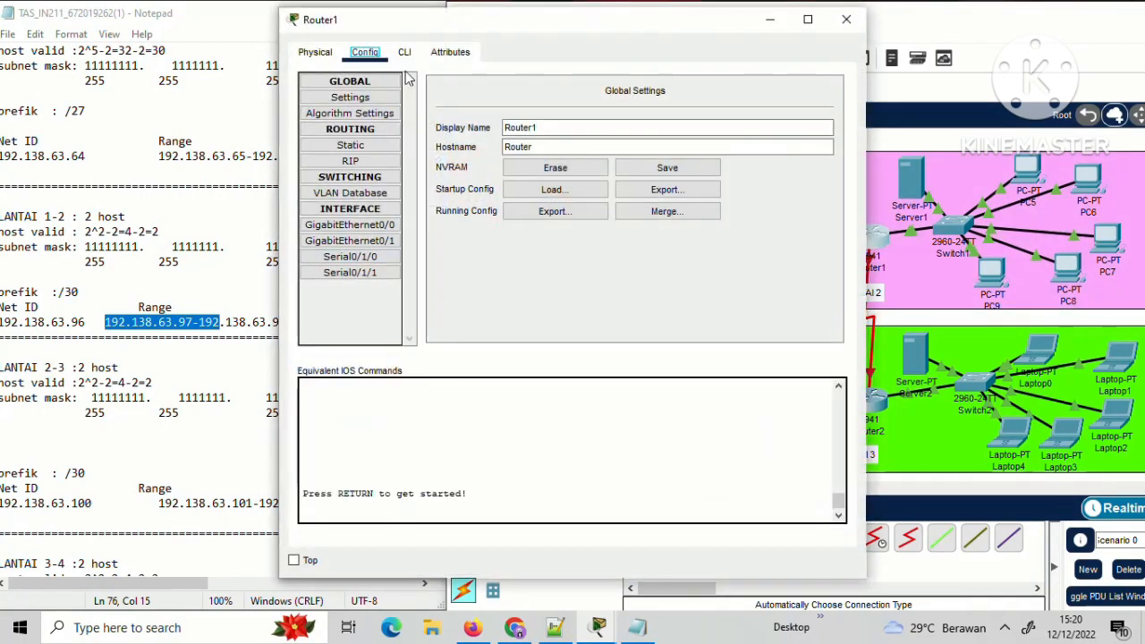
pyautogui.click(404, 54)
pyautogui.click(372, 53)
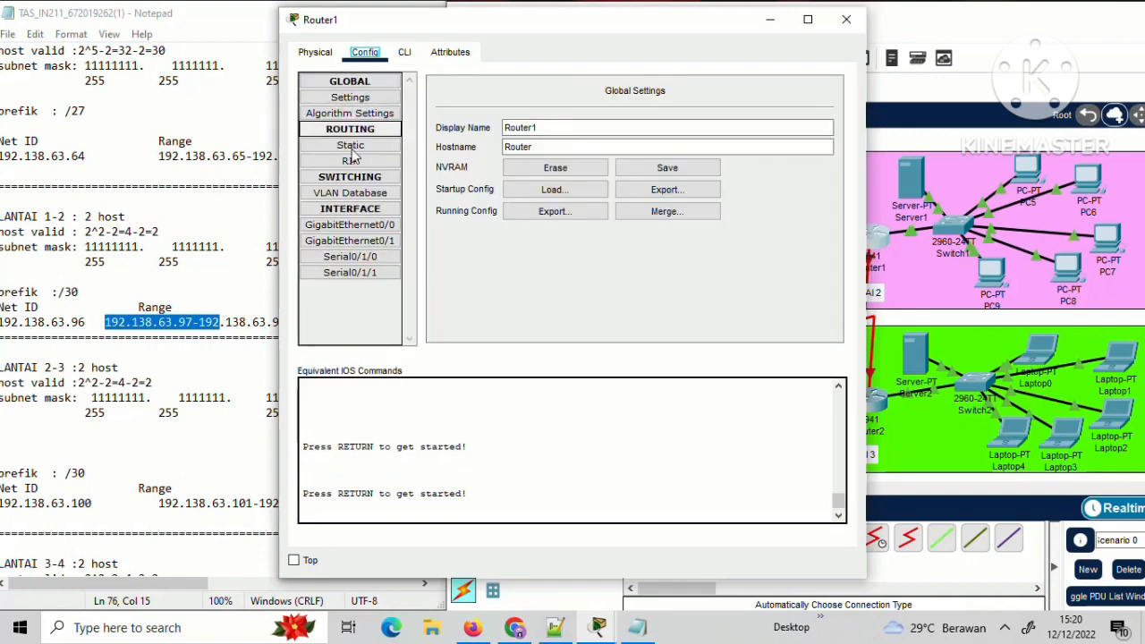
pyautogui.click(369, 257)
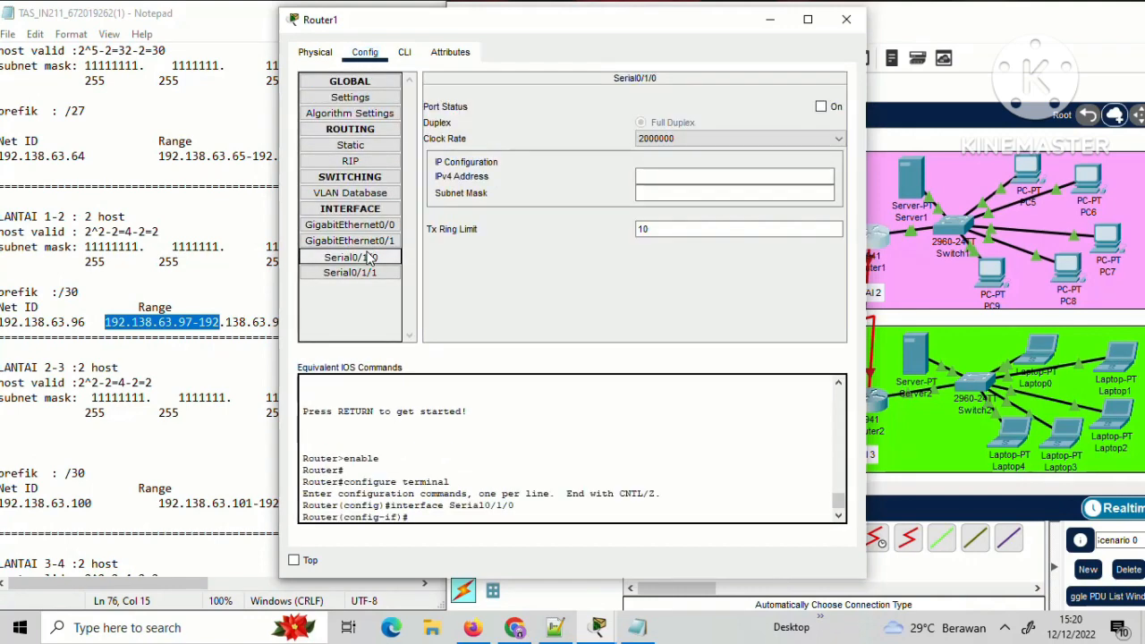
pyautogui.click(207, 261)
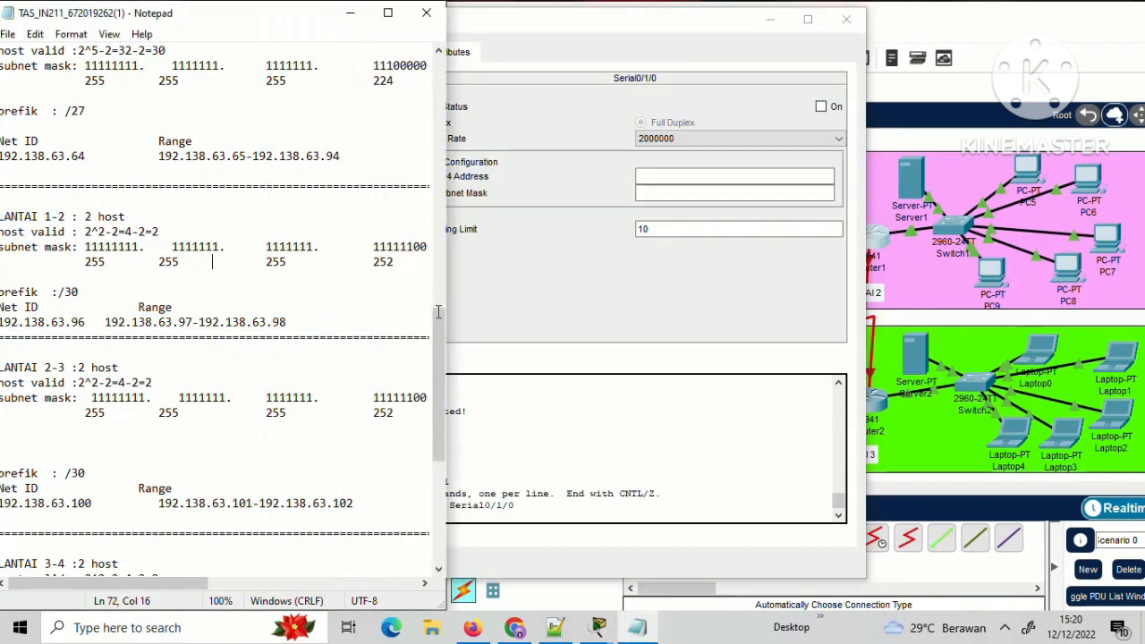
pyautogui.moveTo(444, 333); pyautogui.dragTo(448, 365)
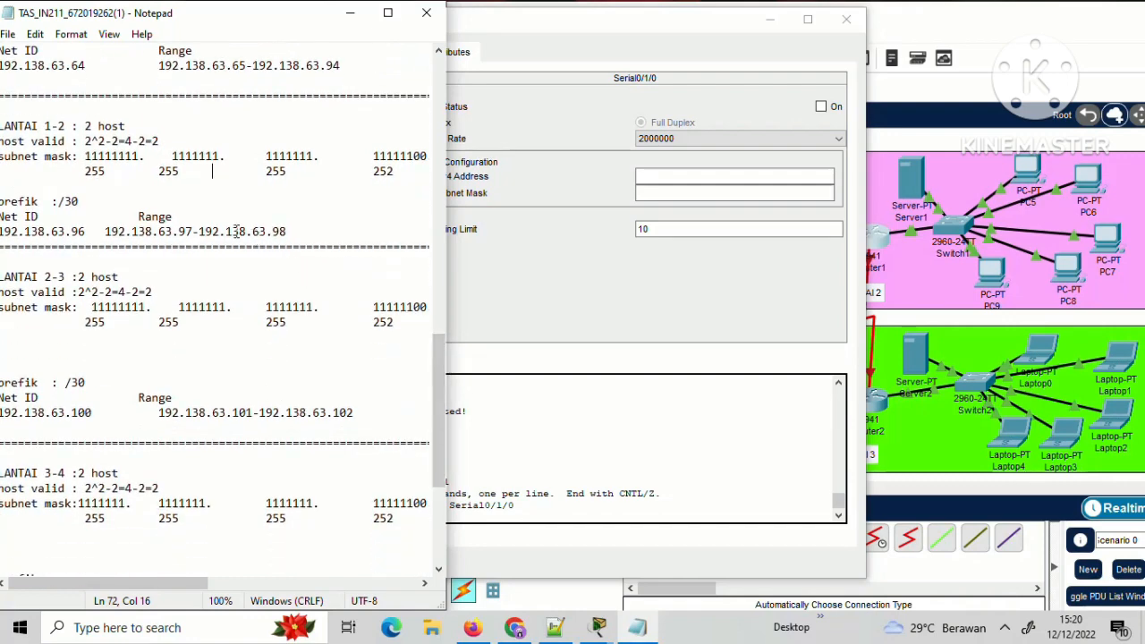
pyautogui.moveTo(198, 231); pyautogui.dragTo(290, 230)
pyautogui.hotkey('ctrl', 'c')
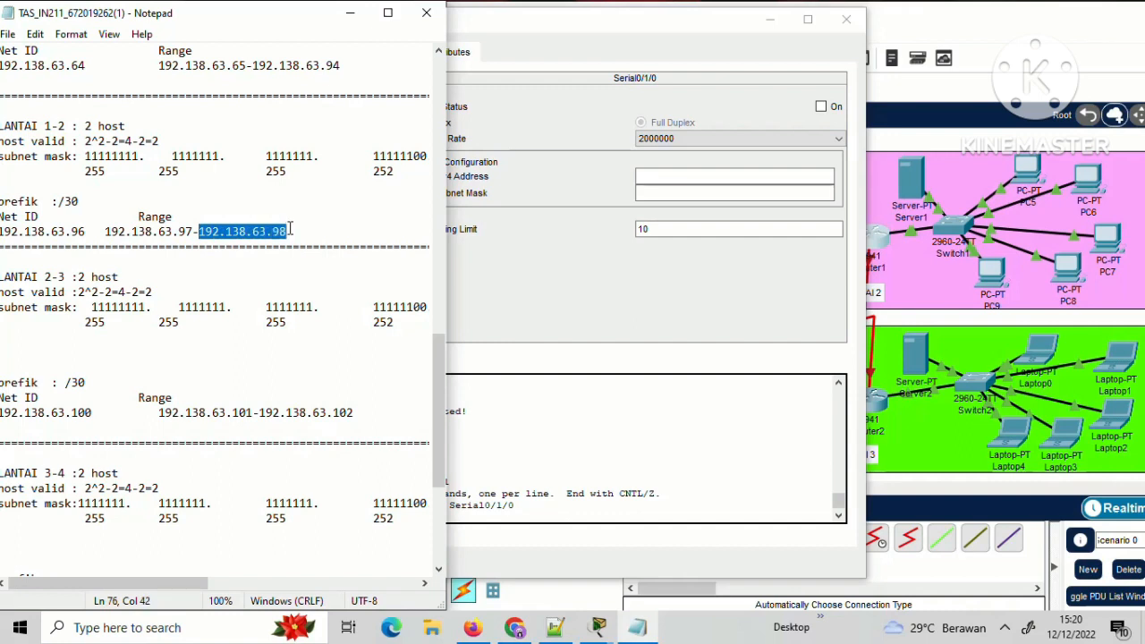
pyautogui.click(665, 176)
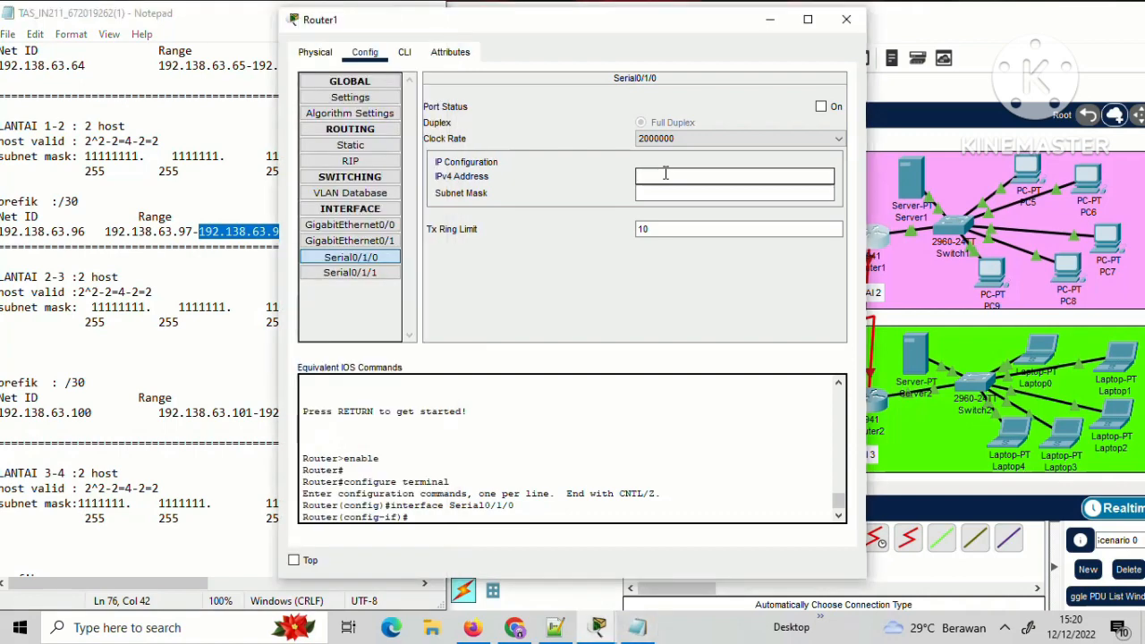
pyautogui.hotkey('ctrl', 'v')
# Set the subnet mask of Router1's Serial0/1/0 to 255.255.255.252 and turn the port on.
pyautogui.click(667, 192)
pyautogui.write('255.255.255.192')
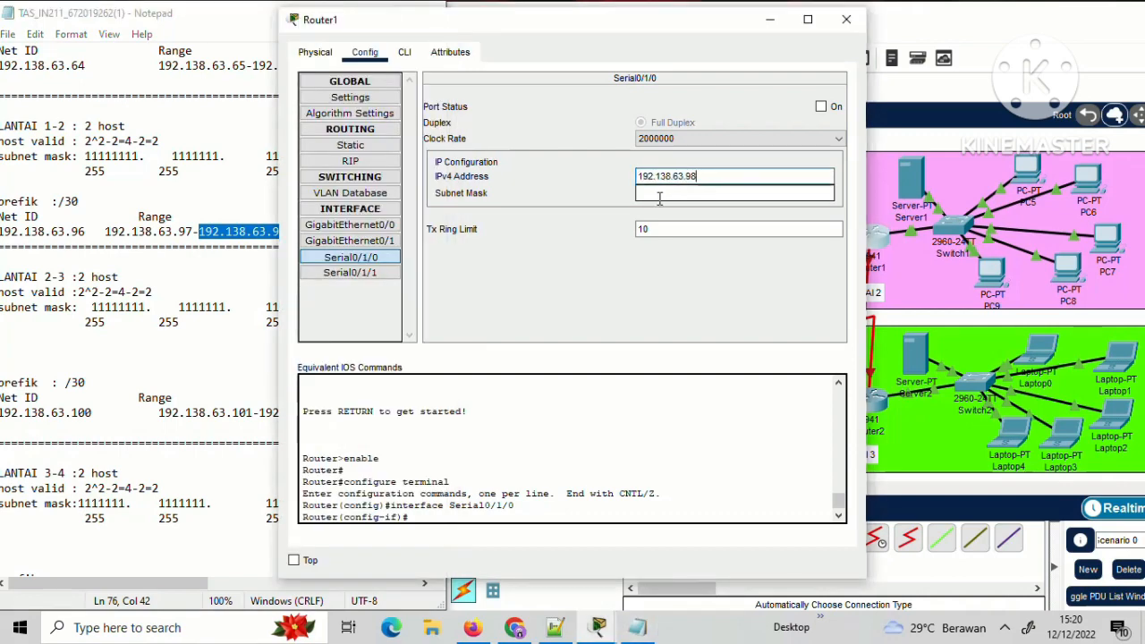
pyautogui.click(246, 315)
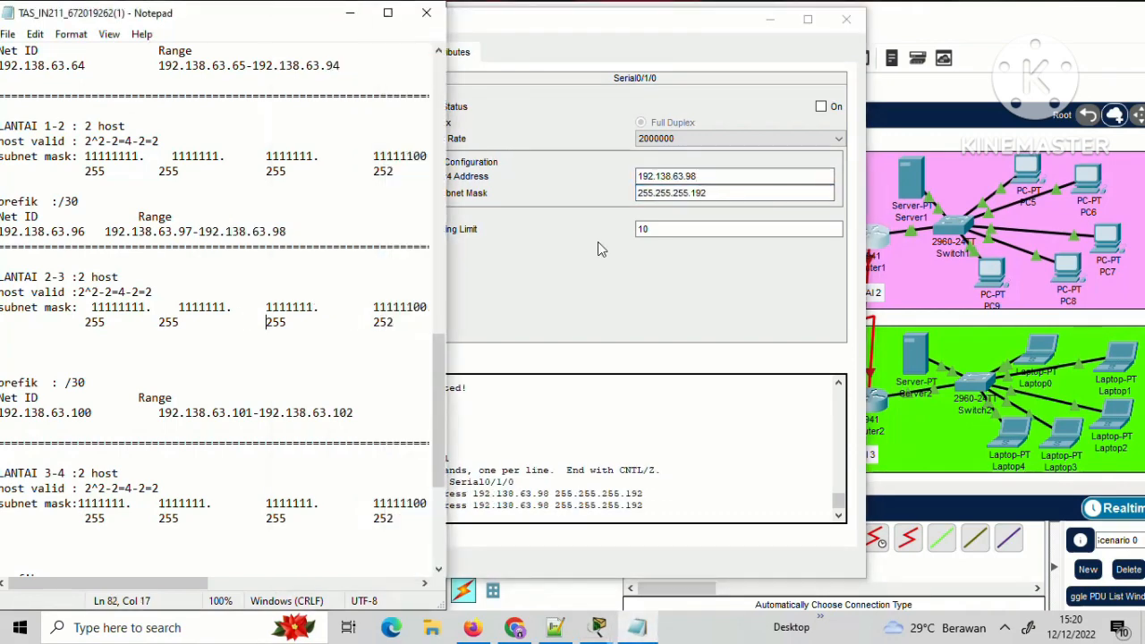
pyautogui.click(731, 193)
pyautogui.press('BackSpace')
pyautogui.press('BackSpace')
pyautogui.press('BackSpace')
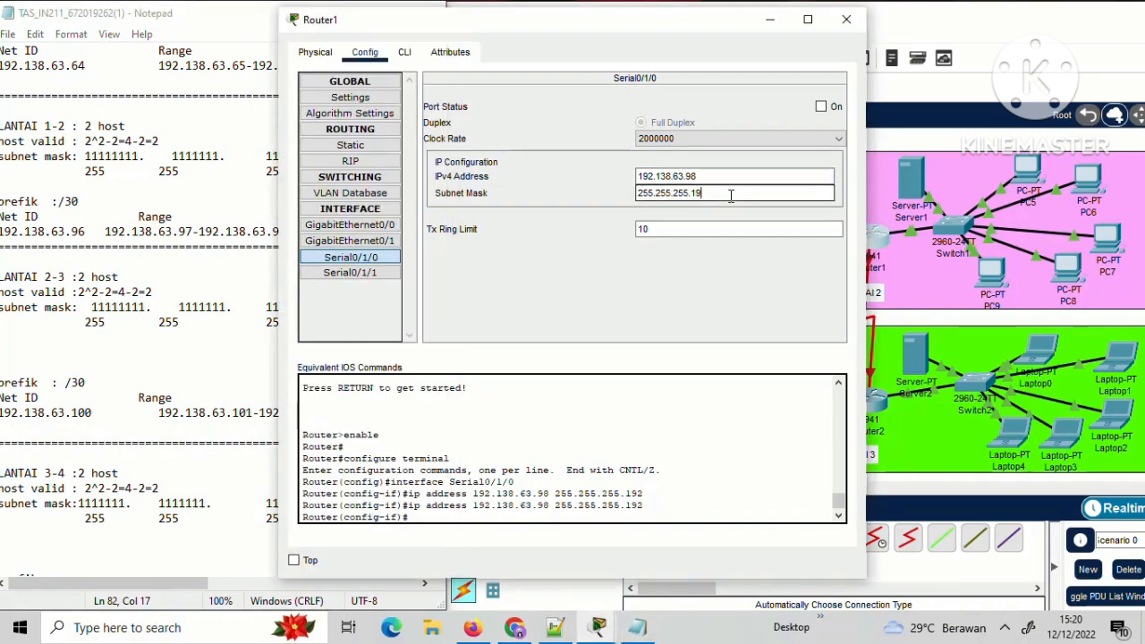
pyautogui.write('252')
pyautogui.click(820, 107)
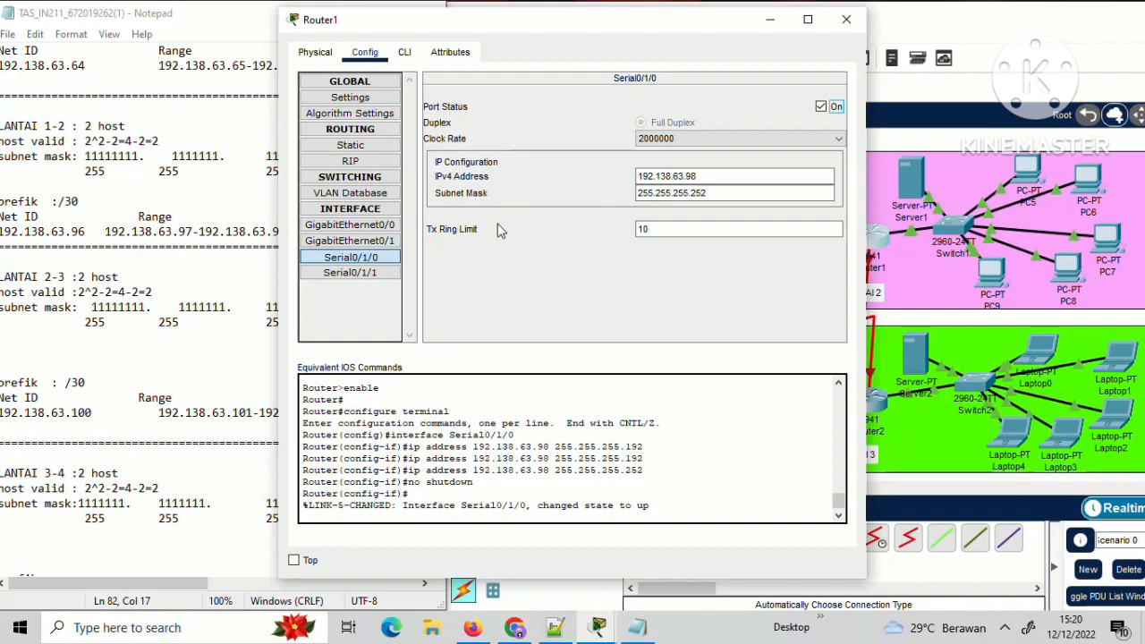
# Set Router1's Serial0/1/1 IPv4 address to 192.138.63.101, copied from the LANTAI 2-3 range in the notes.
pyautogui.click(376, 273)
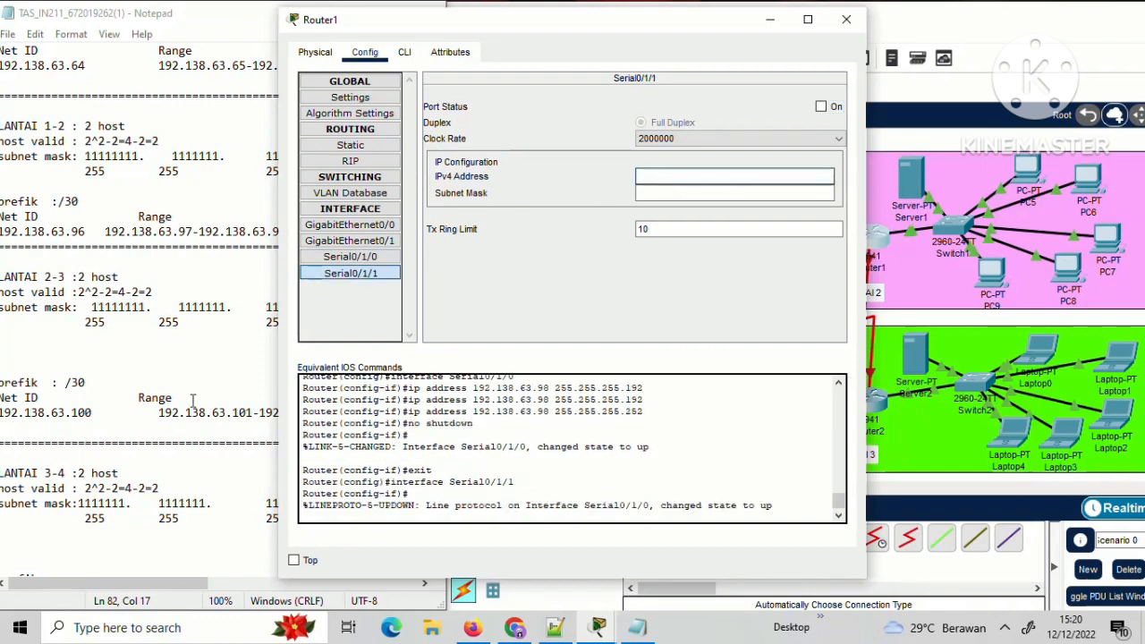
pyautogui.click(250, 414)
pyautogui.moveTo(248, 415); pyautogui.dragTo(156, 415)
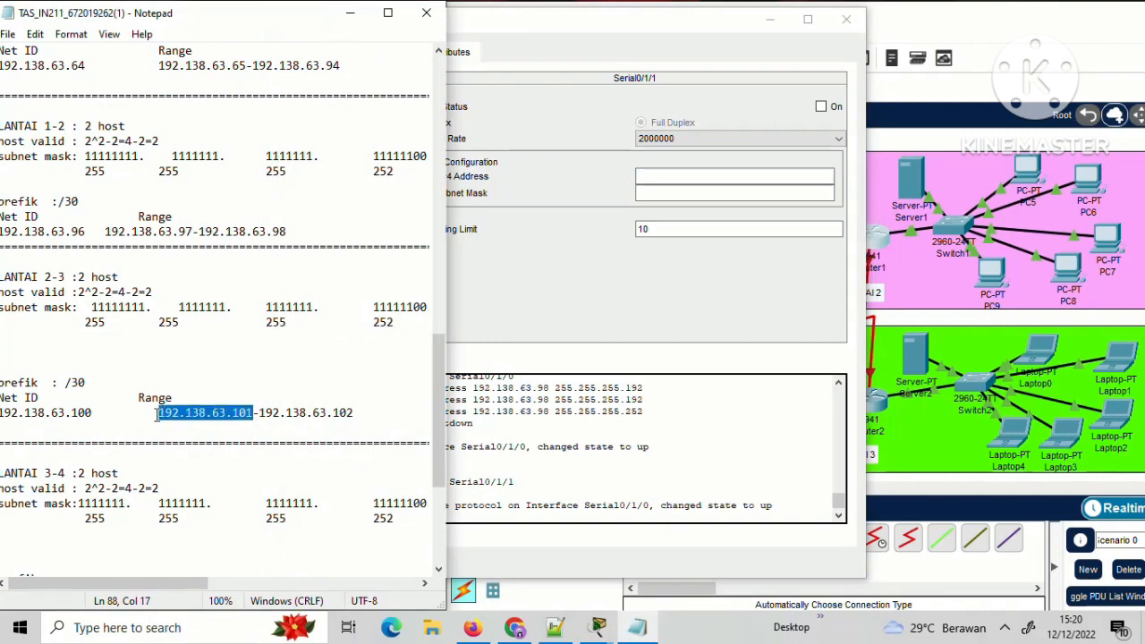
pyautogui.click(152, 414)
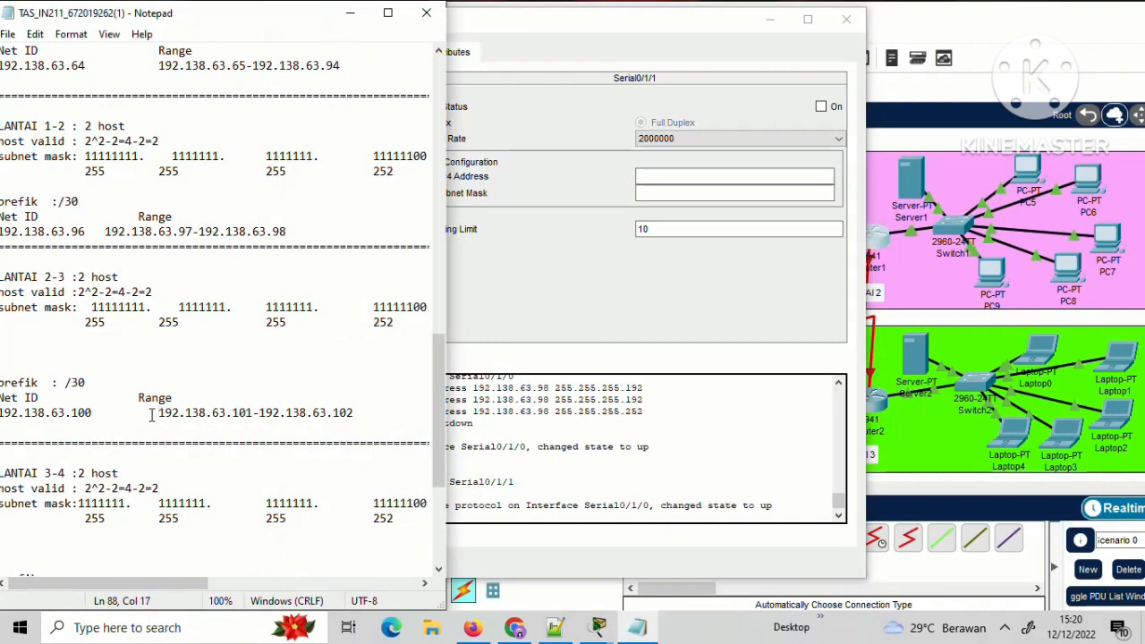
pyautogui.moveTo(254, 413); pyautogui.dragTo(156, 416)
pyautogui.hotkey('ctrl', 'c')
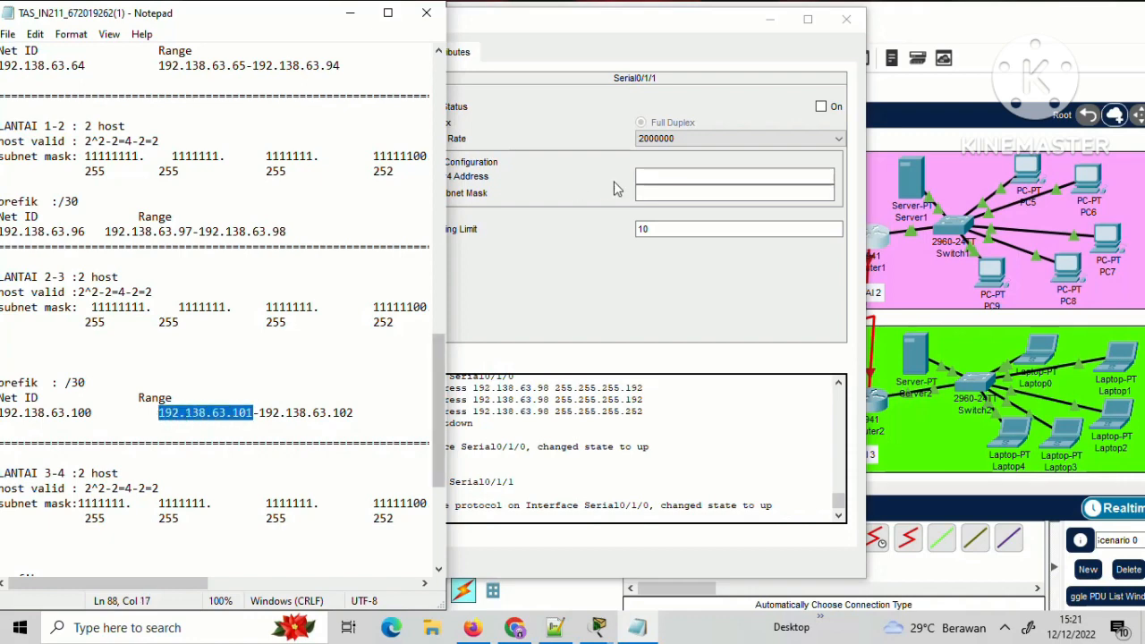
pyautogui.click(645, 174)
pyautogui.hotkey('ctrl', 'v')
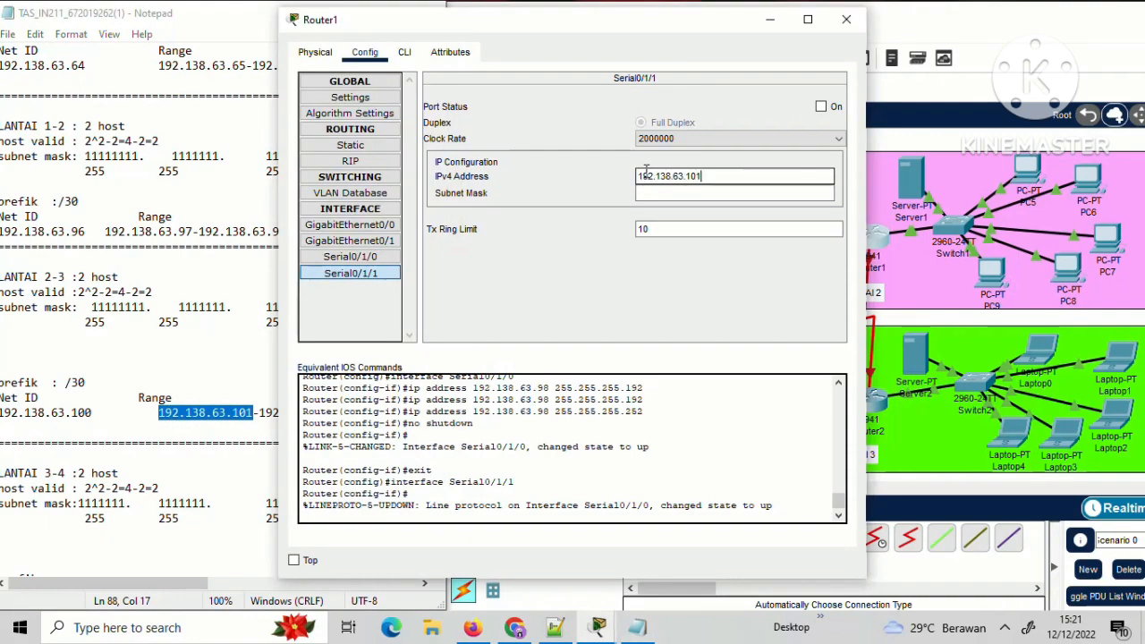
# Set the subnet mask of Router1's Serial0/1/1 to 255.255.255.252, turn the port on and return to the topology.
pyautogui.click(660, 193)
pyautogui.write('255.255.255.252')
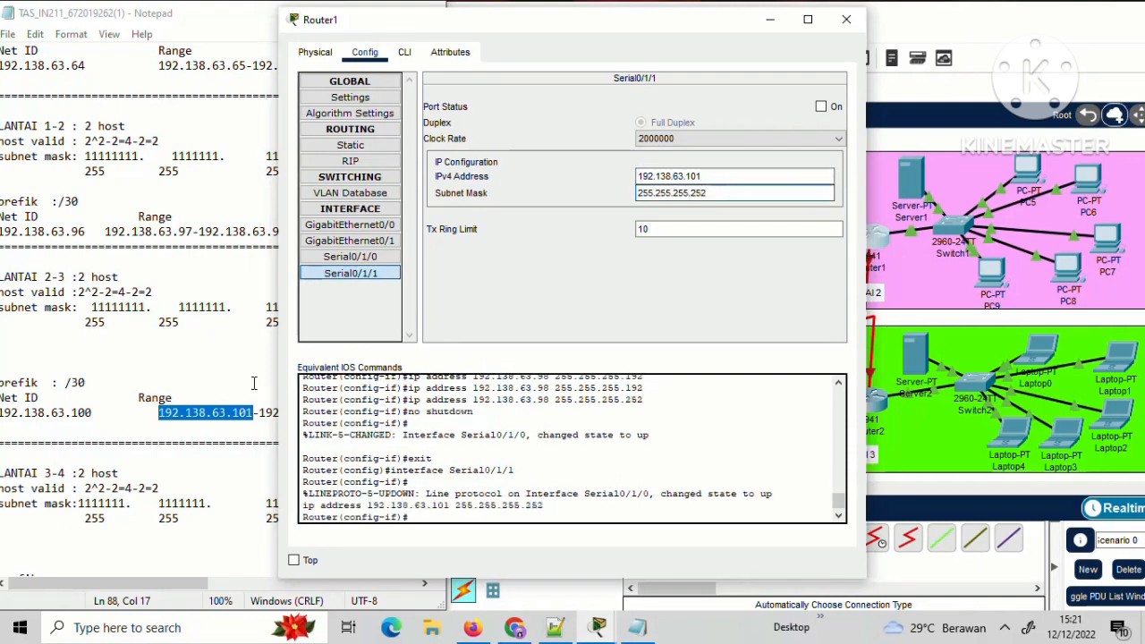
pyautogui.click(254, 383)
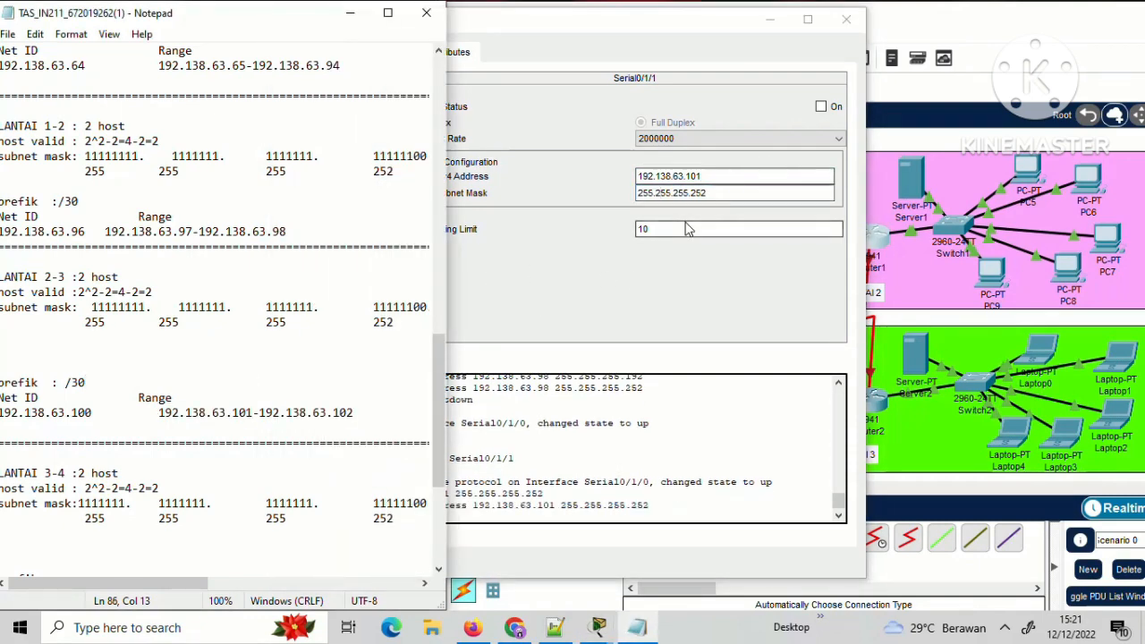
pyautogui.click(818, 107)
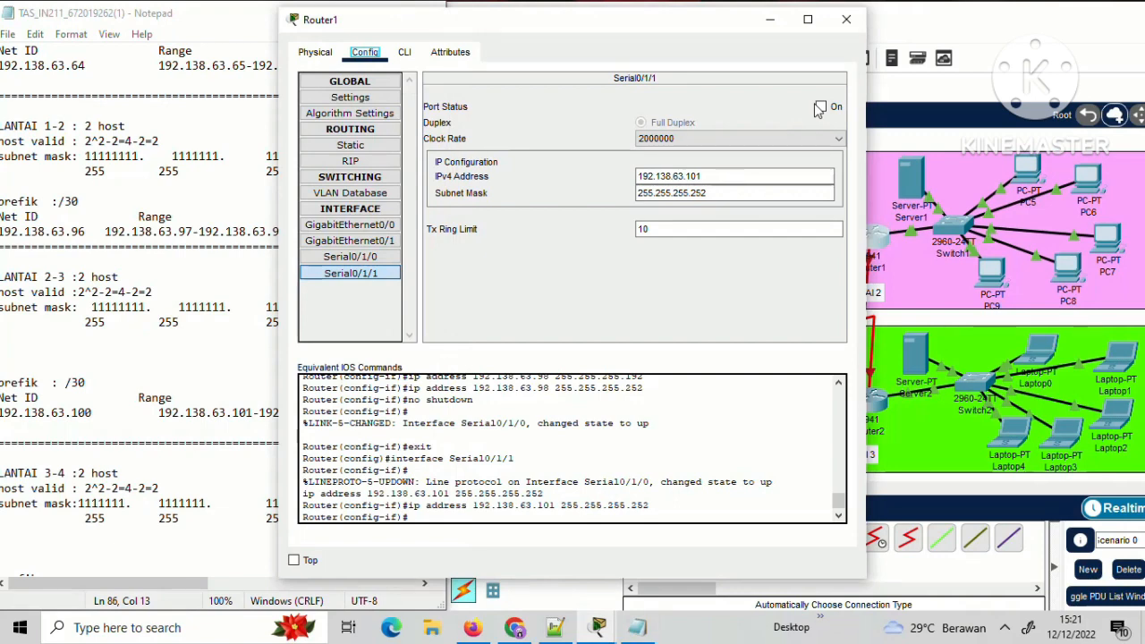
pyautogui.click(820, 107)
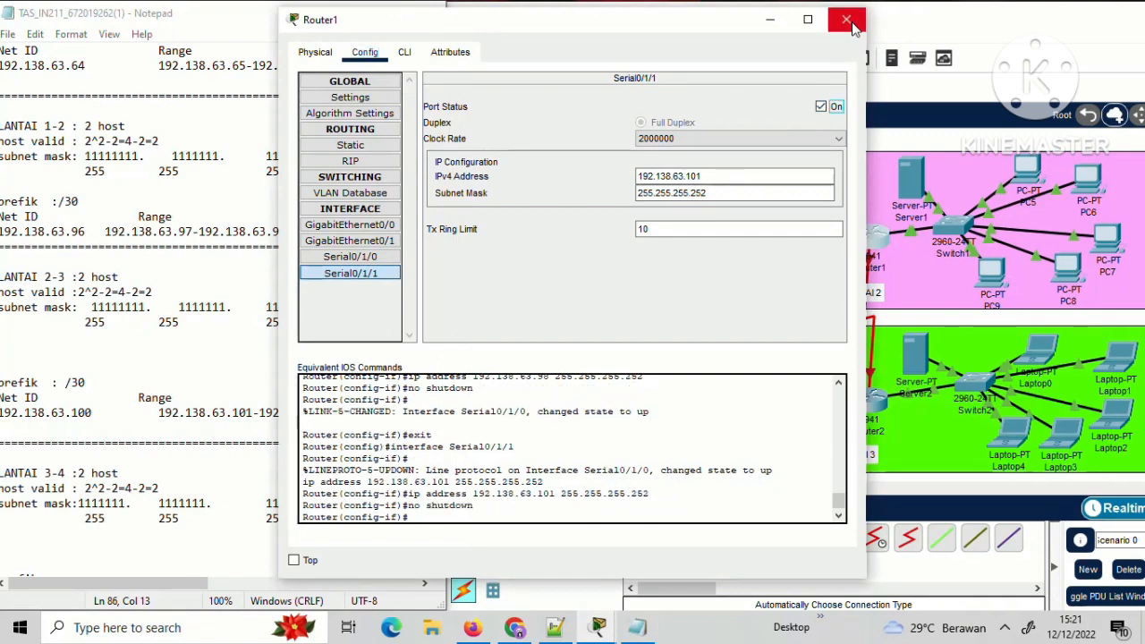
pyautogui.click(856, 22)
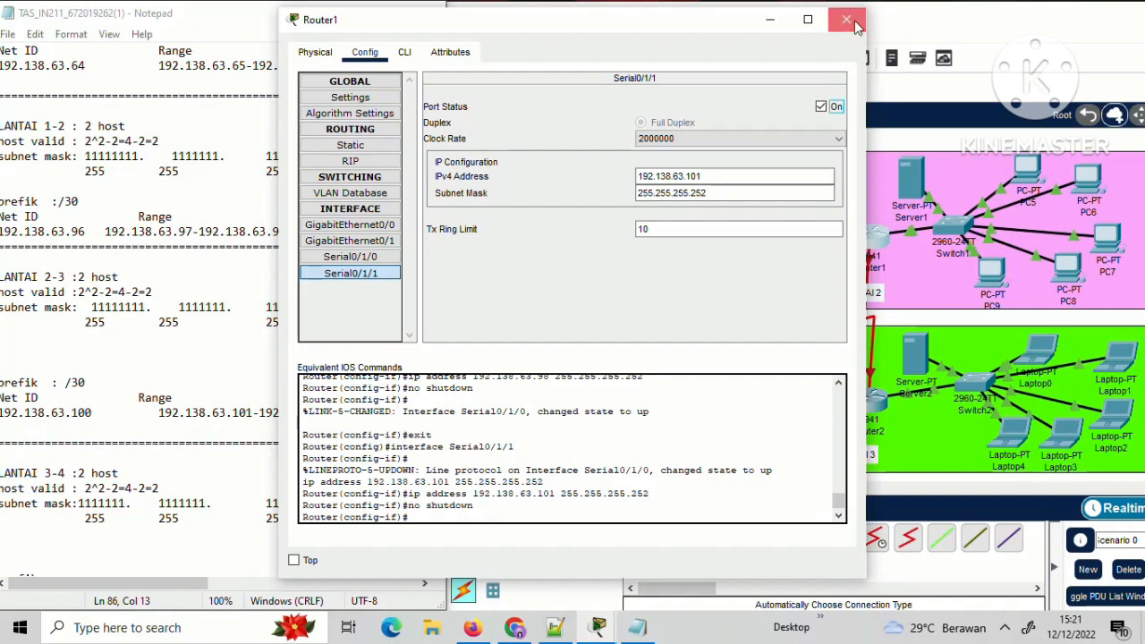
# Set Router2's Serial0/1/0 IPv4 address to 192.138.63.102, using the second address of the LANTAI 2-3 range in the notes.
pyautogui.click(877, 400)
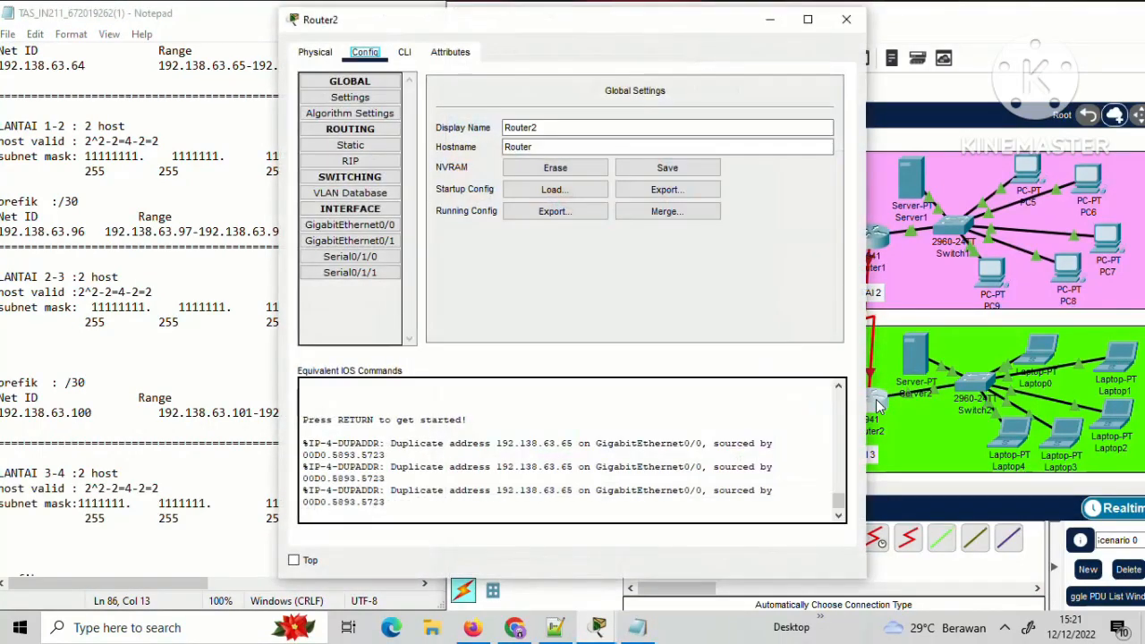
pyautogui.click(356, 258)
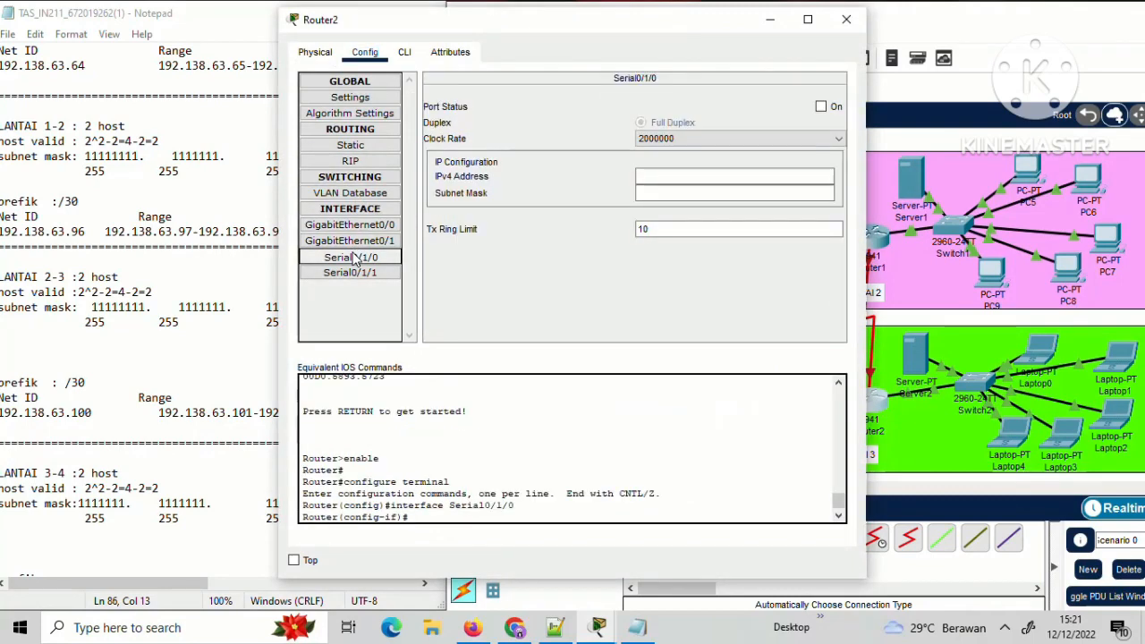
pyautogui.click(222, 453)
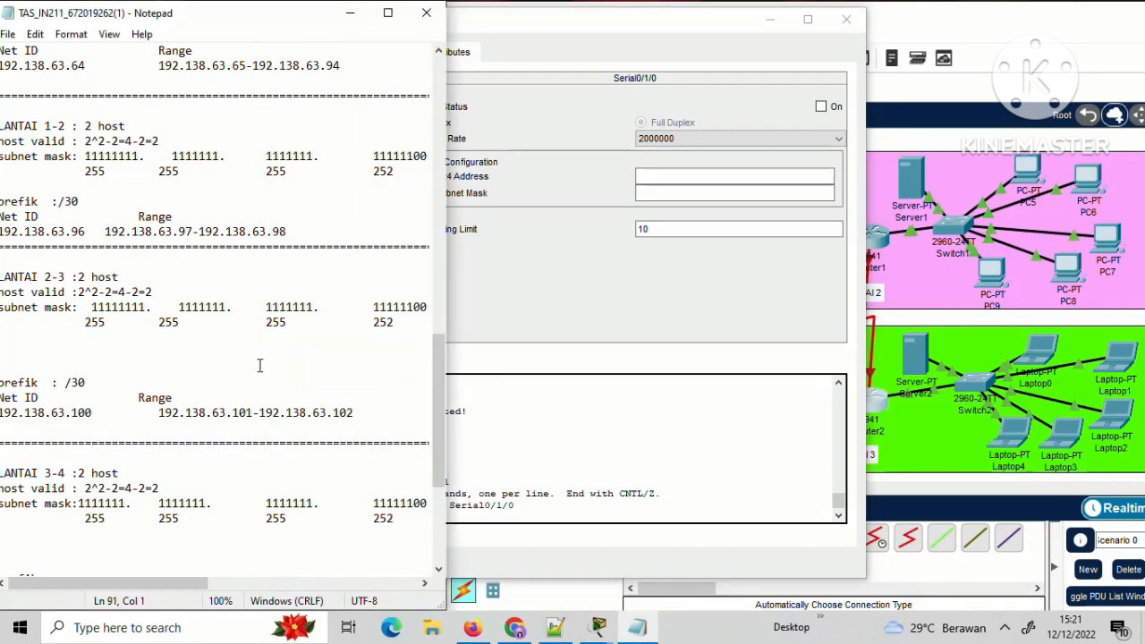
pyautogui.moveTo(263, 414); pyautogui.dragTo(362, 416)
pyautogui.hotkey('ctrl', 'c')
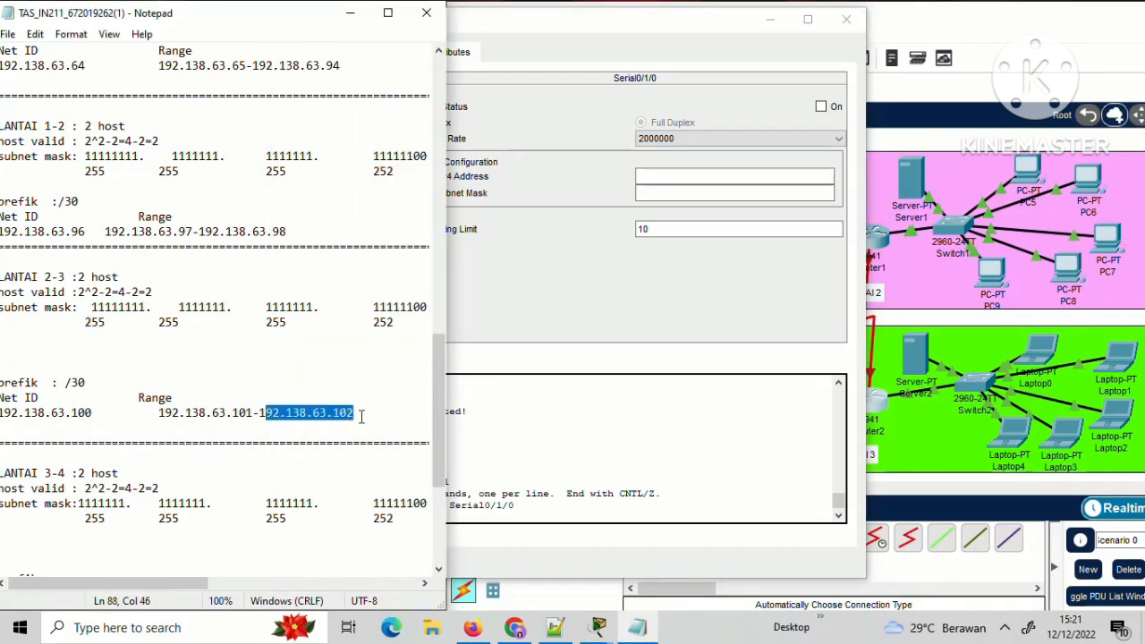
pyautogui.click(648, 176)
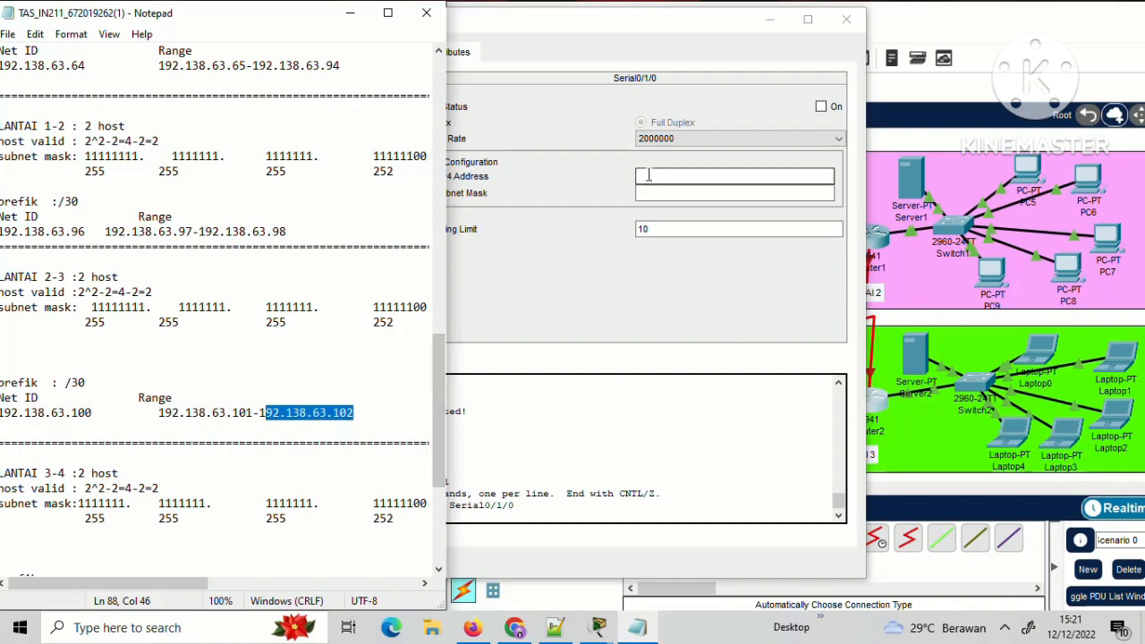
pyautogui.click(166, 364)
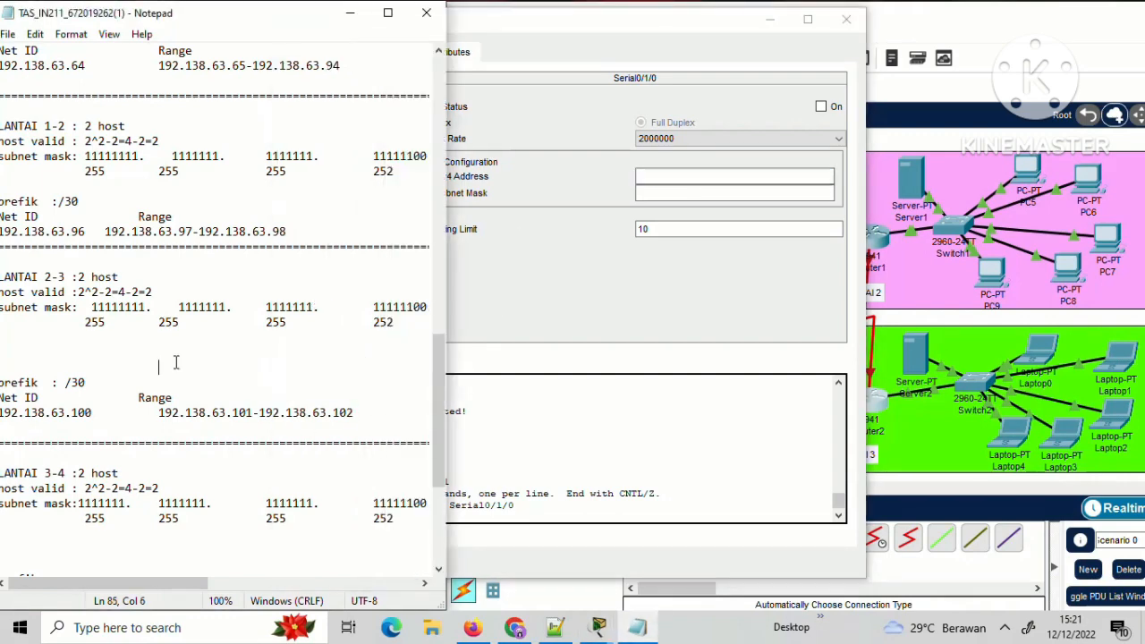
pyautogui.click(659, 177)
pyautogui.hotkey('ctrl', 'v')
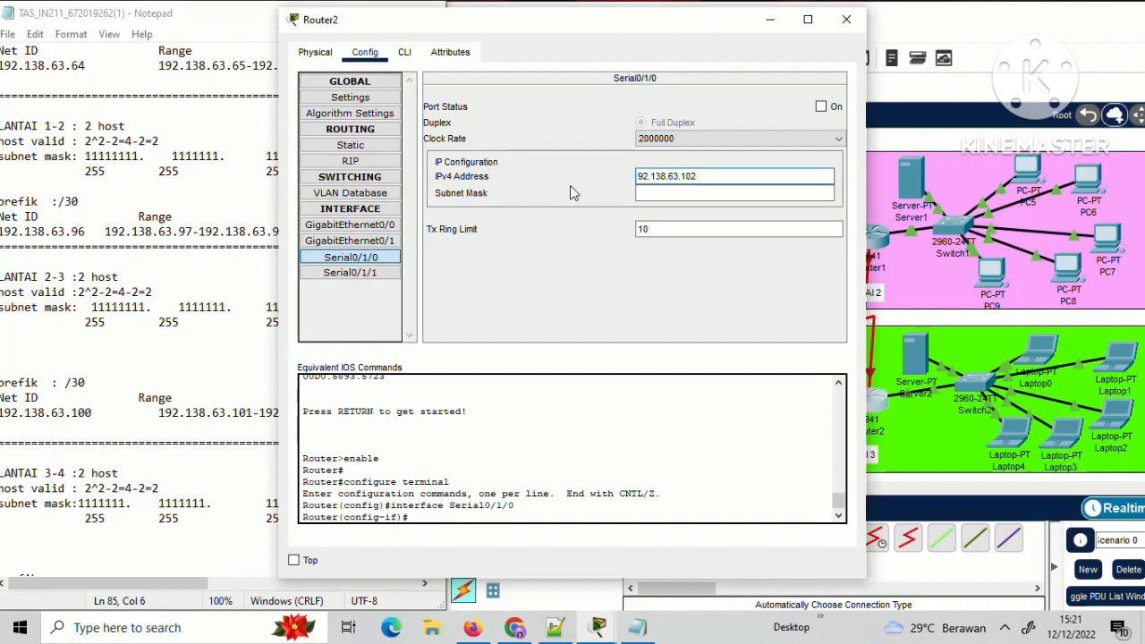
pyautogui.click(638, 177)
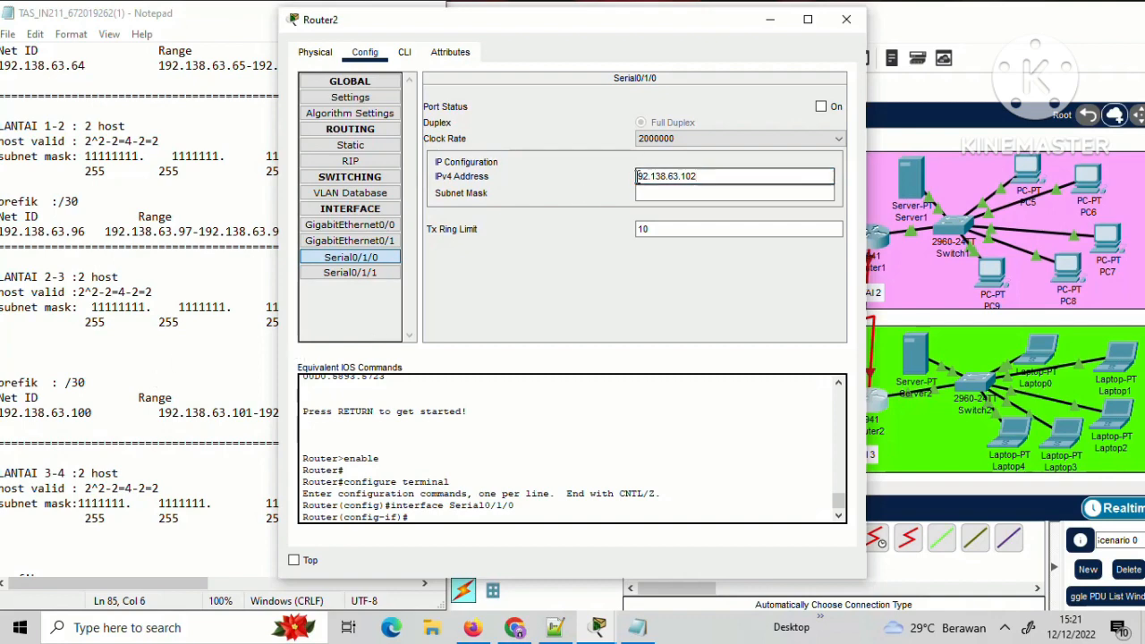
pyautogui.write('1')
# Set the subnet mask of Router2's Serial0/1/0 to 255.255.255.252 and turn the port on.
pyautogui.click(680, 199)
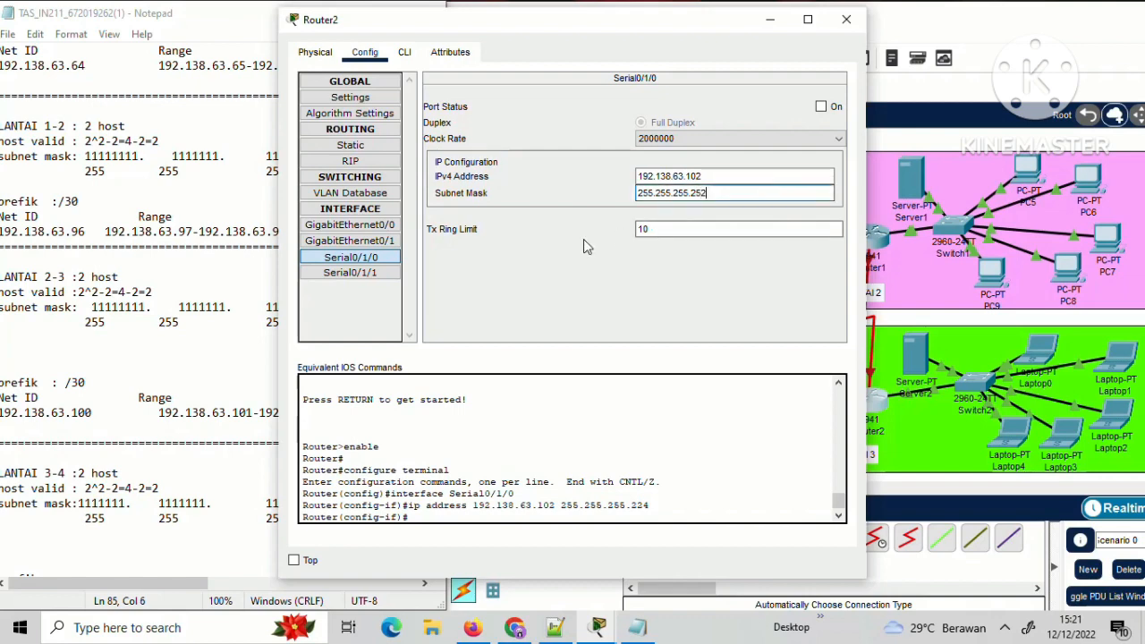
pyautogui.click(834, 105)
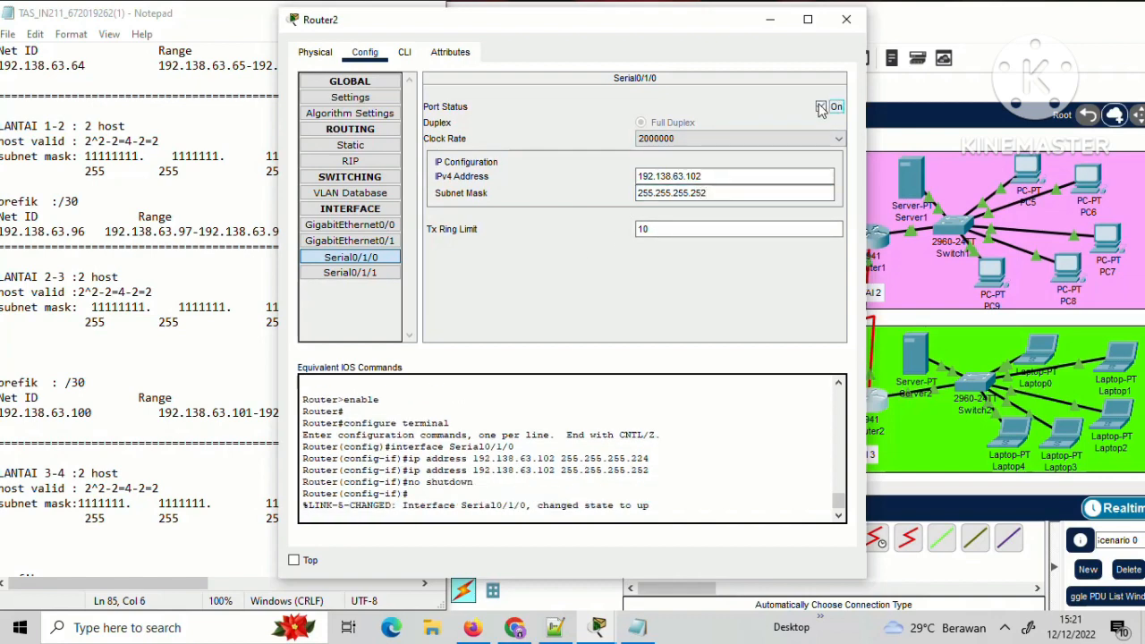
# Set Router2's Serial0/1/1 IPv4 address to 192.138.63.105, copied from the LANTAI 3-4 range in the notes.
pyautogui.click(356, 279)
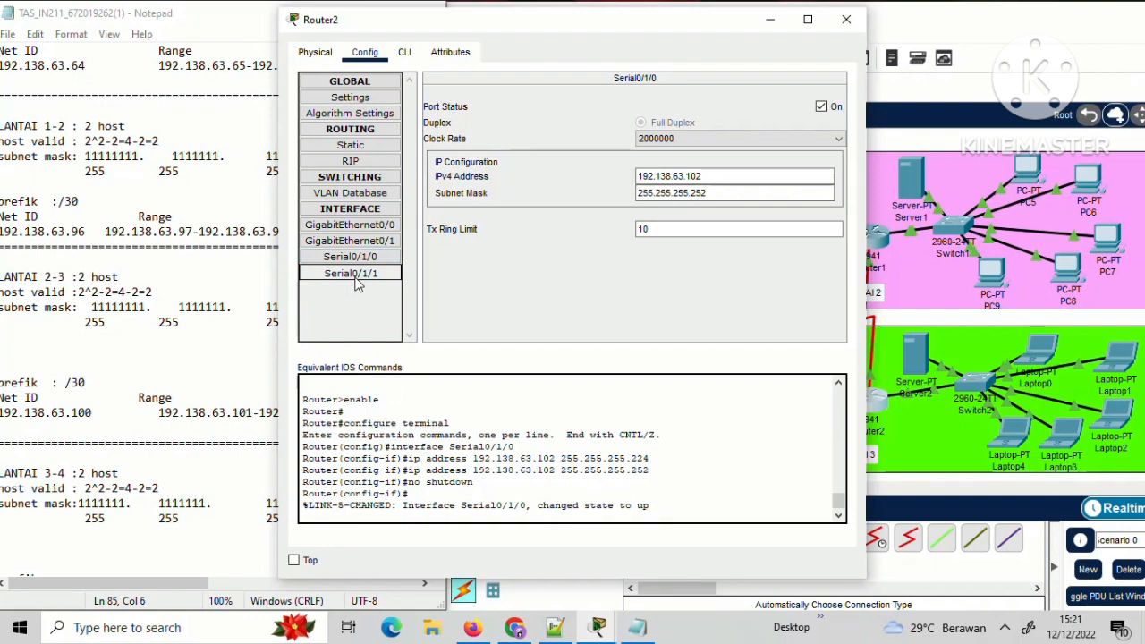
pyautogui.click(274, 336)
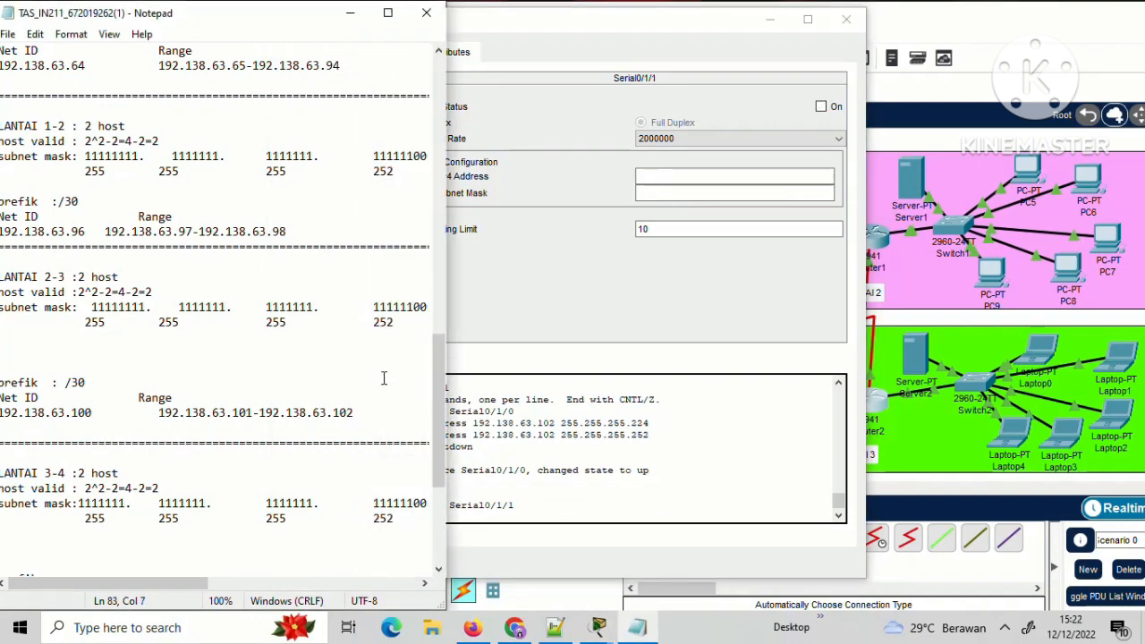
pyautogui.scroll(-3, 438, 408)
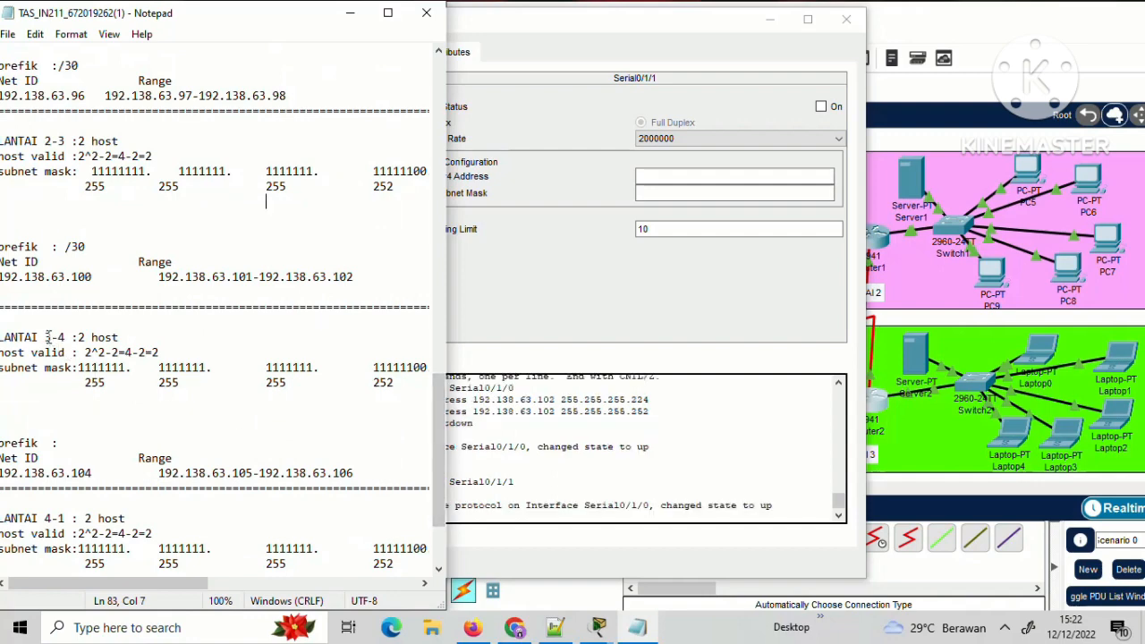
pyautogui.moveTo(45, 337); pyautogui.dragTo(79, 337)
pyautogui.click(104, 401)
pyautogui.moveTo(154, 470); pyautogui.dragTo(255, 472)
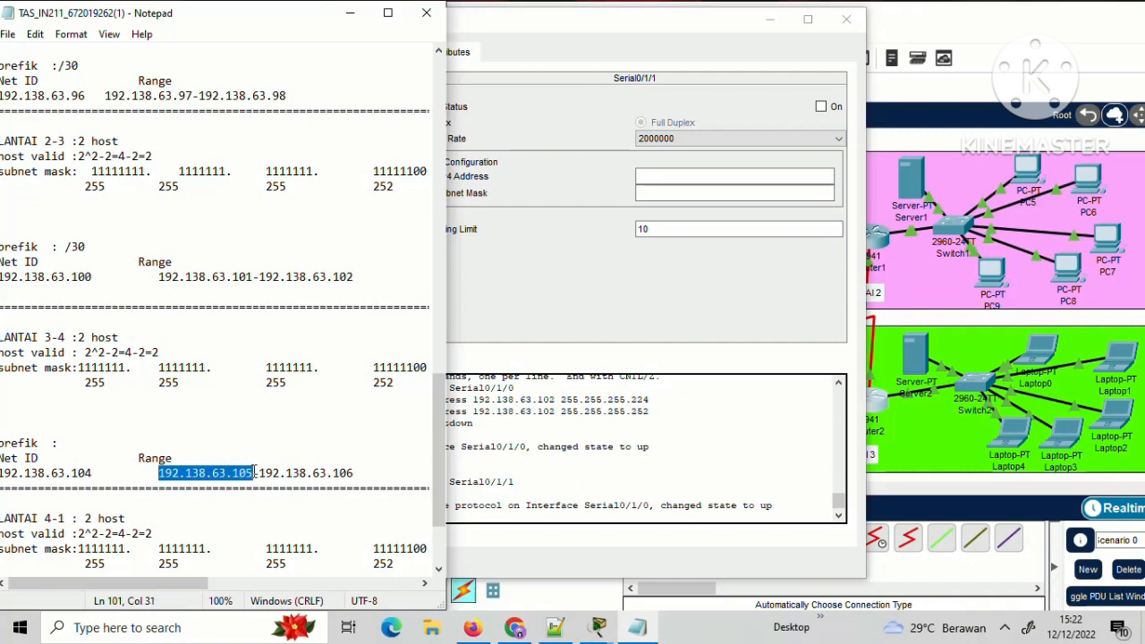
pyautogui.click(255, 472)
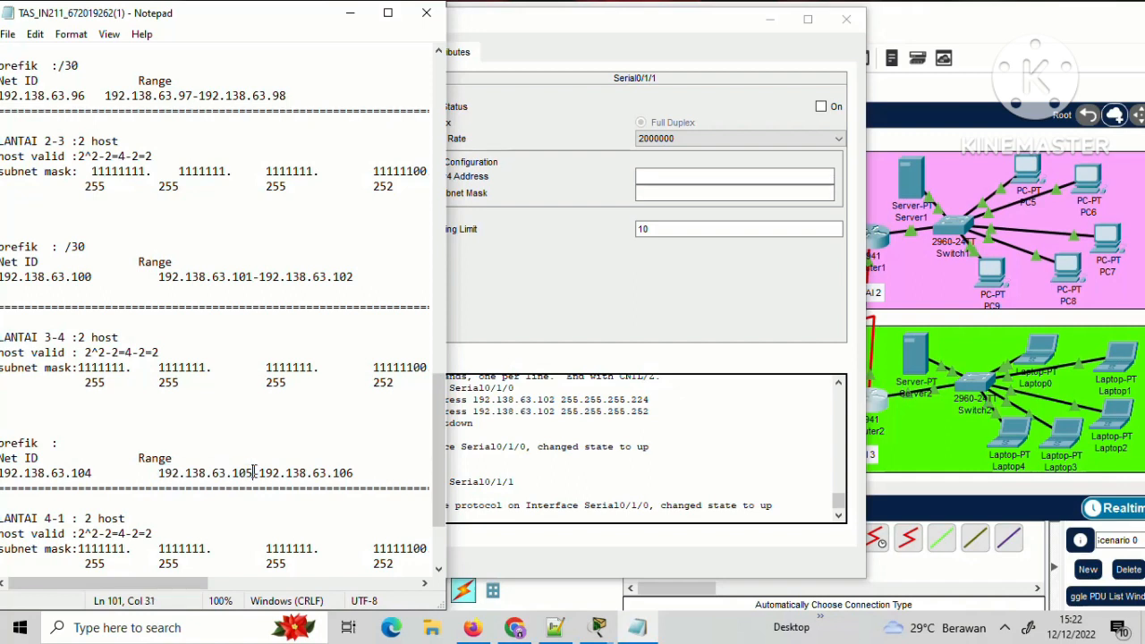
pyautogui.moveTo(255, 472); pyautogui.dragTo(159, 473)
pyautogui.hotkey('ctrl', 'c')
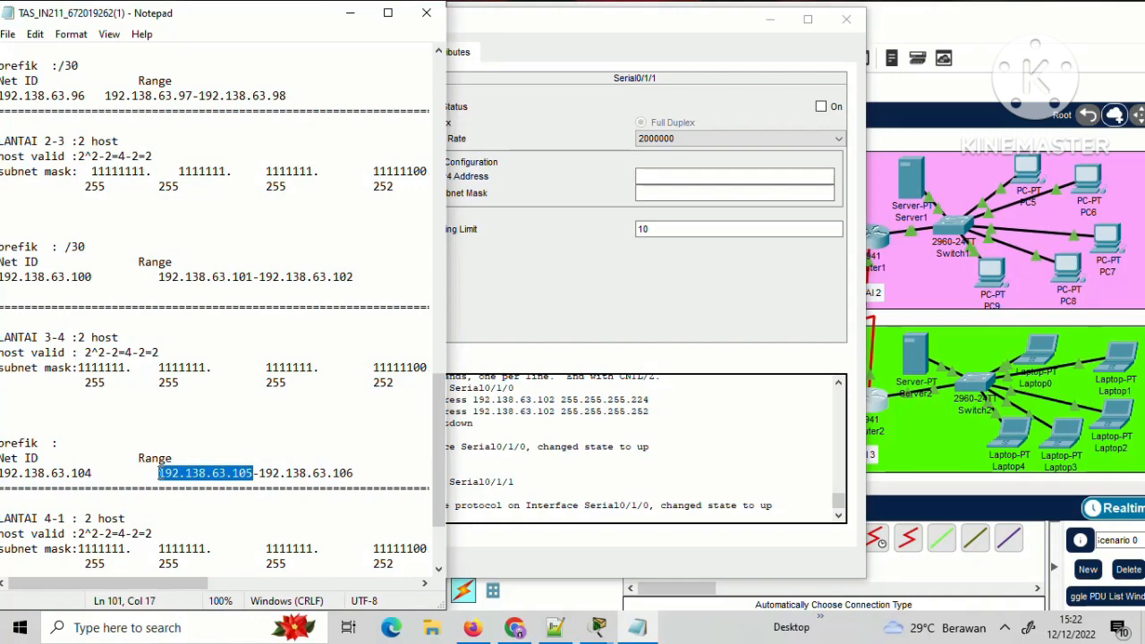
pyautogui.click(771, 173)
pyautogui.hotkey('ctrl', 'v')
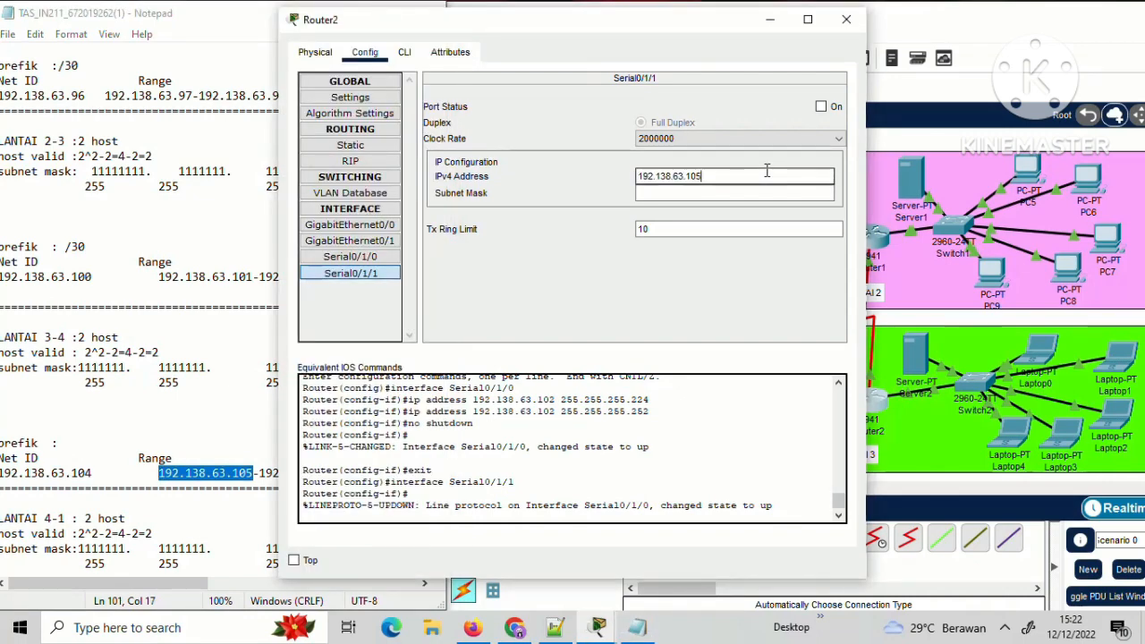
# Set the subnet mask of Router2's Serial0/1/1 to 255.255.255.252, turn the port on and return to the topology.
pyautogui.click(677, 193)
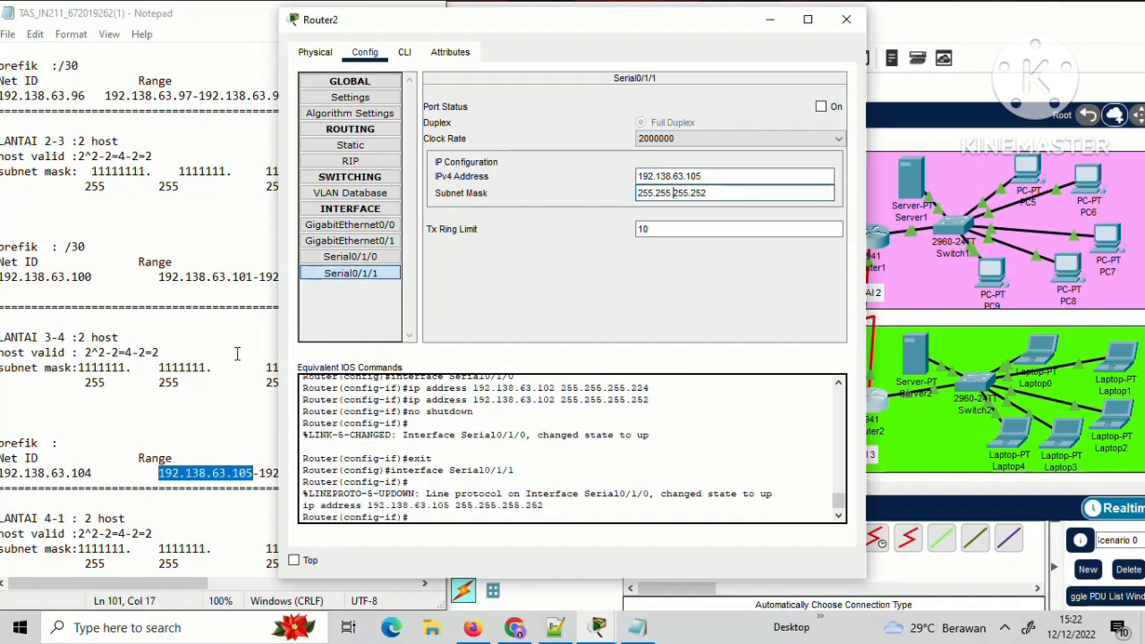
pyautogui.click(237, 355)
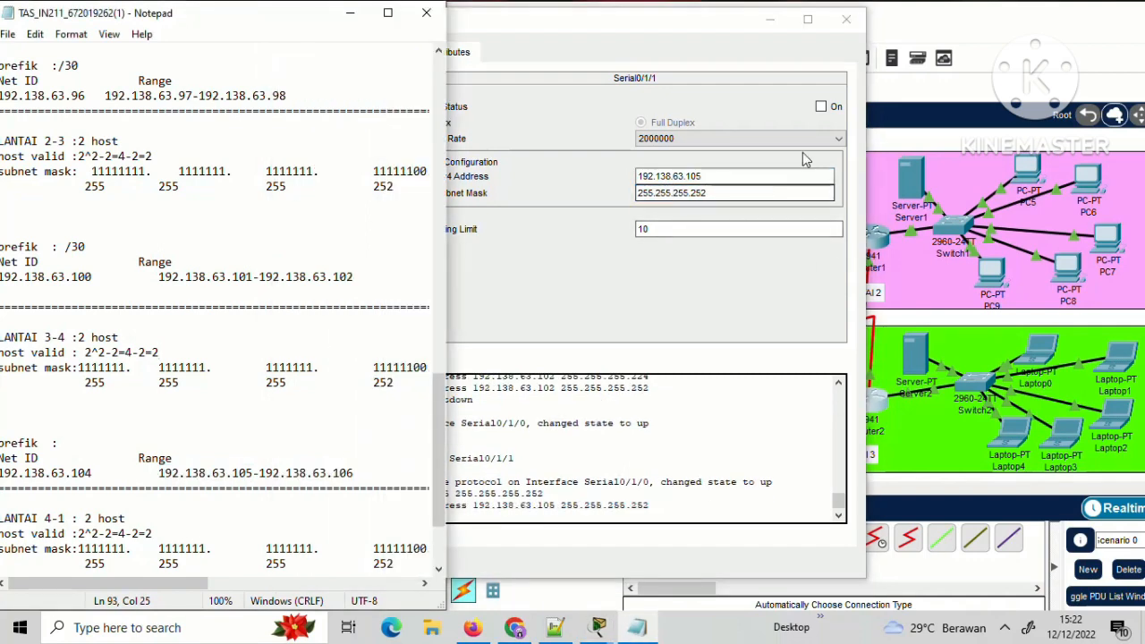
pyautogui.click(820, 107)
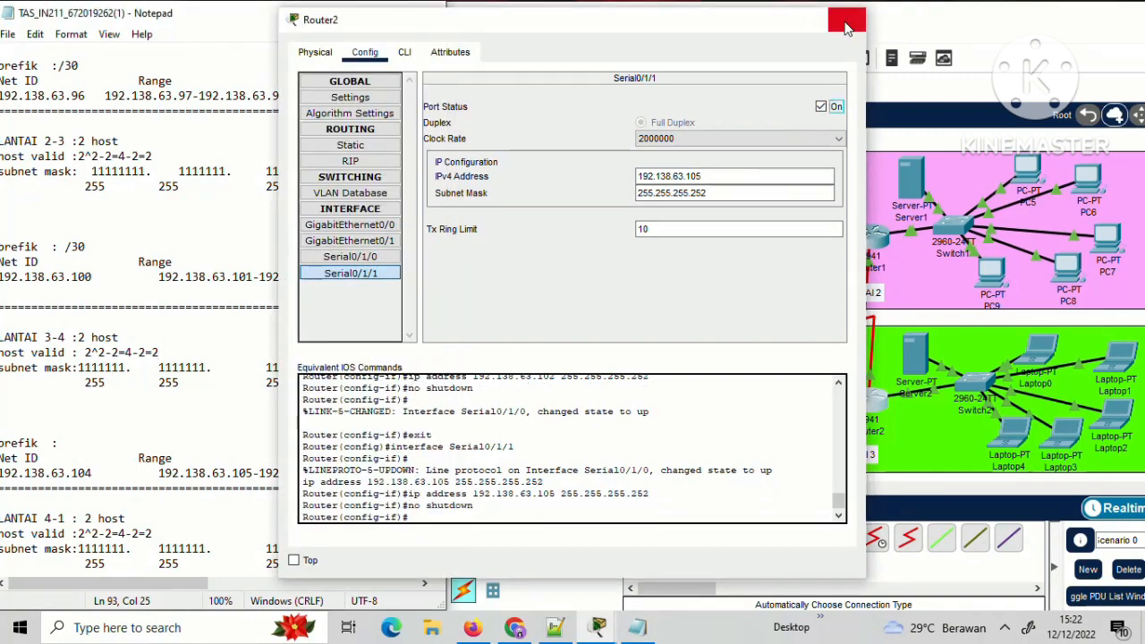
pyautogui.click(847, 22)
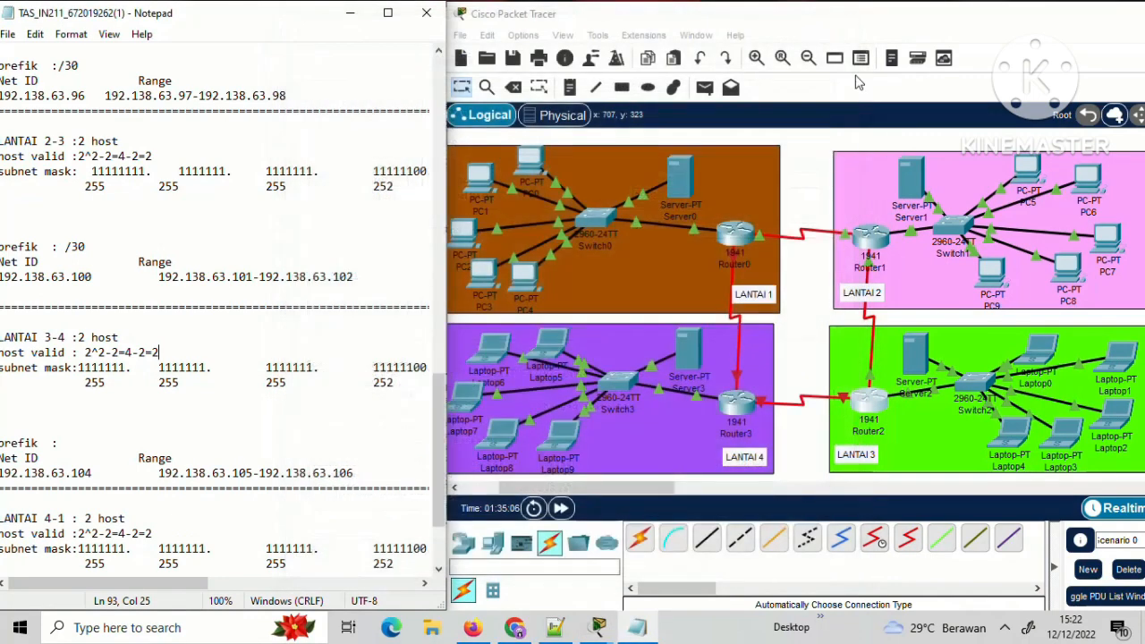
# Open Router3's Serial0/1/0 settings and bring the LANTAI 3-4 range in the notes to the front.
pyautogui.click(739, 407)
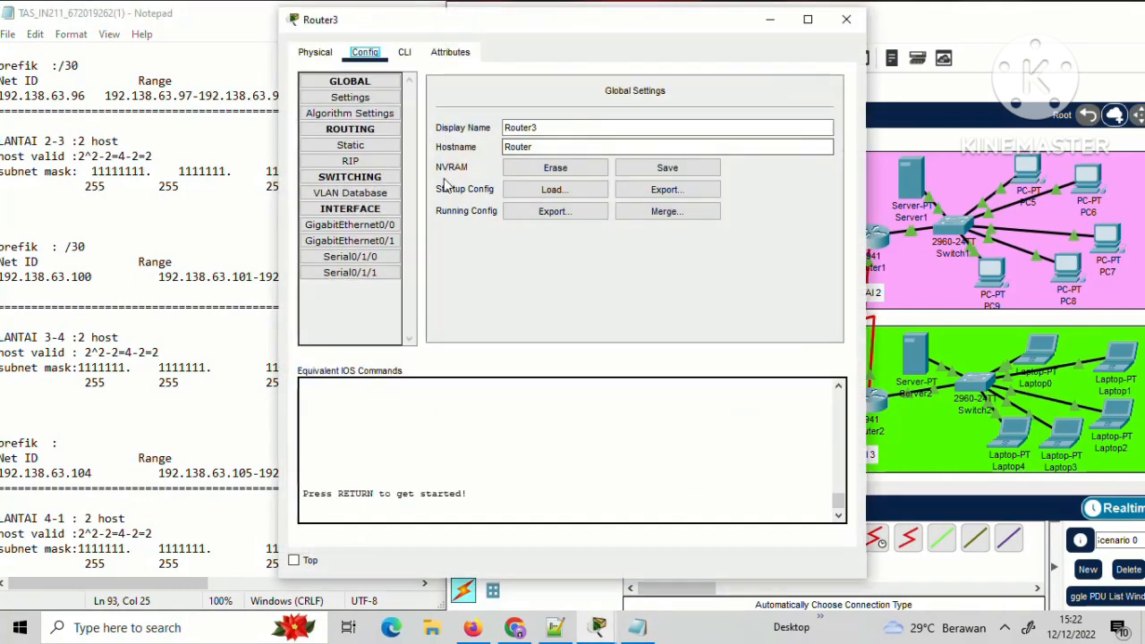
pyautogui.click(345, 259)
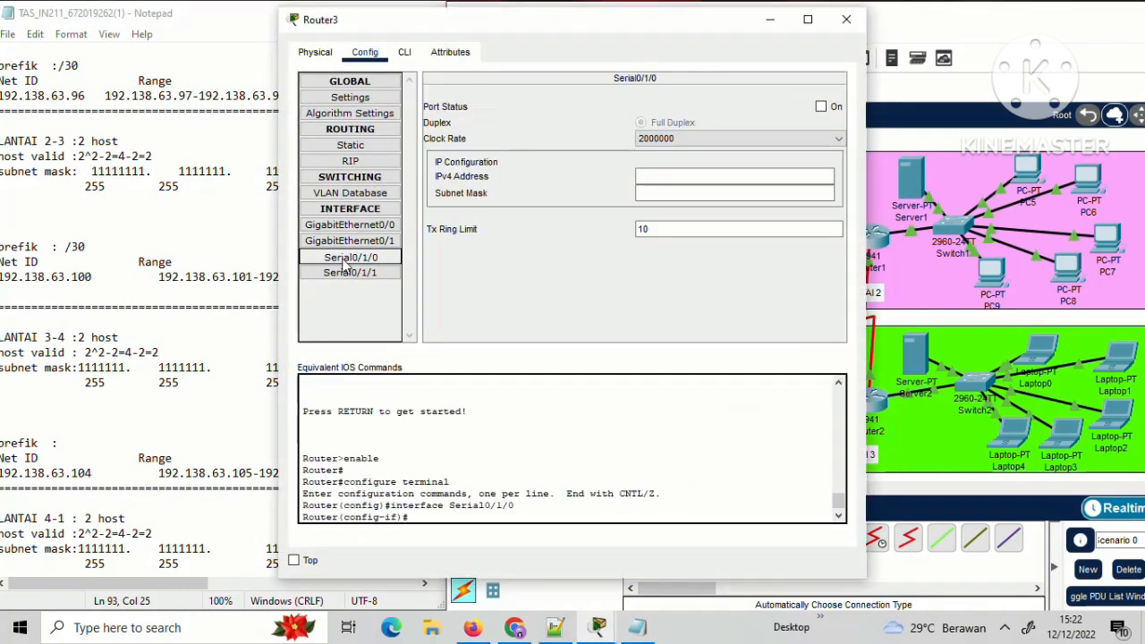
pyautogui.click(232, 309)
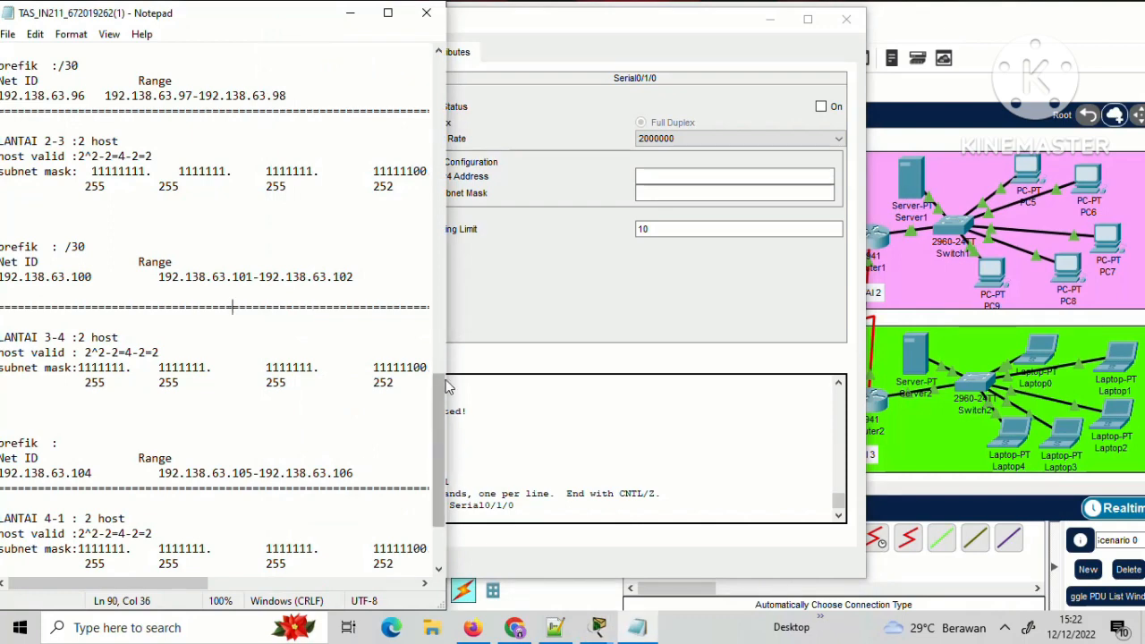
# Configure Router3's Serial0/1/0 with IPv4 address 192.138.63.106 and subnet mask 255.255.255.252, and turn its port on.
pyautogui.scroll(-2, 178, 493)
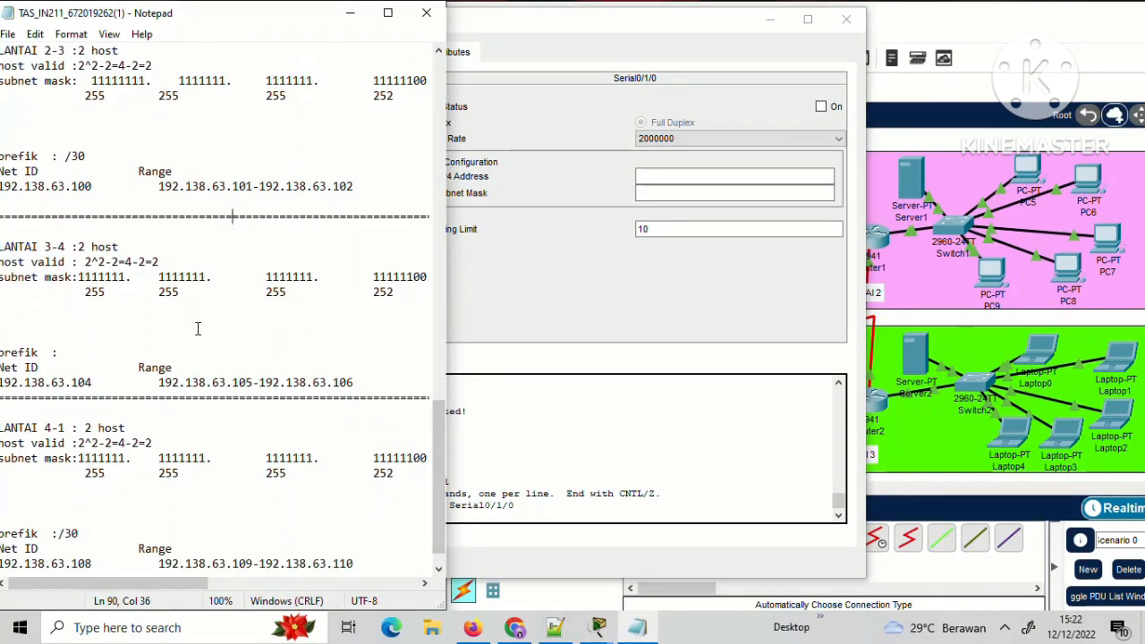
pyautogui.moveTo(259, 382); pyautogui.dragTo(351, 382)
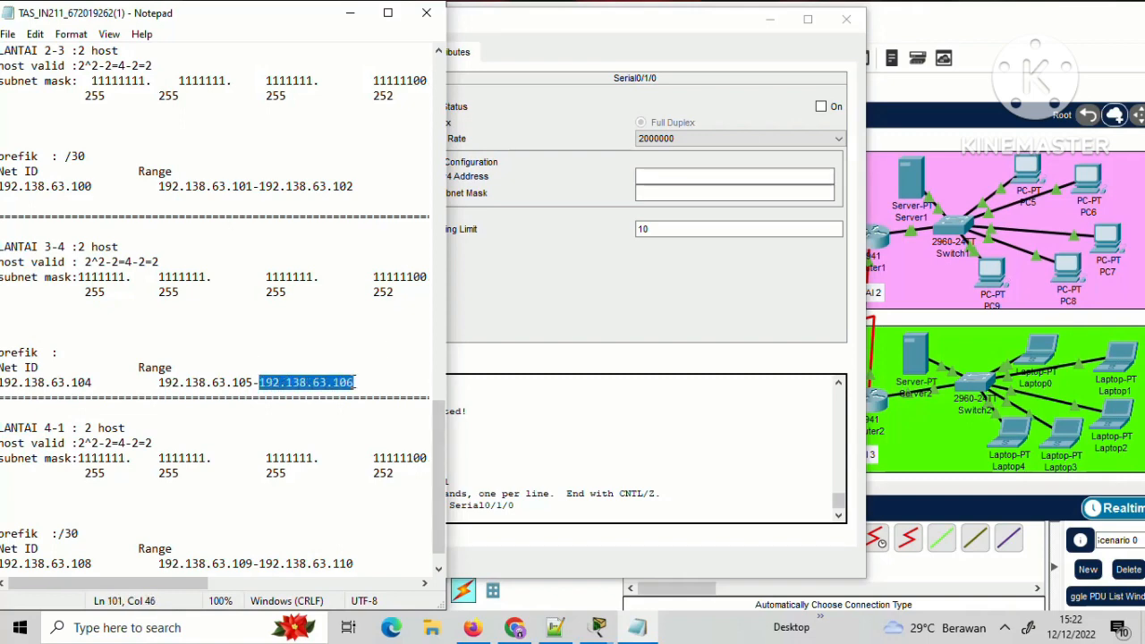
pyautogui.click(677, 179)
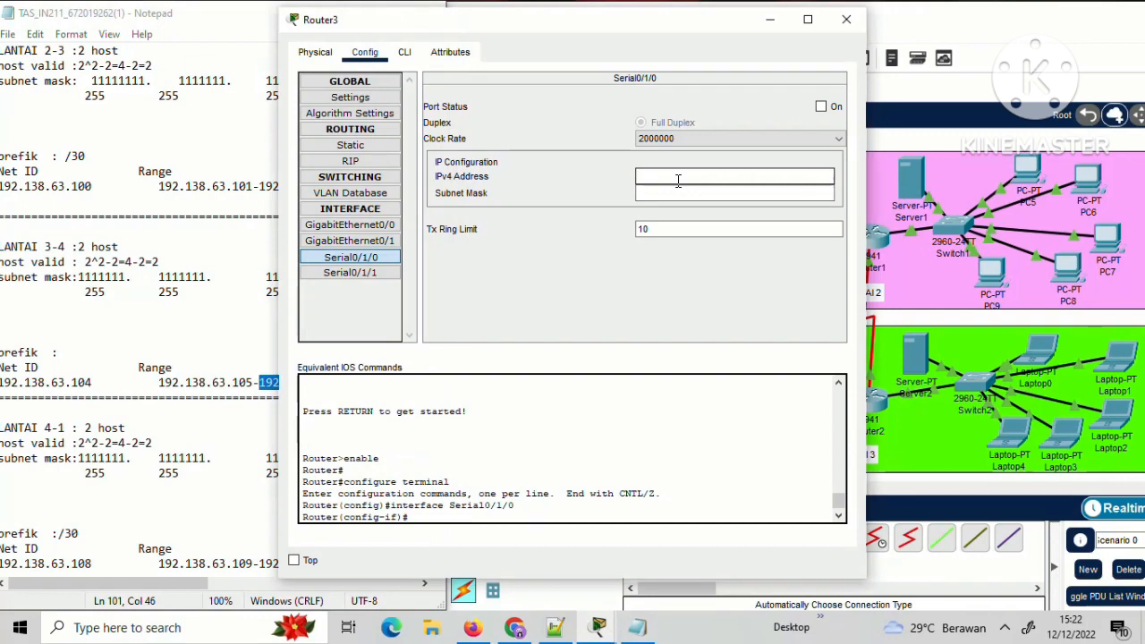
pyautogui.write('192.138.63.106')
pyautogui.click(684, 192)
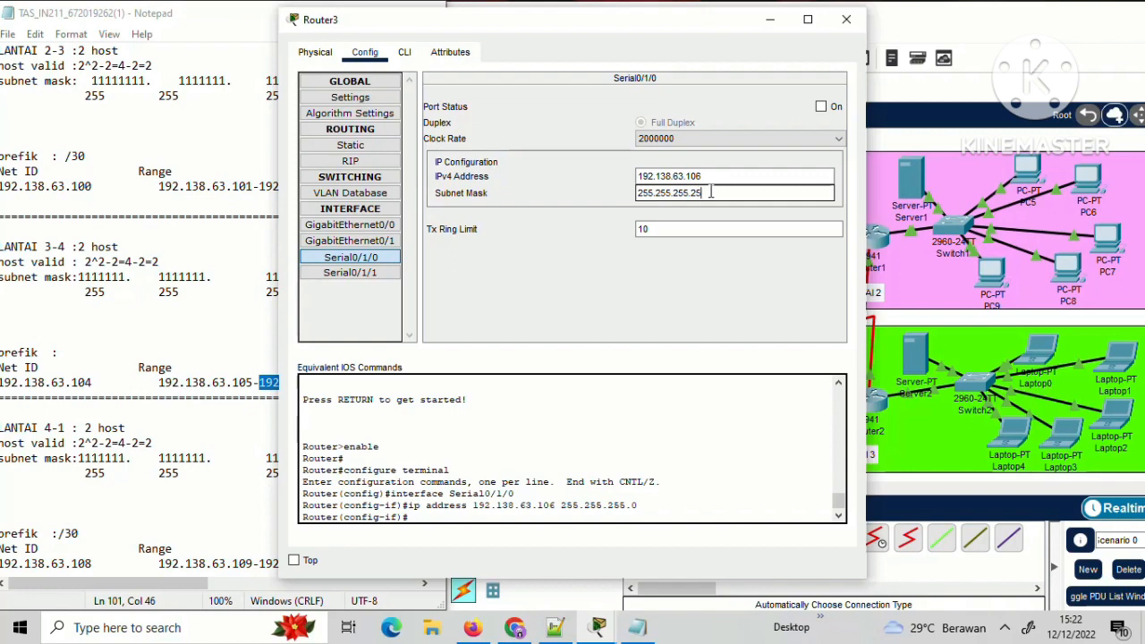
pyautogui.click(821, 107)
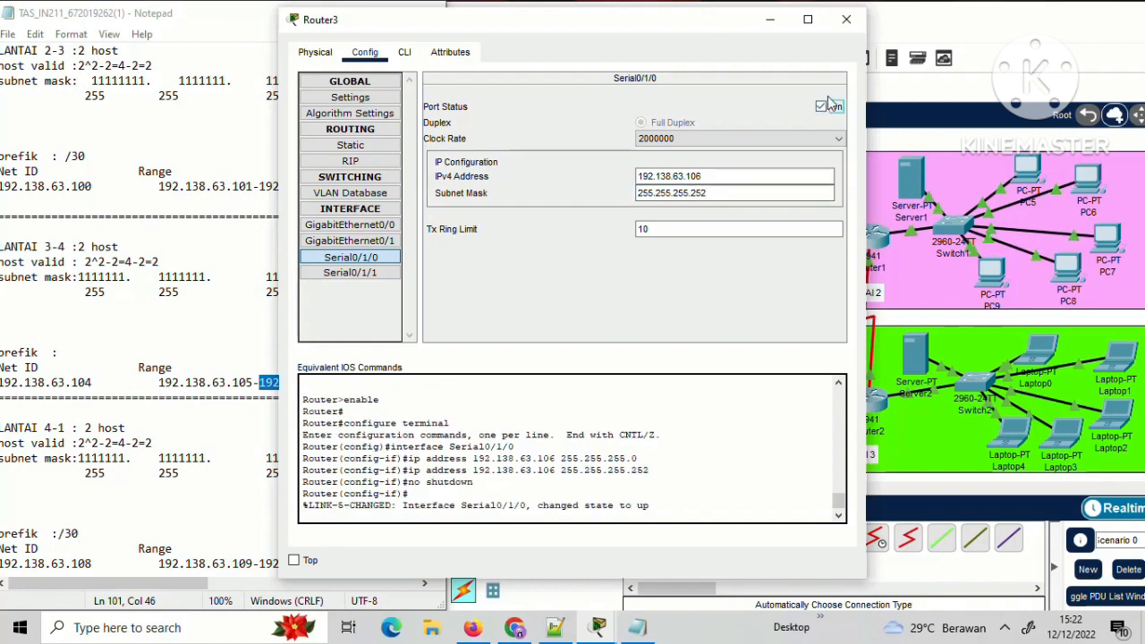
pyautogui.click(849, 20)
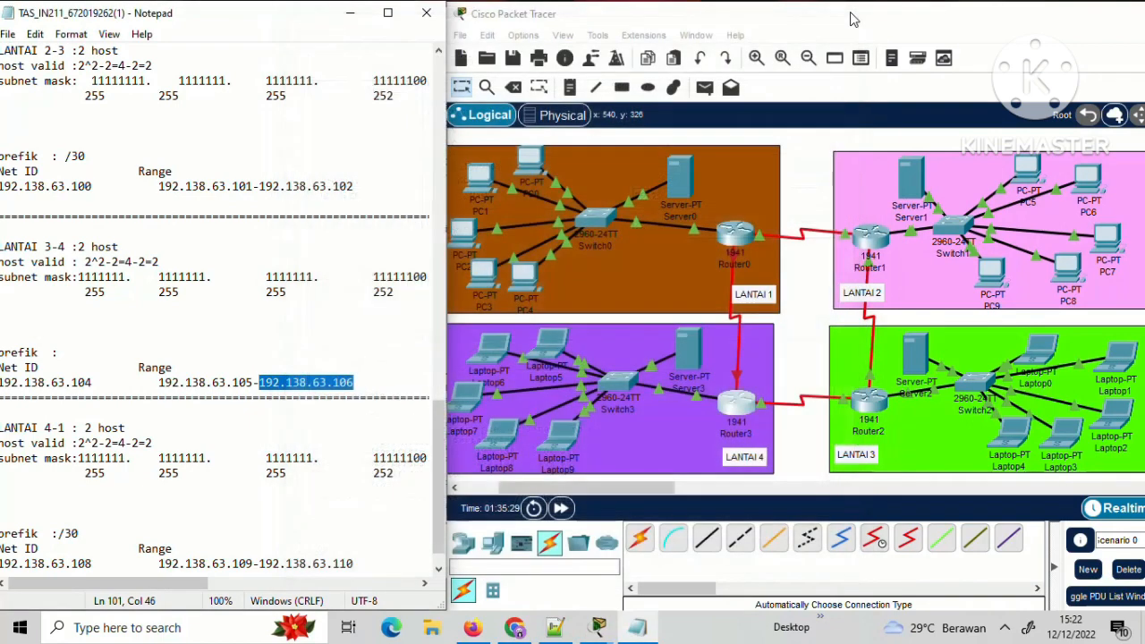
# Set the IPv4 address of Router3's Serial0/1/1 to 192.138.63.109, copied from the LANTAI 4-1 range in the notes.
pyautogui.click(739, 405)
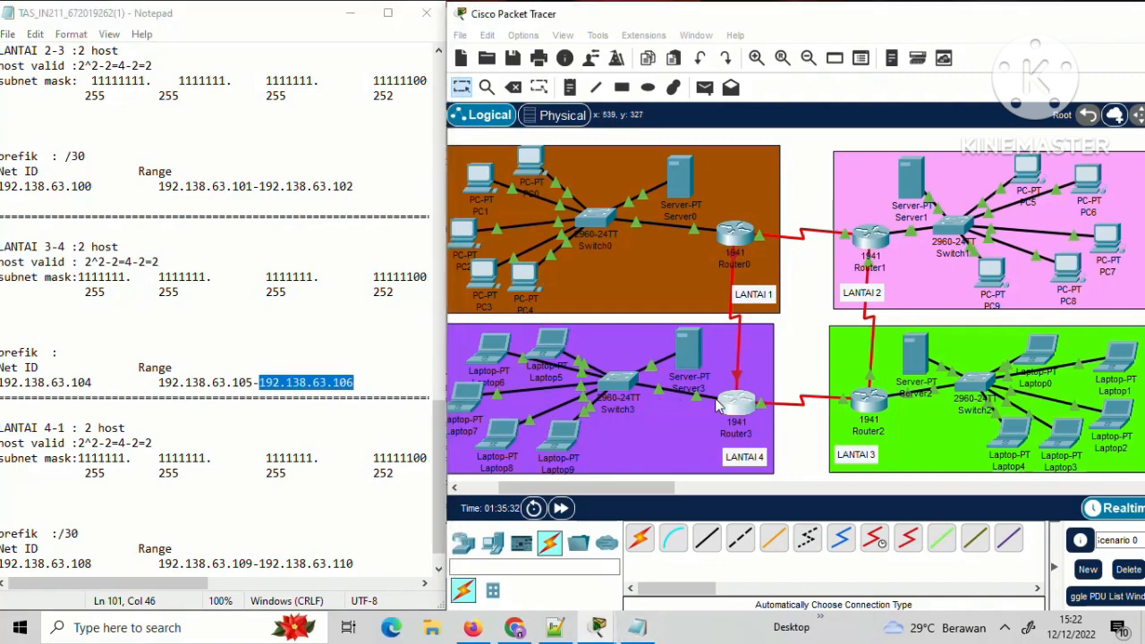
pyautogui.click(739, 405)
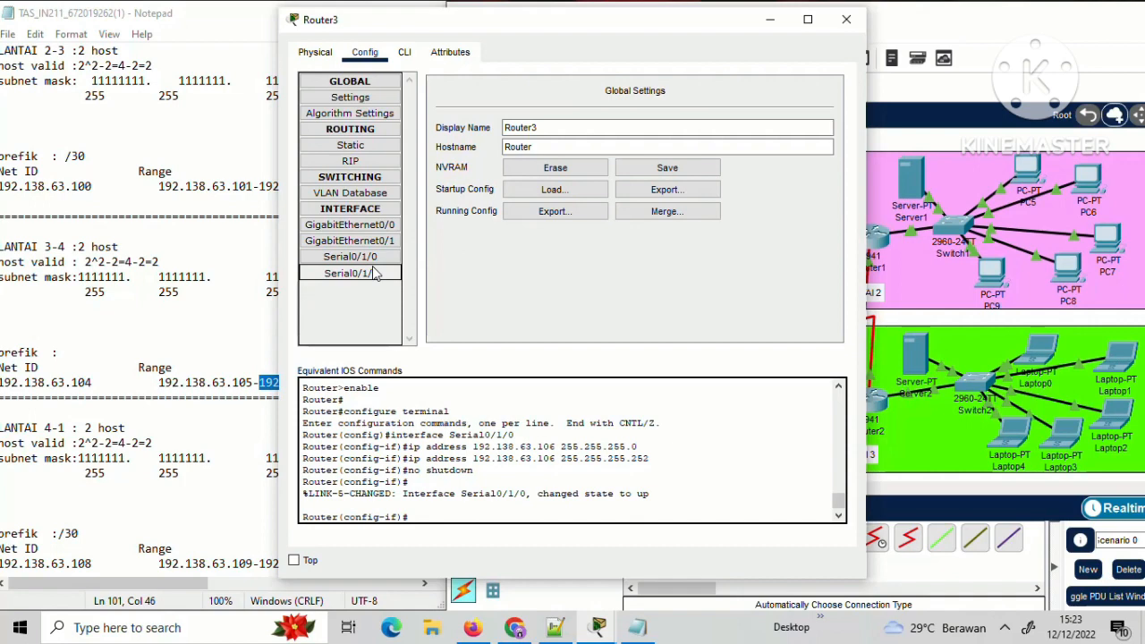
pyautogui.click(375, 274)
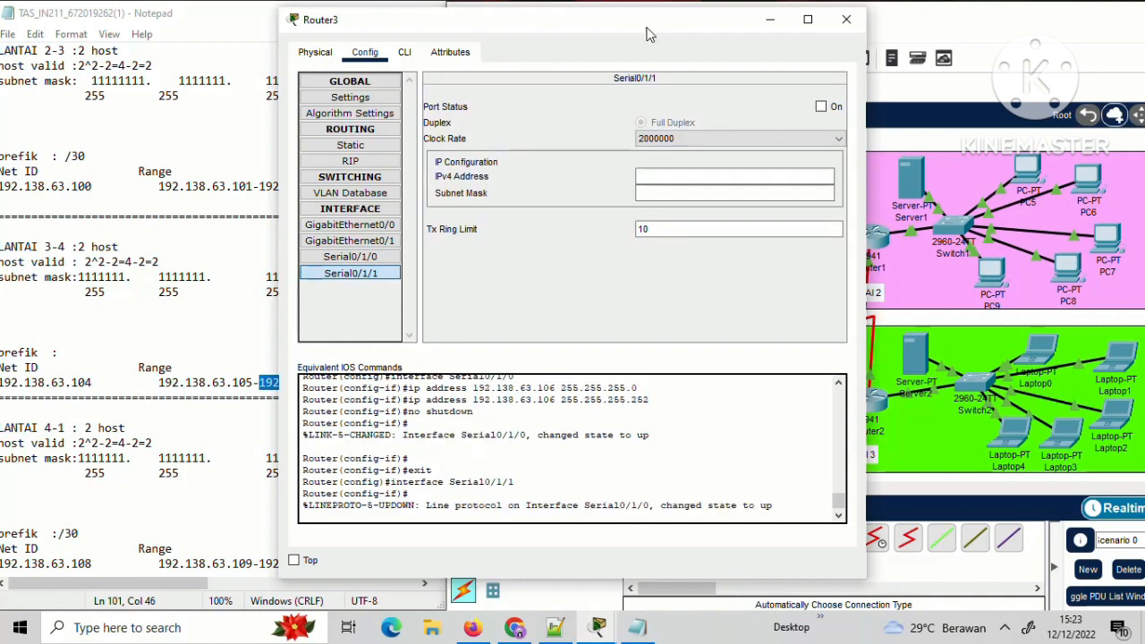
pyautogui.moveTo(598, 31); pyautogui.dragTo(770, 25)
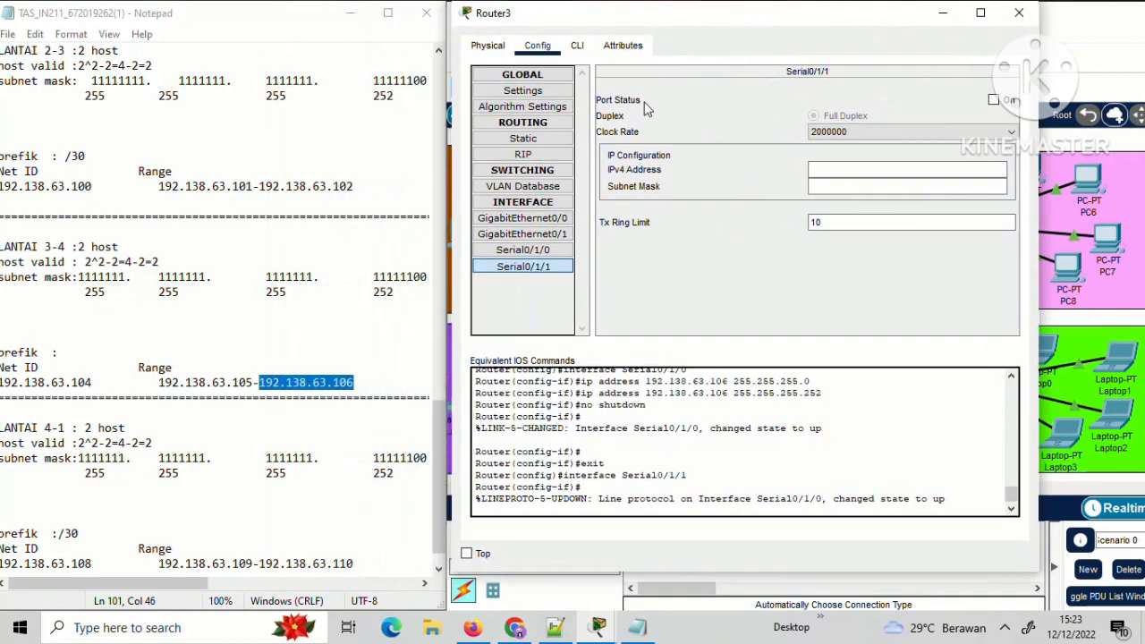
pyautogui.click(216, 503)
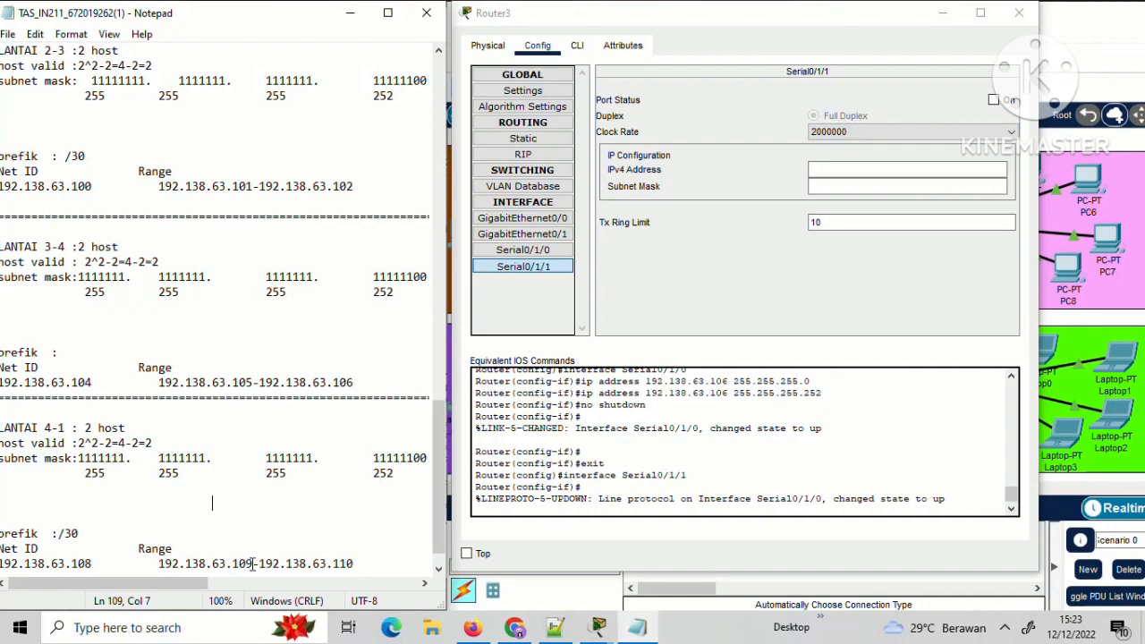
pyautogui.moveTo(253, 564); pyautogui.dragTo(238, 564)
pyautogui.moveTo(1, 427); pyautogui.dragTo(74, 426)
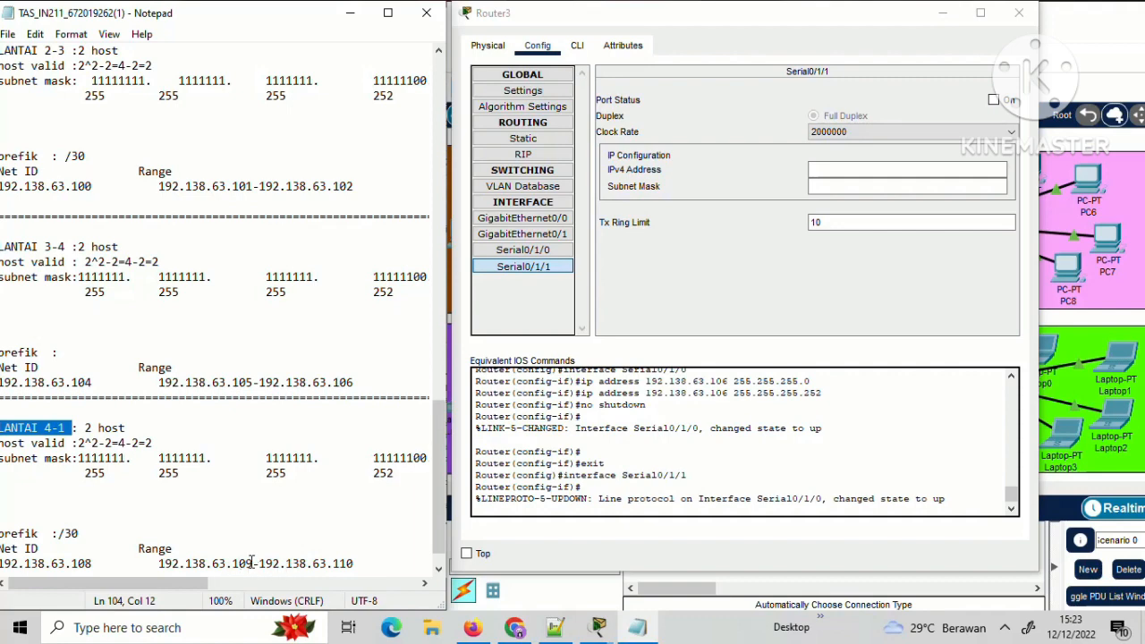
pyautogui.moveTo(253, 564); pyautogui.dragTo(161, 563)
pyautogui.hotkey('ctrl', 'c')
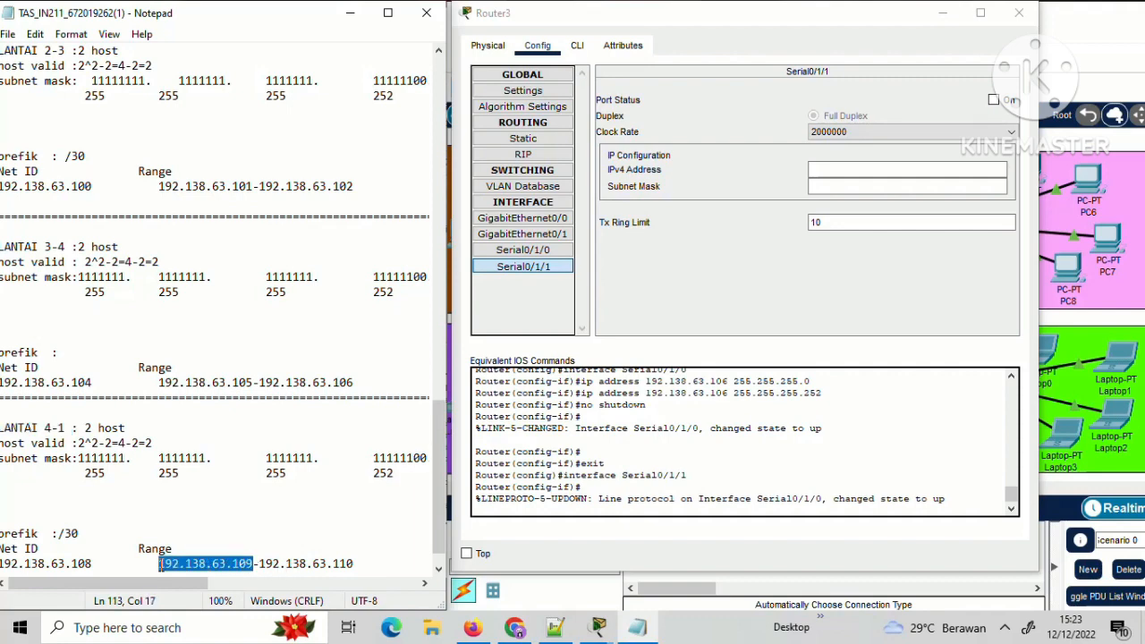
pyautogui.click(840, 169)
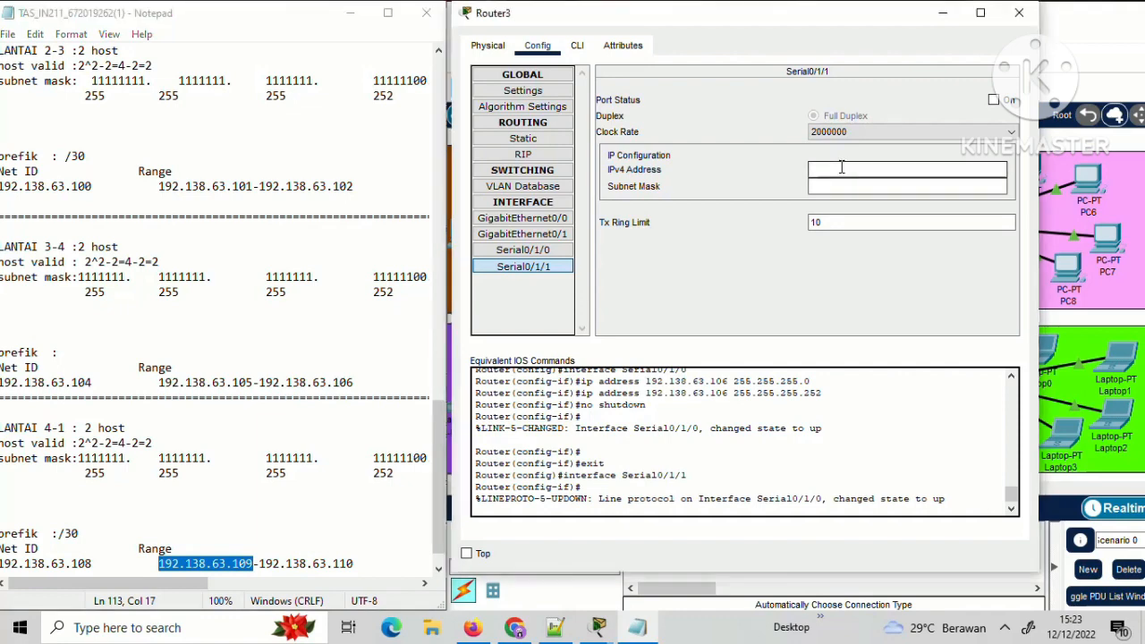
pyautogui.hotkey('ctrl', 'v')
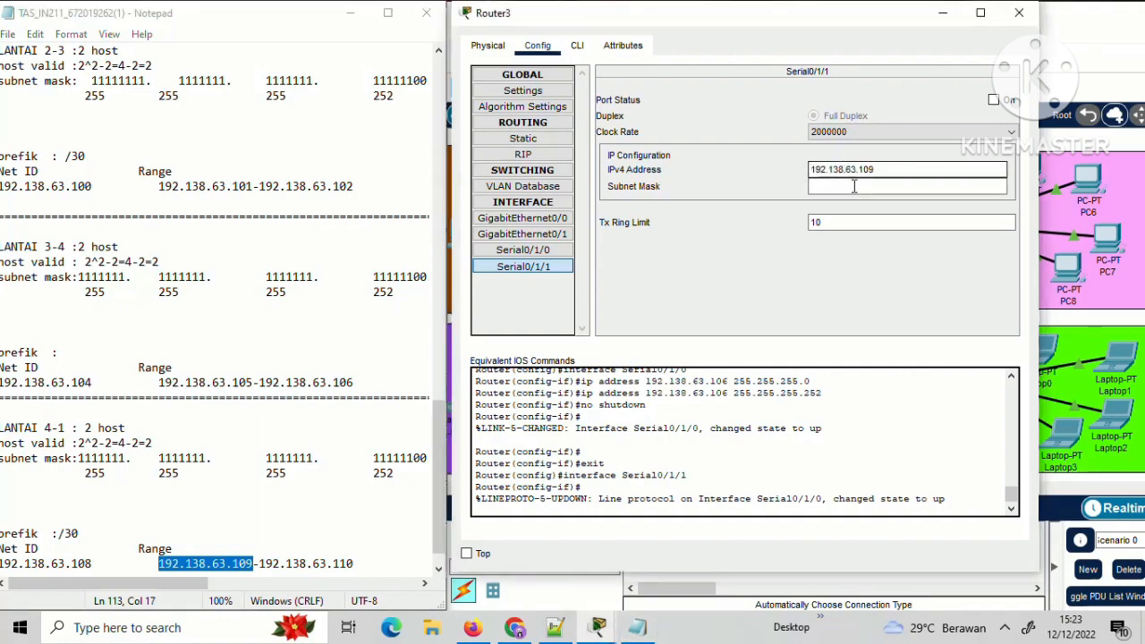
# Give Router3's Serial0/1/1 the subnet mask 255.255.255.252, turn its port on, and close the router's configuration.
pyautogui.click(855, 186)
pyautogui.write('255.255.255.252')
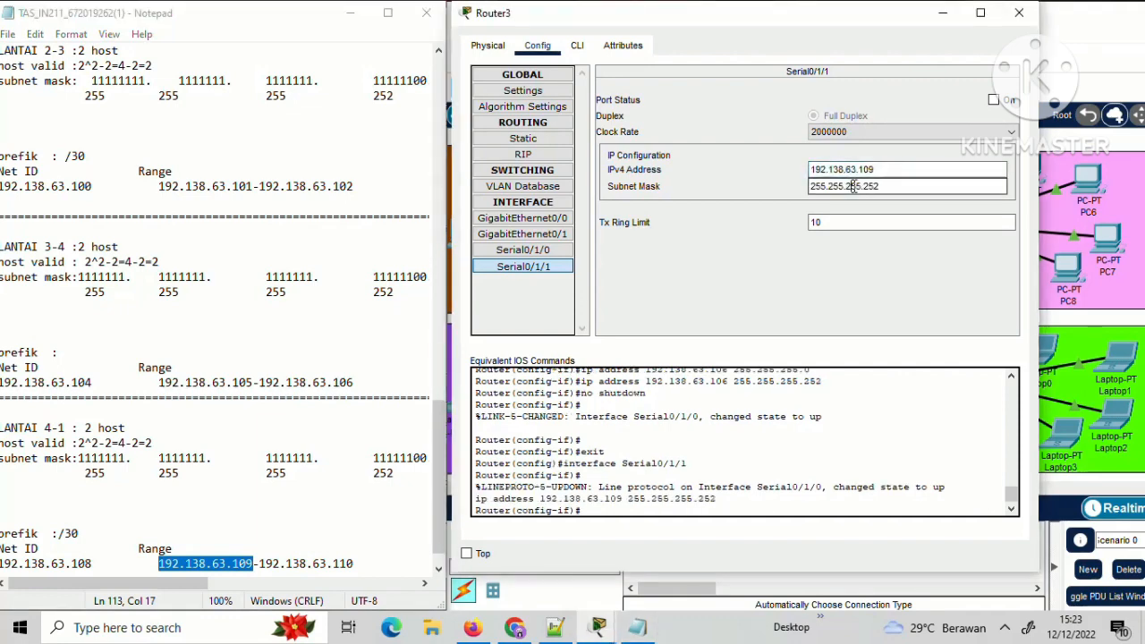
pyautogui.click(993, 99)
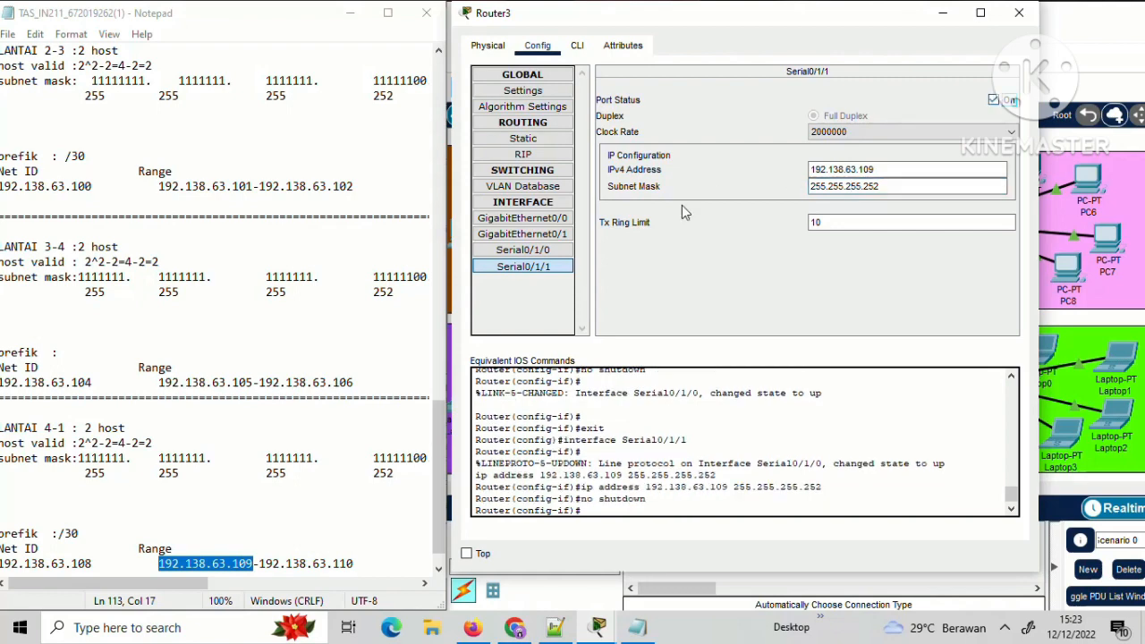
pyautogui.click(564, 256)
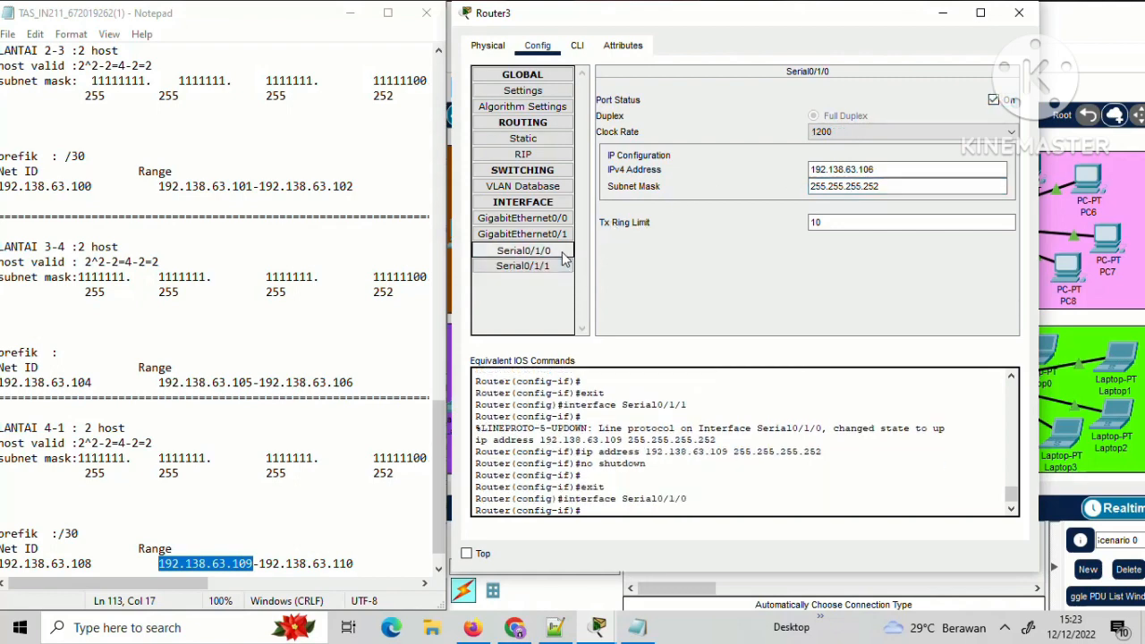
pyautogui.click(1019, 13)
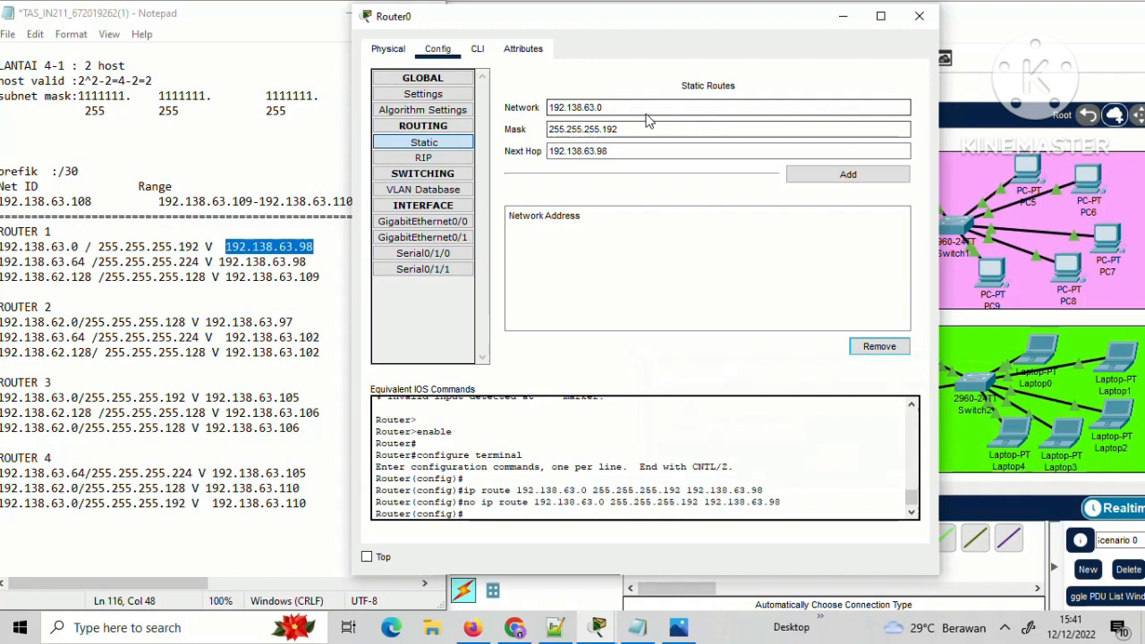
# Add the static route for network 192.138.63.0, mask 255.255.255.192, via next hop 192.138.63.98 on Router0.
pyautogui.click(620, 128)
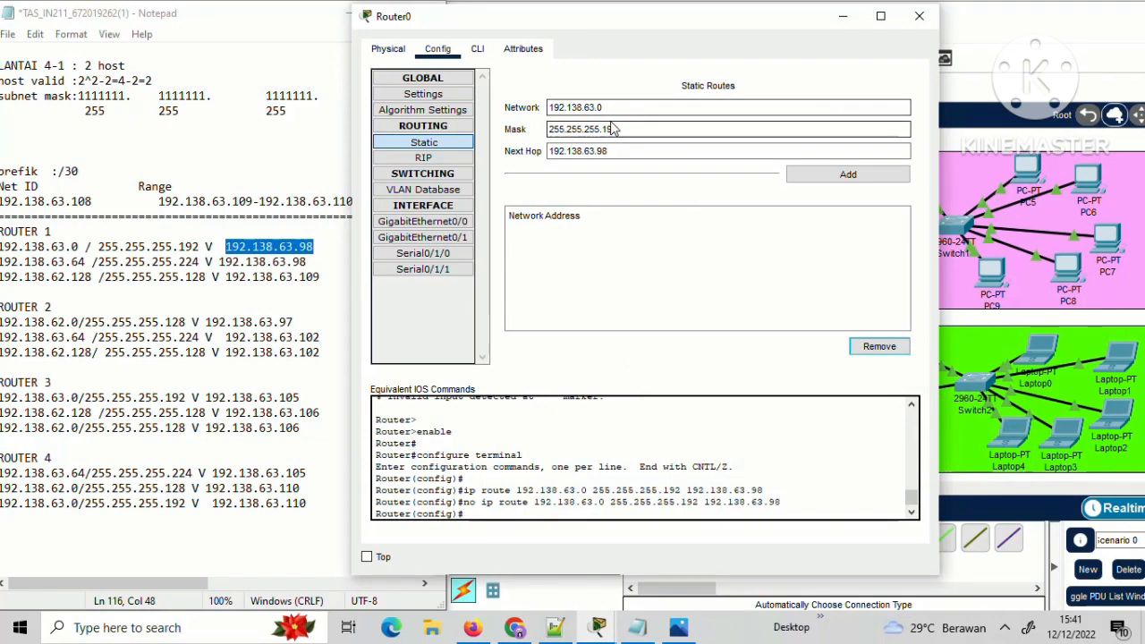
pyautogui.click(816, 175)
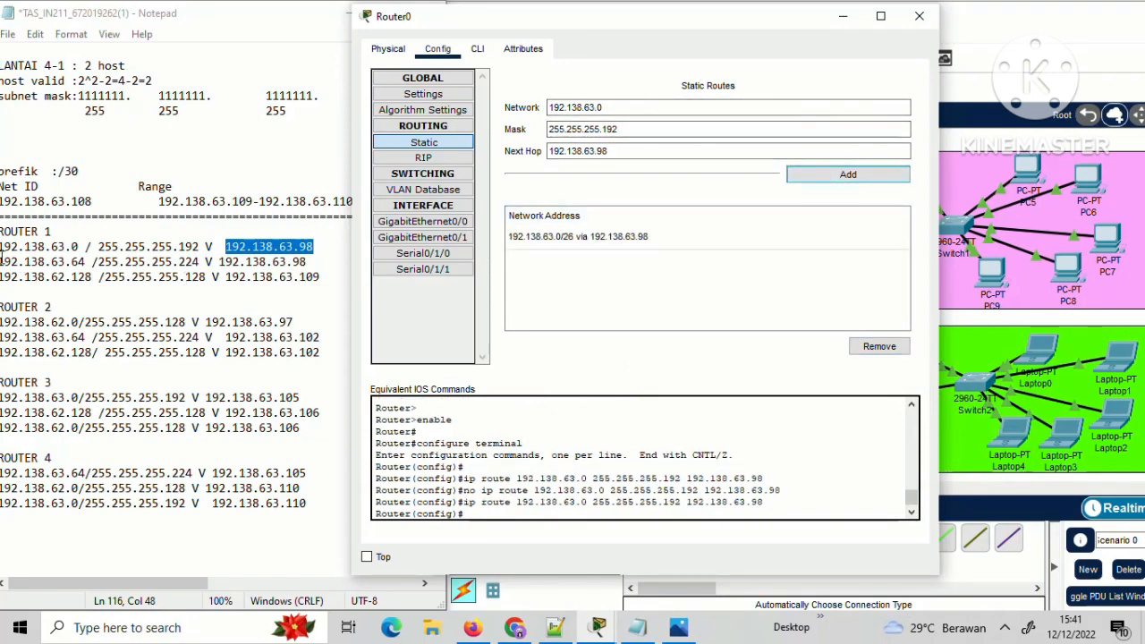
# Replace the static route's network on Router0 with 192.138.63.64, copied from the second ROUTER 1 line in the notes.
pyautogui.click(3, 261)
pyautogui.moveTo(2, 262); pyautogui.dragTo(87, 262)
pyautogui.hotkey('ctrl', 'c')
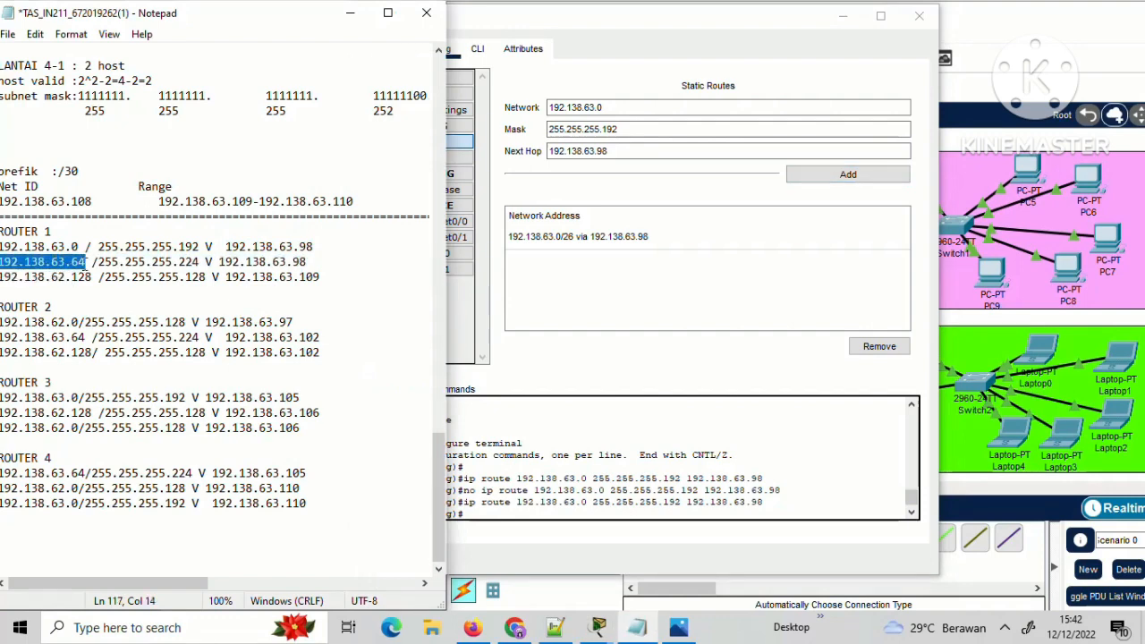
pyautogui.click(611, 102)
pyautogui.doubleClick(610, 102)
pyautogui.hotkey('ctrl', 'v')
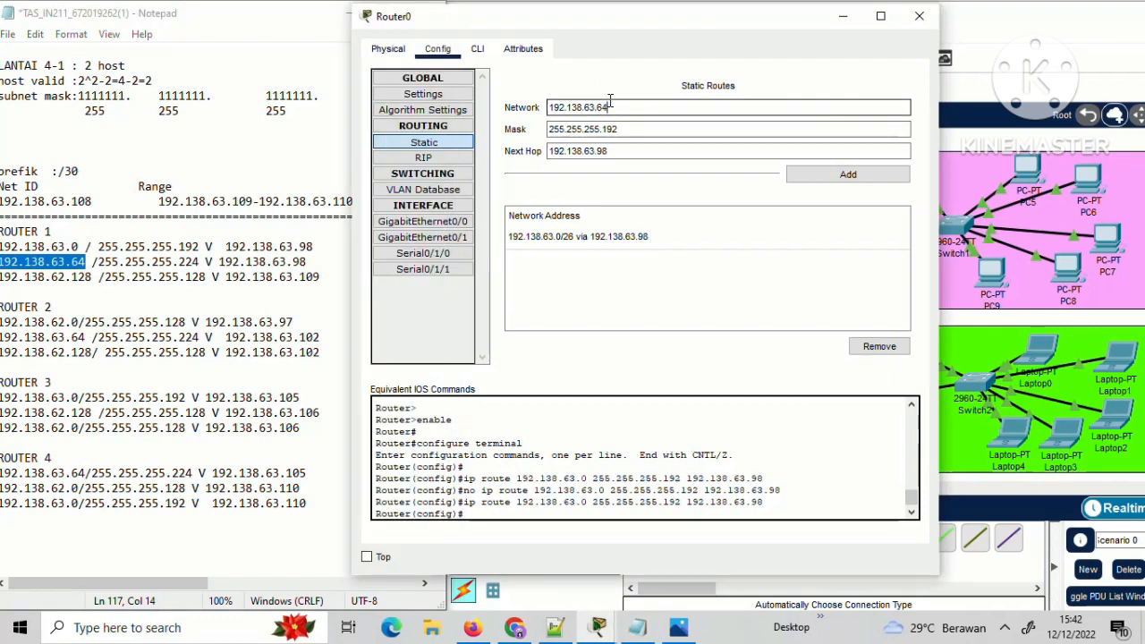
# Set the route mask to 255.255.255.224 from the notes and add the 192.138.63.64 route via 192.138.63.98 on Router0.
pyautogui.click(170, 583)
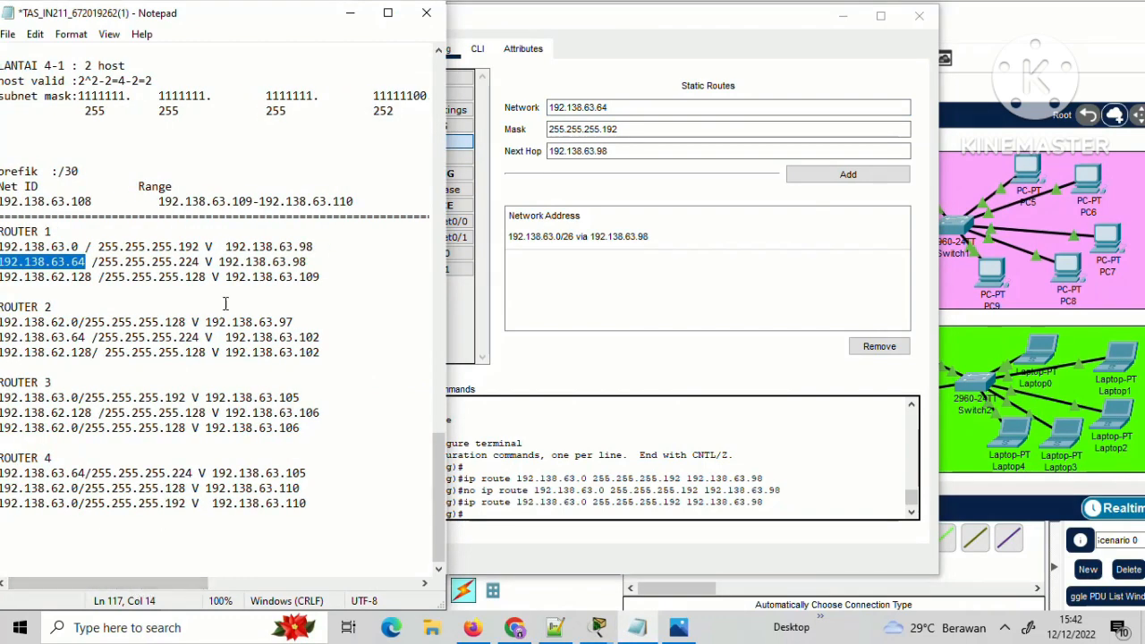
pyautogui.moveTo(257, 8); pyautogui.dragTo(264, 12)
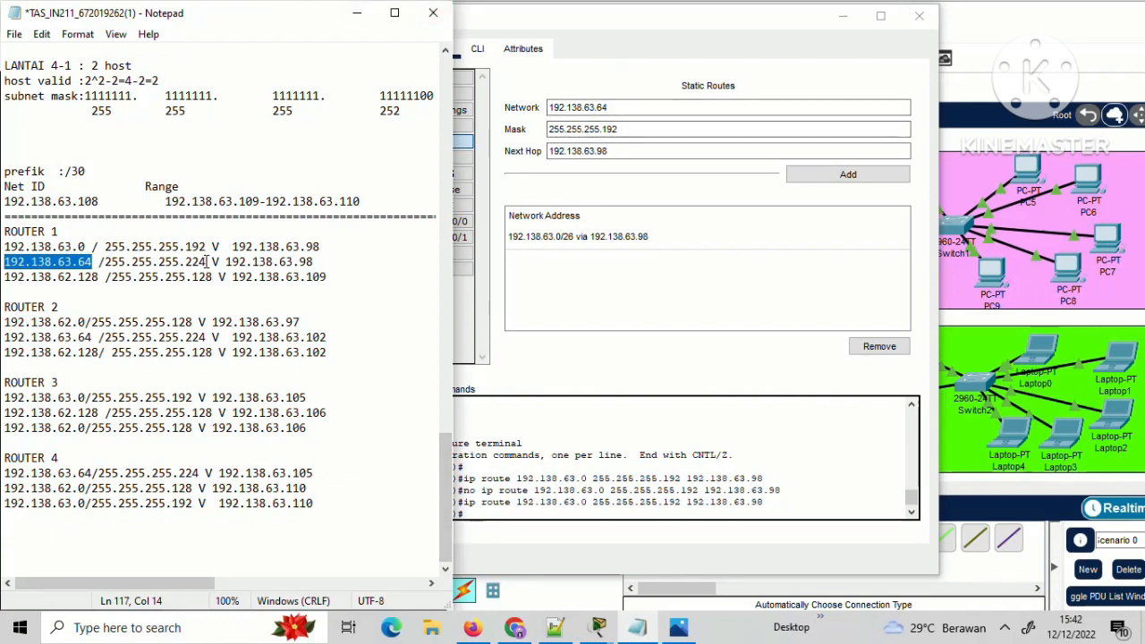
pyautogui.moveTo(207, 261); pyautogui.dragTo(104, 261)
pyautogui.hotkey('ctrl', 'c')
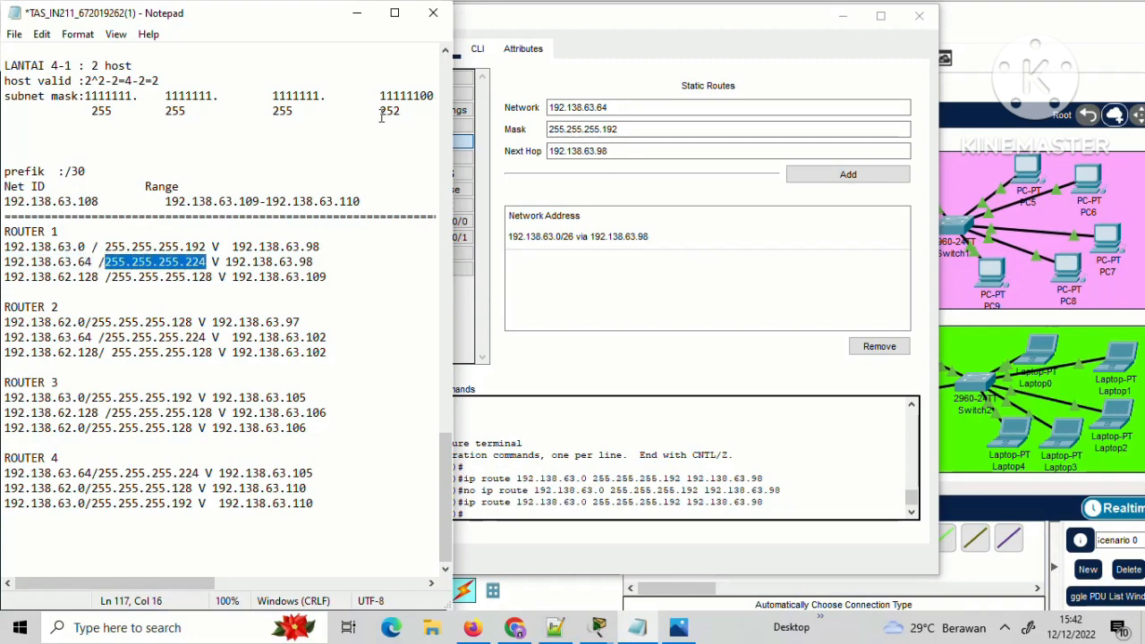
pyautogui.doubleClick(619, 130)
pyautogui.doubleClick(618, 130)
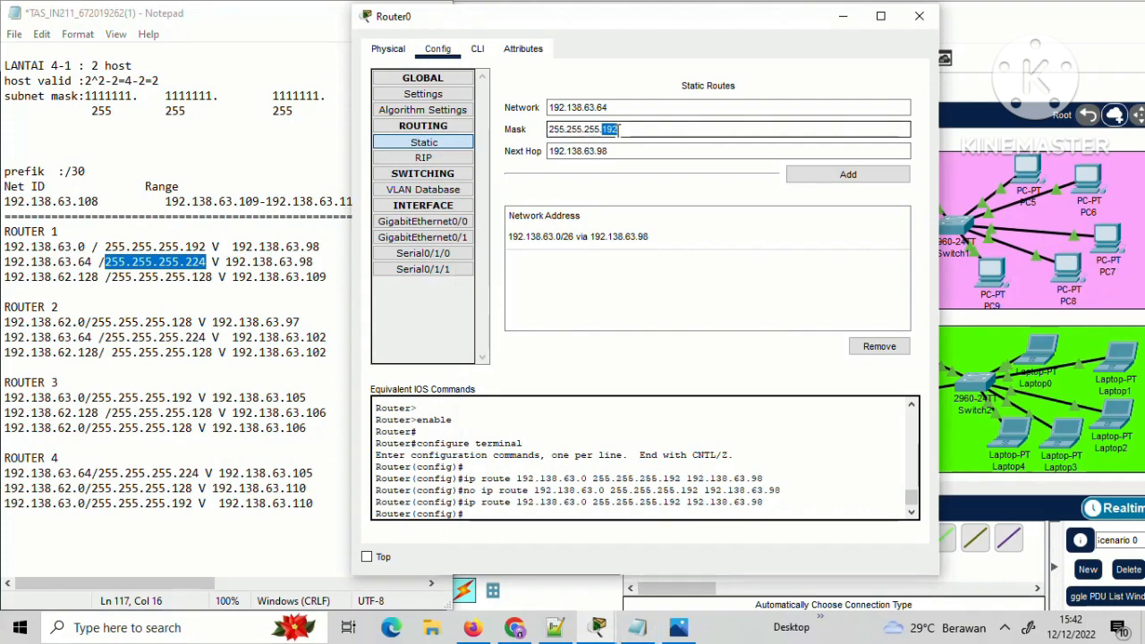
pyautogui.hotkey('ctrl', 'v')
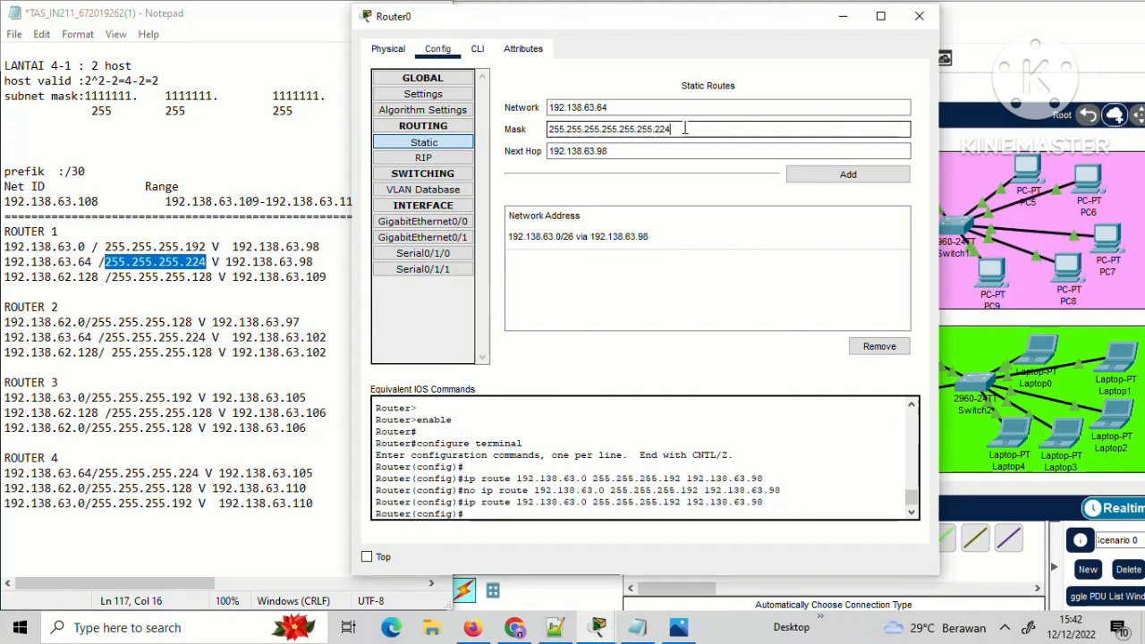
pyautogui.tripleClick(685, 128)
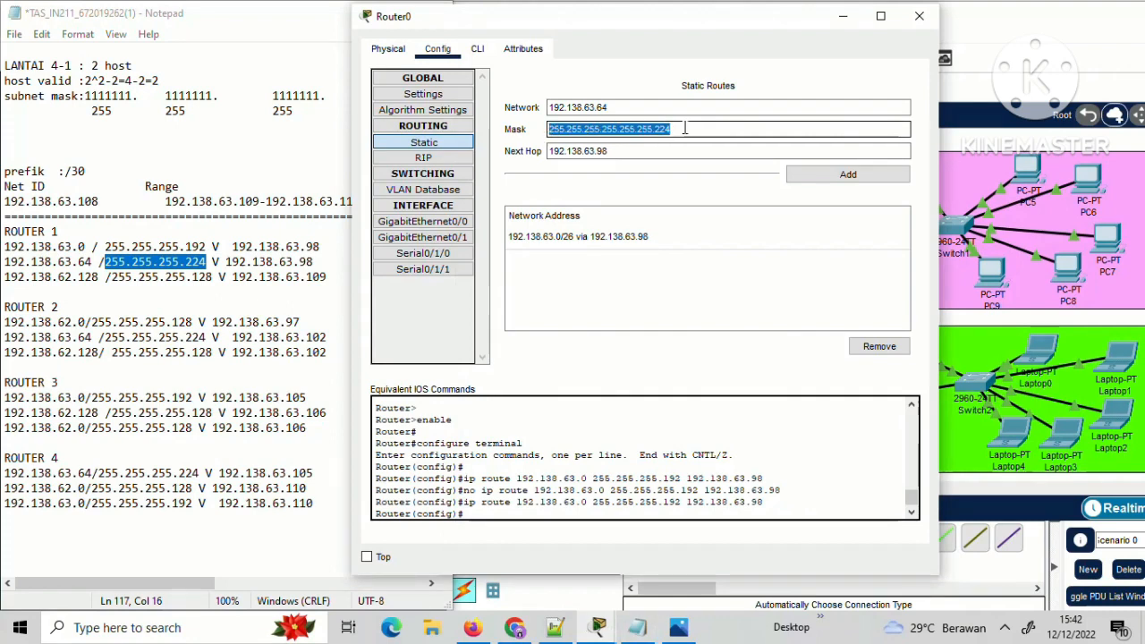
pyautogui.hotkey('ctrl', 'v')
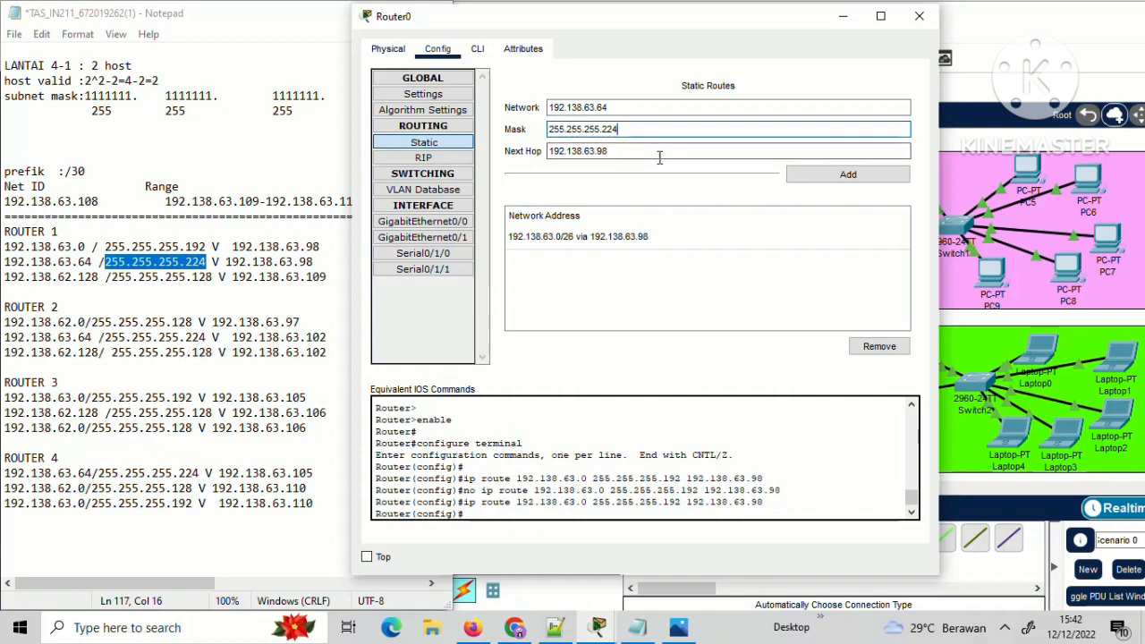
pyautogui.click(803, 176)
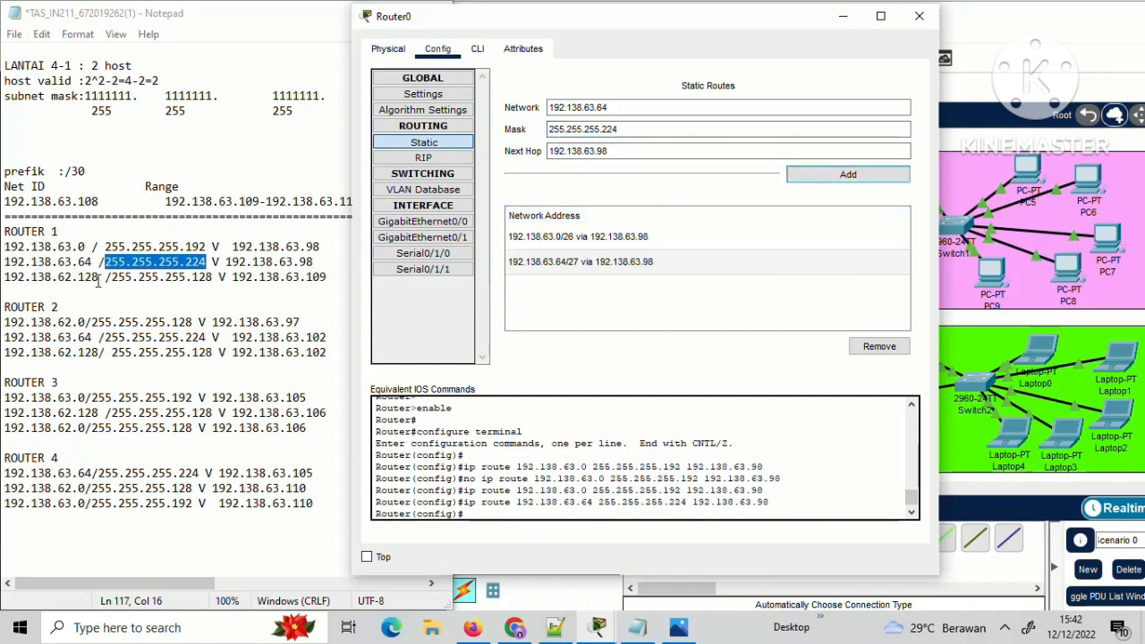
# Copy the network address 192.138.62.128 from the third ROUTER 1 line in the notes, leaving the notes' text unaltered.
pyautogui.moveTo(99, 278); pyautogui.dragTo(2, 277)
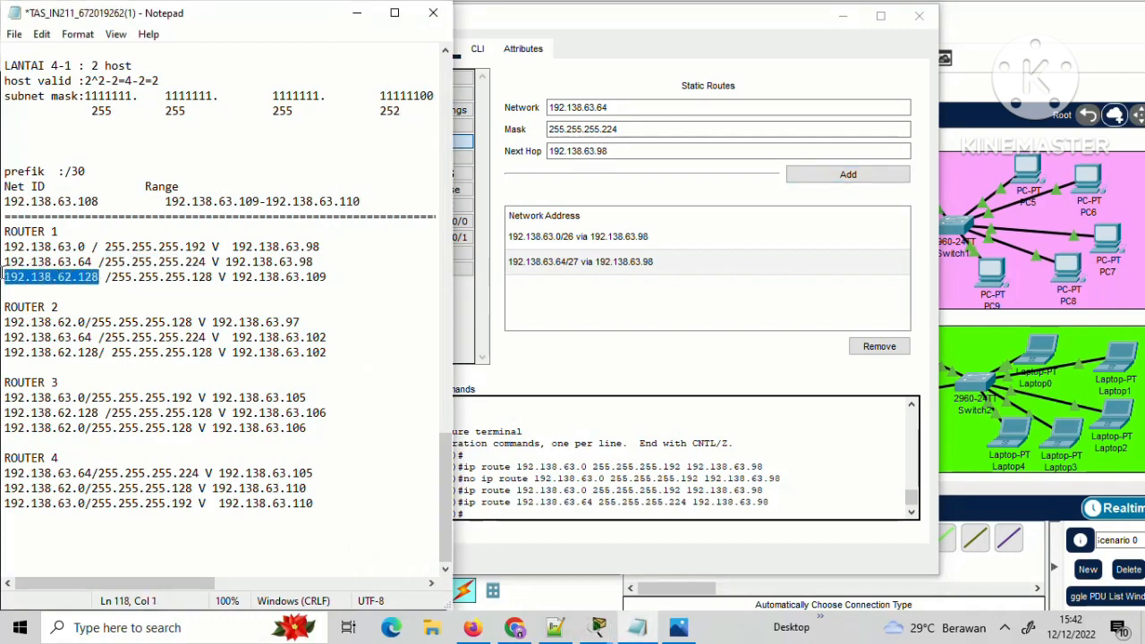
pyautogui.hotkey('ctrl', 'v')
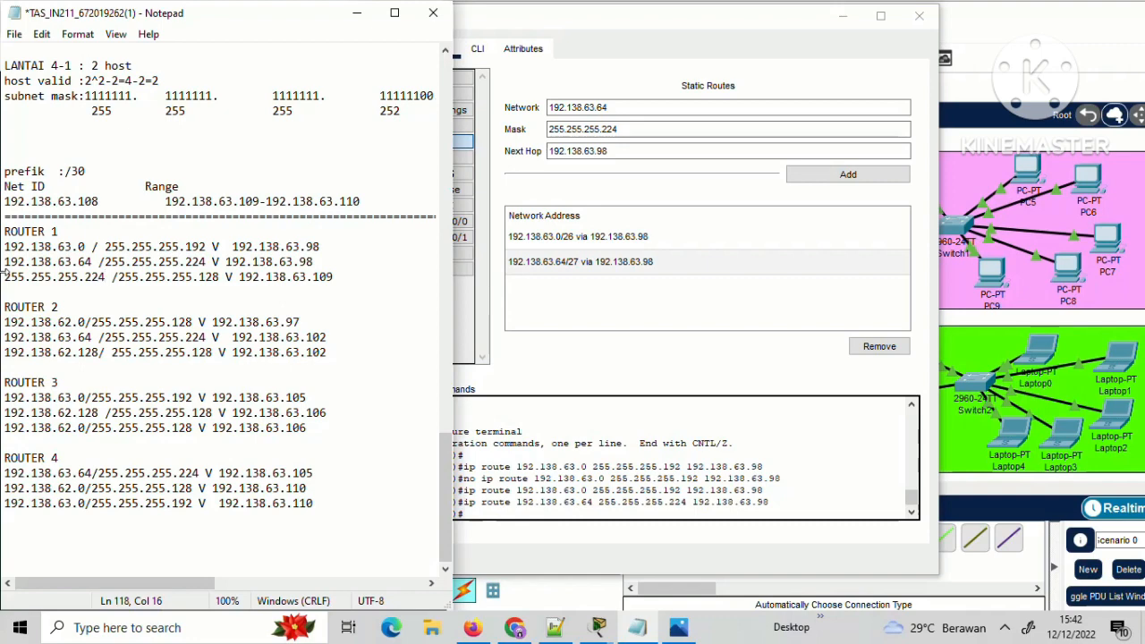
pyautogui.hotkey('ctrl', 'z')
pyautogui.hotkey('ctrl', 'c')
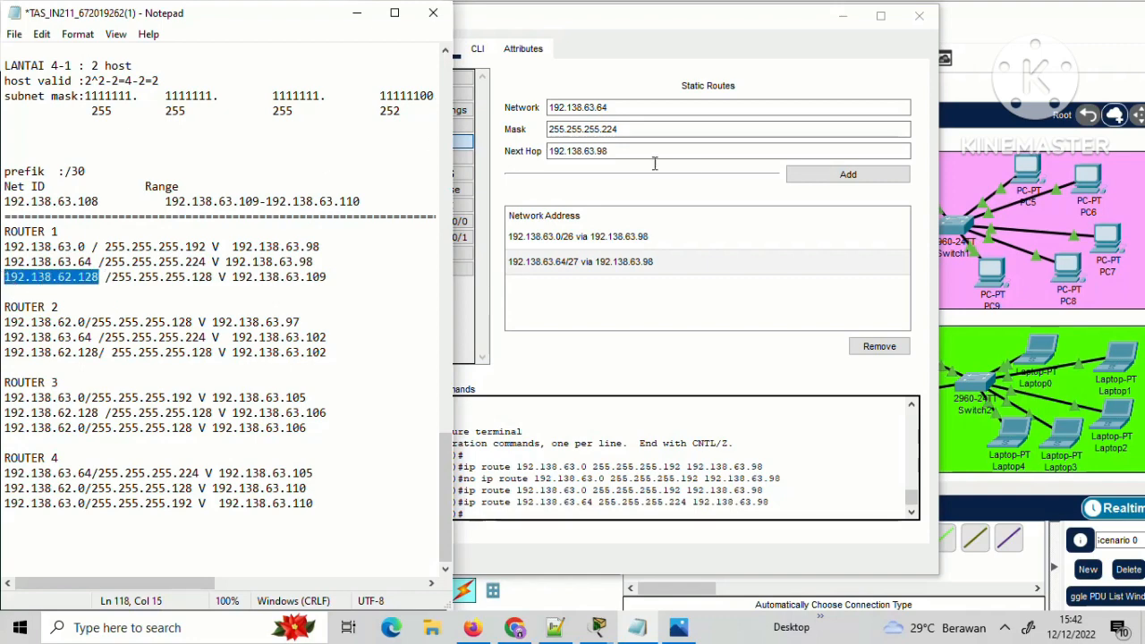
pyautogui.doubleClick(629, 149)
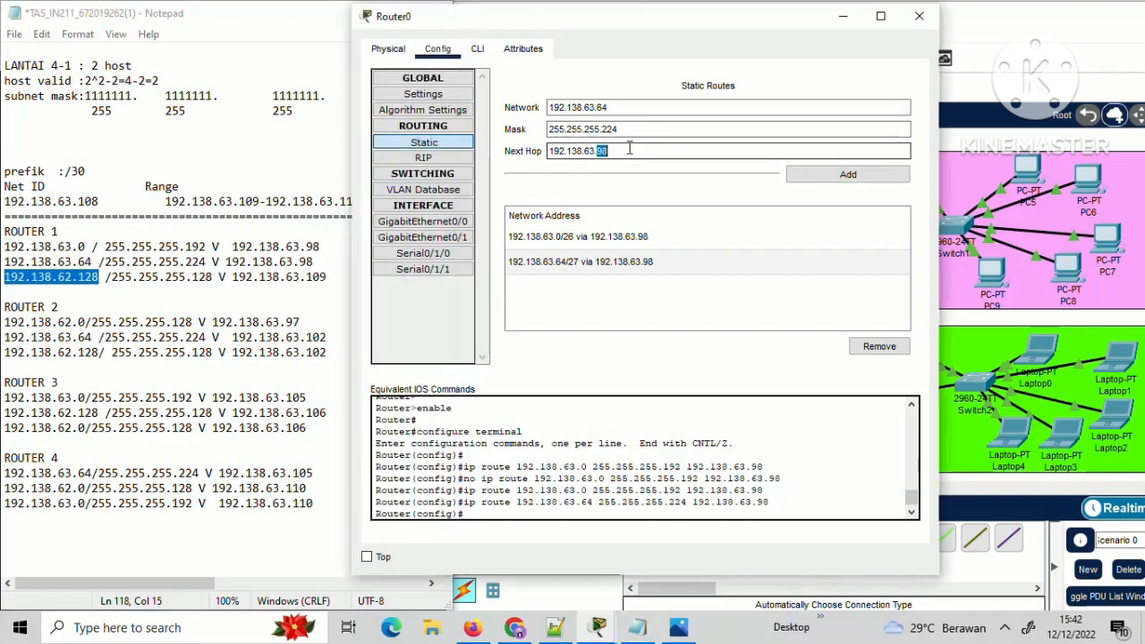
pyautogui.tripleClick(629, 149)
pyautogui.hotkey('ctrl', 'v')
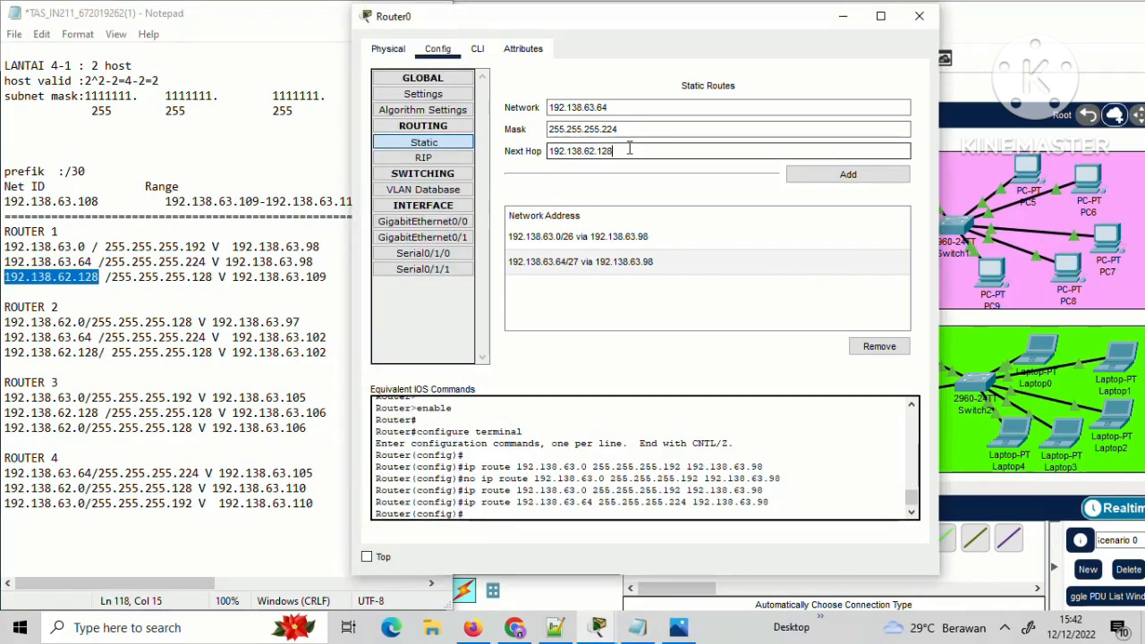
pyautogui.doubleClick(629, 154)
pyautogui.tripleClick(629, 154)
pyautogui.hotkey('ctrl', 'c')
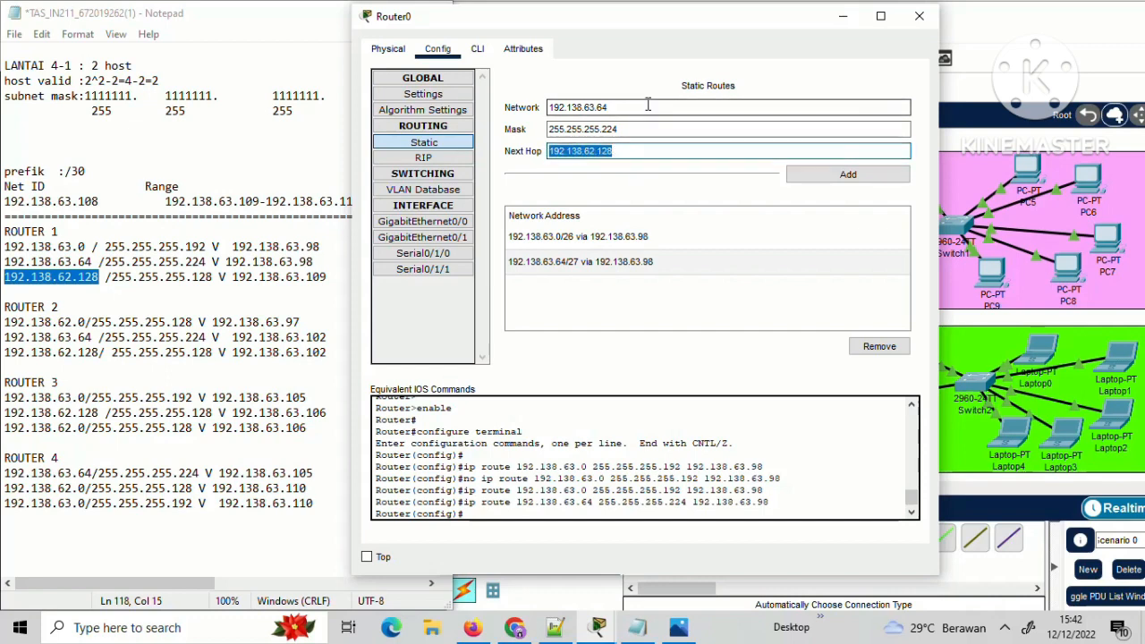
pyautogui.tripleClick(633, 126)
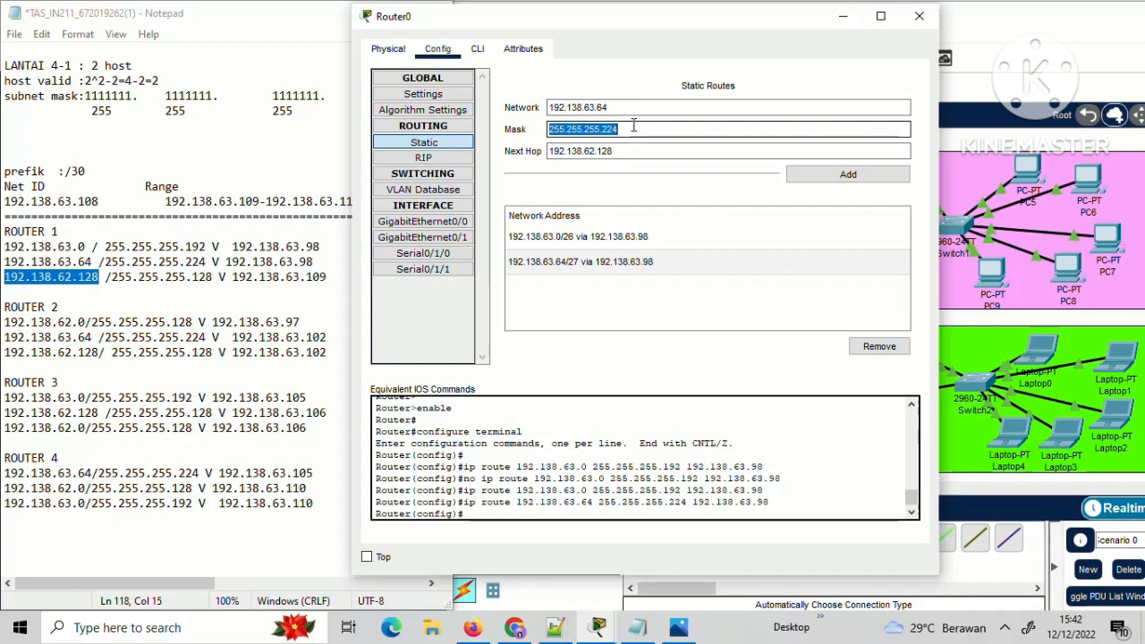
pyautogui.hotkey('ctrl', 'v')
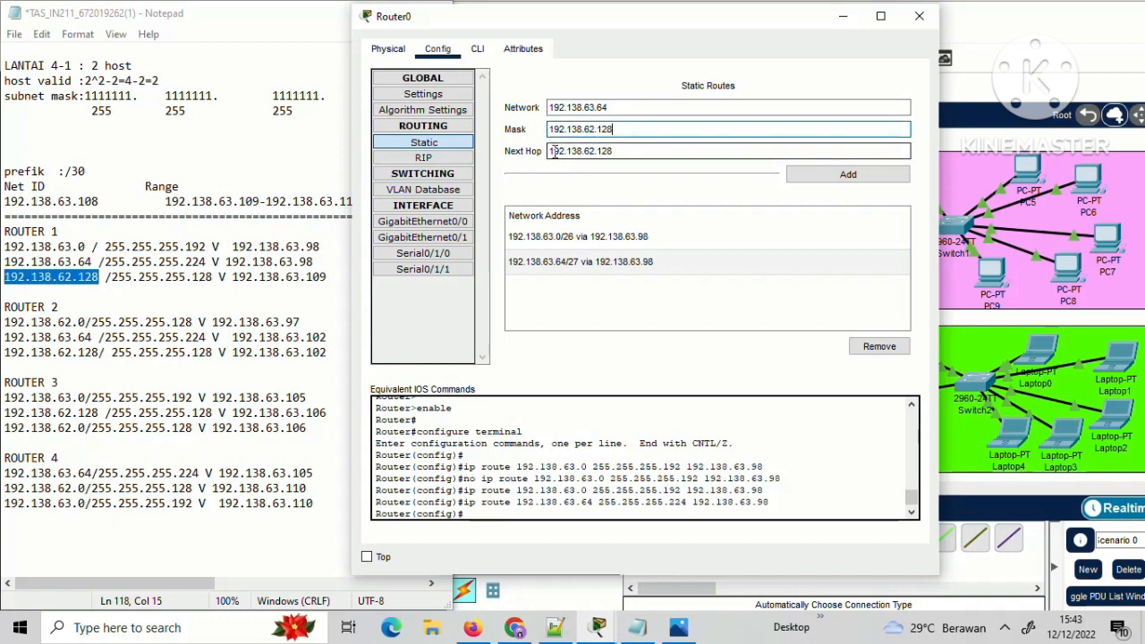
# Set the static route's network to 192.138.62.128 and its mask to 255.255.255.128 on Router0, following the notes.
pyautogui.tripleClick(615, 103)
pyautogui.hotkey('ctrl', 'v')
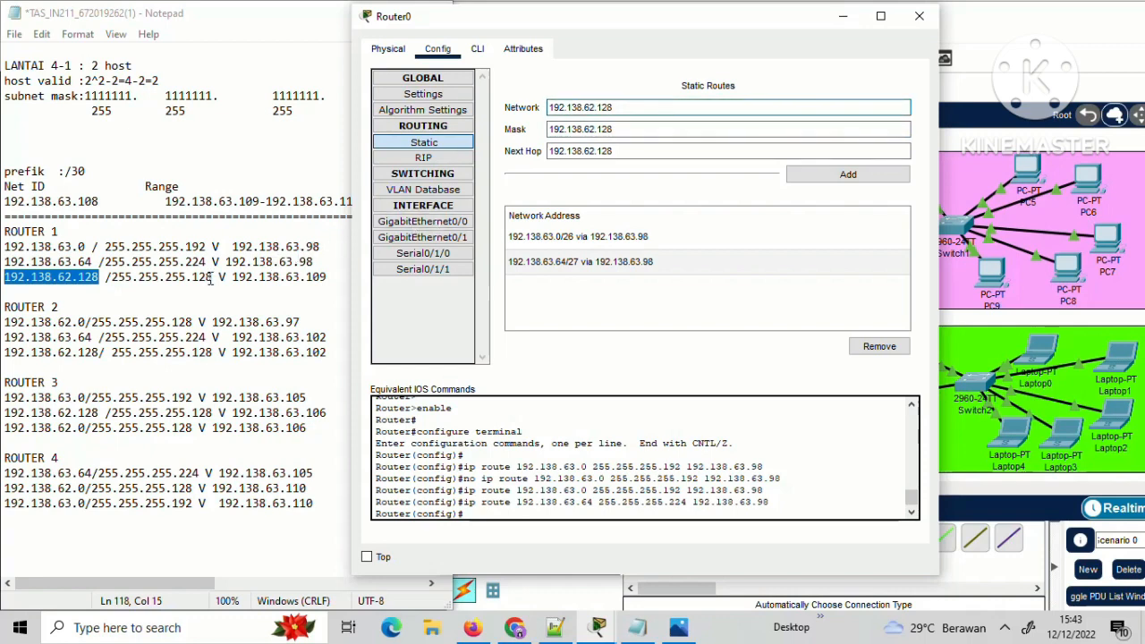
pyautogui.moveTo(212, 278); pyautogui.dragTo(111, 278)
pyautogui.hotkey('ctrl', 'c')
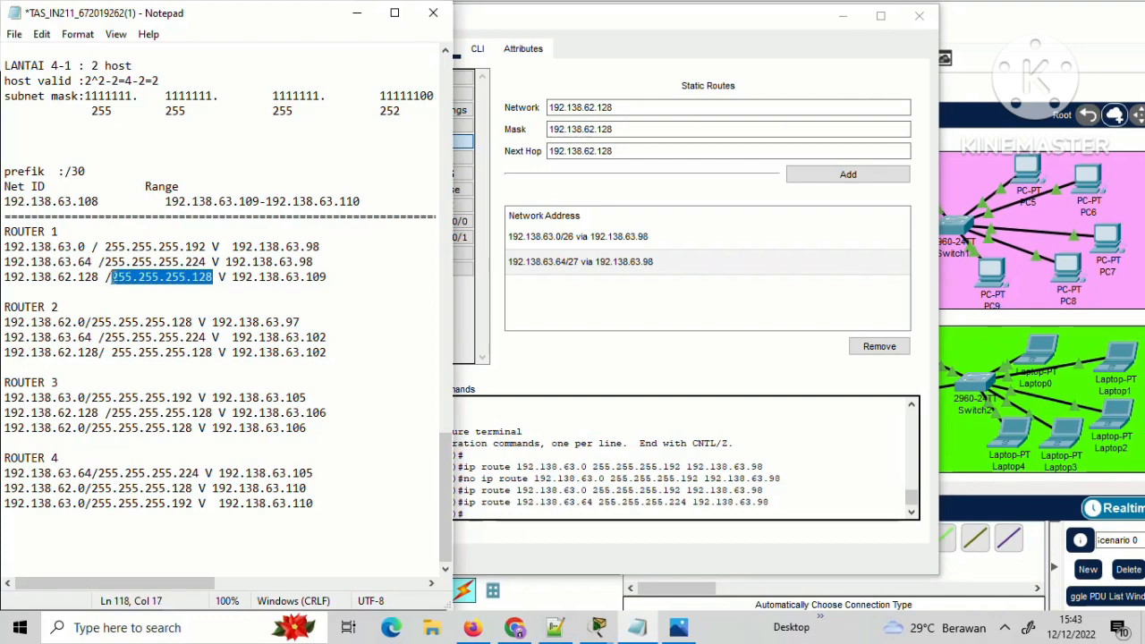
pyautogui.tripleClick(616, 129)
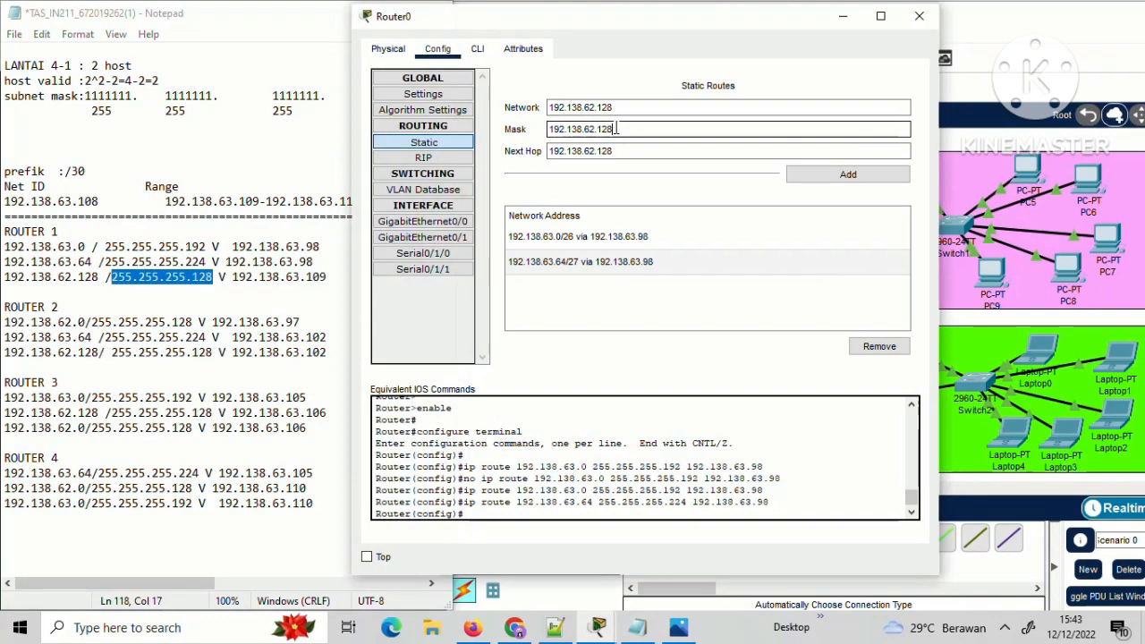
pyautogui.hotkey('ctrl', 'v')
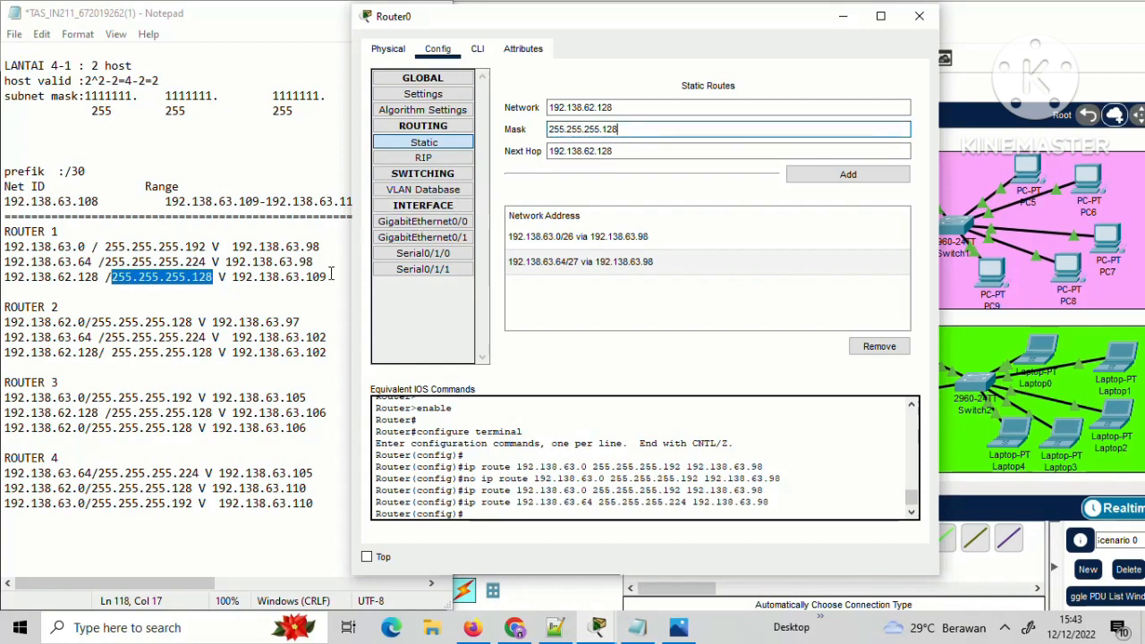
# Add the 192.138.62.128 route via next hop 192.138.63.109 from the notes on Router0 and close the router's configuration.
pyautogui.moveTo(329, 276); pyautogui.dragTo(235, 279)
pyautogui.hotkey('ctrl', 'c')
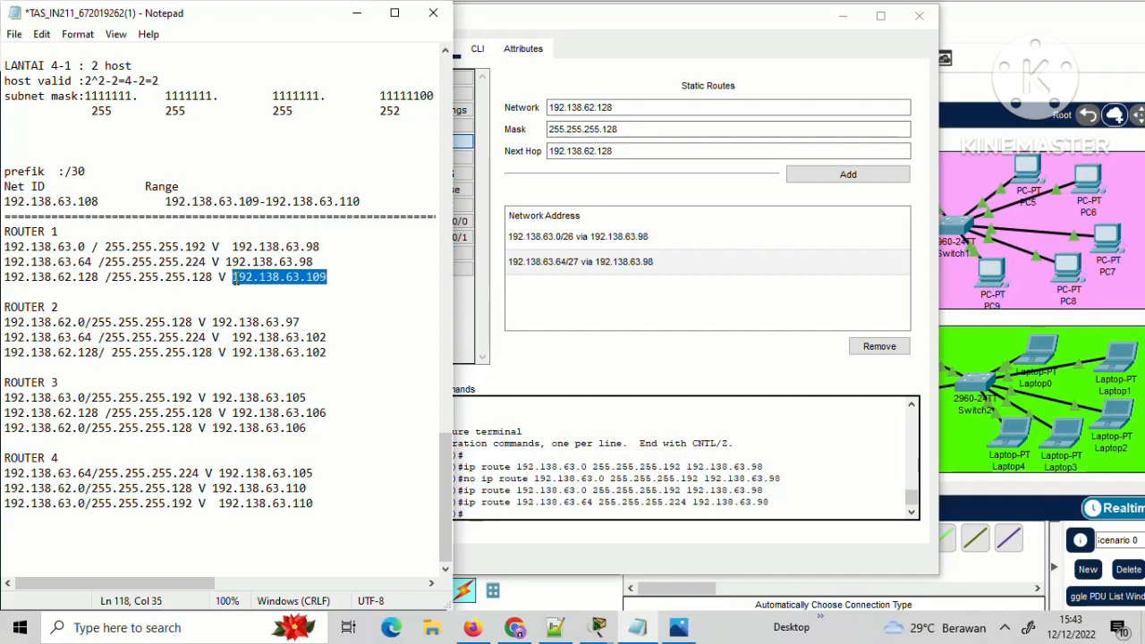
pyautogui.click(608, 150)
pyautogui.doubleClick(608, 151)
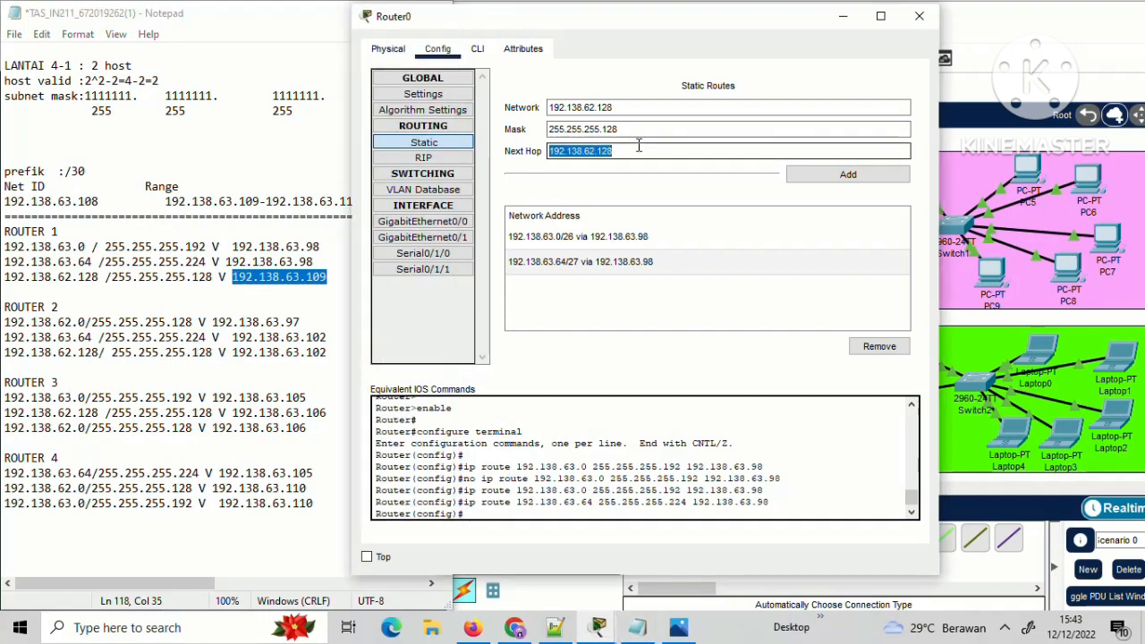
pyautogui.hotkey('ctrl', 'v')
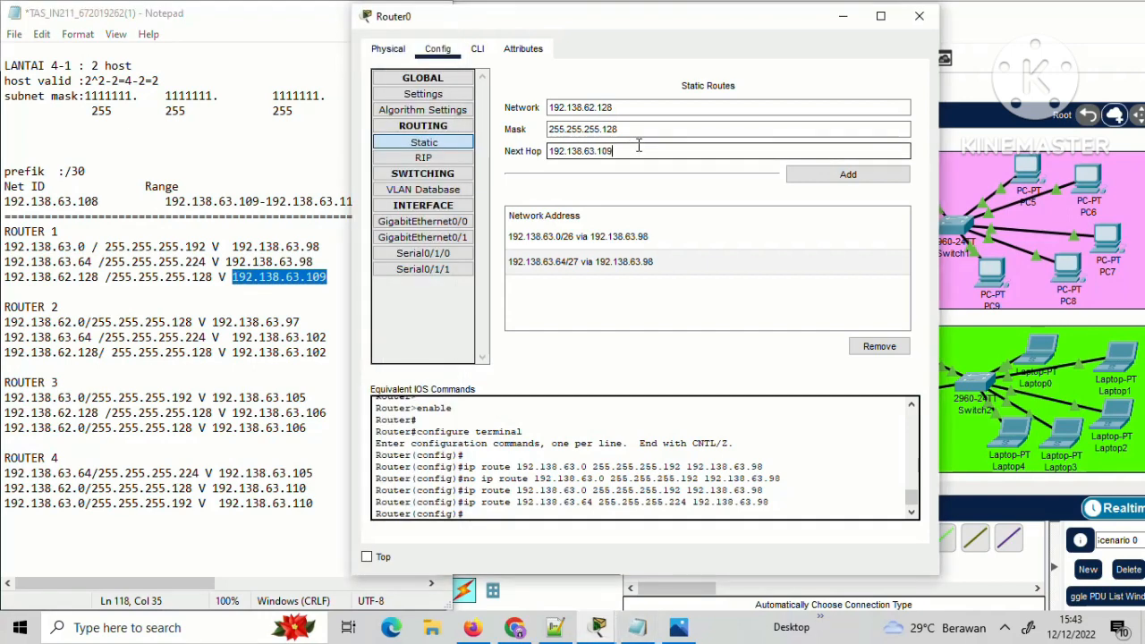
pyautogui.click(808, 181)
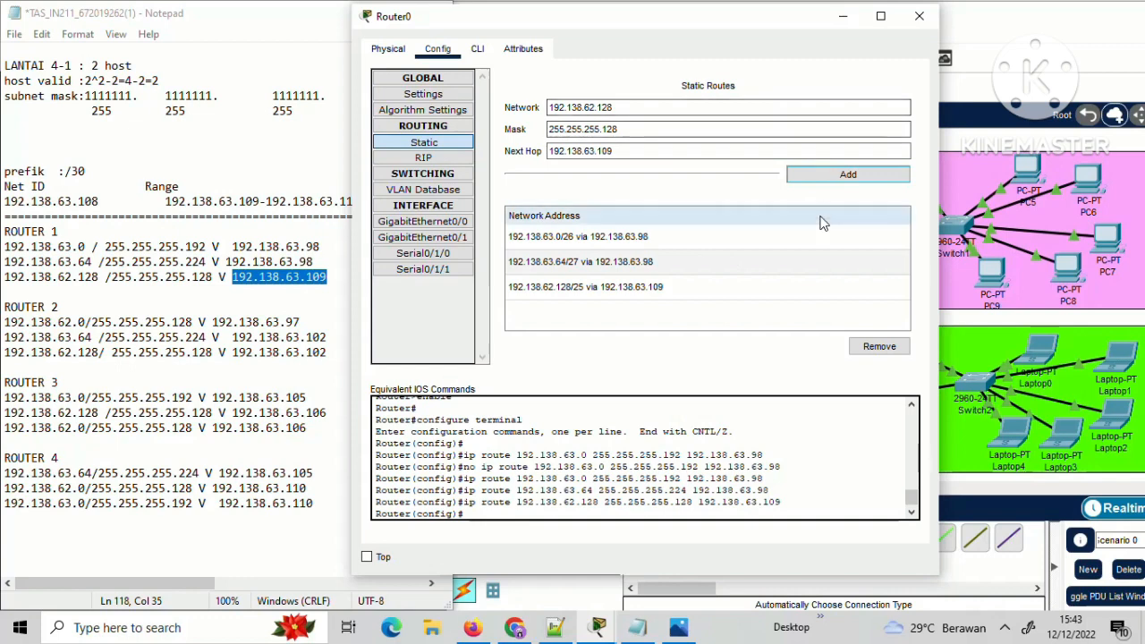
pyautogui.click(921, 18)
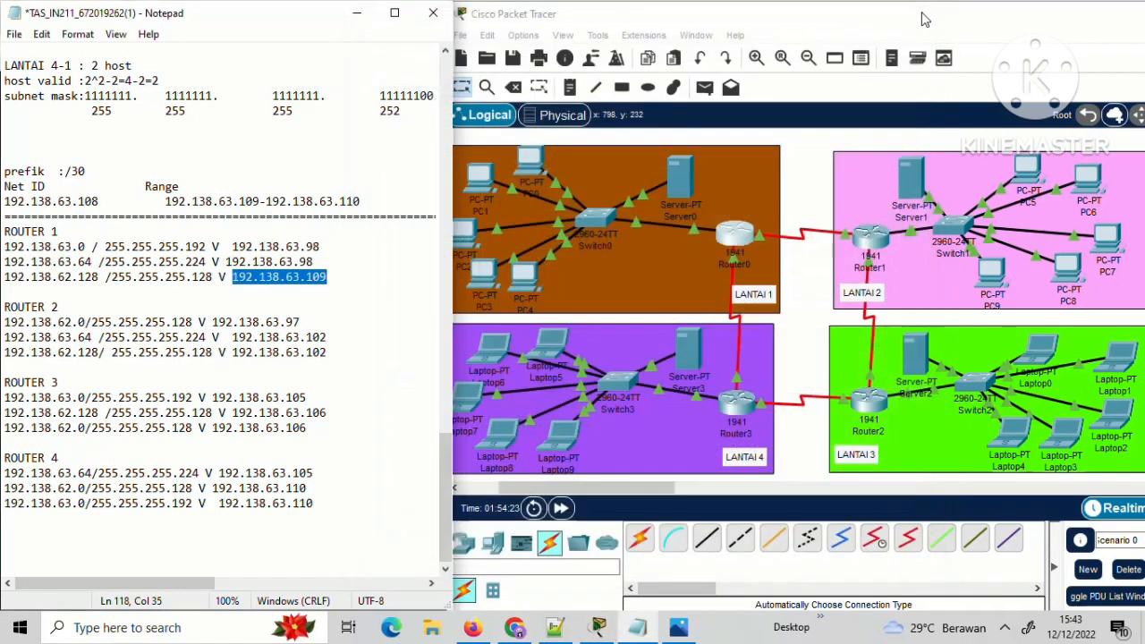
# Open Router1's static routing settings and set the network to 192.138.62.0, copied from the first ROUTER 2 line in the notes.
pyautogui.click(873, 240)
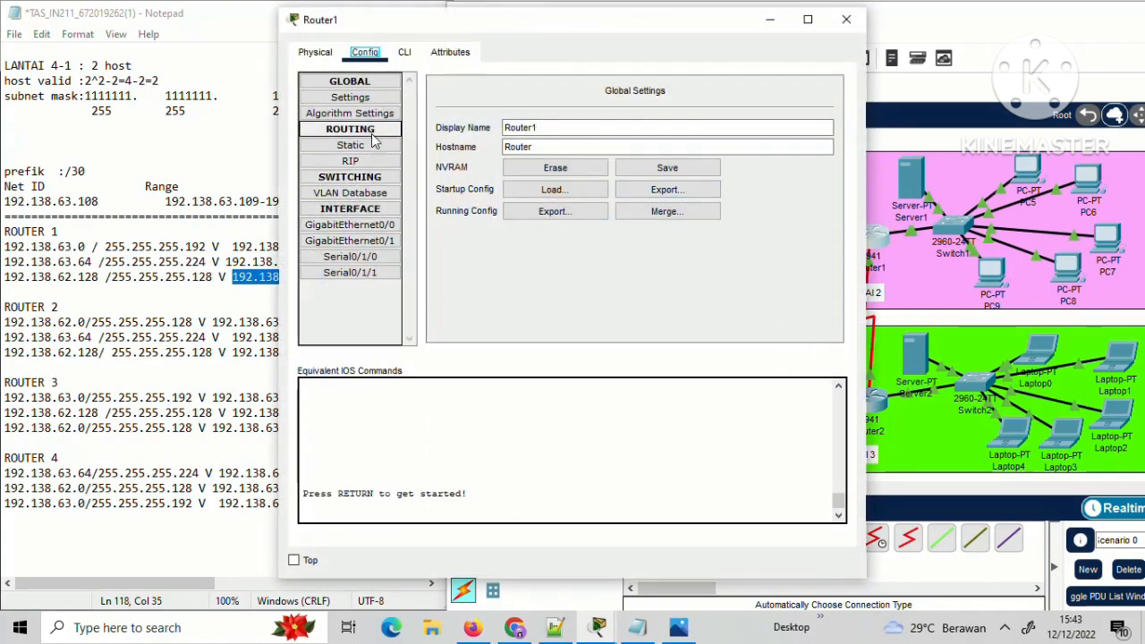
pyautogui.click(363, 150)
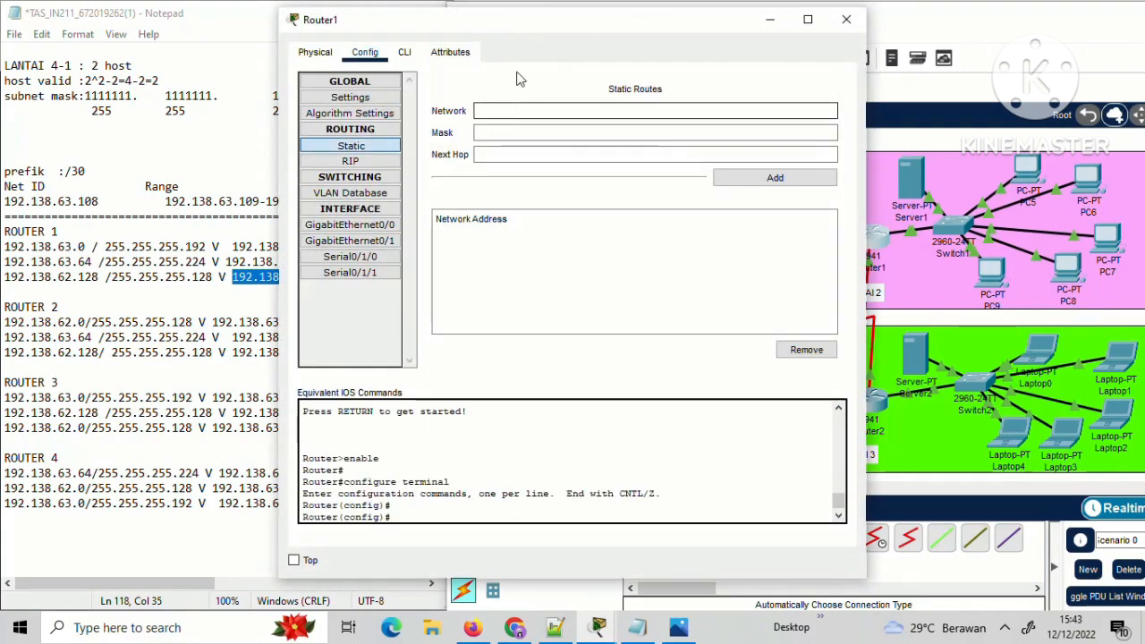
pyautogui.moveTo(545, 26); pyautogui.dragTo(637, 21)
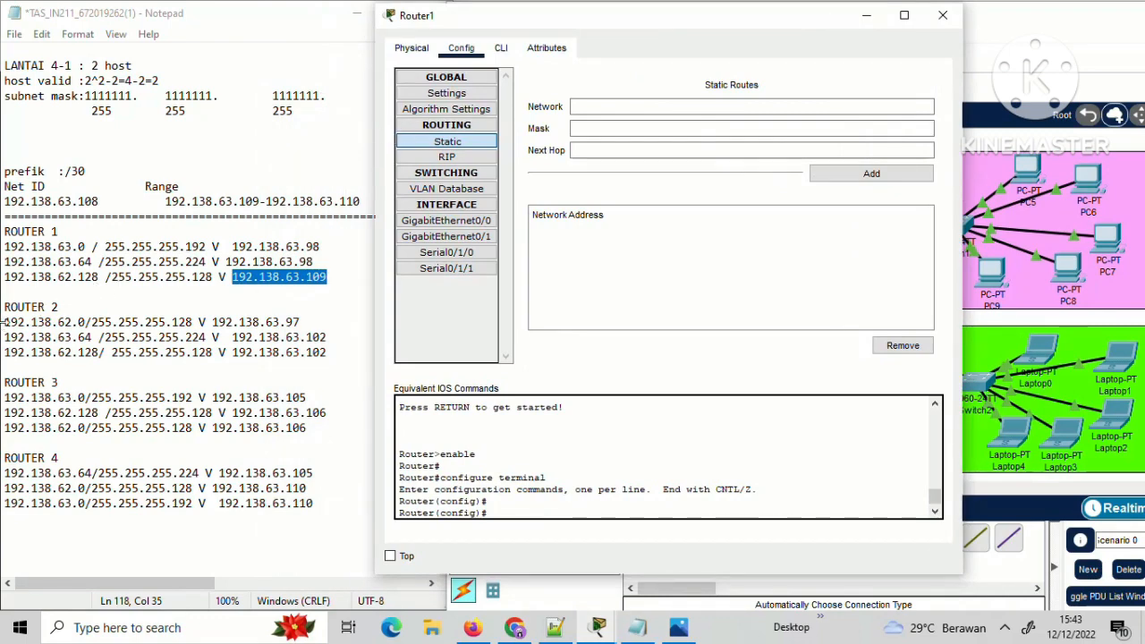
pyautogui.click(114, 311)
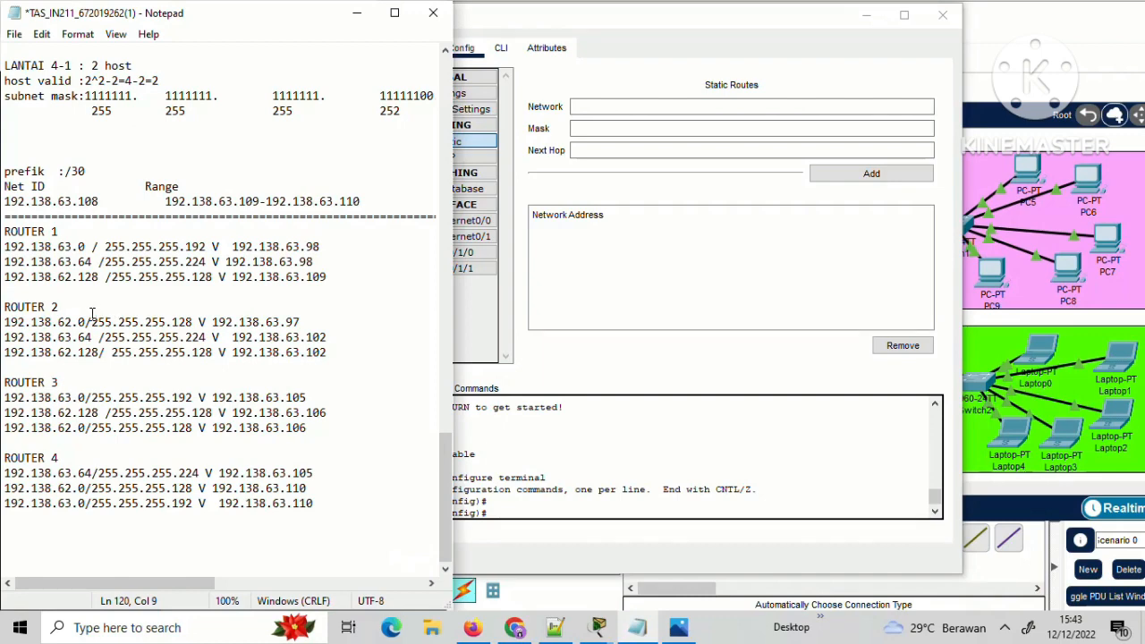
pyautogui.moveTo(87, 321); pyautogui.dragTo(2, 331)
pyautogui.hotkey('ctrl', 'c')
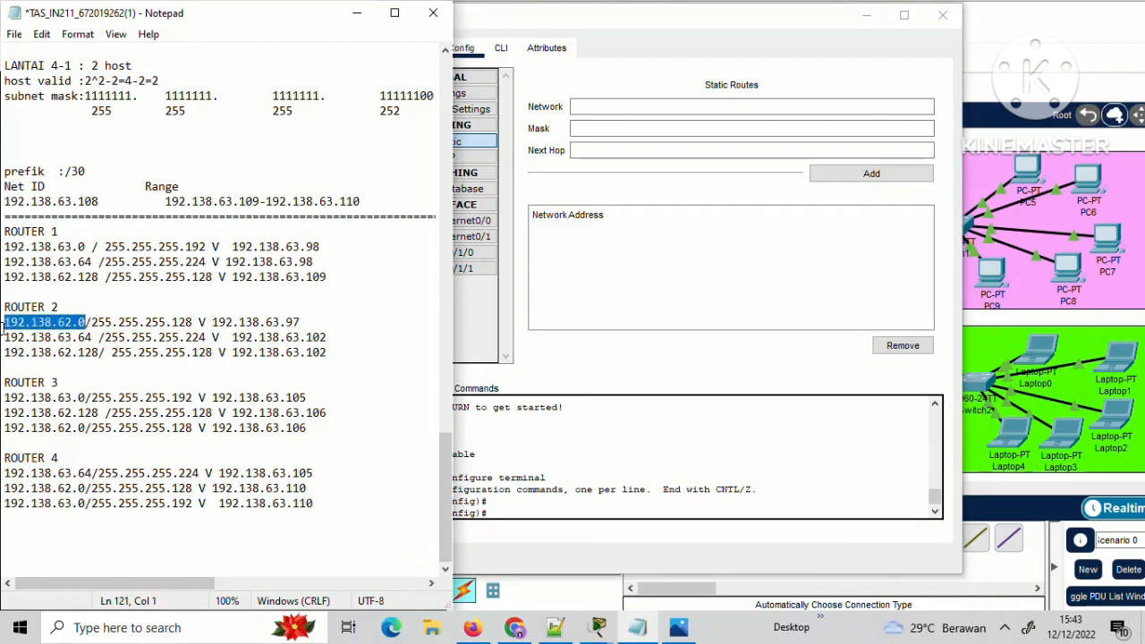
pyautogui.click(654, 106)
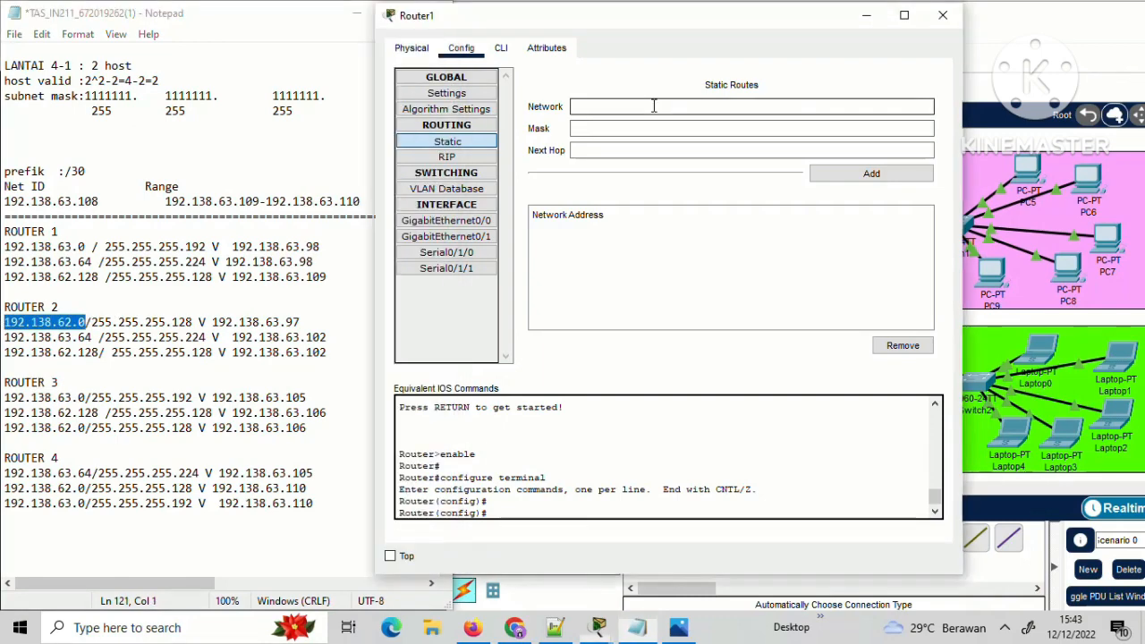
pyautogui.hotkey('ctrl', 'v')
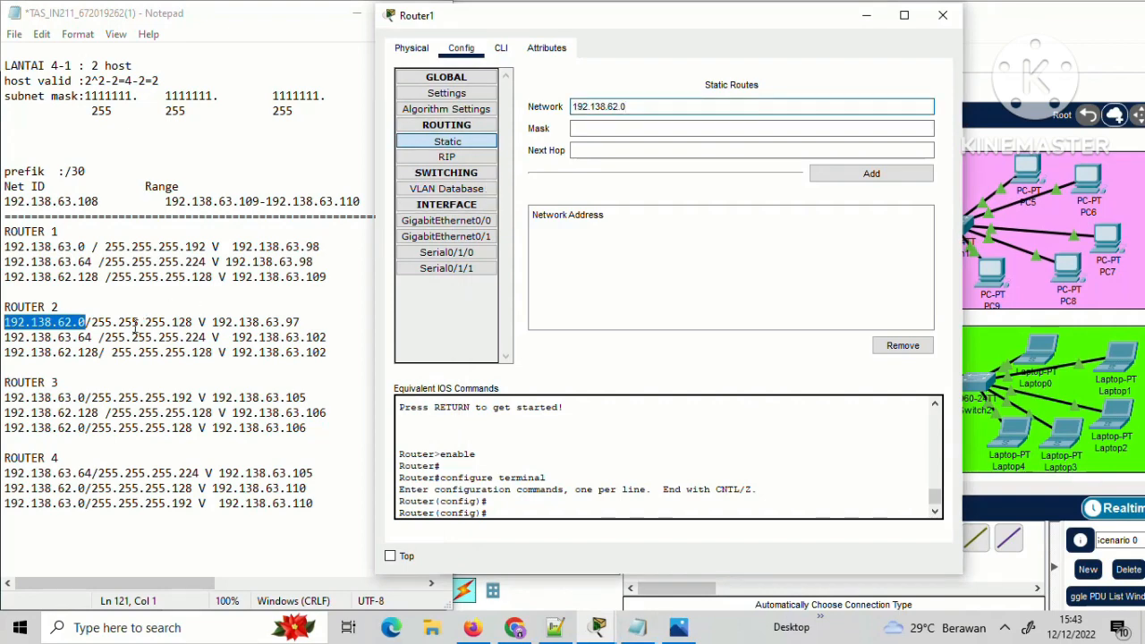
# Give the 192.138.62.0 route the mask 255.255.255.128 and next hop 192.138.63.97 from the notes, and add it on Router1.
pyautogui.moveTo(93, 321); pyautogui.dragTo(195, 322)
pyautogui.hotkey('ctrl', 'c')
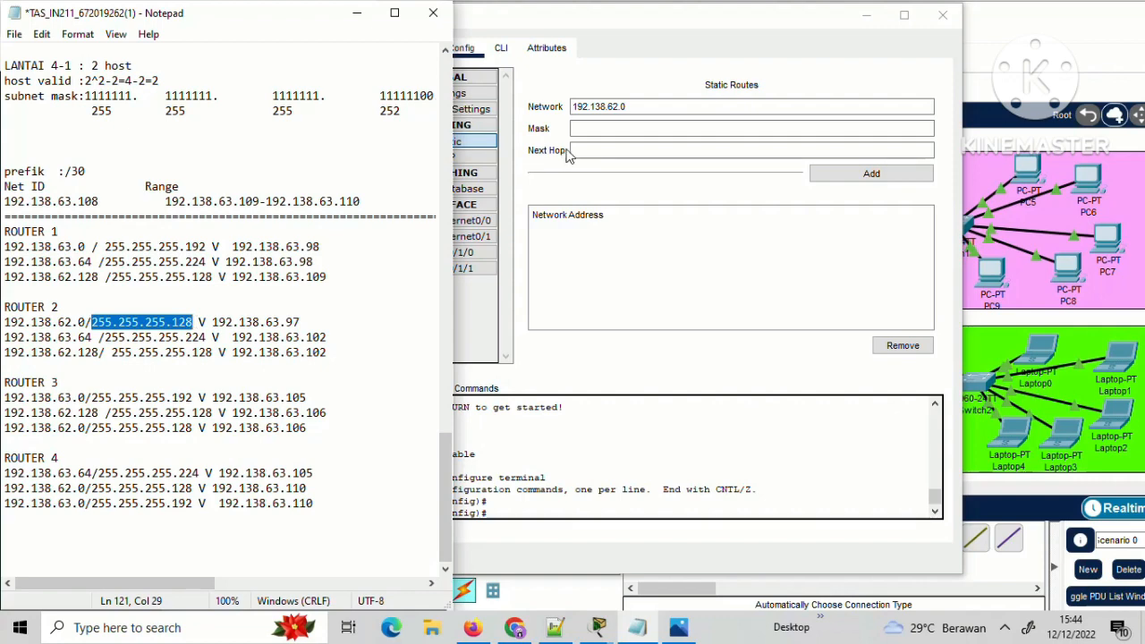
pyautogui.click(590, 130)
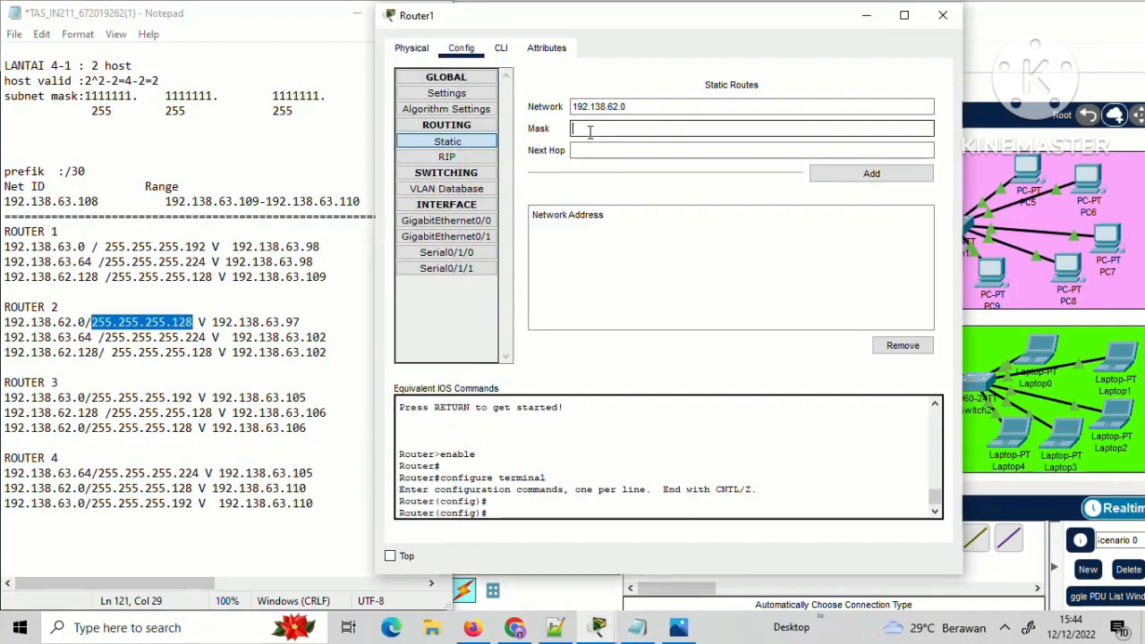
pyautogui.hotkey('ctrl', 'v')
pyautogui.click(613, 150)
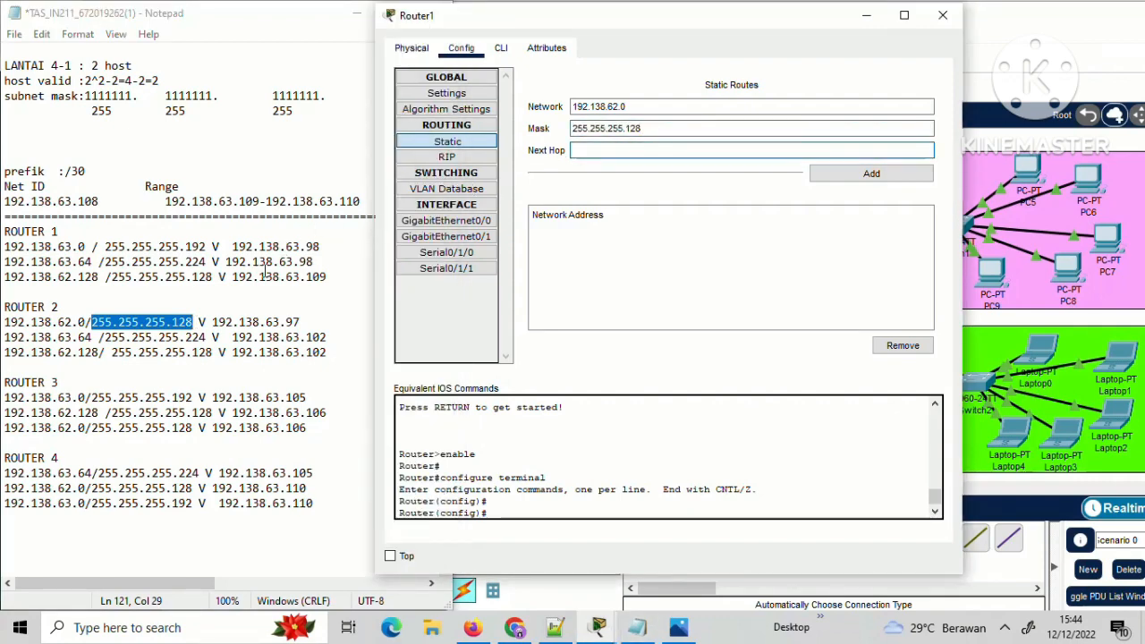
pyautogui.moveTo(213, 322); pyautogui.dragTo(301, 323)
pyautogui.hotkey('ctrl', 'c')
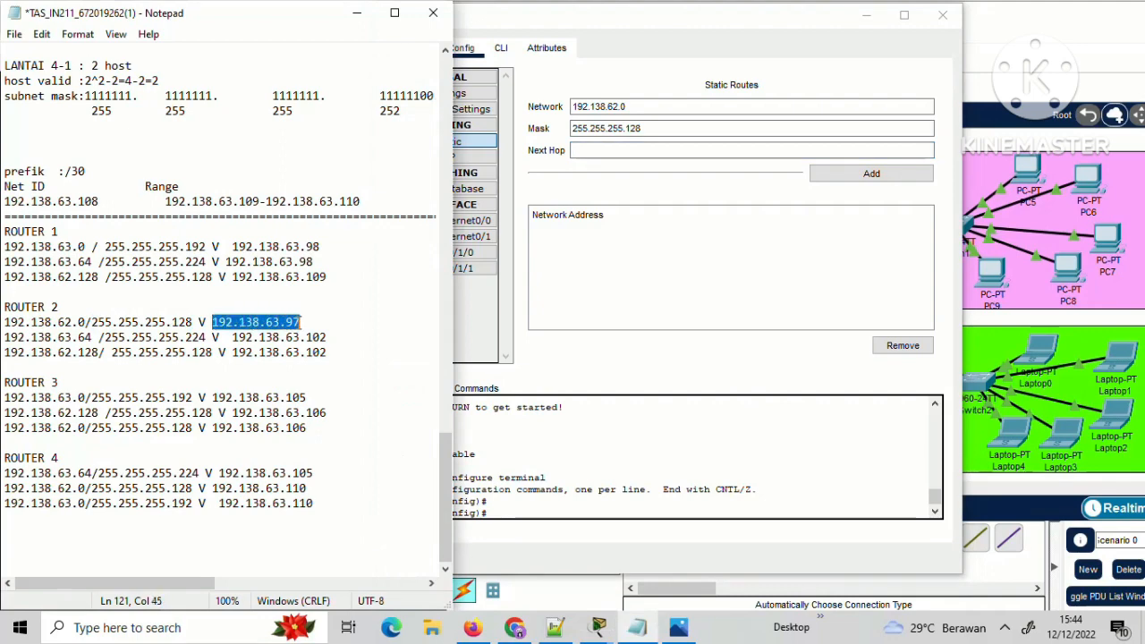
pyautogui.click(632, 150)
pyautogui.hotkey('ctrl', 'v')
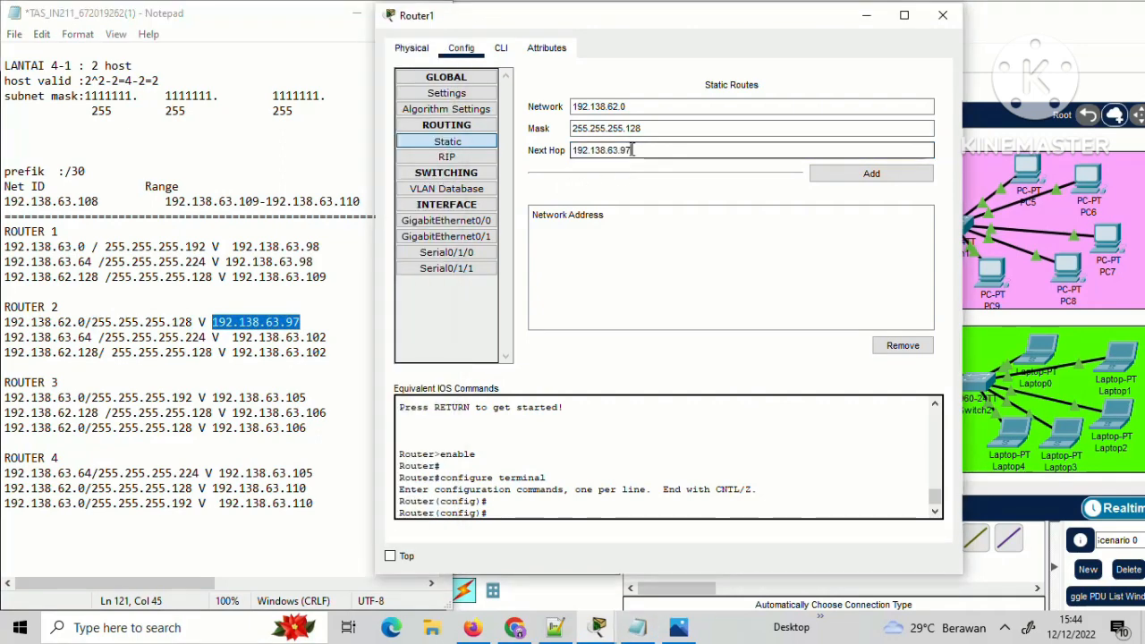
pyautogui.click(841, 175)
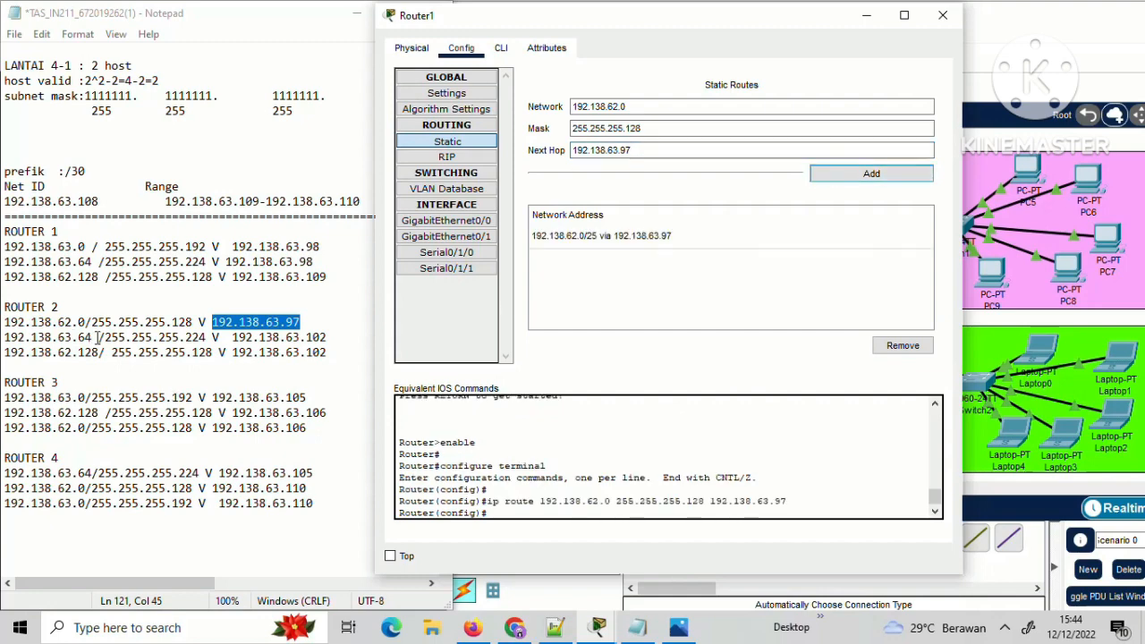
# Set the static route's network to 192.138.63.64, copied from the second ROUTER 2 line in the notes, and its mask to 255.255.255.224 on Router1.
pyautogui.moveTo(94, 337); pyautogui.dragTo(7, 354)
pyautogui.hotkey('ctrl', 'c')
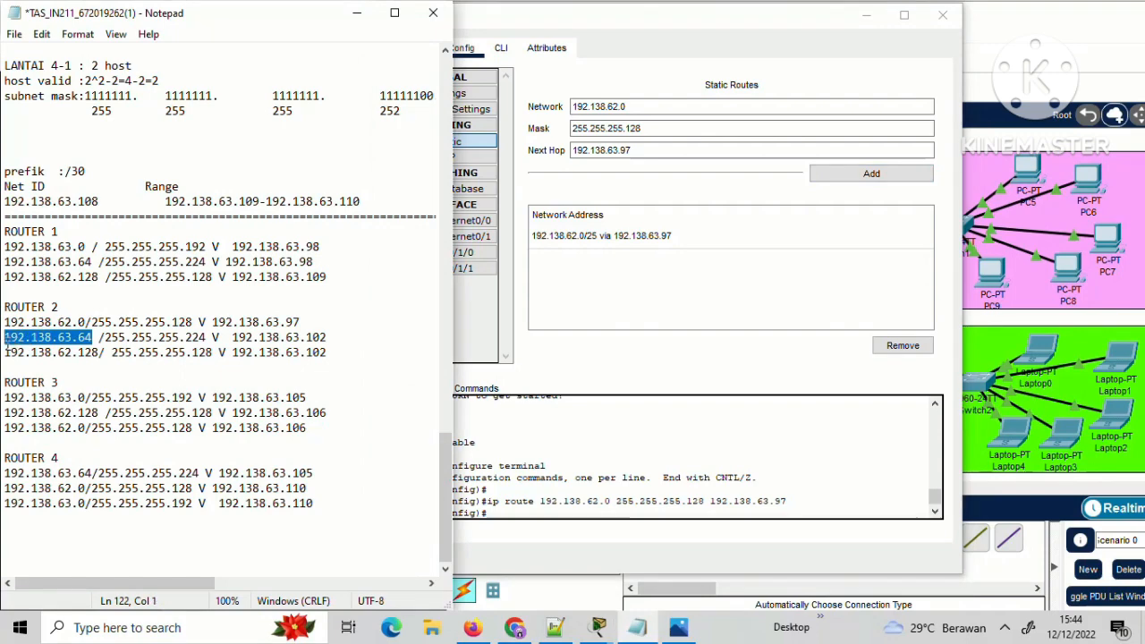
pyautogui.click(653, 113)
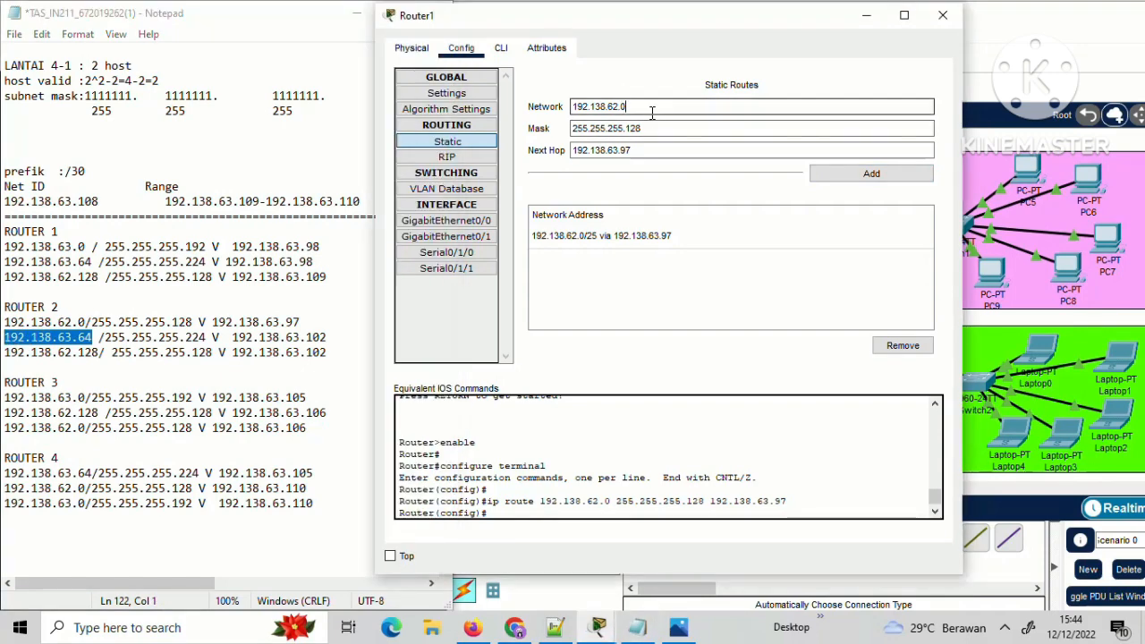
pyautogui.doubleClick(653, 113)
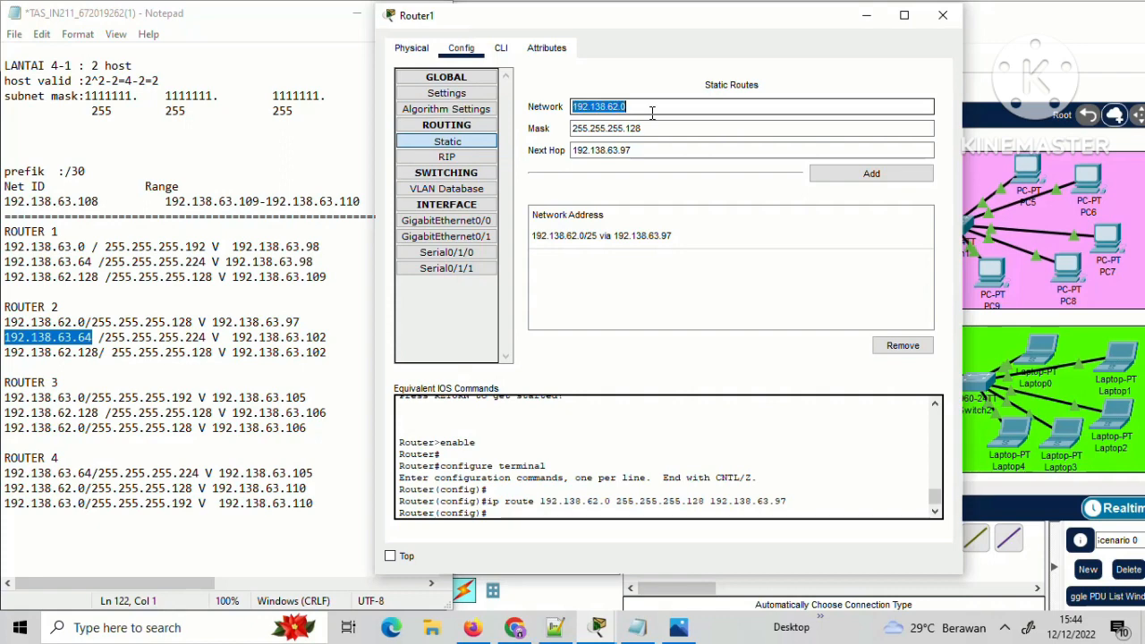
pyautogui.hotkey('ctrl', 'v')
pyautogui.click(650, 126)
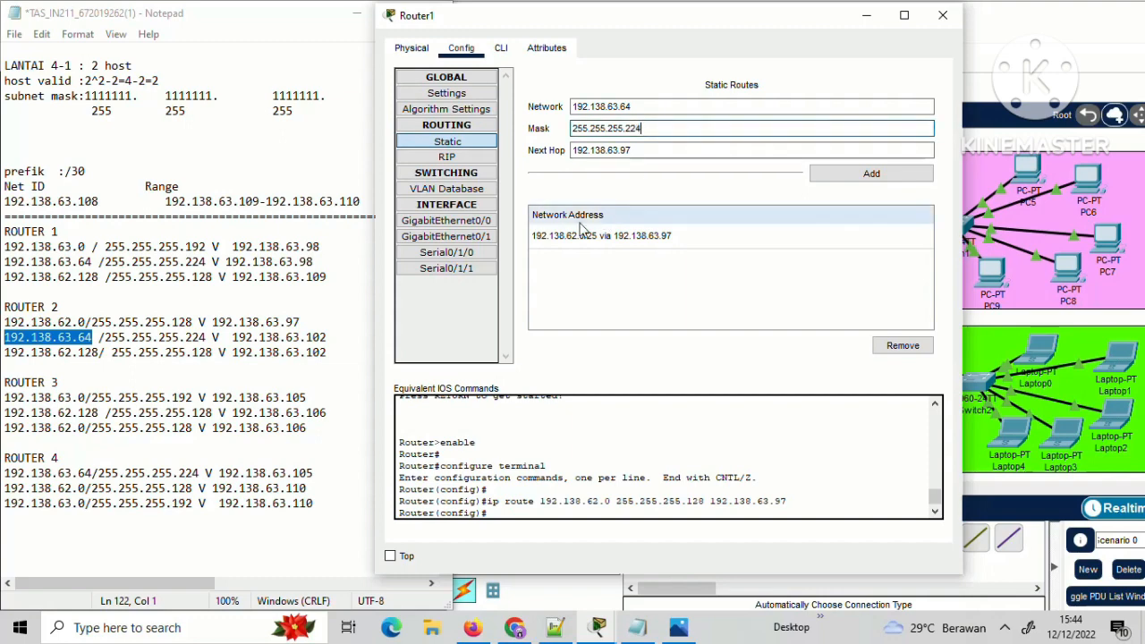
# Replace the next hop with 192.138.63.102 from the notes and add the 192.138.63.64 route on Router1.
pyautogui.click(643, 153)
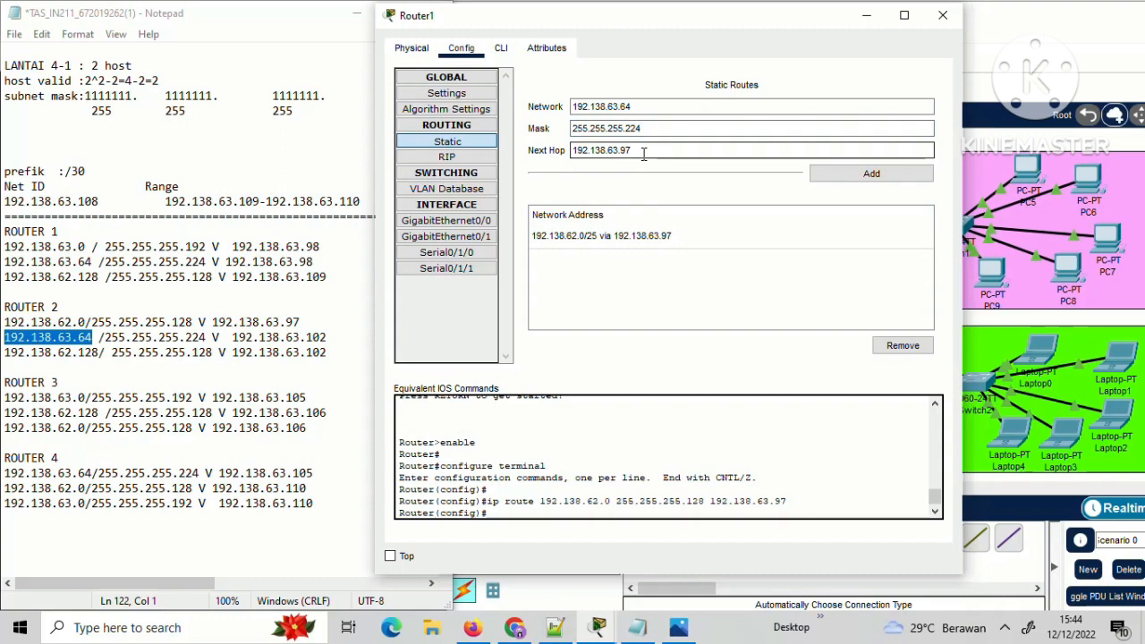
pyautogui.moveTo(637, 152); pyautogui.dragTo(557, 147)
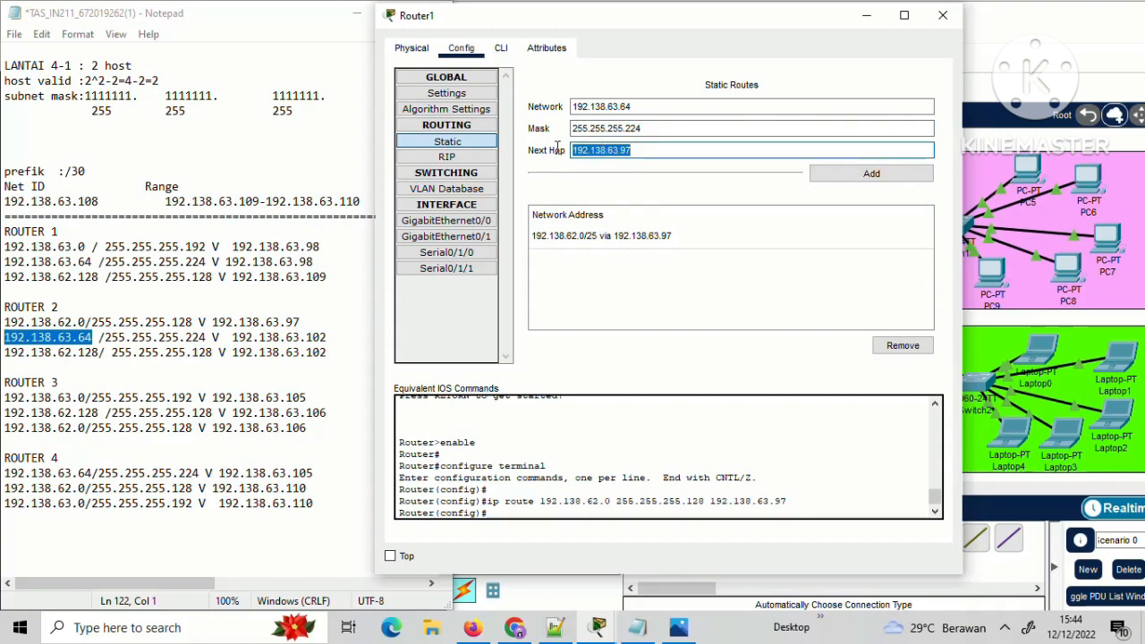
pyautogui.press('BackSpace')
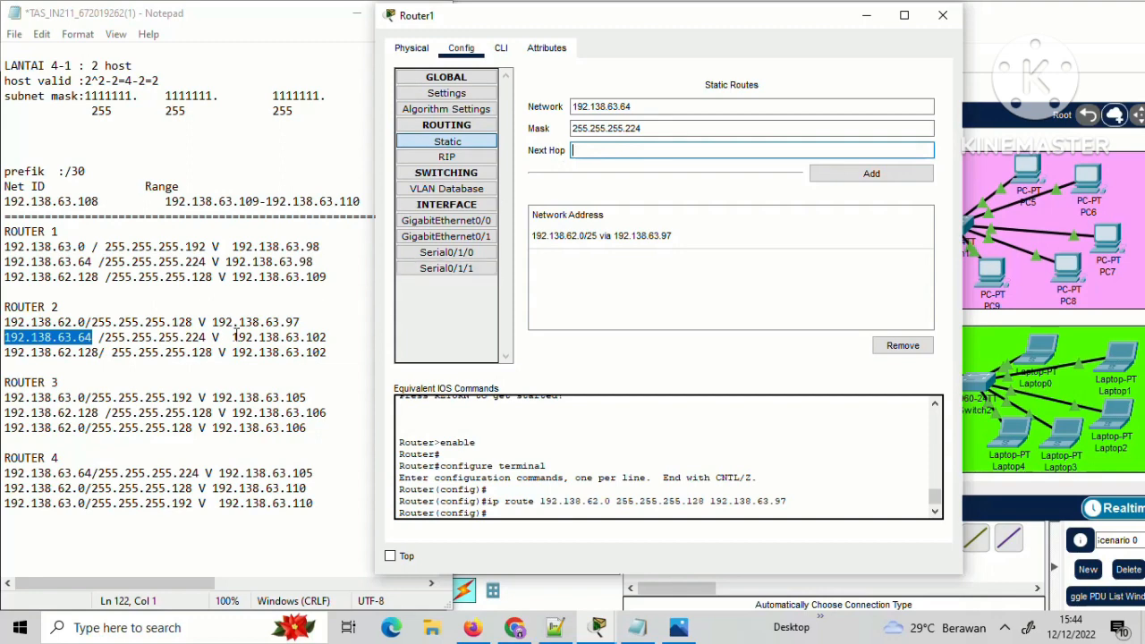
pyautogui.moveTo(233, 337); pyautogui.dragTo(323, 338)
pyautogui.hotkey('ctrl', 'c')
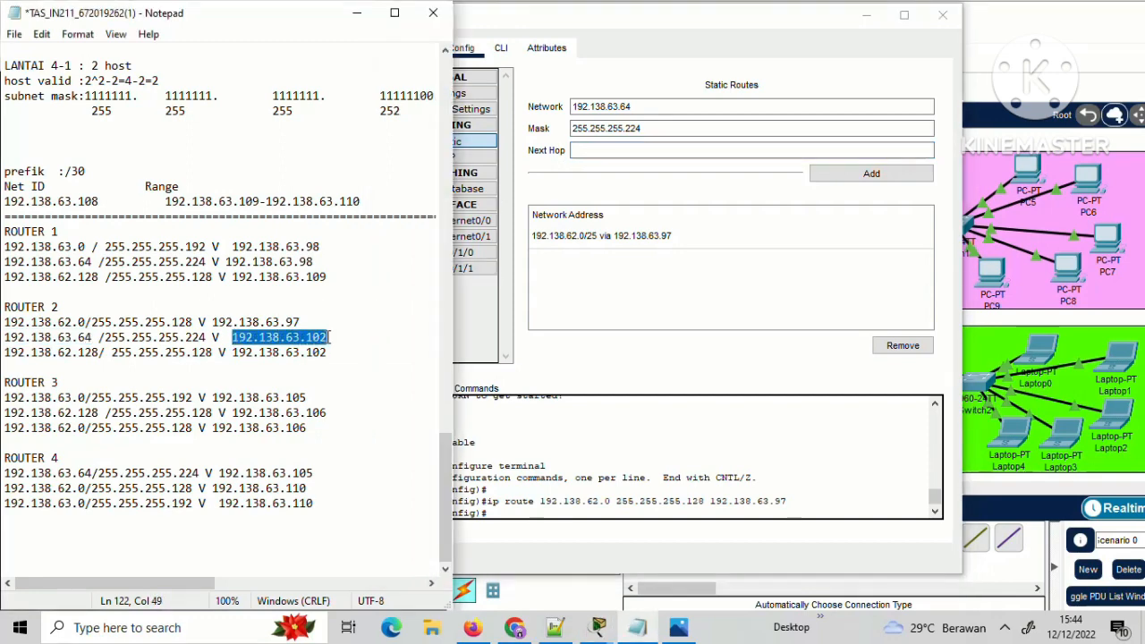
pyautogui.click(576, 150)
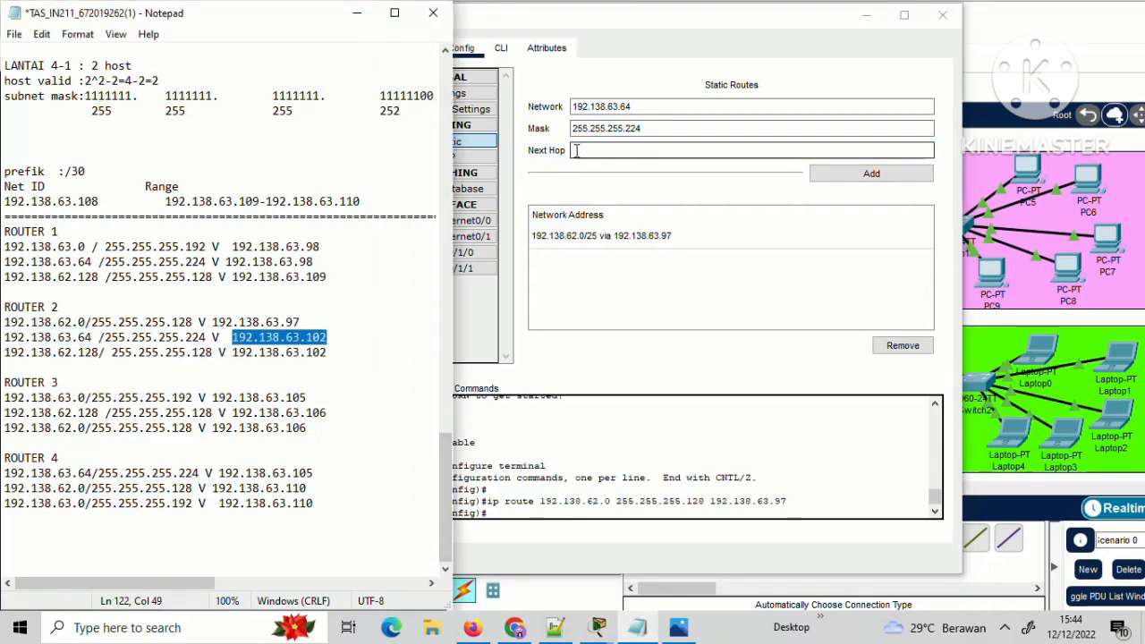
pyautogui.hotkey('ctrl', 'v')
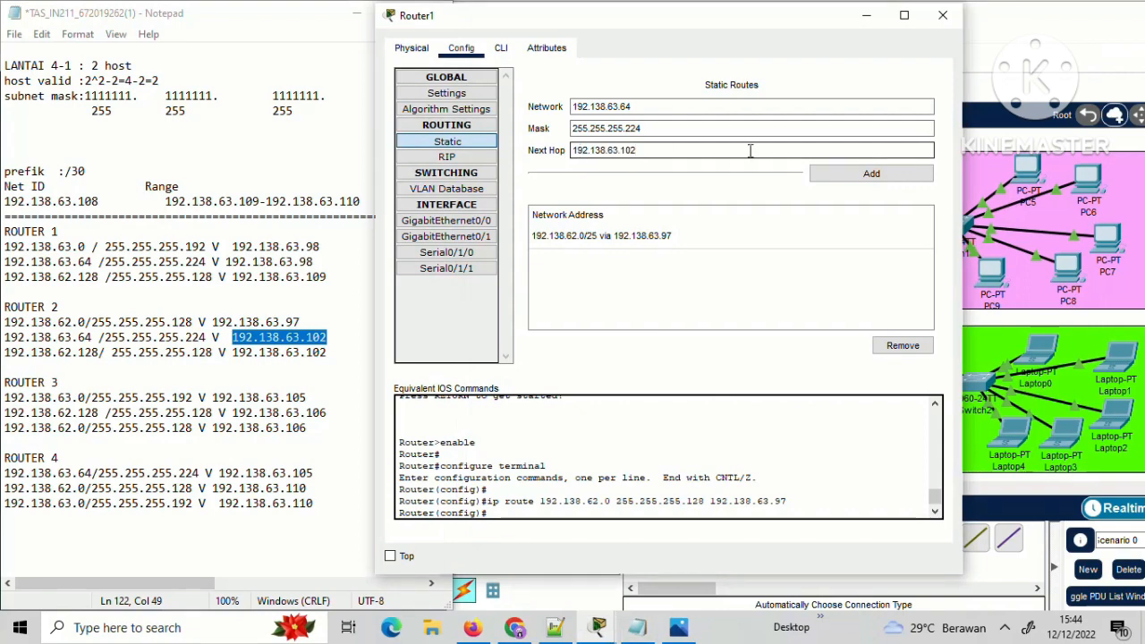
pyautogui.click(828, 175)
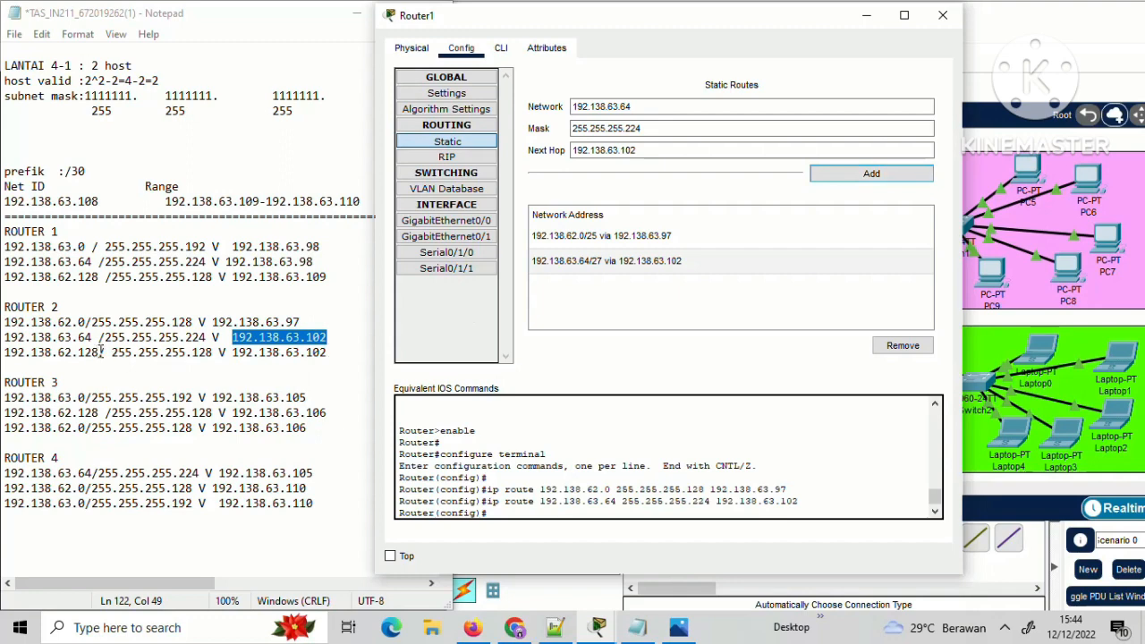
# Add a route on Router1 to 192.138.62.128 from the notes, with mask 255.255.255.128 and next hop 192.138.63.102.
pyautogui.moveTo(102, 352); pyautogui.dragTo(5, 346)
pyautogui.hotkey('ctrl', 'c')
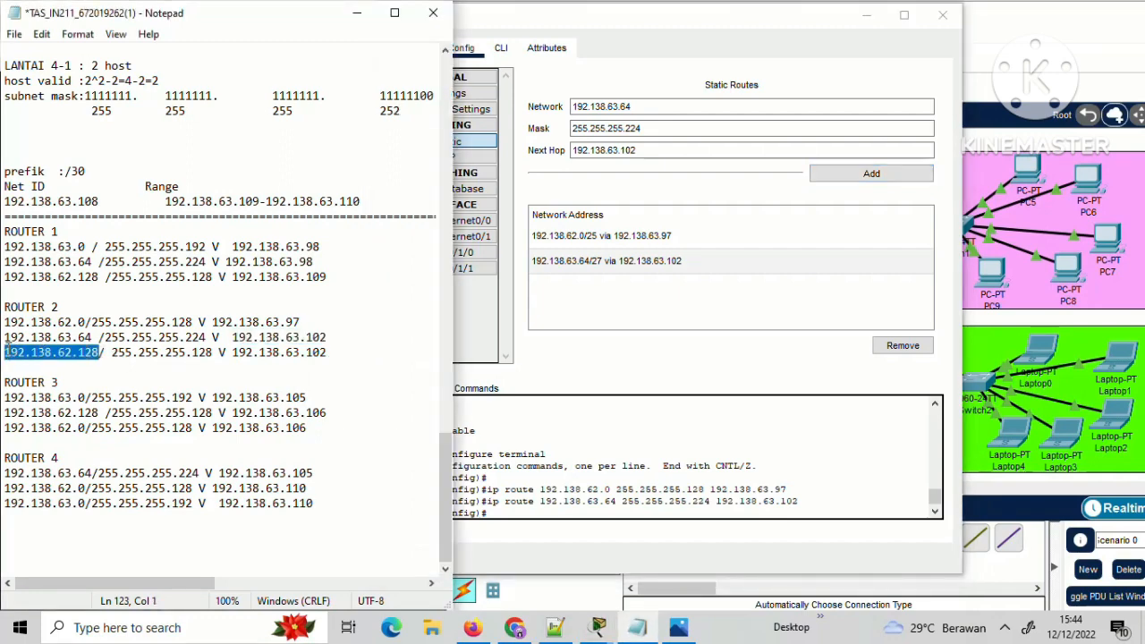
pyautogui.click(666, 102)
pyautogui.hotkey('ctrl', 'a')
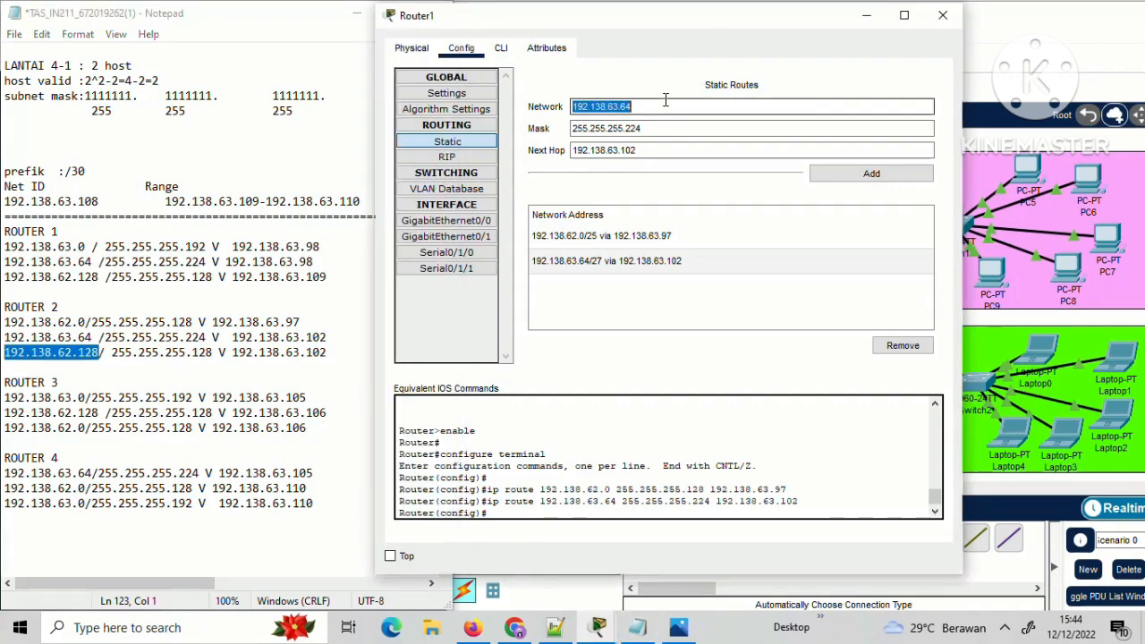
pyautogui.hotkey('ctrl', 'v')
pyautogui.click(664, 128)
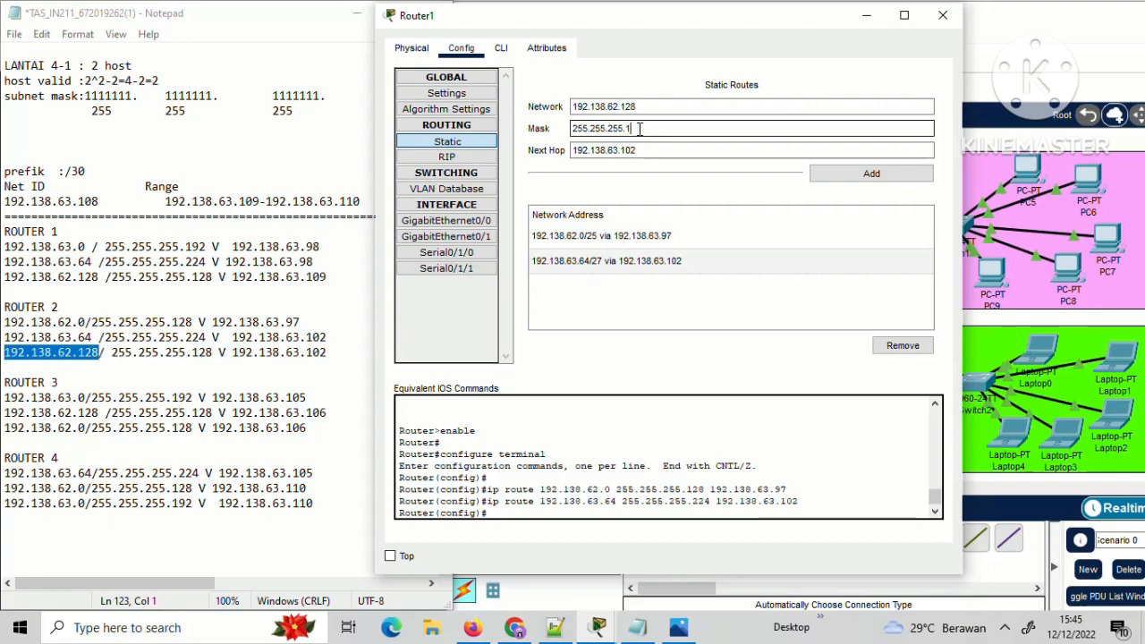
pyautogui.press('BackSpace')
pyautogui.click(669, 148)
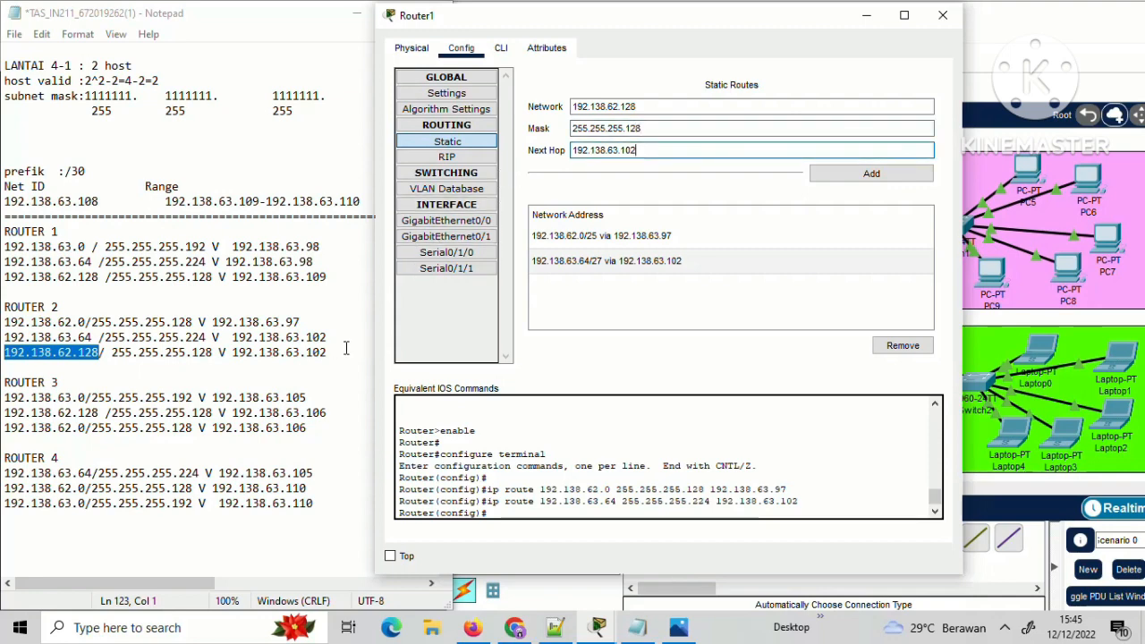
pyautogui.click(871, 175)
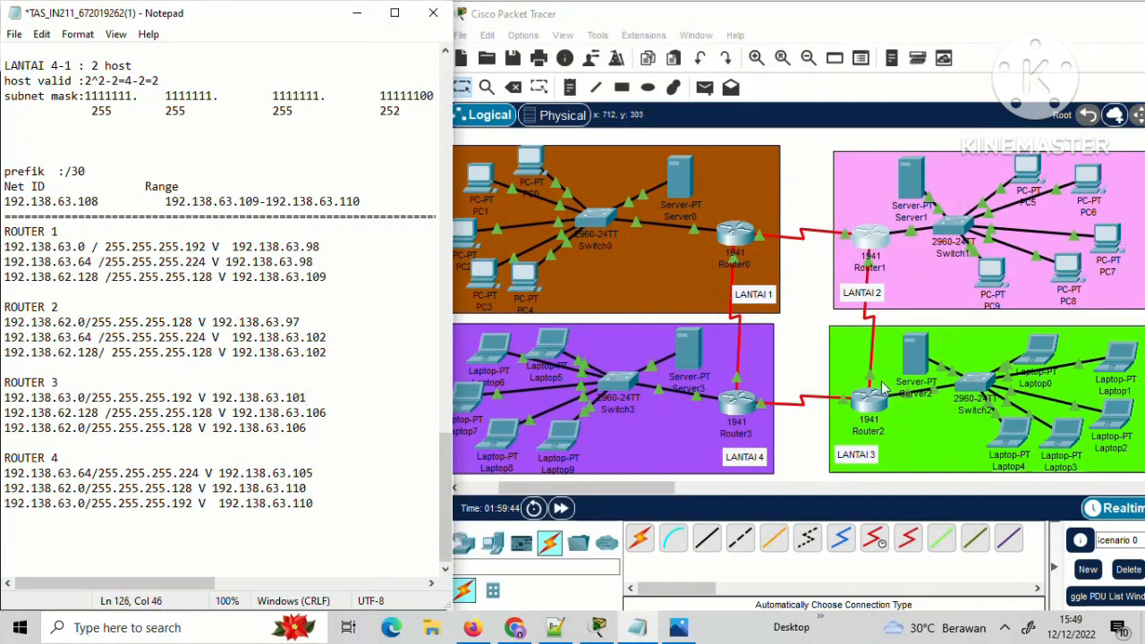
# Open Router2's static routing settings and set the network to 192.138.63.0, copied from the first ROUTER 3 line in the notes.
pyautogui.click(865, 411)
pyautogui.click(865, 414)
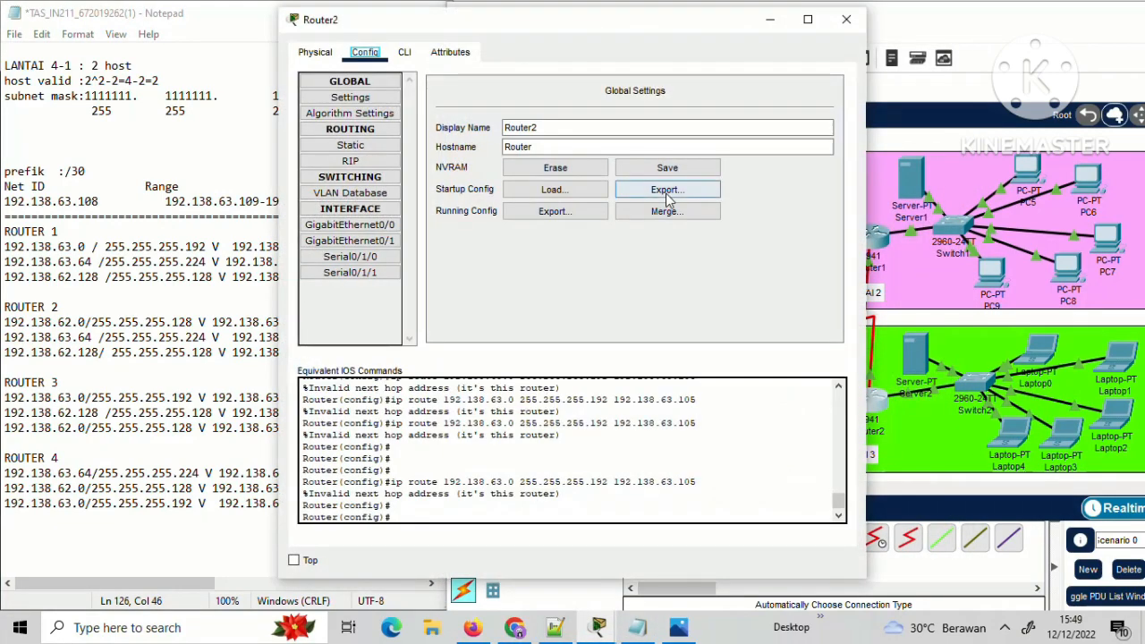
pyautogui.click(361, 149)
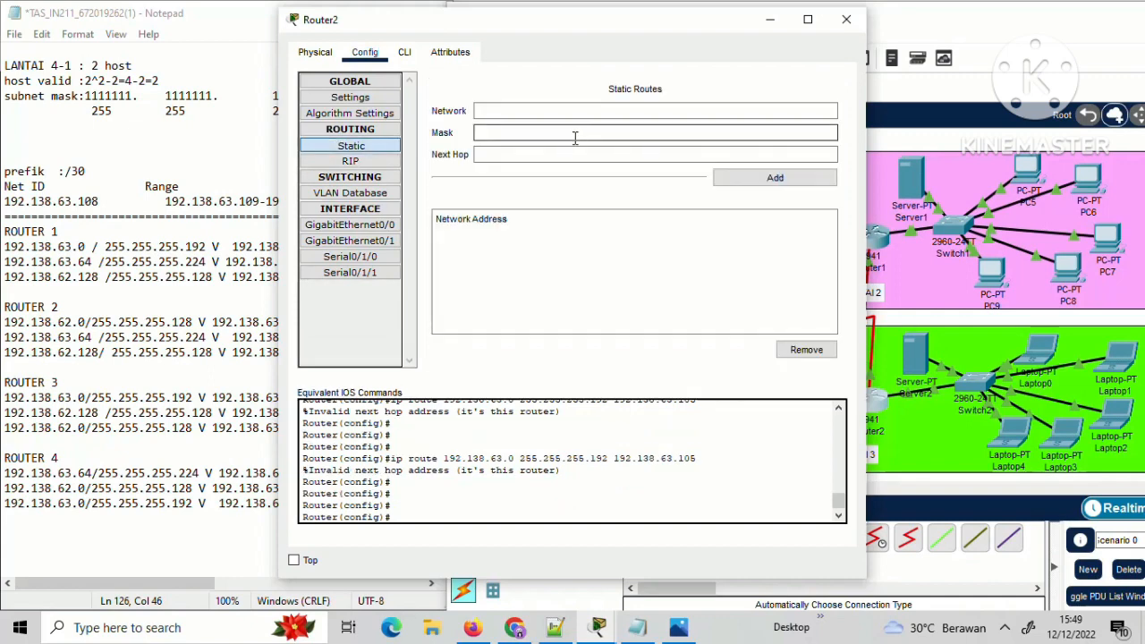
pyautogui.click(5, 397)
pyautogui.moveTo(6, 397); pyautogui.dragTo(87, 401)
pyautogui.hotkey('ctrl', 'c')
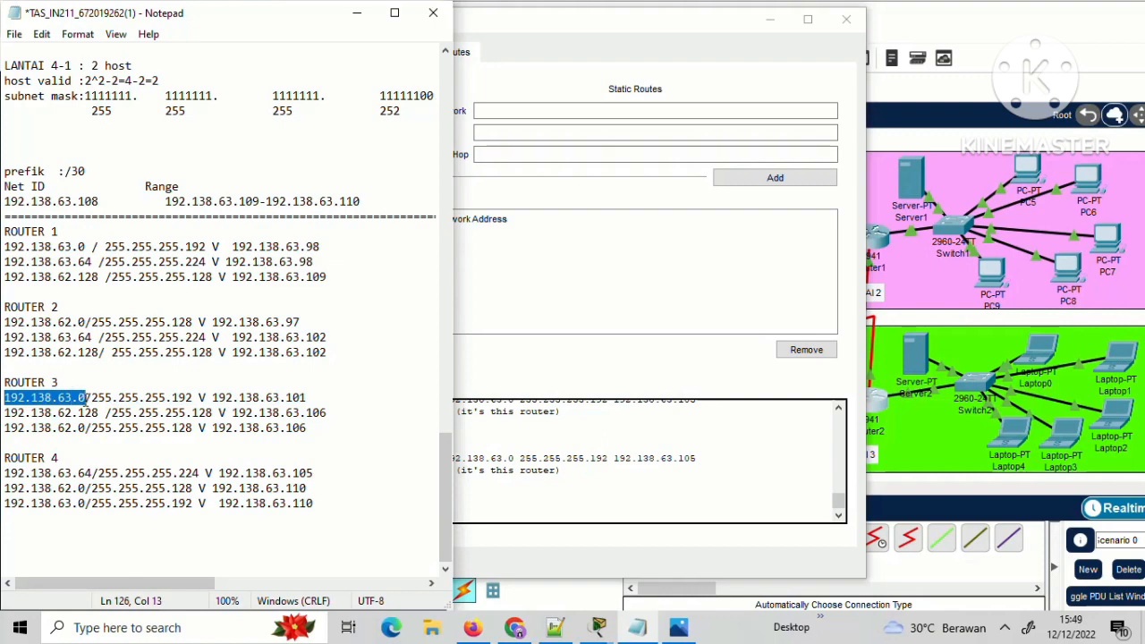
pyautogui.click(527, 113)
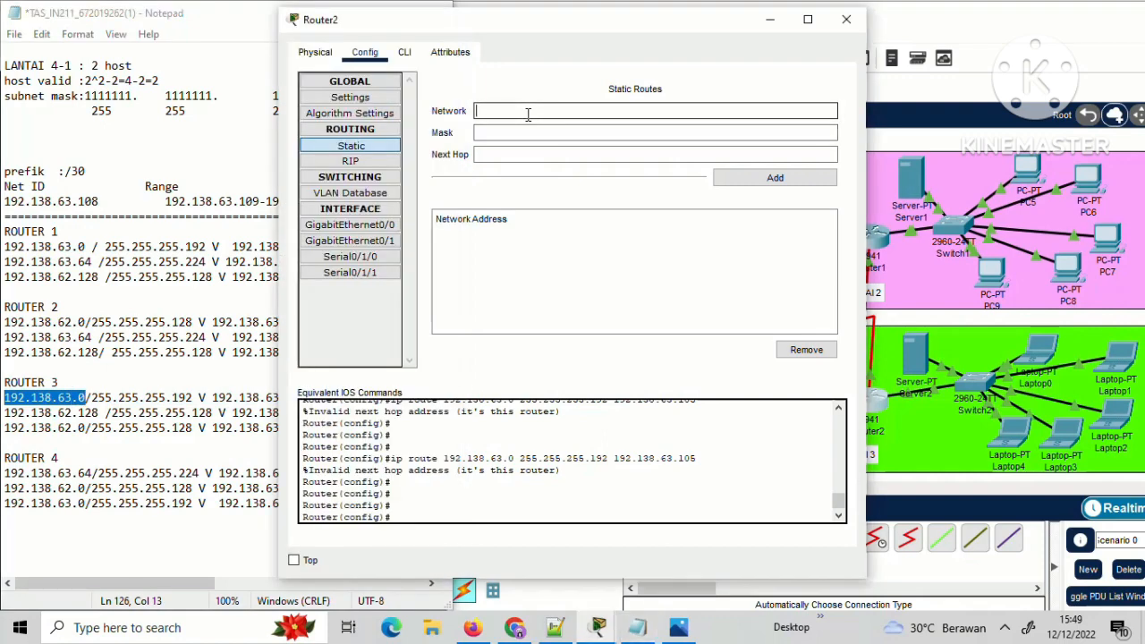
pyautogui.hotkey('ctrl', 'v')
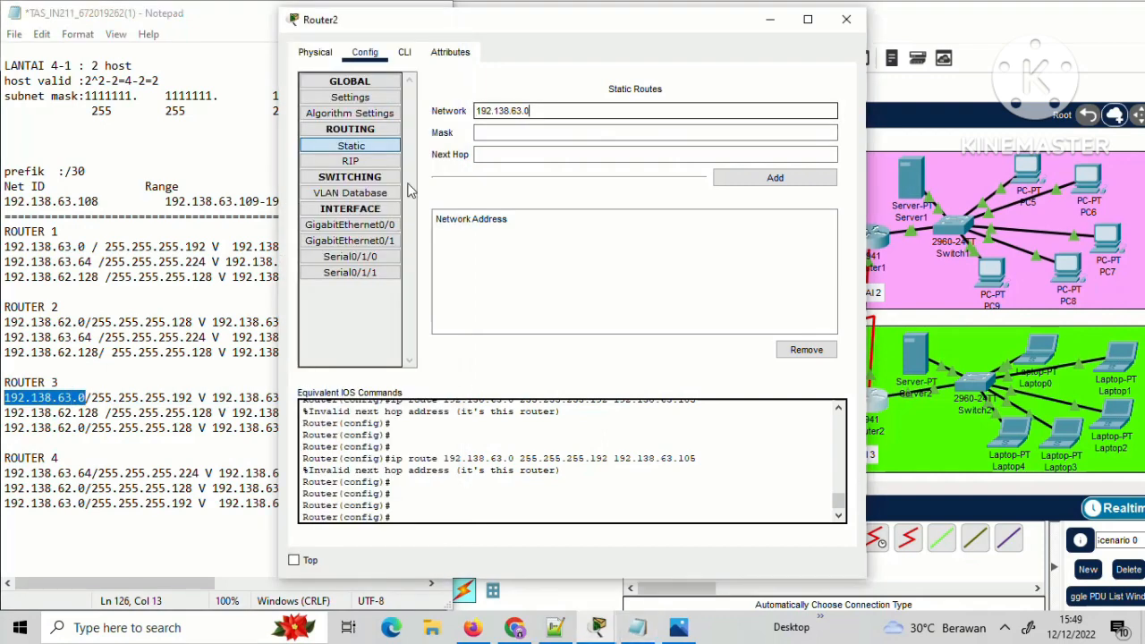
# Give the 192.138.63.0 route the mask 255.255.255.192 and next hop 192.138.63.101 from the notes, and add it on Router2.
pyautogui.click(90, 398)
pyautogui.moveTo(90, 397); pyautogui.dragTo(188, 397)
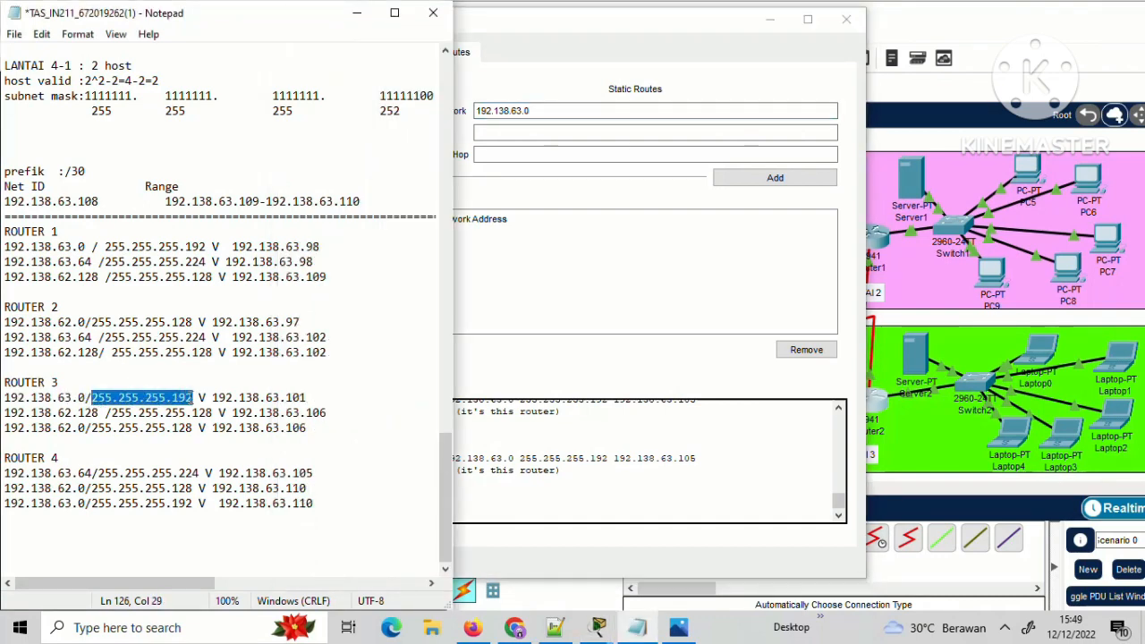
pyautogui.click(536, 134)
pyautogui.write('255.255.255.192')
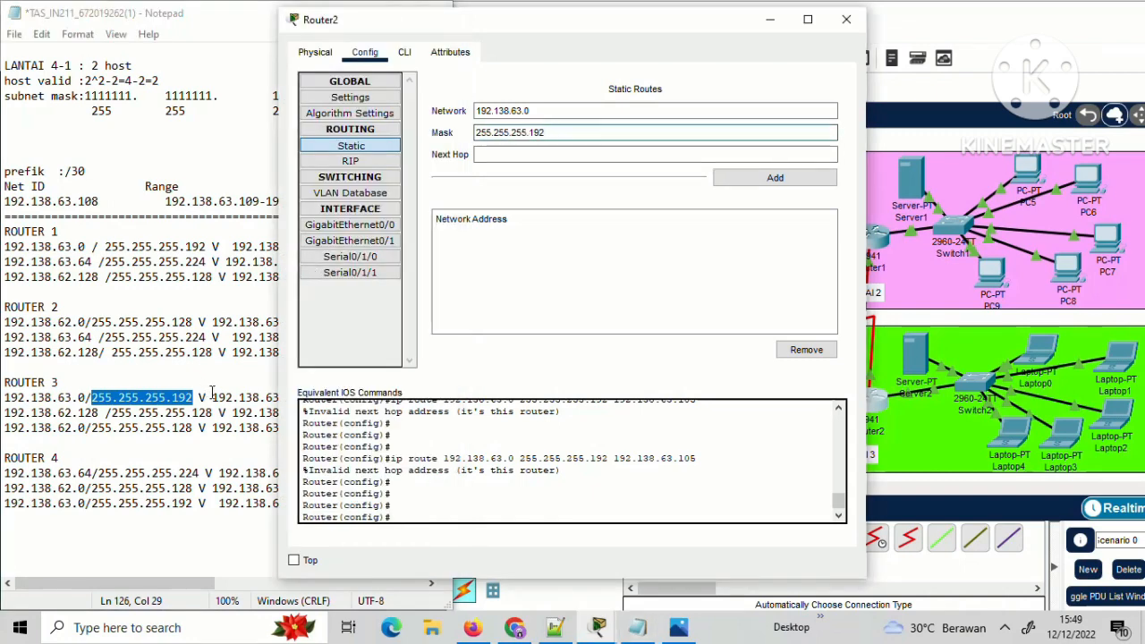
pyautogui.moveTo(212, 398); pyautogui.dragTo(307, 391)
pyautogui.hotkey('ctrl', 'c')
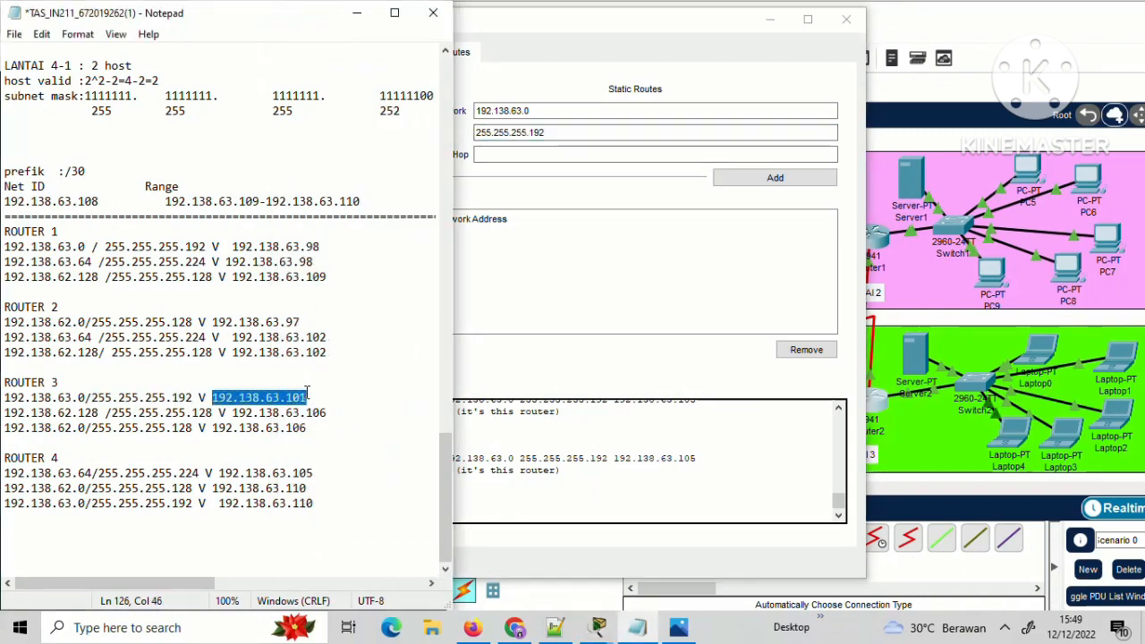
pyautogui.click(555, 159)
pyautogui.hotkey('ctrl', 'v')
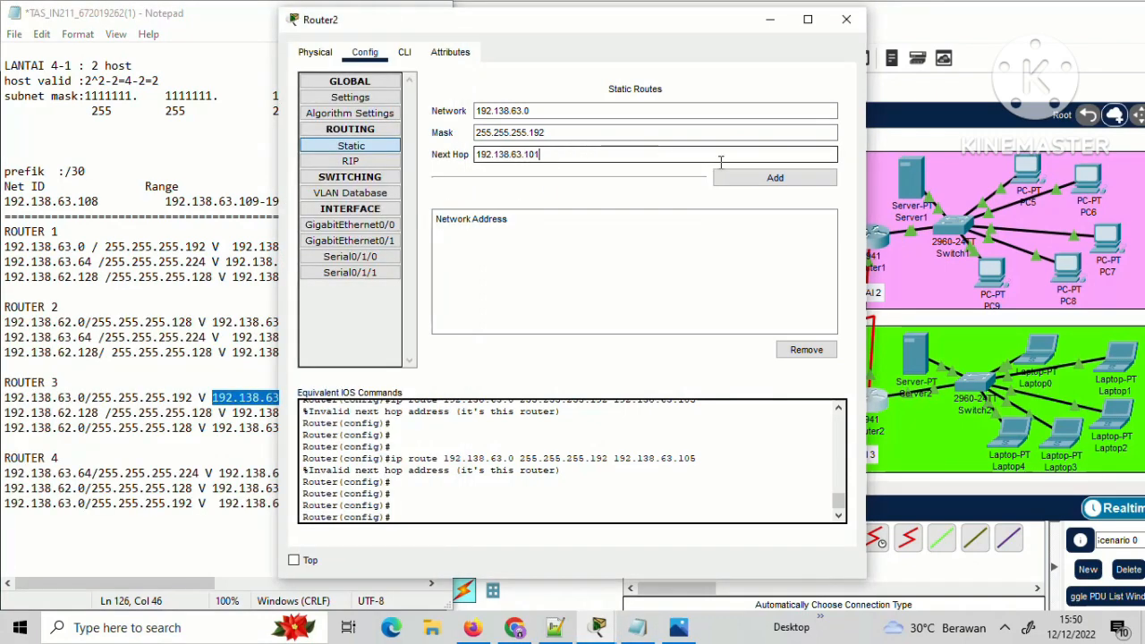
pyautogui.click(750, 178)
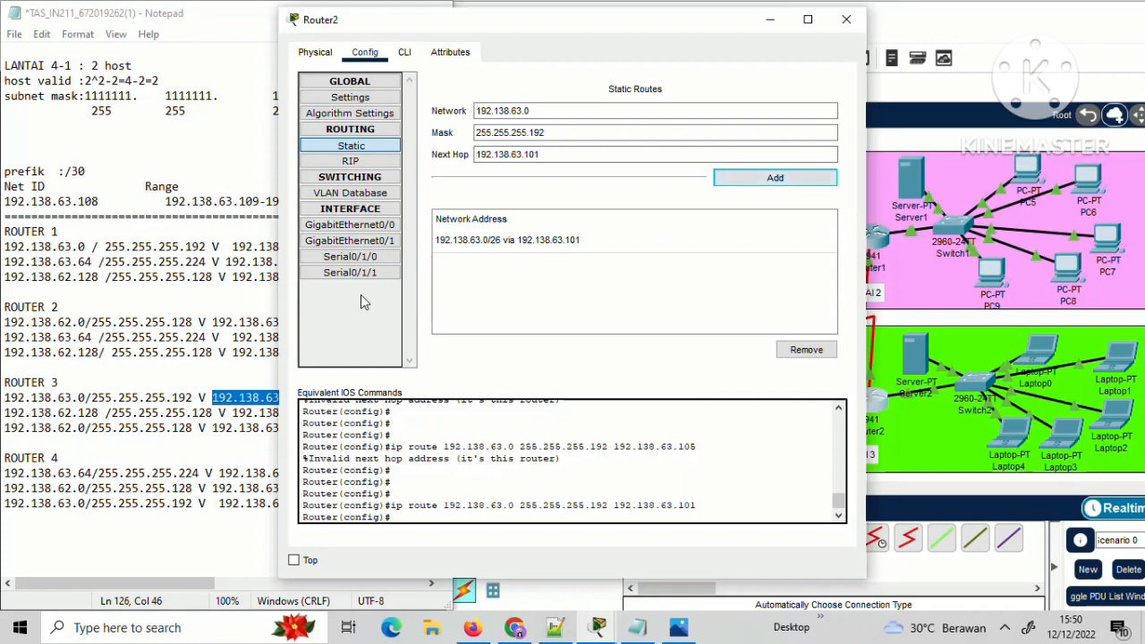
# Move Router2's window clear of the notes and check the LANTAI 2-3 address range there.
pyautogui.moveTo(555, 26); pyautogui.dragTo(678, 47)
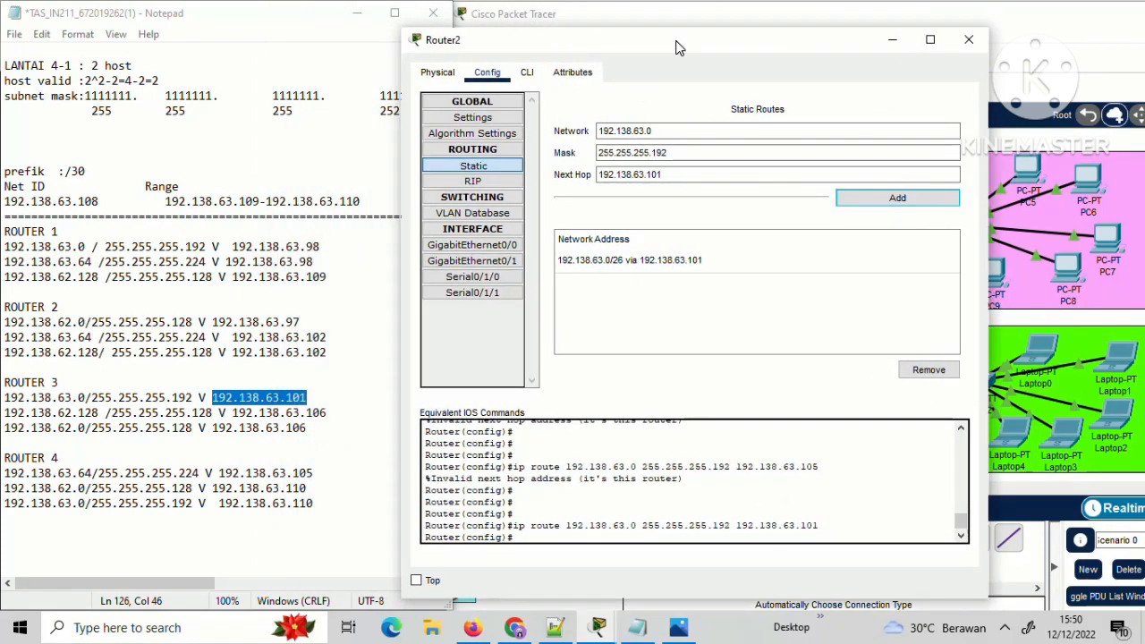
pyautogui.scroll(9, 299, 220)
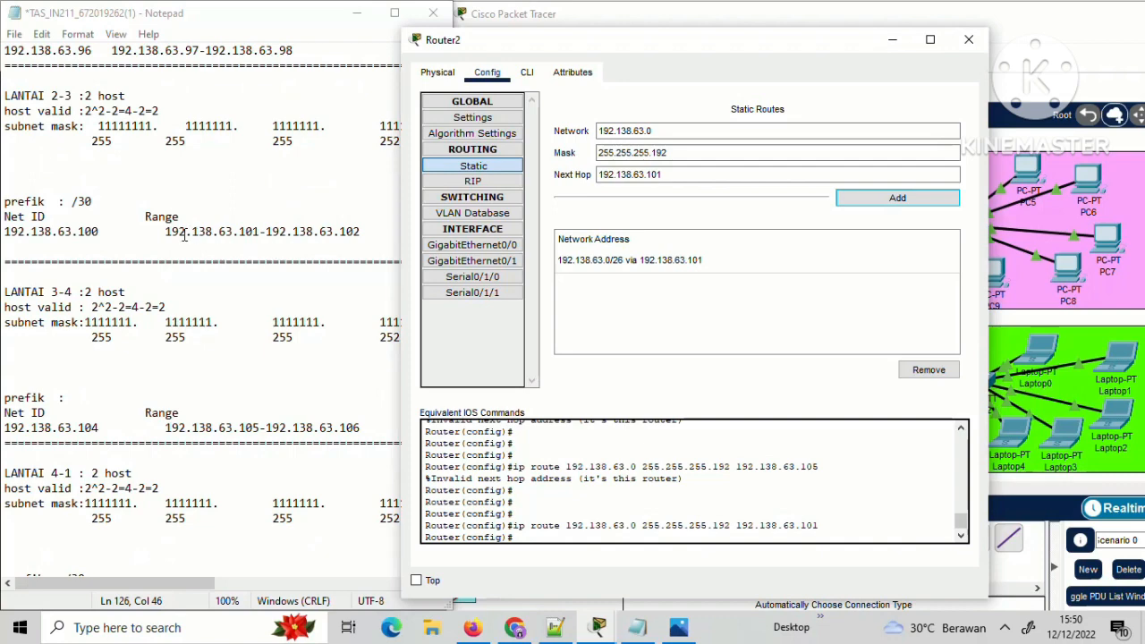
pyautogui.moveTo(167, 232); pyautogui.dragTo(254, 236)
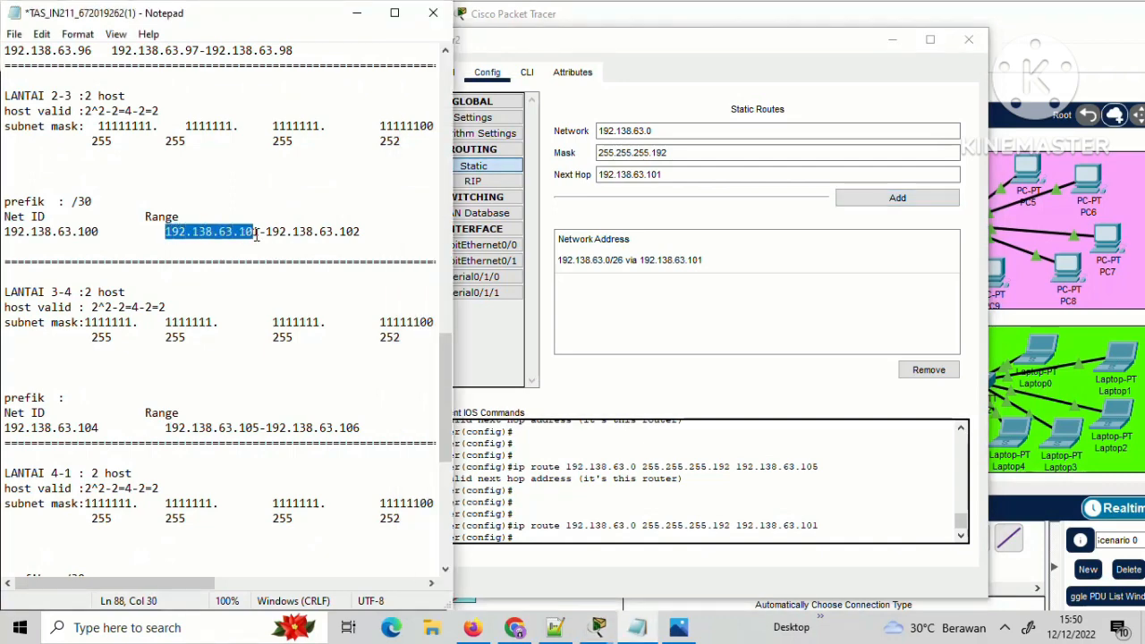
pyautogui.click(257, 279)
pyautogui.scroll(-9, 257, 279)
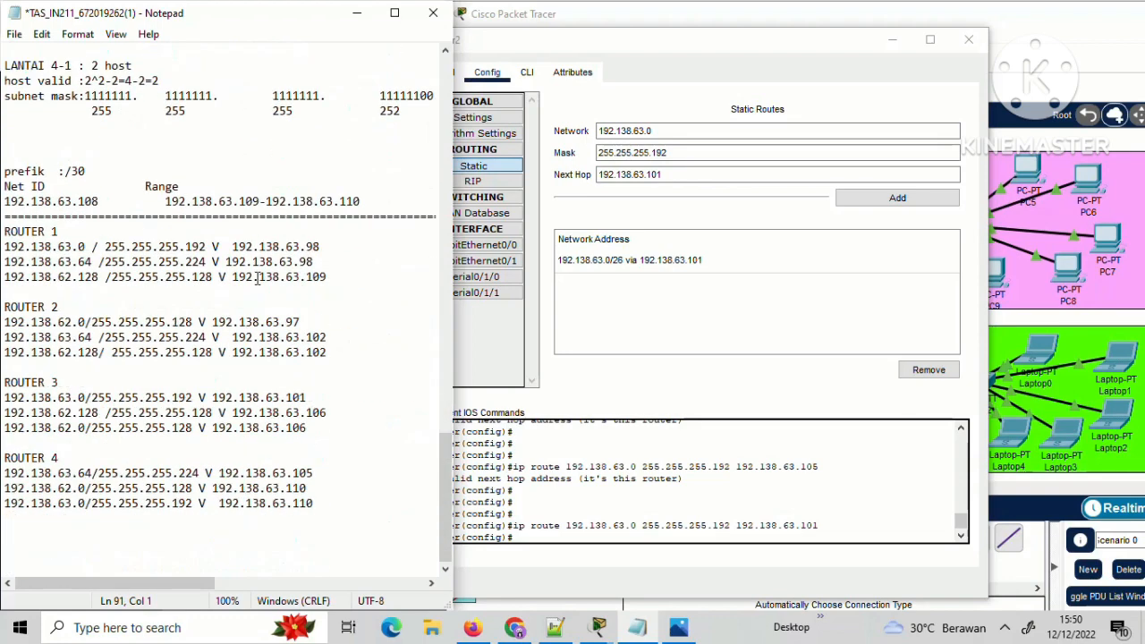
# Set the network of Router2's next static route to 192.138.62.128, copied from the second ROUTER 3 line in the notes.
pyautogui.click(673, 132)
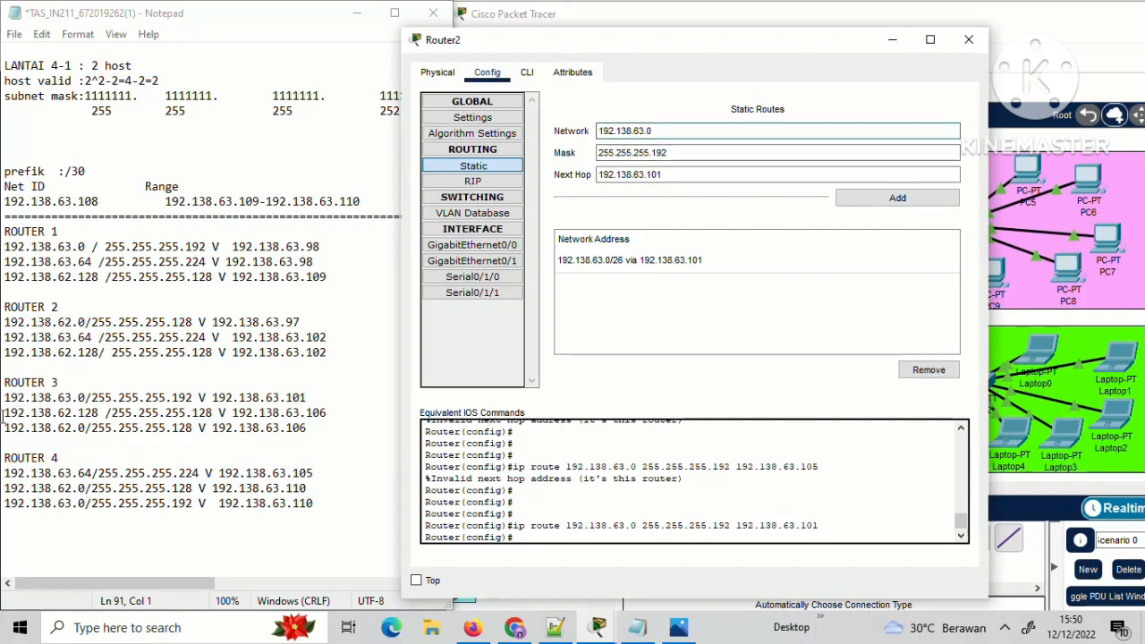
pyautogui.moveTo(4, 413); pyautogui.dragTo(101, 413)
pyautogui.hotkey('ctrl', 'c')
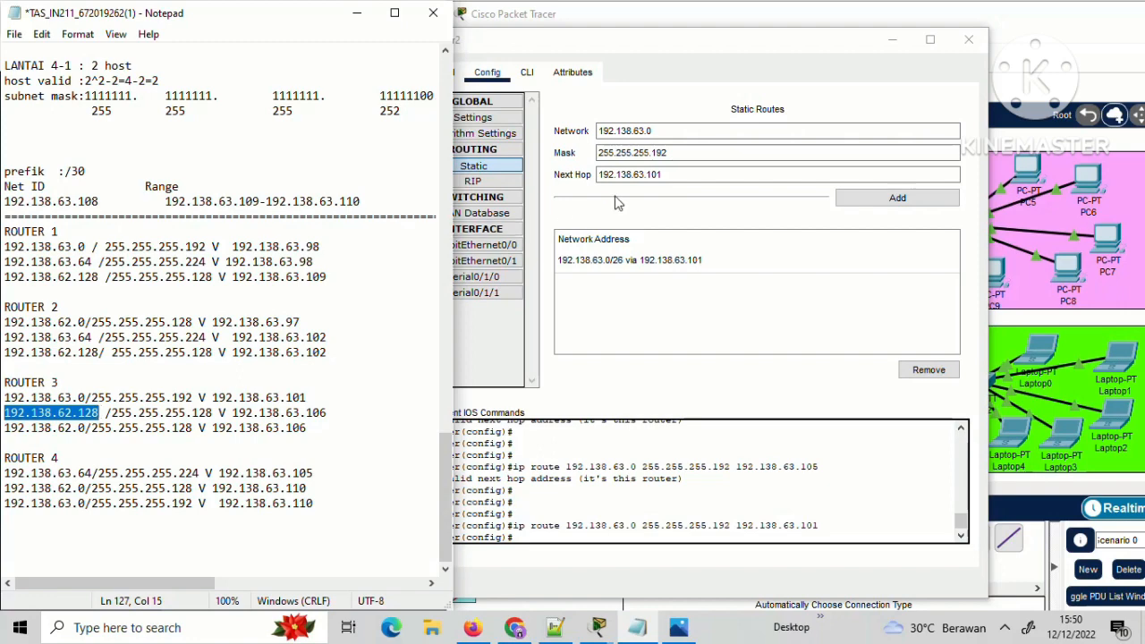
pyautogui.click(685, 130)
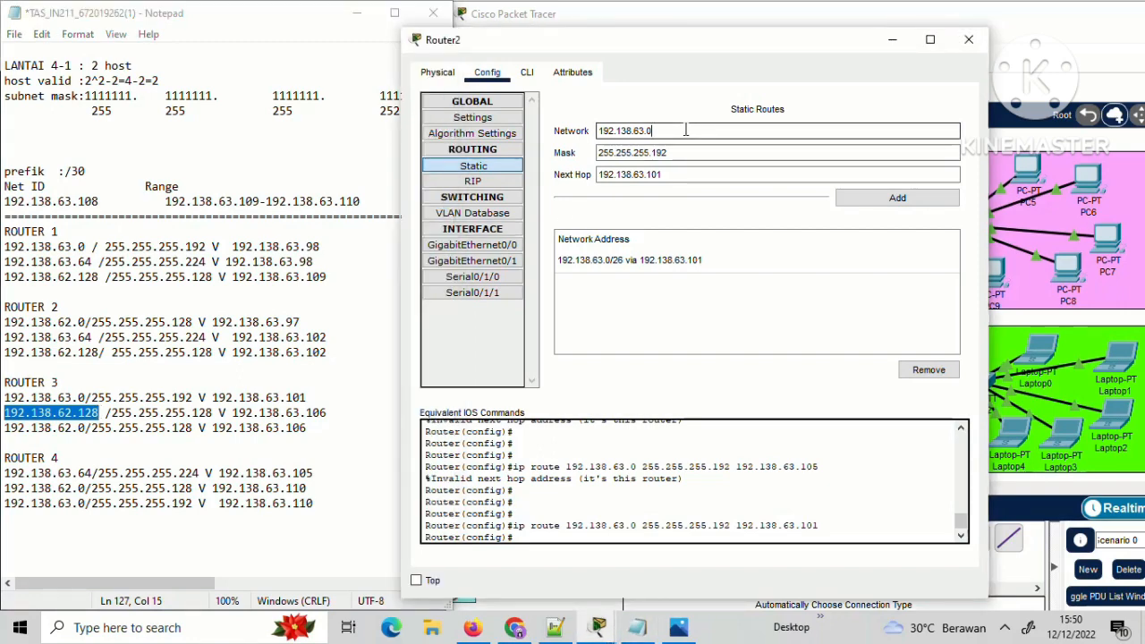
pyautogui.hotkey('ctrl', 'a')
pyautogui.hotkey('ctrl', 'v')
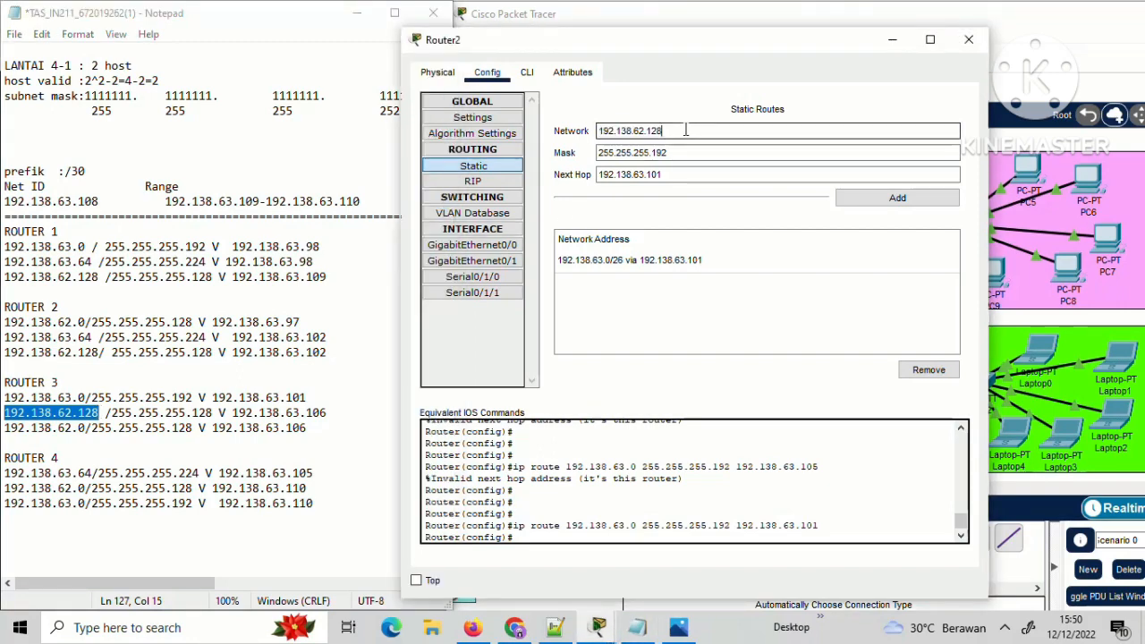
# Change the mask for the 192.138.62.128 route on Router2 to 255.255.255.128.
pyautogui.click(675, 151)
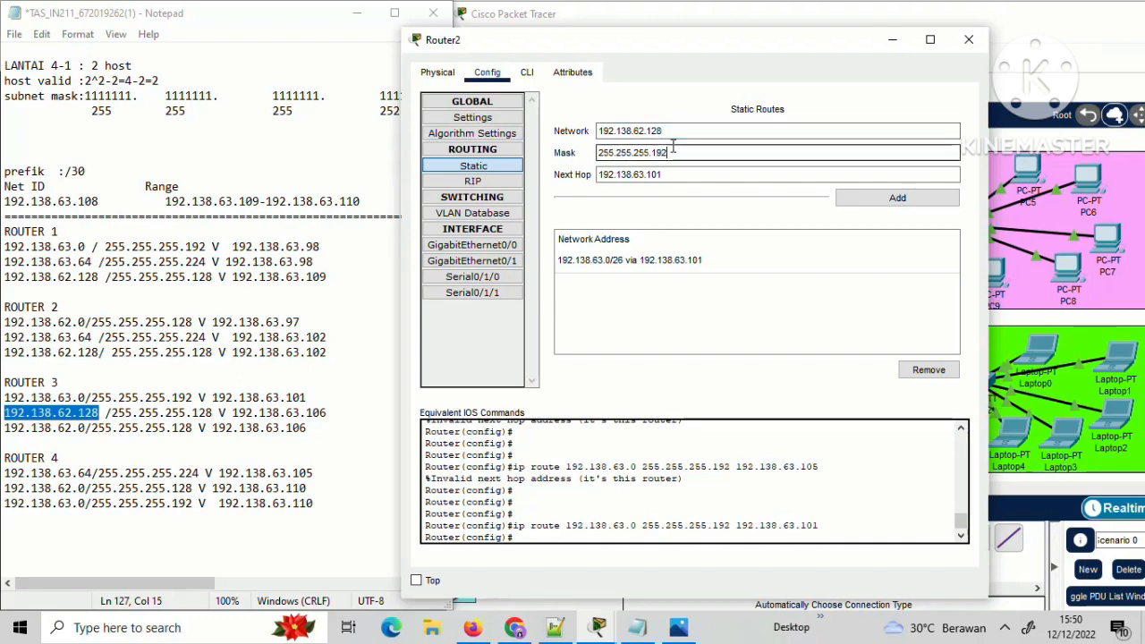
pyautogui.press('BackSpace')
pyautogui.press('BackSpace')
pyautogui.press('BackSpace')
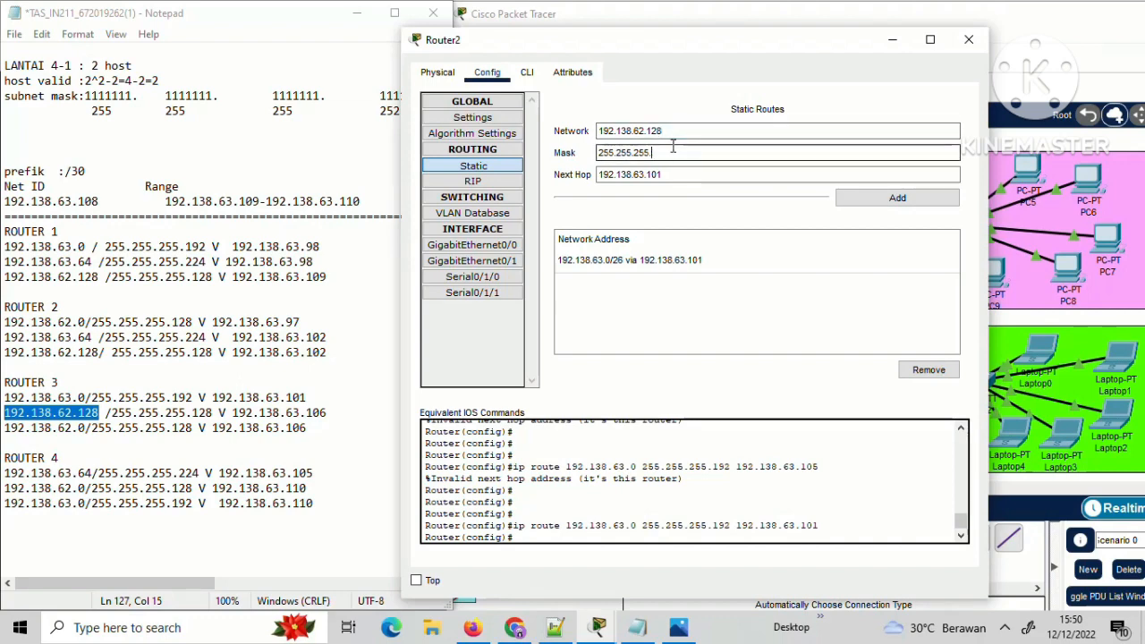
pyautogui.write('128')
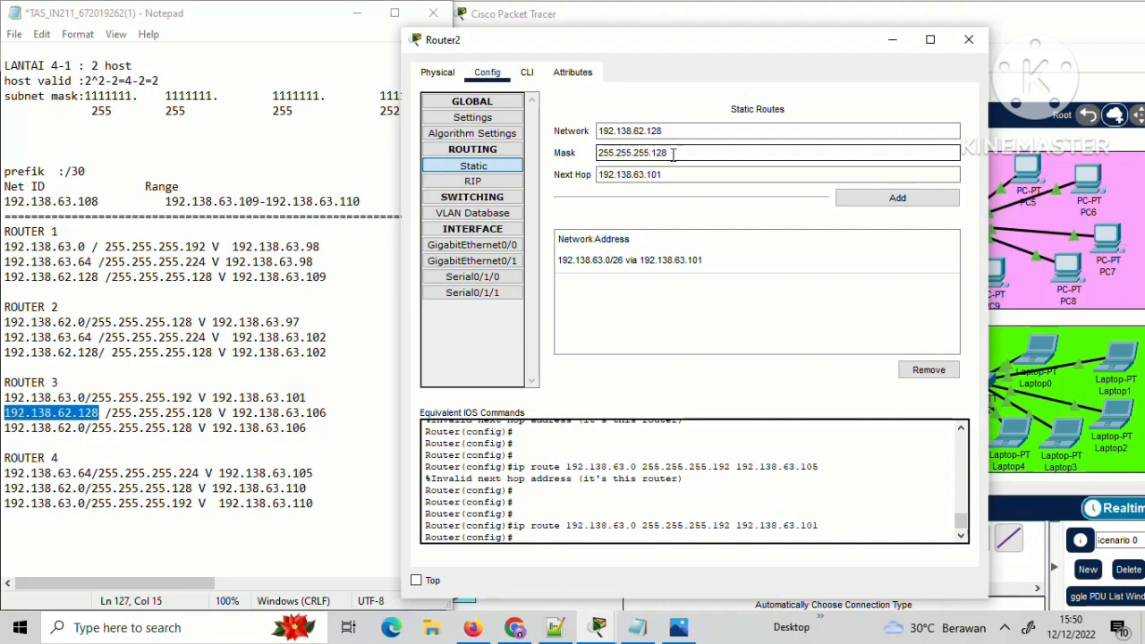
pyautogui.press('Tab')
# Copy next hop 192.138.63.106 from the notes into the 192.138.62.128 route and add the route on Router2.
pyautogui.moveTo(327, 412); pyautogui.dragTo(232, 414)
pyautogui.hotkey('ctrl', 'c')
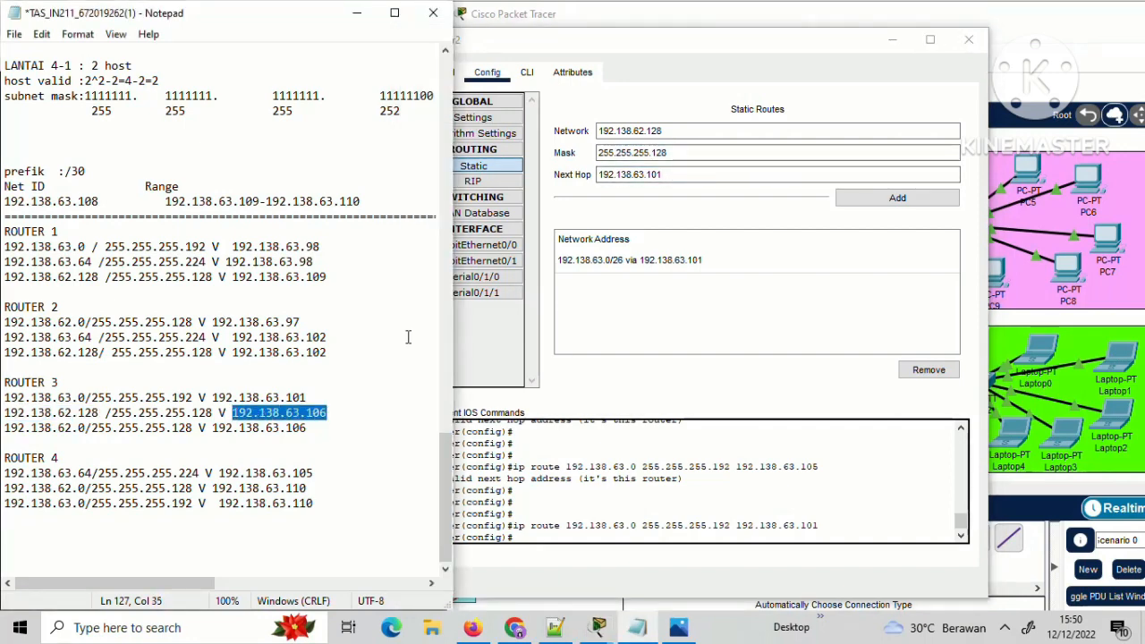
pyautogui.click(696, 172)
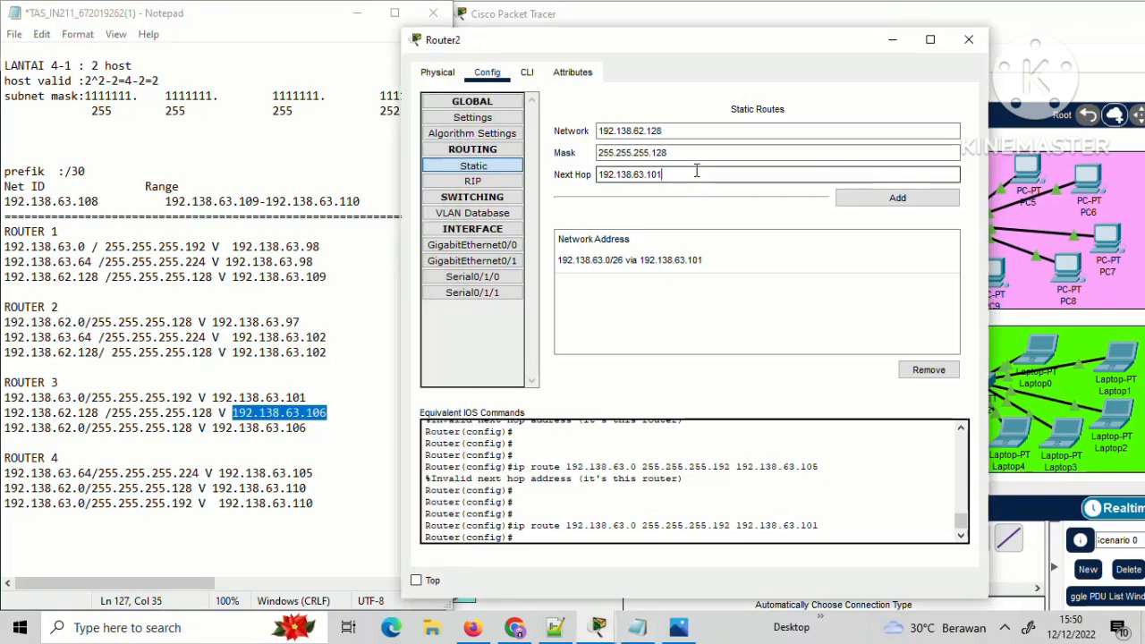
pyautogui.doubleClick(696, 173)
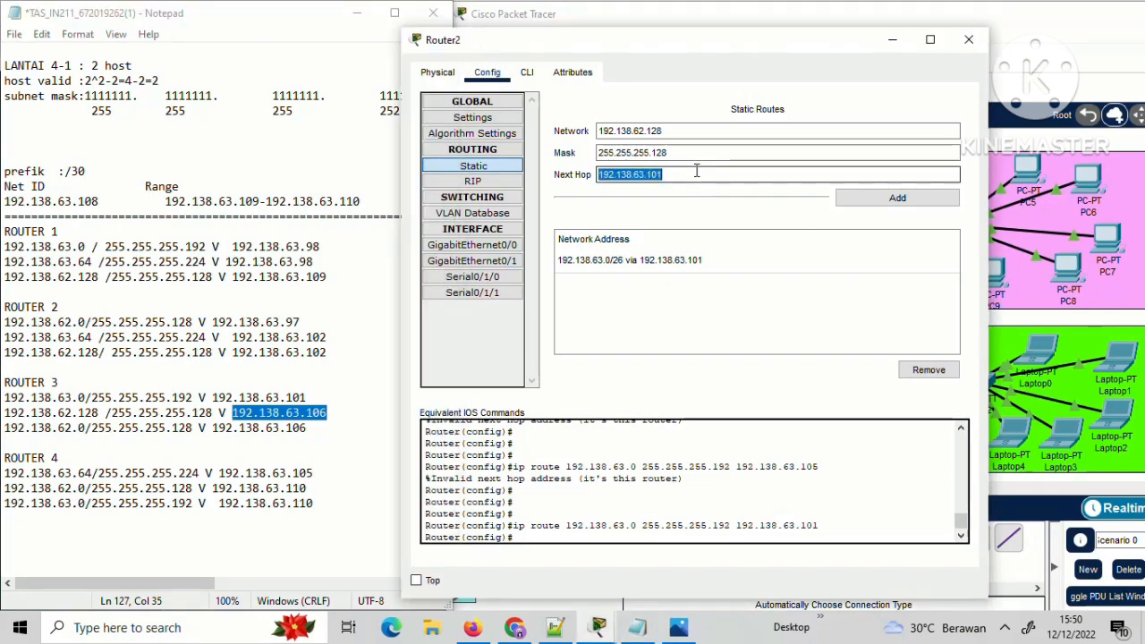
pyautogui.hotkey('ctrl', 'v')
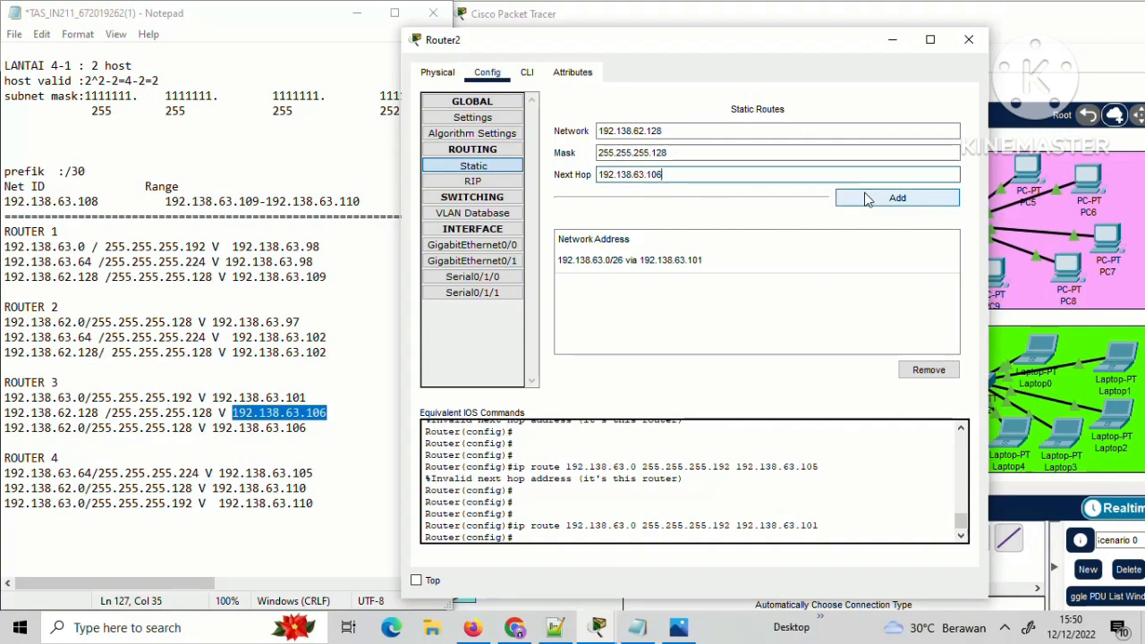
pyautogui.click(866, 198)
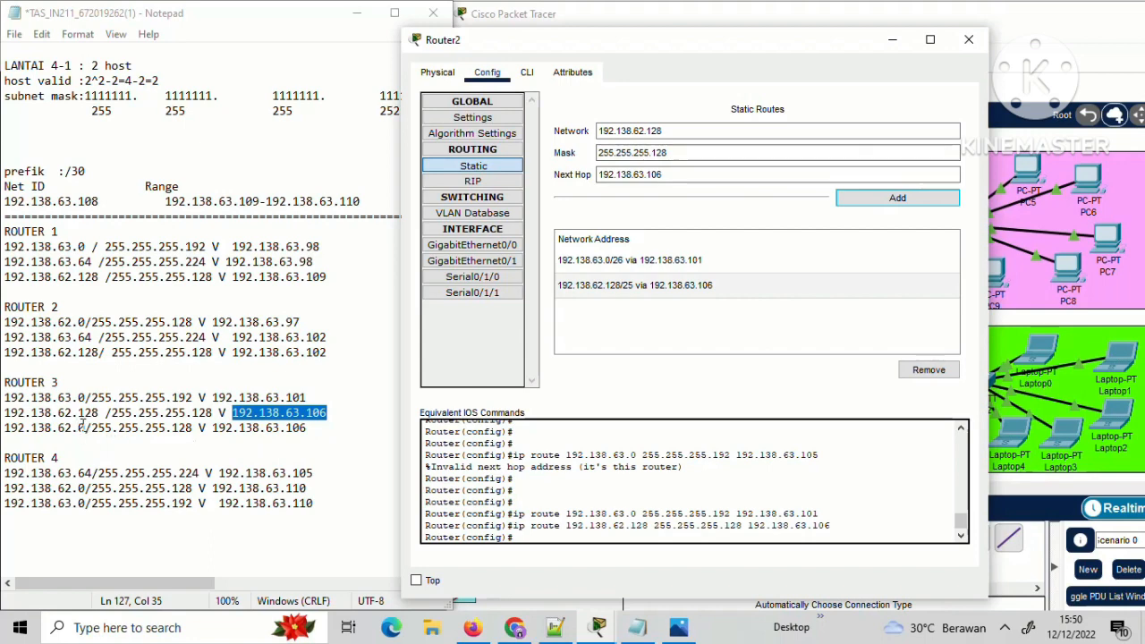
# Add a Router2 route to 192.138.62.0 from the notes, with mask 255.255.255.128 and next hop 192.138.63.106, and close Router2's window.
pyautogui.moveTo(87, 428); pyautogui.dragTo(3, 429)
pyautogui.hotkey('ctrl', 'c')
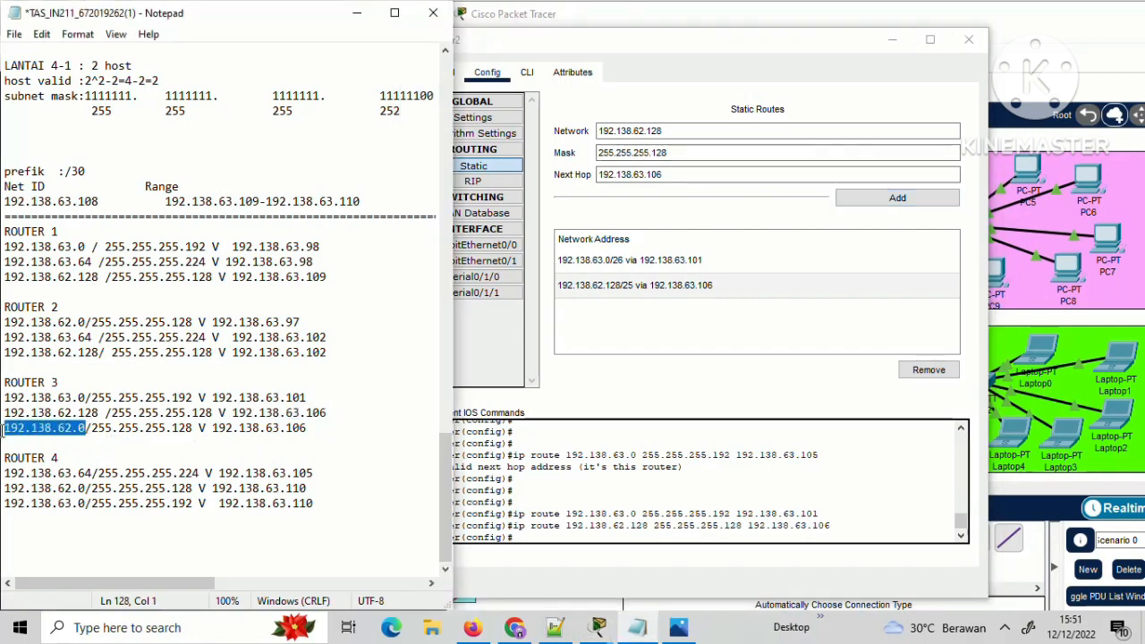
pyautogui.click(672, 131)
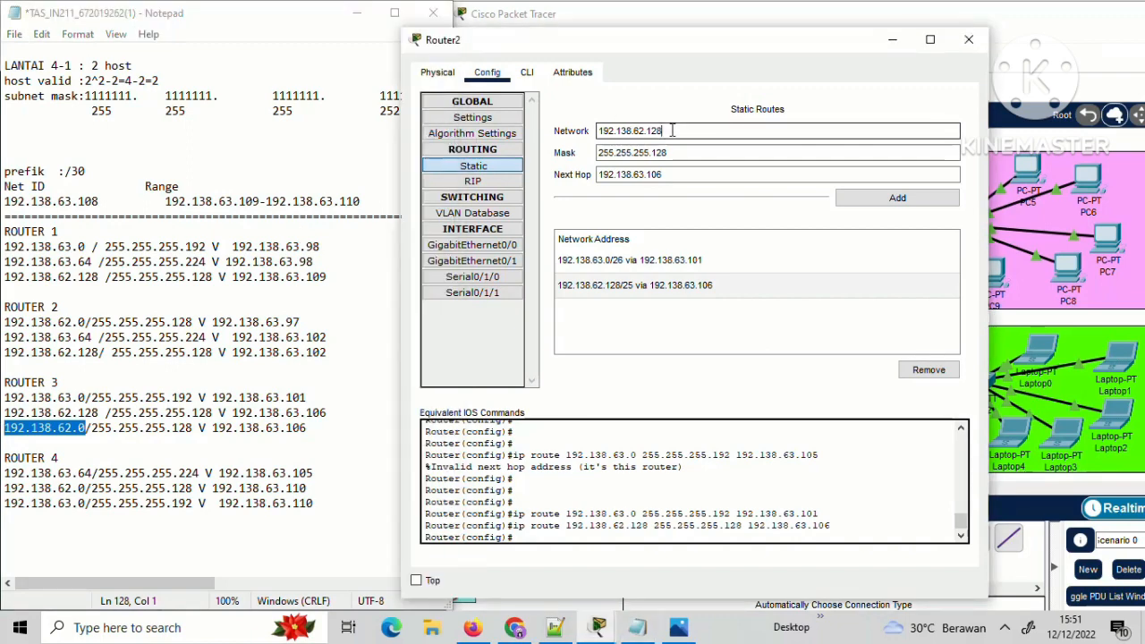
pyautogui.hotkey('ctrl', 'a')
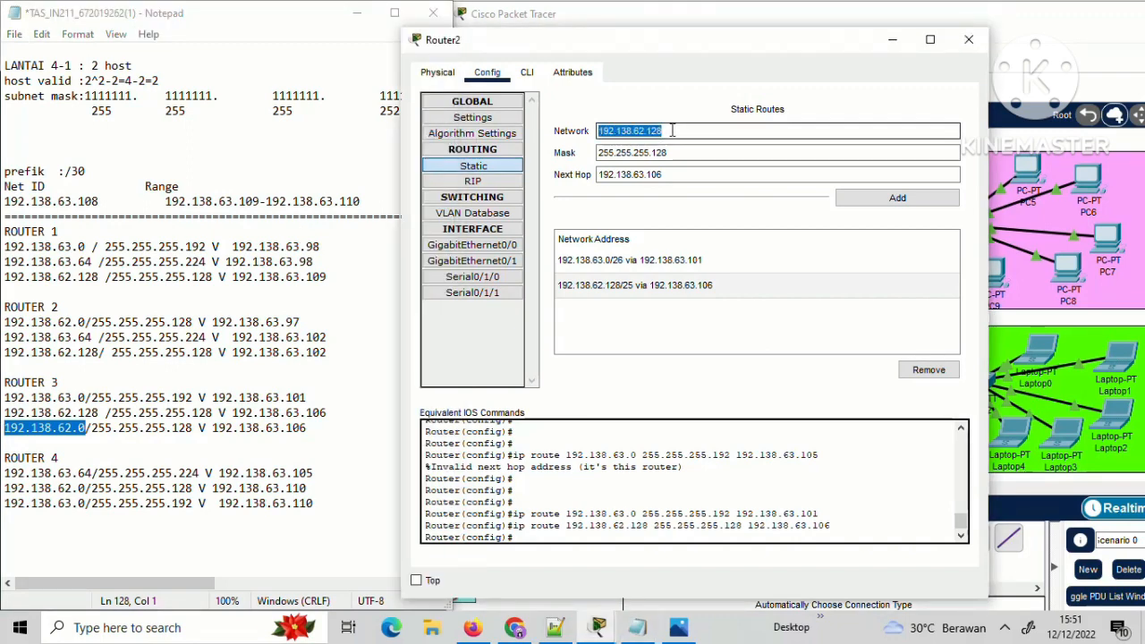
pyautogui.hotkey('ctrl', 'v')
pyautogui.click(670, 152)
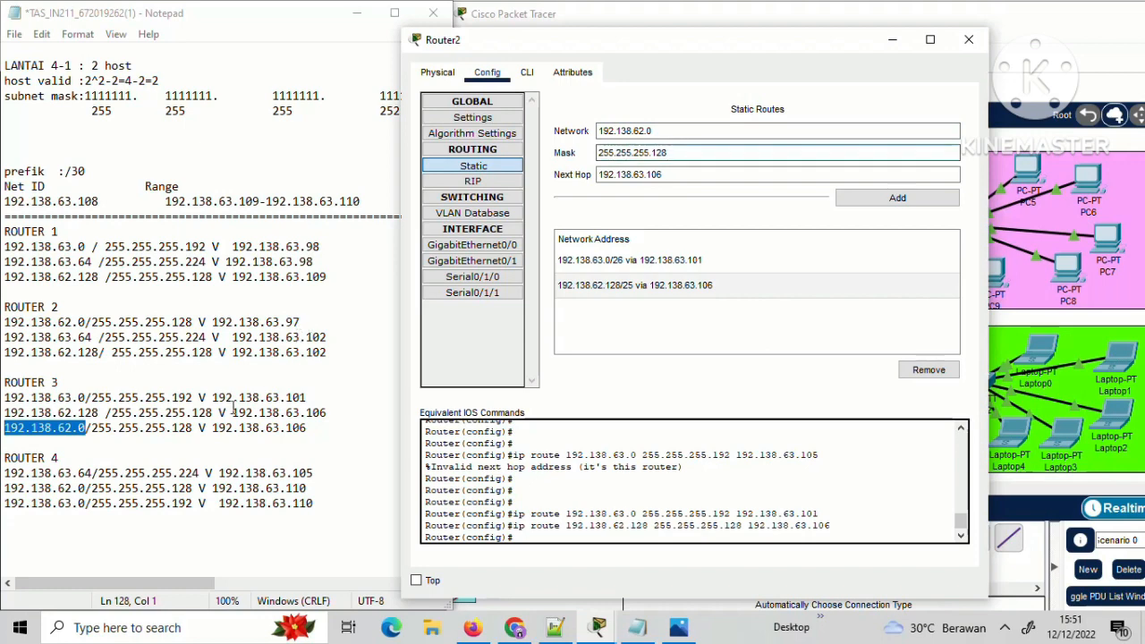
pyautogui.click(677, 174)
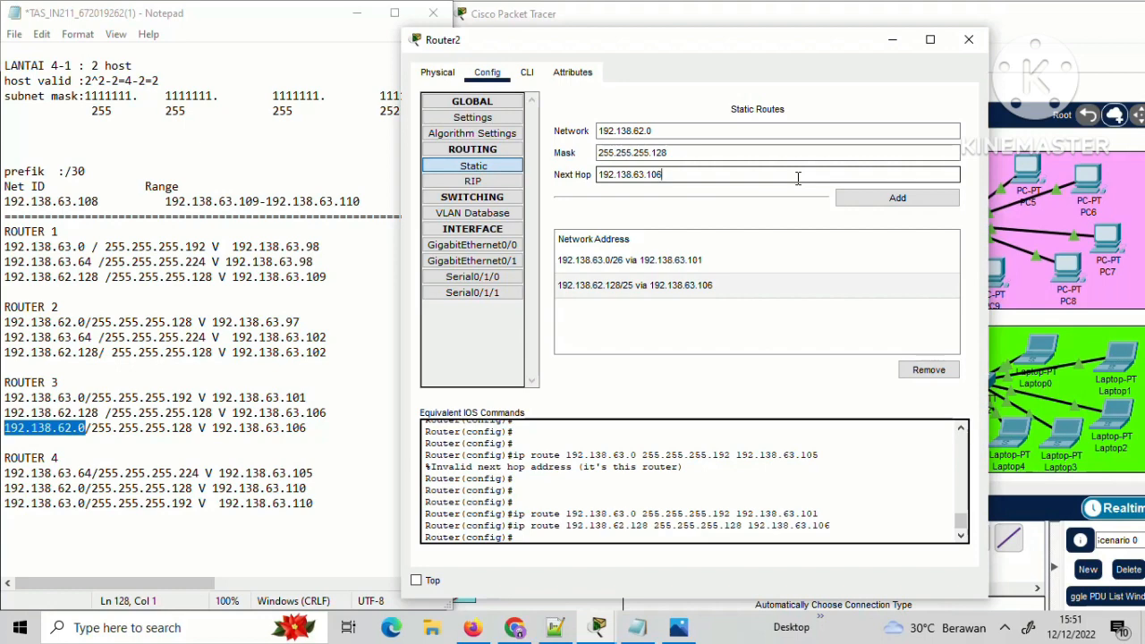
pyautogui.click(886, 196)
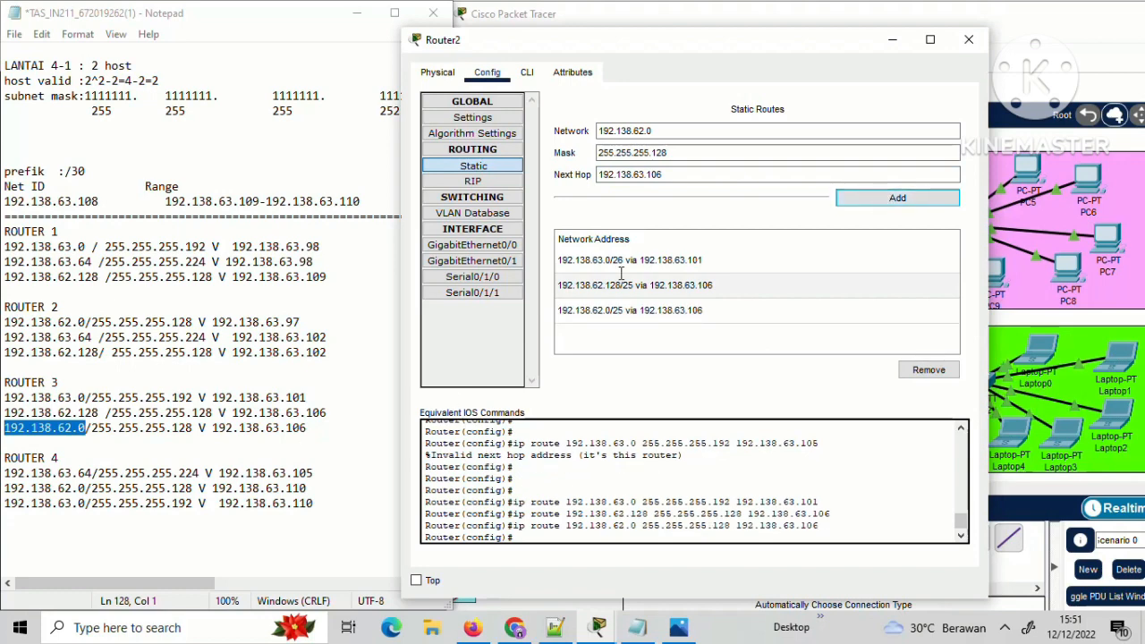
pyautogui.click(966, 41)
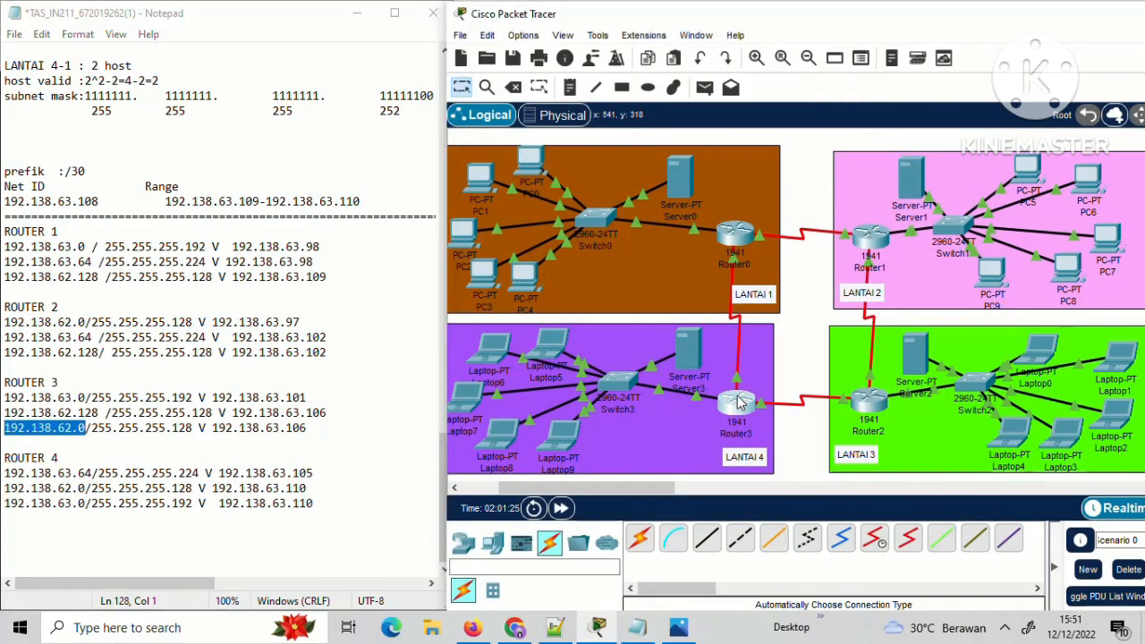
# Open Router3's static routing settings and set the network to 192.138.63.64, copied from the first ROUTER 4 line in the notes.
pyautogui.click(739, 403)
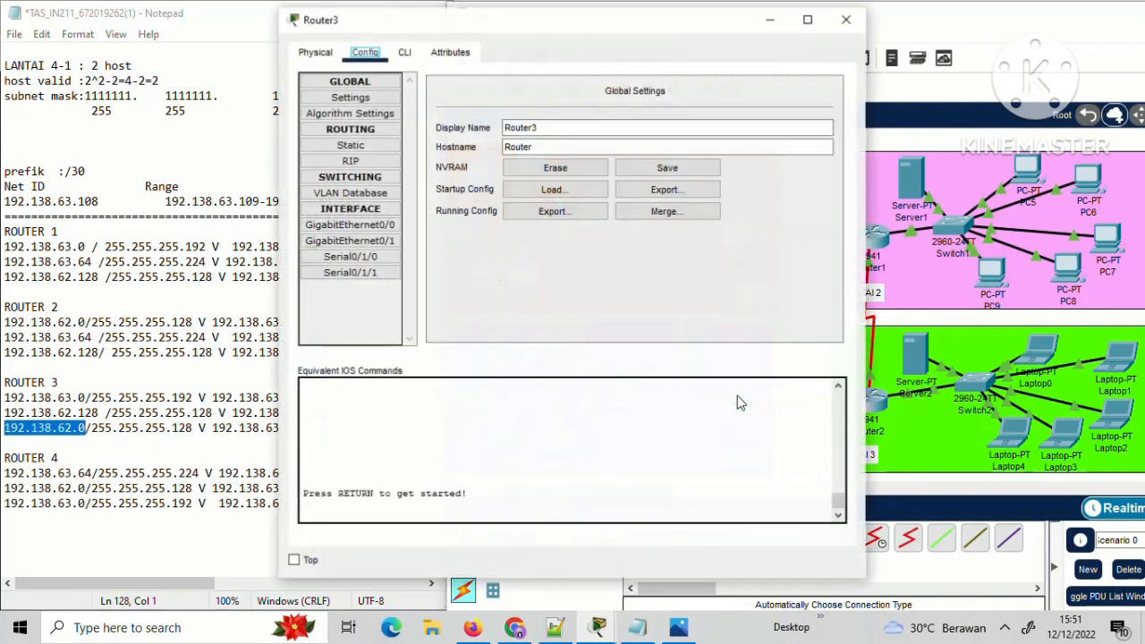
pyautogui.click(350, 145)
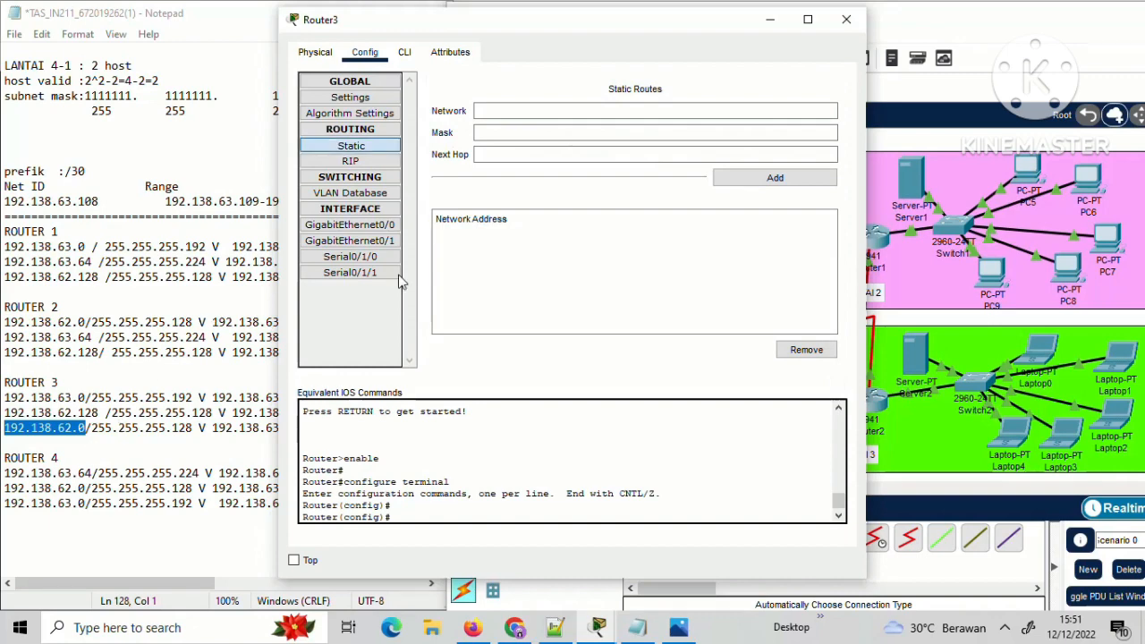
pyautogui.click(6, 474)
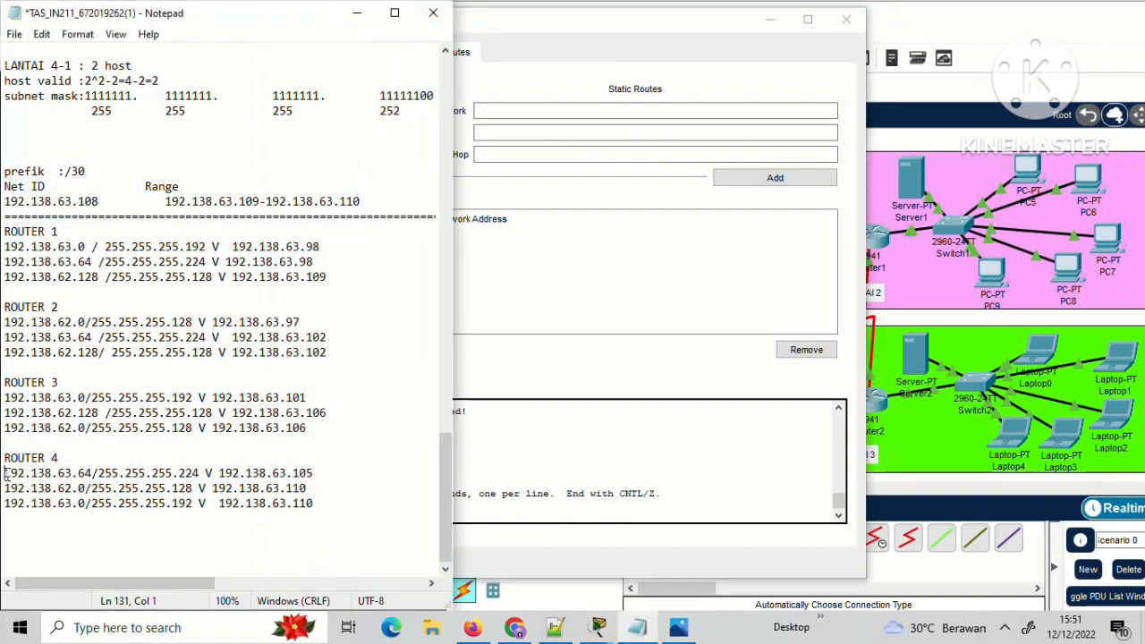
pyautogui.moveTo(5, 475); pyautogui.dragTo(97, 474)
pyautogui.hotkey('ctrl', 'c')
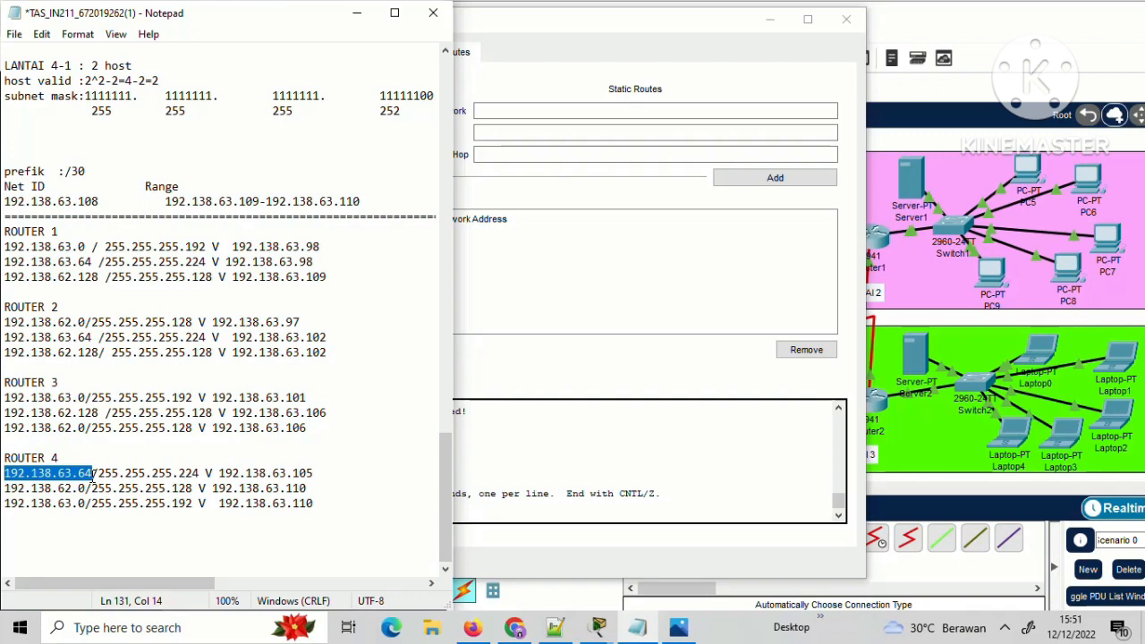
pyautogui.click(527, 114)
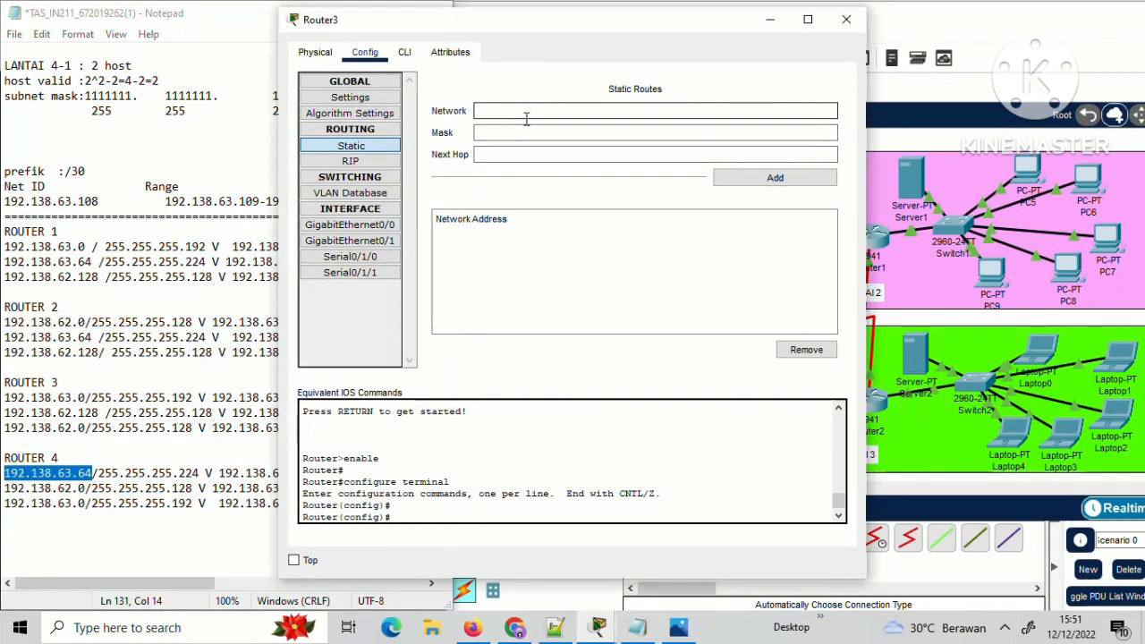
pyautogui.hotkey('ctrl', 'v')
# Copy the mask 255.255.255.224 from the notes into Router3's 192.138.63.64 route.
pyautogui.click(527, 133)
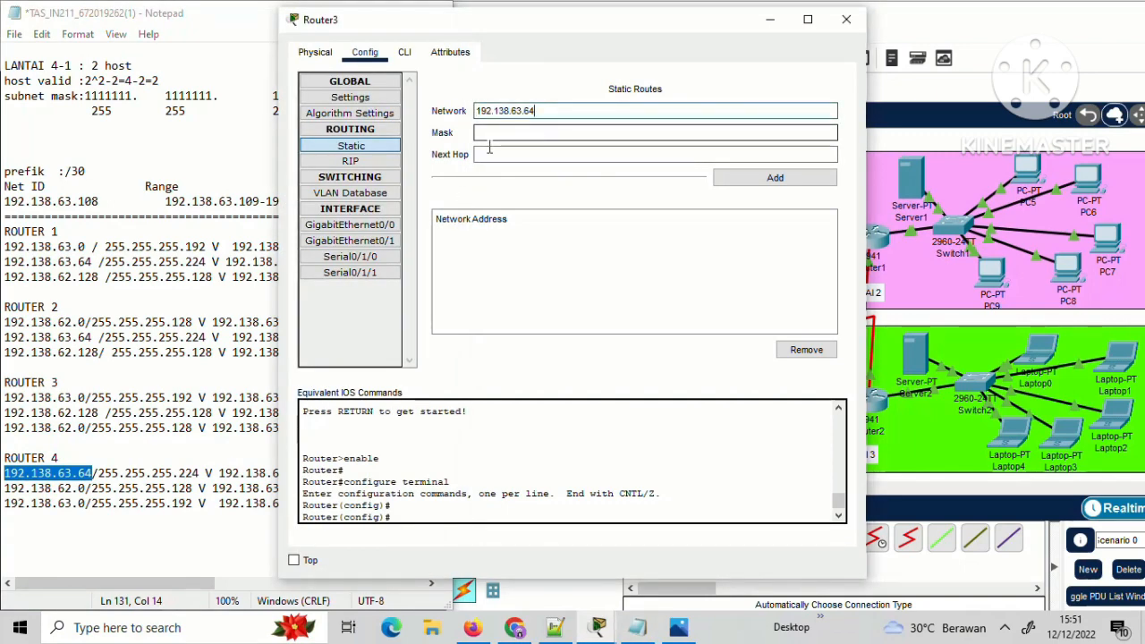
pyautogui.moveTo(98, 474); pyautogui.dragTo(199, 473)
pyautogui.hotkey('ctrl', 'c')
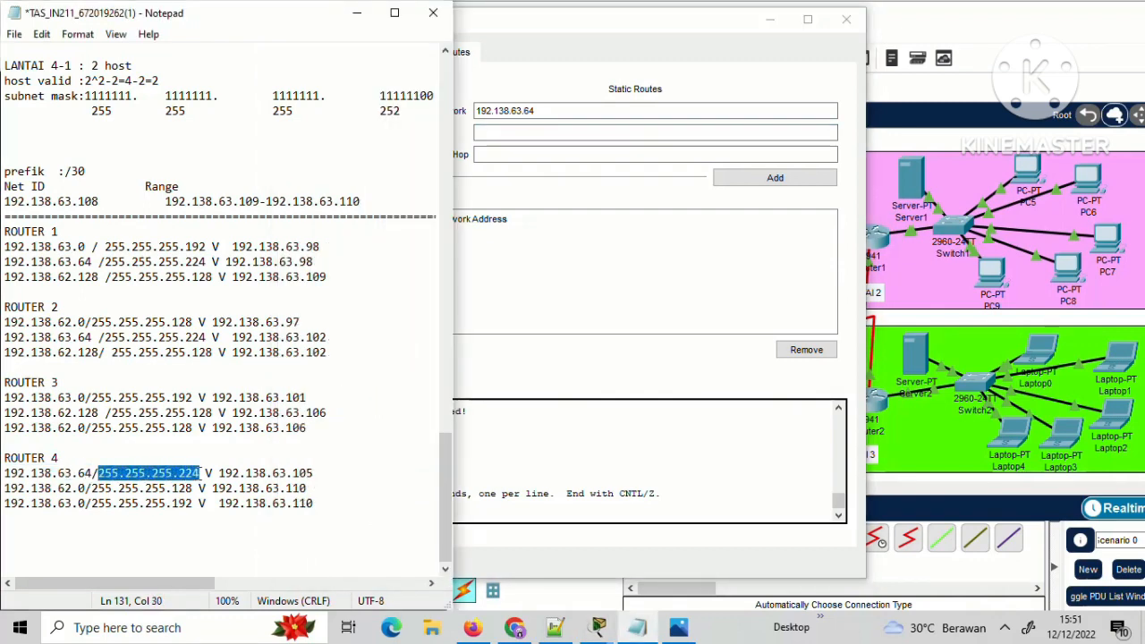
pyautogui.click(547, 131)
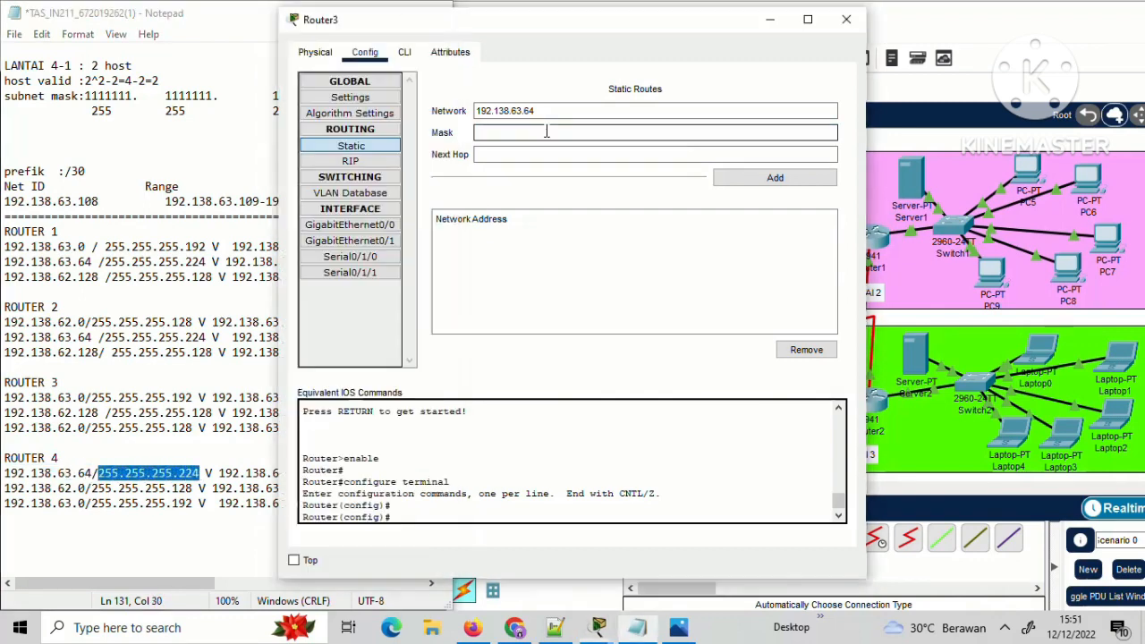
pyautogui.hotkey('ctrl', 'v')
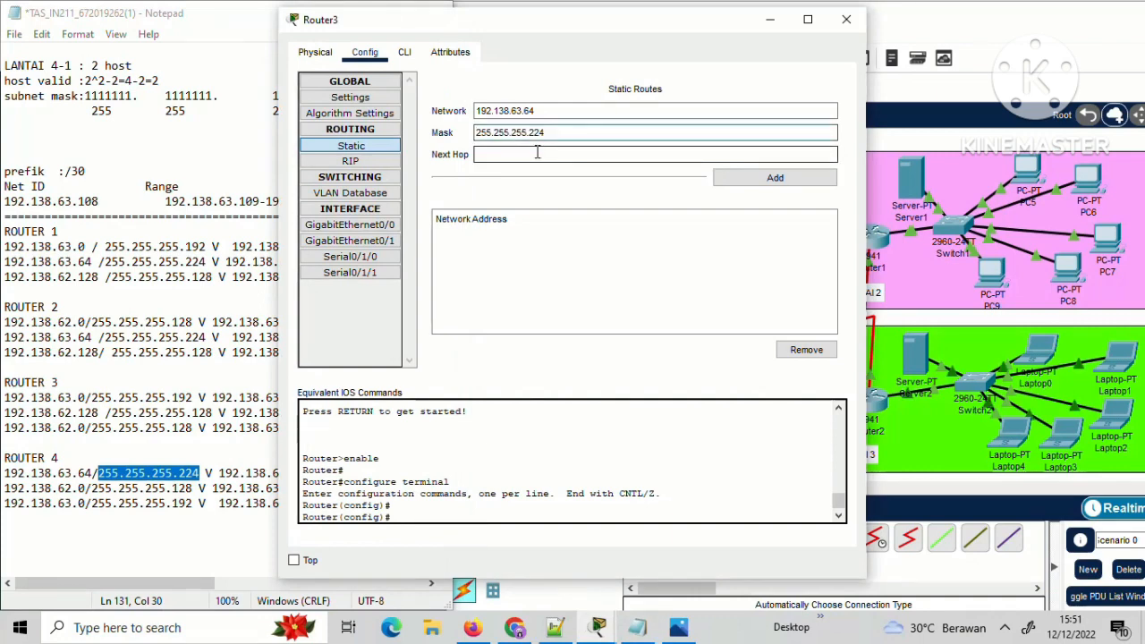
# Give the 192.138.63.64 route the next hop 192.138.63.105 from the notes and add it on Router3.
pyautogui.moveTo(219, 474); pyautogui.dragTo(317, 467)
pyautogui.hotkey('ctrl', 'c')
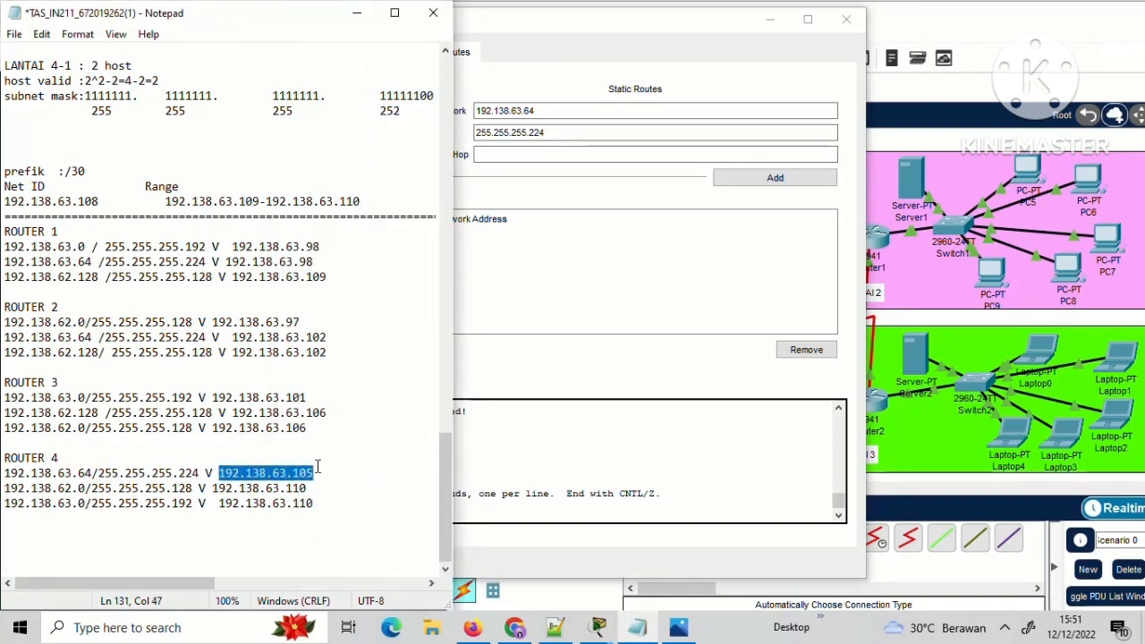
pyautogui.click(542, 154)
pyautogui.hotkey('ctrl', 'v')
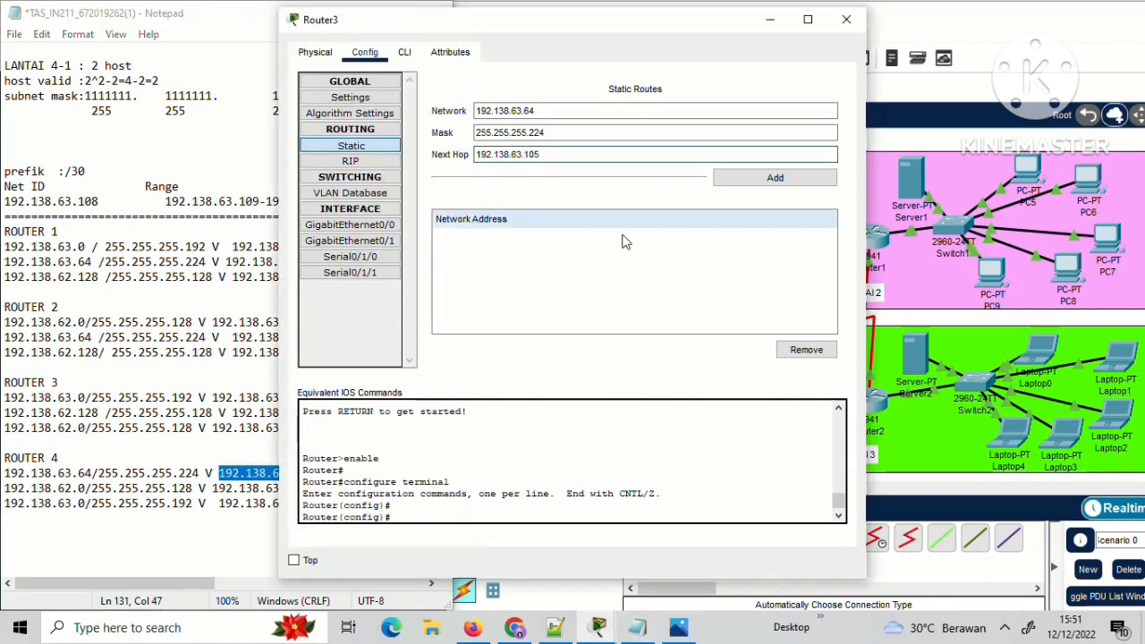
pyautogui.click(752, 178)
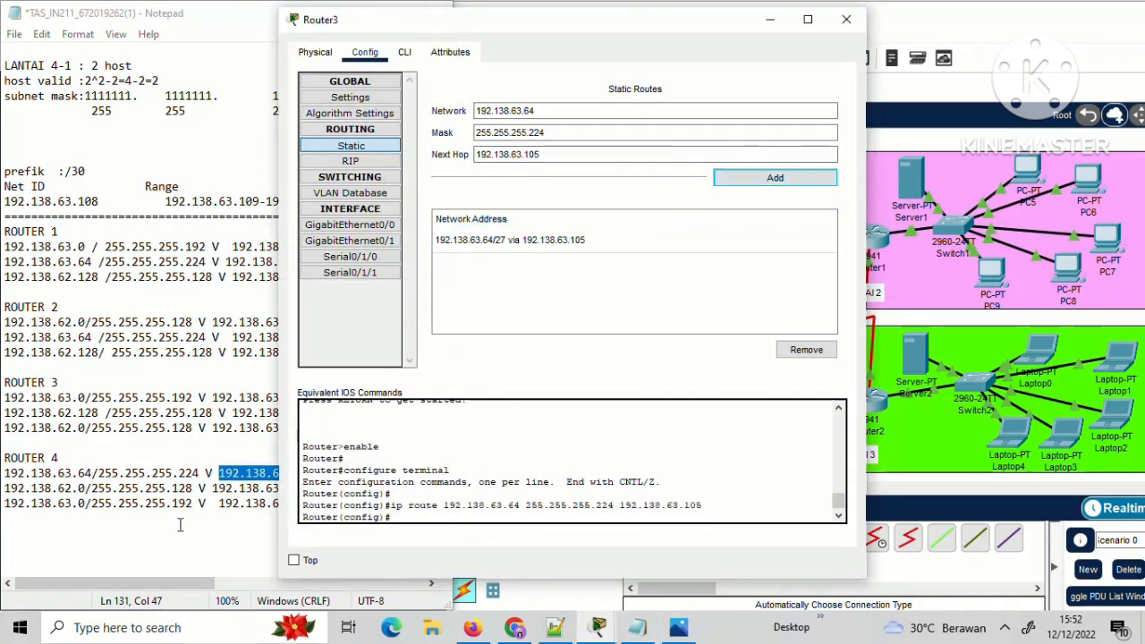
# Set the network of Router3's next static route to 192.138.62.0, copied from the second ROUTER 4 line in the notes.
pyautogui.moveTo(179, 524); pyautogui.dragTo(45, 489)
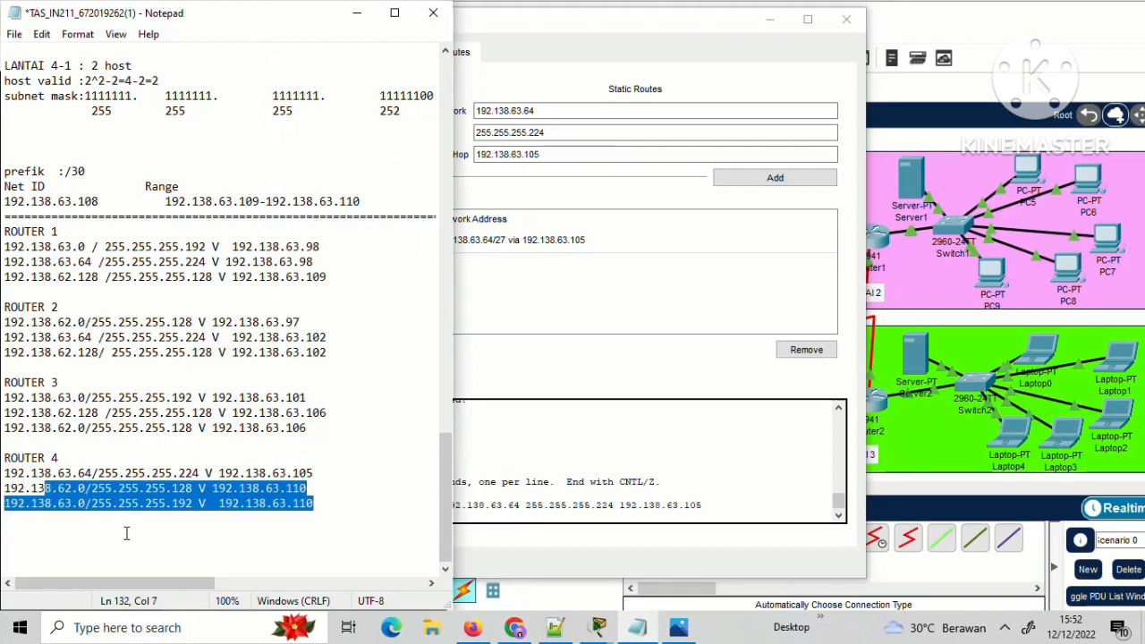
pyautogui.click(65, 527)
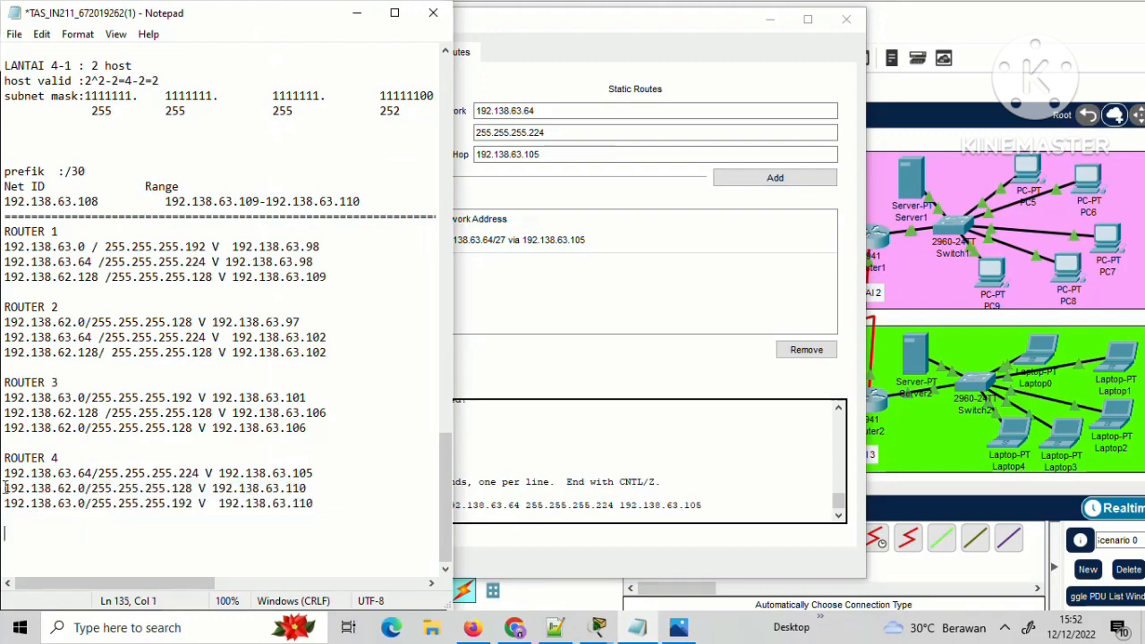
pyautogui.moveTo(5, 488)
pyautogui.mouseDown()
pyautogui.moveTo(85, 489)
pyautogui.moveTo(6, 497)
pyautogui.mouseUp()
pyautogui.hotkey('ctrl', 'c')
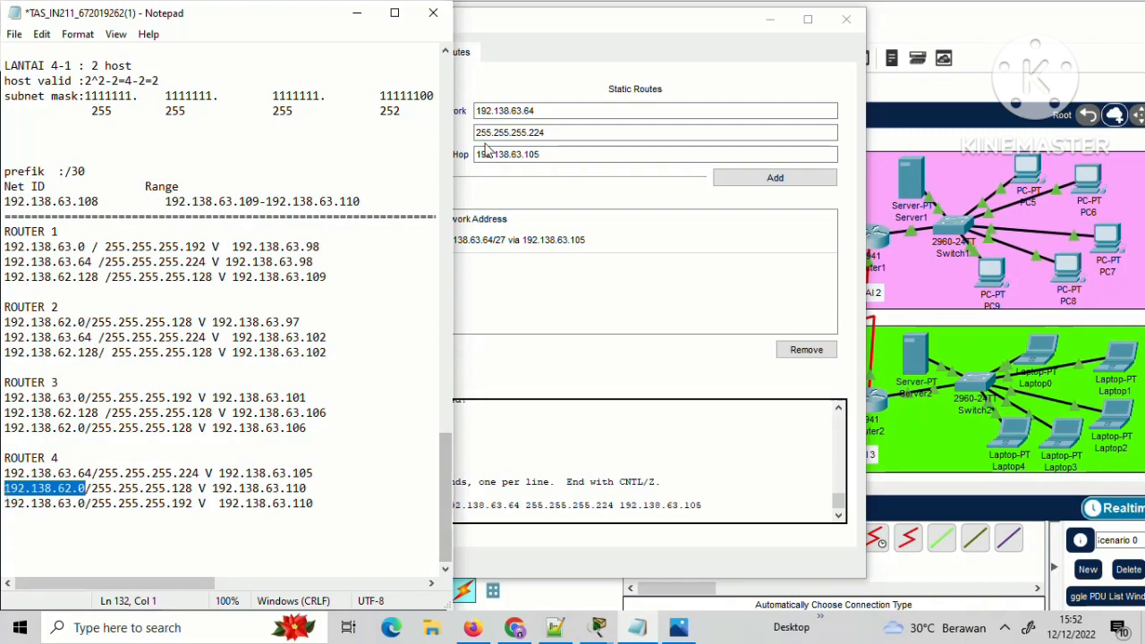
pyautogui.click(565, 113)
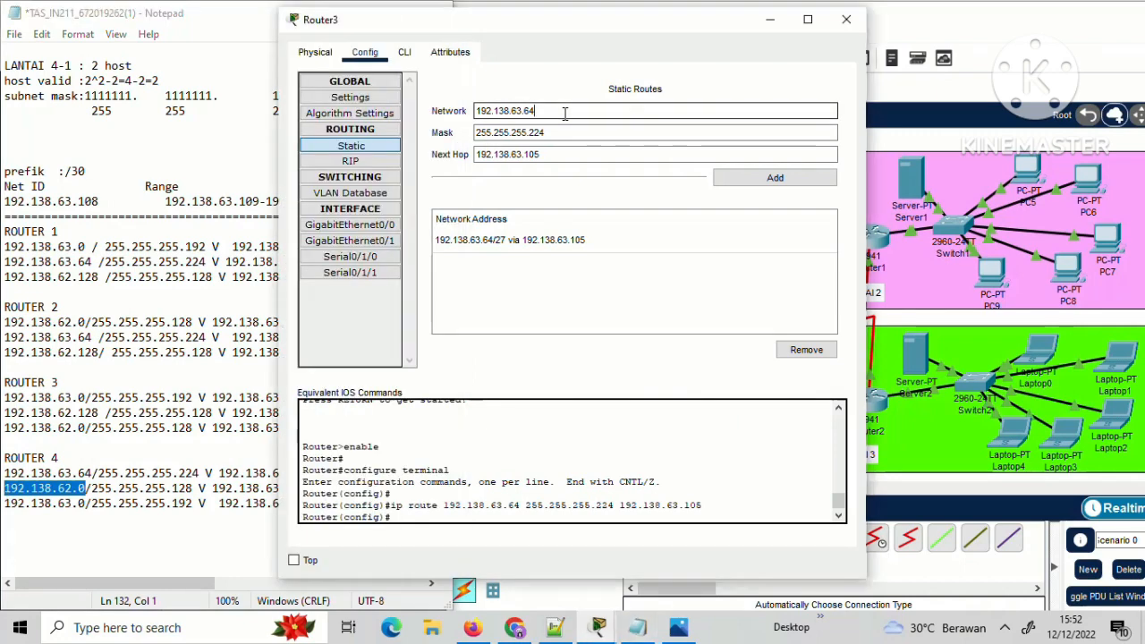
pyautogui.doubleClick(564, 112)
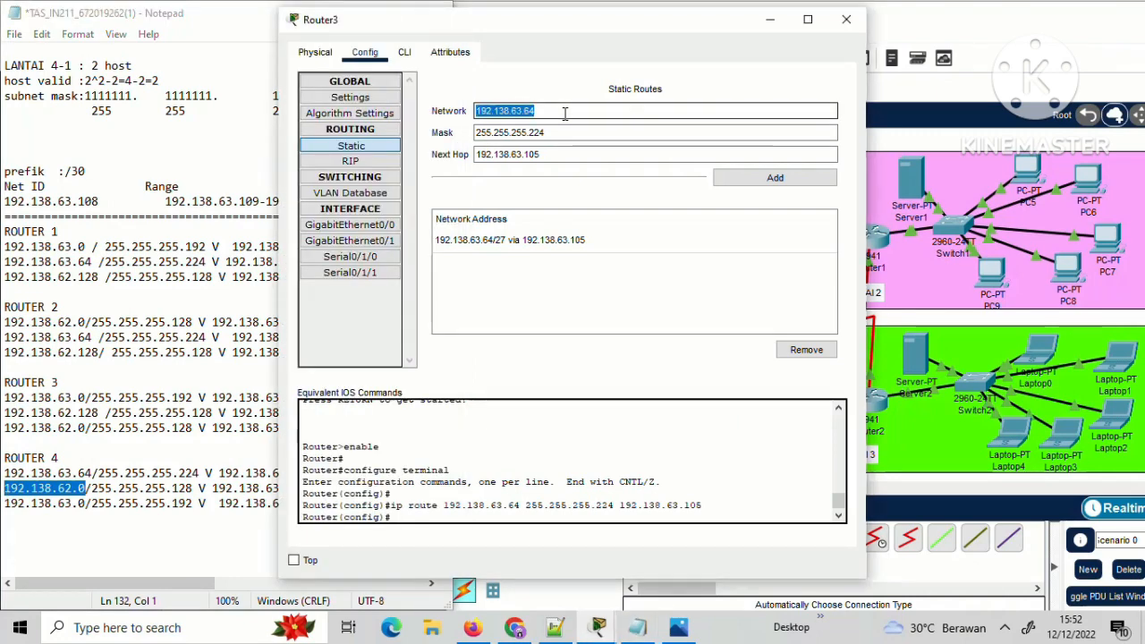
pyautogui.hotkey('ctrl', 'v')
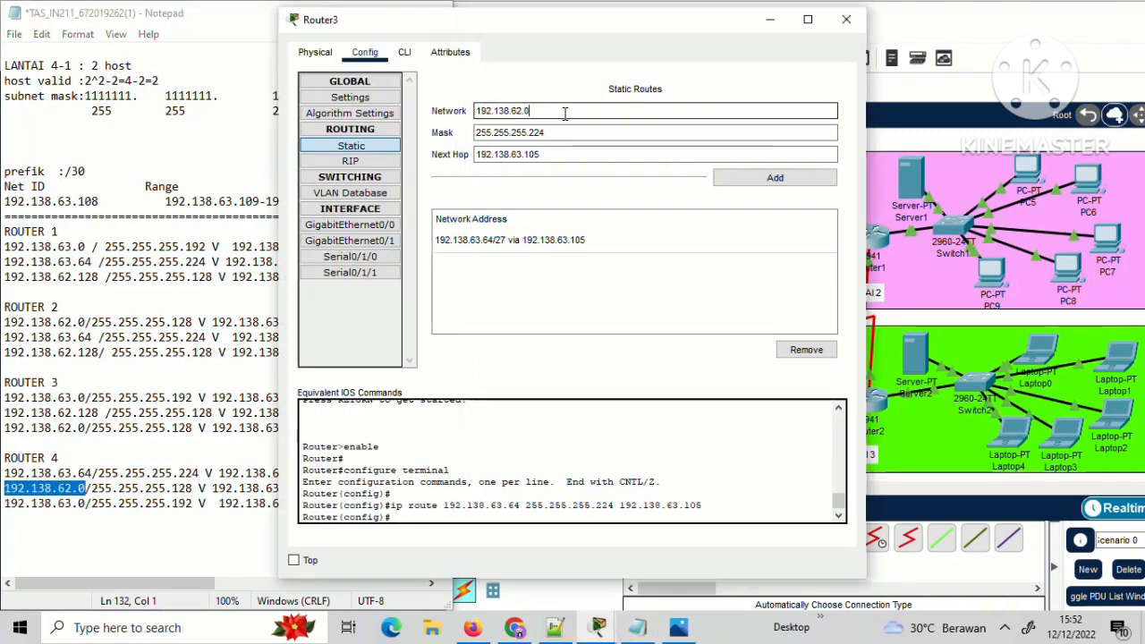
# Set the mask of Router3's 192.138.62.0 route to 255.255.255.128, as given in the notes.
pyautogui.click(92, 488)
pyautogui.moveTo(92, 489); pyautogui.dragTo(193, 489)
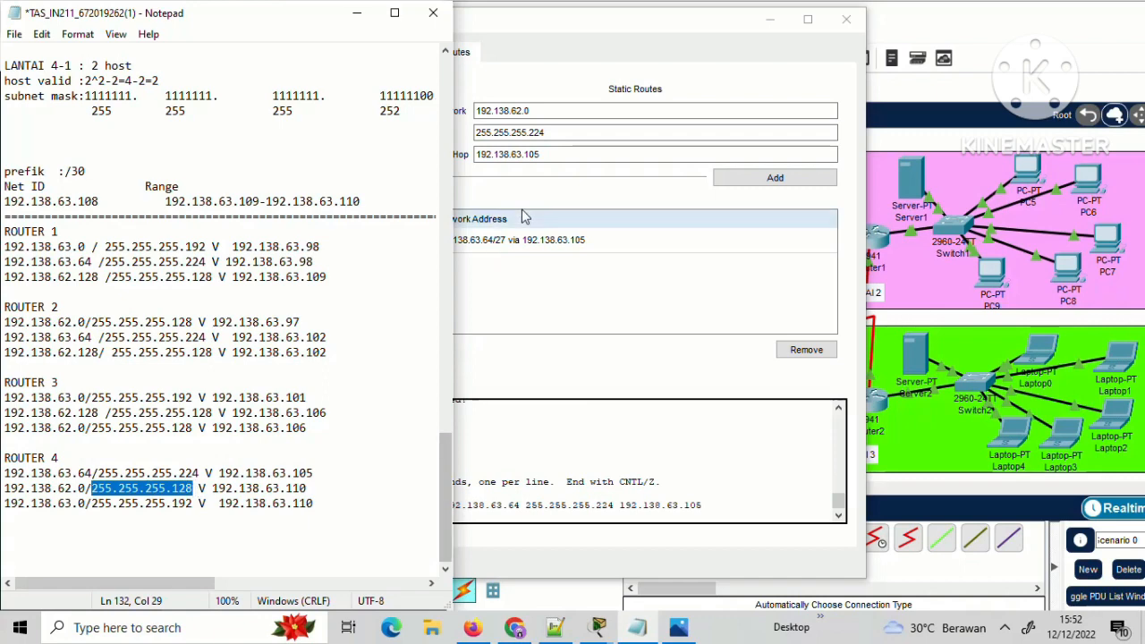
pyautogui.click(590, 134)
pyautogui.press('BackSpace')
pyautogui.press('BackSpace')
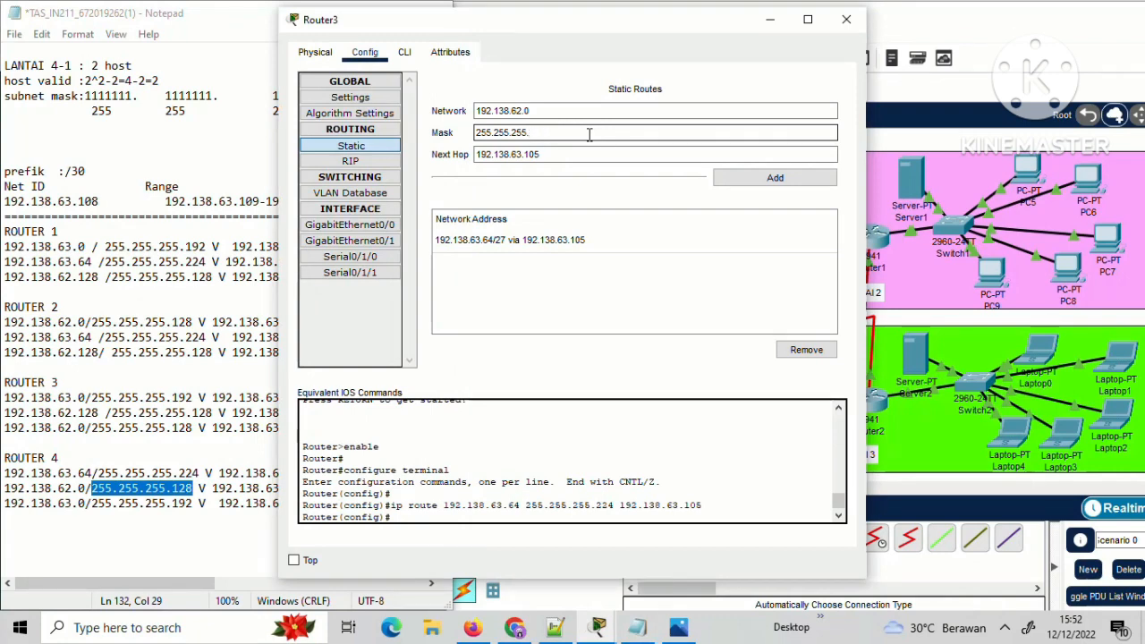
pyautogui.write('128')
# Give the 192.138.62.0 route the next hop 192.138.63.110 from the notes and add it on Router3.
pyautogui.click(568, 155)
pyautogui.click(185, 584)
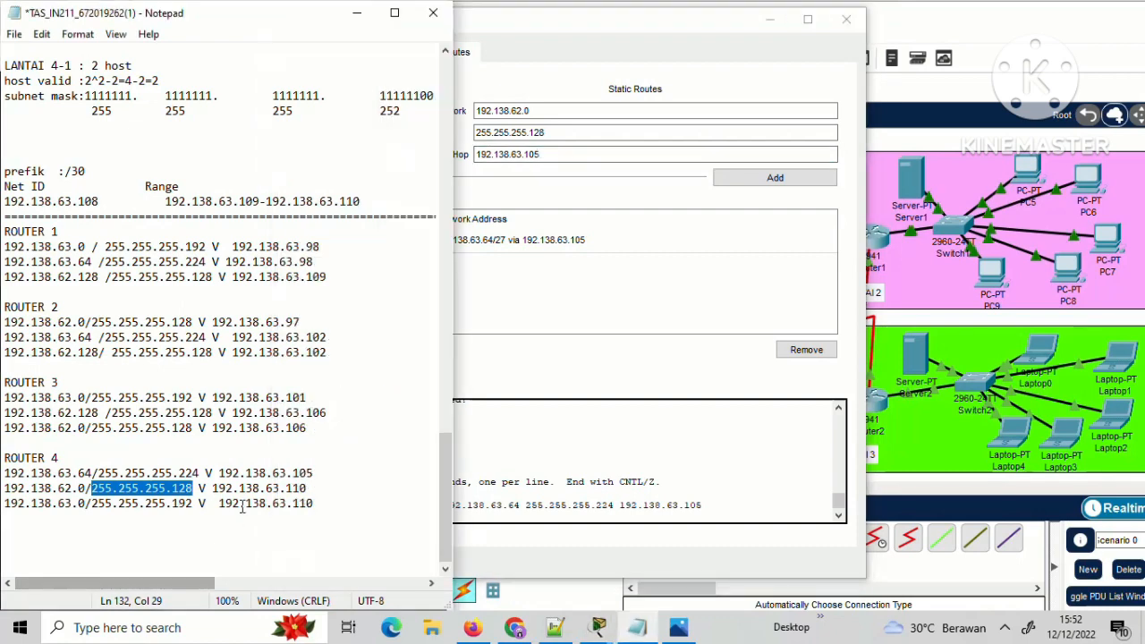
pyautogui.moveTo(213, 488); pyautogui.dragTo(315, 490)
pyautogui.hotkey('ctrl', 'c')
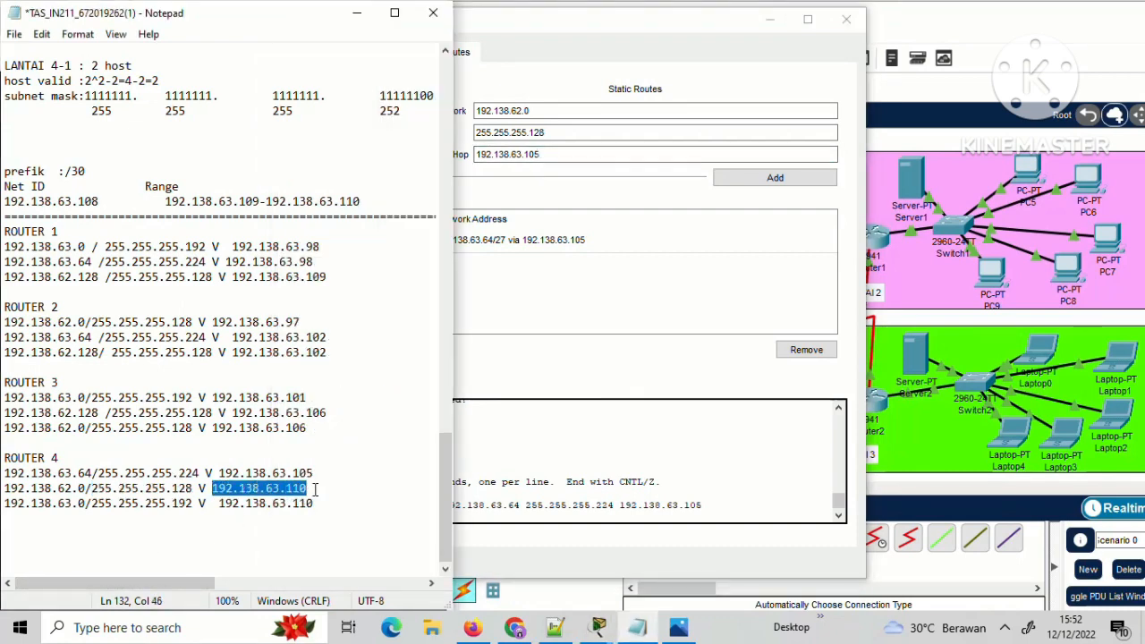
pyautogui.click(569, 153)
pyautogui.hotkey('ctrl', 'a')
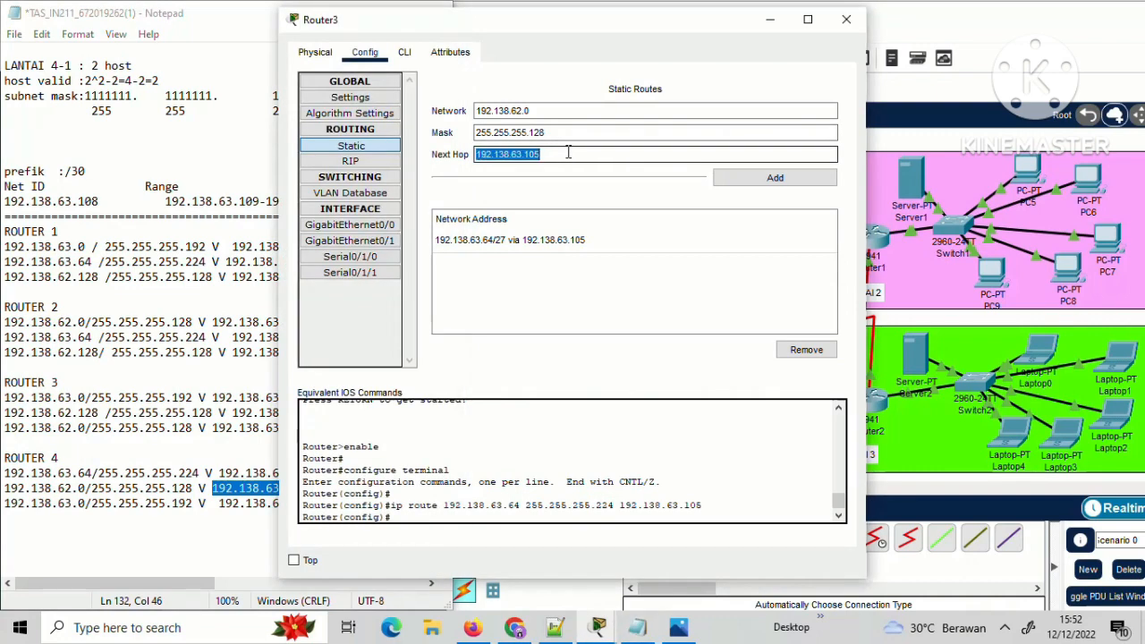
pyautogui.hotkey('ctrl', 'v')
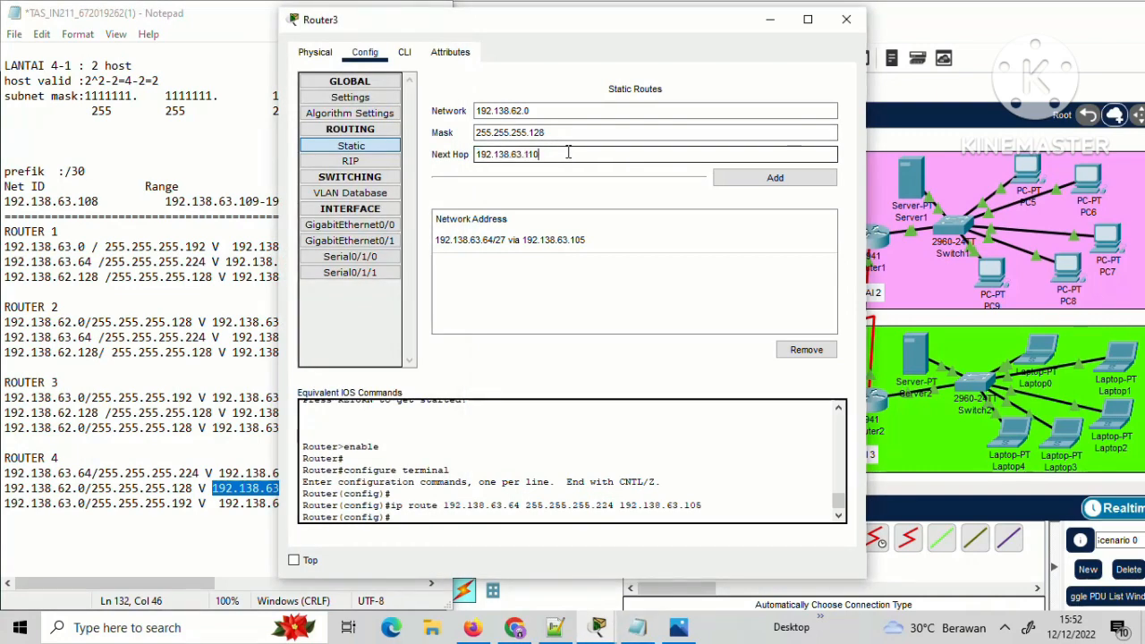
pyautogui.click(727, 179)
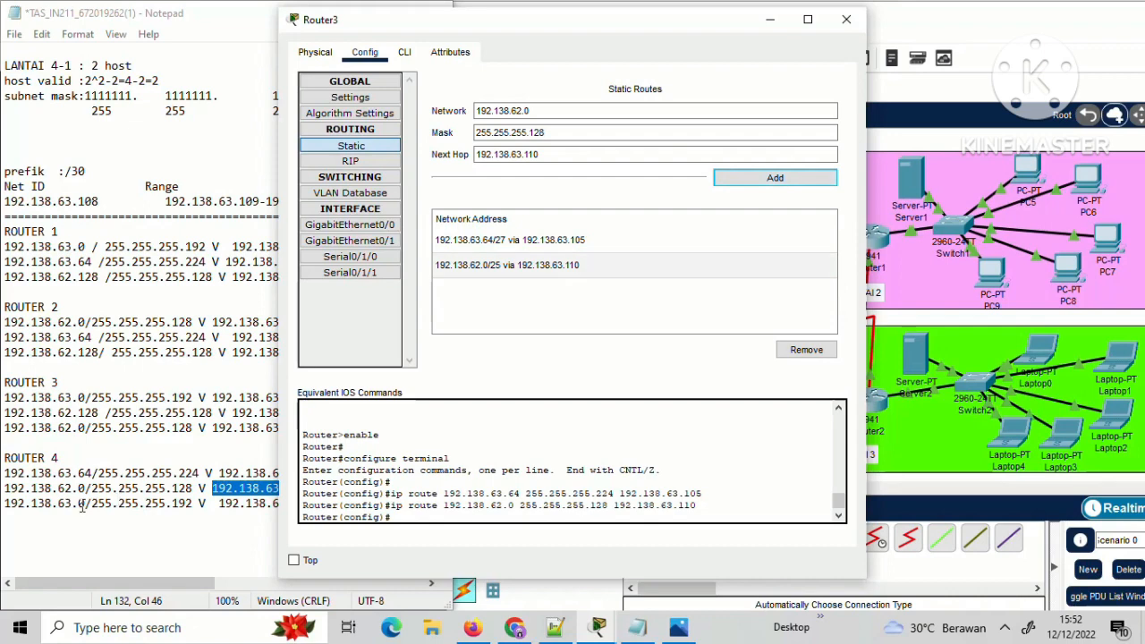
# Add a Router3 route to 192.138.63.0 with mask 255.255.255.192, keeping next hop 192.138.63.110, and close Router3's window.
pyautogui.moveTo(85, 507); pyautogui.dragTo(9, 507)
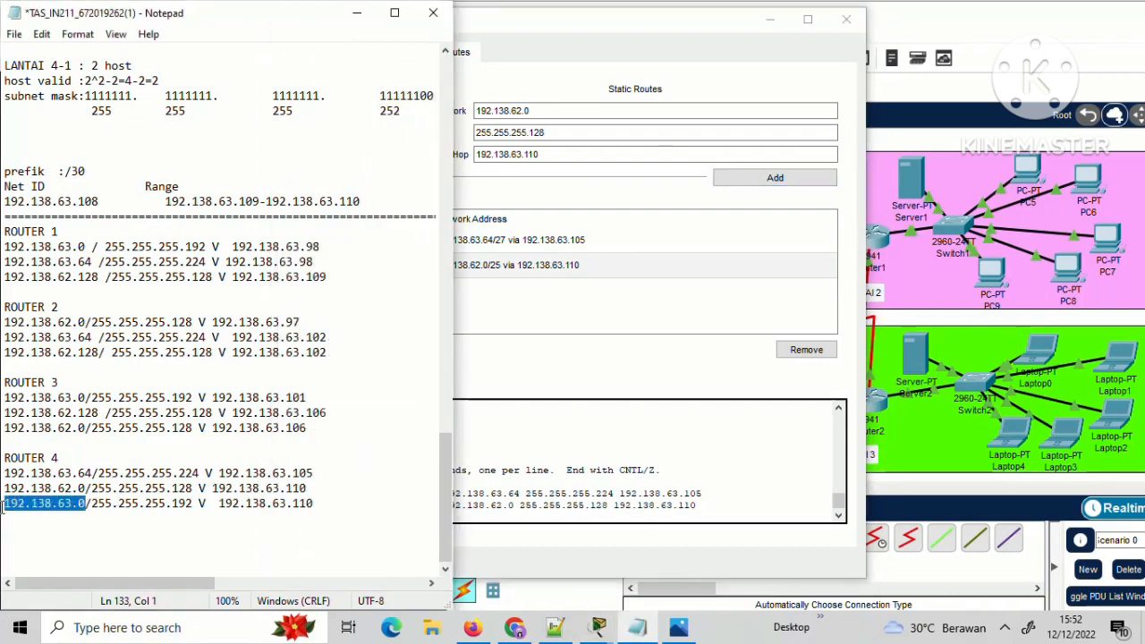
pyautogui.click(587, 114)
pyautogui.hotkey('ctrl', 'a')
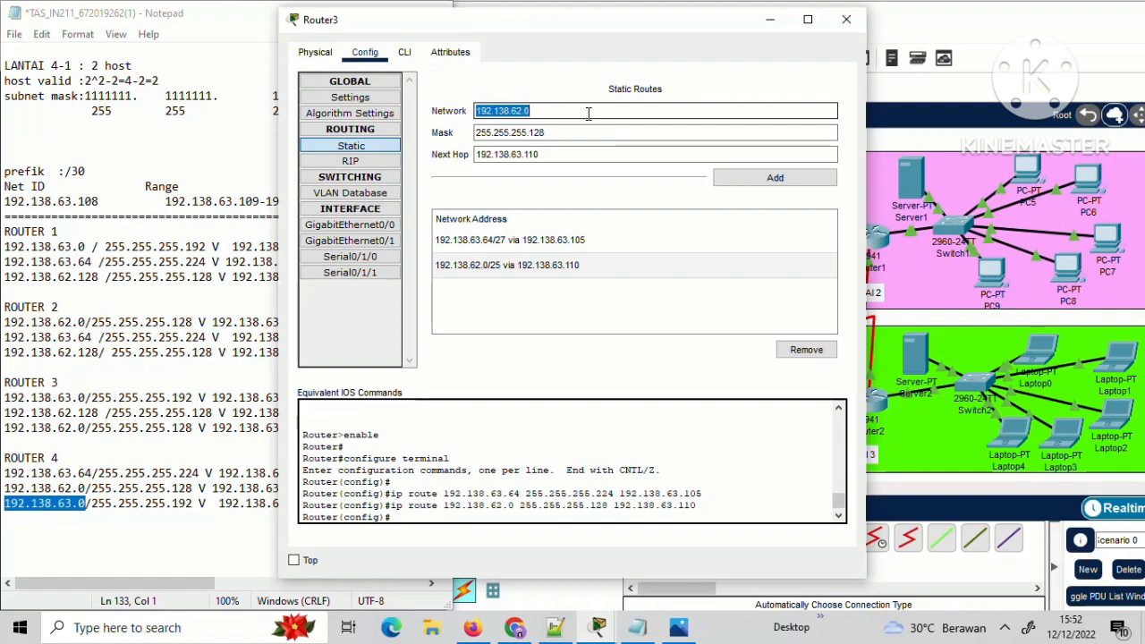
pyautogui.write('192.138.63.0')
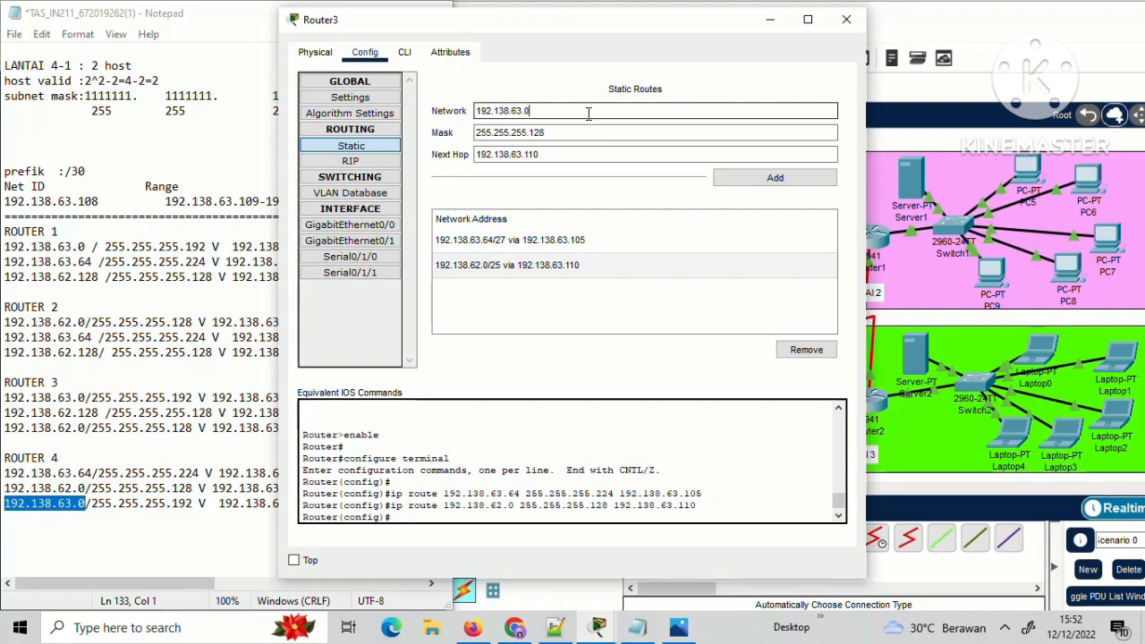
pyautogui.click(581, 134)
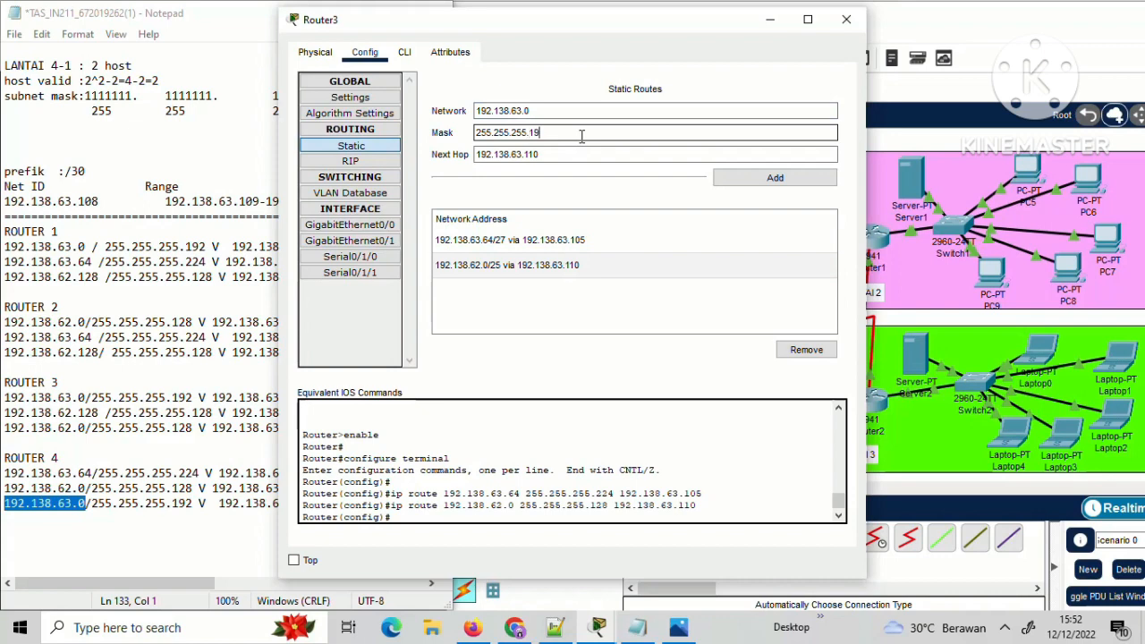
pyautogui.click(565, 153)
pyautogui.click(178, 529)
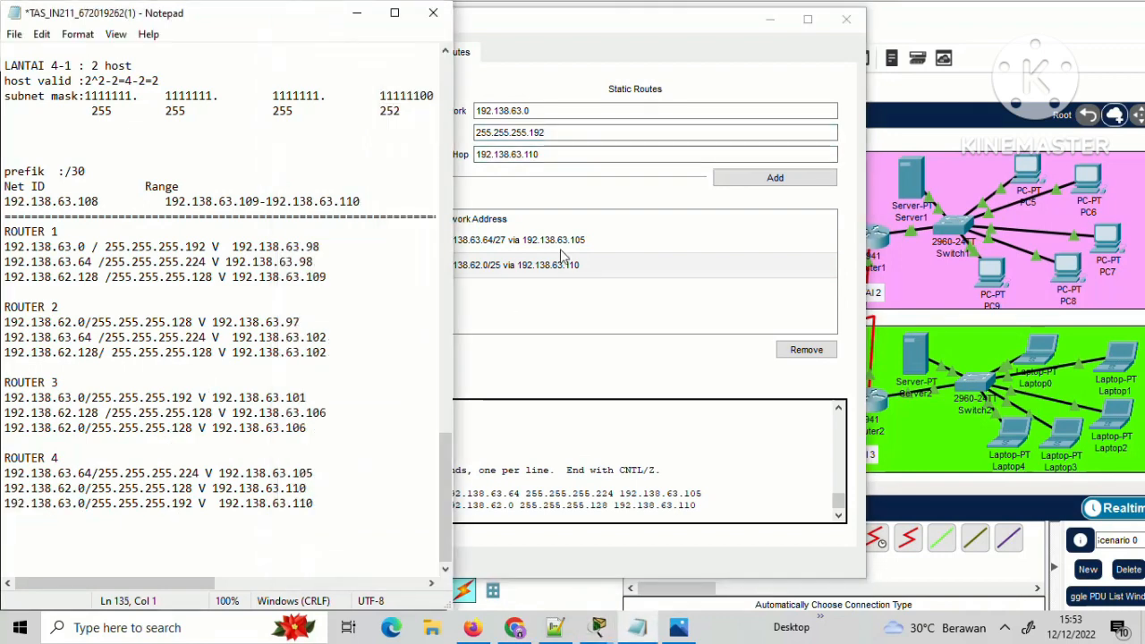
pyautogui.click(752, 178)
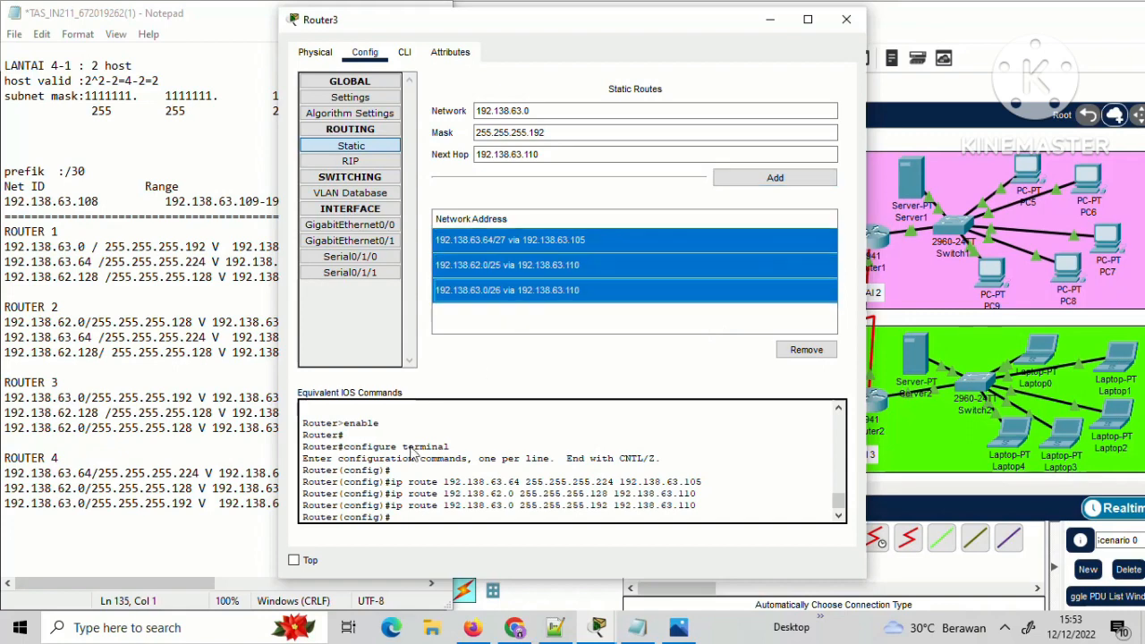
pyautogui.click(256, 522)
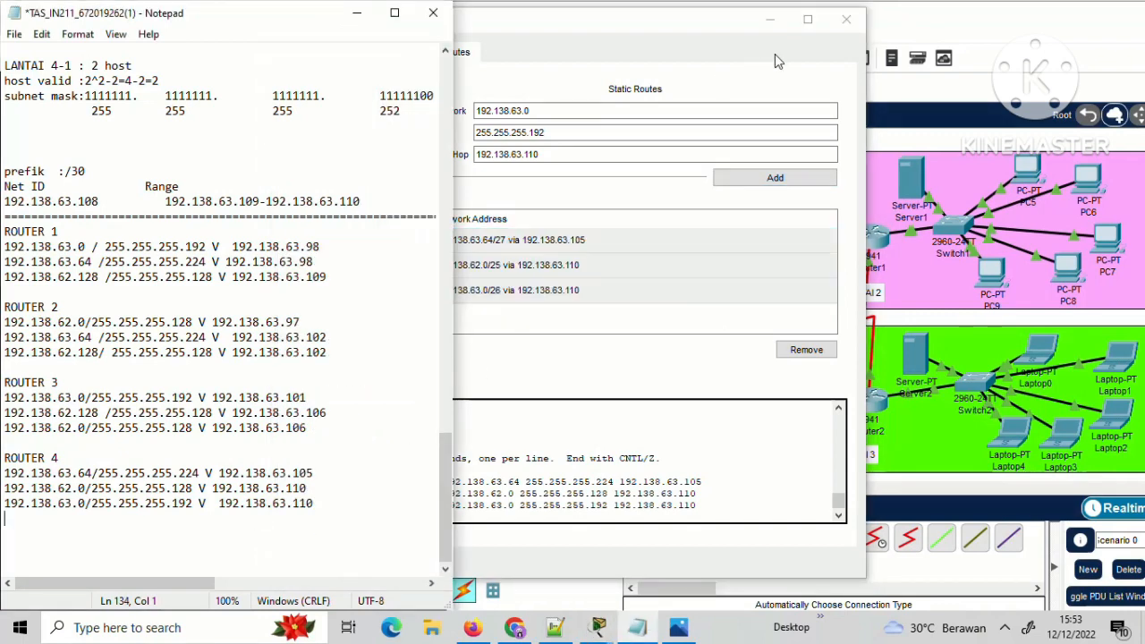
pyautogui.click(842, 22)
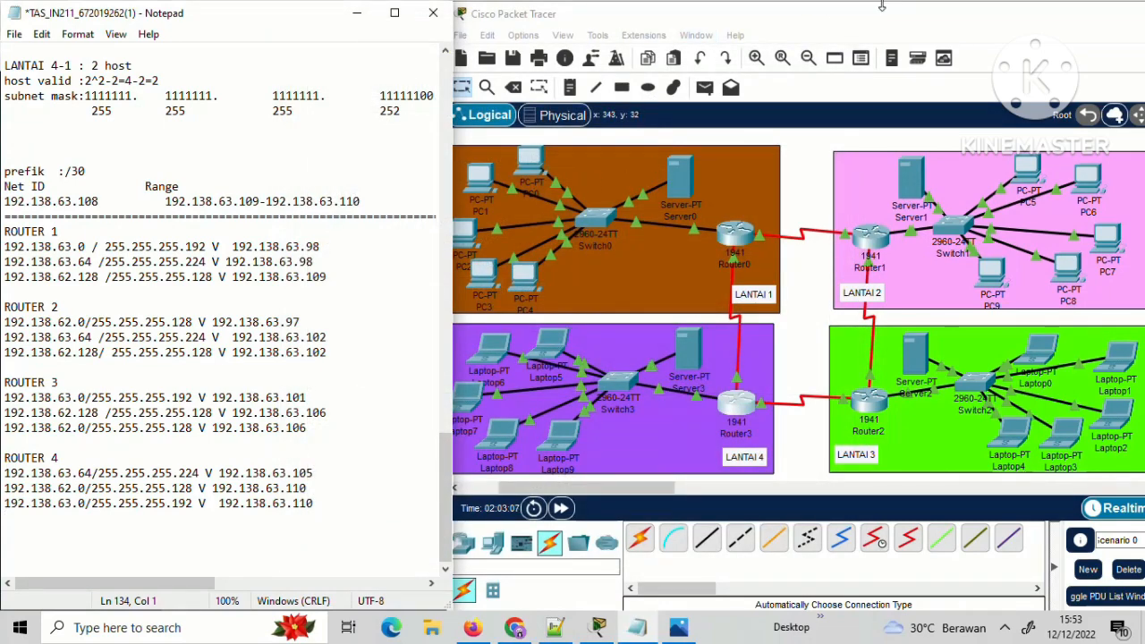
# Maximize the Packet Tracer window and send a simple PDU from PC0 to Router0 to test connectivity.
pyautogui.doubleClick(864, 21)
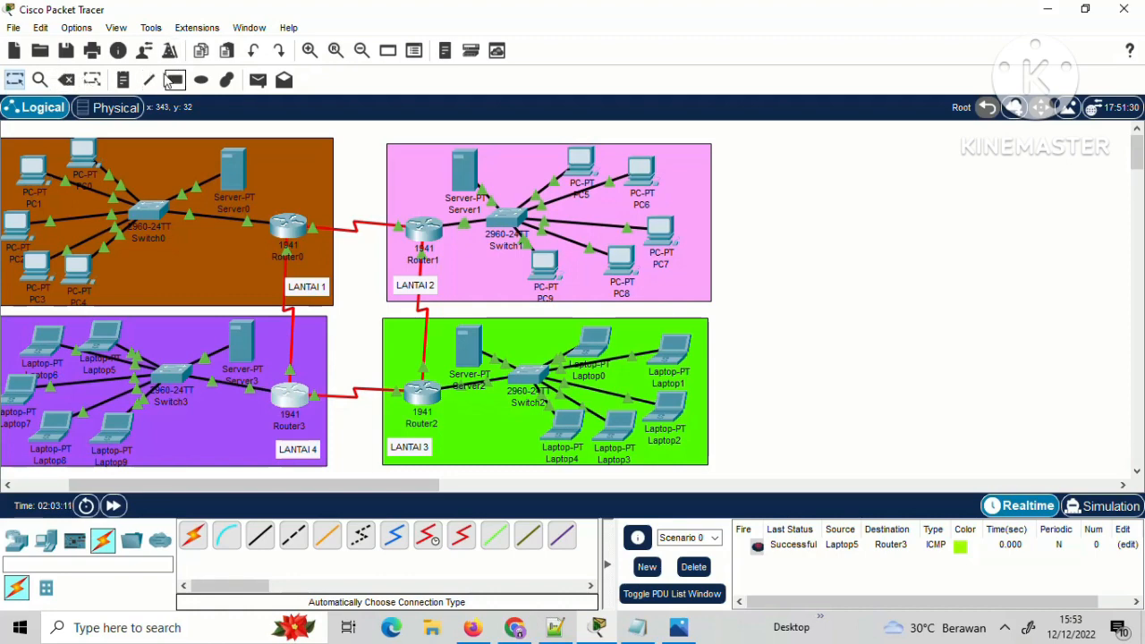
pyautogui.click(258, 81)
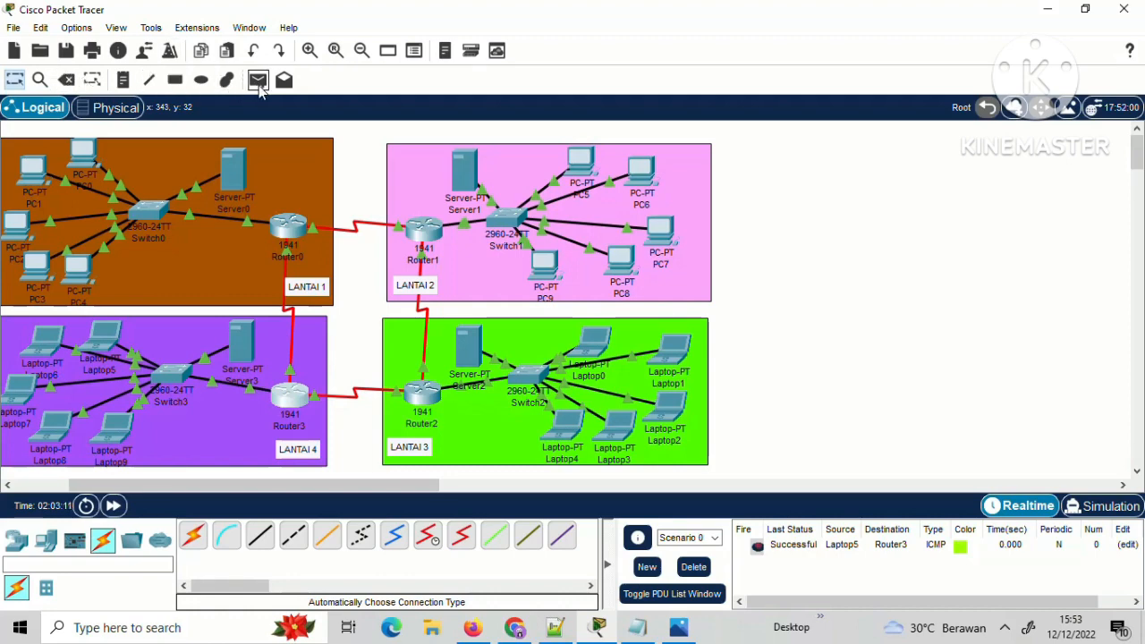
pyautogui.click(84, 152)
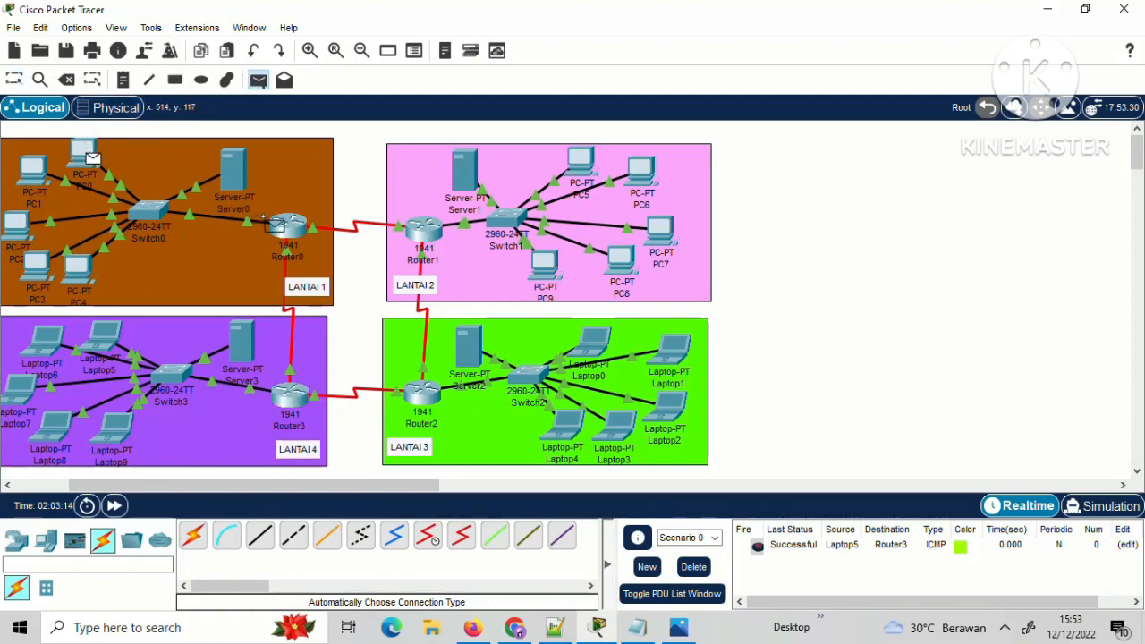
pyautogui.click(286, 227)
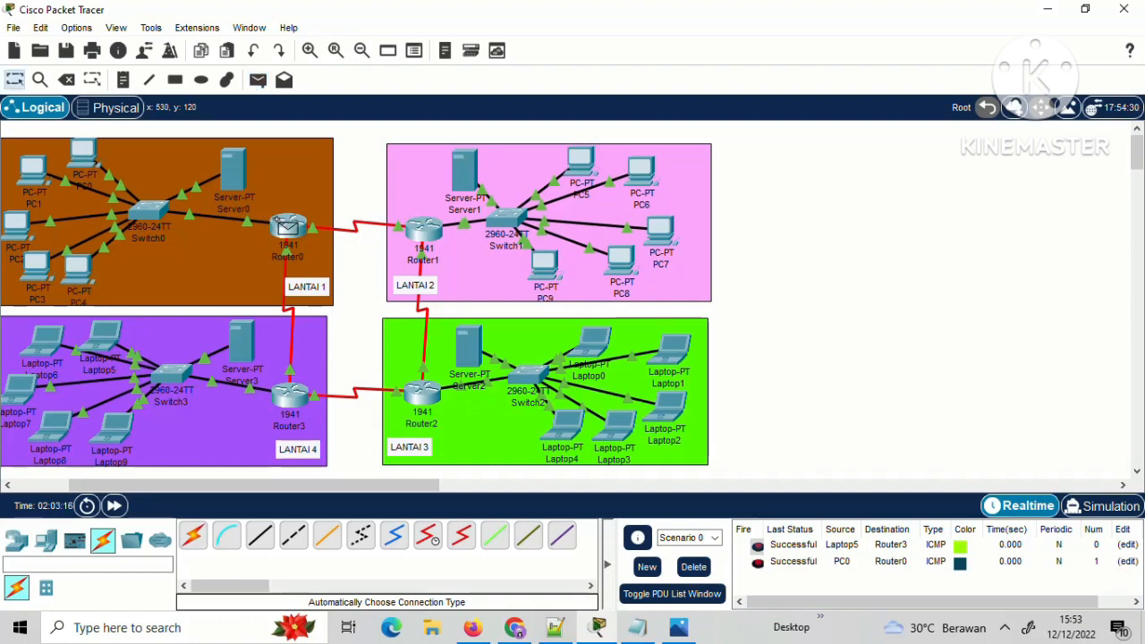
pyautogui.click(454, 226)
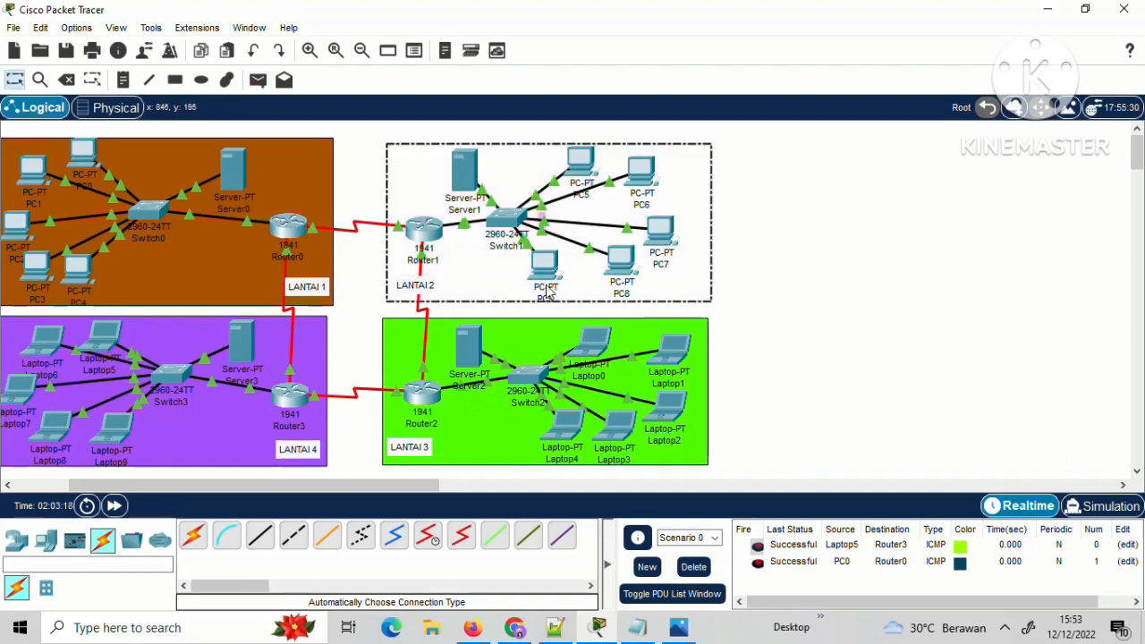
pyautogui.click(351, 168)
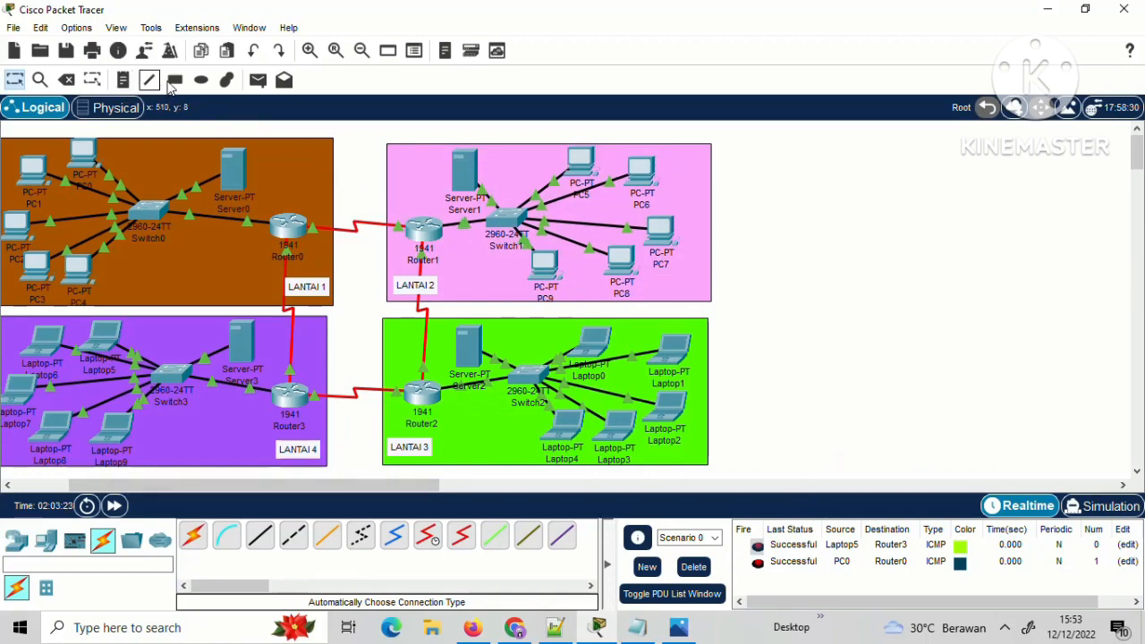
# Test the router links by sending simple PDUs from Router0 to Router1 and from Router0 to Router3, and check the PDU list.
pyautogui.click(259, 83)
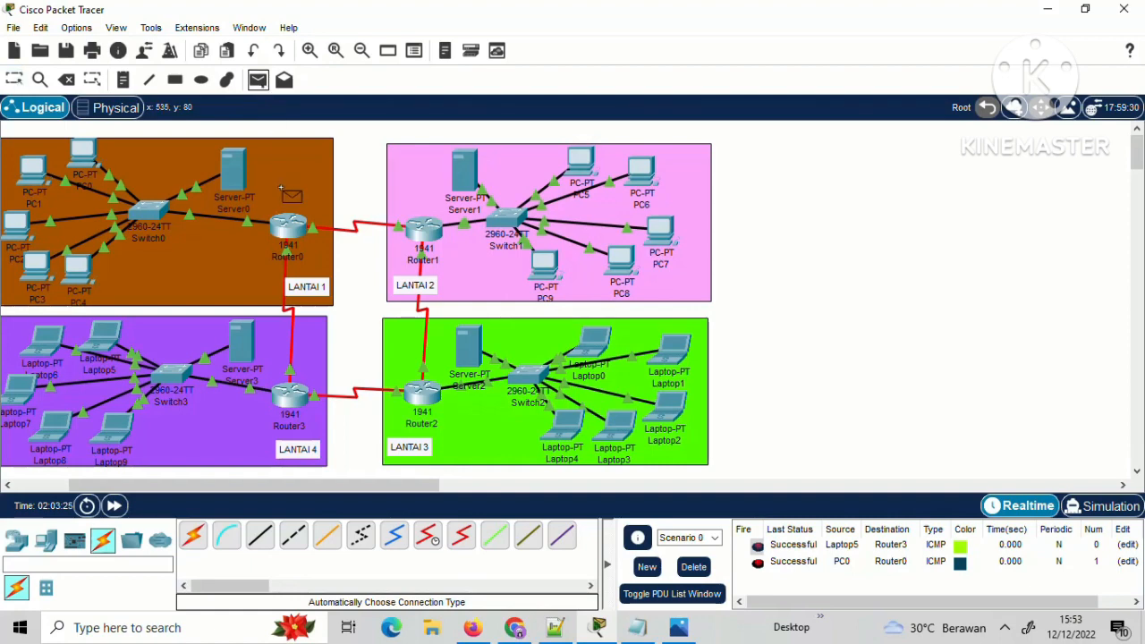
pyautogui.click(291, 228)
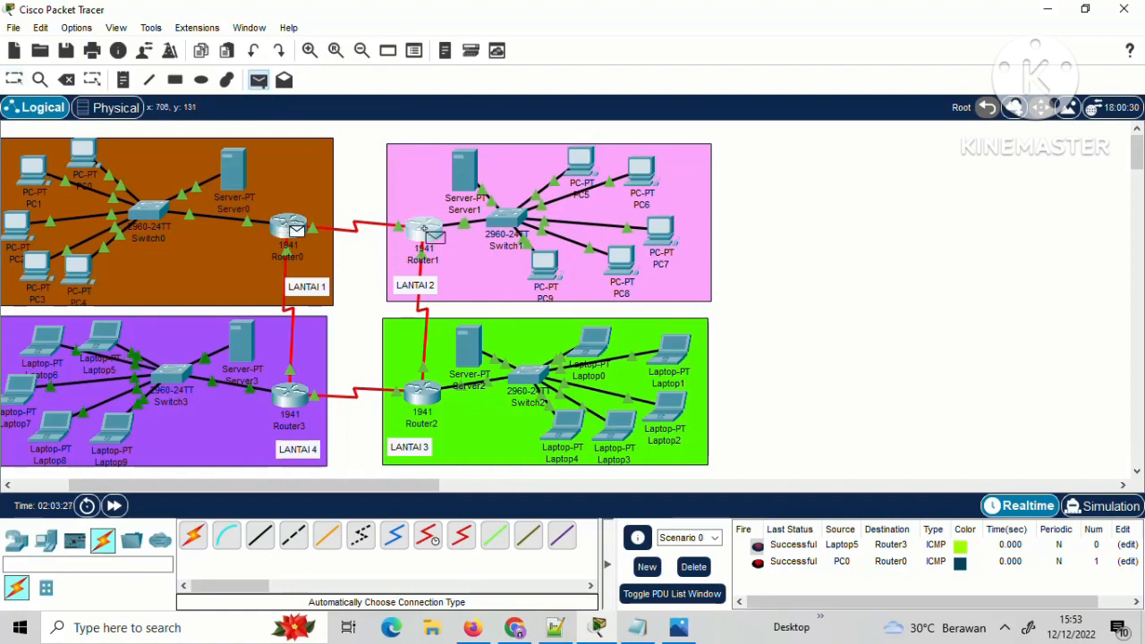
pyautogui.click(423, 230)
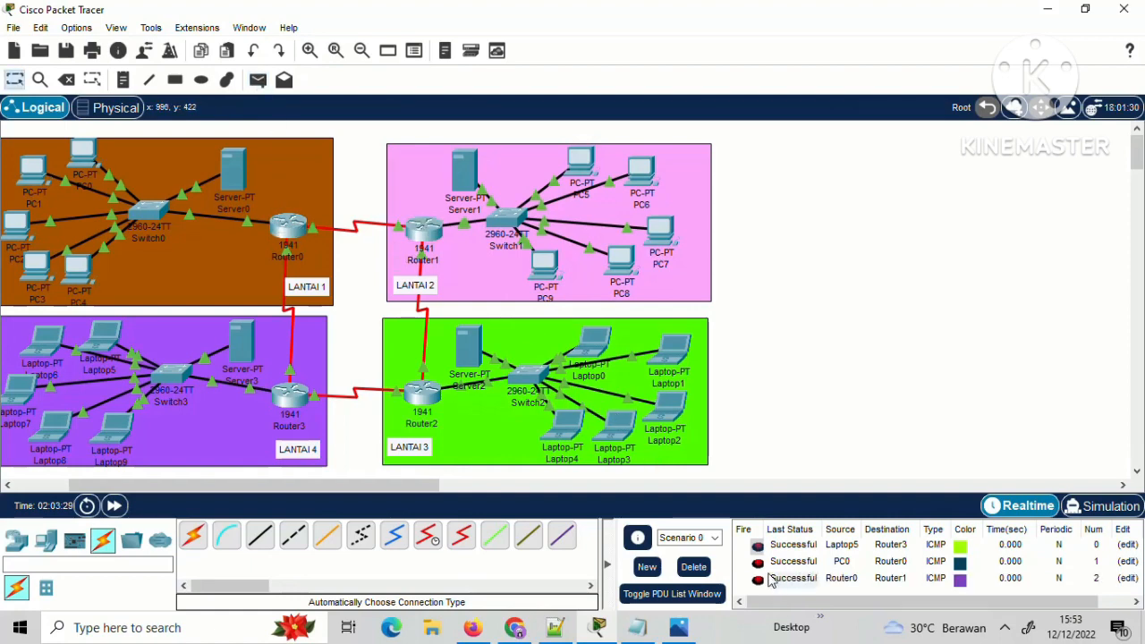
pyautogui.click(257, 80)
pyautogui.click(290, 227)
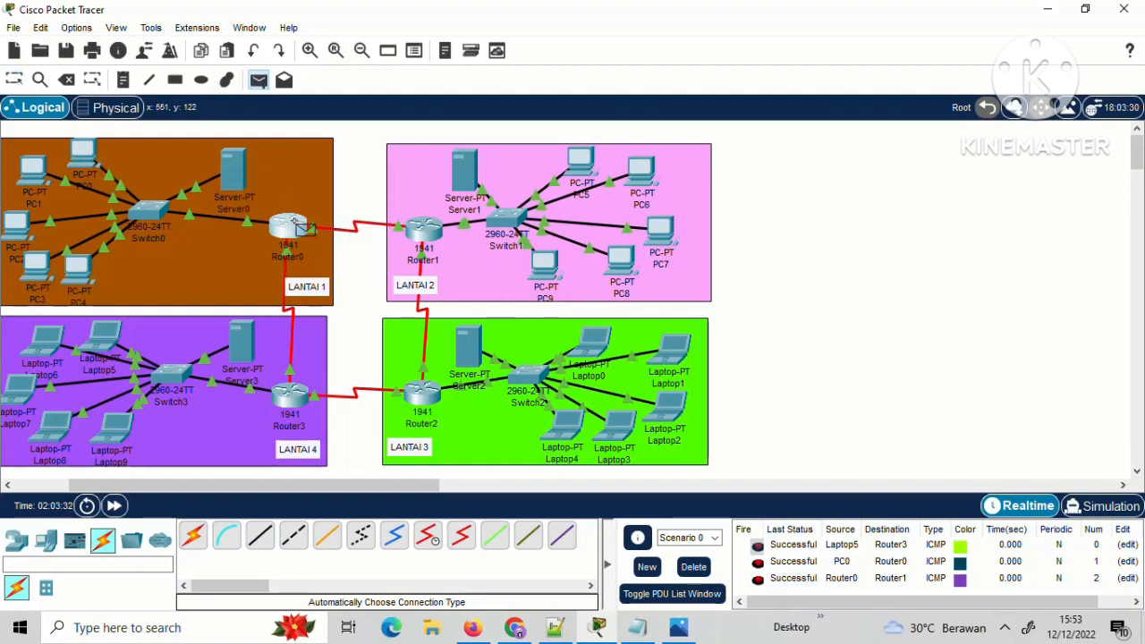
pyautogui.click(291, 392)
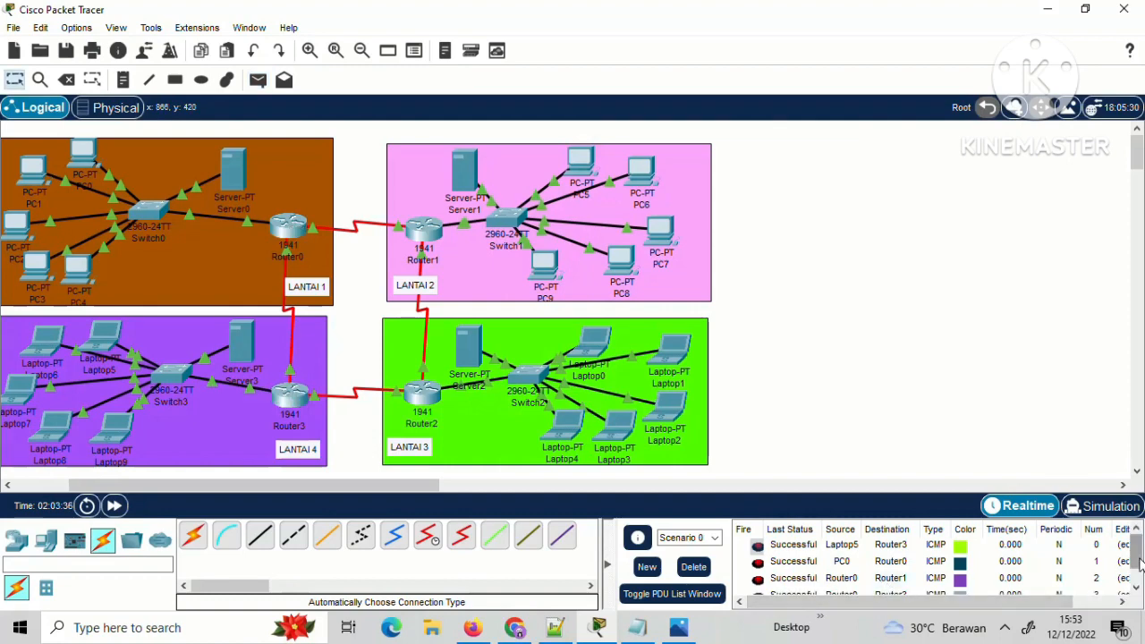
pyautogui.scroll(-1, 1140, 564)
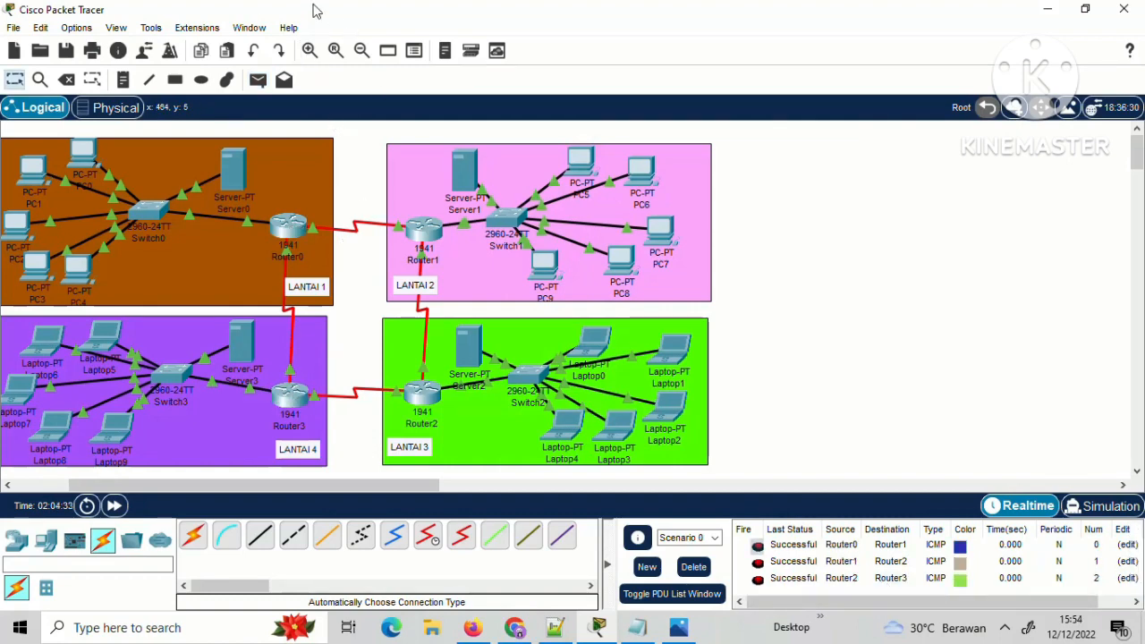
# Start a DNS resource record on Server0 with the name TASJARKOM.COM.
pyautogui.click(240, 179)
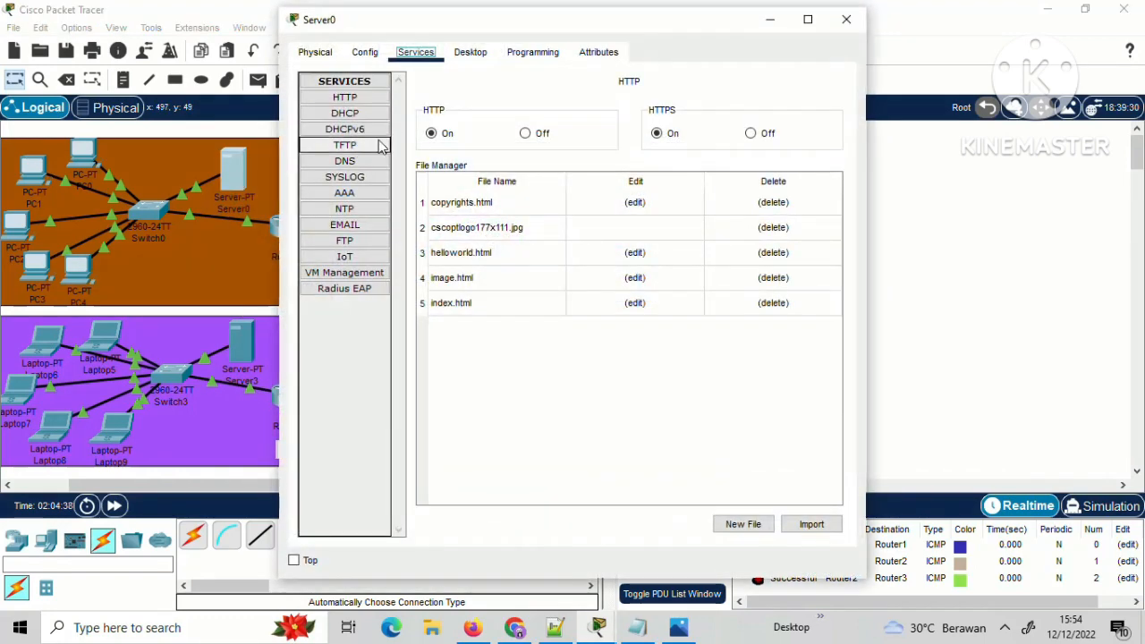
pyautogui.click(370, 162)
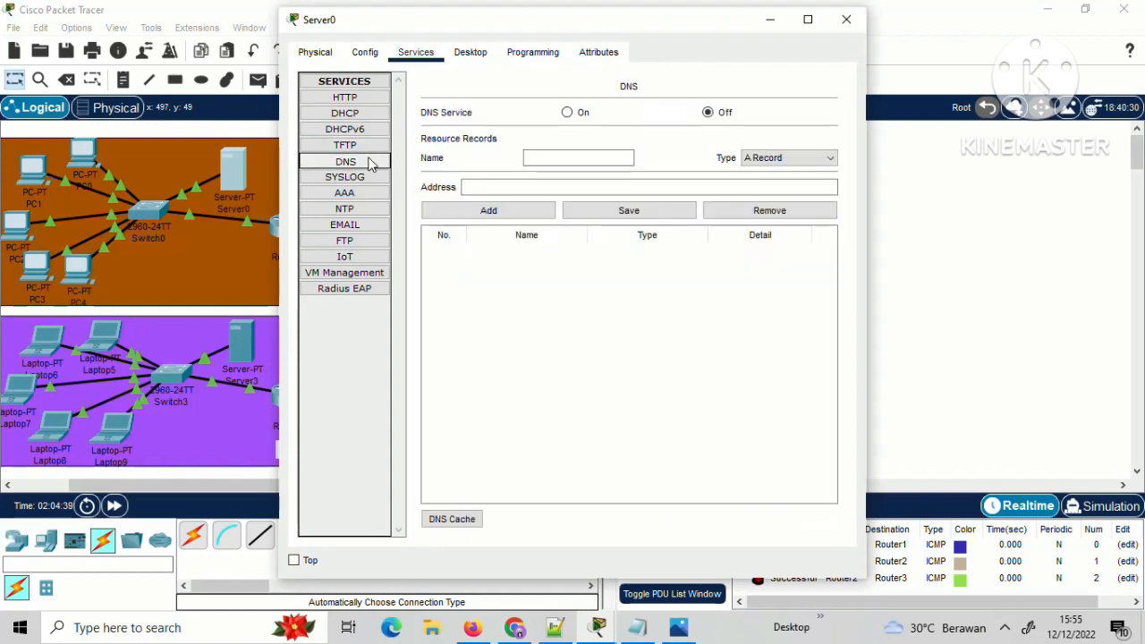
pyautogui.click(554, 158)
pyautogui.press('capslock')
pyautogui.write('YASH')
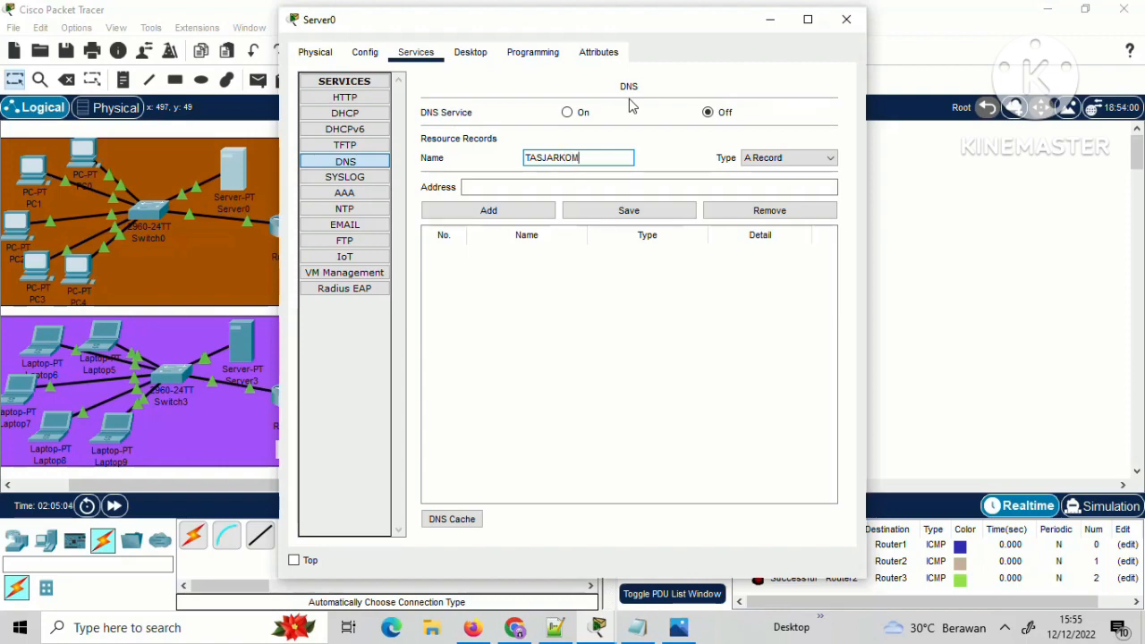
pyautogui.write('OM')
pyautogui.click(604, 188)
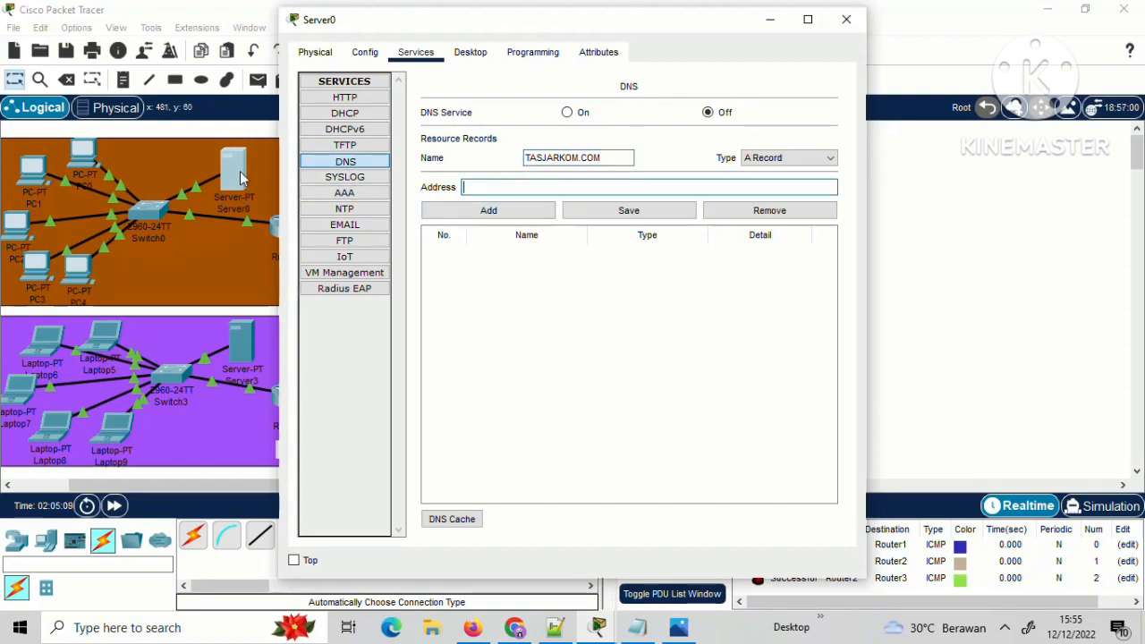
# Copy Server0's IPv4 address 192.138.62.2 from its IP configuration into the DNS record's address and add the record.
pyautogui.click(471, 52)
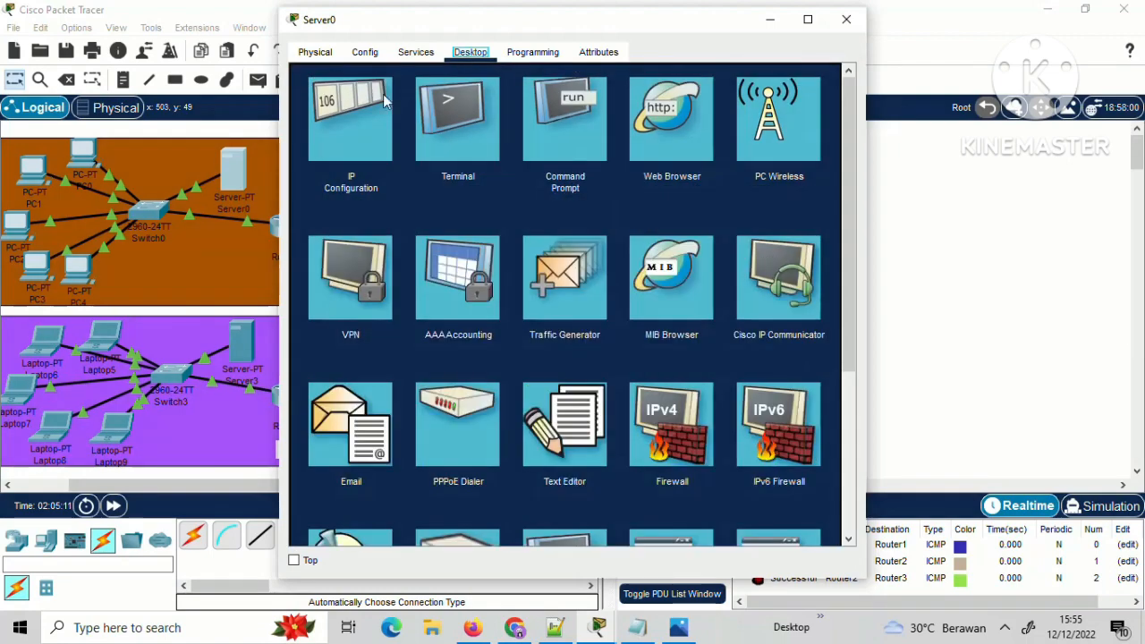
pyautogui.click(366, 113)
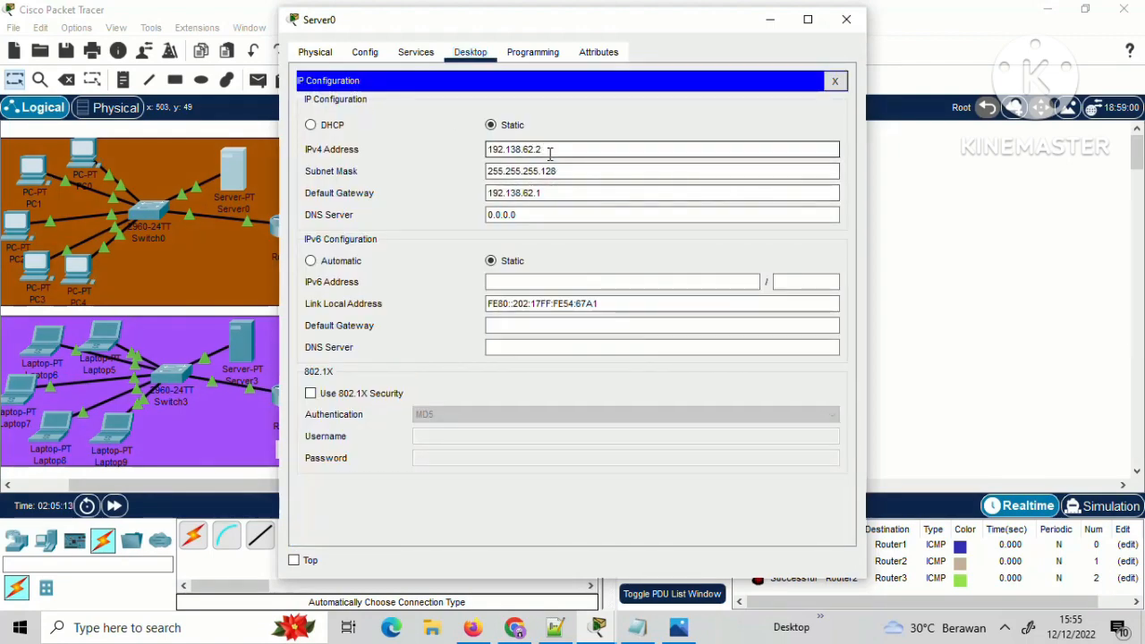
pyautogui.moveTo(550, 149); pyautogui.dragTo(489, 149)
pyautogui.hotkey('ctrl', 'c')
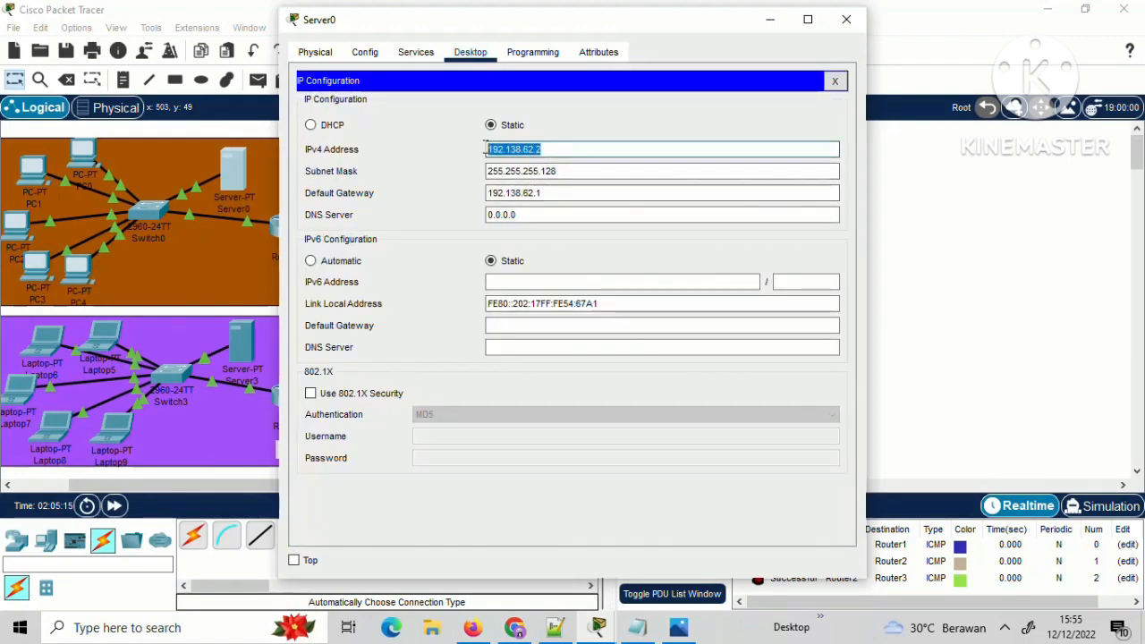
pyautogui.click(417, 52)
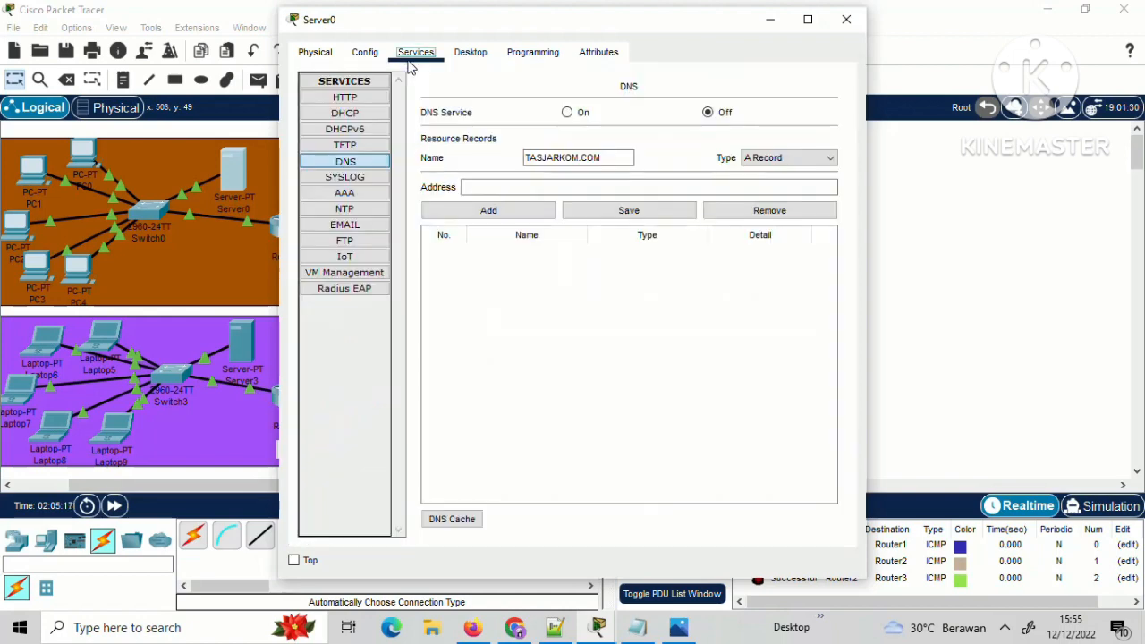
pyautogui.click(372, 165)
pyautogui.hotkey('ctrl', 'v')
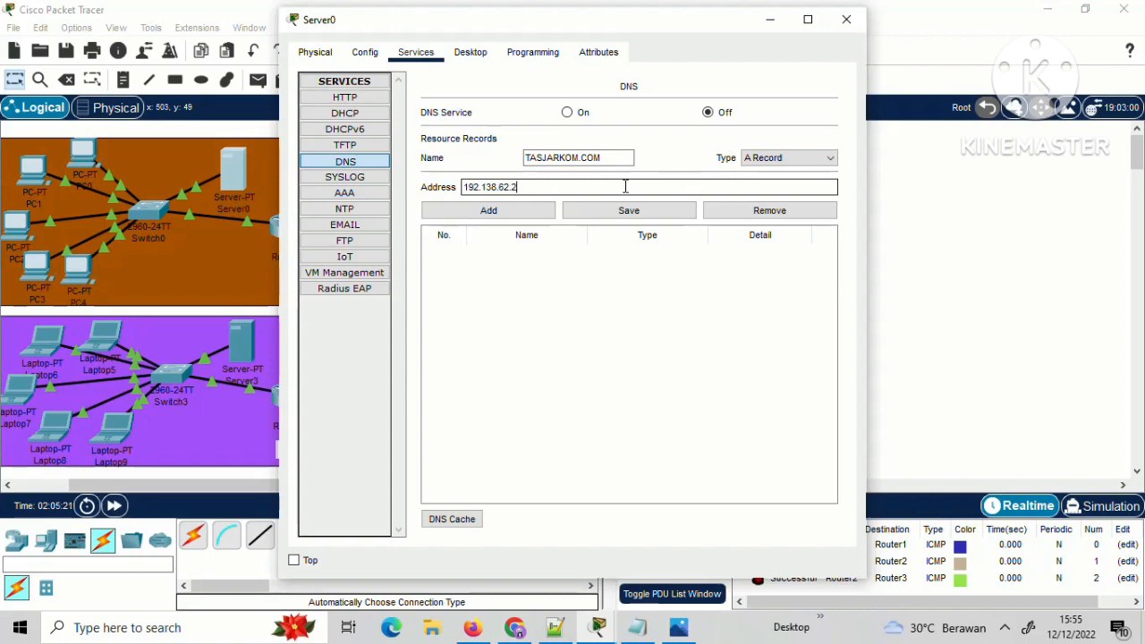
pyautogui.click(538, 211)
pyautogui.click(627, 210)
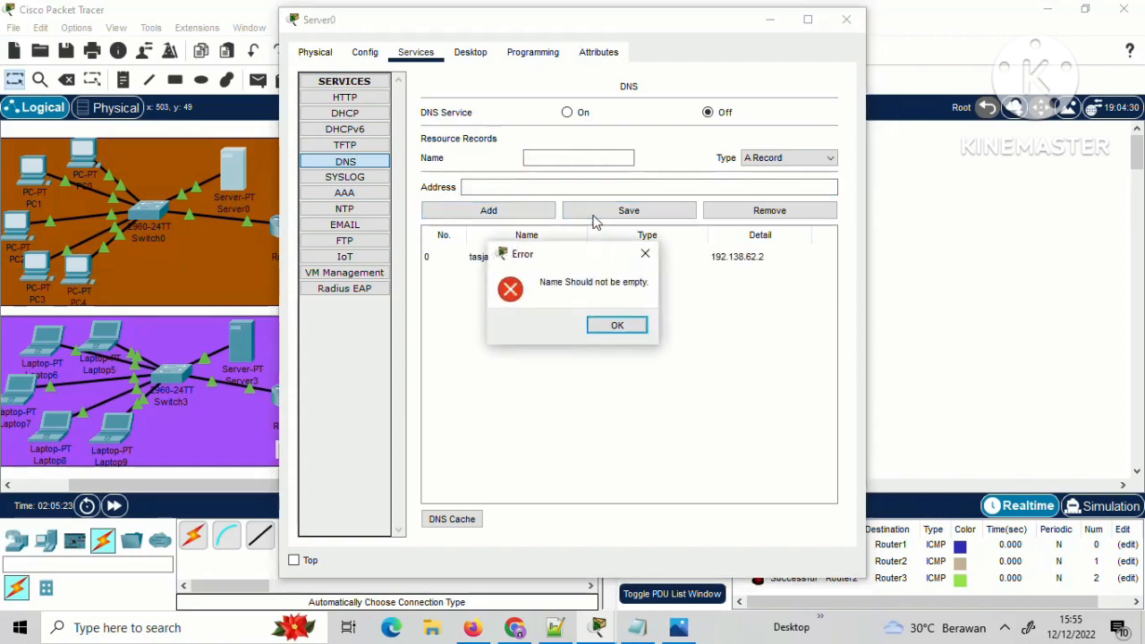
pyautogui.click(646, 255)
# Rename the existing DNS record on Server0 to uppercase TASJARKOM.COM and save it.
pyautogui.click(614, 260)
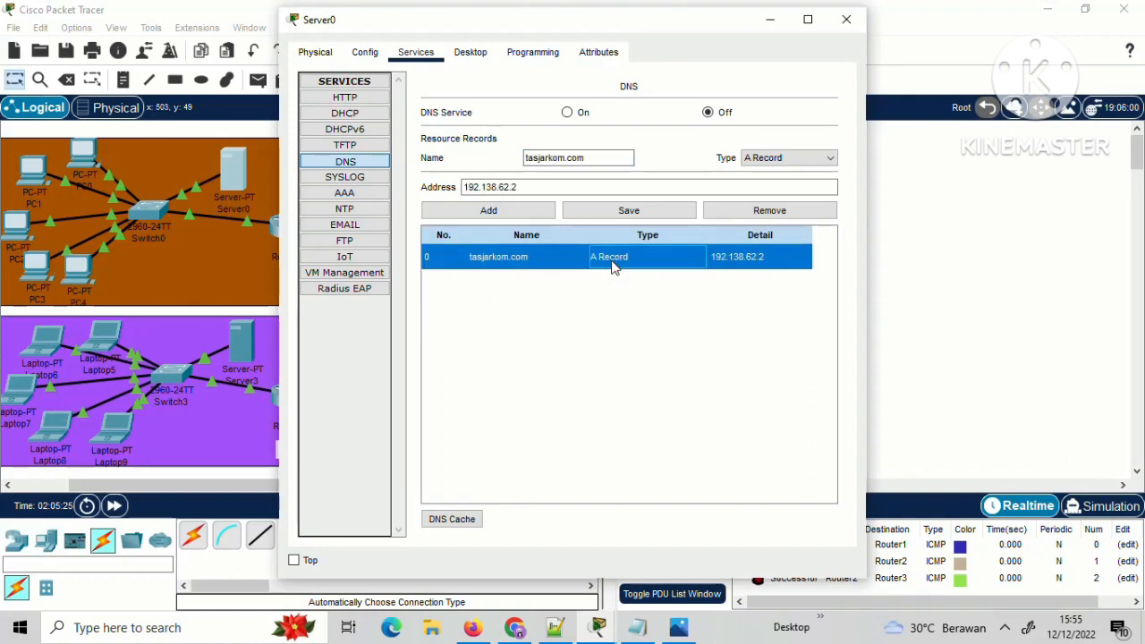
pyautogui.click(582, 158)
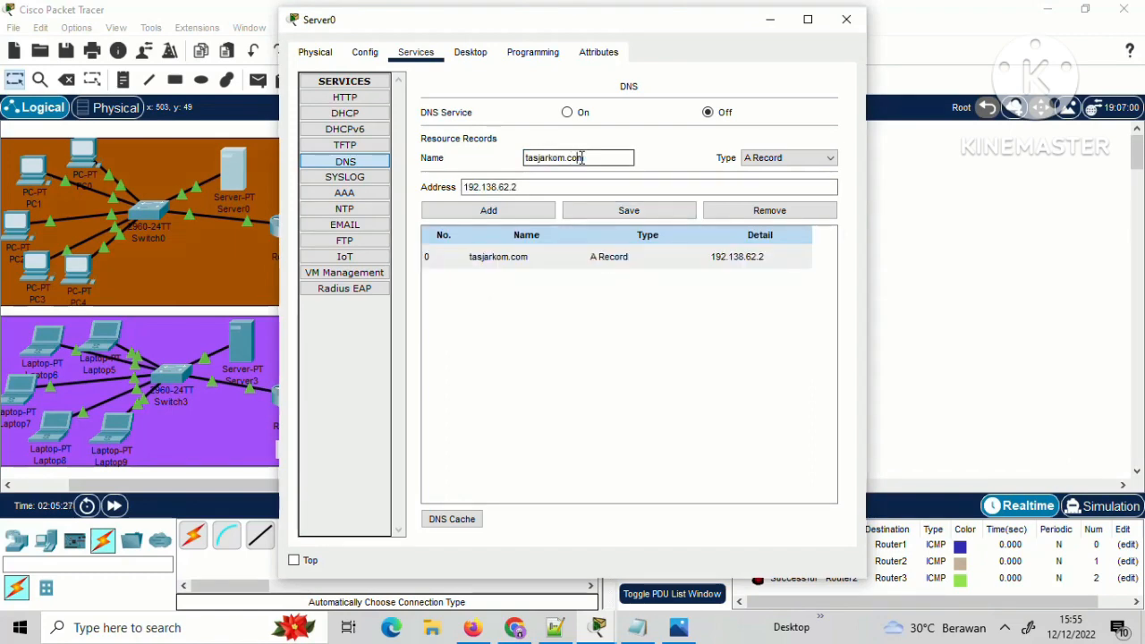
pyautogui.moveTo(592, 158); pyautogui.dragTo(488, 161)
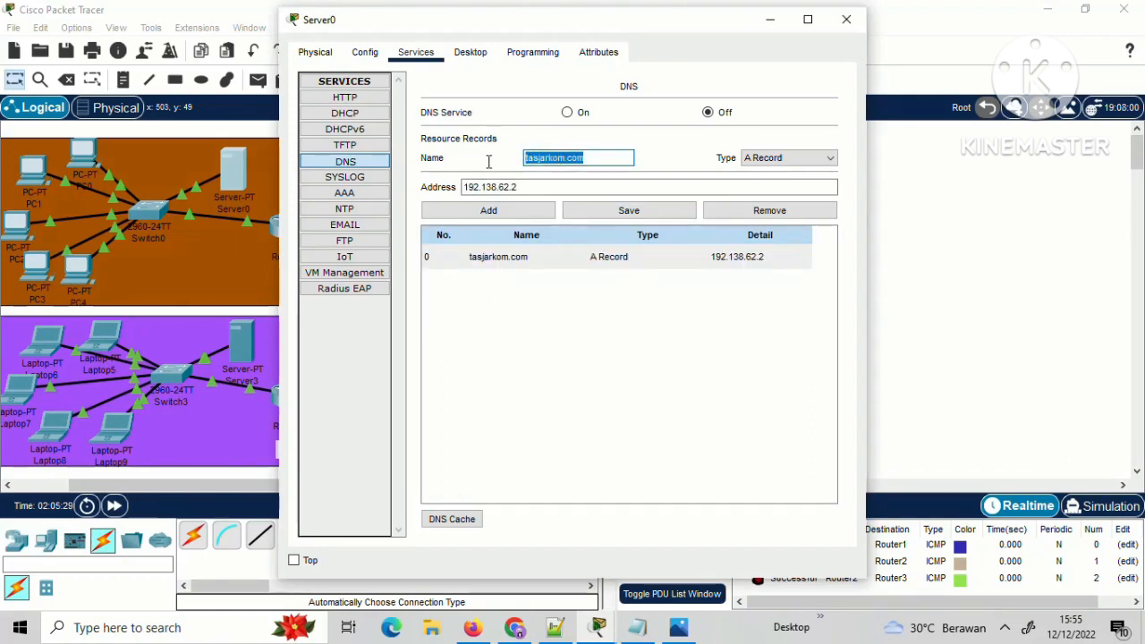
pyautogui.press('BackSpace')
pyautogui.write('TASJARKOM')
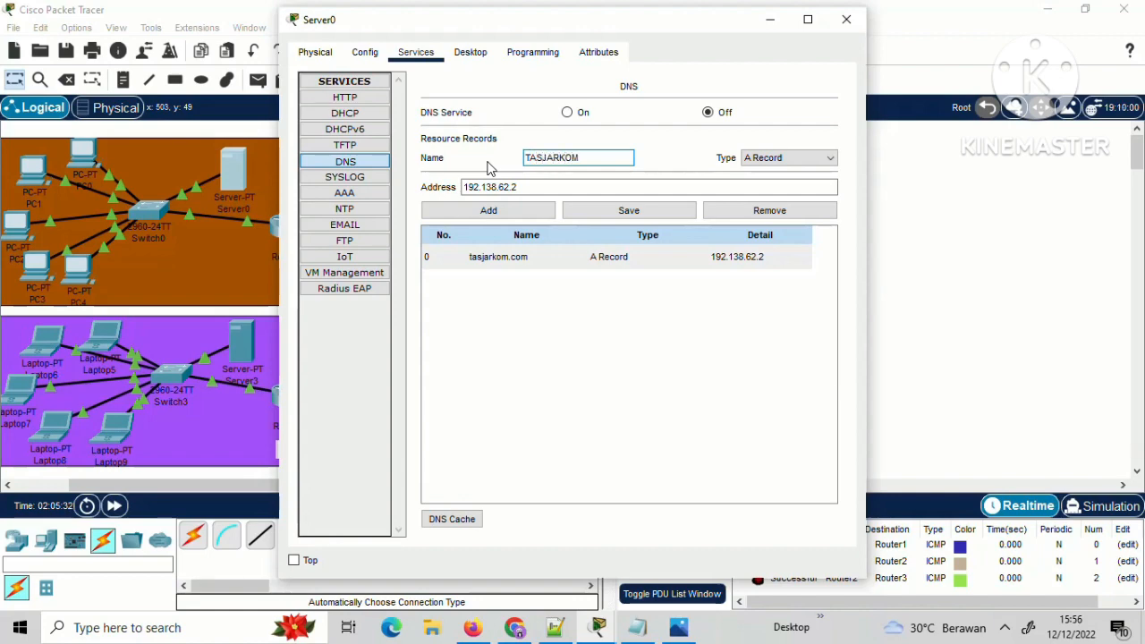
pyautogui.write('.COM')
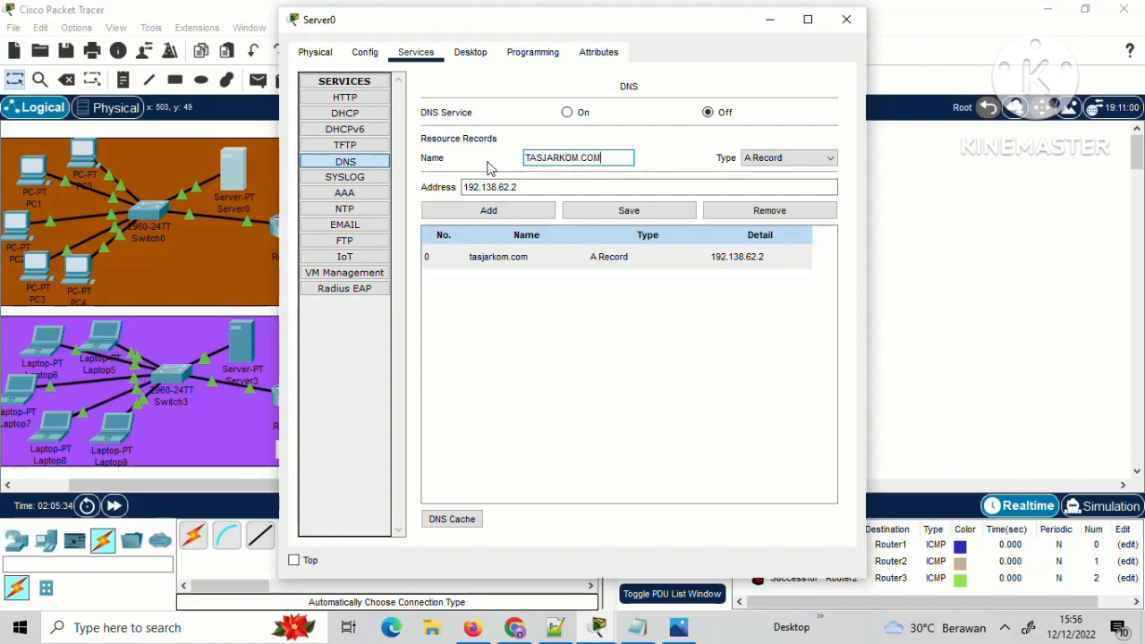
pyautogui.click(618, 211)
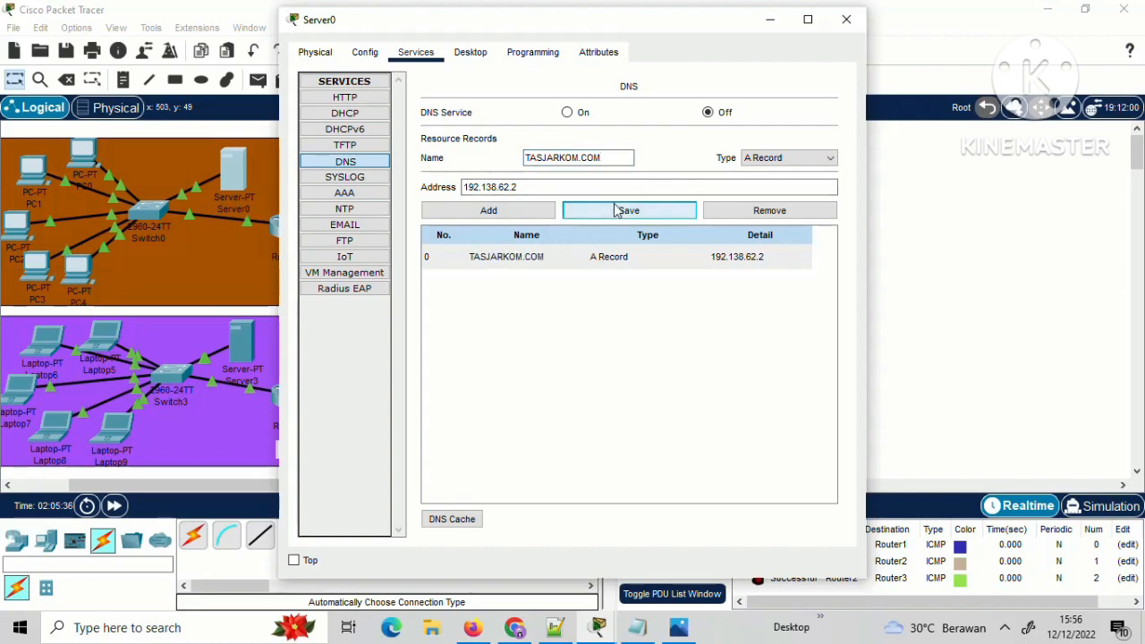
# Turn on Server0's DNS service, save the record, copy its address 192.138.62.2 and close the server window.
pyautogui.click(580, 117)
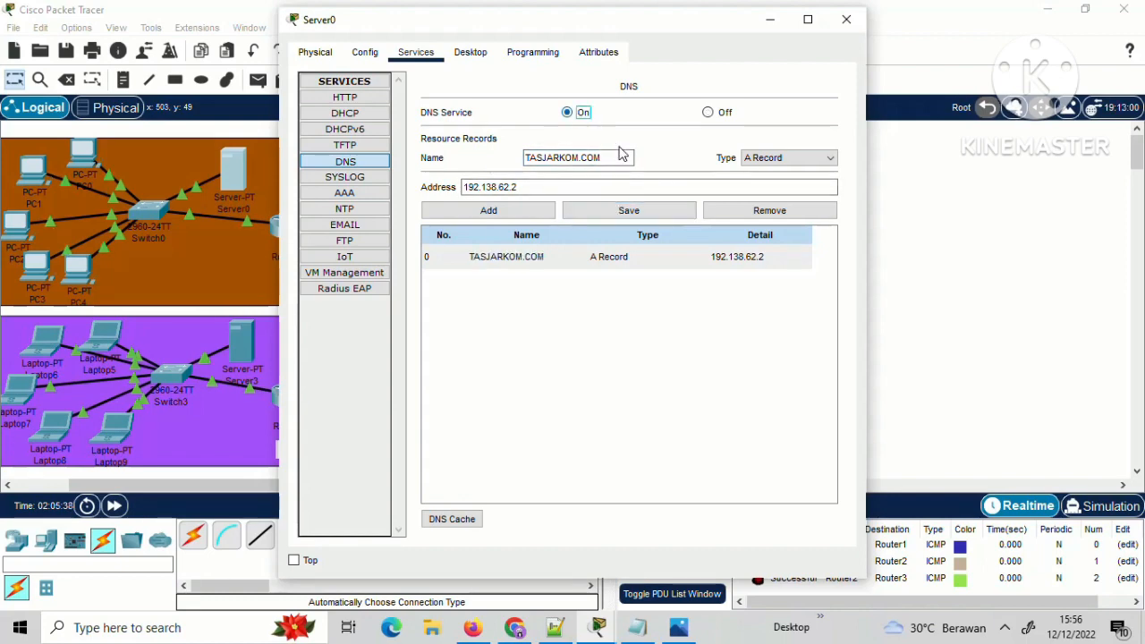
pyautogui.click(650, 215)
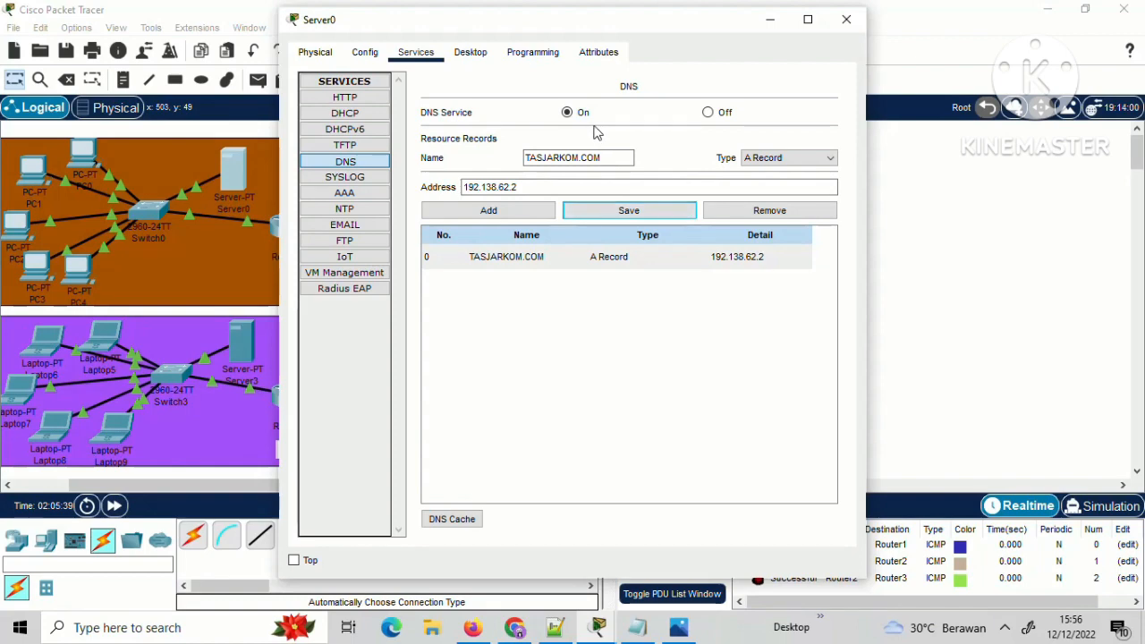
pyautogui.moveTo(562, 187); pyautogui.dragTo(476, 182)
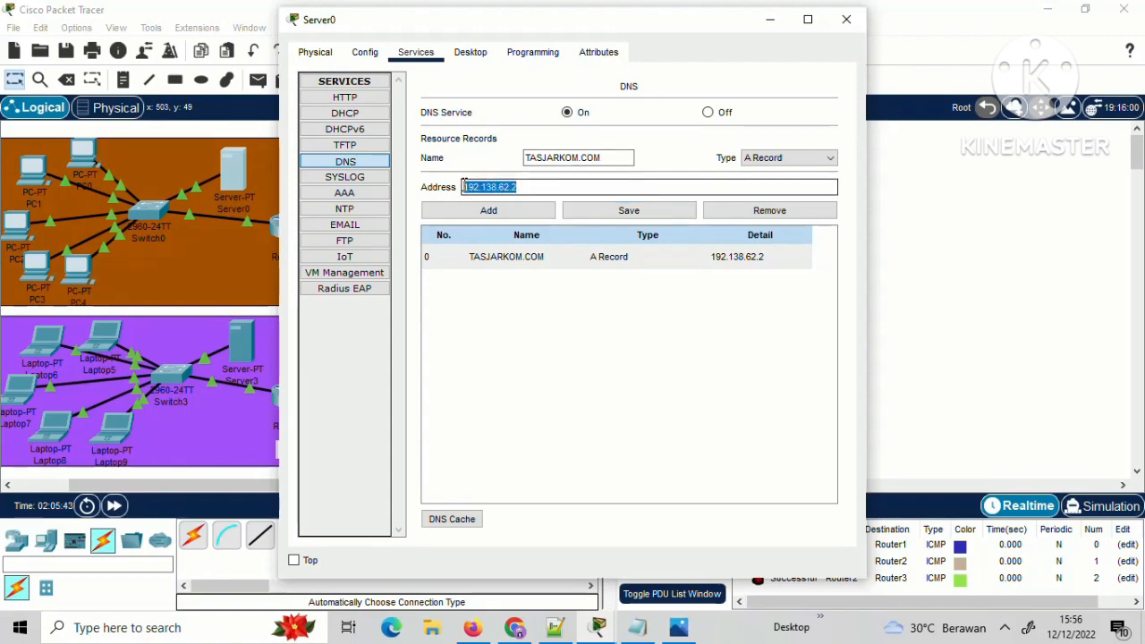
pyautogui.click(859, 19)
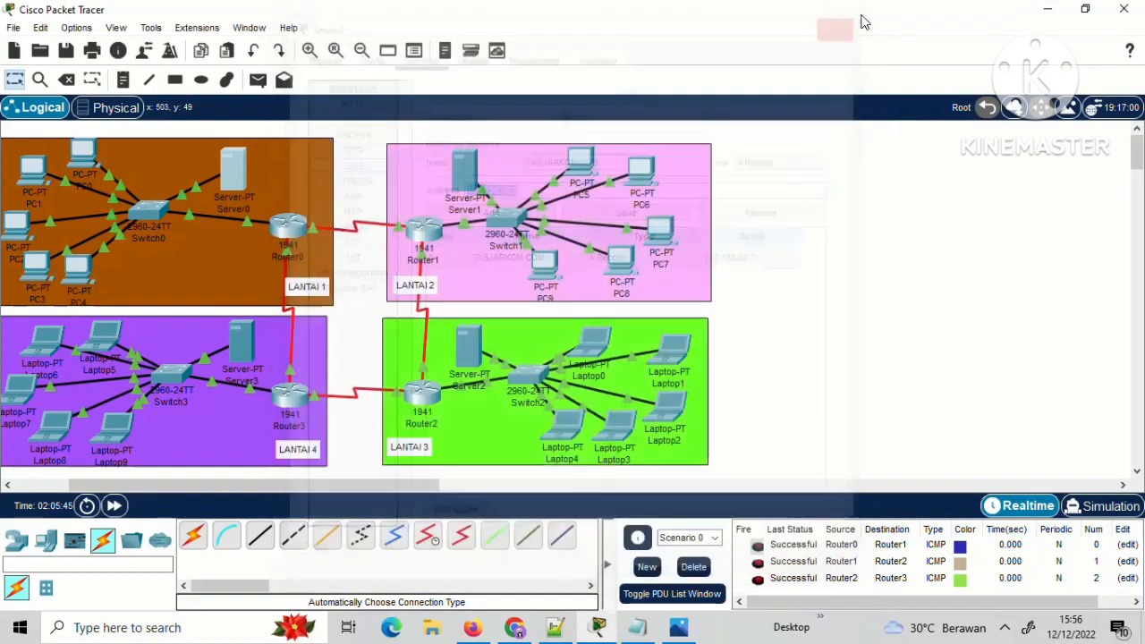
# Set the DNS server of Server1's DHCP pool to 192.138.62.2, save the pool and close the server window.
pyautogui.click(466, 183)
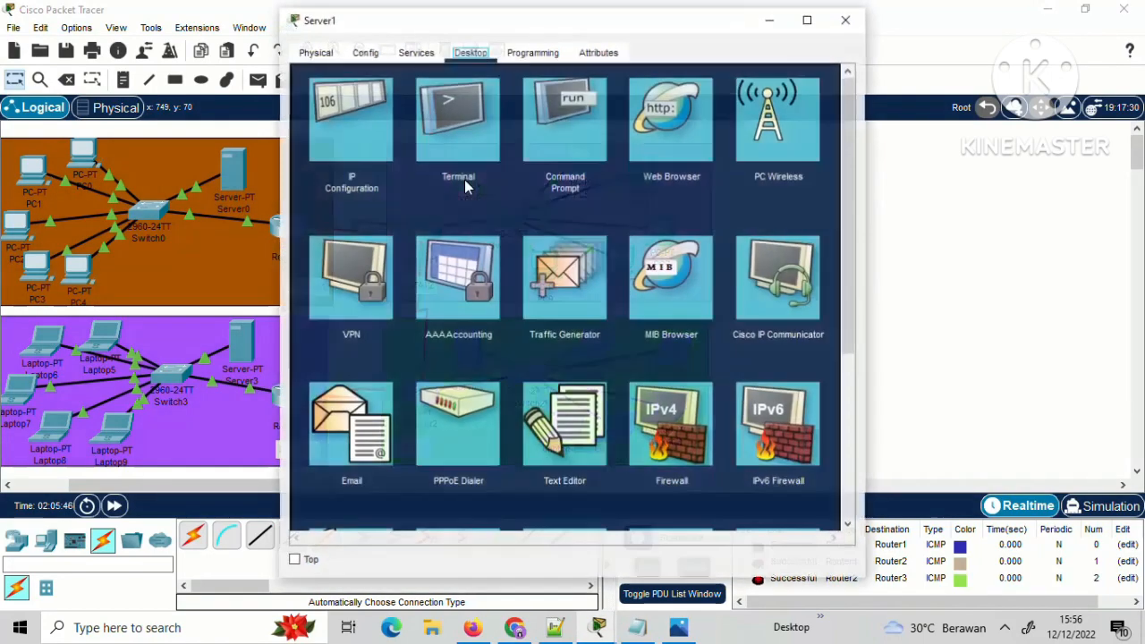
pyautogui.click(356, 136)
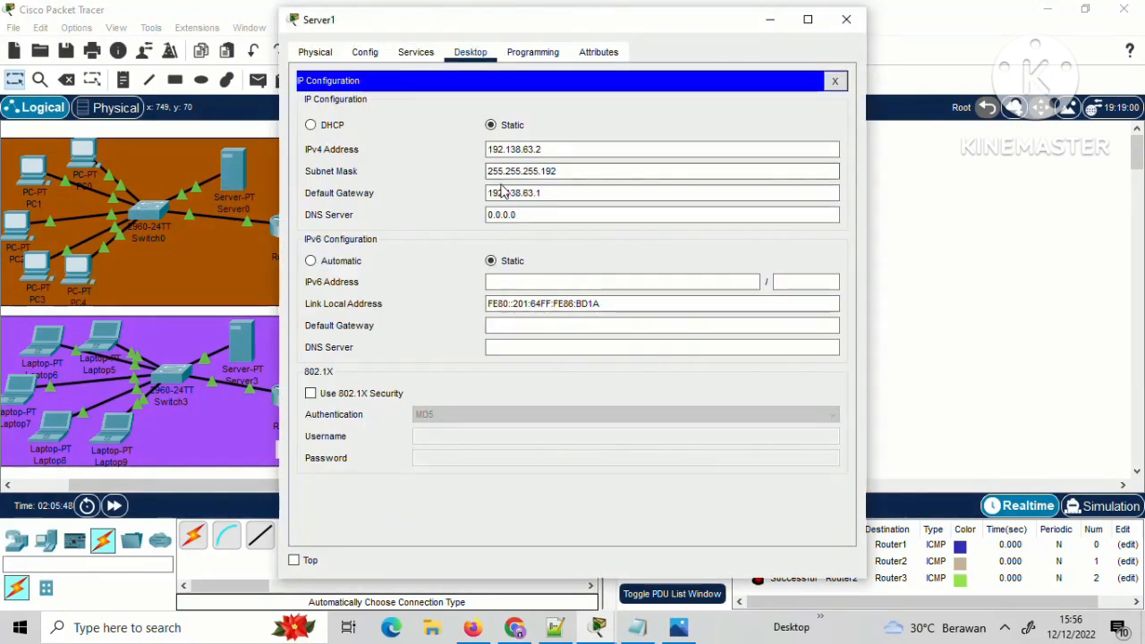
pyautogui.click(527, 192)
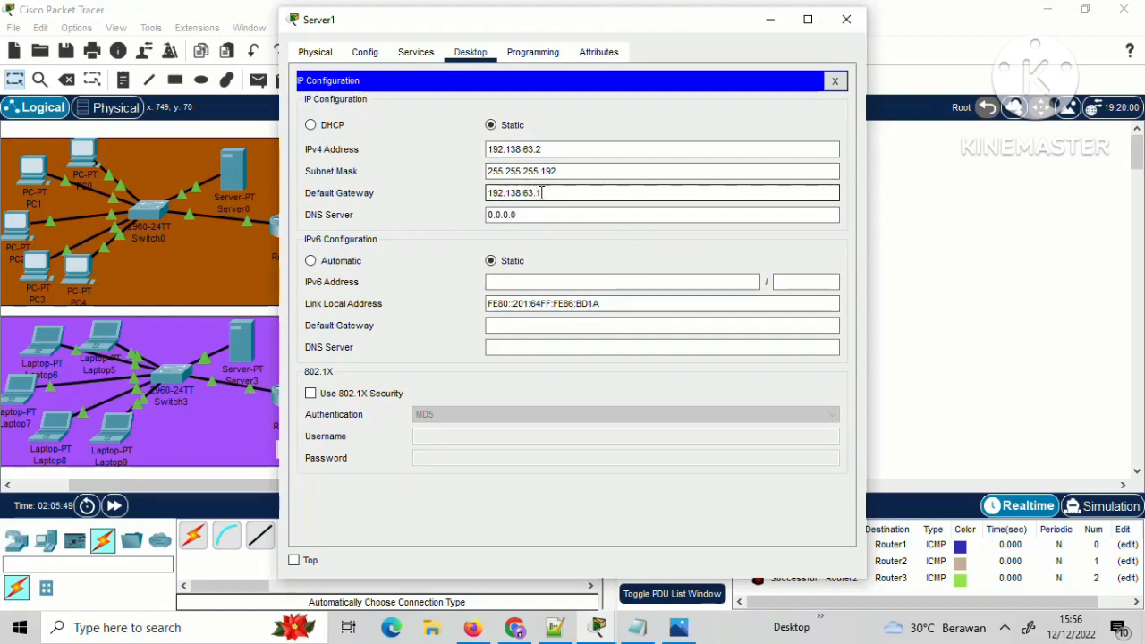
pyautogui.click(413, 52)
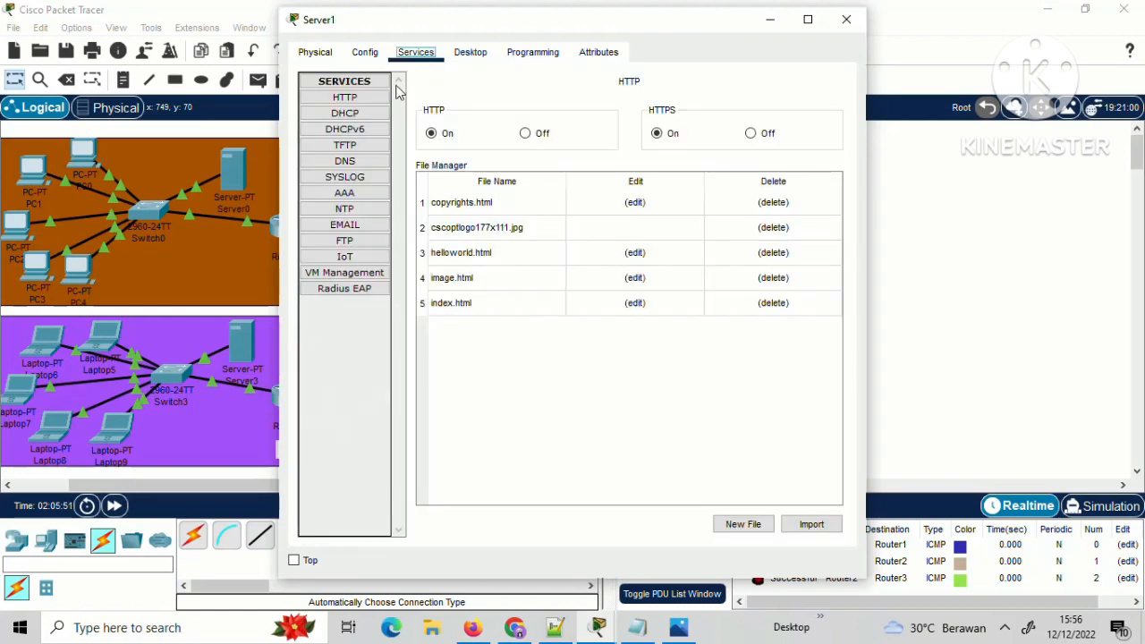
pyautogui.click(365, 113)
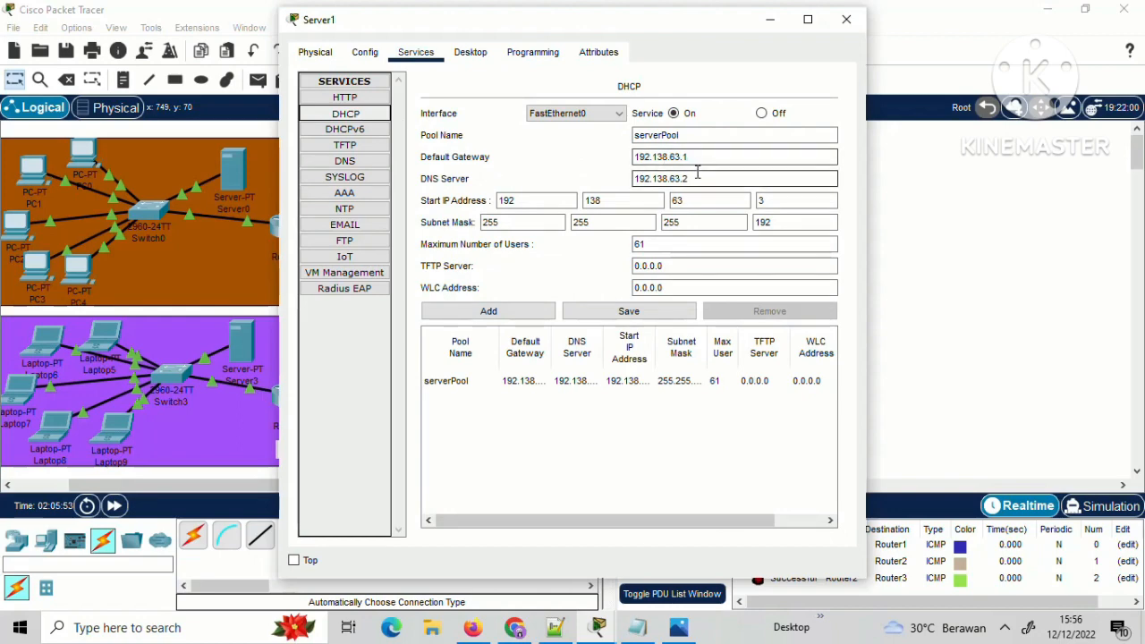
pyautogui.moveTo(696, 179); pyautogui.dragTo(613, 178)
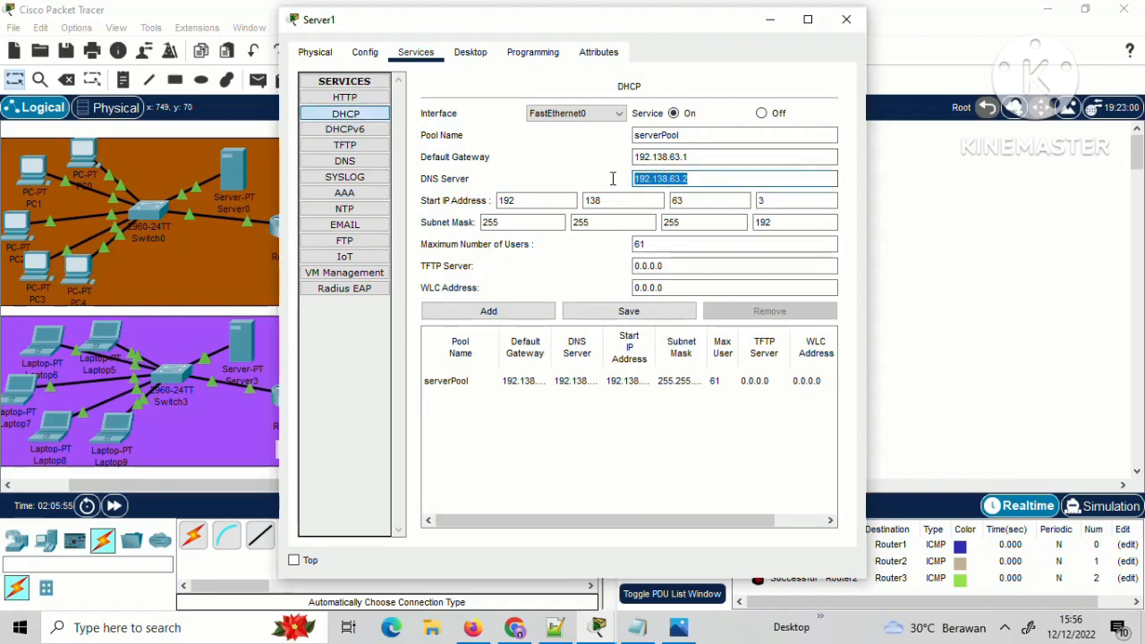
pyautogui.hotkey('ctrl', 'v')
pyautogui.click(651, 312)
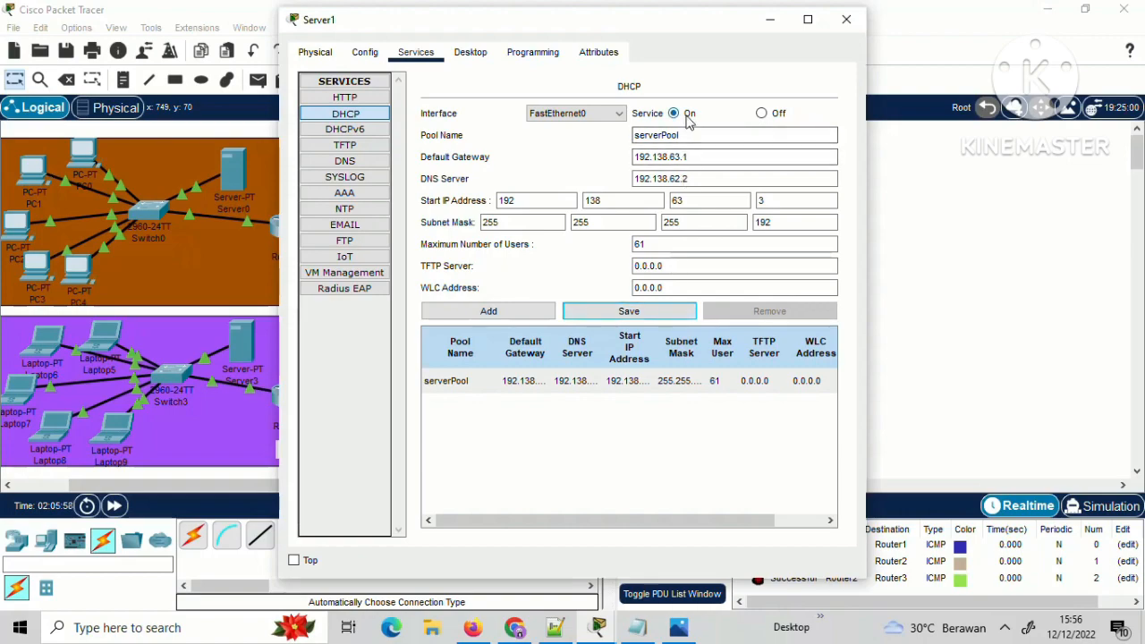
pyautogui.click(846, 18)
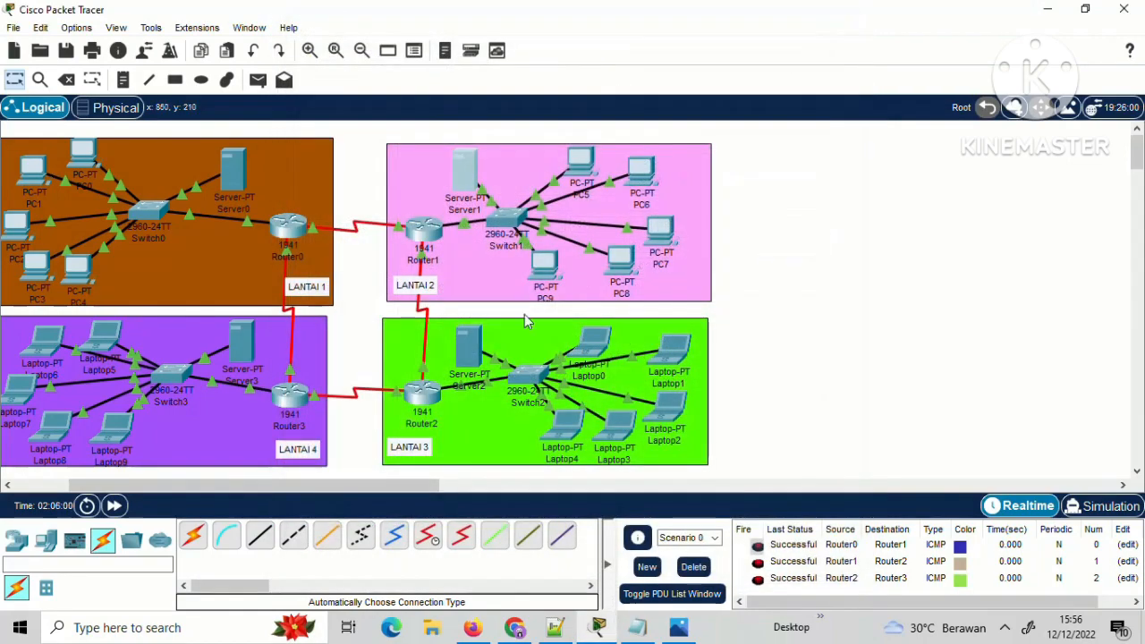
# Set the DNS server of Server2's DHCP pool to 192.138.62.2, save the pool and close the server window.
pyautogui.click(472, 332)
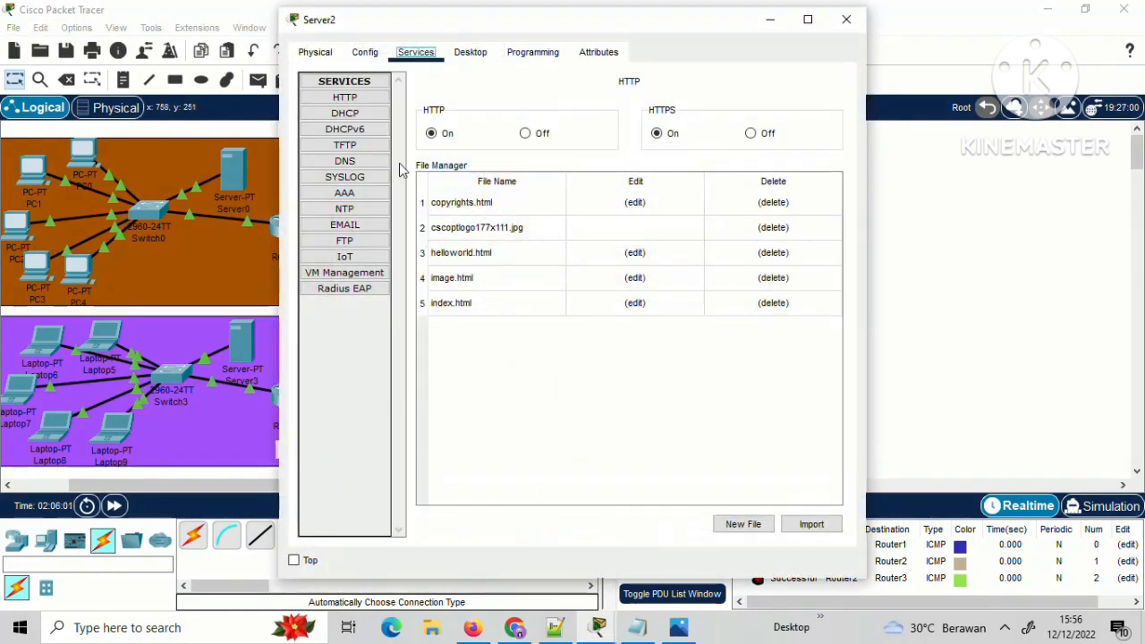
pyautogui.click(361, 113)
pyautogui.click(708, 178)
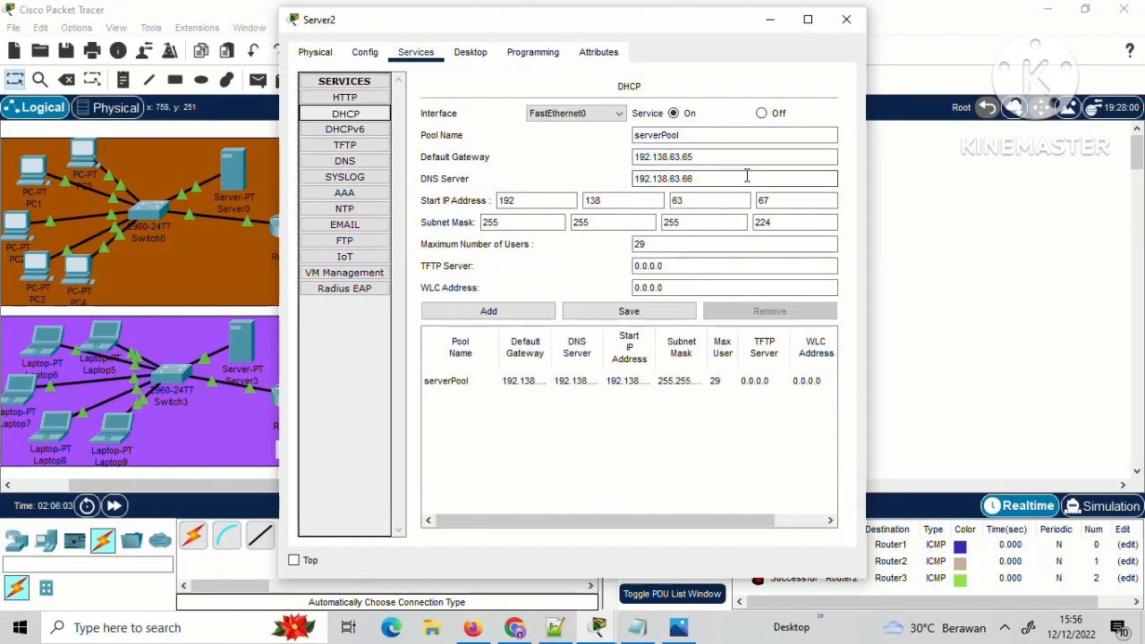
pyautogui.tripleClick(708, 178)
pyautogui.write('192.138.62.2')
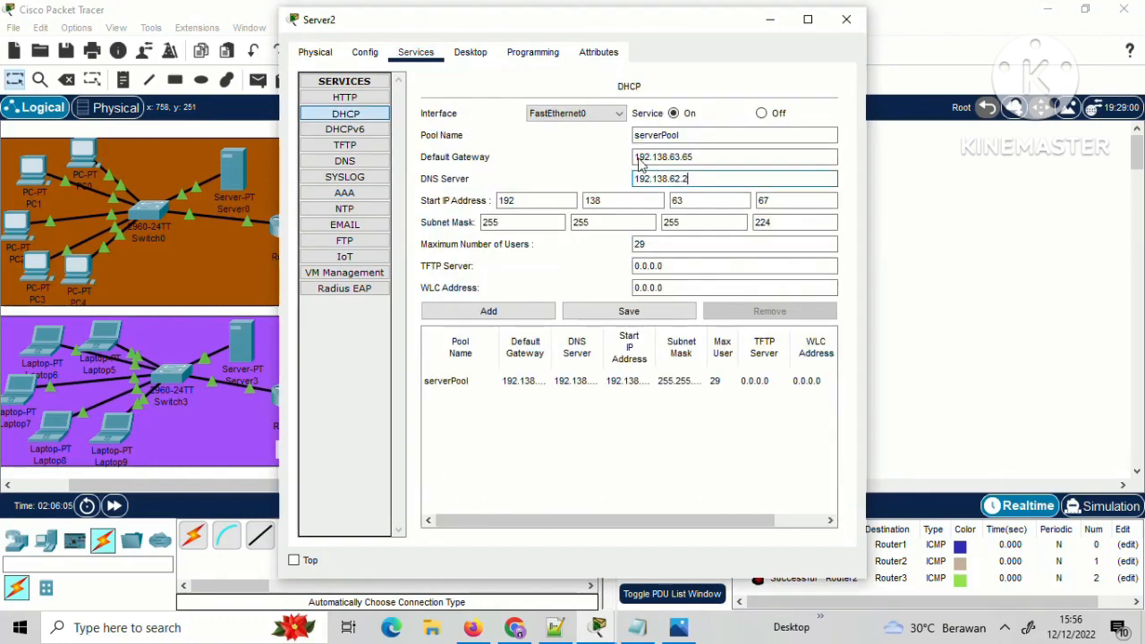
pyautogui.click(631, 309)
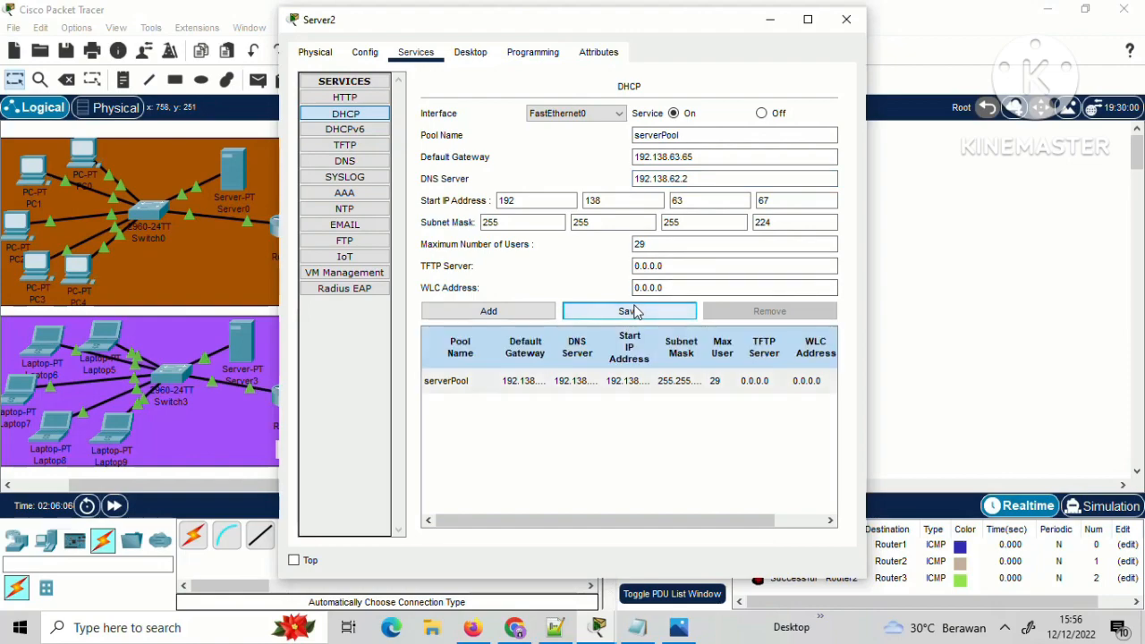
pyautogui.click(846, 19)
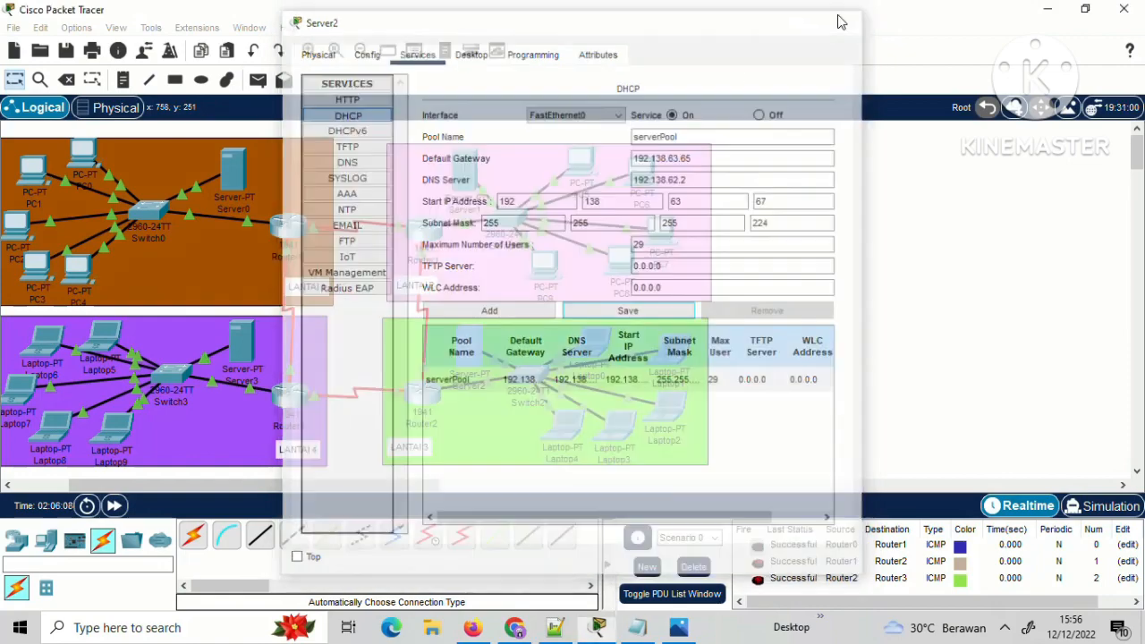
# Set the DNS server of Server3's DHCP pool to 192.138.62.2, save the pool and close the server window.
pyautogui.click(244, 339)
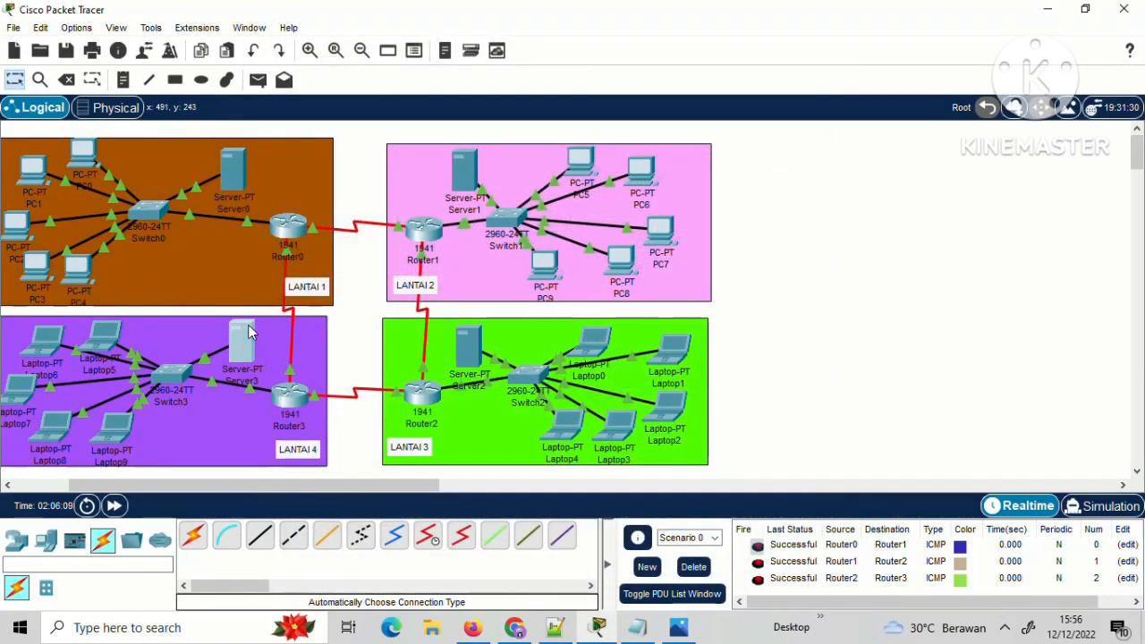
pyautogui.click(345, 113)
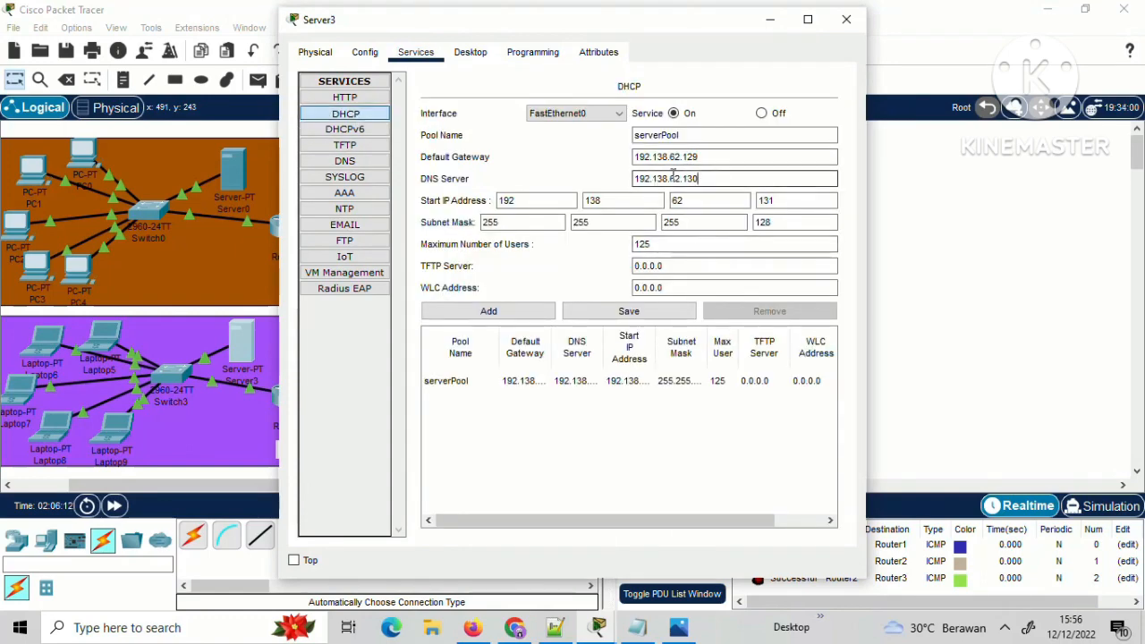
pyautogui.moveTo(716, 178); pyautogui.dragTo(629, 178)
pyautogui.write('192.138.62.2')
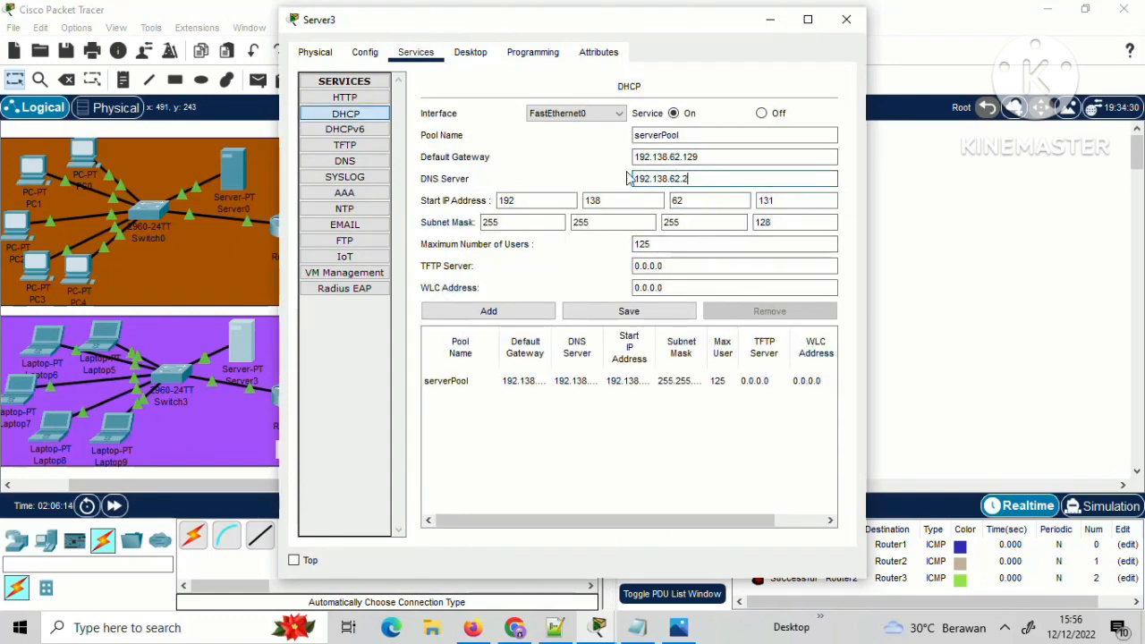
pyautogui.click(648, 311)
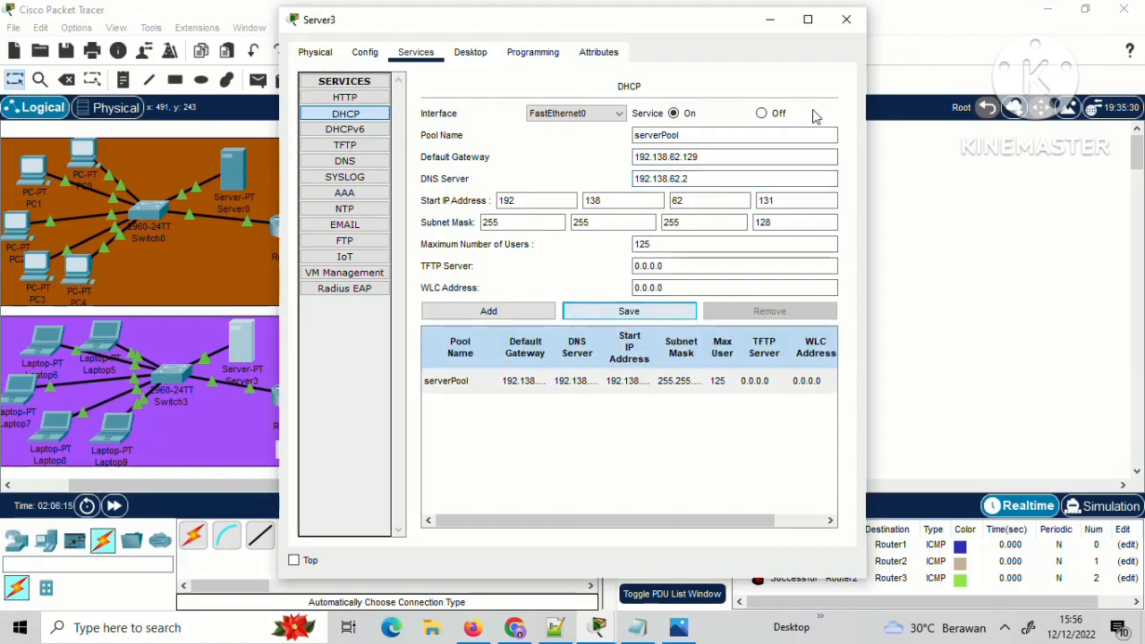
pyautogui.click(846, 20)
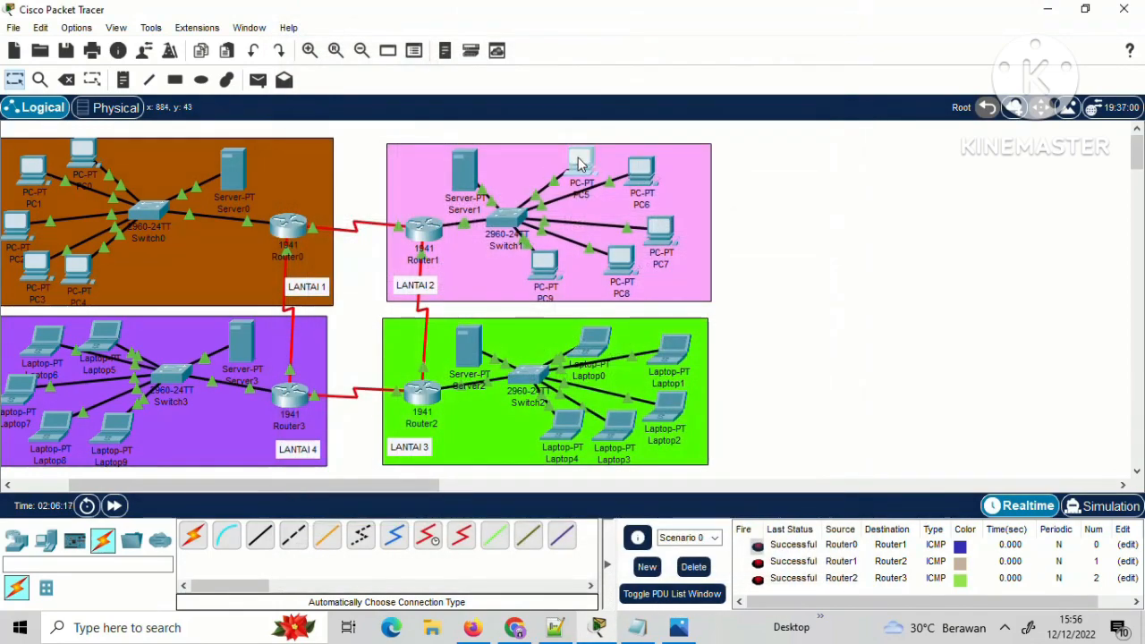
# Renew PC5's DHCP lease by switching its IP configuration to Static and back to DHCP, and close its window.
pyautogui.click(580, 162)
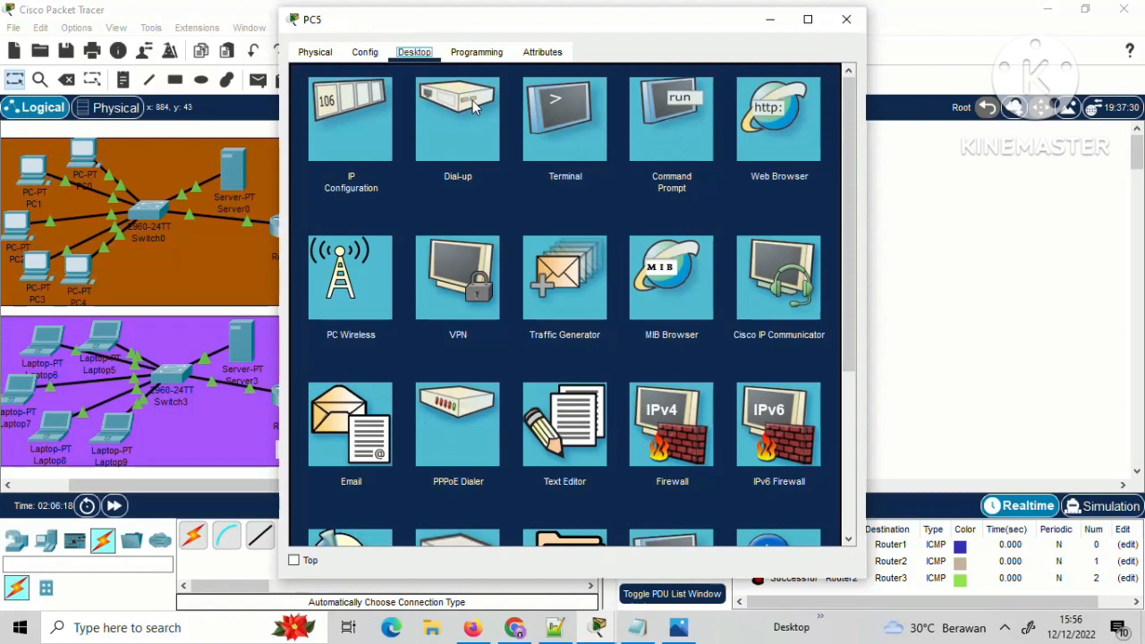
pyautogui.click(351, 119)
pyautogui.click(491, 145)
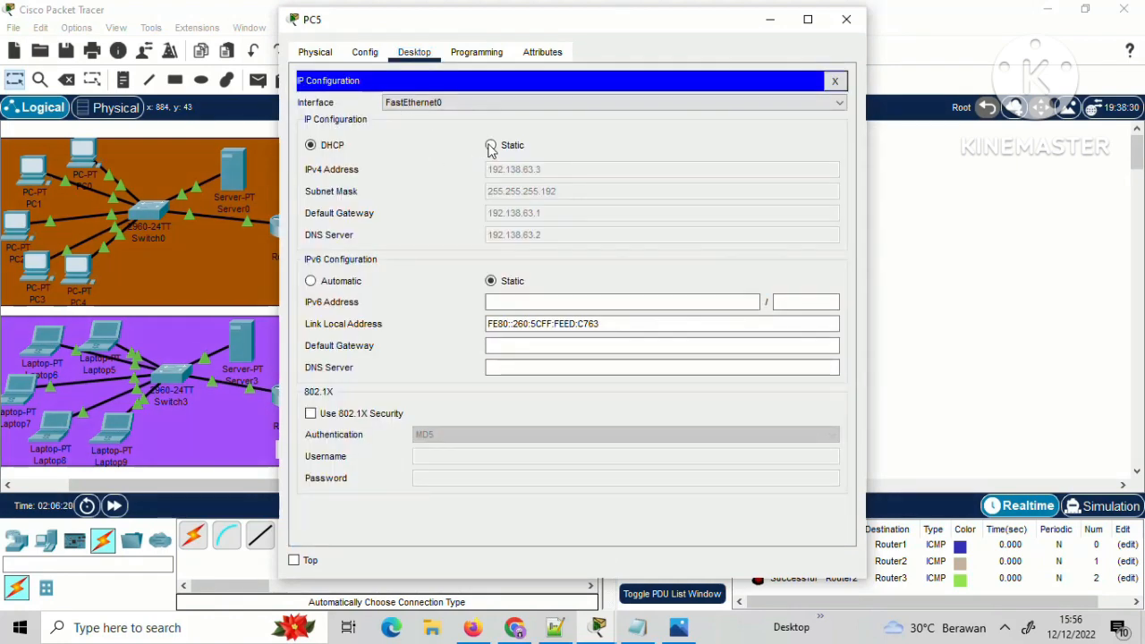
pyautogui.click(333, 145)
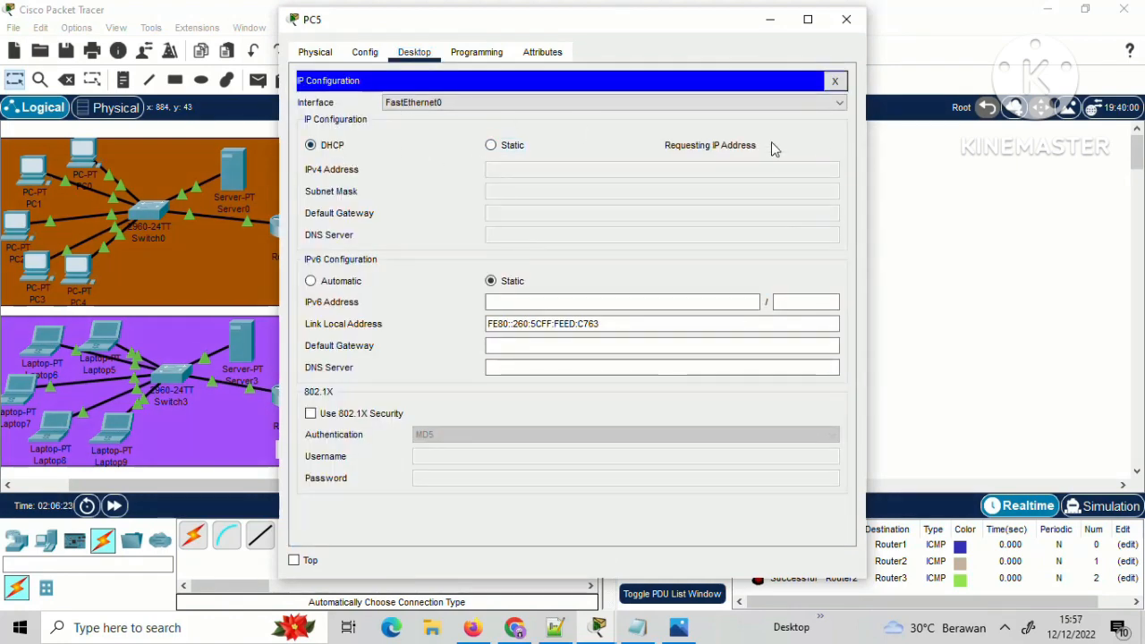
pyautogui.click(847, 19)
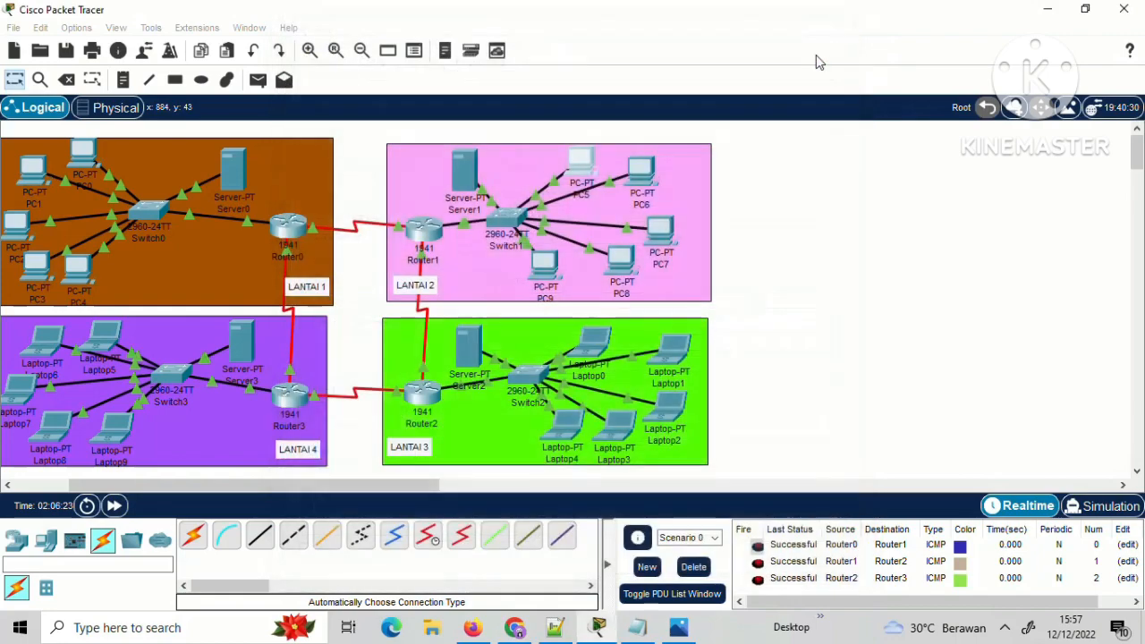
# Renew PC6's DHCP lease by switching its IP configuration to Static and back to DHCP, and close its window.
pyautogui.click(641, 172)
pyautogui.click(328, 144)
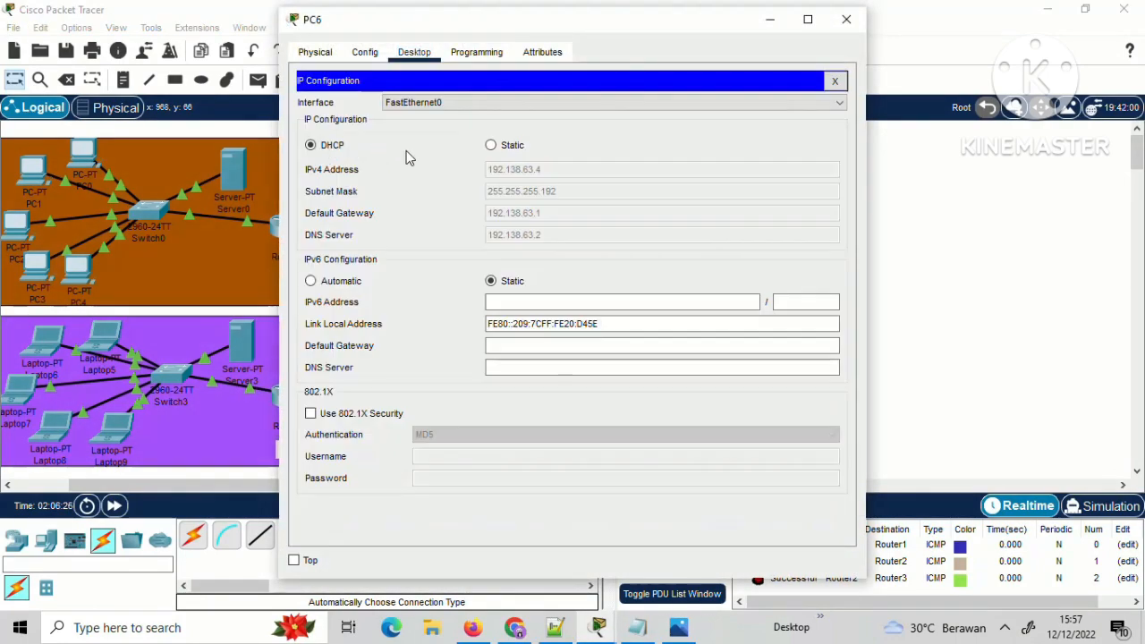
pyautogui.click(491, 147)
pyautogui.click(338, 148)
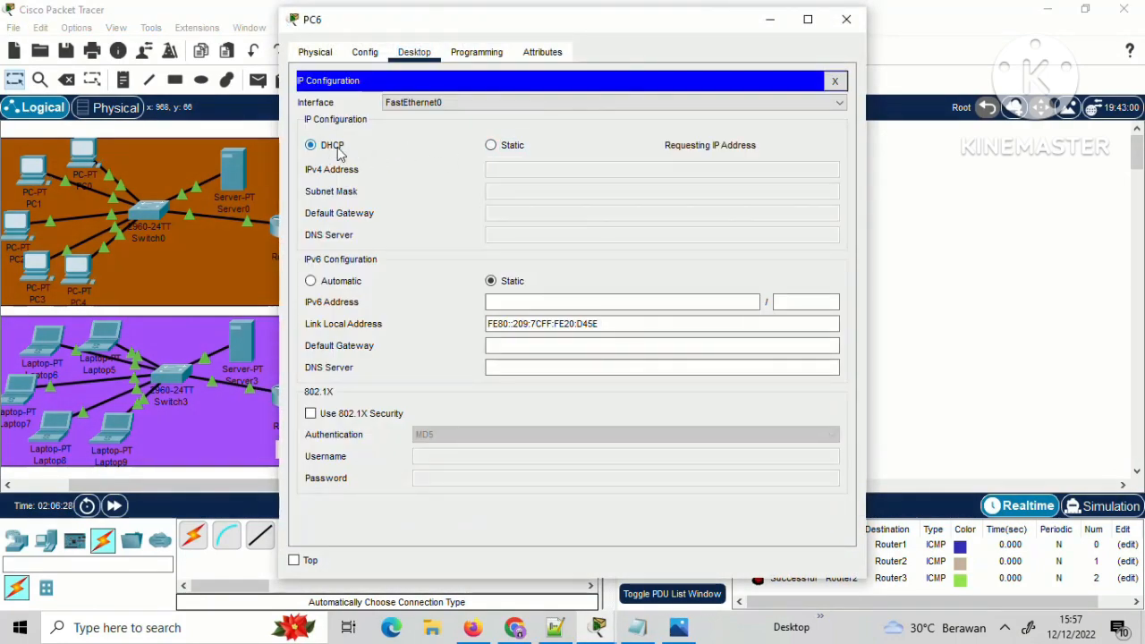
pyautogui.click(848, 19)
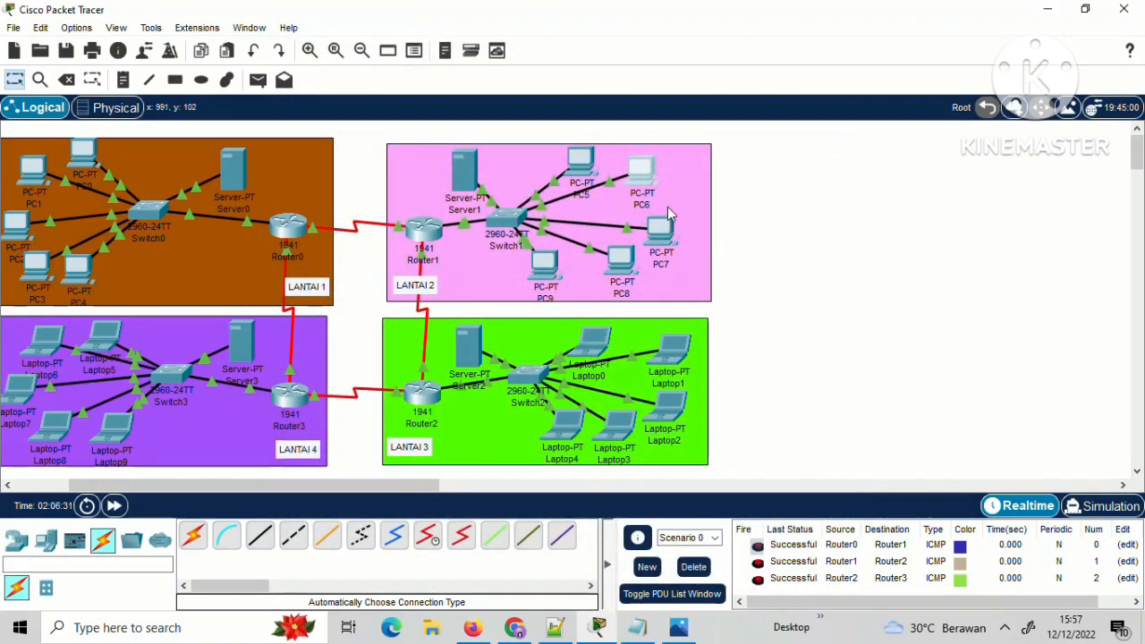
# Renew PC7's DHCP lease by switching its IP configuration to Static and back to DHCP, and close its window.
pyautogui.click(656, 235)
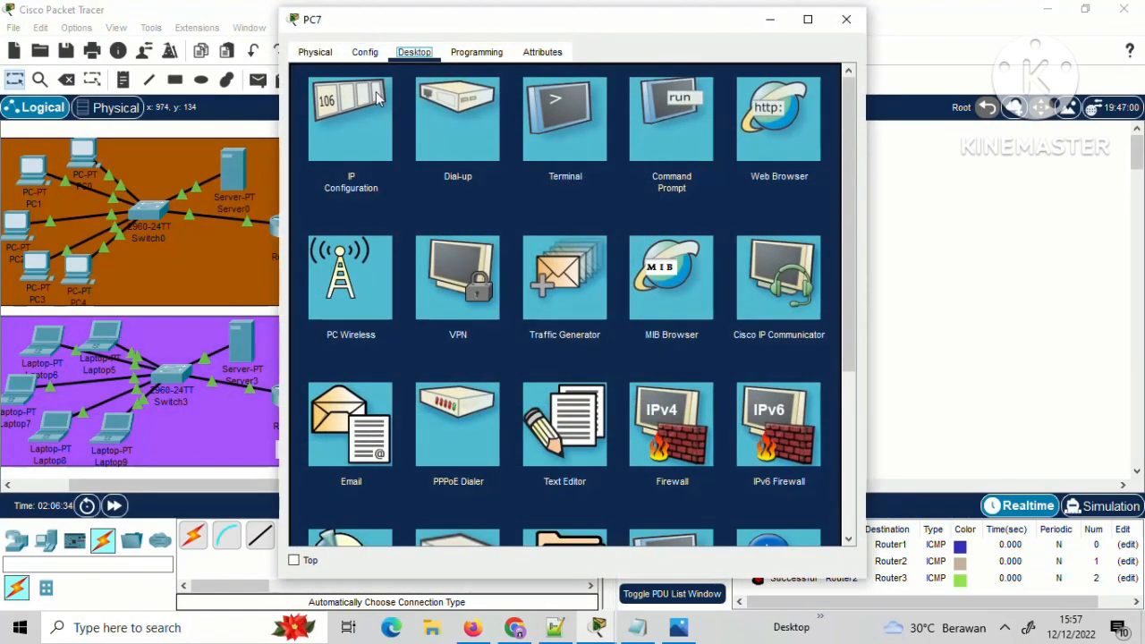
pyautogui.click(381, 96)
pyautogui.click(492, 146)
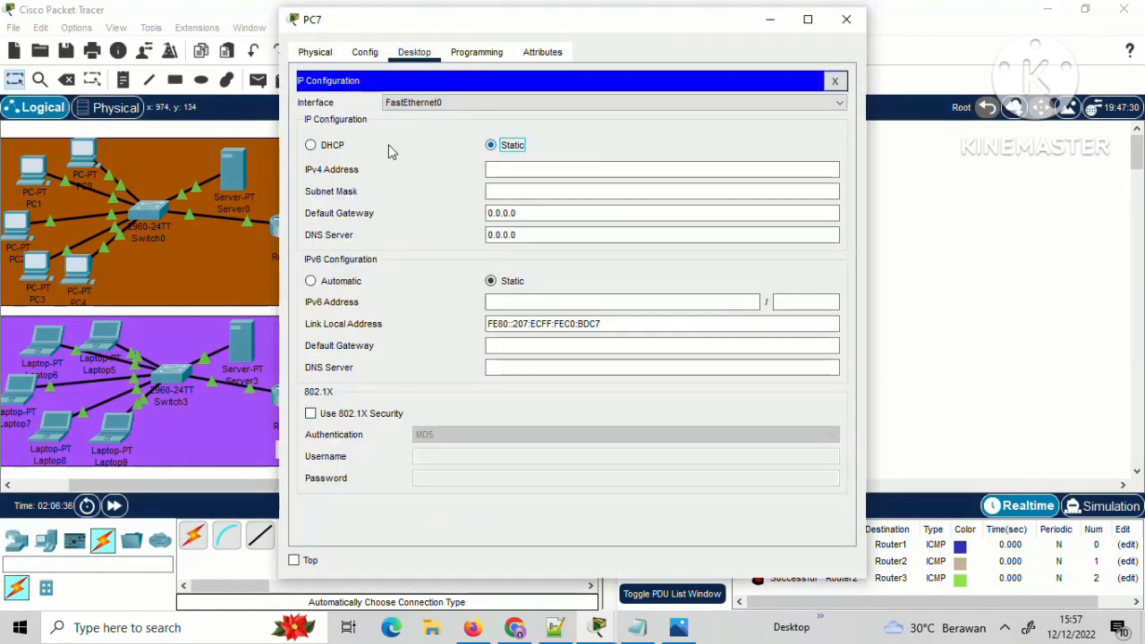
pyautogui.click(317, 147)
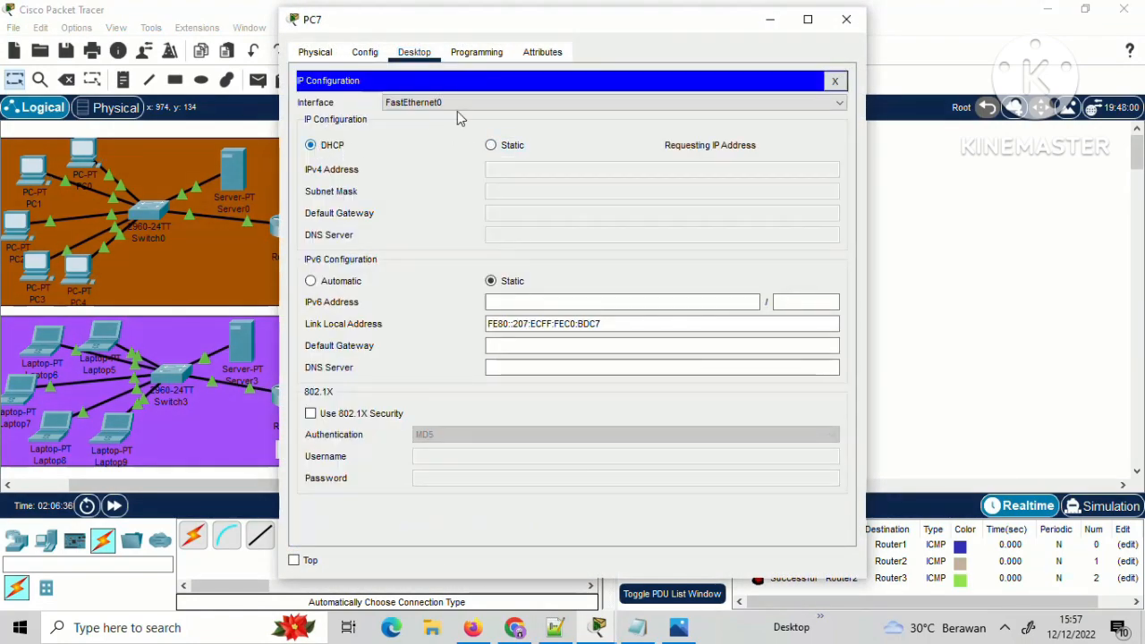
pyautogui.click(850, 16)
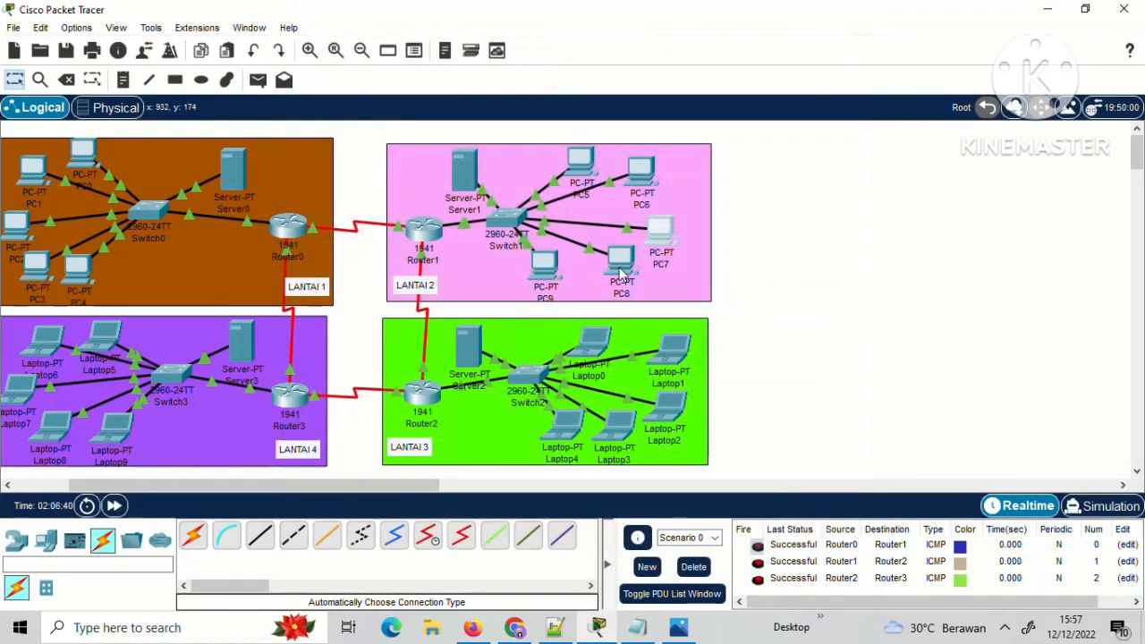
# Renew PC8's DHCP lease by switching its IP configuration to Static and back to DHCP, and close its window.
pyautogui.click(620, 268)
pyautogui.click(342, 105)
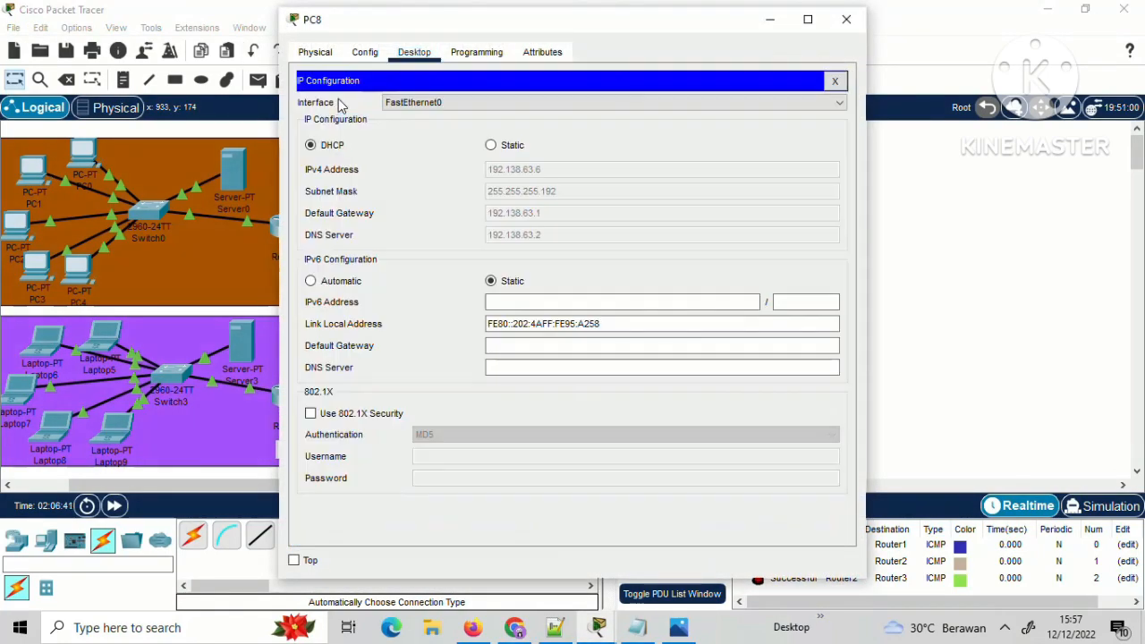
pyautogui.click(491, 146)
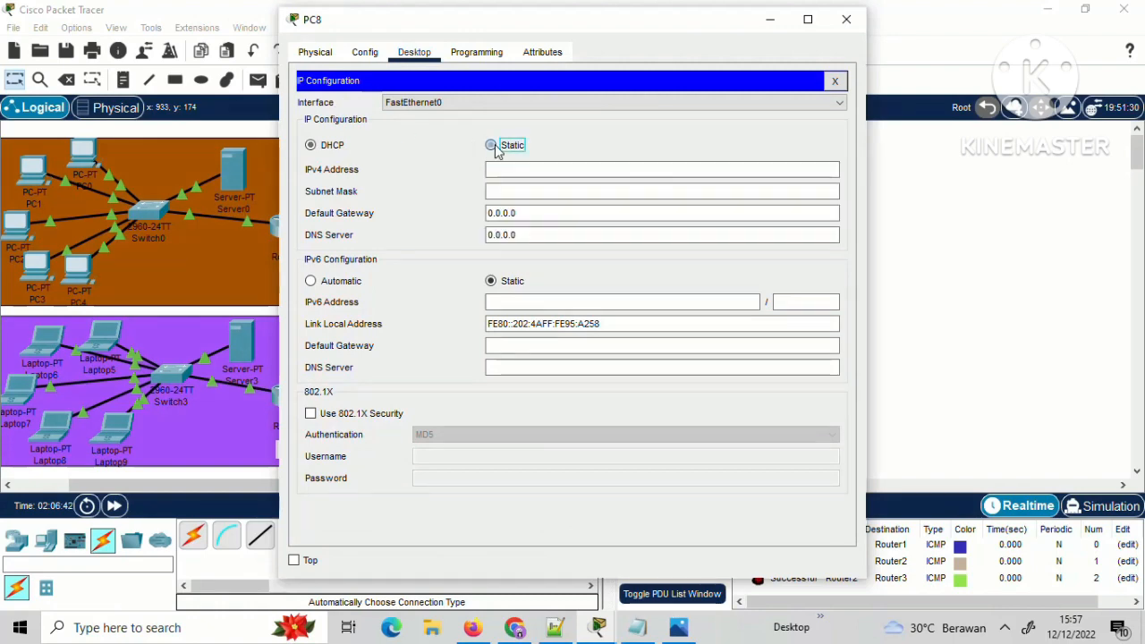
pyautogui.click(314, 147)
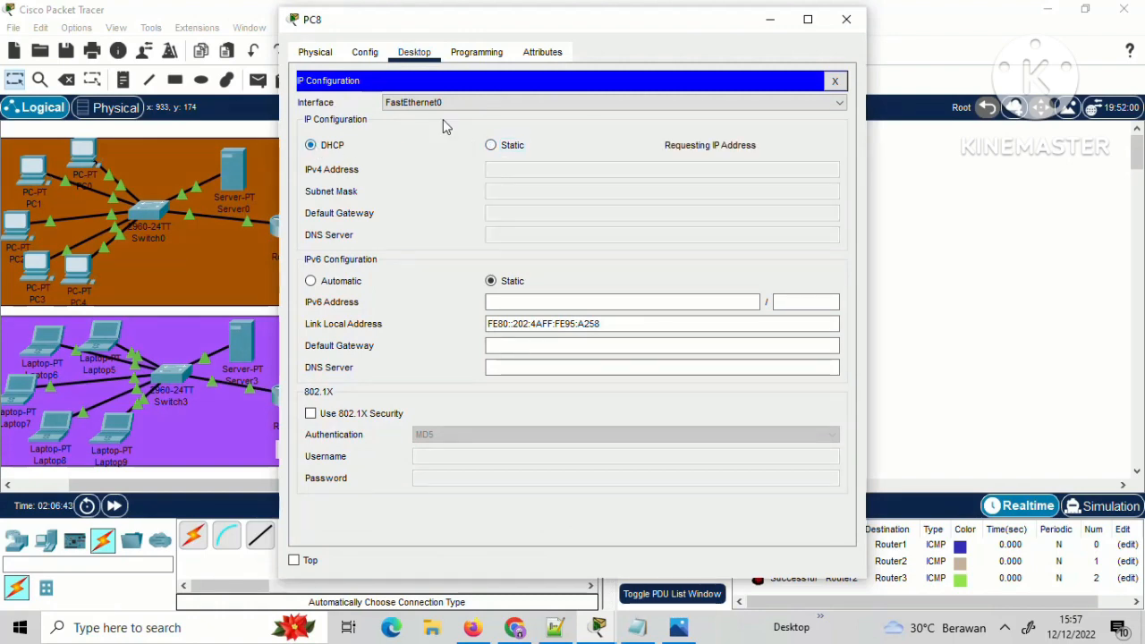
pyautogui.click(846, 19)
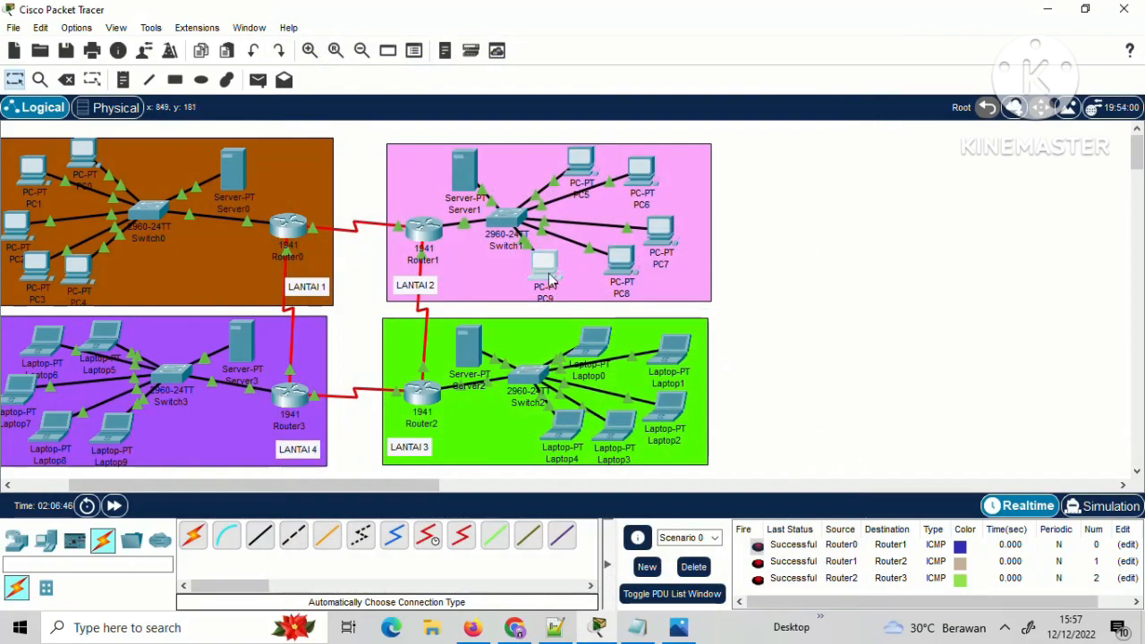
# Renew PC9's DHCP lease by switching its IP configuration to Static and back to DHCP, and close its window.
pyautogui.click(543, 264)
pyautogui.click(374, 151)
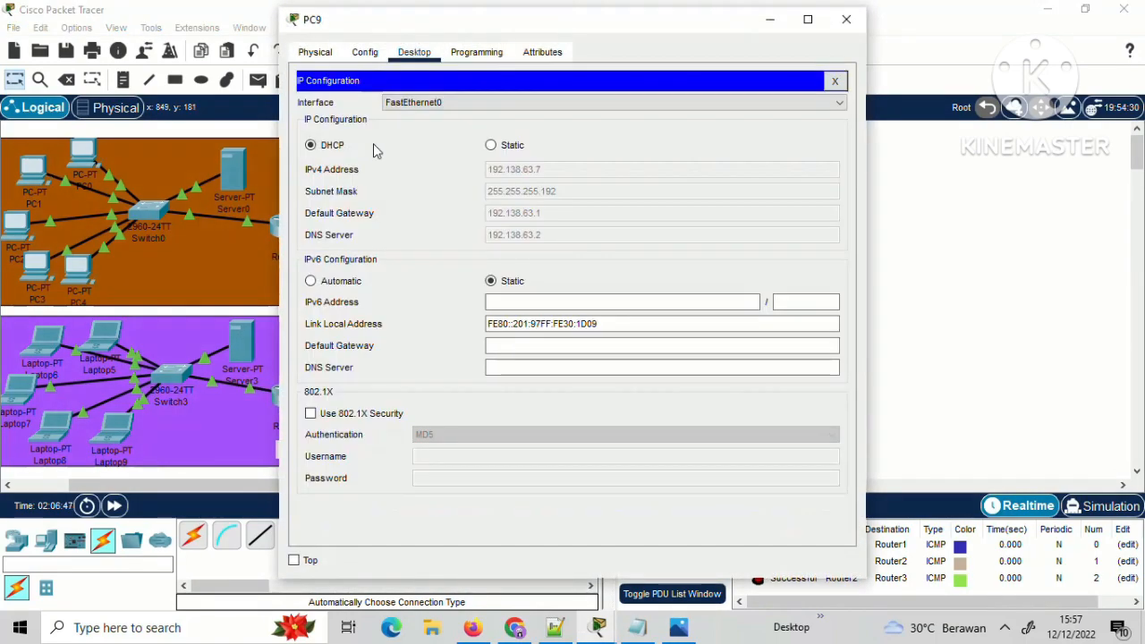
pyautogui.click(506, 146)
pyautogui.click(313, 146)
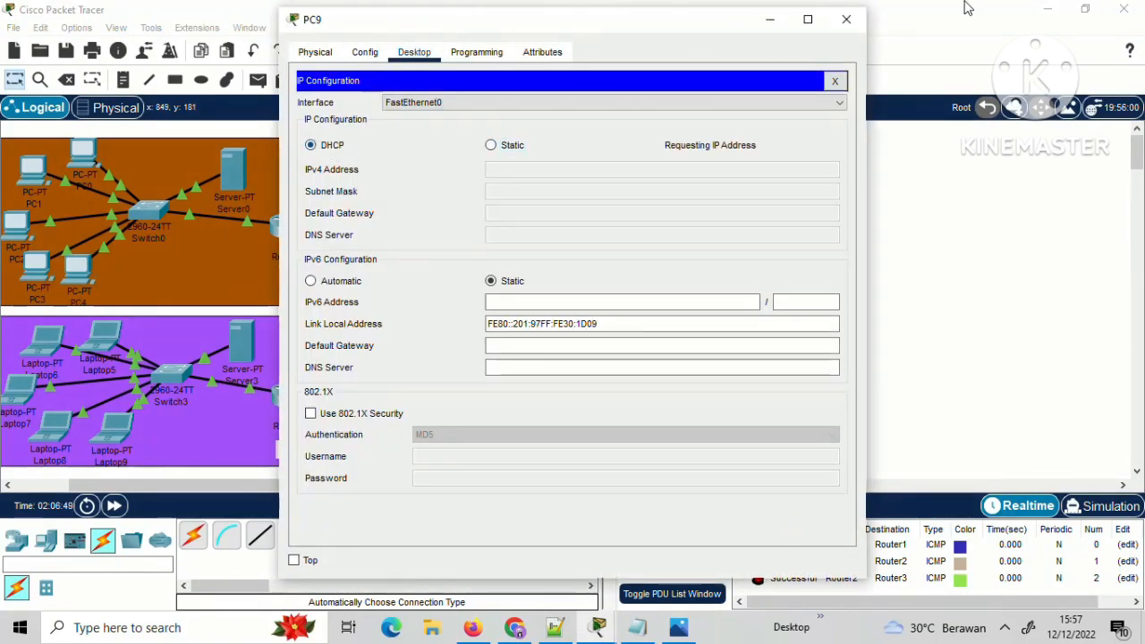
pyautogui.click(855, 18)
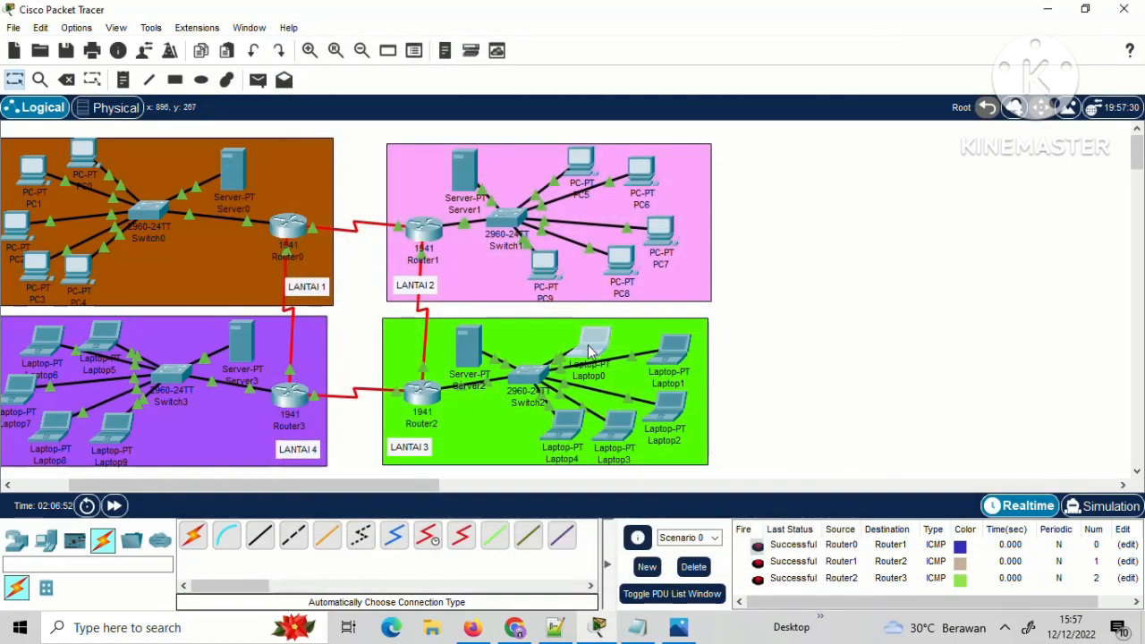
# Renew Laptop0's DHCP lease by switching its IP configuration to Static and back to DHCP, and close its window.
pyautogui.click(589, 352)
pyautogui.click(365, 110)
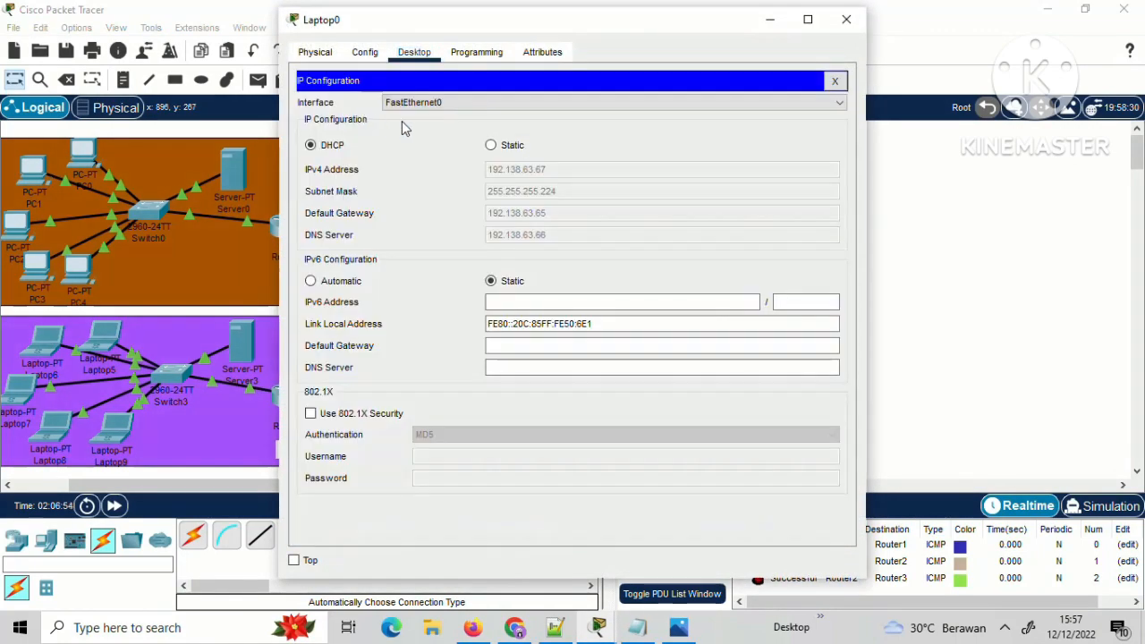
pyautogui.click(497, 144)
pyautogui.click(333, 147)
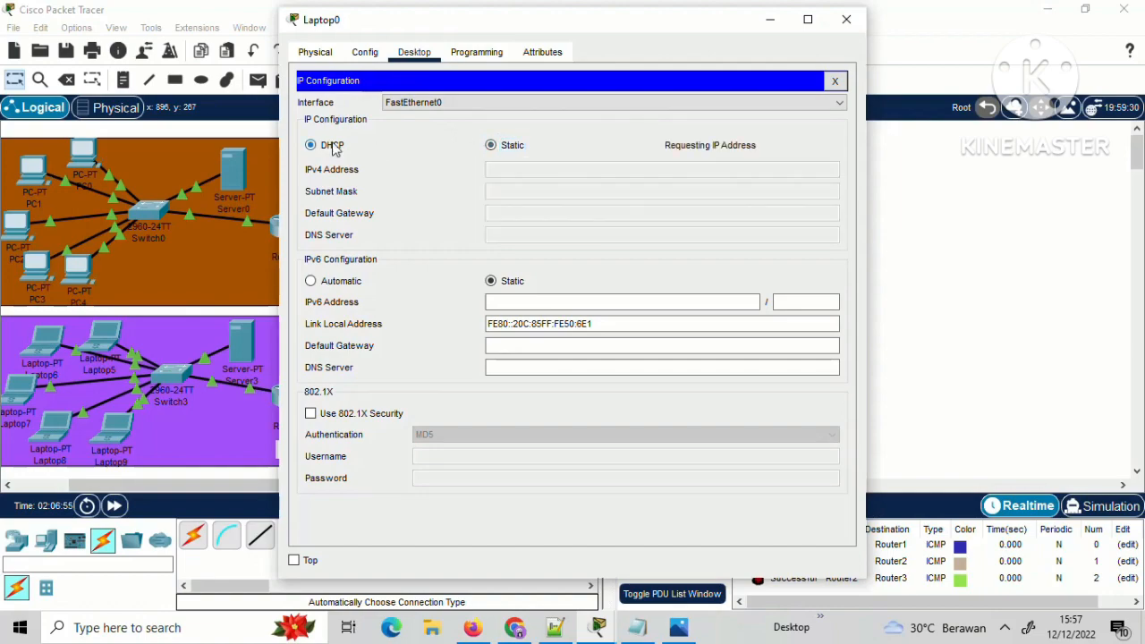
pyautogui.click(846, 19)
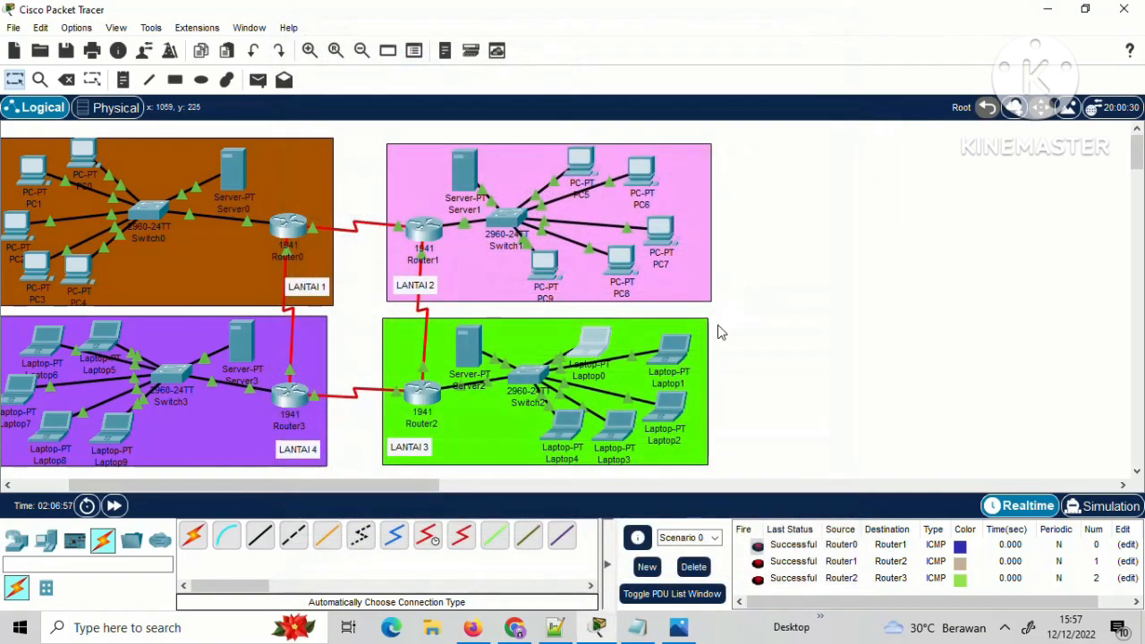
# Renew Laptop1's DHCP lease by switching its IP configuration to Static and back to DHCP, and close its window.
pyautogui.click(675, 339)
pyautogui.click(369, 129)
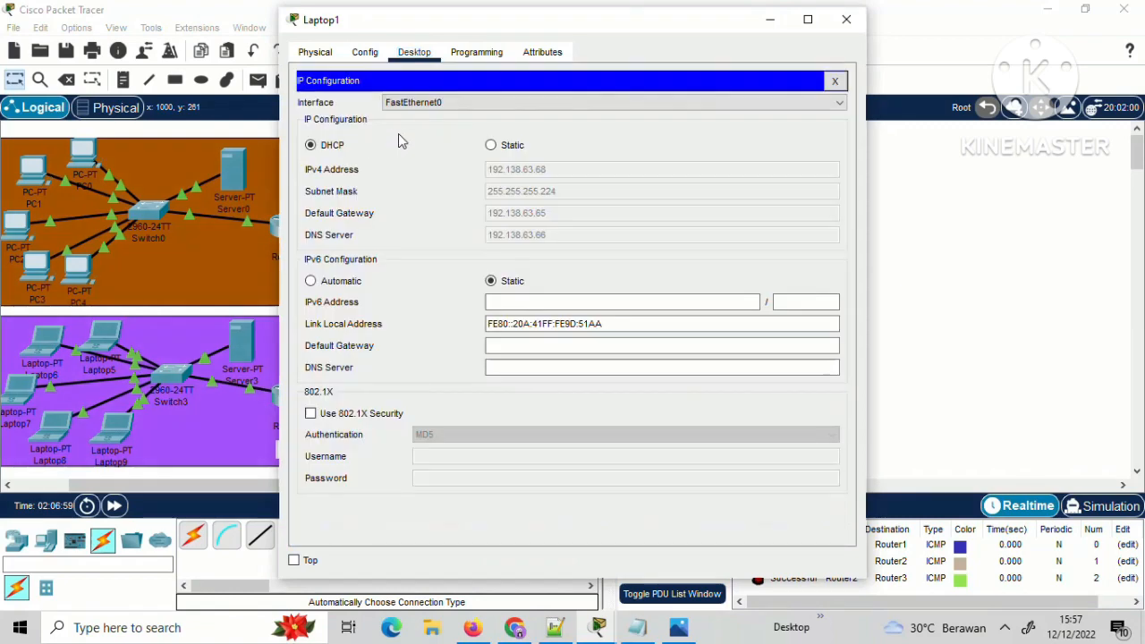
pyautogui.click(493, 146)
pyautogui.click(313, 146)
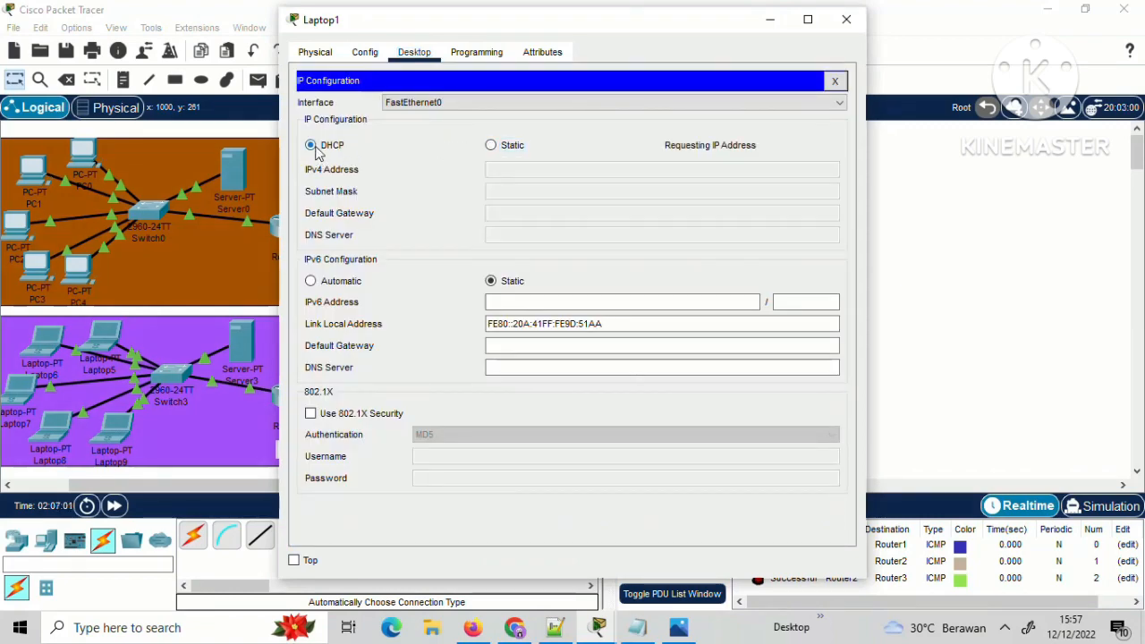
pyautogui.click(847, 18)
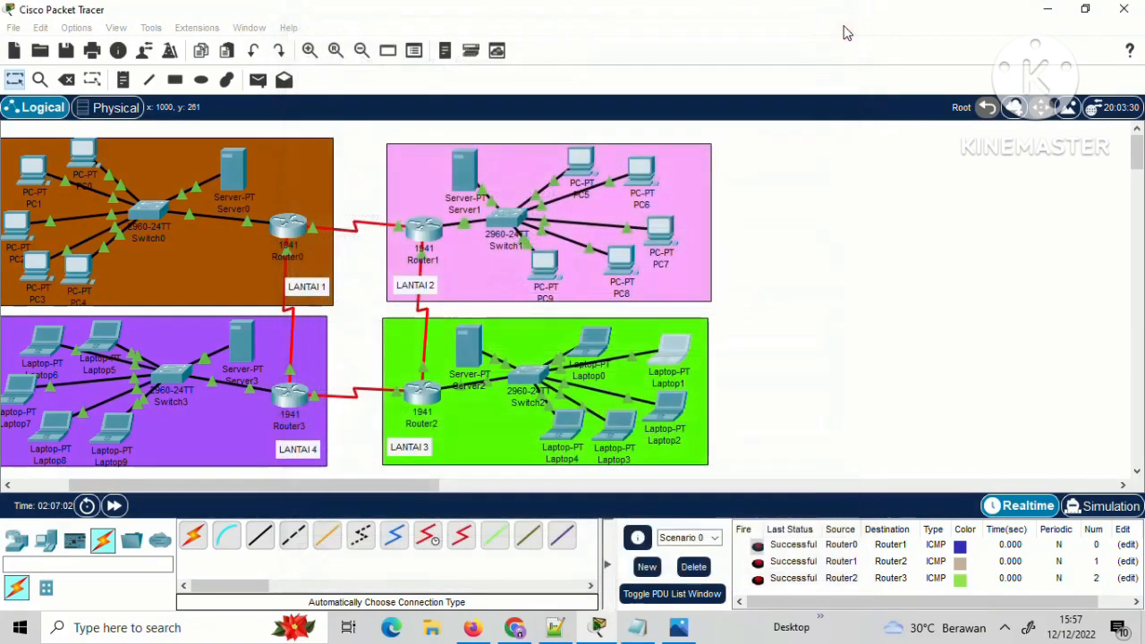
# Renew Laptop2's DHCP lease by switching its IP configuration to Static and back to DHCP, and close its window.
pyautogui.click(665, 410)
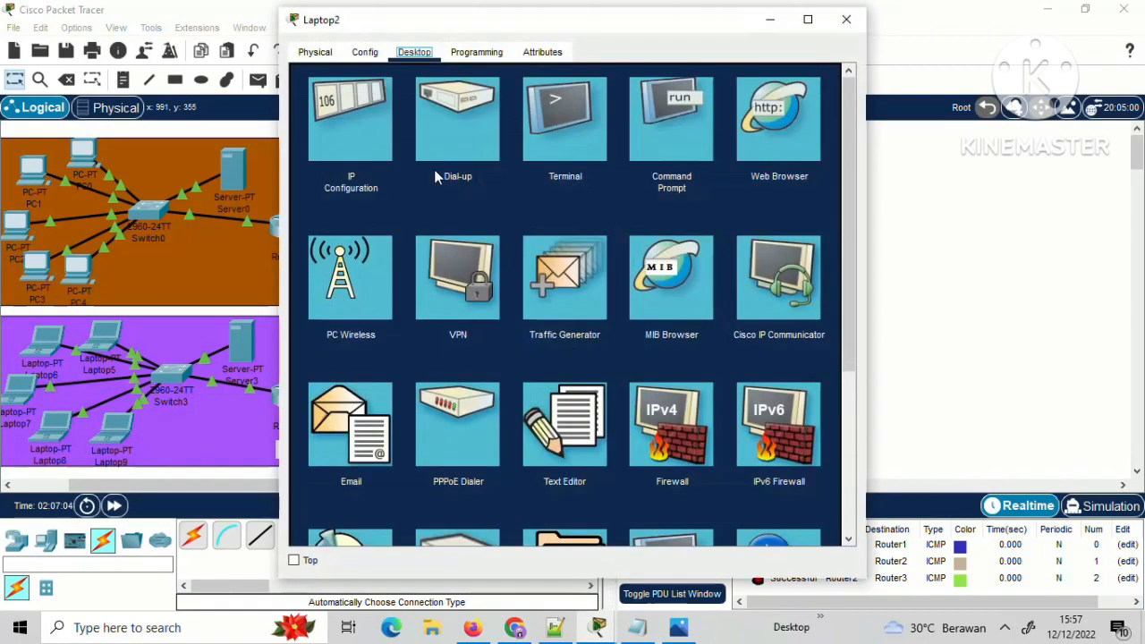
pyautogui.click(377, 116)
pyautogui.click(494, 148)
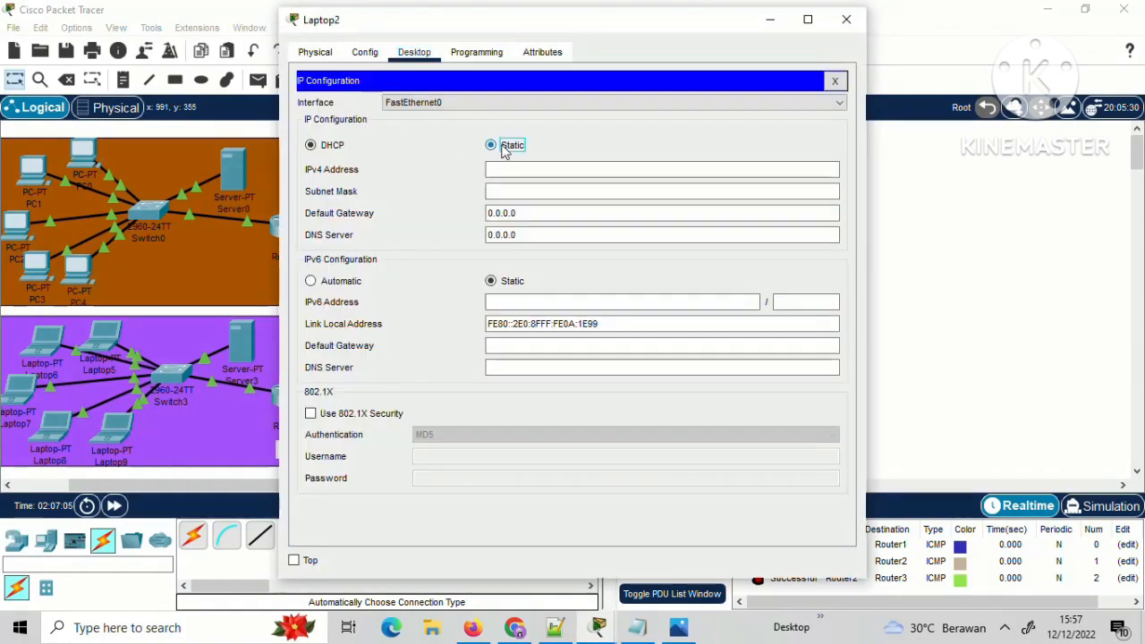
pyautogui.click(342, 148)
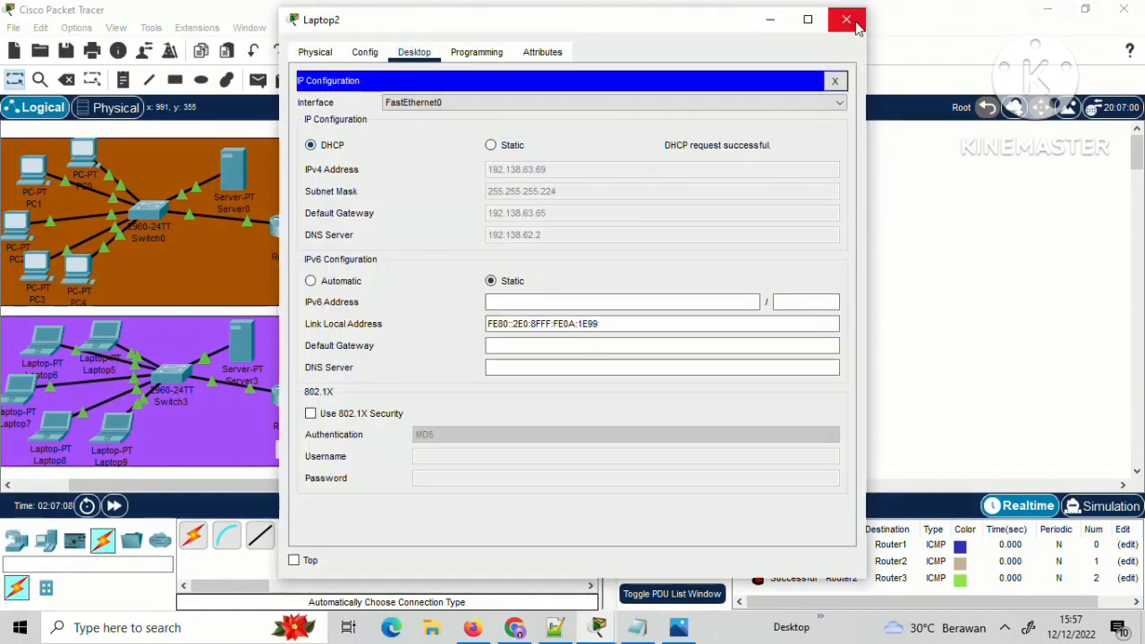
pyautogui.click(852, 21)
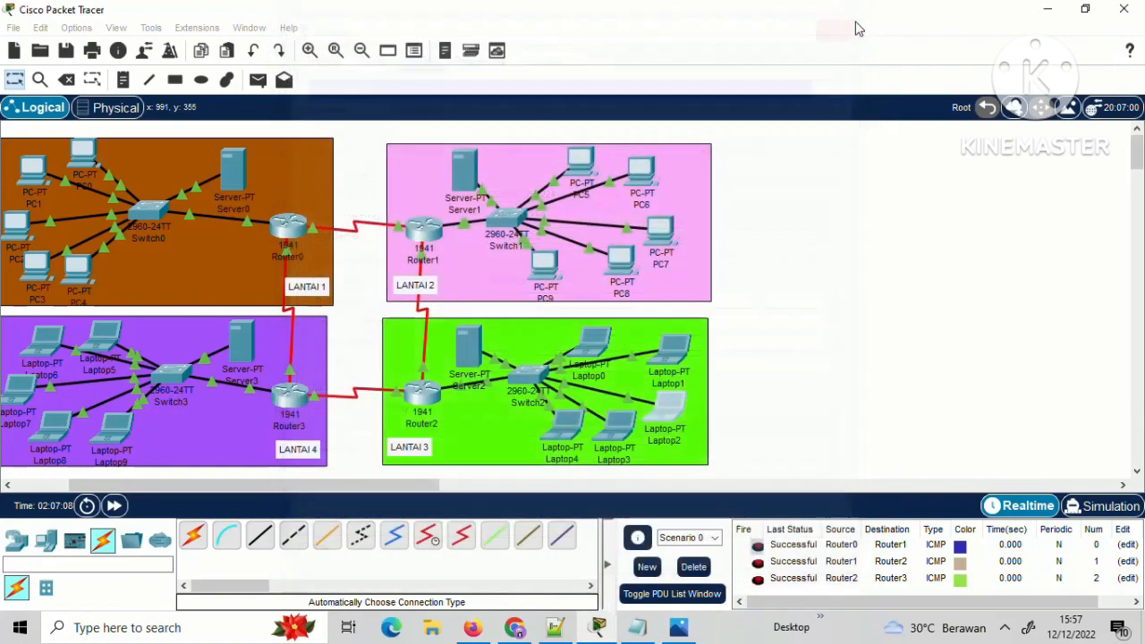
# Renew Laptop3's DHCP lease by switching its IP configuration to Static and back to DHCP.
pyautogui.click(615, 429)
pyautogui.click(373, 115)
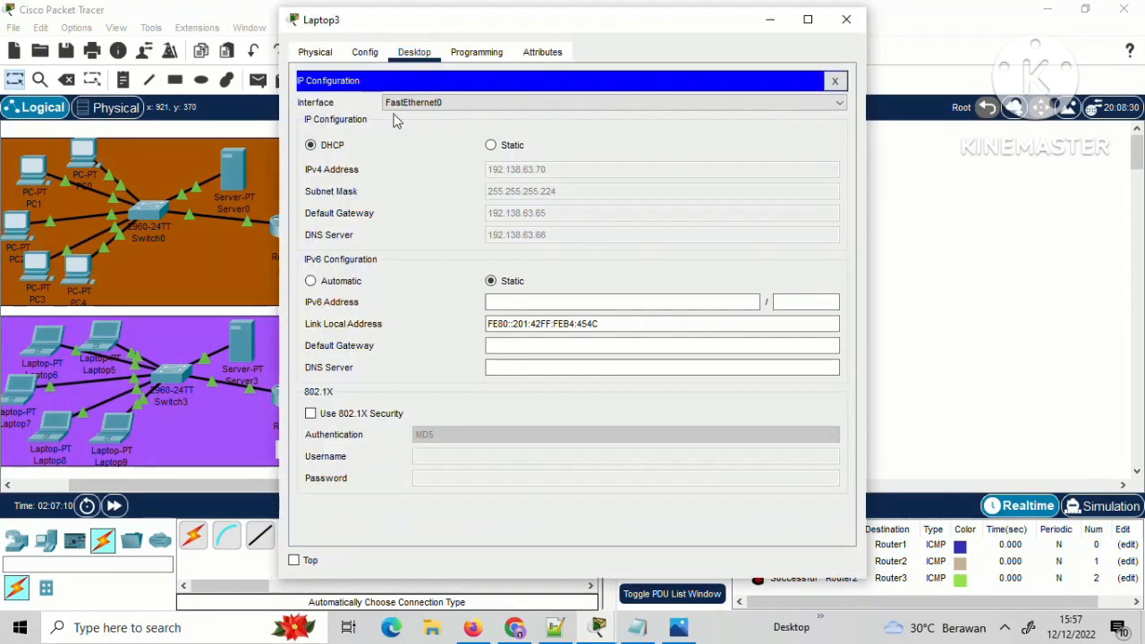
pyautogui.click(495, 145)
pyautogui.click(333, 144)
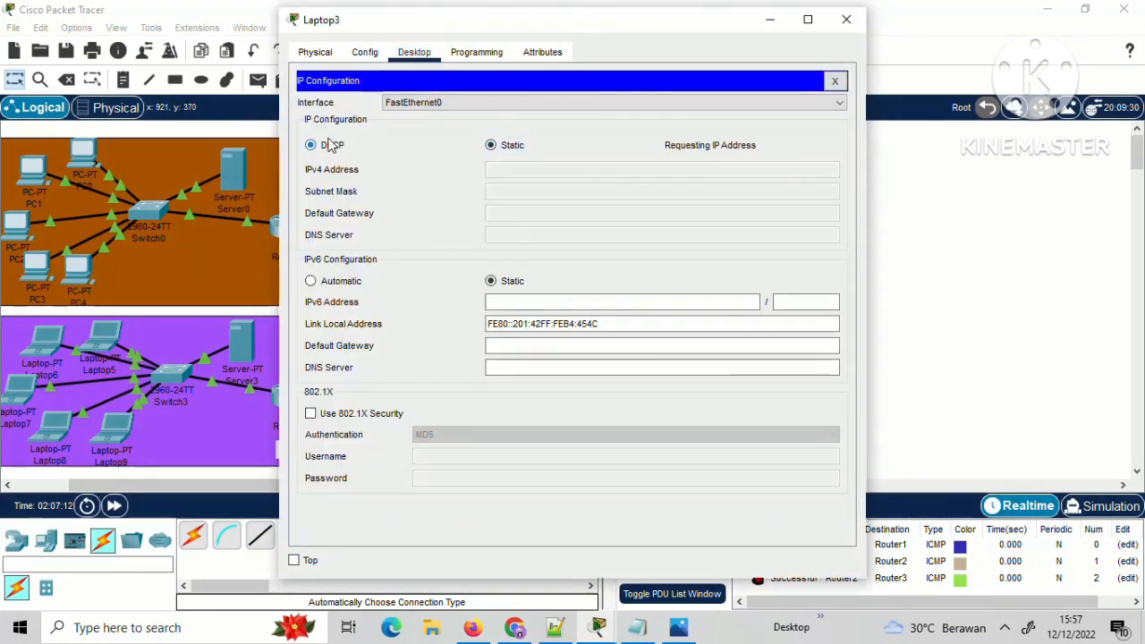
# Close Laptop3's window, then renew Laptop4's DHCP lease by switching its IP configuration to Static and back to DHCP, and close it.
pyautogui.click(846, 22)
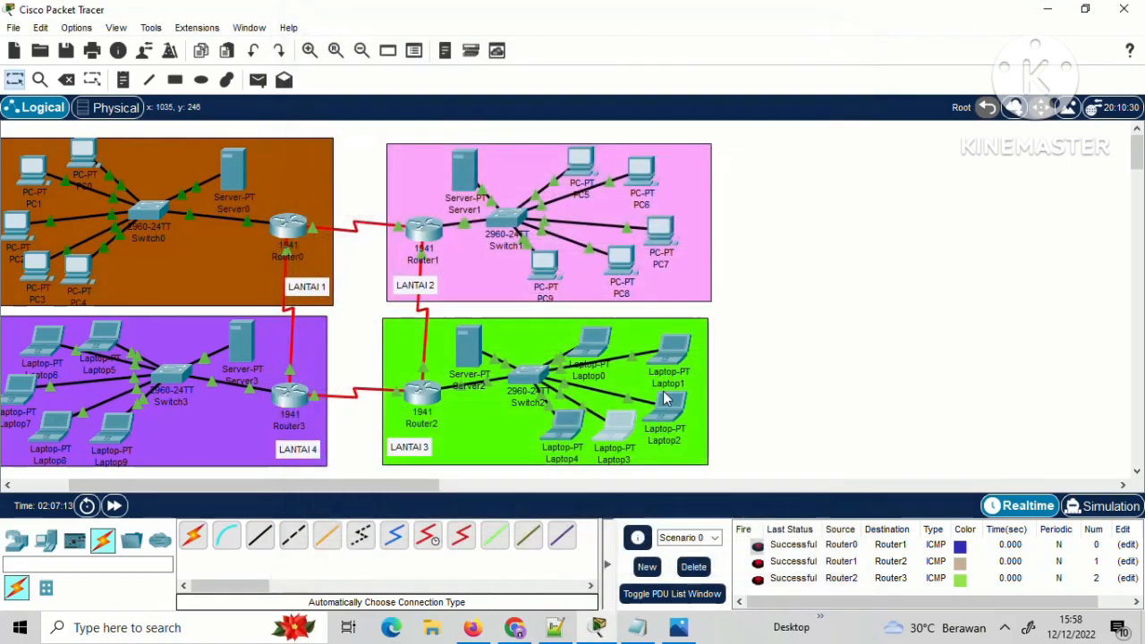
pyautogui.click(568, 428)
pyautogui.click(366, 123)
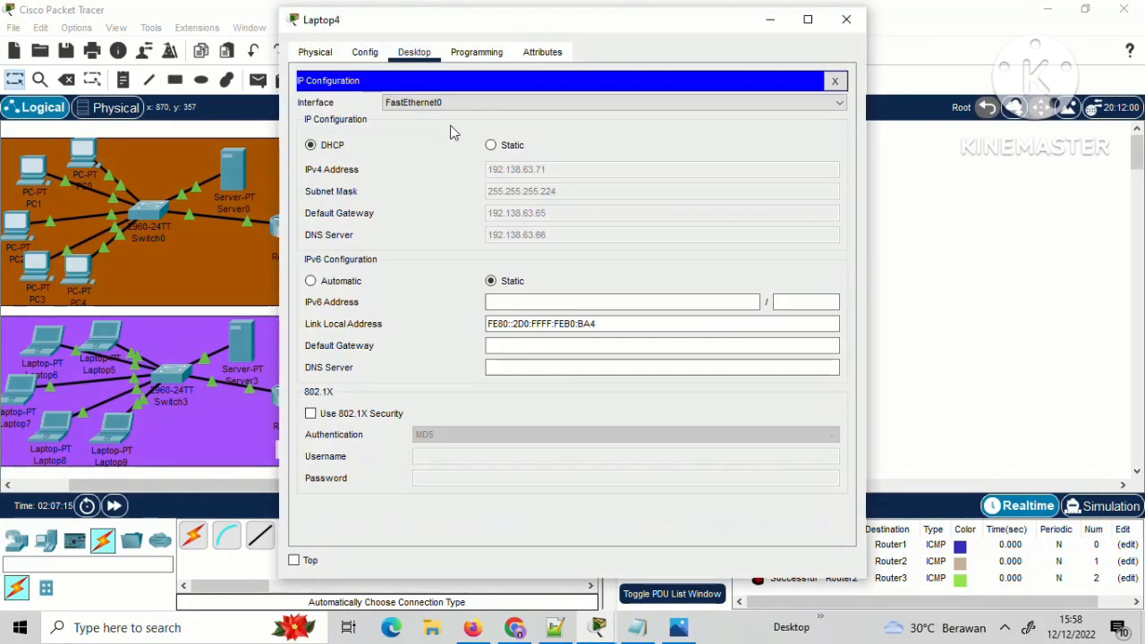
pyautogui.click(491, 146)
pyautogui.click(340, 154)
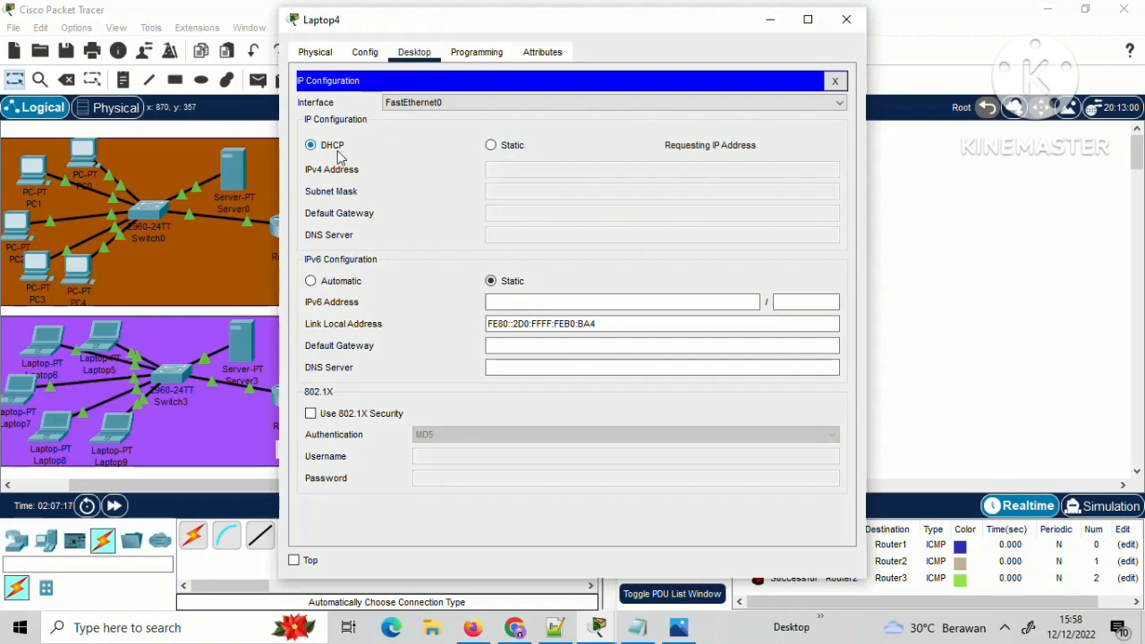
pyautogui.click(846, 20)
# Renew Laptop9's DHCP lease by switching its IP configuration to Static and back to DHCP, and close its window.
pyautogui.click(124, 433)
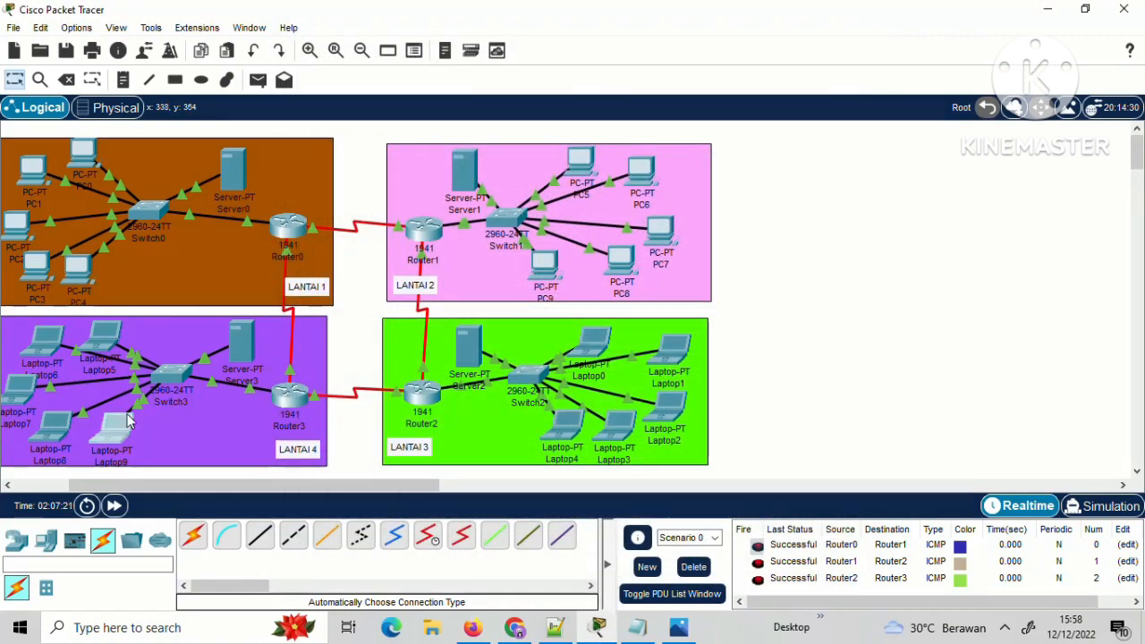
pyautogui.click(370, 127)
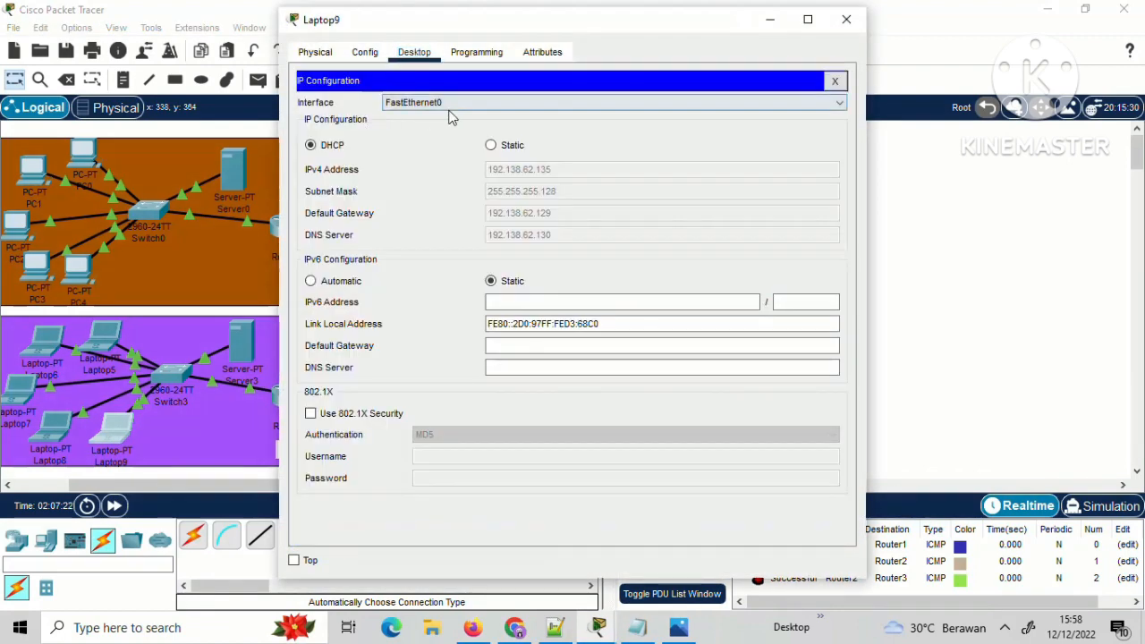
pyautogui.click(507, 144)
pyautogui.click(491, 144)
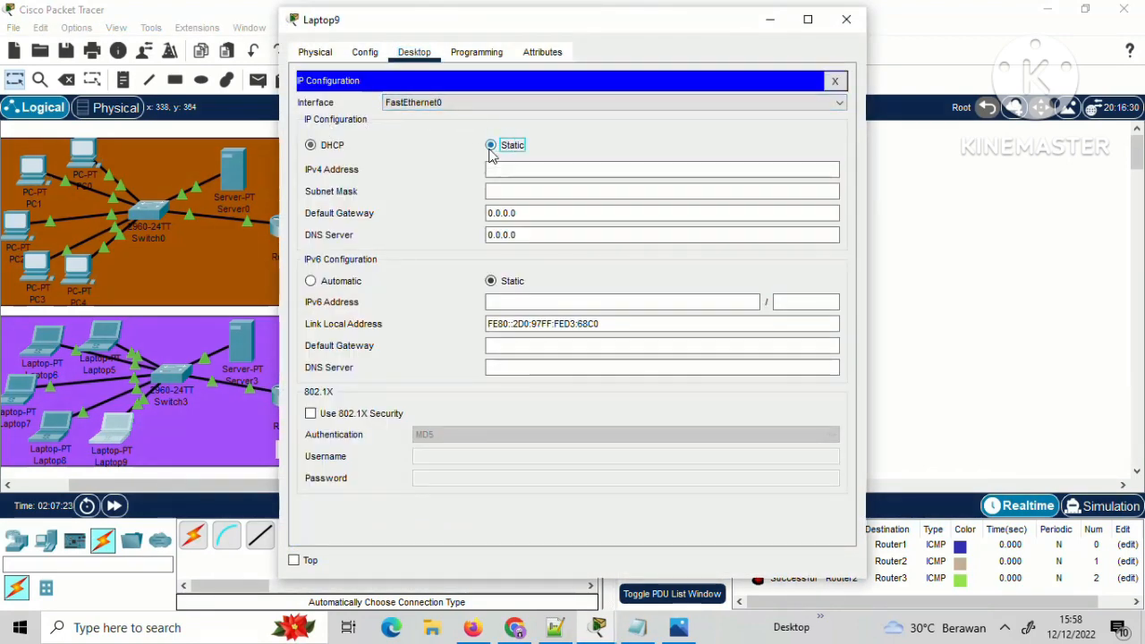
pyautogui.click(320, 145)
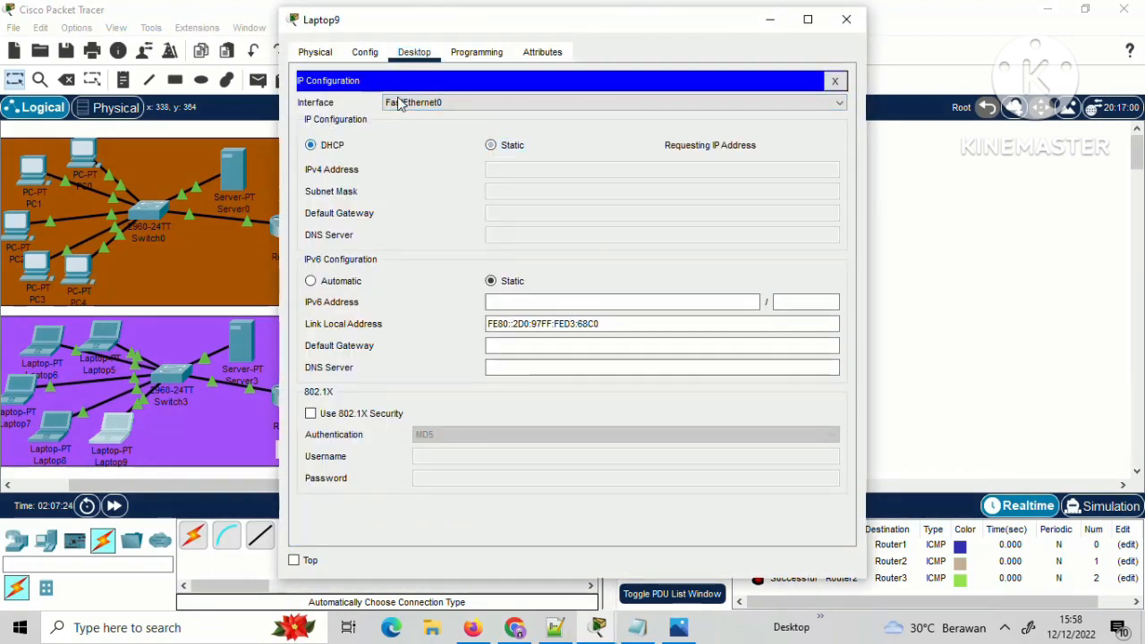
pyautogui.click(846, 19)
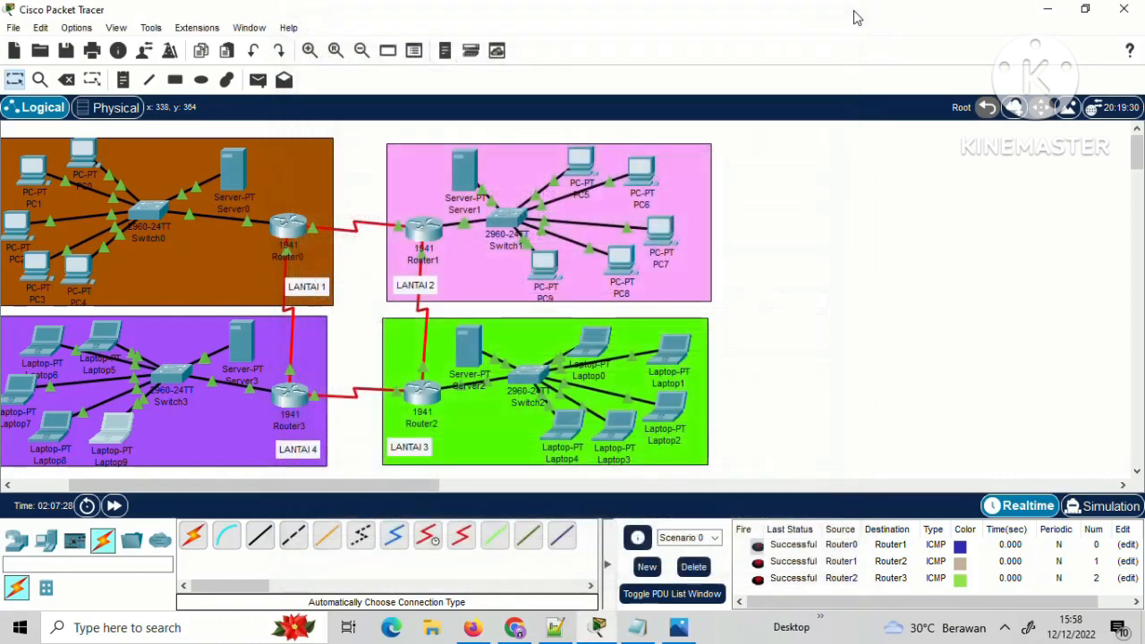
# Renew Laptop8's DHCP lease by switching its IP configuration to Static and back to DHCP, and close its window.
pyautogui.click(51, 430)
pyautogui.click(350, 115)
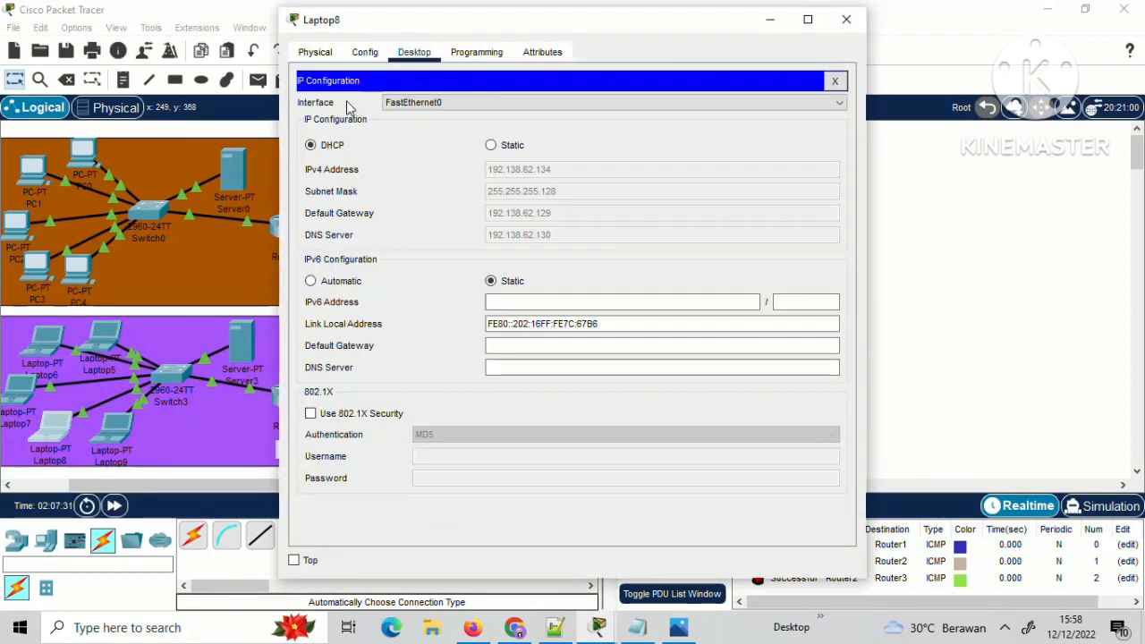
pyautogui.click(492, 146)
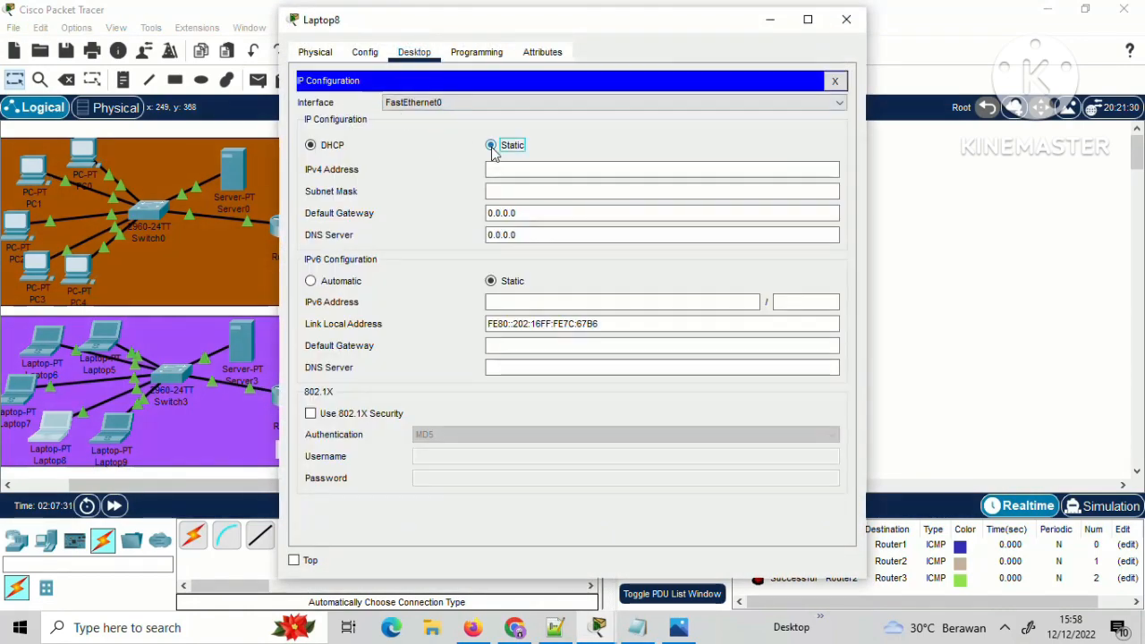
pyautogui.click(311, 146)
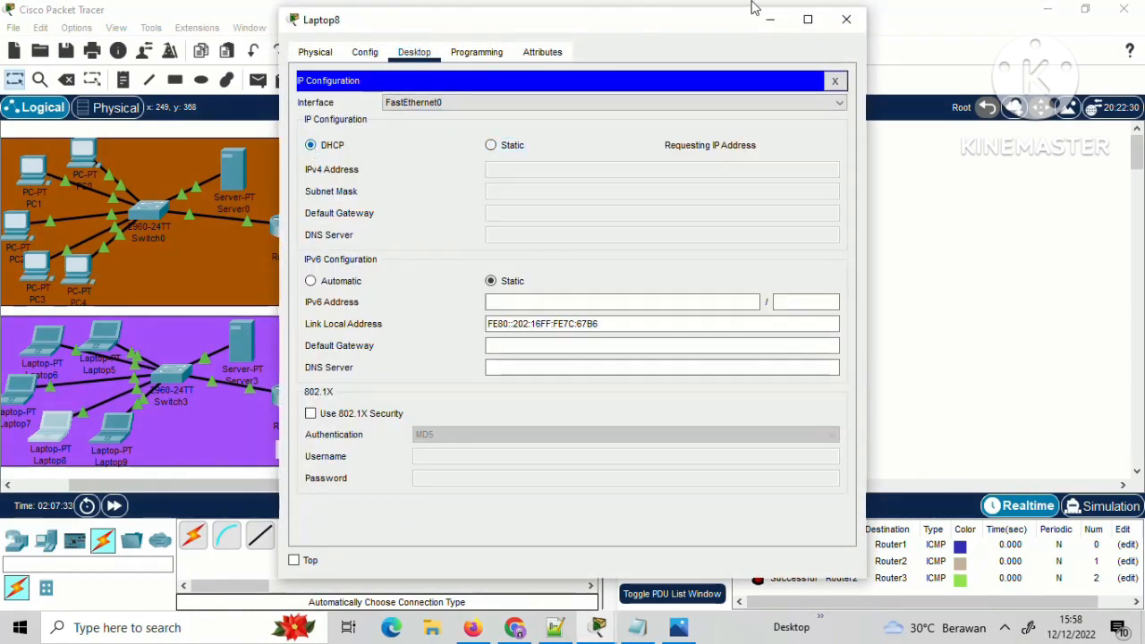
pyautogui.click(841, 18)
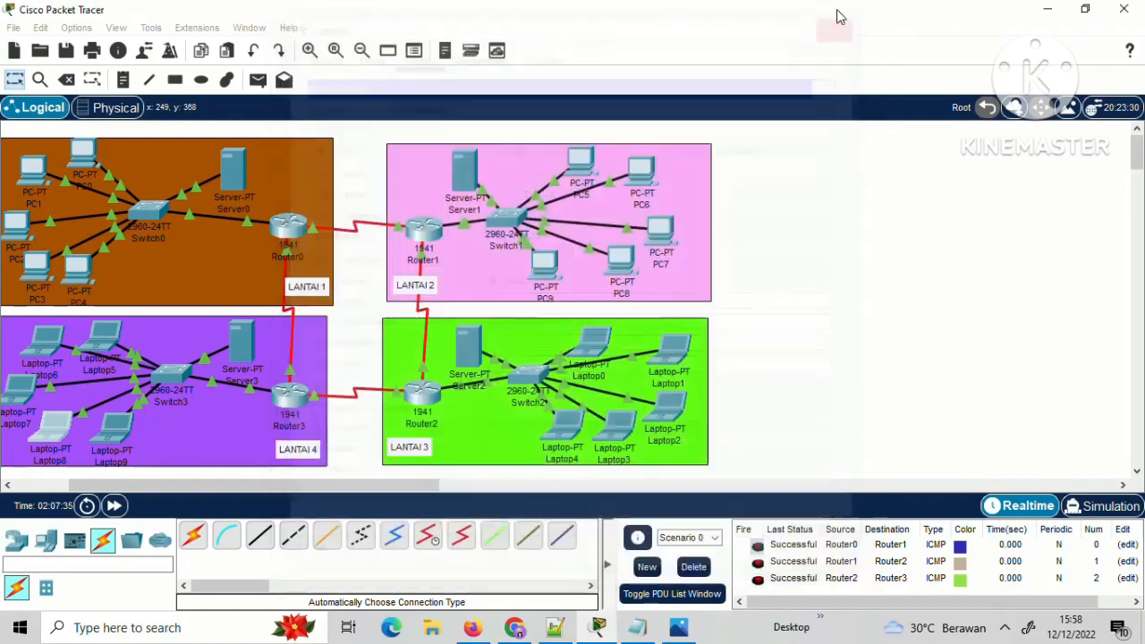
# Renew Laptop7's DHCP lease by switching its IP configuration to Static and back to DHCP, and close its window.
pyautogui.click(11, 410)
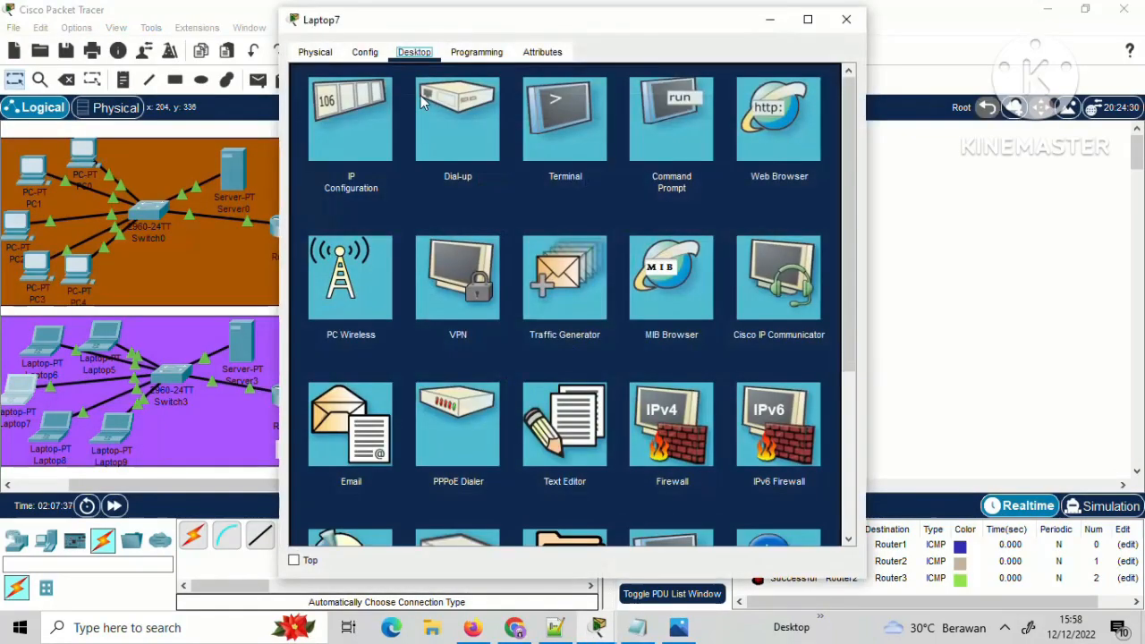
pyautogui.click(365, 106)
pyautogui.click(508, 148)
pyautogui.click(337, 150)
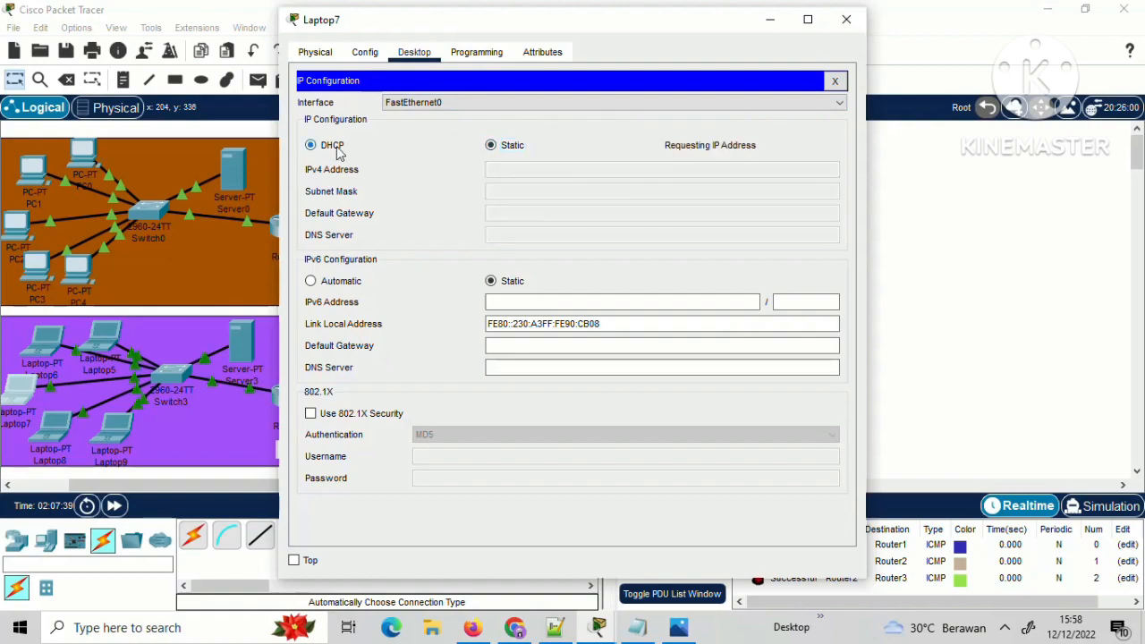
pyautogui.click(863, 27)
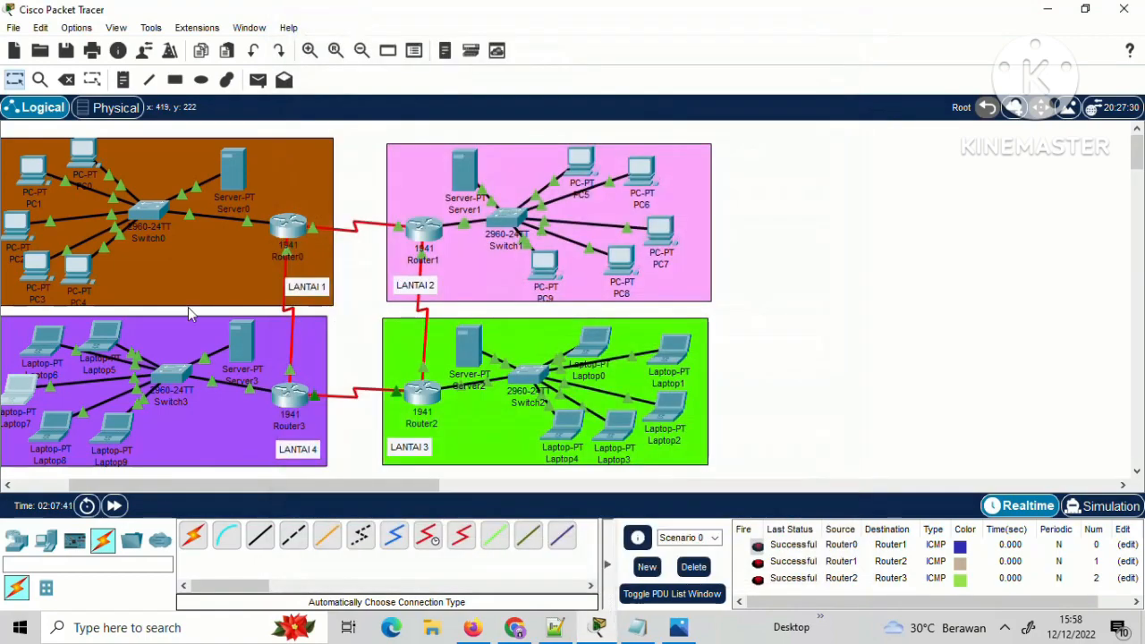
# Renew Laptop6's DHCP lease by switching its IP configuration to Static and back to DHCP, and close its window.
pyautogui.click(44, 345)
pyautogui.click(367, 113)
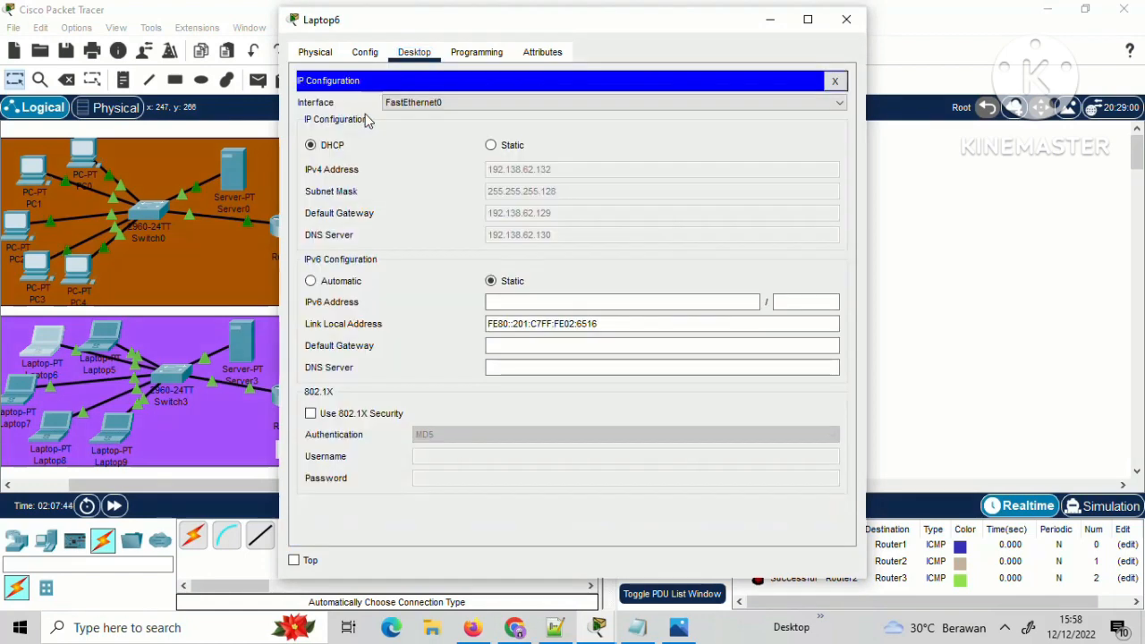
pyautogui.click(492, 146)
pyautogui.click(328, 147)
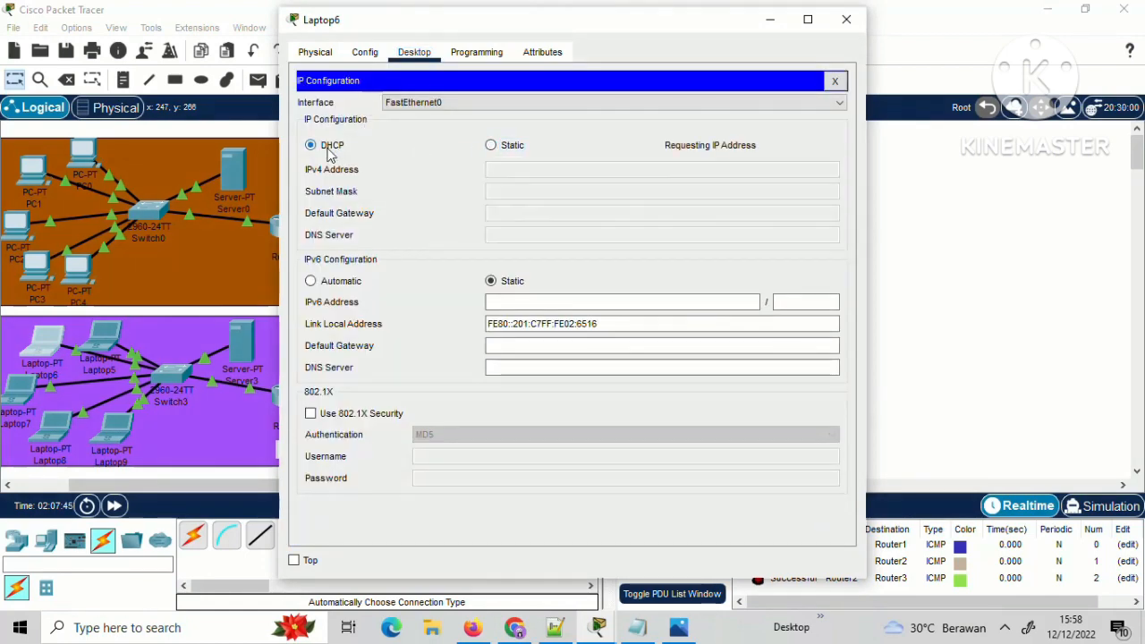
pyautogui.click(851, 19)
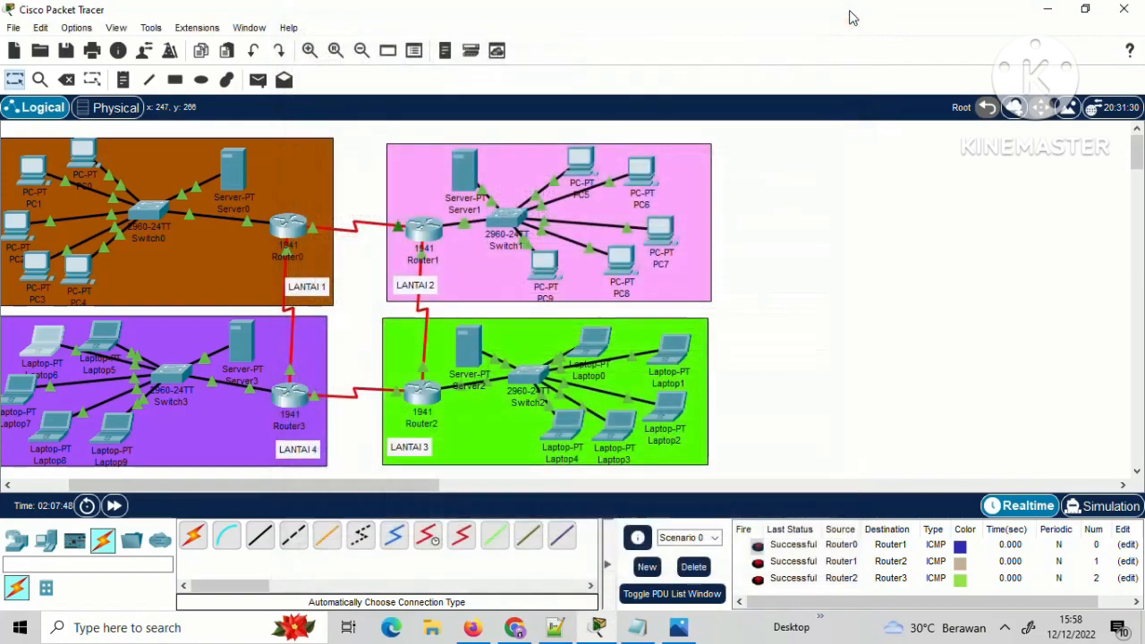
# Renew Laptop5's DHCP lease by switching its IP configuration to Static and back to DHCP, and close its window.
pyautogui.click(102, 339)
pyautogui.click(351, 116)
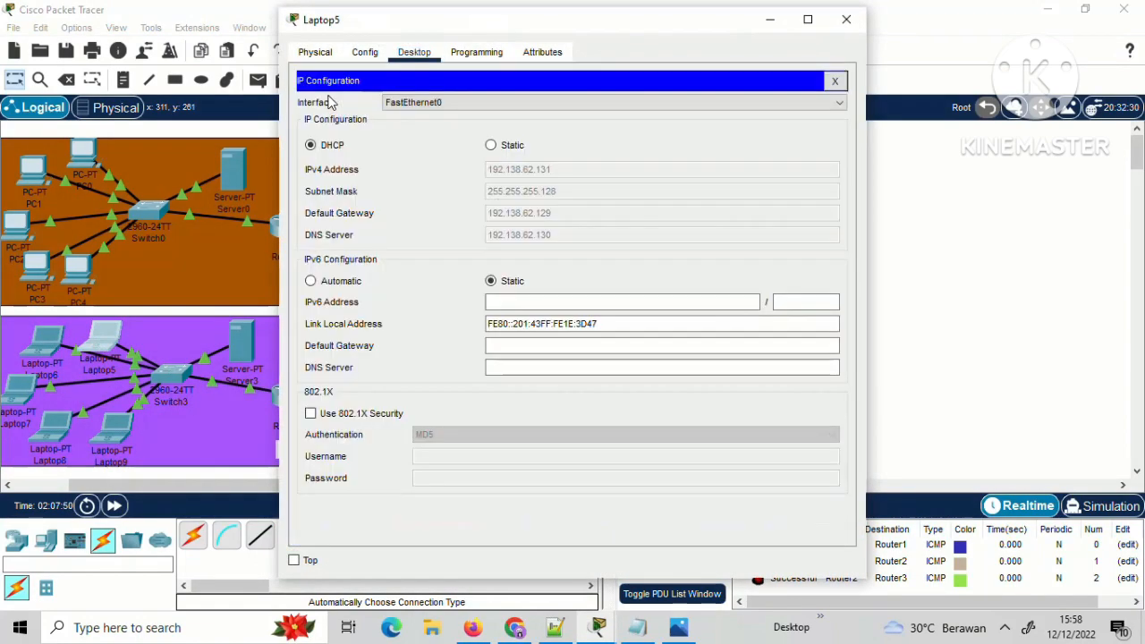
pyautogui.click(490, 145)
pyautogui.click(329, 148)
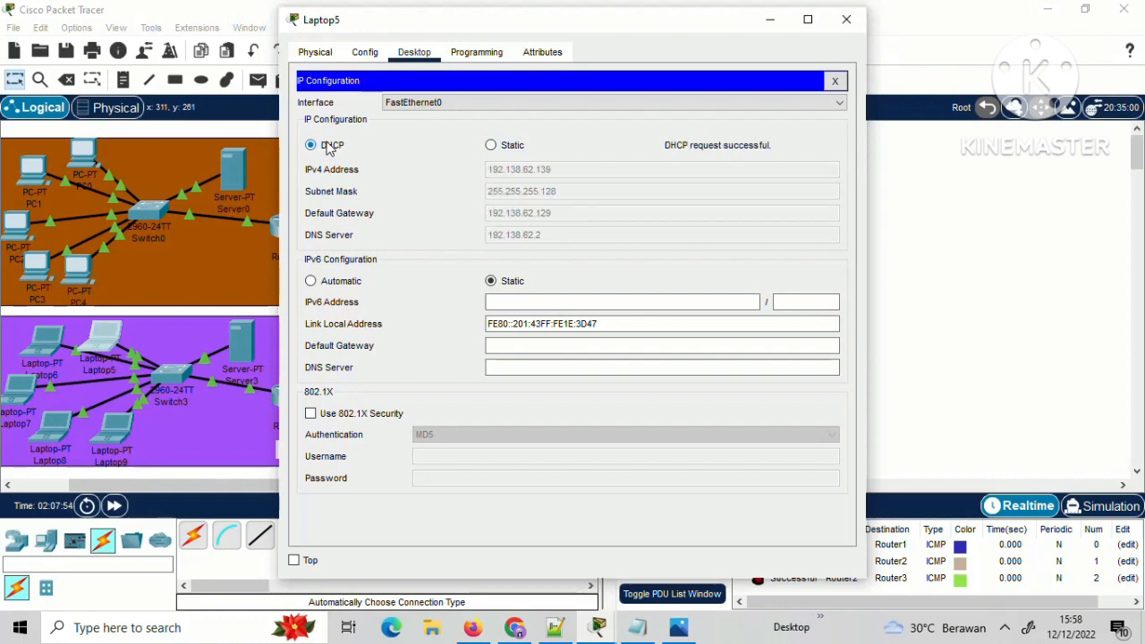
pyautogui.click(844, 20)
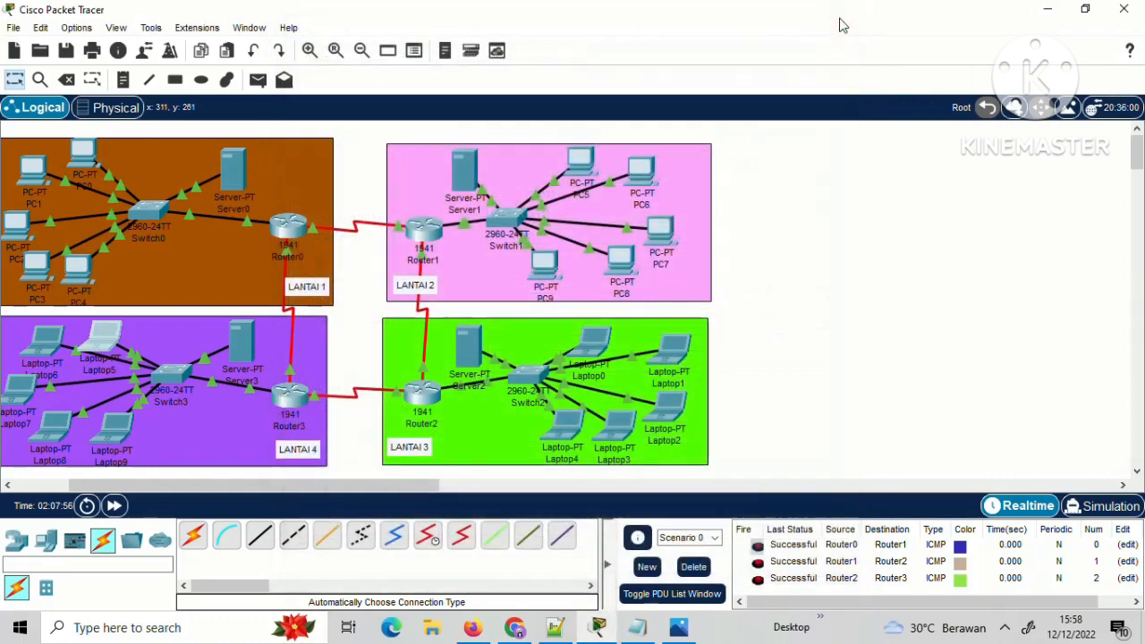
# Test DNS from PC0 by loading TASJARKOM.COM in its web browser, and close its window.
pyautogui.click(84, 152)
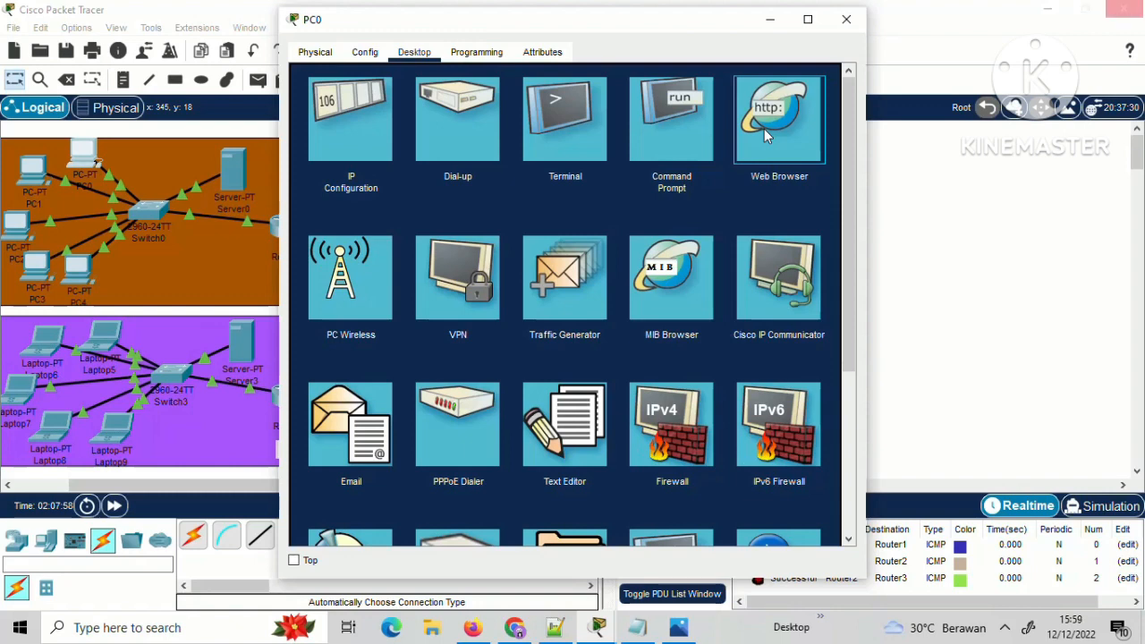
pyautogui.click(764, 134)
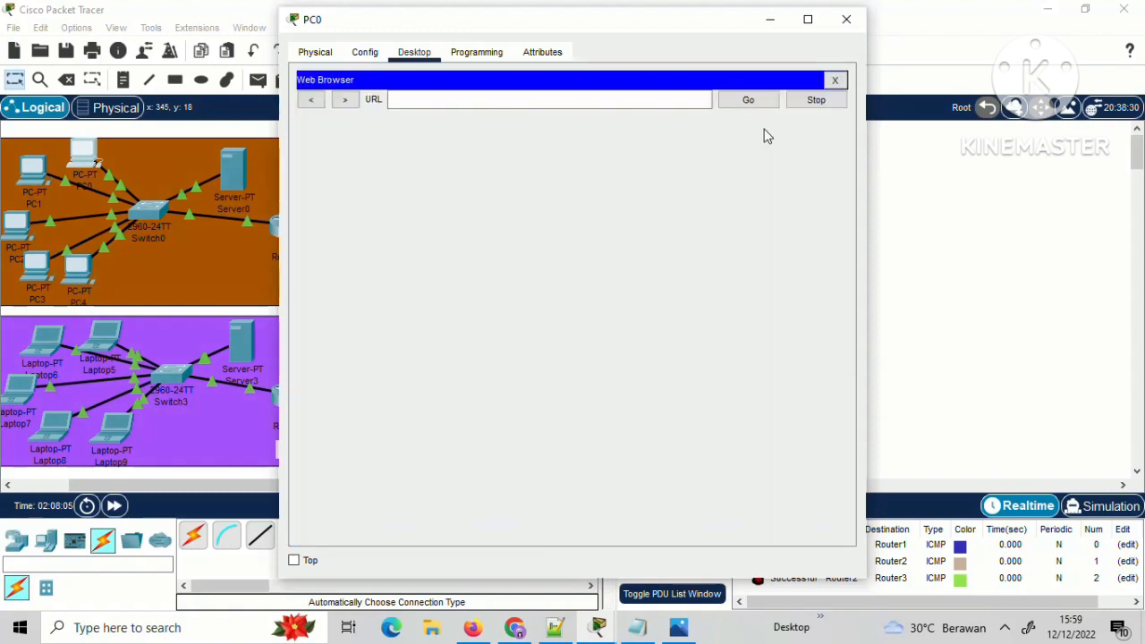
pyautogui.click(644, 100)
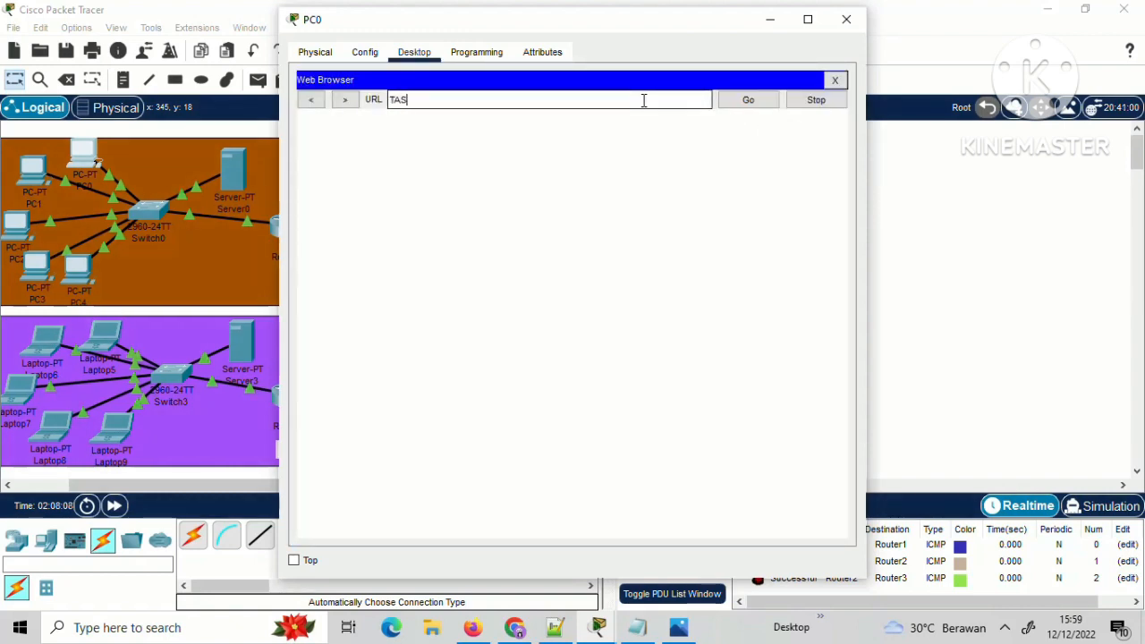
pyautogui.write('TASJARKOM.COM')
pyautogui.press('Return')
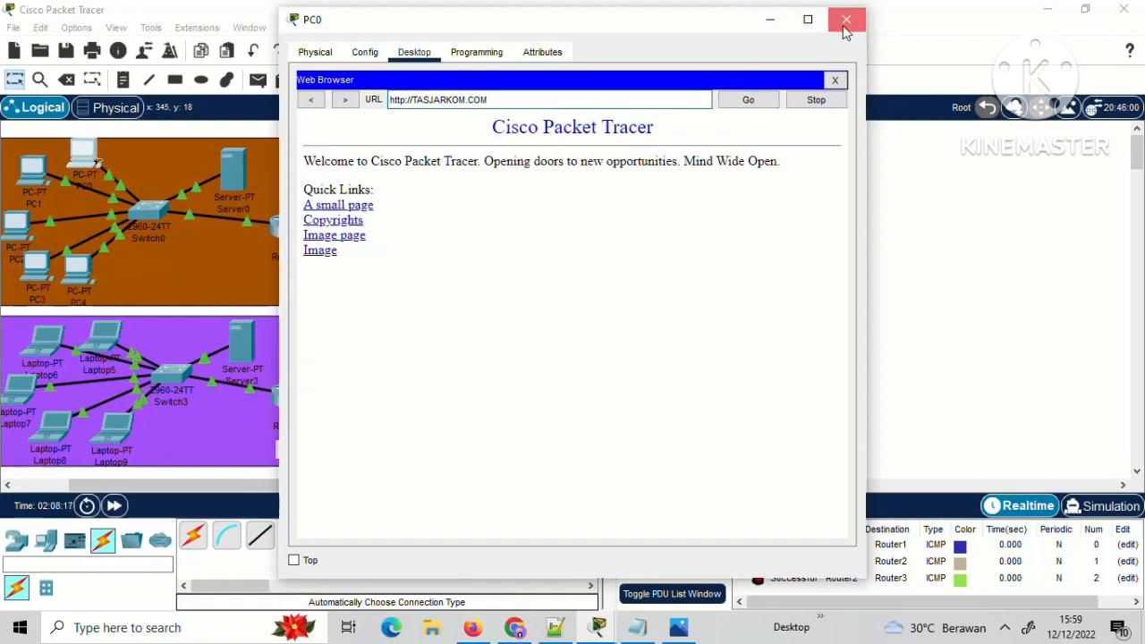
pyautogui.click(846, 27)
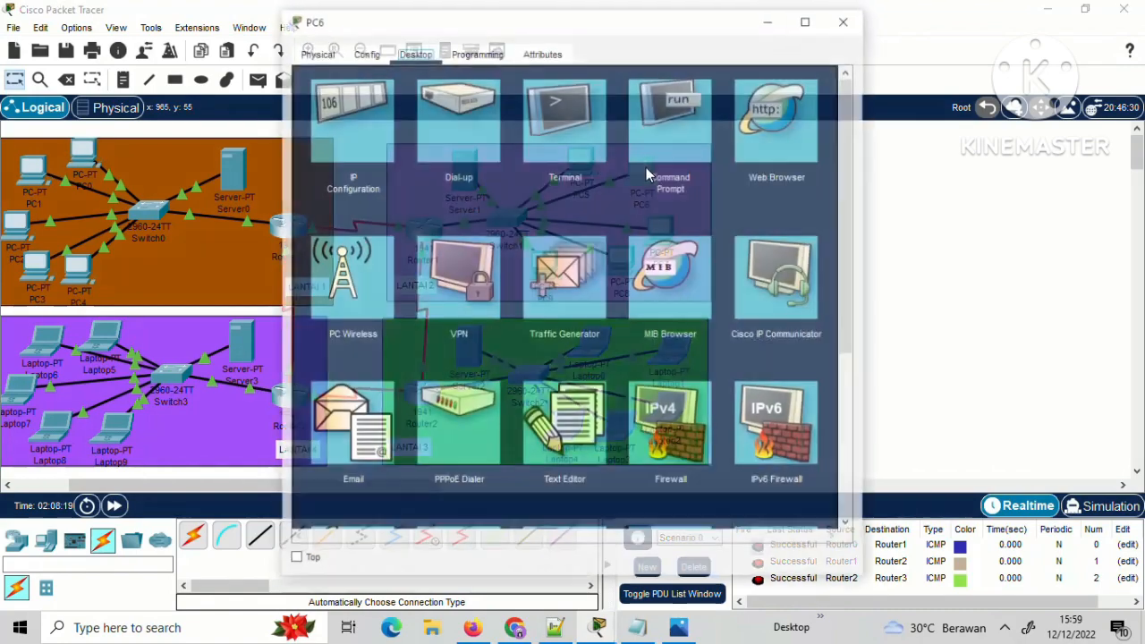
# Test DNS from PC6 in LANTAI 2 by loading TASJARKOM.COM in its web browser, and close its window.
pyautogui.click(646, 170)
pyautogui.click(759, 116)
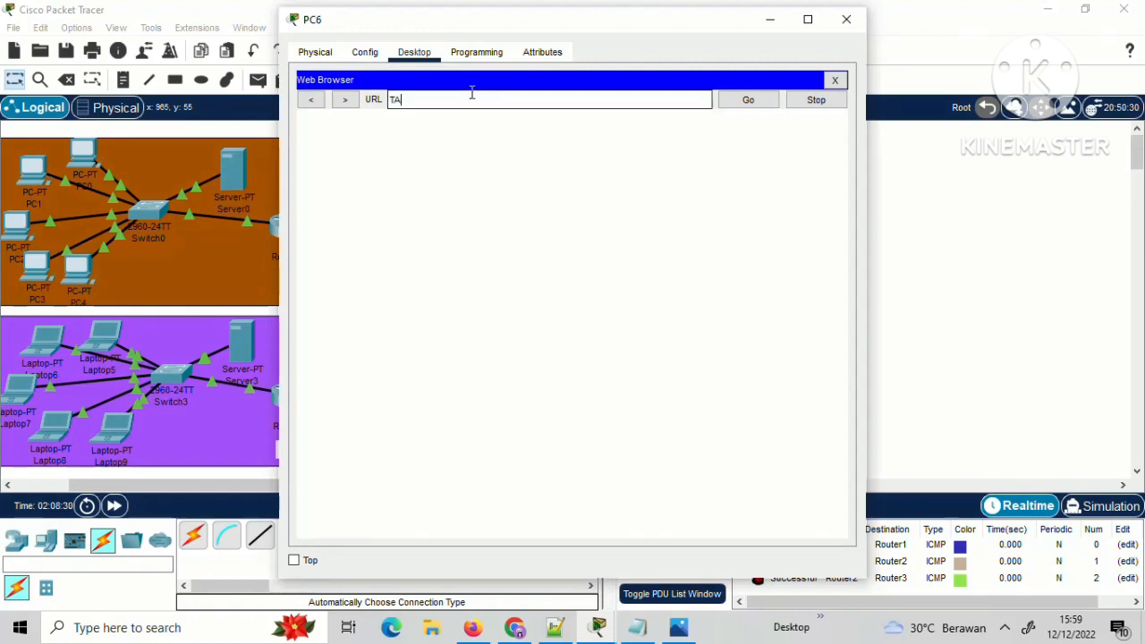
pyautogui.write('JARKOM.COM')
pyautogui.press('Return')
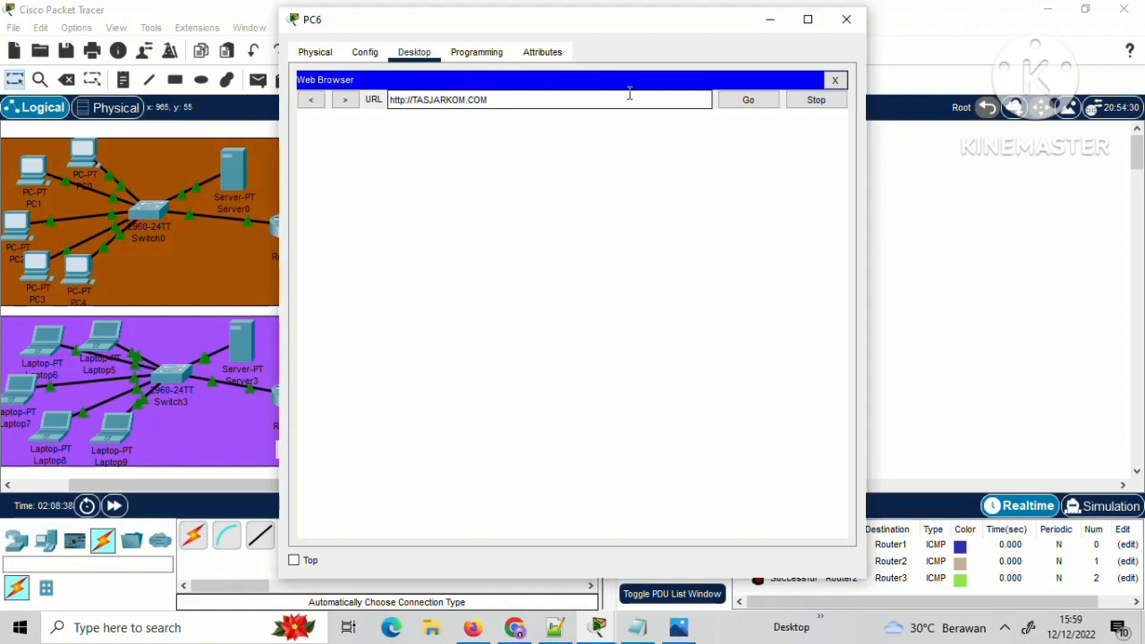
pyautogui.click(747, 101)
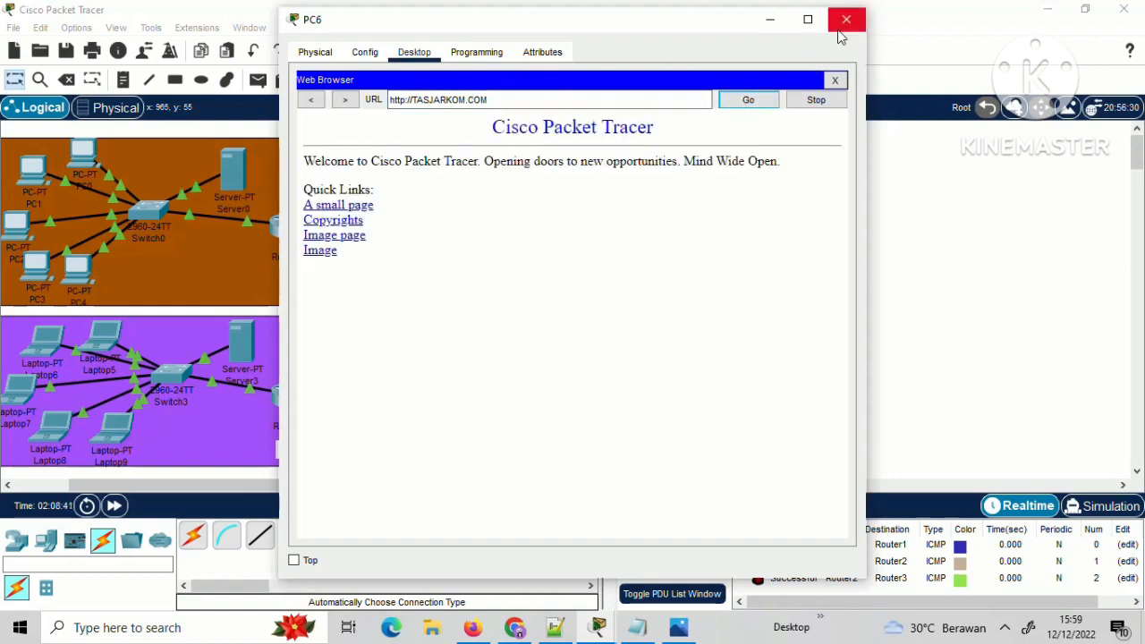
pyautogui.click(840, 28)
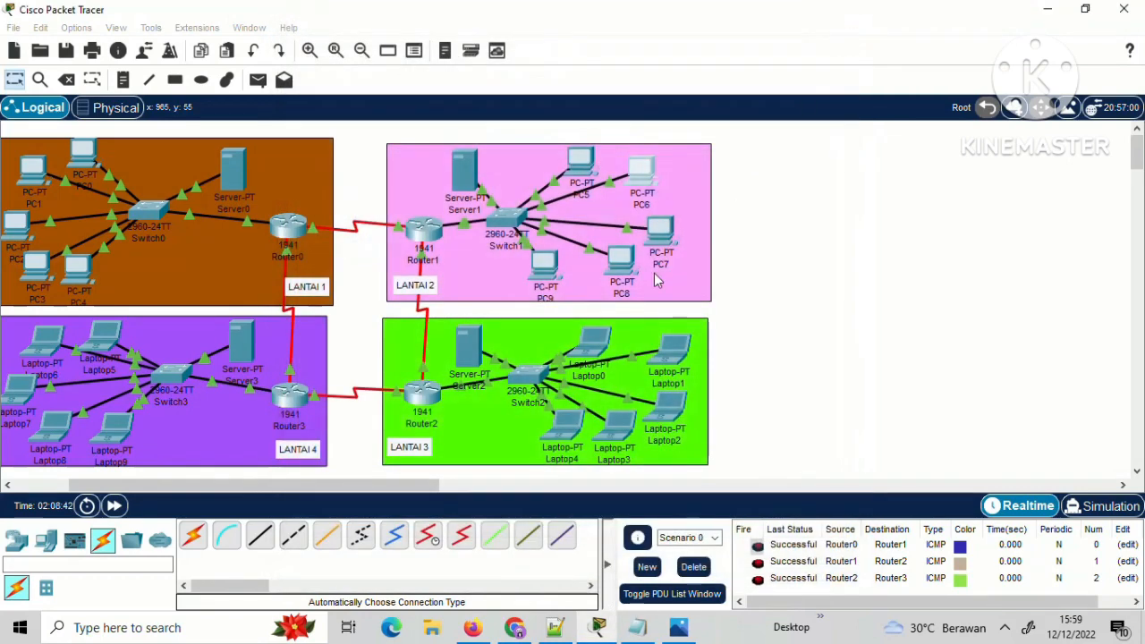
# Test DNS from Laptop0 in LANTAI 3 by loading TASJARKOM.COM in its web browser, and close its window.
pyautogui.click(606, 340)
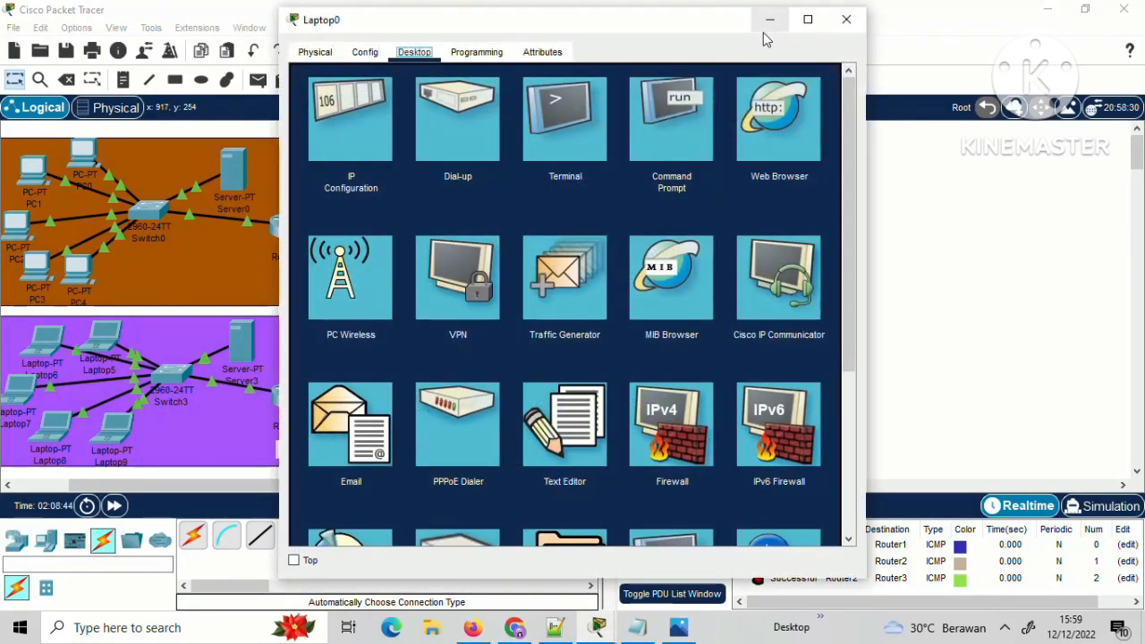
pyautogui.click(760, 108)
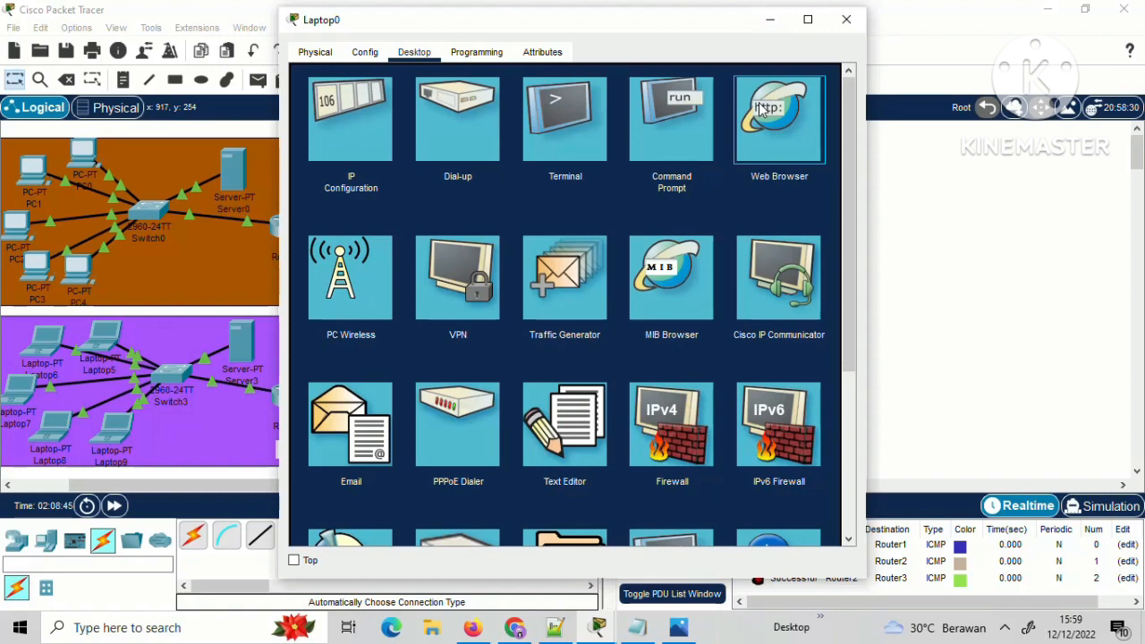
pyautogui.click(760, 108)
pyautogui.click(608, 98)
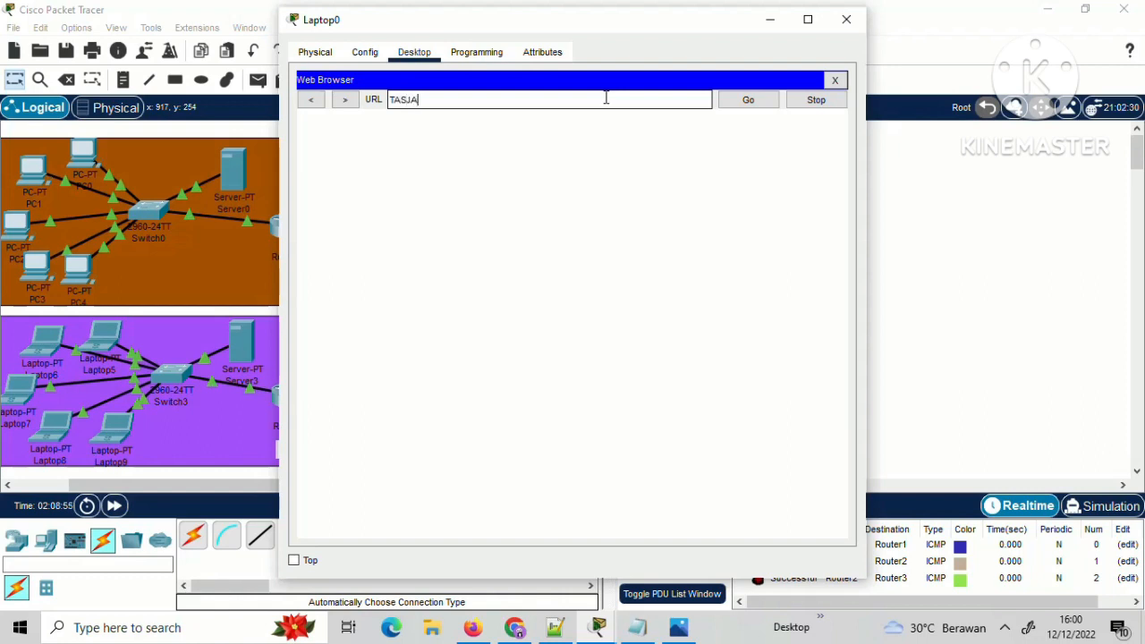
pyautogui.write('TASJARKOM.COM')
pyautogui.click(754, 103)
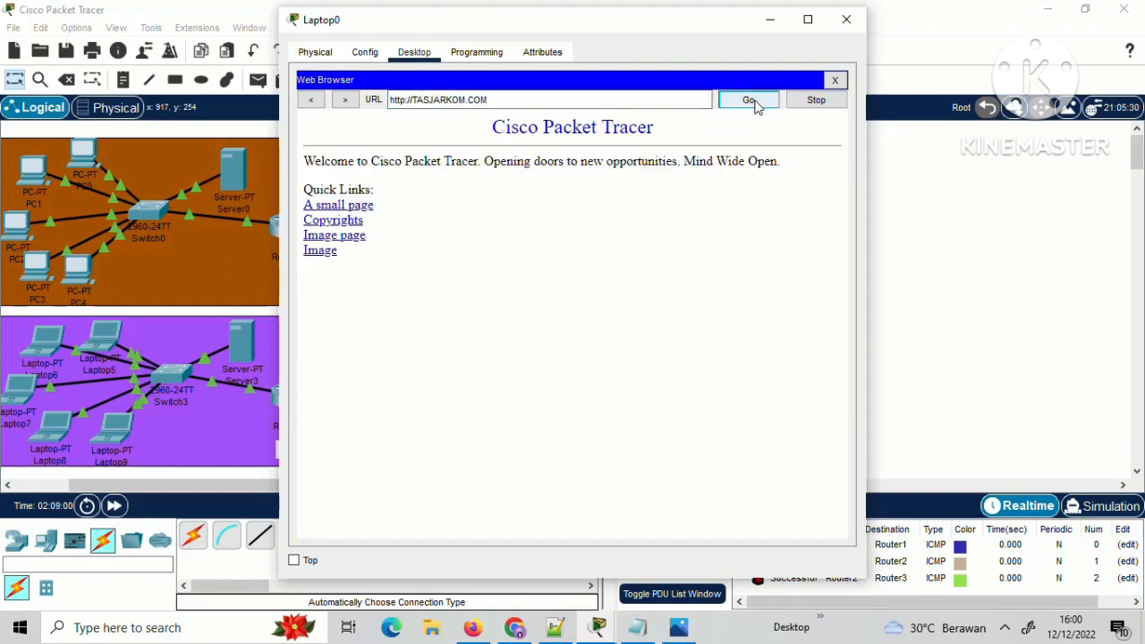
pyautogui.click(845, 20)
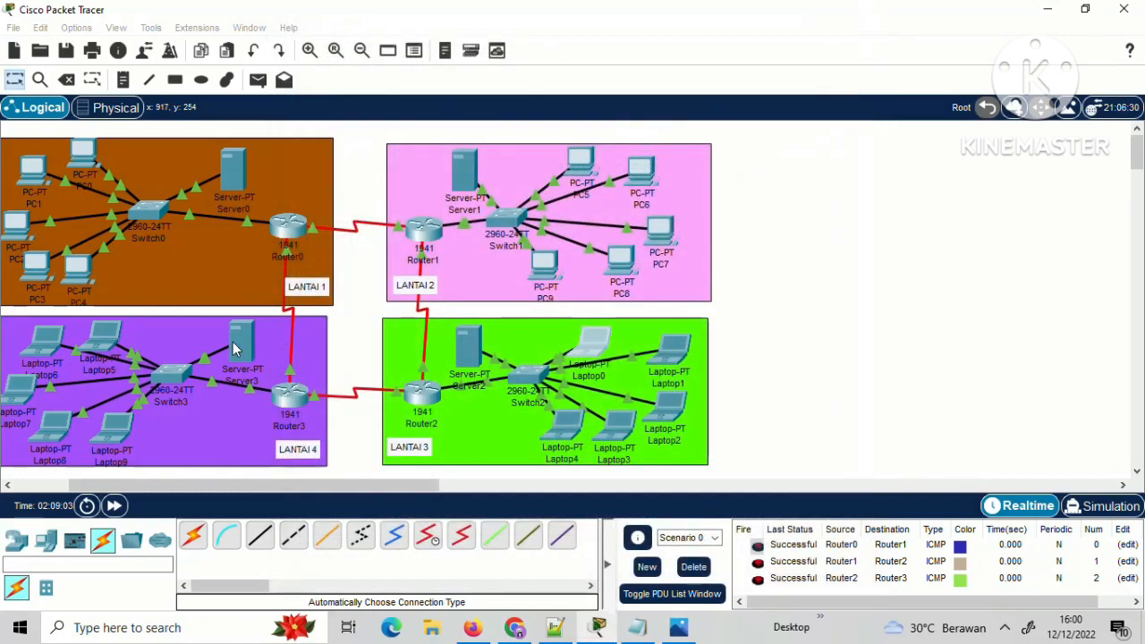
# Test DNS from Laptop5 in LANTAI 4 by loading TASJARKOM.COM in its web browser, and close its window.
pyautogui.click(105, 338)
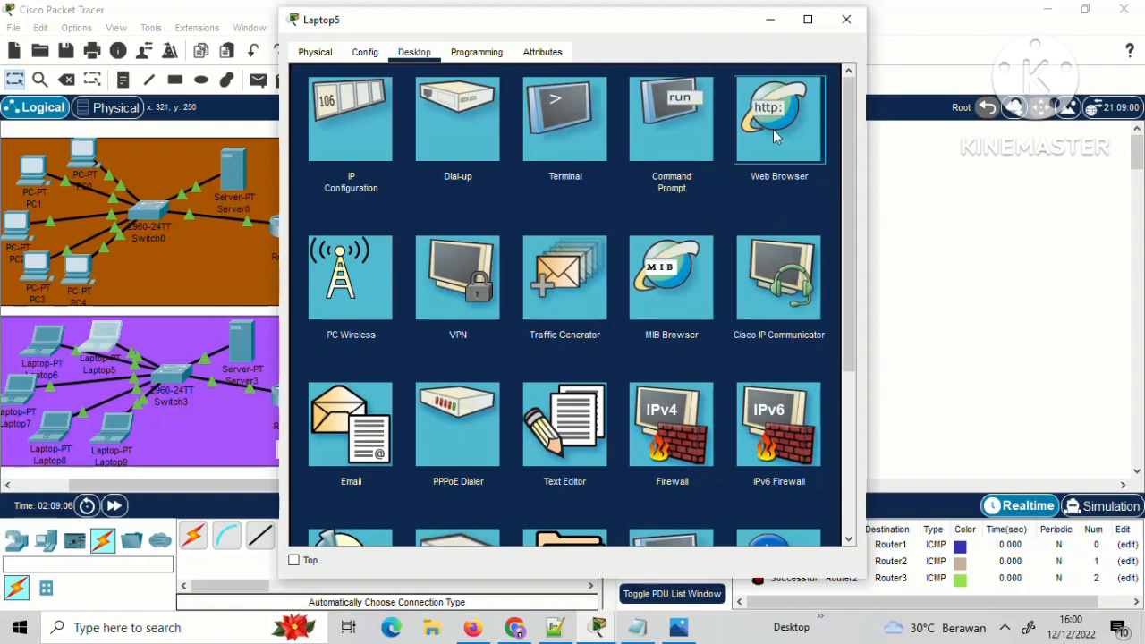
pyautogui.click(775, 156)
pyautogui.click(542, 107)
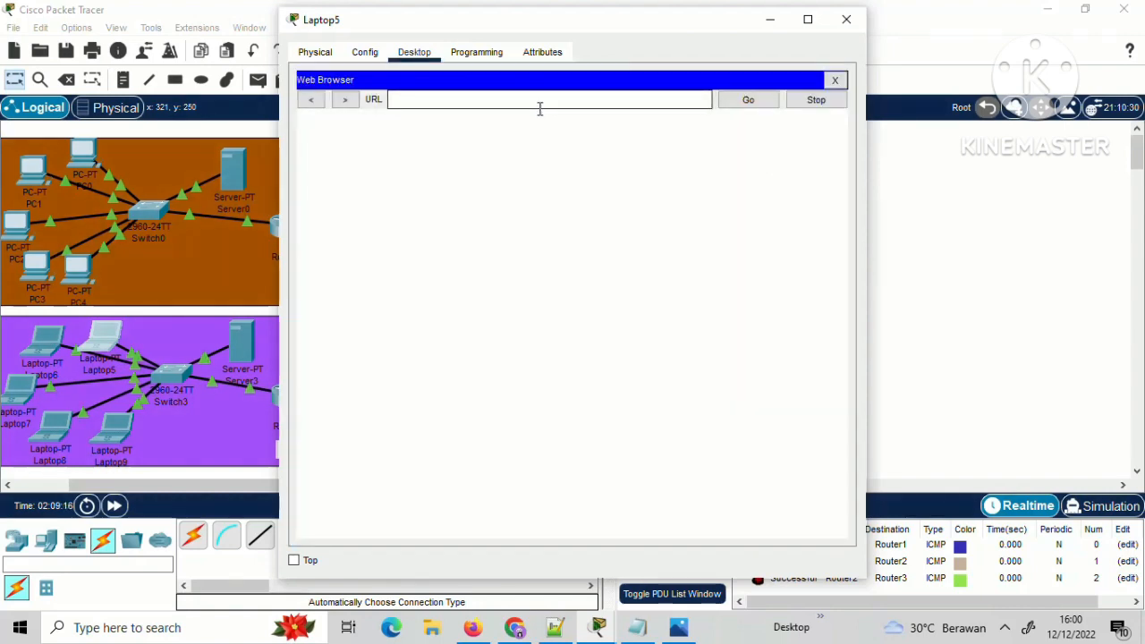
pyautogui.write('TASJARKOM.COM')
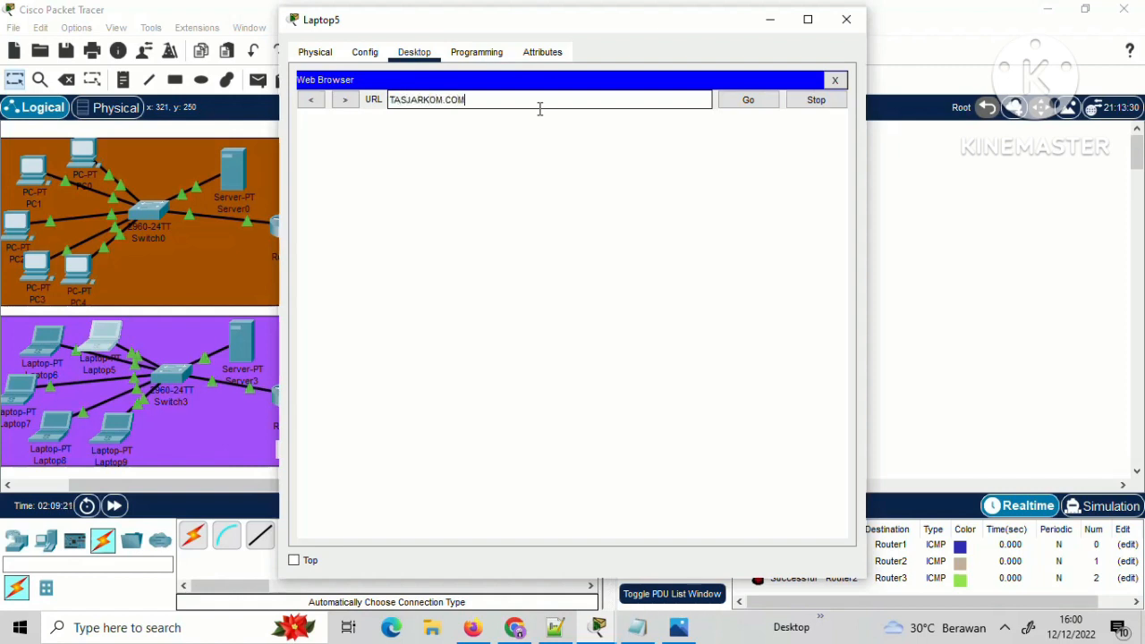
pyautogui.press('Return')
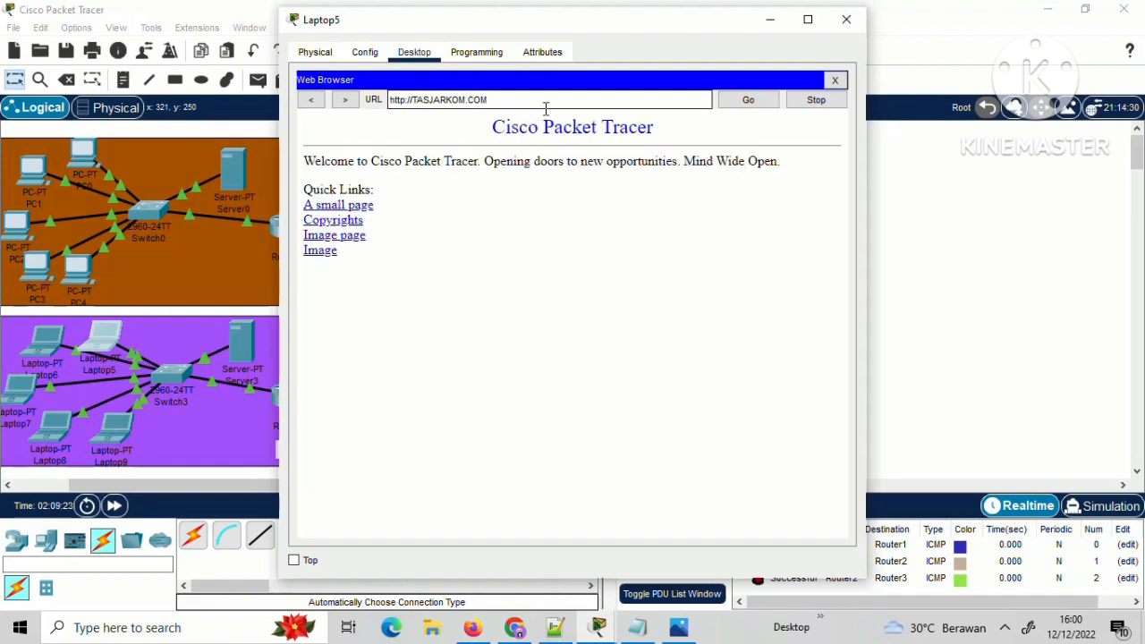
pyautogui.click(846, 19)
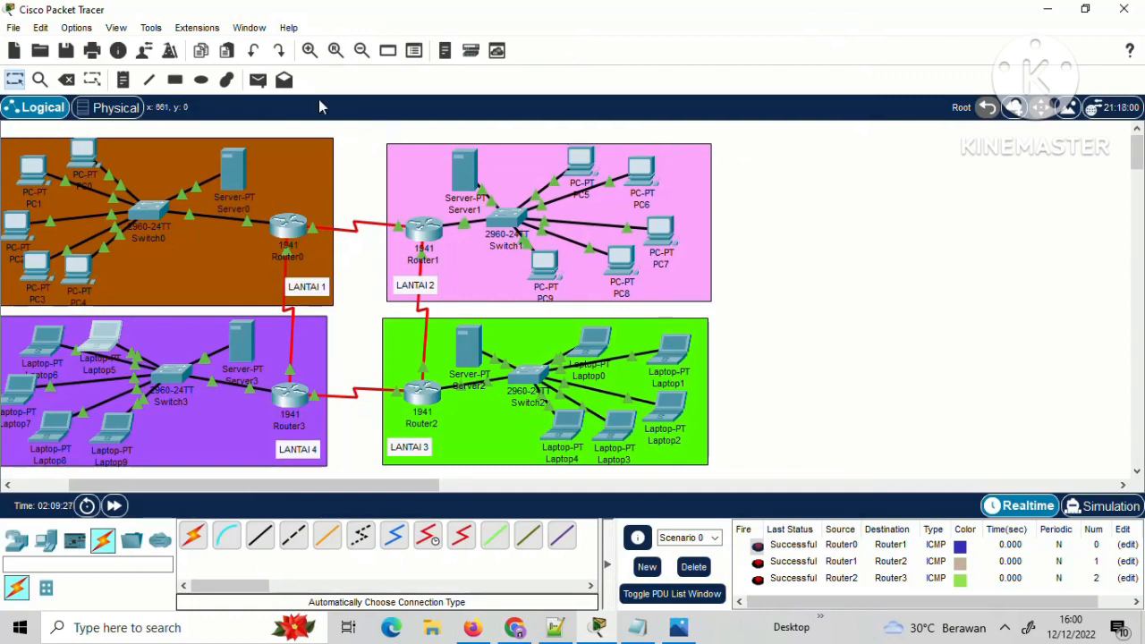
# Send simple PDUs from PC0 to PC9 in LANTAI 2 and to Laptop4 in LANTAI 3, checking each one's status.
pyautogui.click(259, 80)
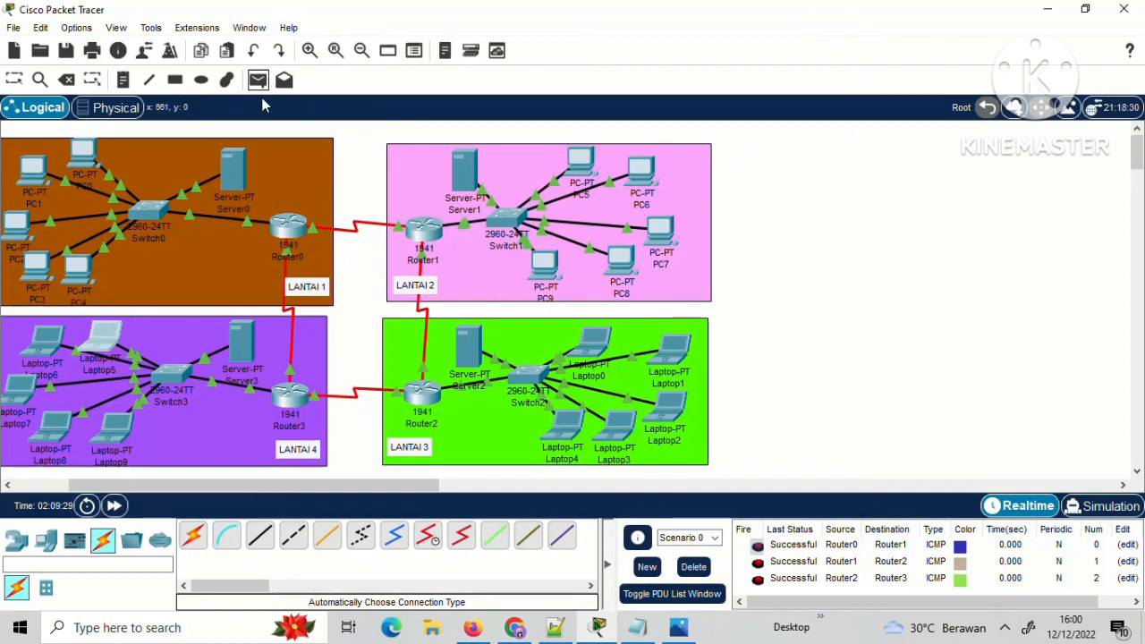
pyautogui.click(89, 161)
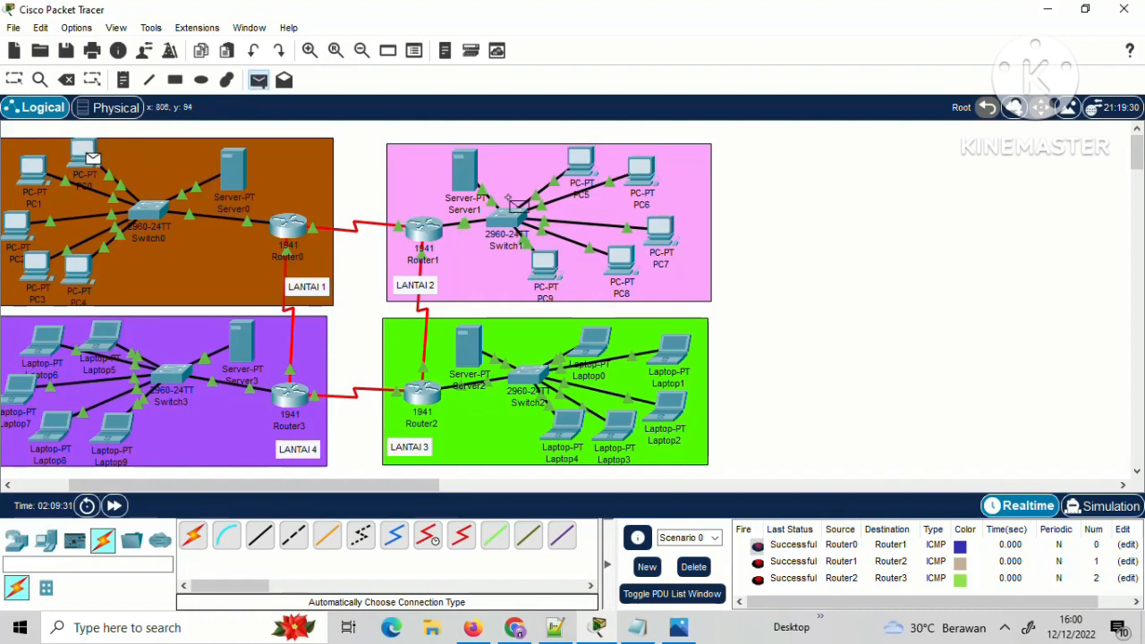
pyautogui.click(544, 263)
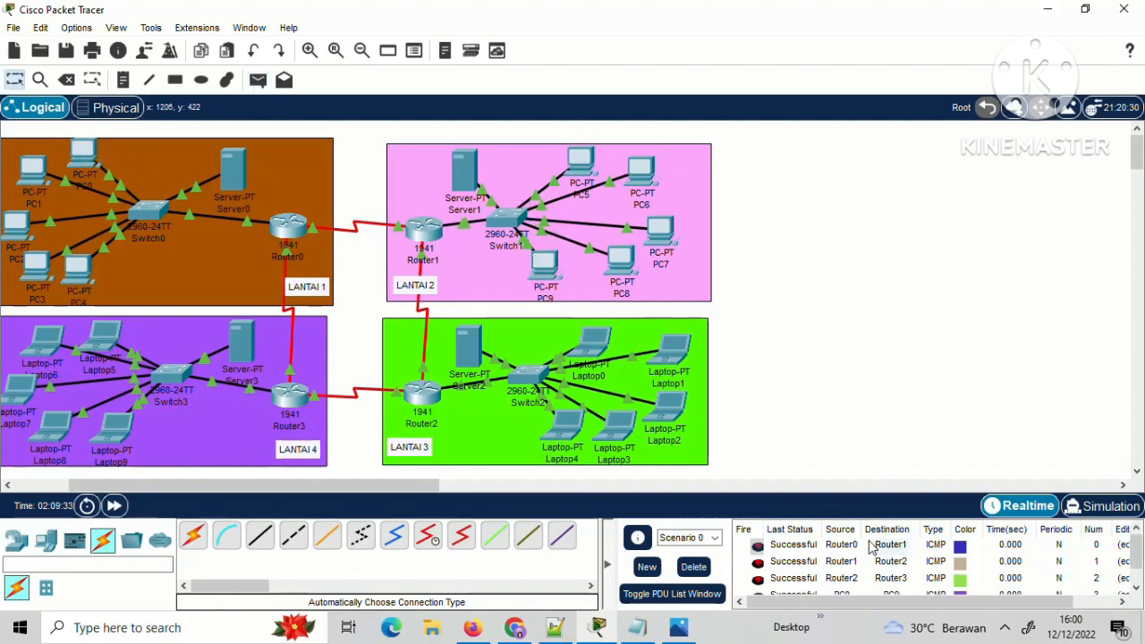
pyautogui.scroll(-1, 869, 545)
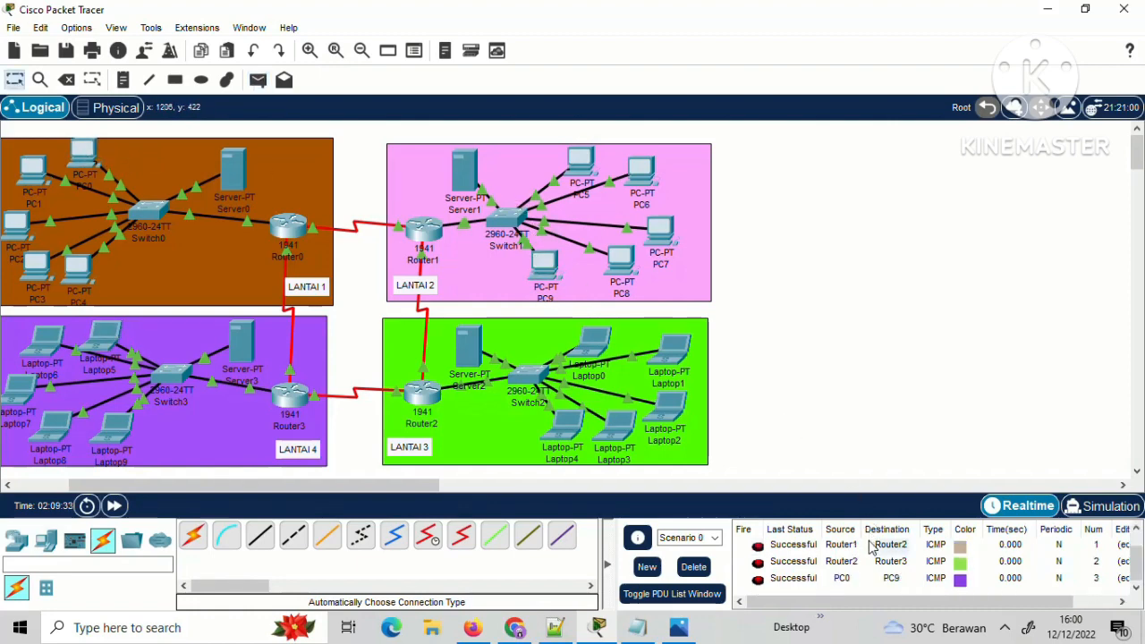
pyautogui.click(257, 80)
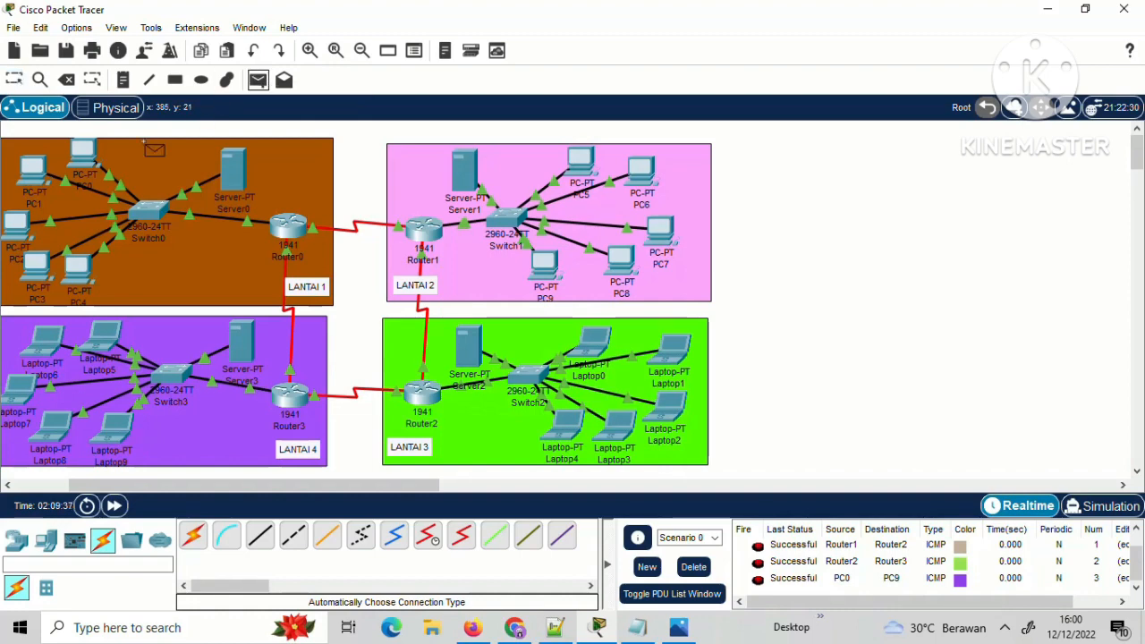
pyautogui.click(90, 158)
pyautogui.click(545, 394)
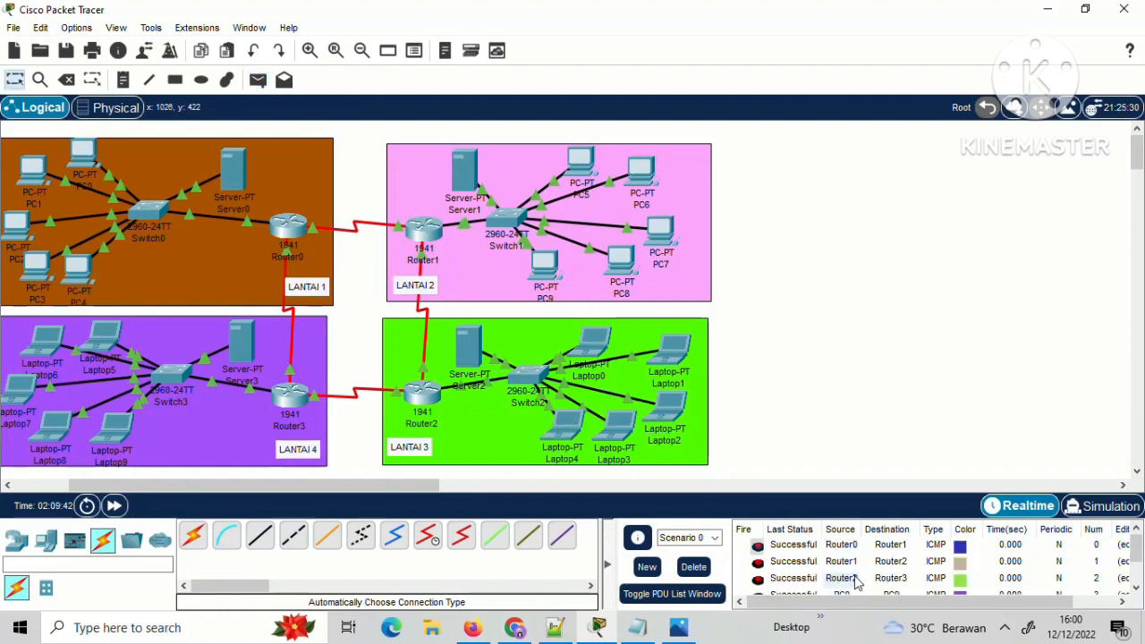
pyautogui.scroll(-2, 857, 583)
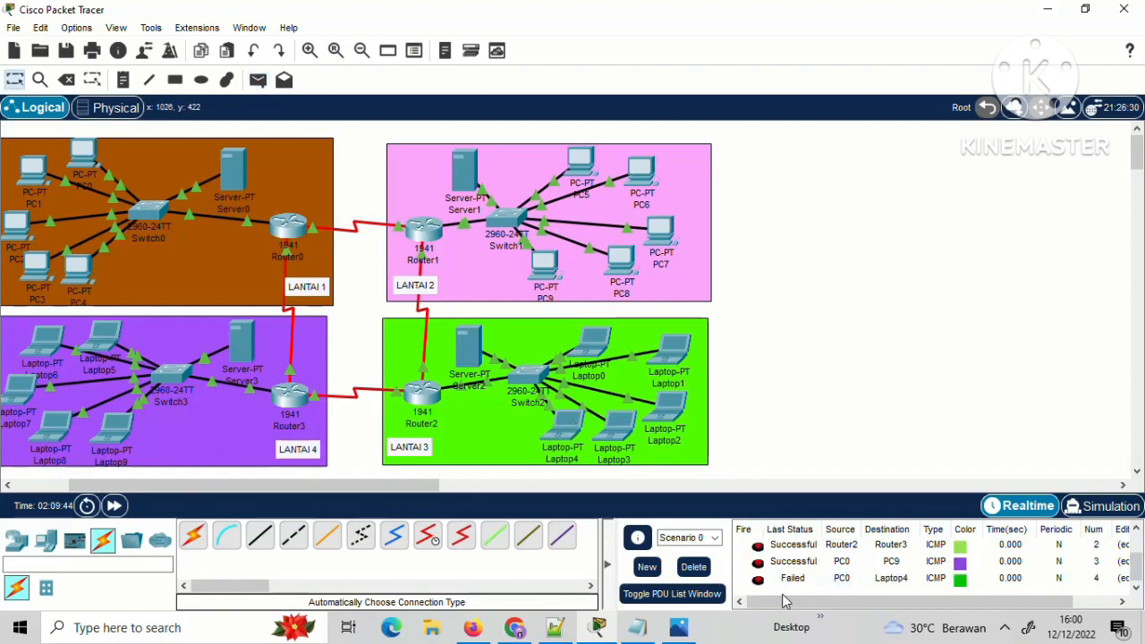
# Delete the current scenario's PDUs and send a simple PDU from PC0 to Laptop0 in LANTAI 3.
pyautogui.click(694, 566)
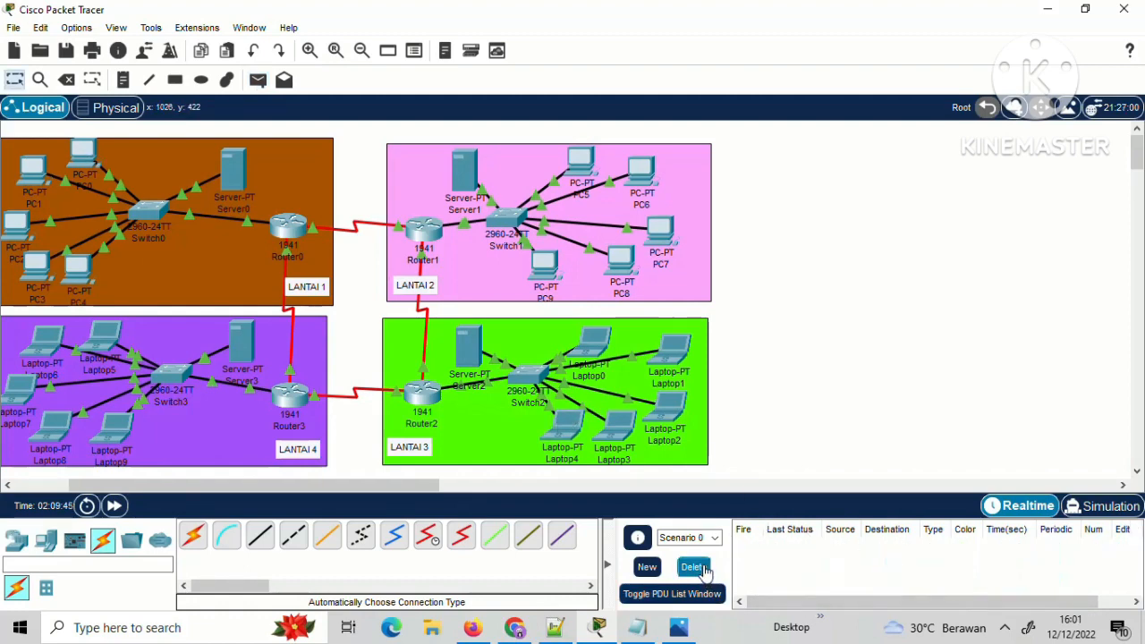
pyautogui.click(257, 79)
pyautogui.click(91, 149)
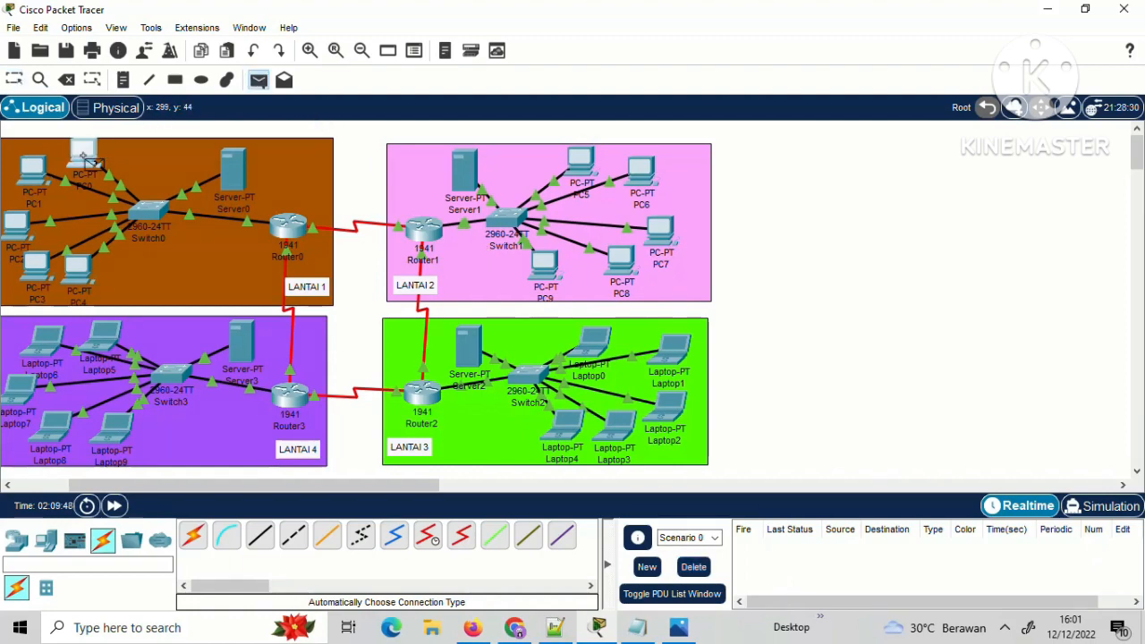
pyautogui.click(598, 345)
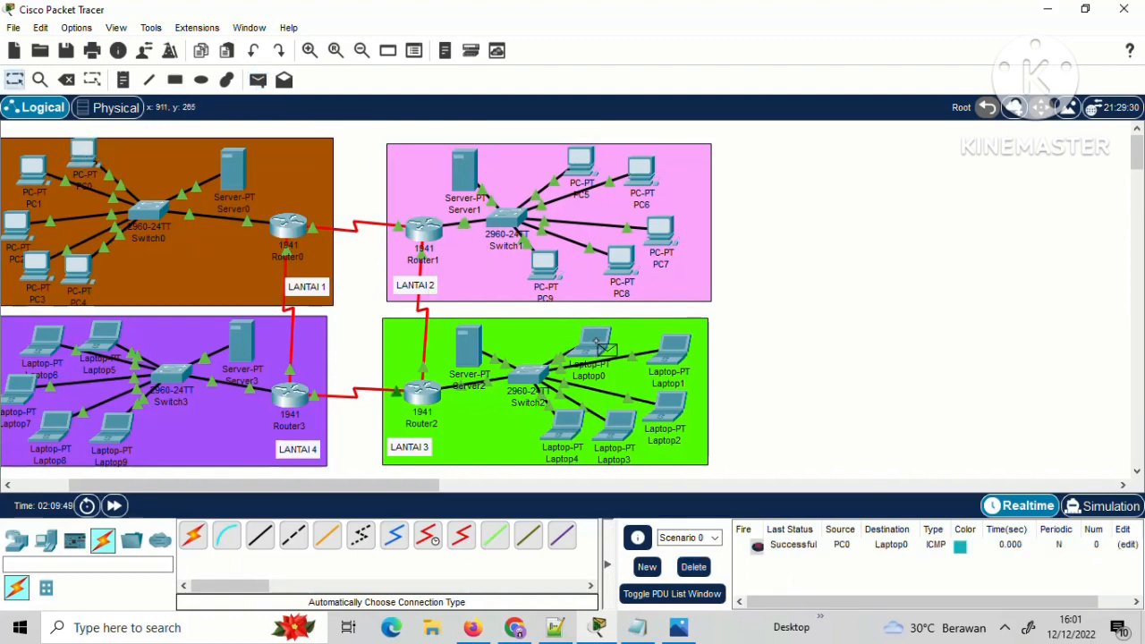
# Send a simple PDU from PC1 in LANTAI 1 to Laptop5 in LANTAI 4.
pyautogui.click(259, 83)
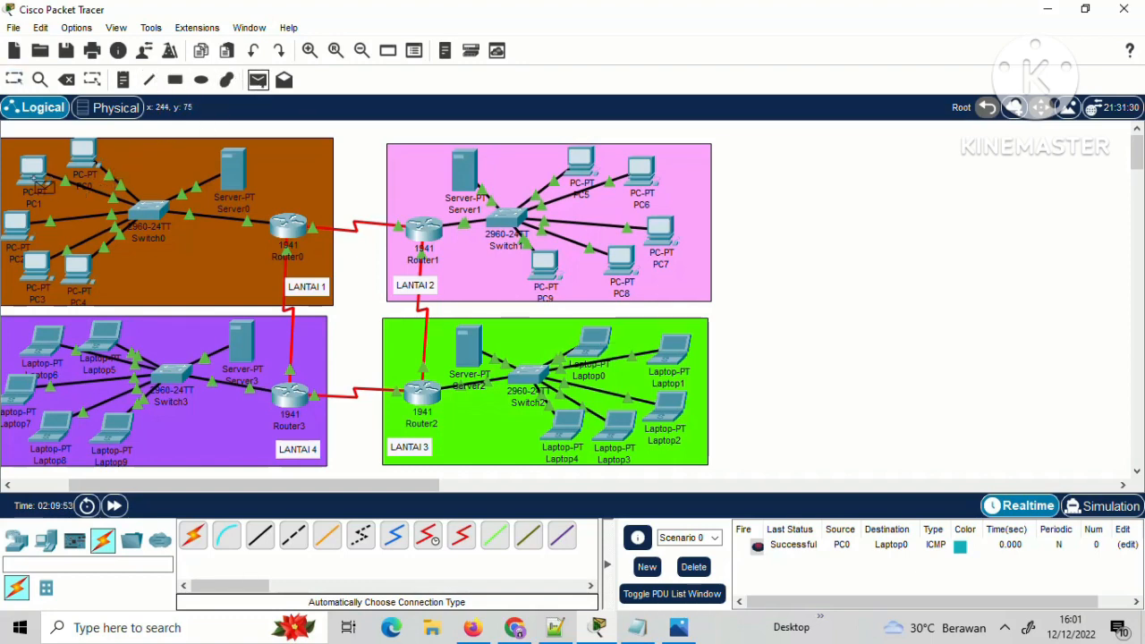
pyautogui.click(37, 175)
pyautogui.click(105, 336)
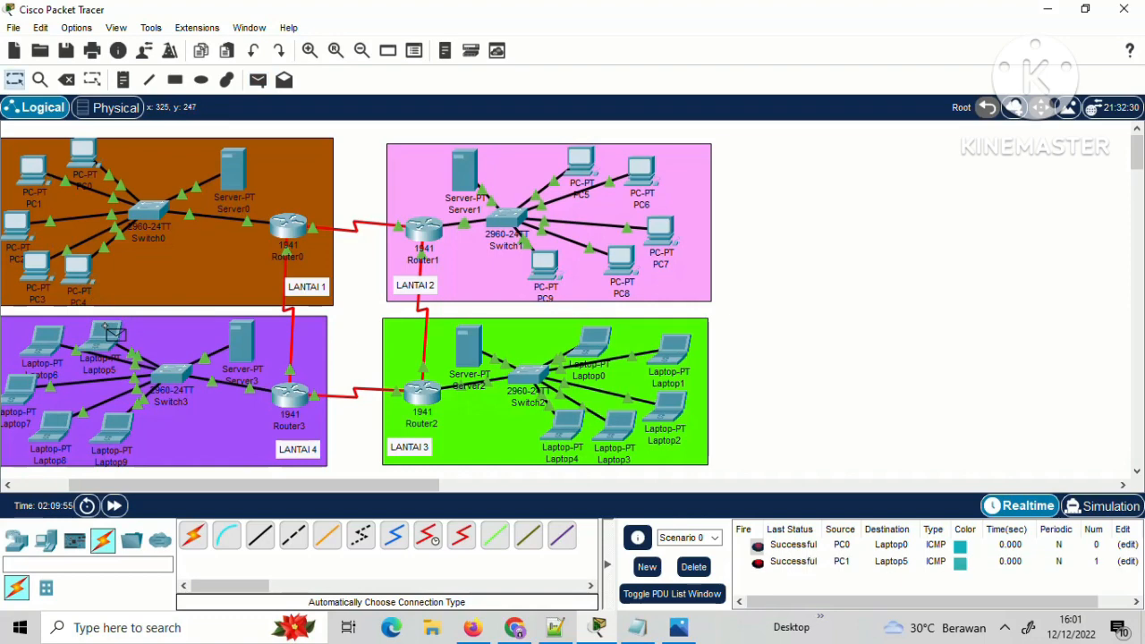
# Send simple PDUs from PC5 in LANTAI 2 to Laptop0 and to Laptop5, and check their status.
pyautogui.click(259, 80)
pyautogui.click(580, 163)
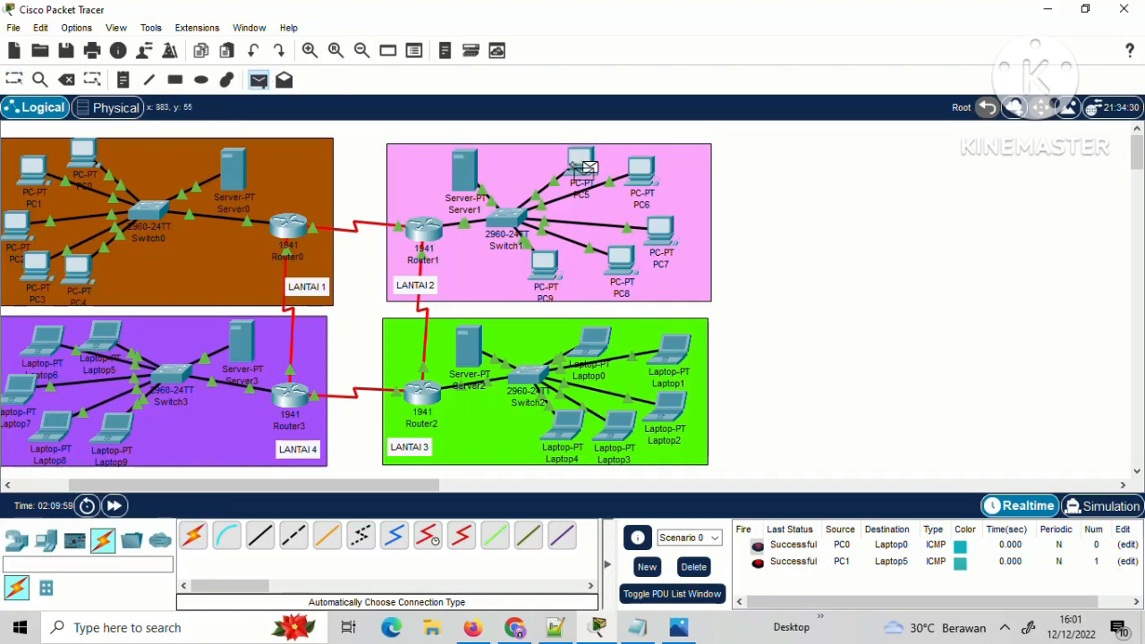
pyautogui.click(597, 344)
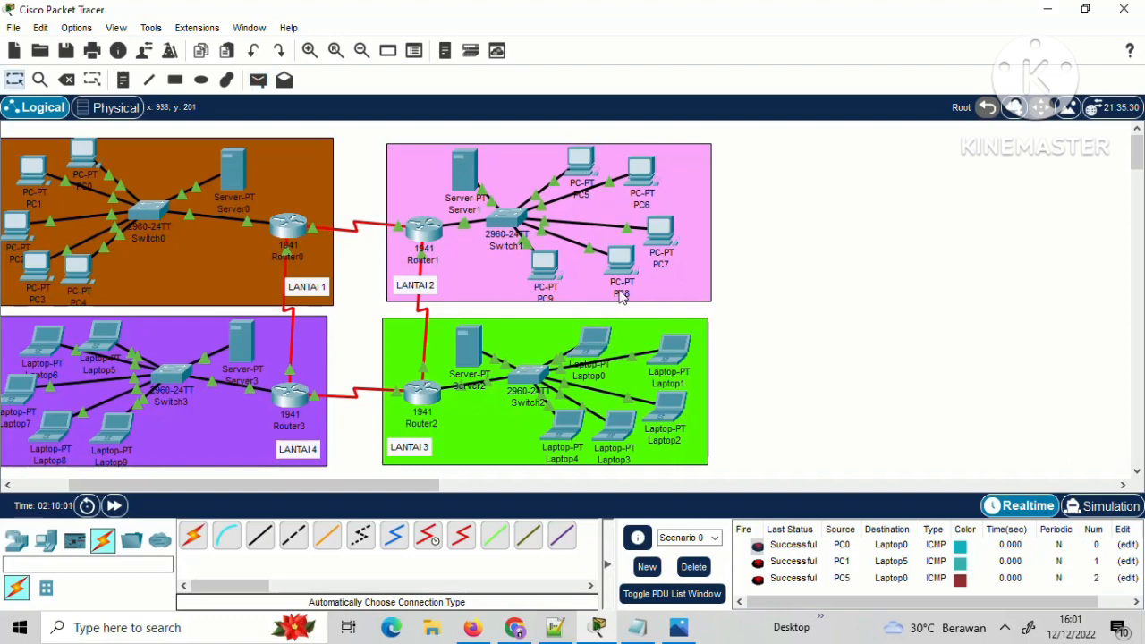
pyautogui.click(258, 80)
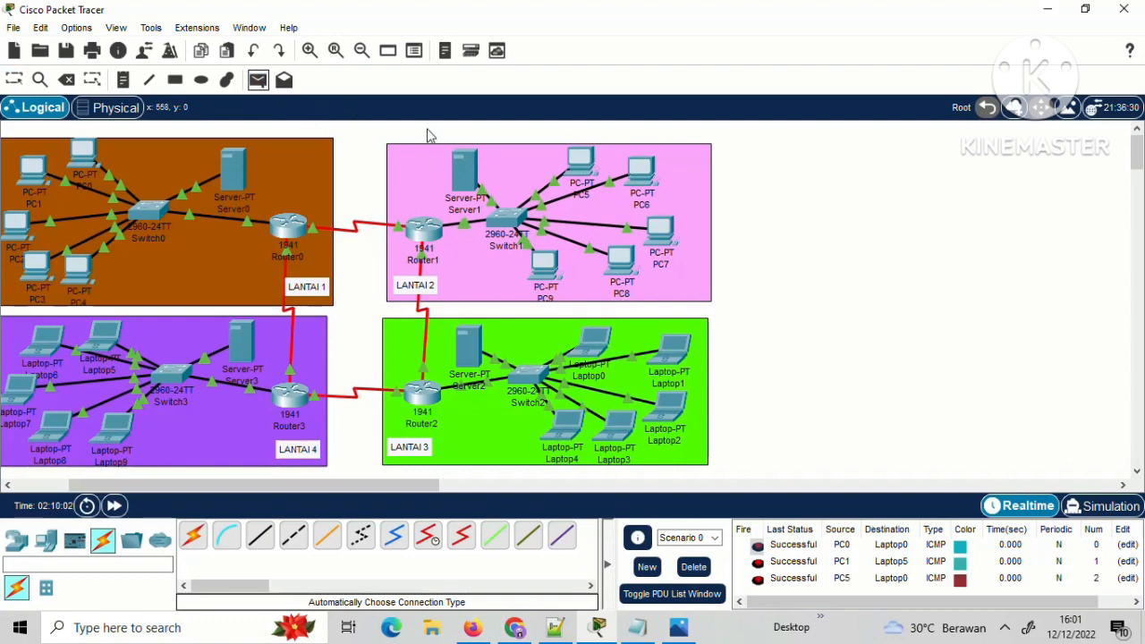
pyautogui.click(580, 164)
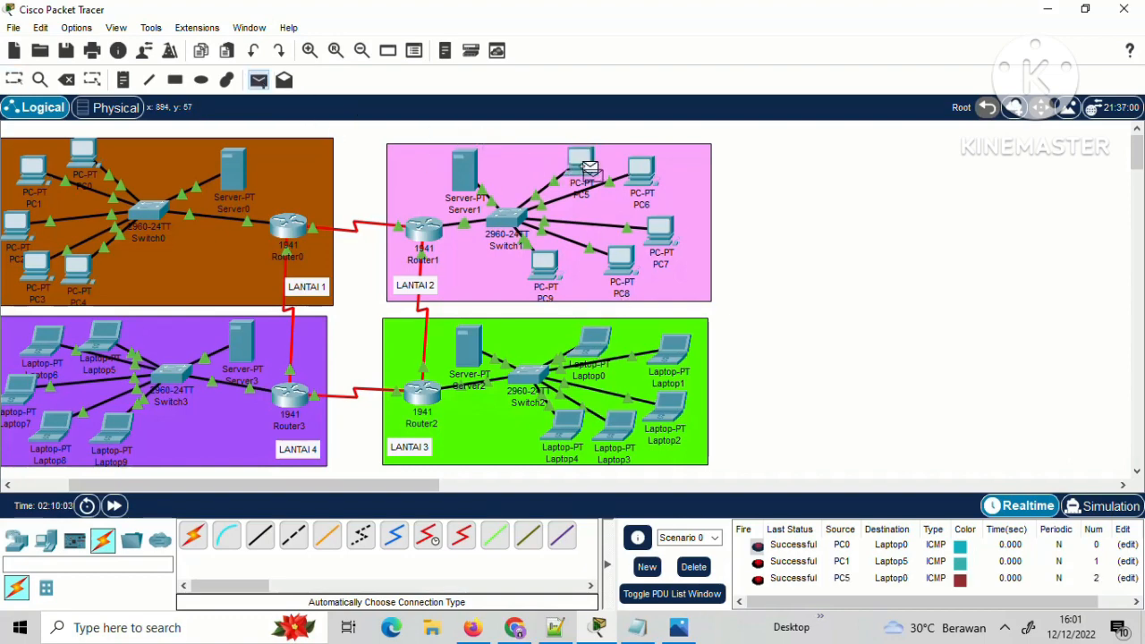
pyautogui.click(115, 336)
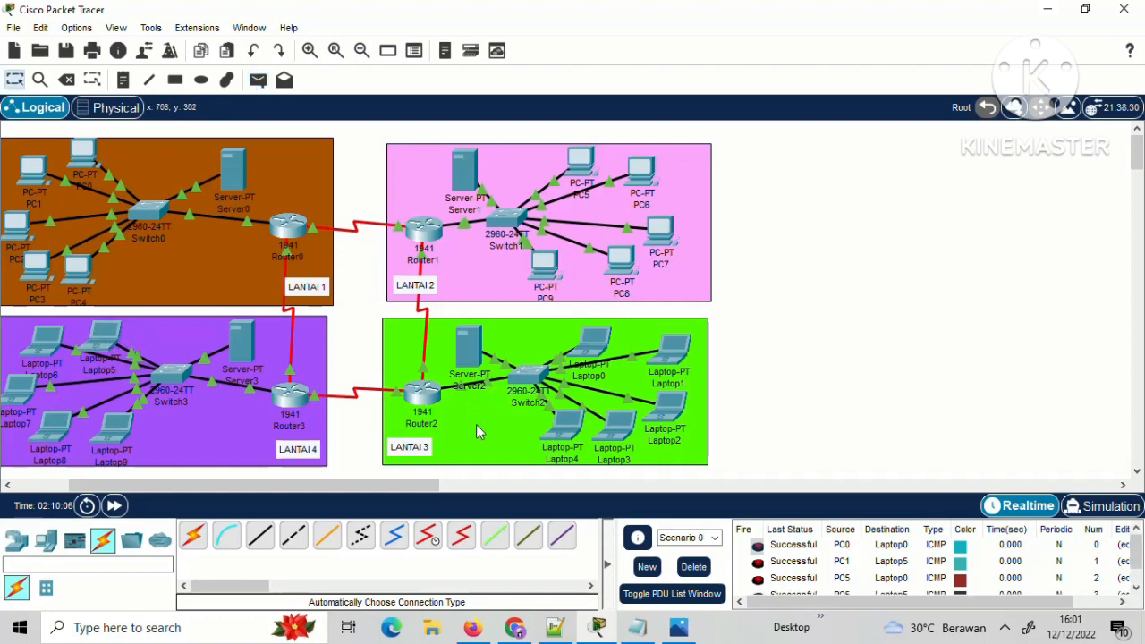
pyautogui.scroll(-1, 746, 534)
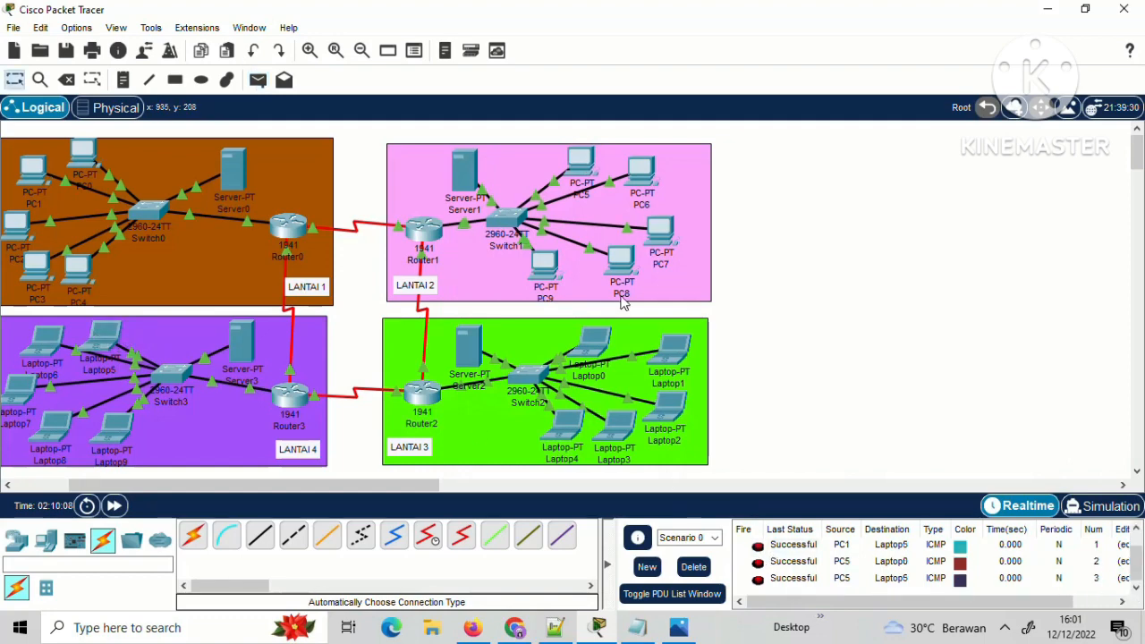
# Send a simple PDU from PC5 in LANTAI 2 to PC0 in LANTAI 1 and check its status.
pyautogui.click(257, 80)
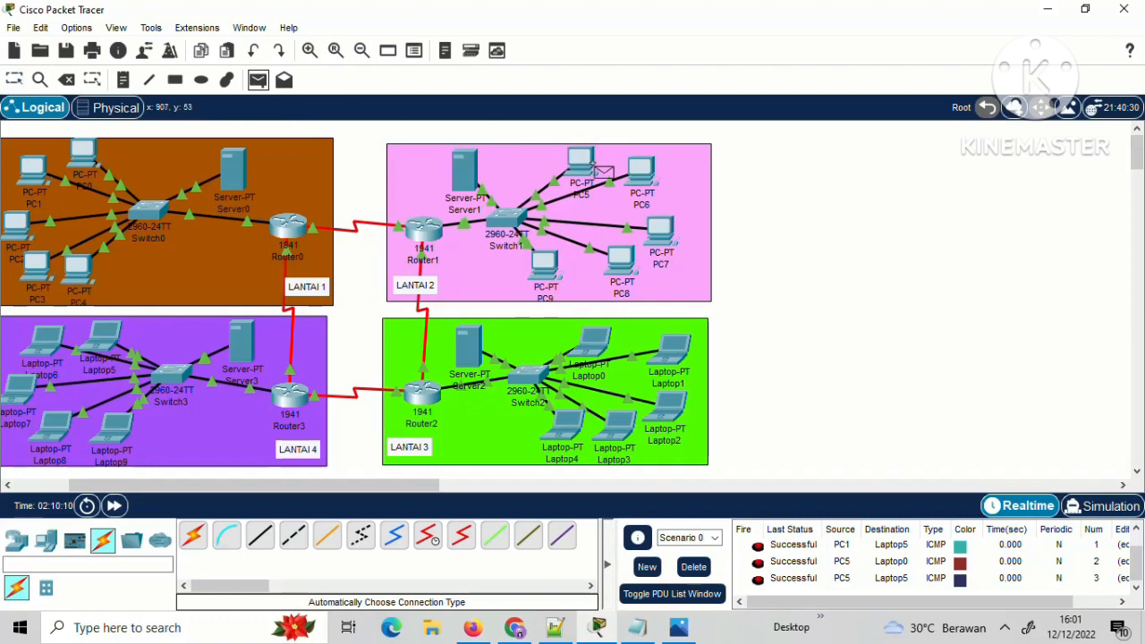
pyautogui.click(583, 163)
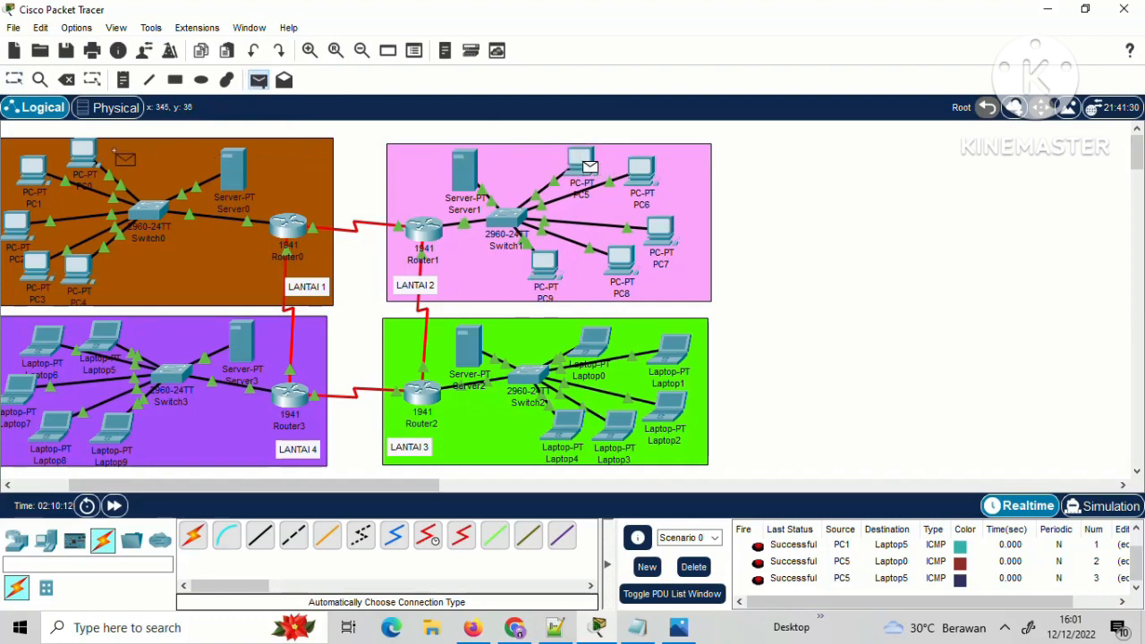
pyautogui.click(89, 164)
pyautogui.scroll(-1, 846, 547)
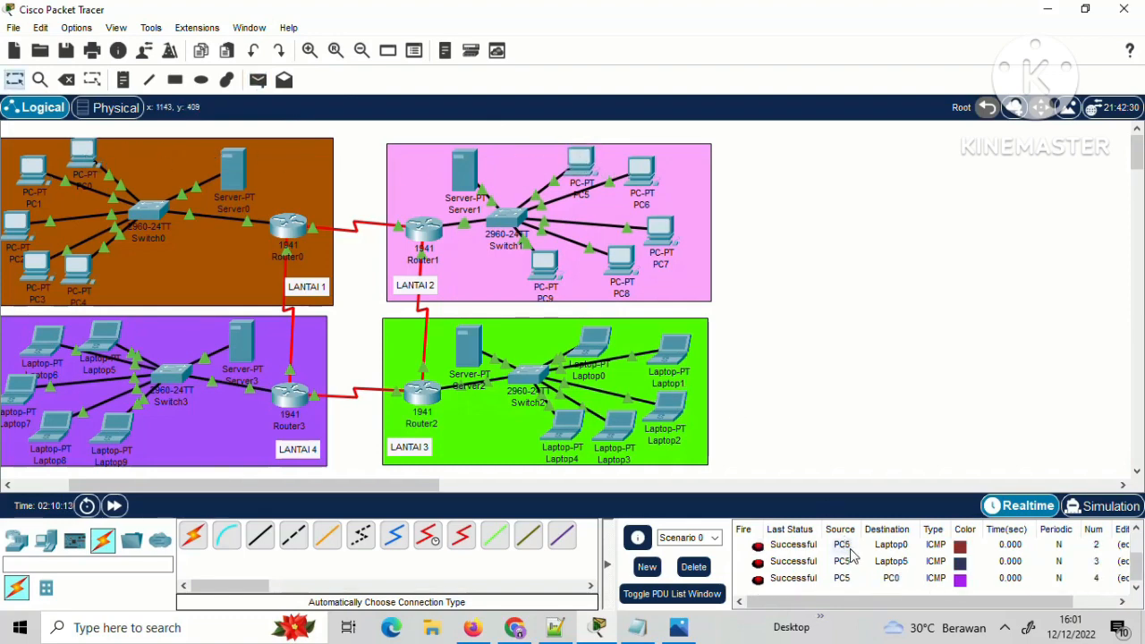
# Send a simple PDU from Laptop4 in LANTAI 3 to Laptop9 in LANTAI 4 and check its status.
pyautogui.press('p')
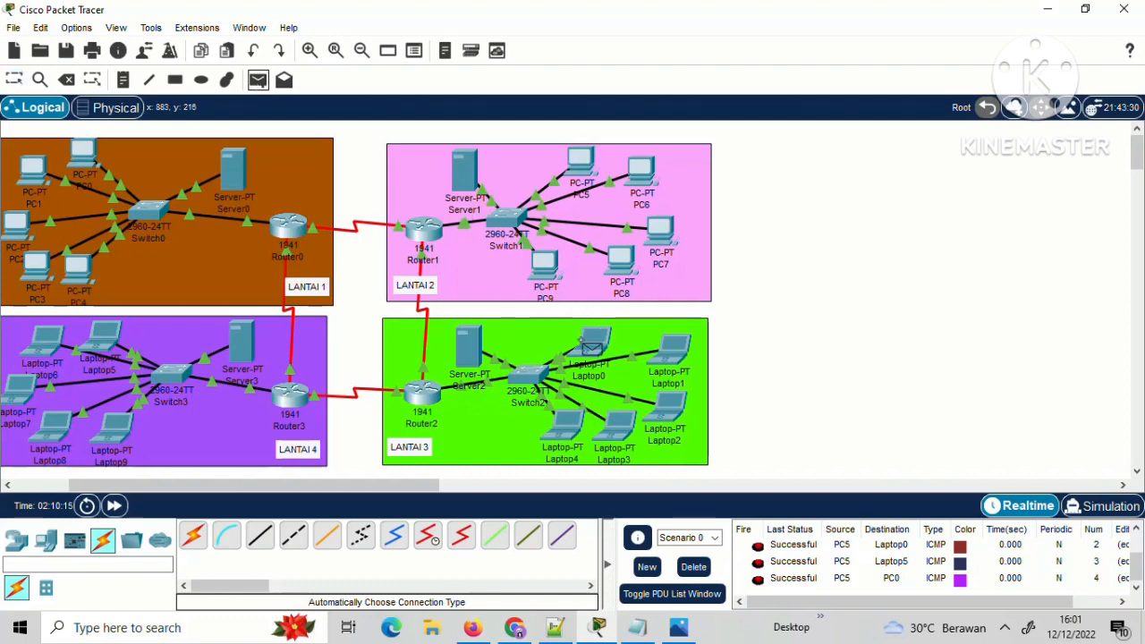
pyautogui.click(573, 428)
pyautogui.click(117, 437)
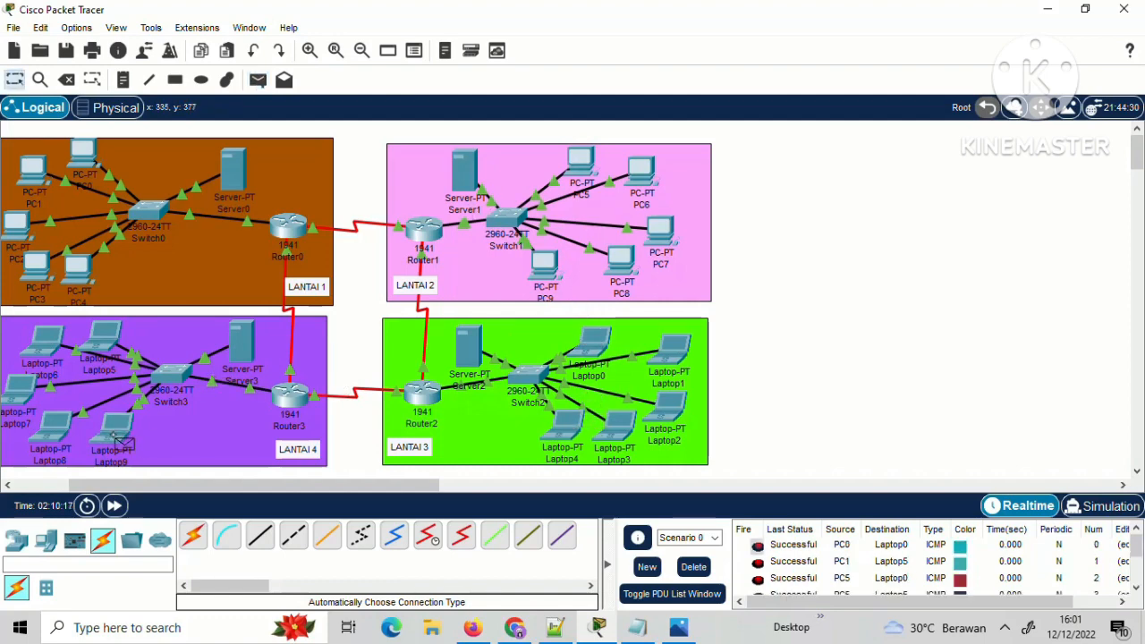
pyautogui.scroll(-3, 808, 545)
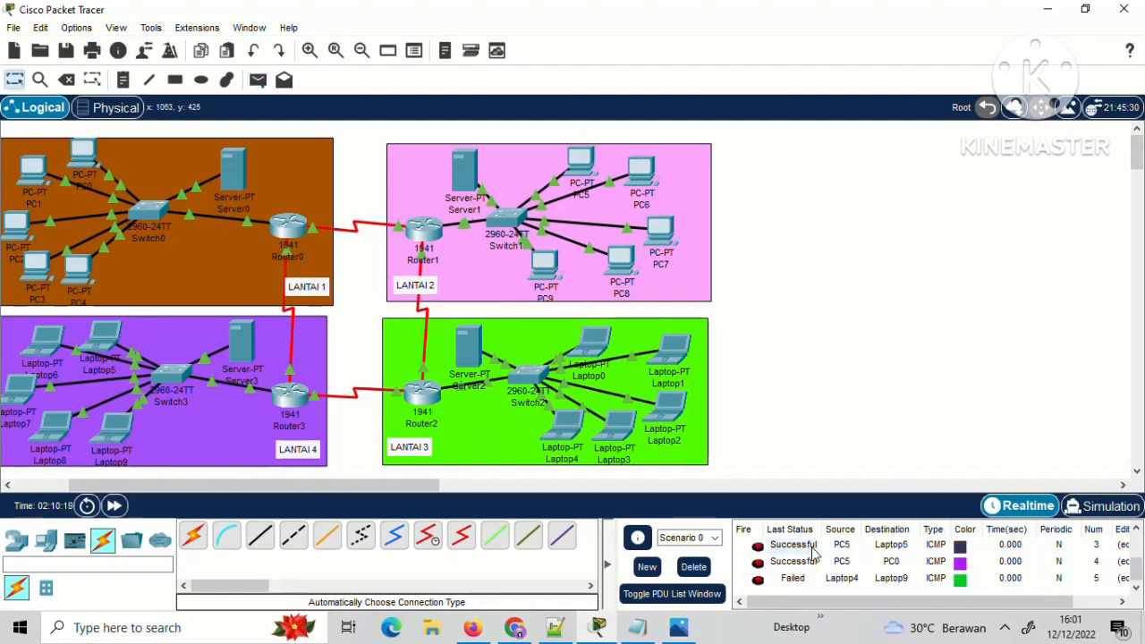
# Repeat the simple PDU from Laptop4 to Laptop9 and check the new entry's status.
pyautogui.press('p')
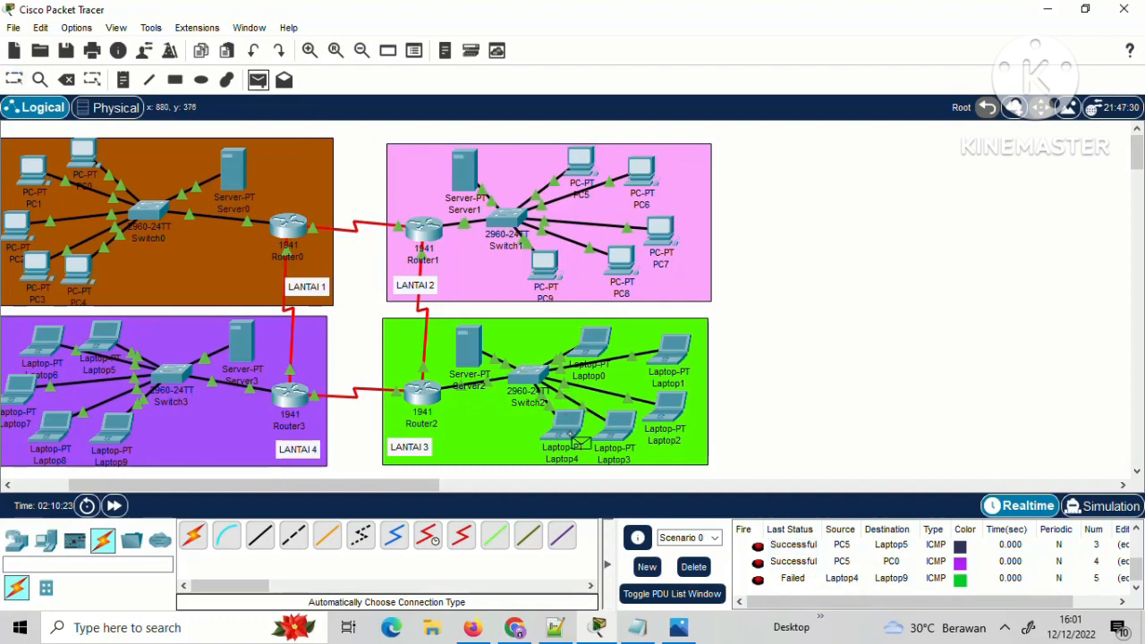
pyautogui.click(570, 434)
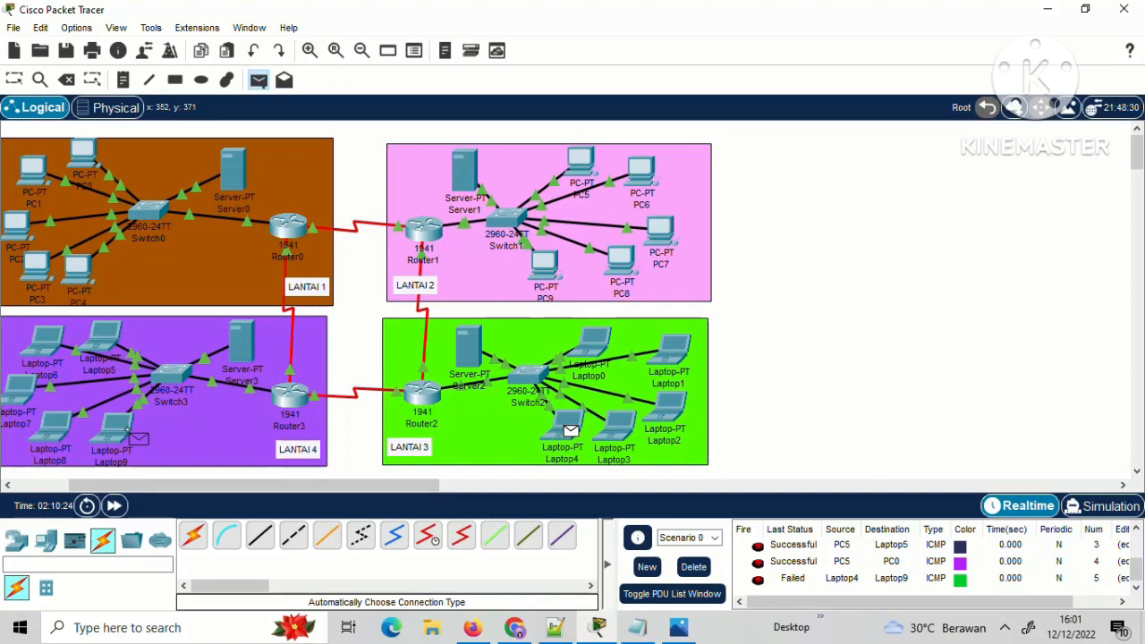
pyautogui.click(125, 431)
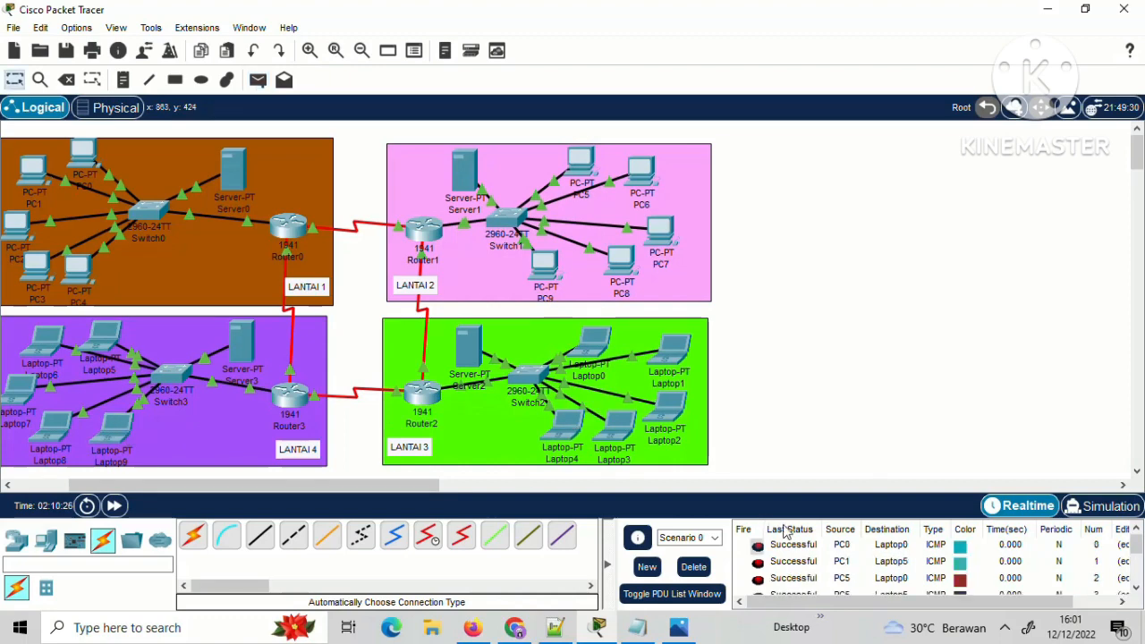
pyautogui.scroll(-1, 799, 570)
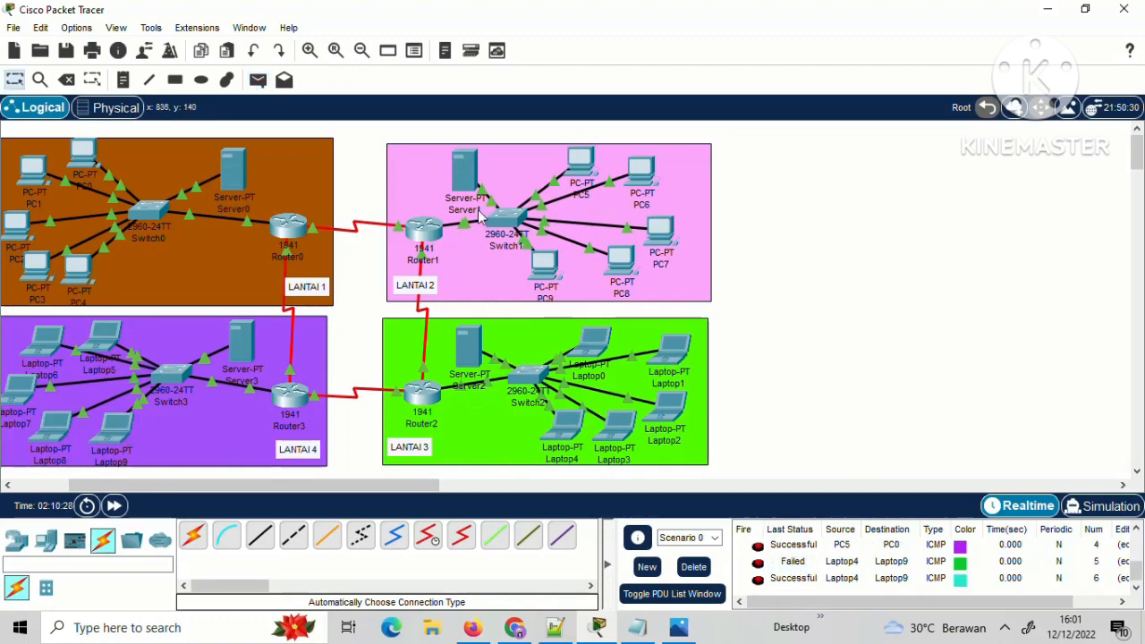
# Send a simple PDU from Laptop2 in LANTAI 3 to PC0 in LANTAI 1 and check its status.
pyautogui.click(257, 80)
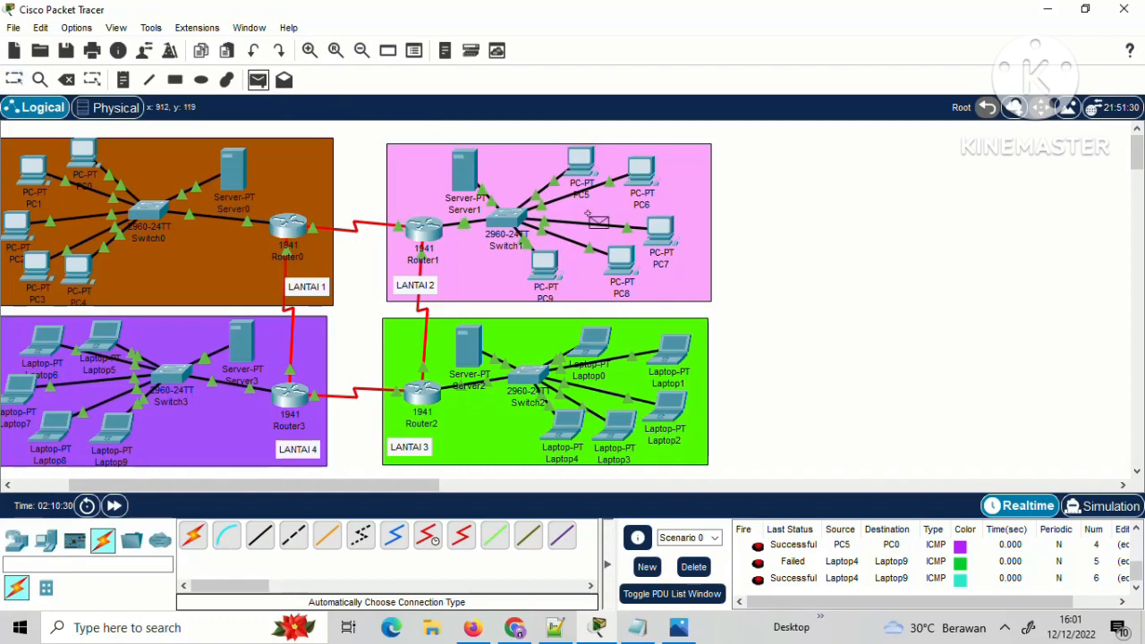
pyautogui.click(671, 407)
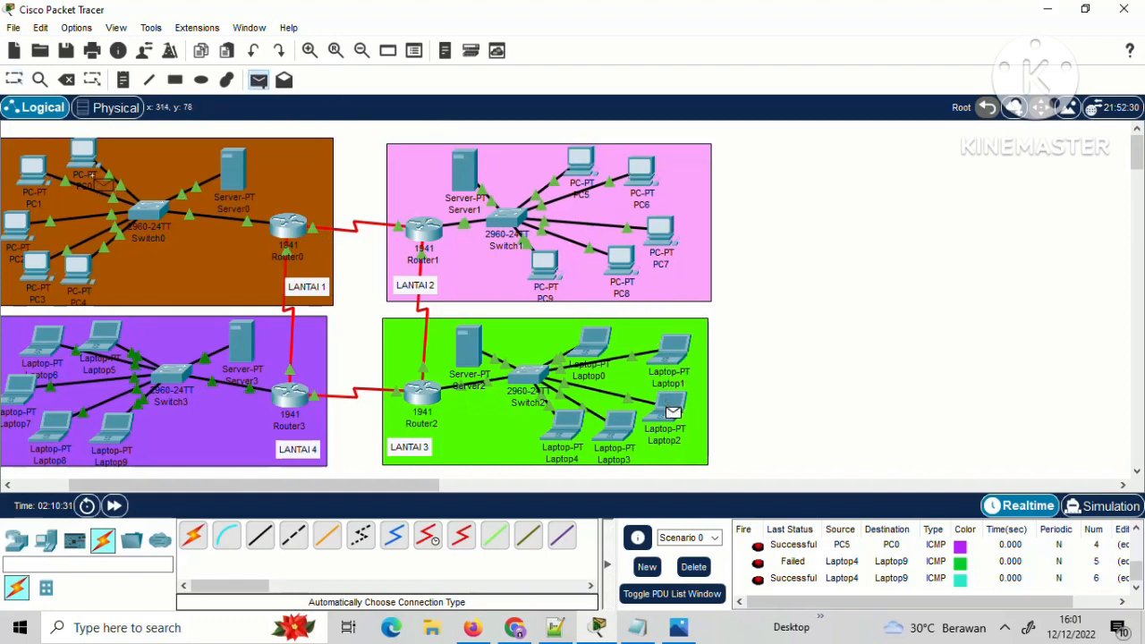
pyautogui.click(85, 154)
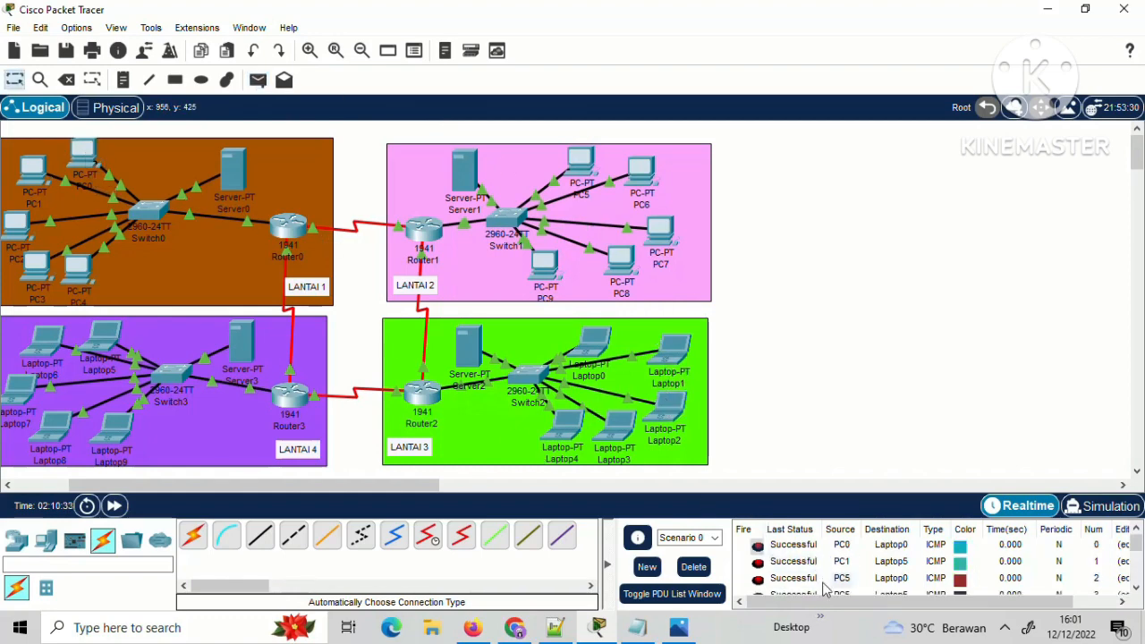
pyautogui.scroll(-3, 824, 586)
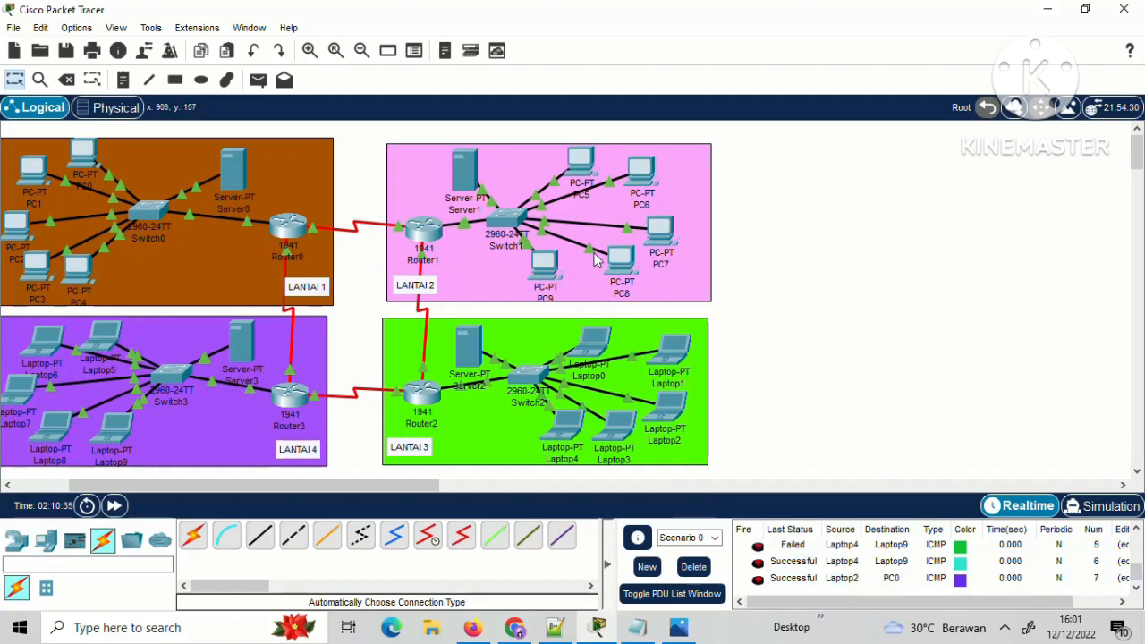
# Send a simple PDU from Laptop3 in LANTAI 3 to PC8 in LANTAI 2 and check its status.
pyautogui.click(259, 81)
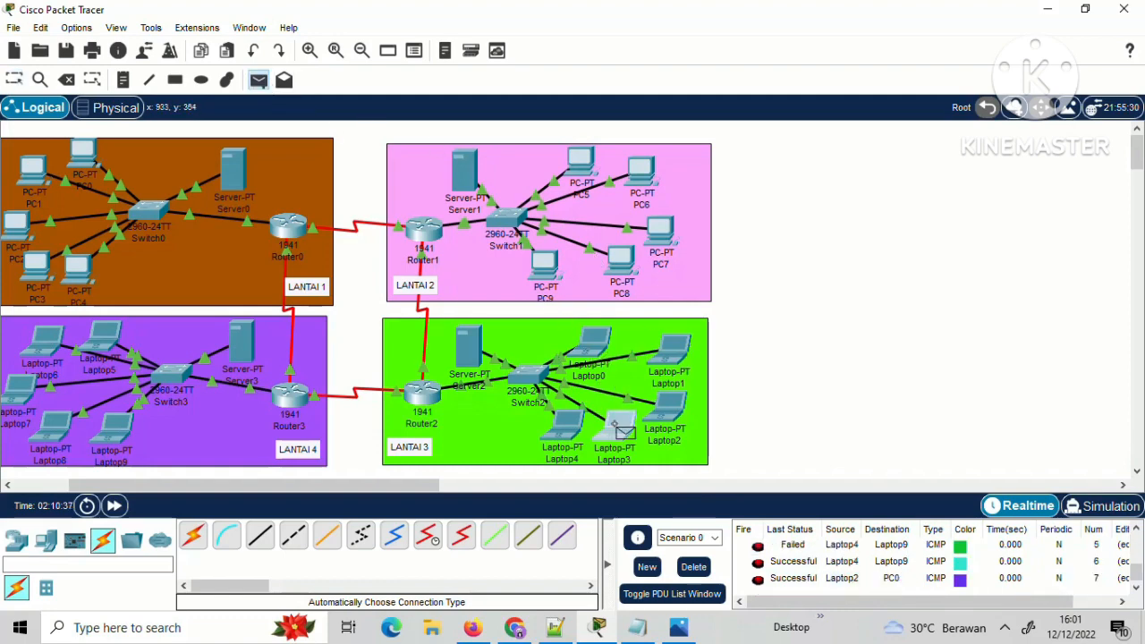
pyautogui.press('Escape')
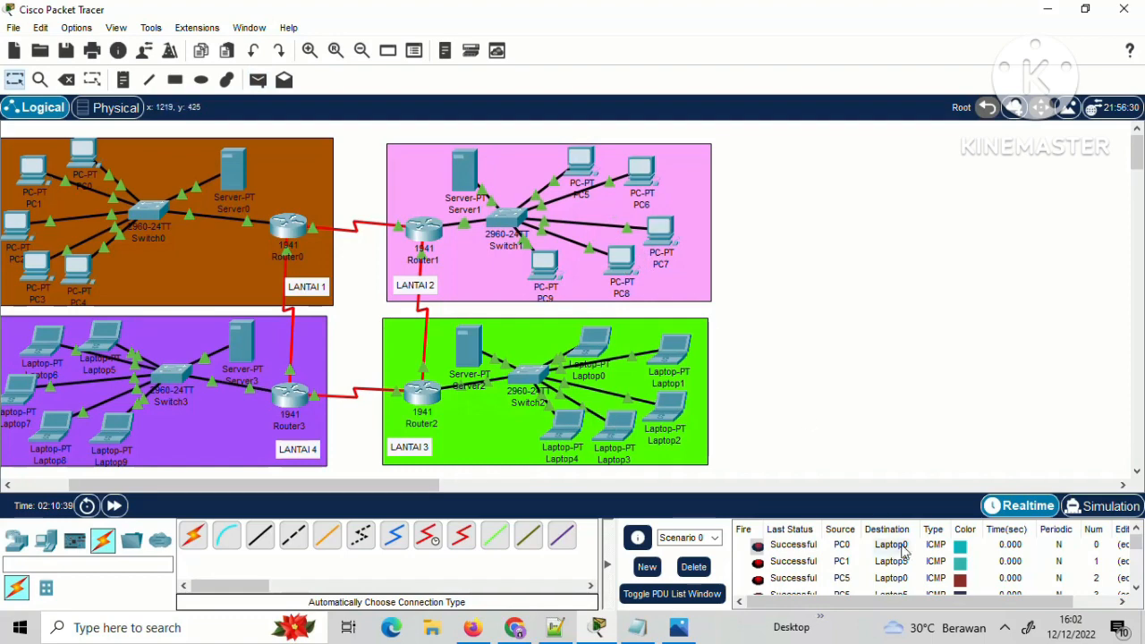
pyautogui.scroll(1, 913, 580)
pyautogui.scroll(-2, 913, 580)
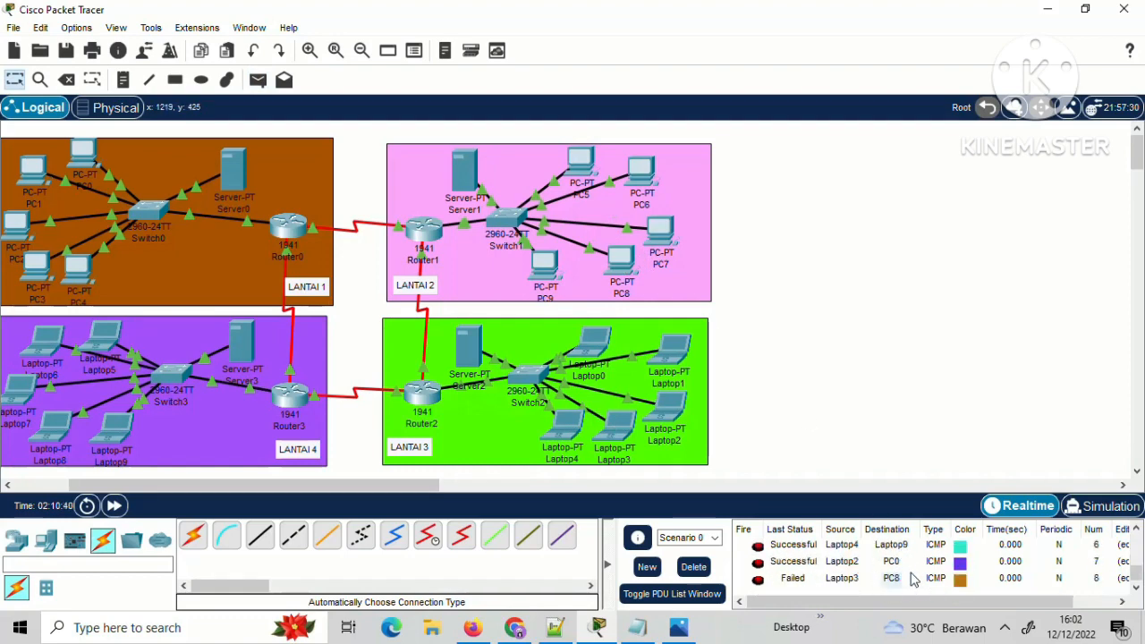
# Send a simple PDU from Laptop3 in LANTAI 3 to PC5 in LANTAI 2 and check its status.
pyautogui.click(258, 80)
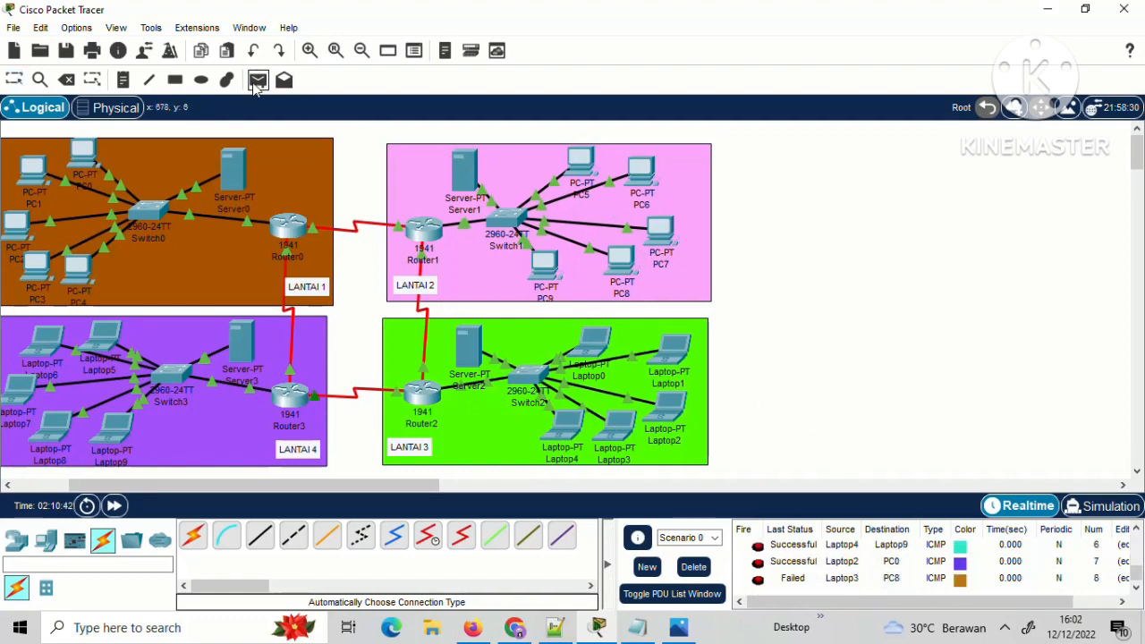
pyautogui.click(622, 430)
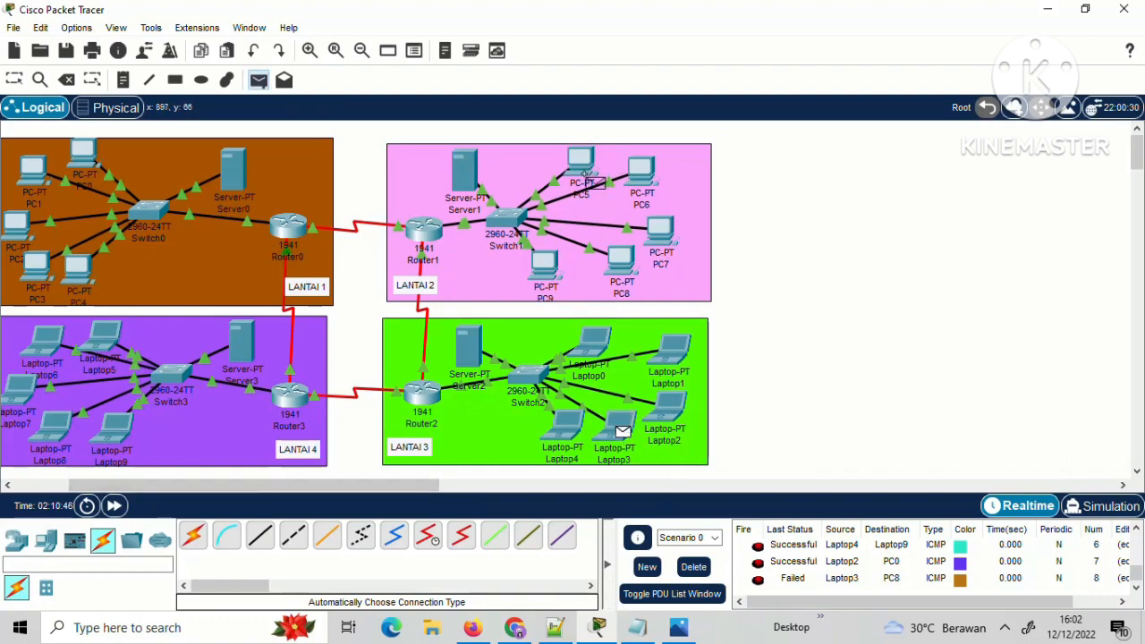
pyautogui.click(582, 166)
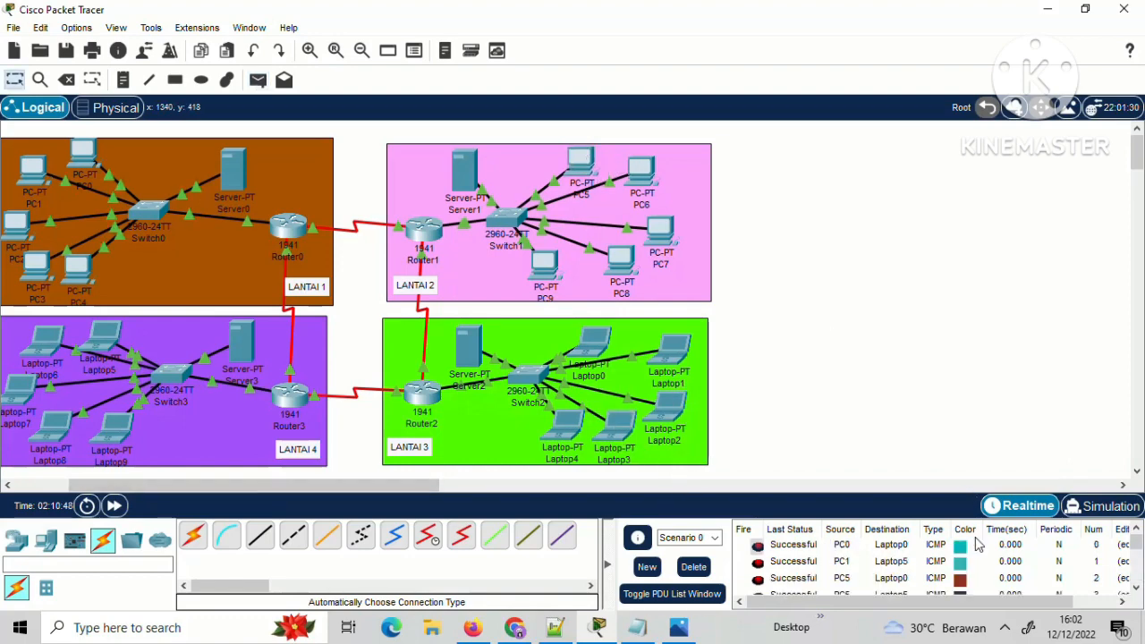
pyautogui.scroll(-3, 978, 545)
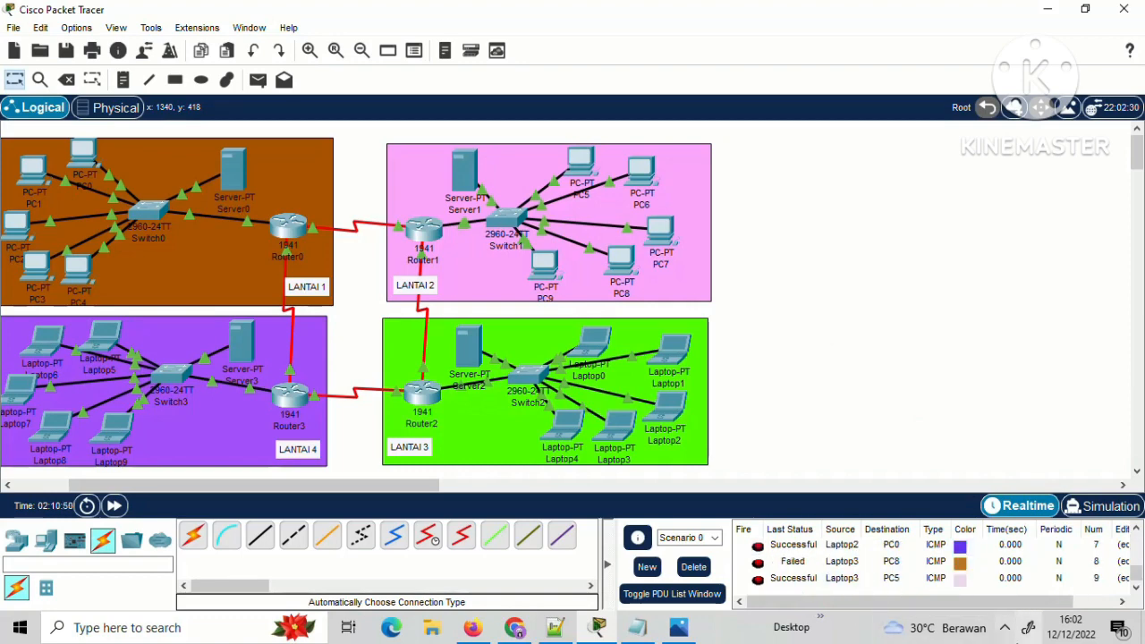